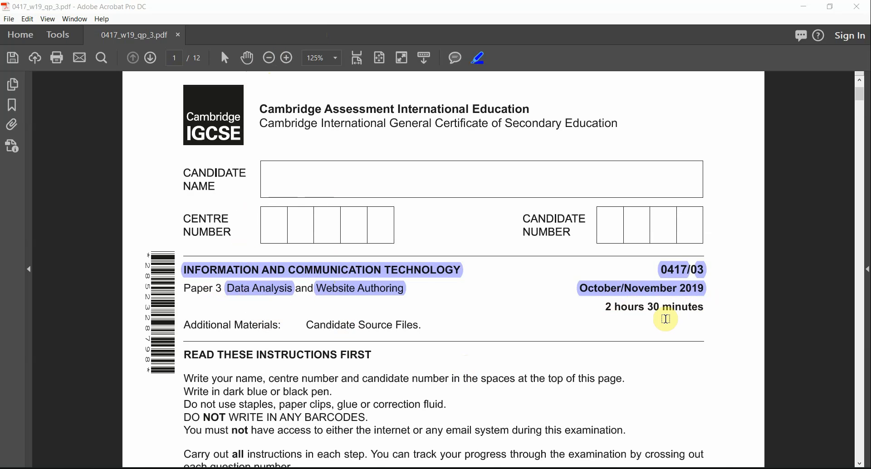
On page 2, highlight the Task 1 – Evidence Document heading and the file name n19evidence.rtf
scroll(644, 349, "down", 3)
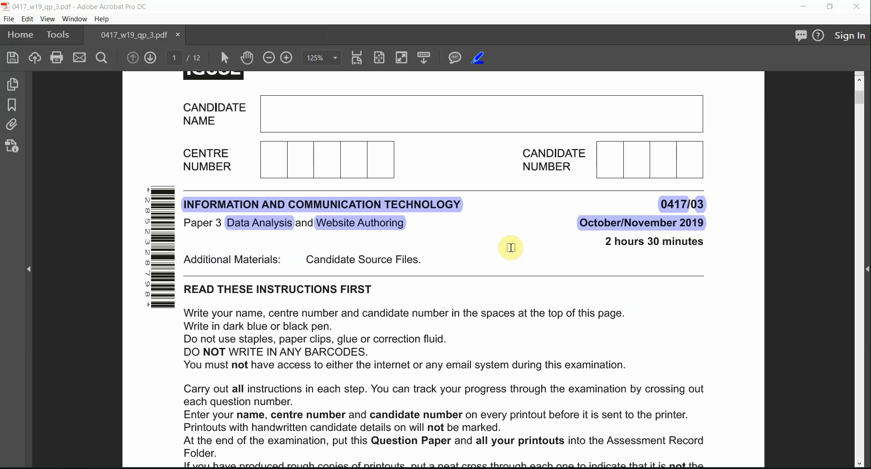
scroll(690, 307, "down", 1)
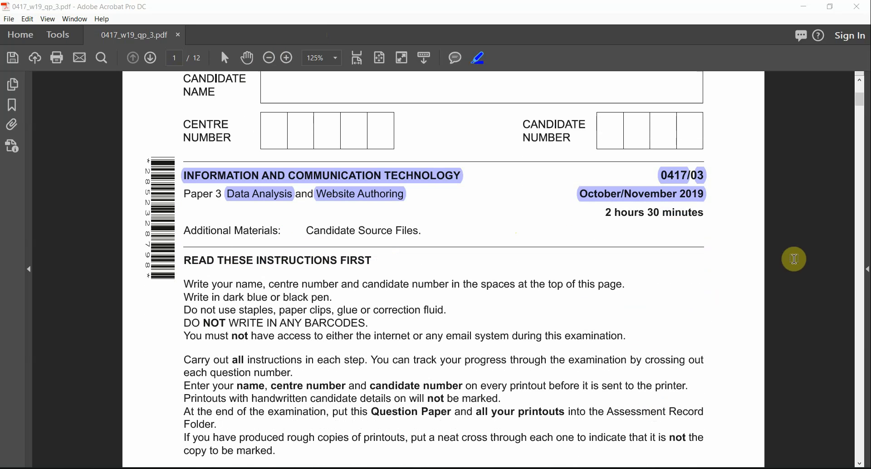
scroll(864, 331, "down", 20)
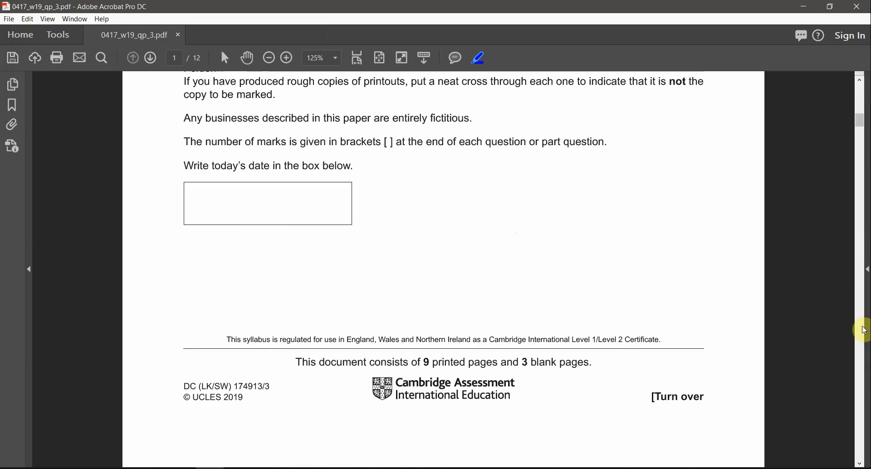
scroll(410, 161, "down", 1)
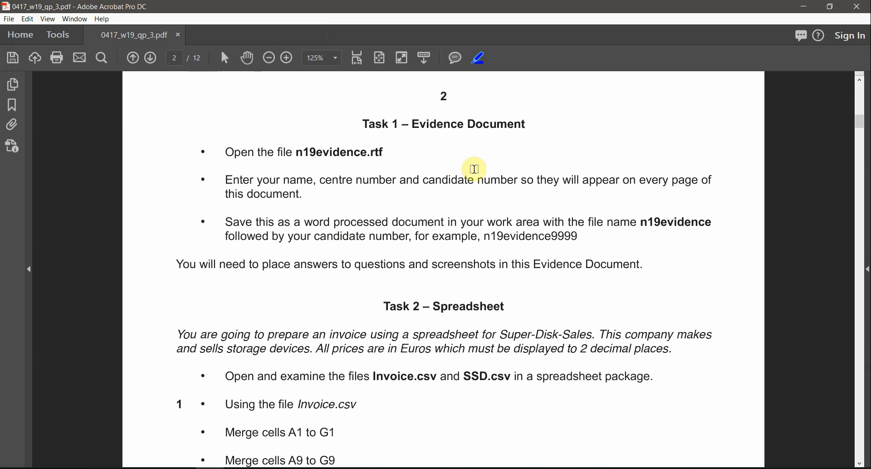
scroll(472, 169, "up", 3)
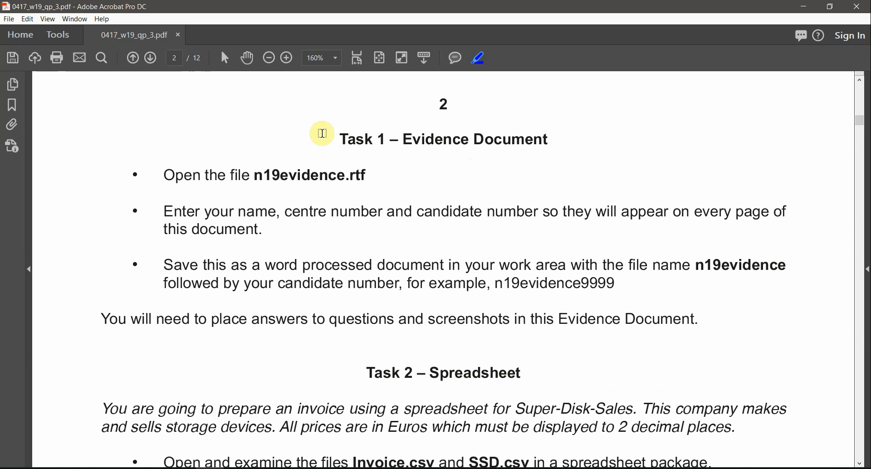
left_click_drag(334, 136, 517, 138)
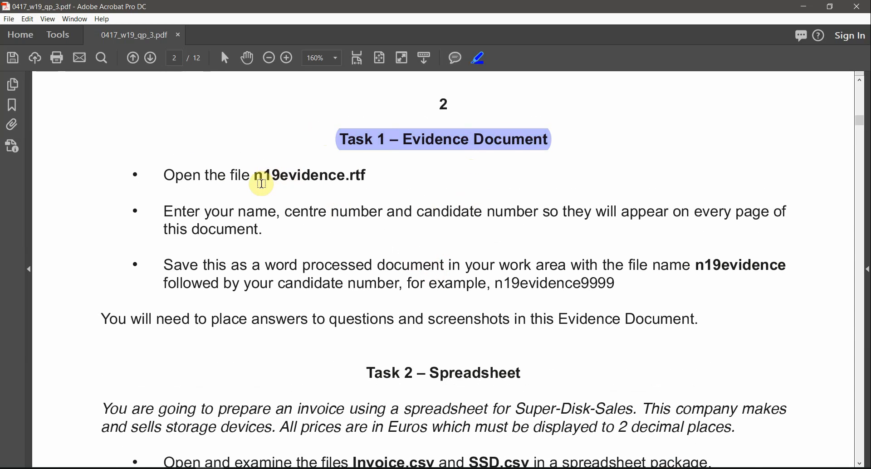
left_click_drag(250, 175, 368, 175)
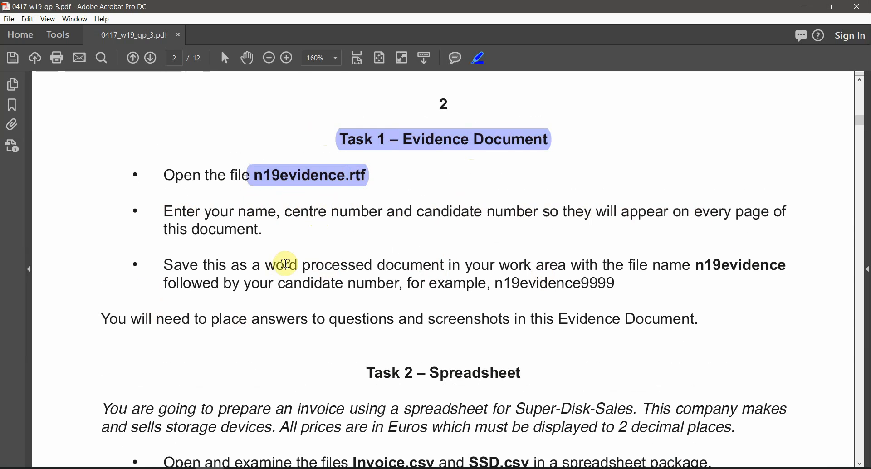
Highlight 'word processed', 'n19evidence' and 'candidate number' in the Task 1 instructions
left_click_drag(267, 265, 359, 270)
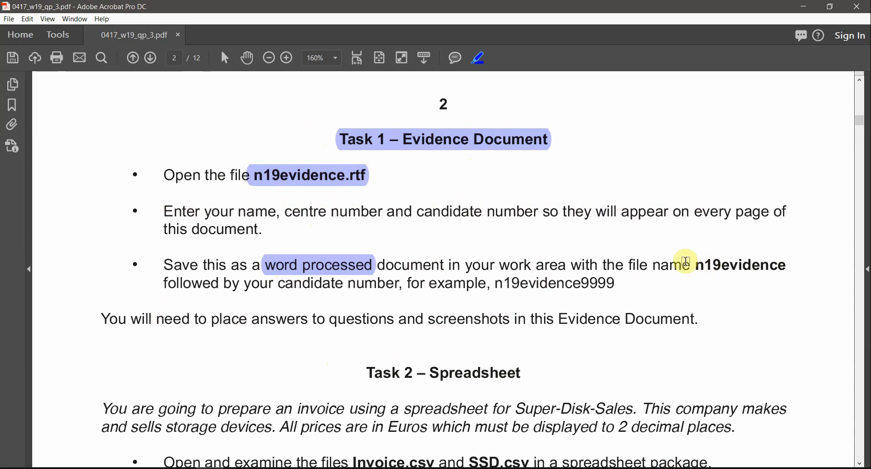
left_click_drag(693, 262, 764, 265)
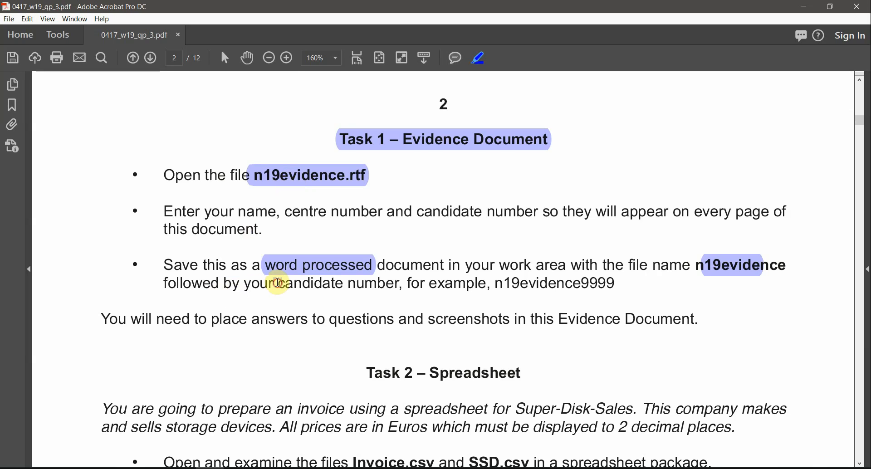
left_click_drag(278, 284, 380, 295)
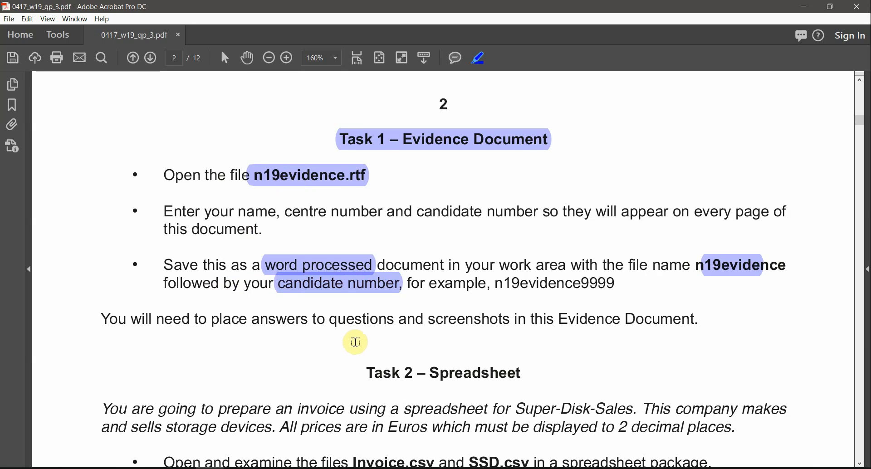
scroll(414, 317, "down", 1)
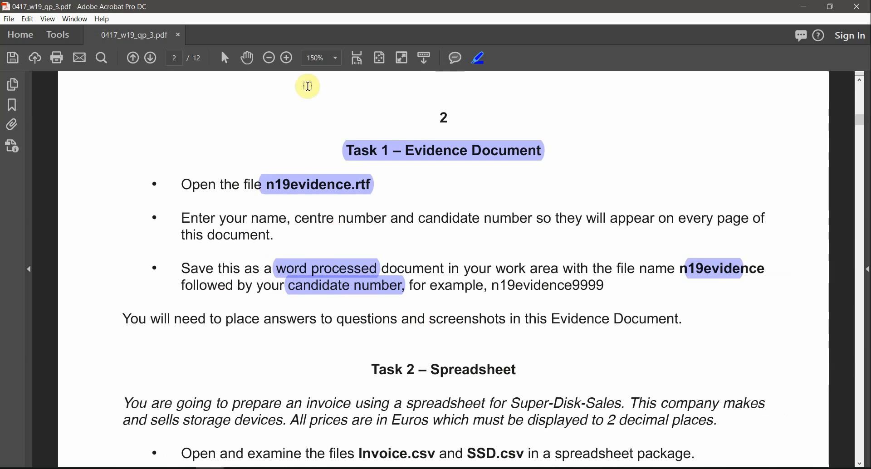
Extract 0417_w19_sf_03.zip into its own folder and open the source files folder inside it
key("alt+Tab")
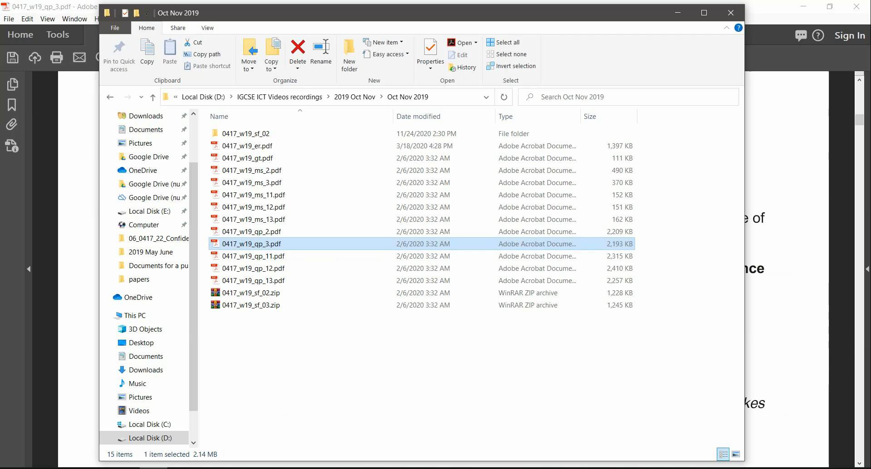
left_click(260, 309)
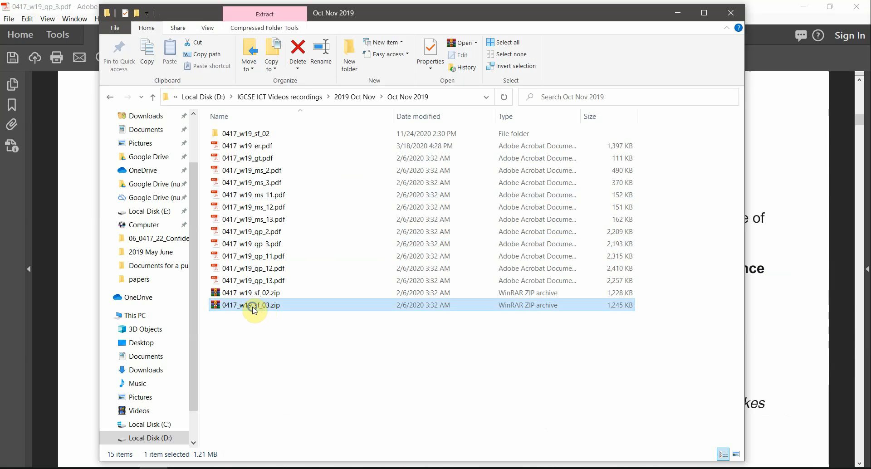
right_click(253, 306)
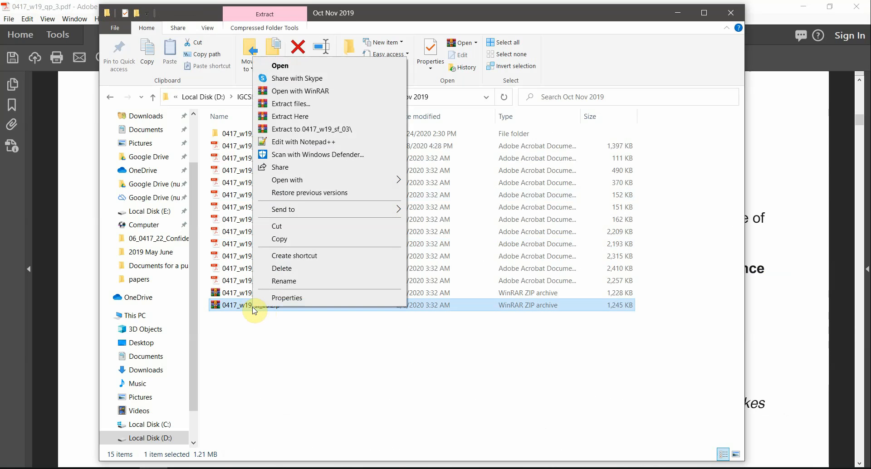
left_click(339, 129)
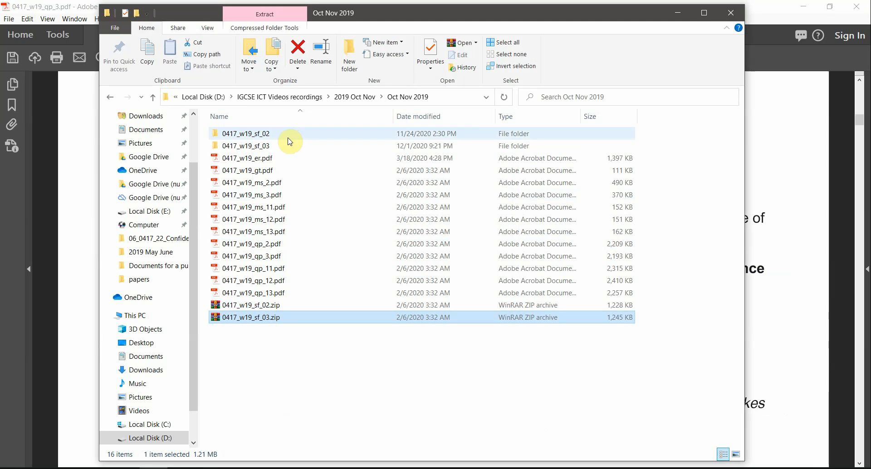
double_click(247, 144)
double_click(248, 136)
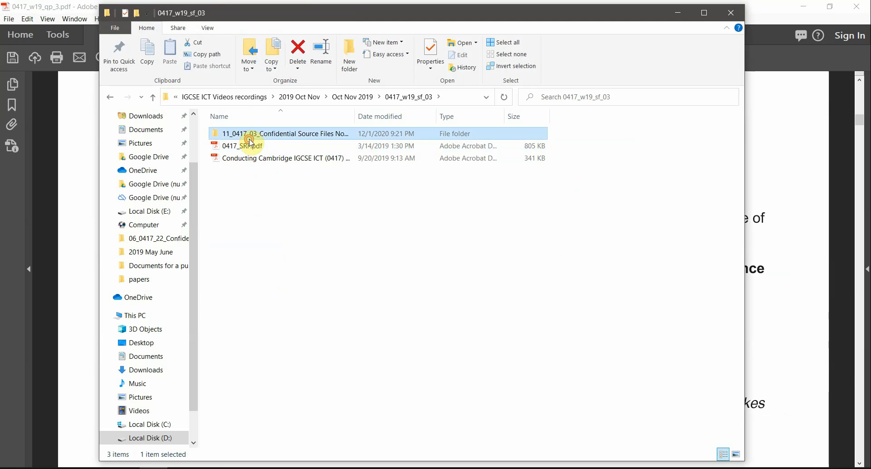
Group the source files by type, show file name extensions, and select n19evidence.rtf
right_click(316, 328)
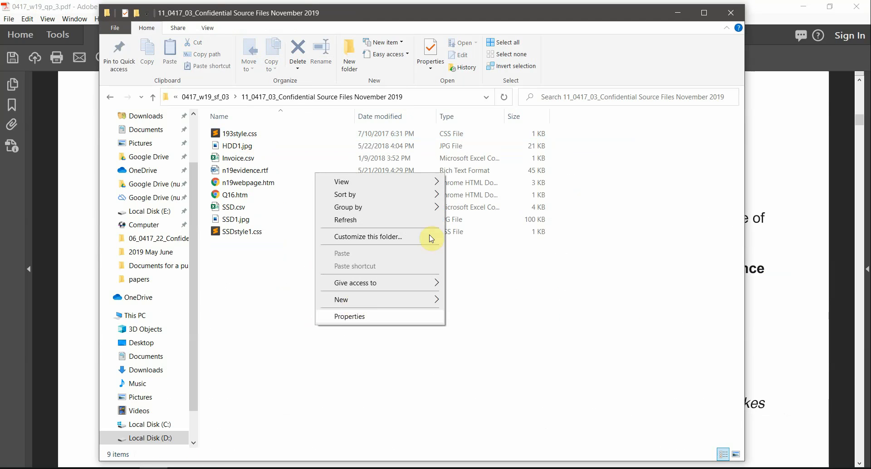
mouse_move(401, 207)
left_click(488, 235)
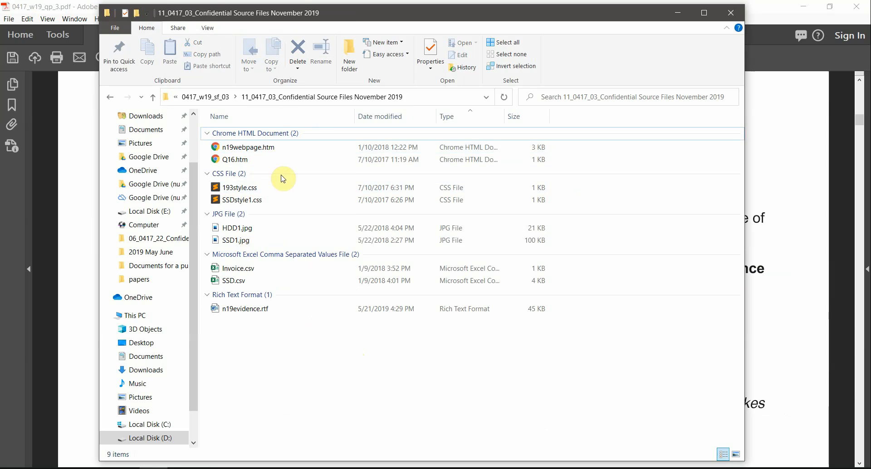
left_click(210, 28)
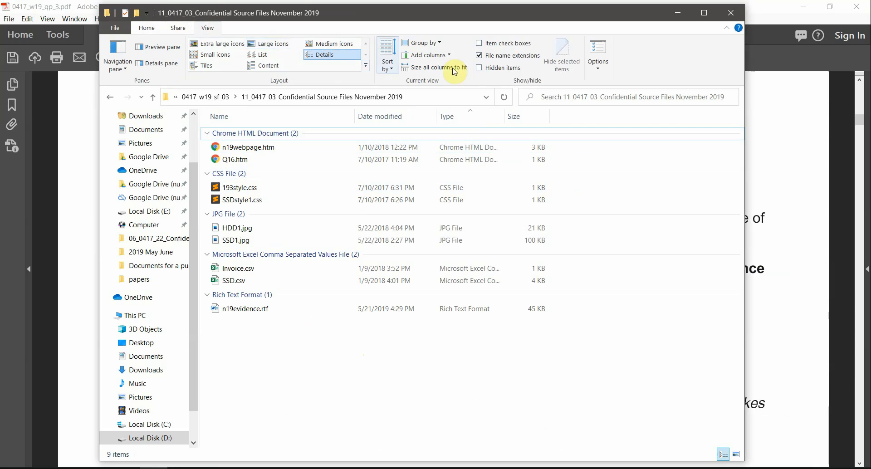
left_click(501, 57)
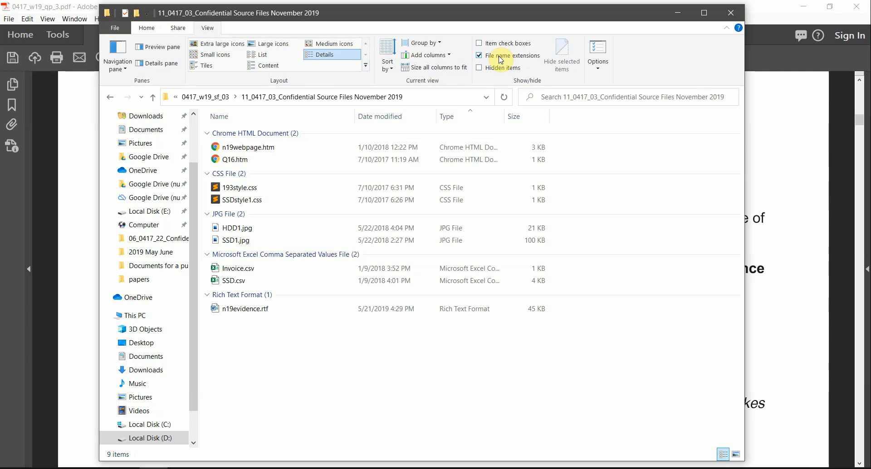
left_click(239, 312)
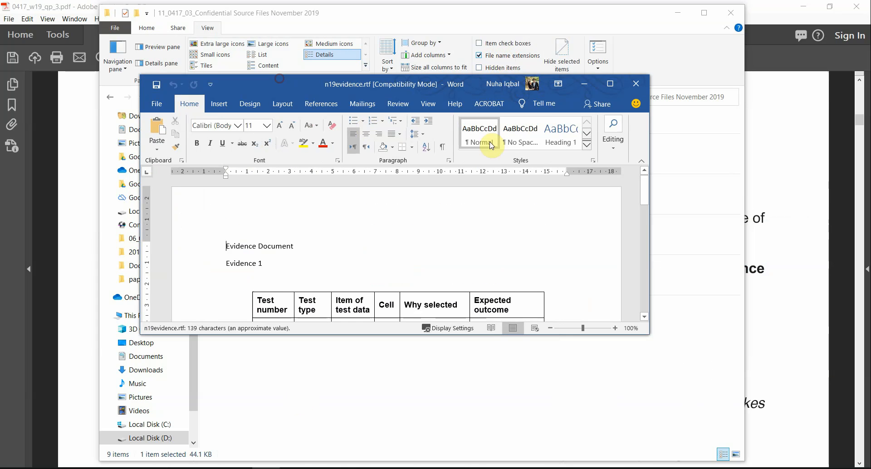
Maximize the Word window showing the n19evidence.rtf evidence document
double_click(334, 86)
scroll(388, 288, "down", 10)
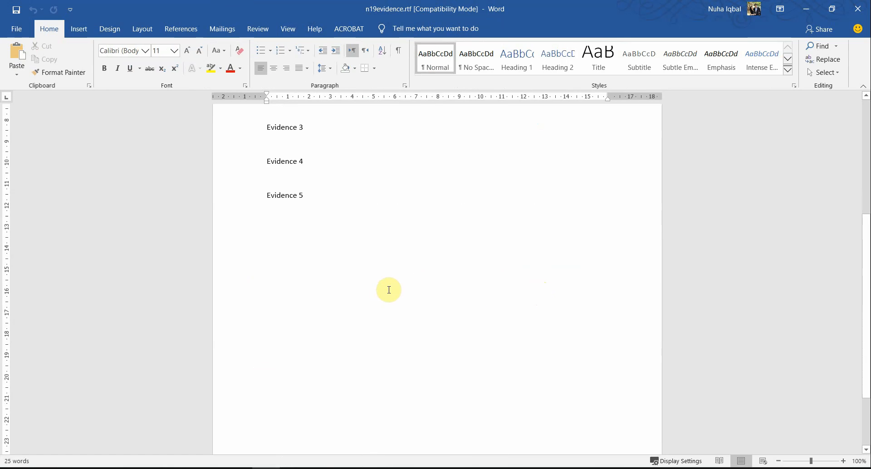
scroll(393, 292, "up", 10)
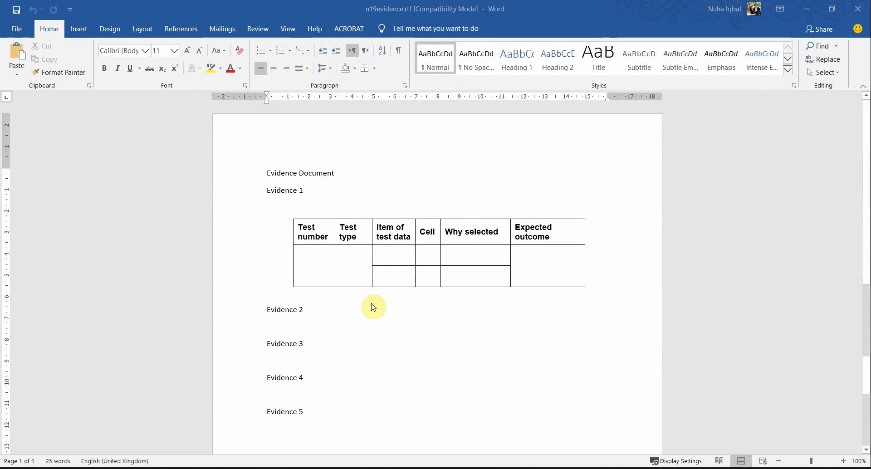
Highlight the instruction about centre and candidate numbers in the exam paper
key("alt+Tab")
left_click_drag(295, 219, 273, 234)
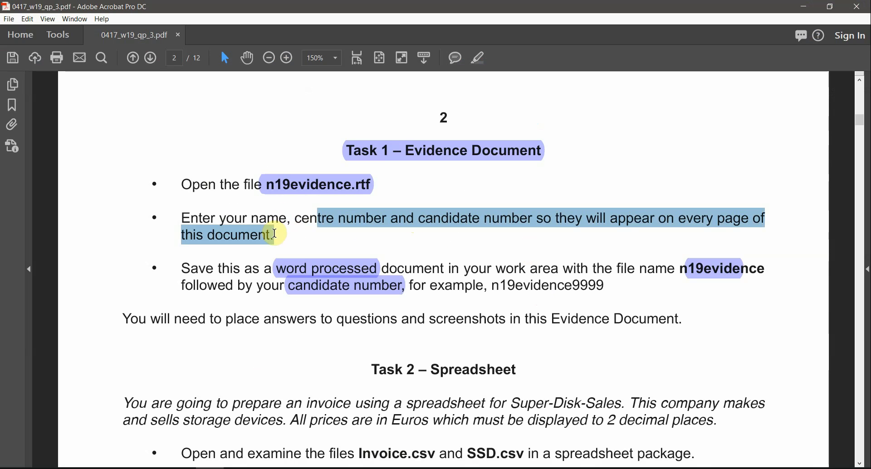
left_click(482, 59)
key("alt+Tab")
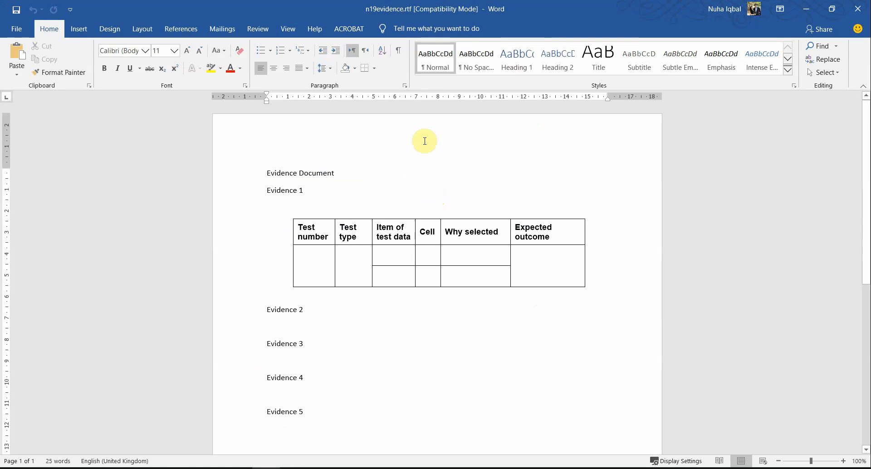
Insert a blank three-column header with the candidate's name on the left and candidate number on the right
double_click(429, 121)
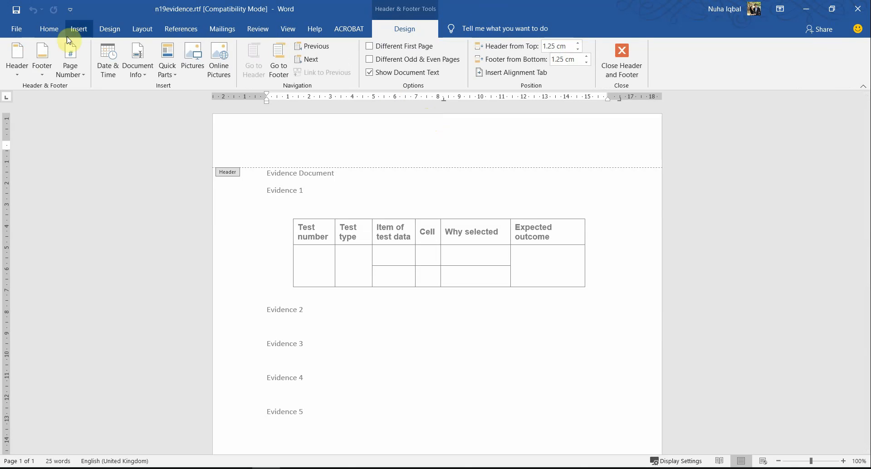
left_click(27, 74)
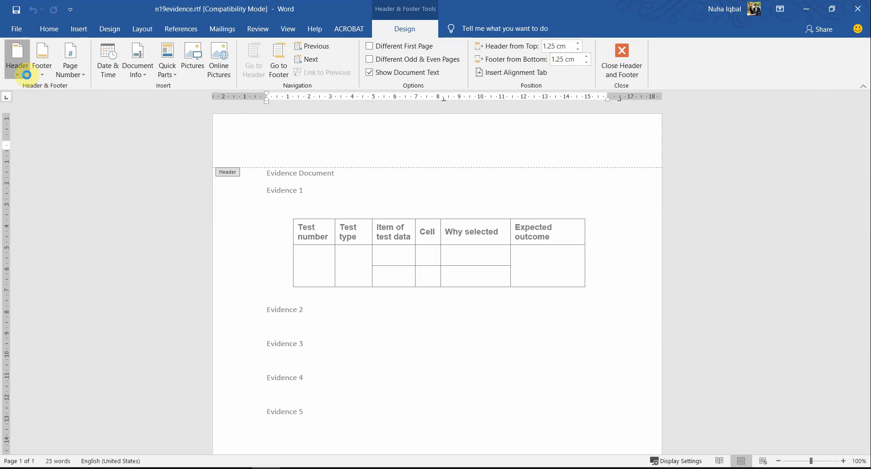
left_click(61, 182)
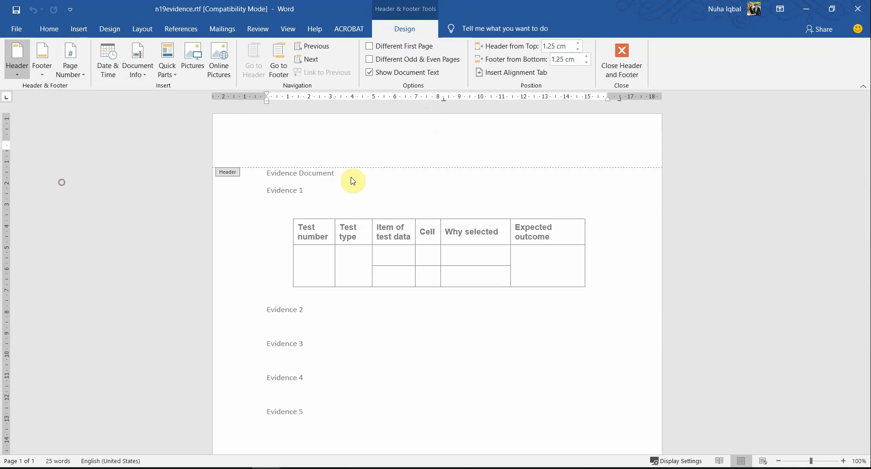
left_click(291, 147)
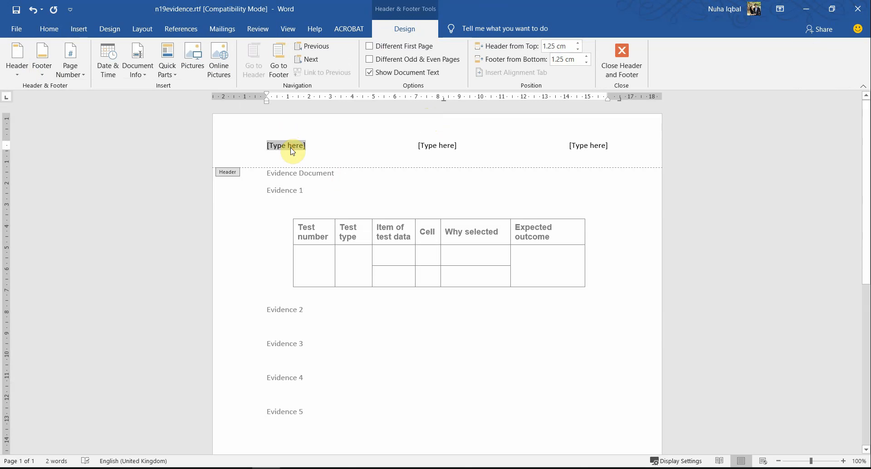
type("/nuh")
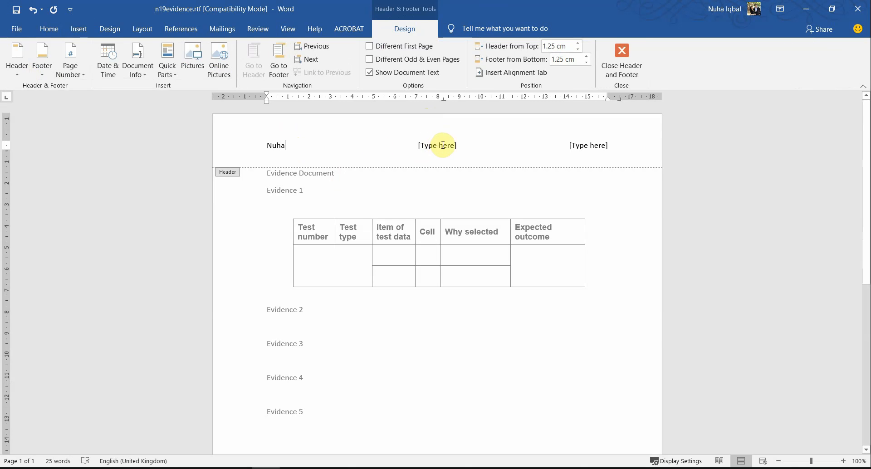
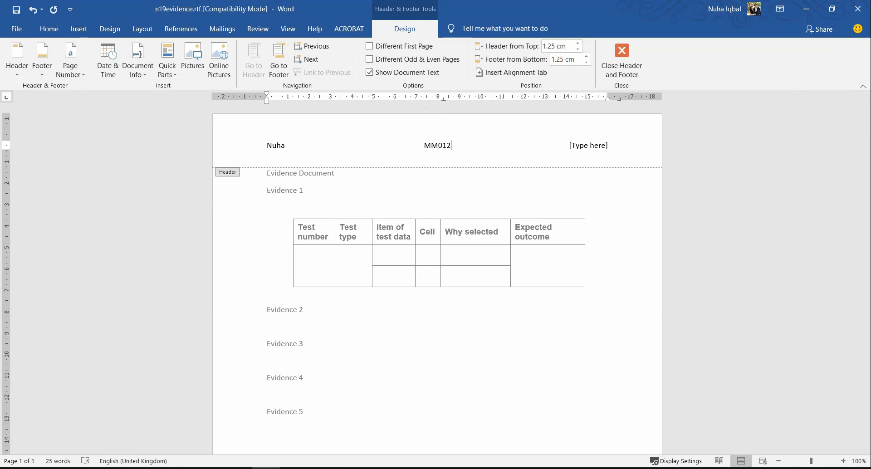
left_click(598, 146)
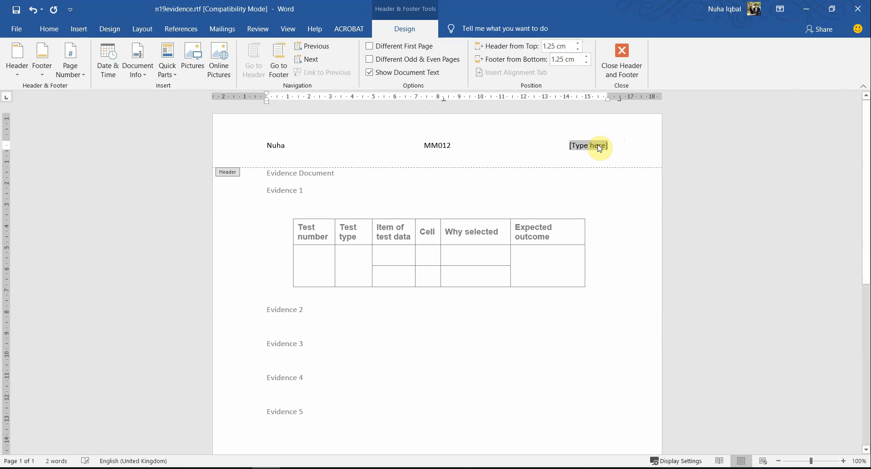
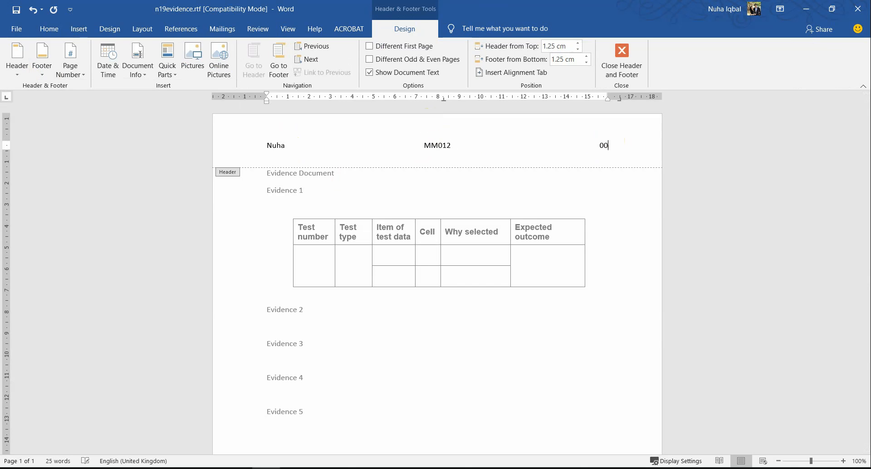
left_click(623, 66)
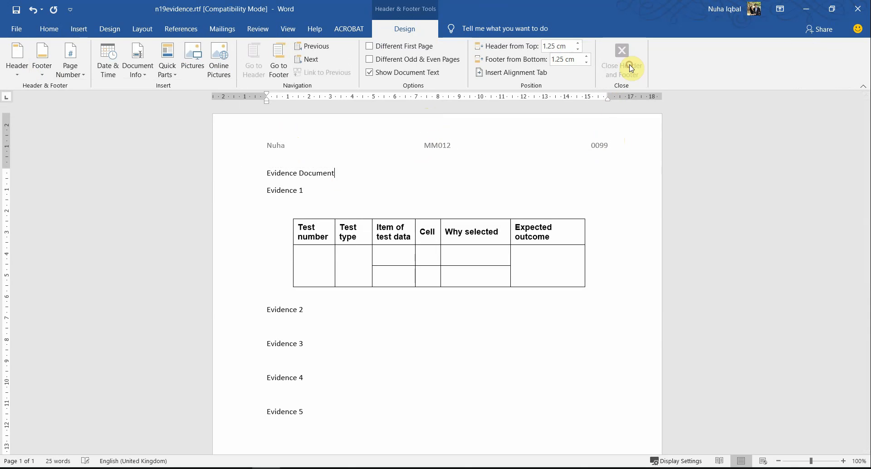
key("alt+Tab")
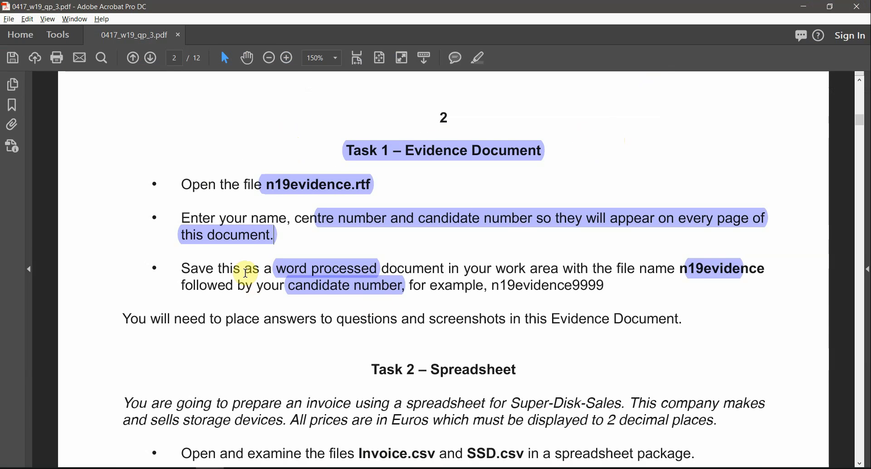
Check the existing highlights and select the example file name n19evidence9999 in Task 1
left_click(290, 282)
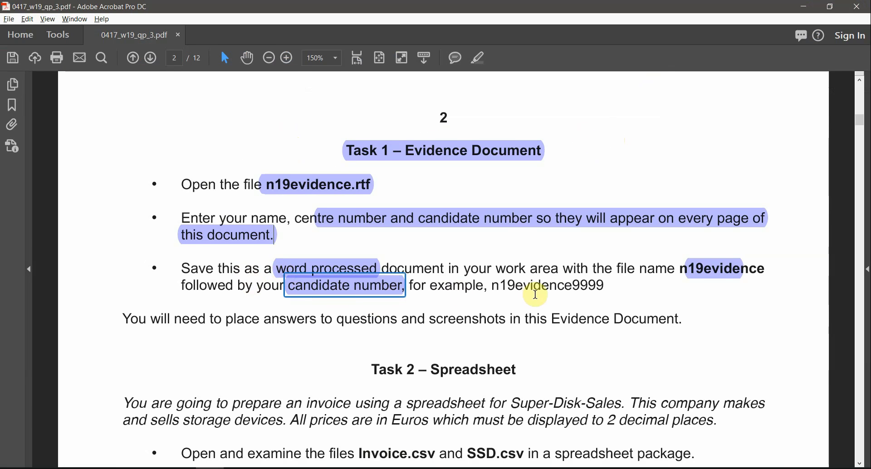
left_click(753, 271)
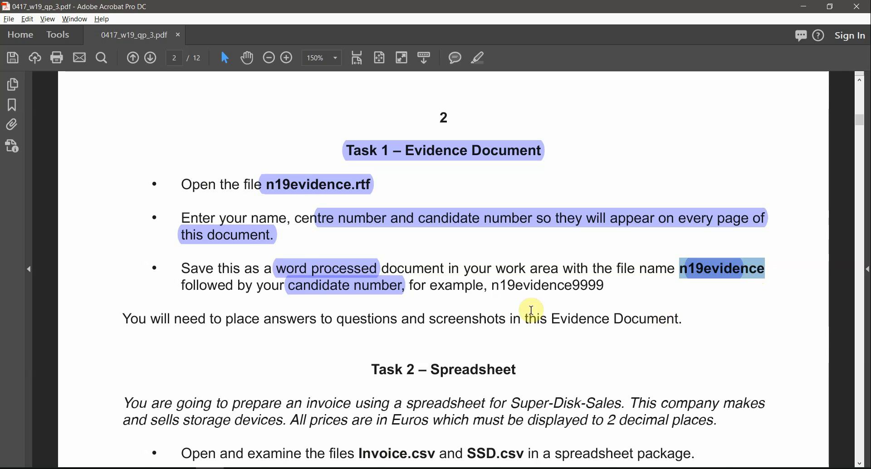
left_click(568, 286)
double_click(569, 286)
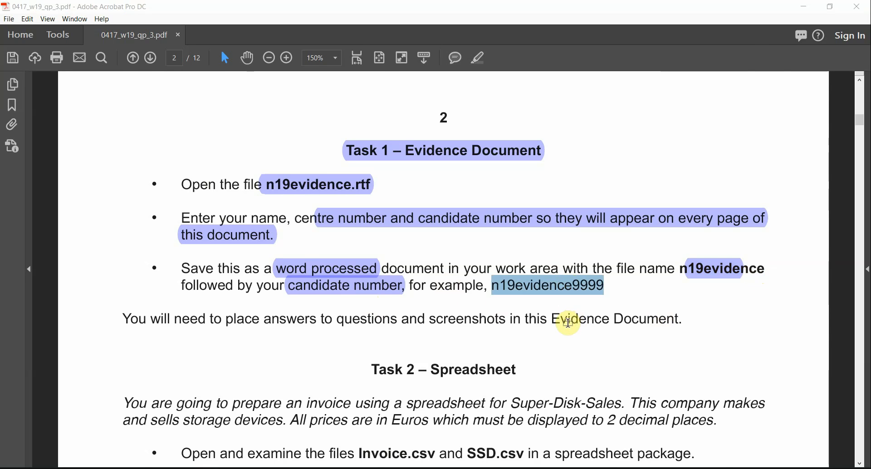
key("alt+Tab")
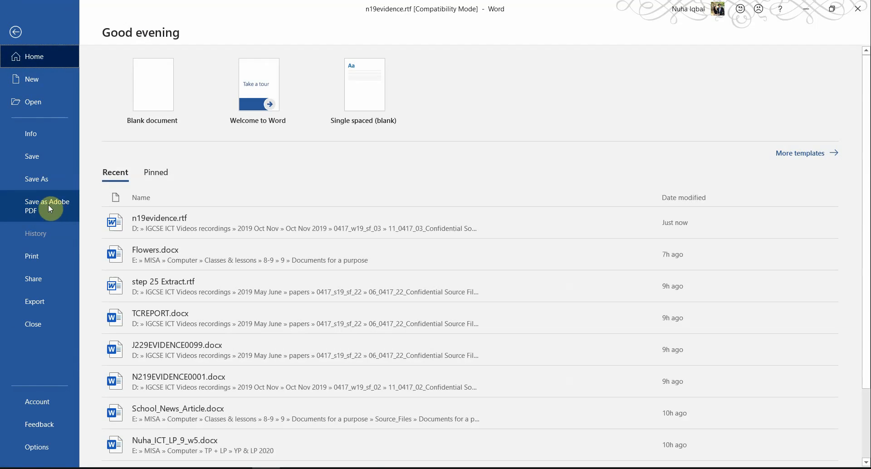
Save the document as n19evidence0099.docx in Word Document format, accepting the format upgrade
left_click(45, 176)
left_click(159, 214)
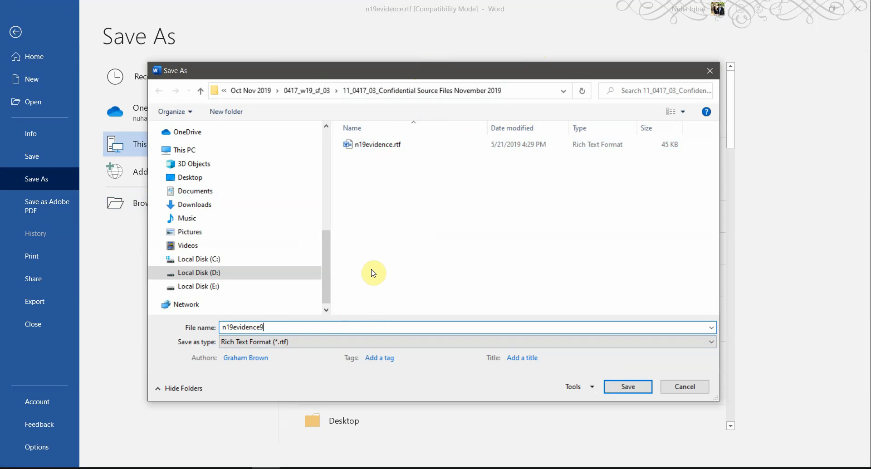
key("BackSpace")
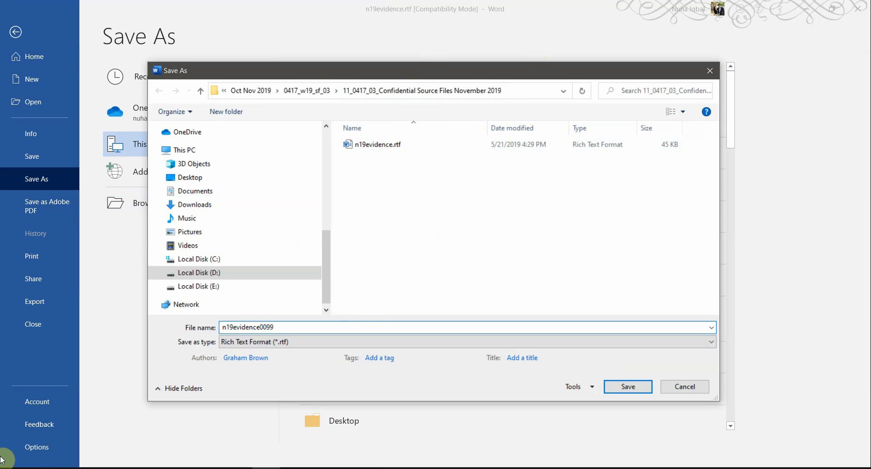
left_click(245, 342)
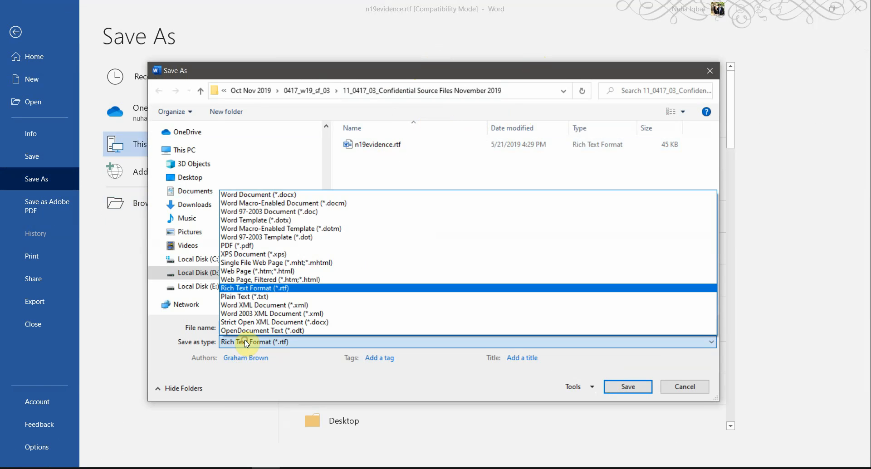
left_click(236, 195)
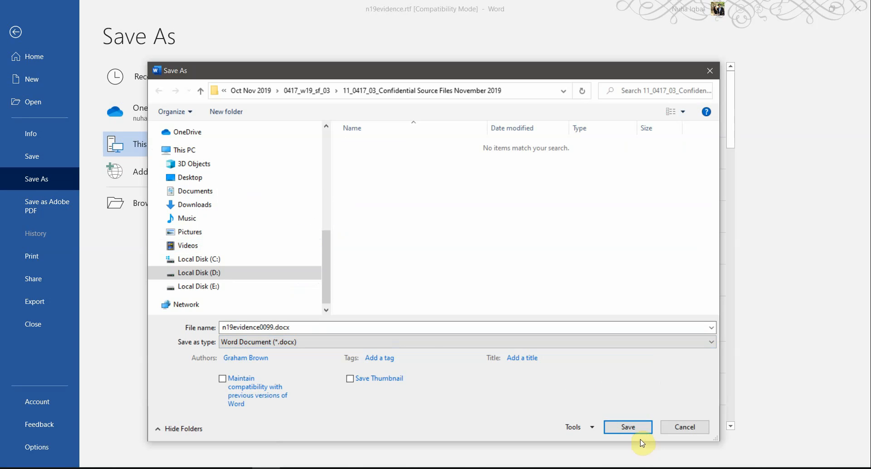
left_click(630, 427)
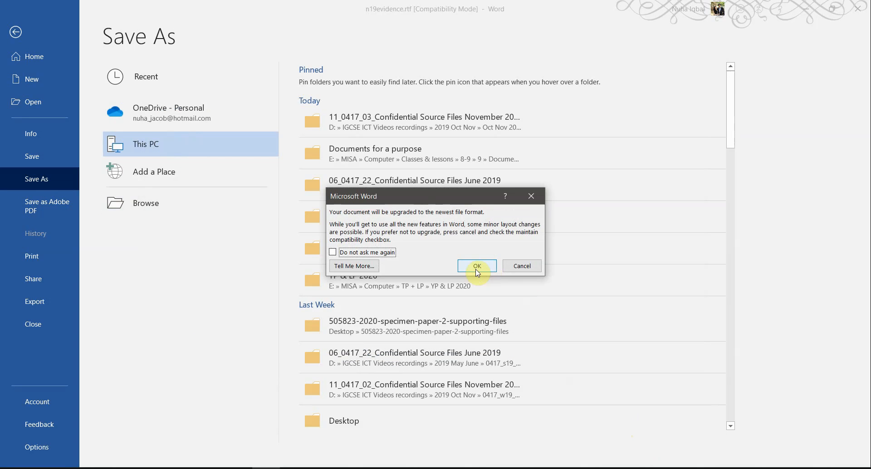
left_click(477, 272)
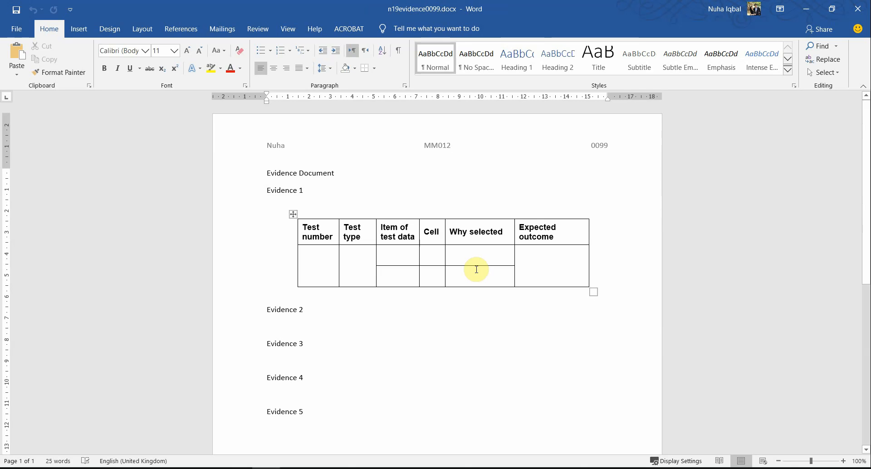
scroll(454, 299, "down", 3)
scroll(424, 334, "up", 3)
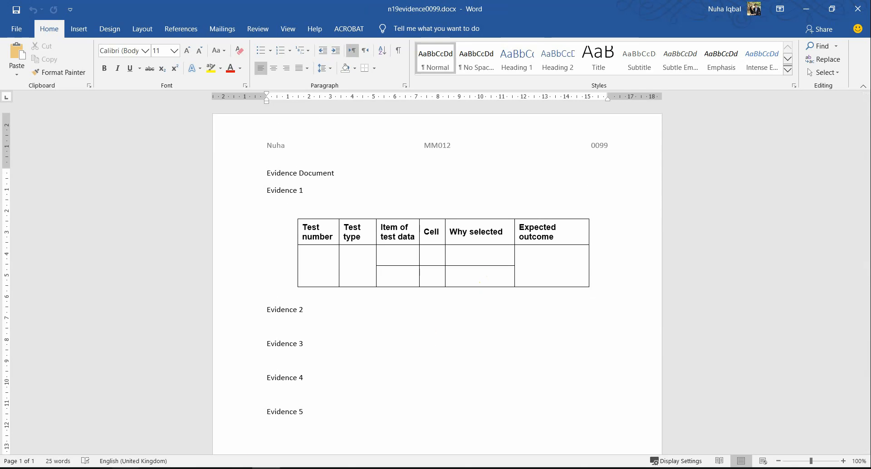
left_click(155, 468)
Confirm n19evidence0099.docx is listed beside n19evidence.rtf in the source files folder
left_click(291, 385)
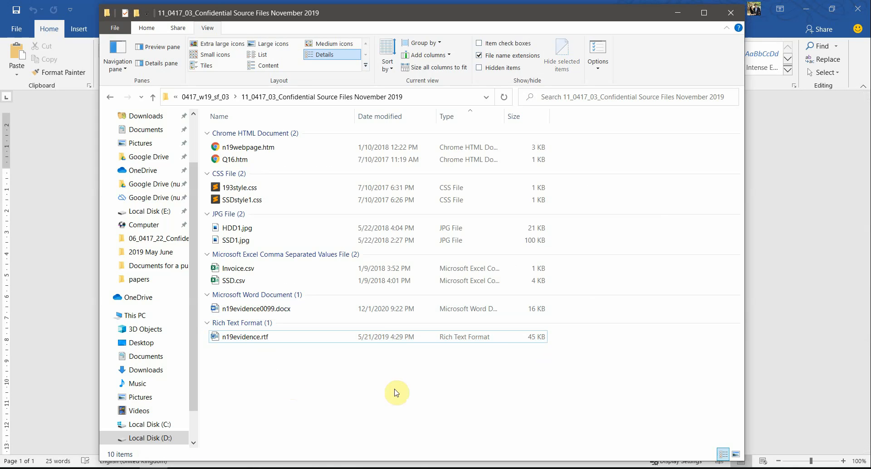
left_click(258, 309)
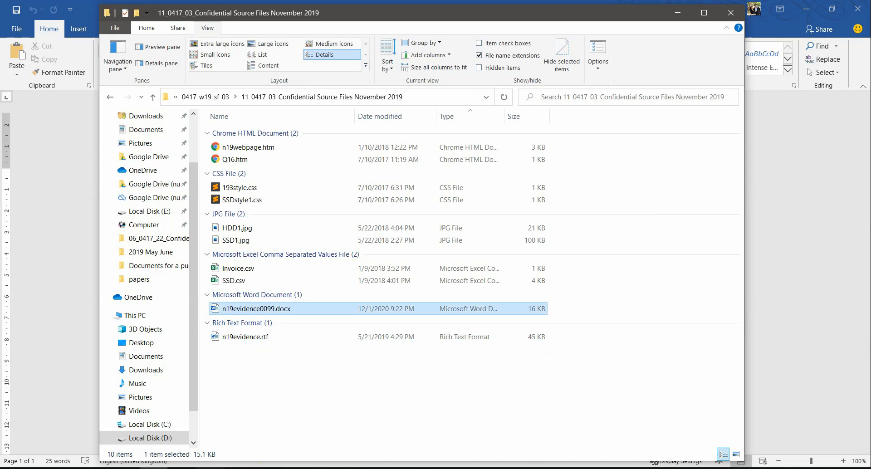
left_click(209, 468)
scroll(295, 358, "down", 1)
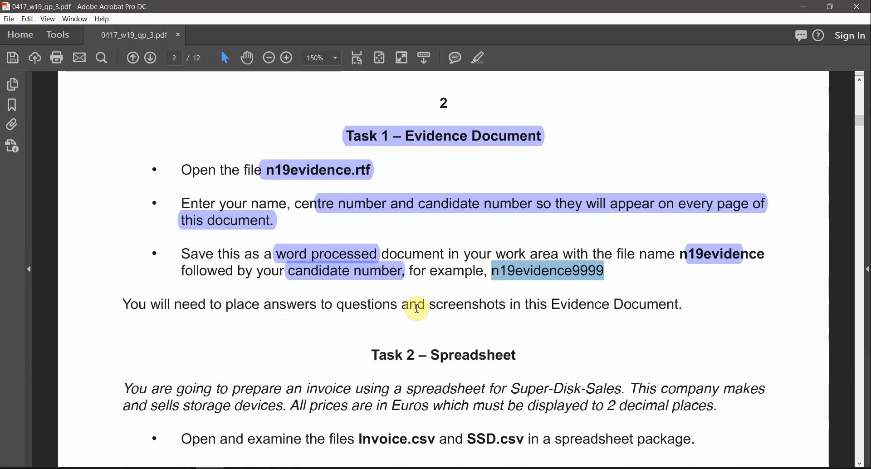
Highlight the Task 2 – Spreadsheet heading in the exam paper
left_click_drag(554, 303, 730, 325)
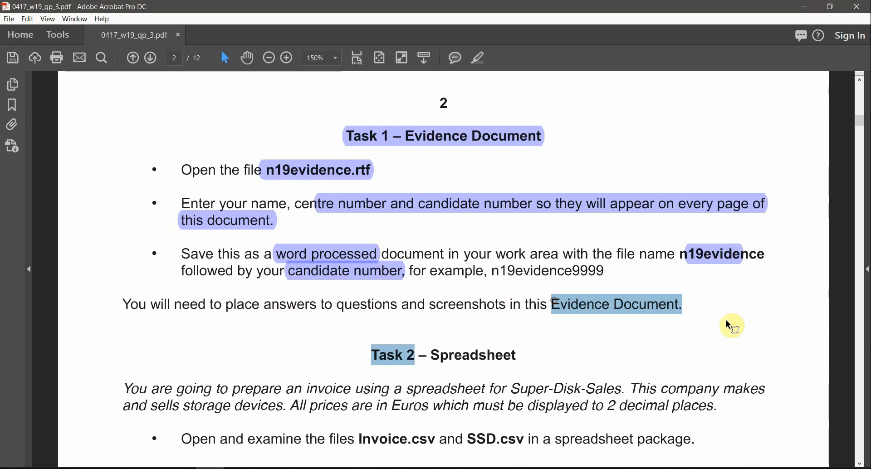
scroll(572, 290, "down", 5)
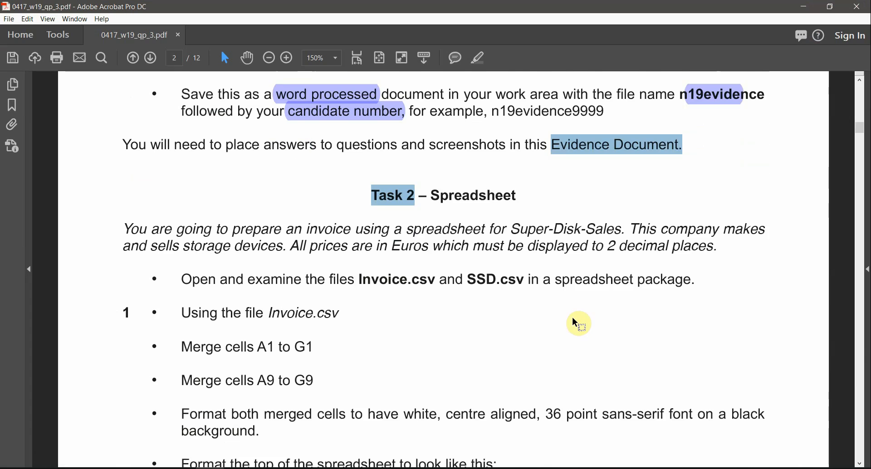
left_click(518, 203)
left_click_drag(520, 169, 393, 161)
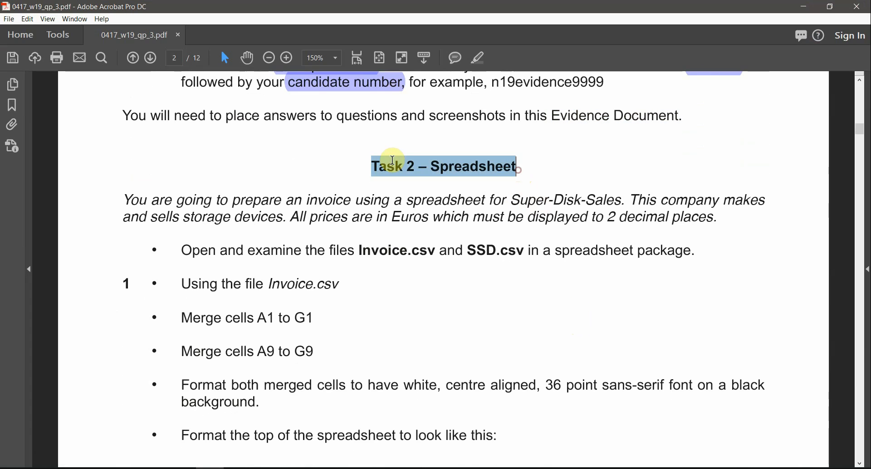
left_click(480, 60)
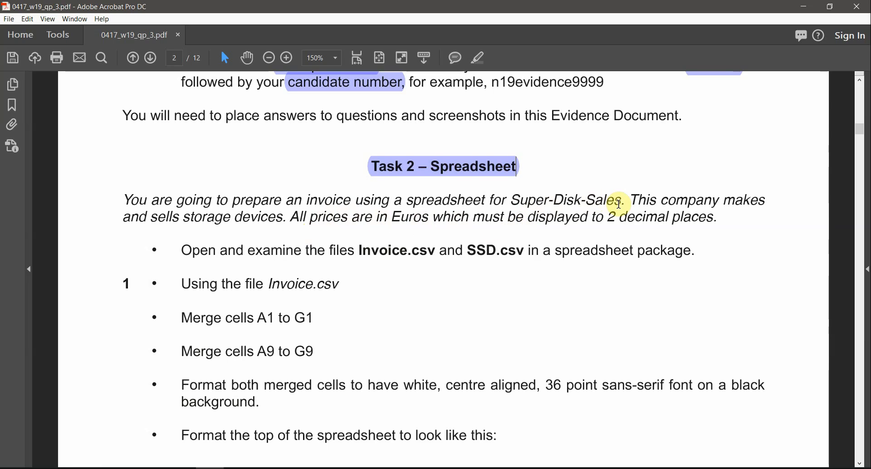
Highlight the currency 'Euros' and the phrase '2 decimal places' in the Task 2 instructions
left_click_drag(621, 202, 519, 198)
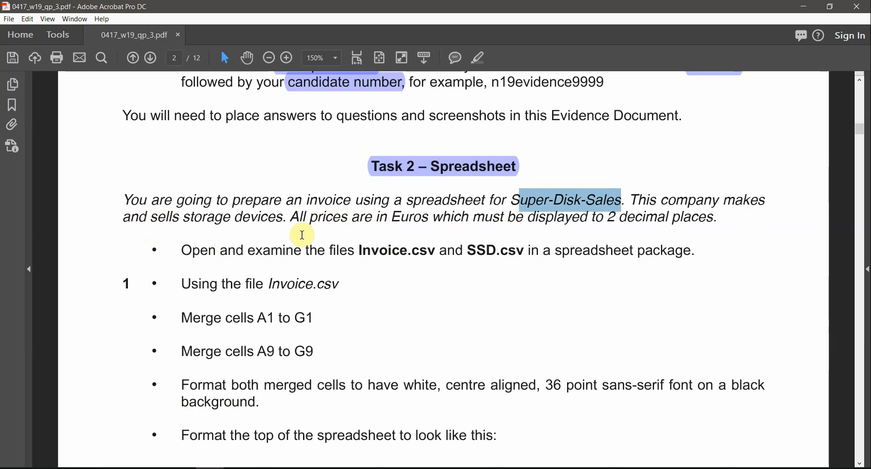
left_click_drag(278, 218, 180, 224)
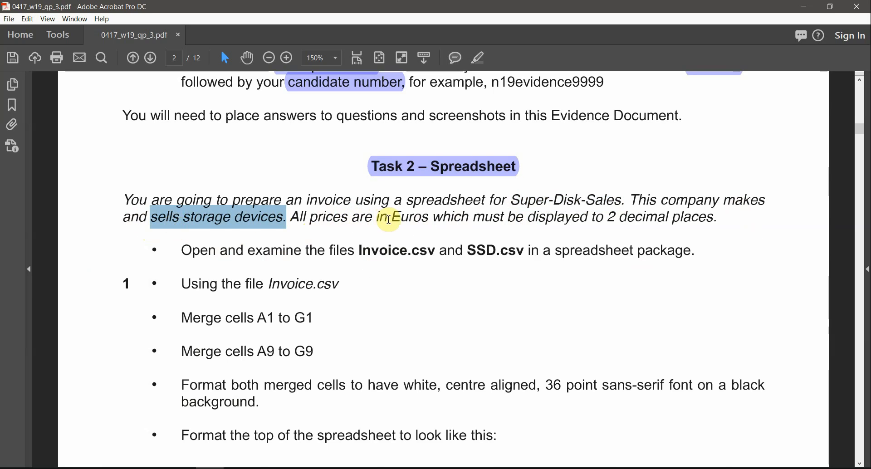
left_click_drag(388, 219, 426, 219)
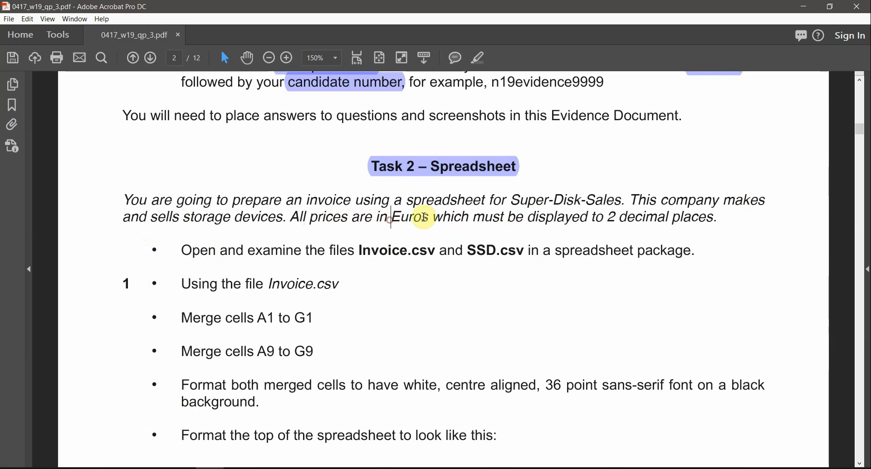
left_click(481, 59)
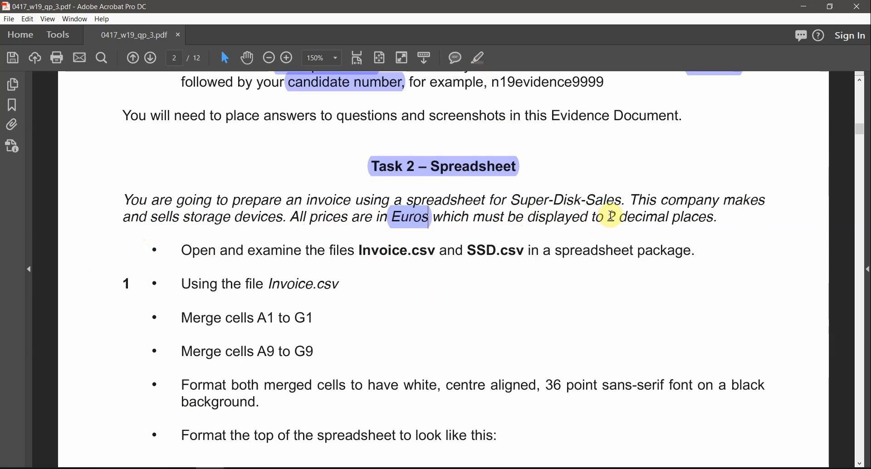
left_click_drag(608, 217, 712, 217)
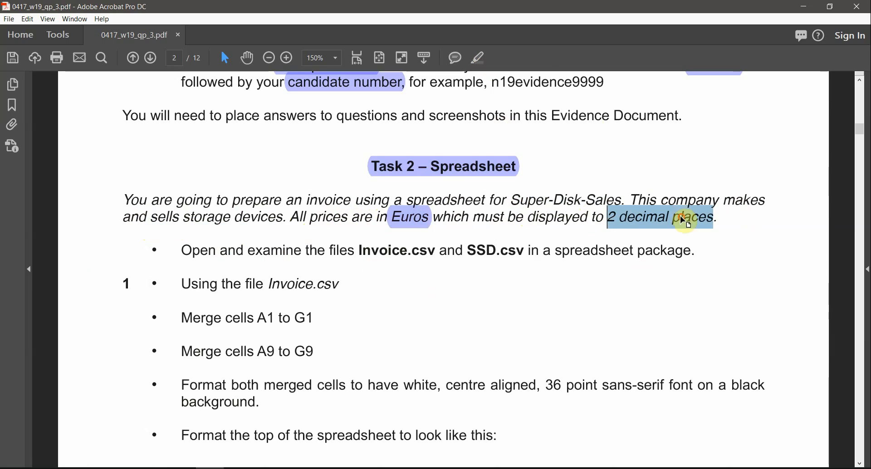
left_click(481, 64)
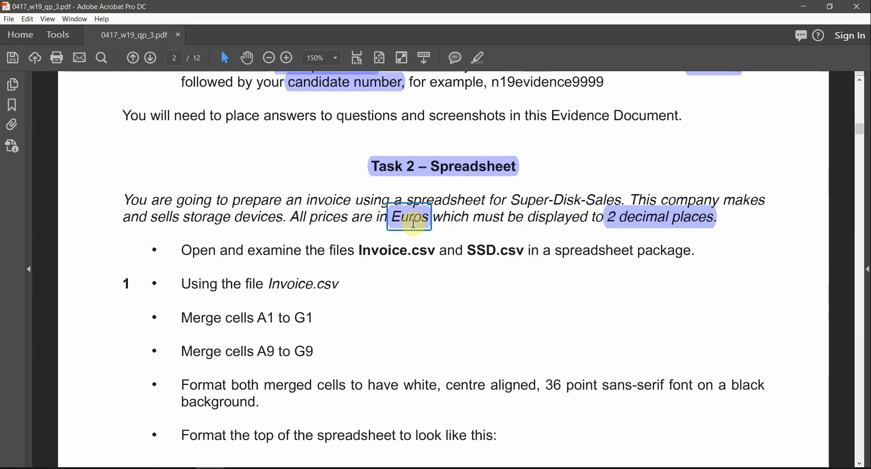
Locate the Invoice.csv file name further down the Task 2 instructions
scroll(294, 245, "down", 1)
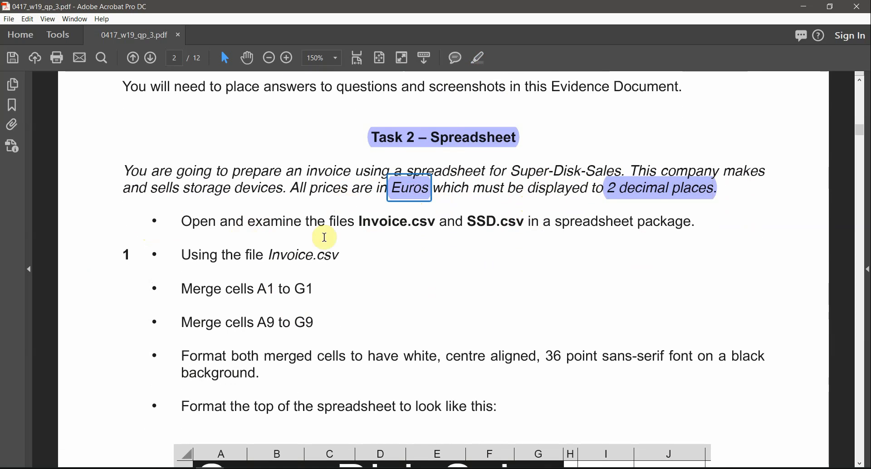
left_click_drag(363, 221, 438, 221)
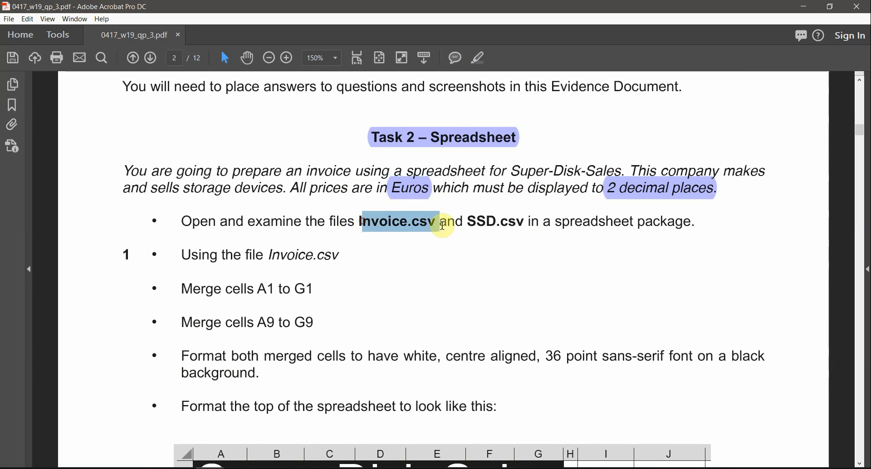
left_click(469, 221)
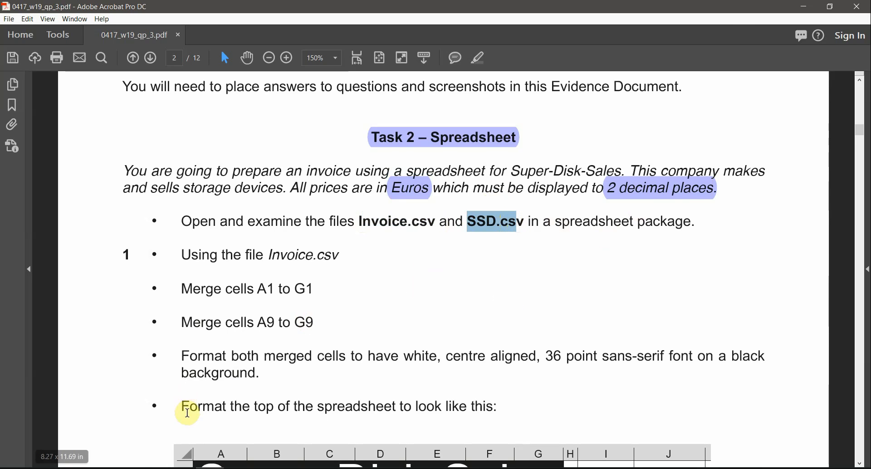
left_click(153, 468)
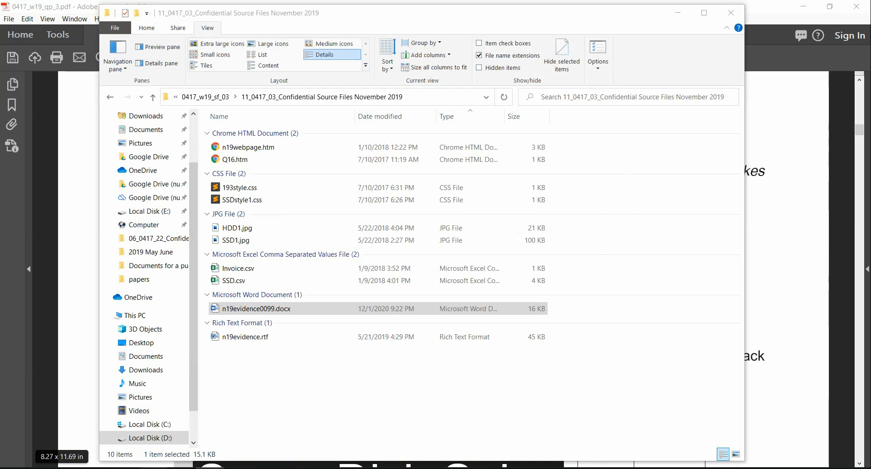
Open Invoice.csv and SSD.csv in Excel
left_click(232, 267)
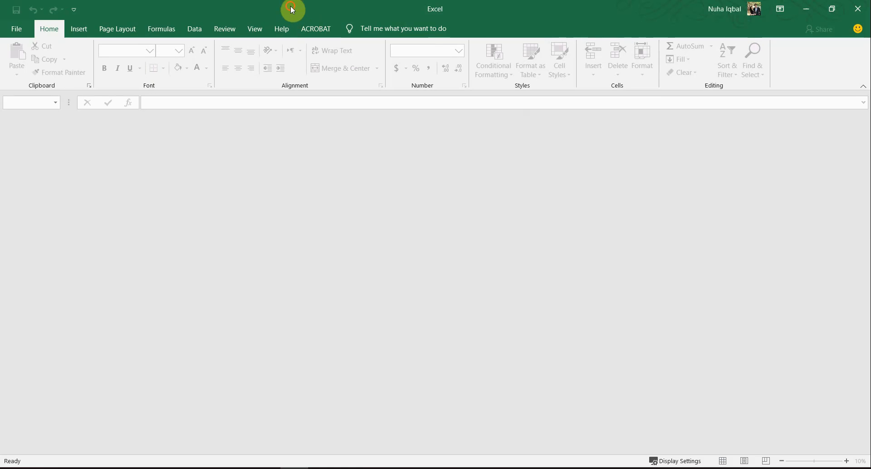
double_click(290, 5)
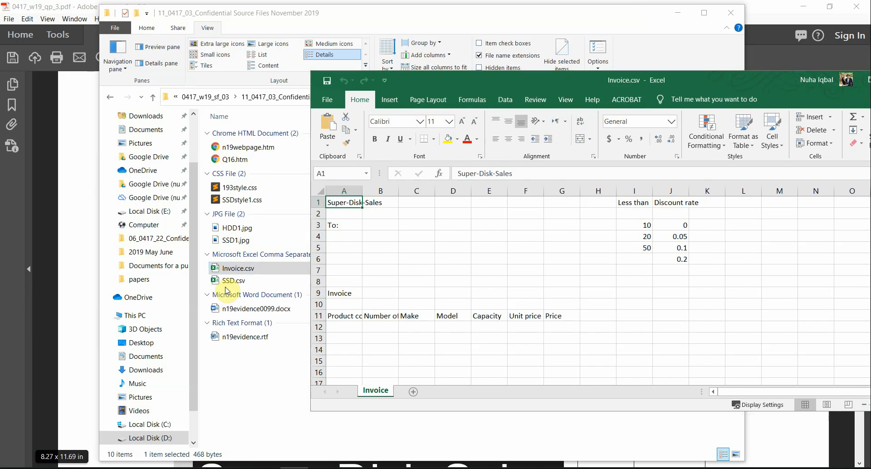
left_click(231, 283)
double_click(242, 280)
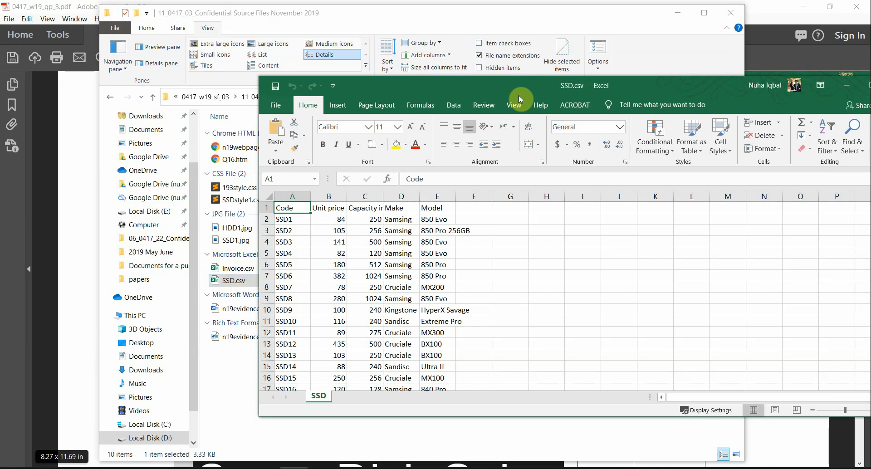
Rearrange the two workbook windows and maximize the Invoice workbook
left_click_drag(469, 89, 284, 65)
left_click(787, 275)
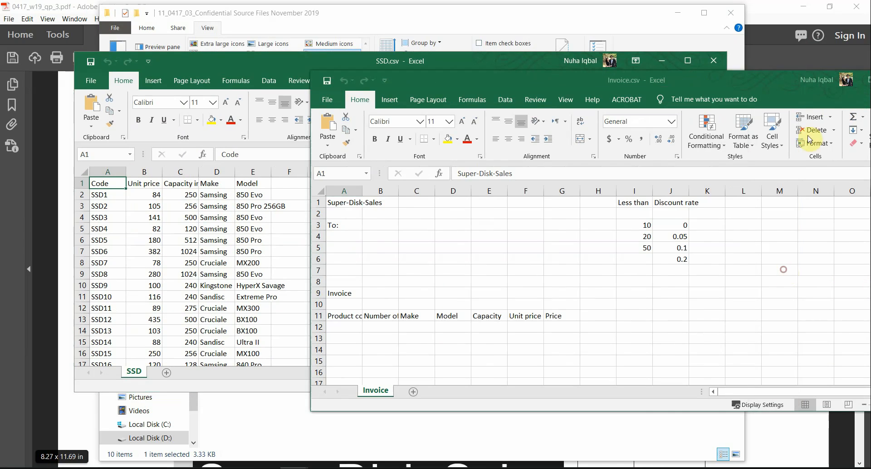
left_click_drag(739, 81, 532, 82)
double_click(531, 83)
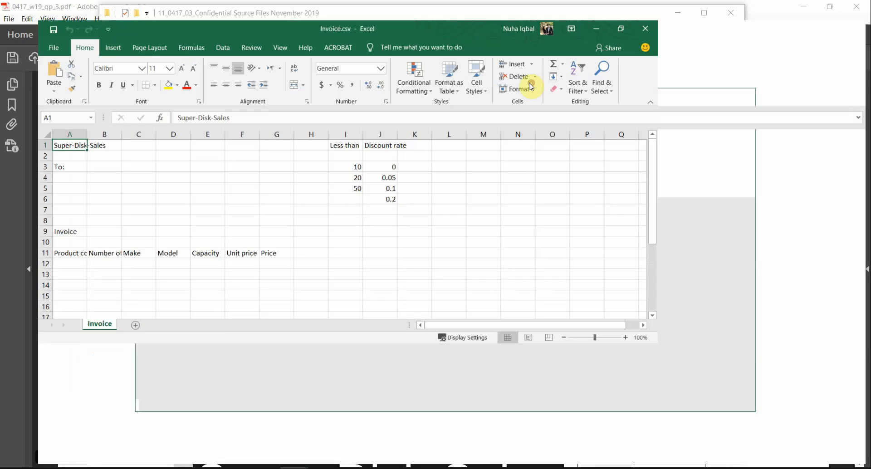
AutoFit every column of the Invoice sheet to its contents
left_click(7, 121)
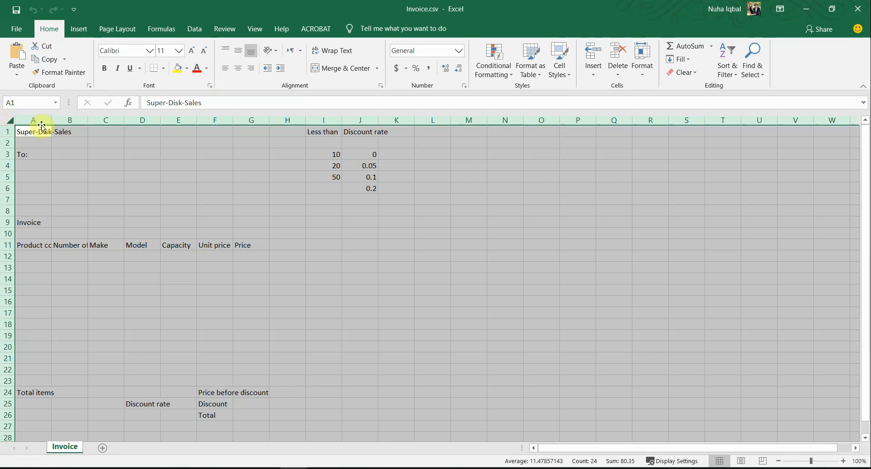
double_click(50, 118)
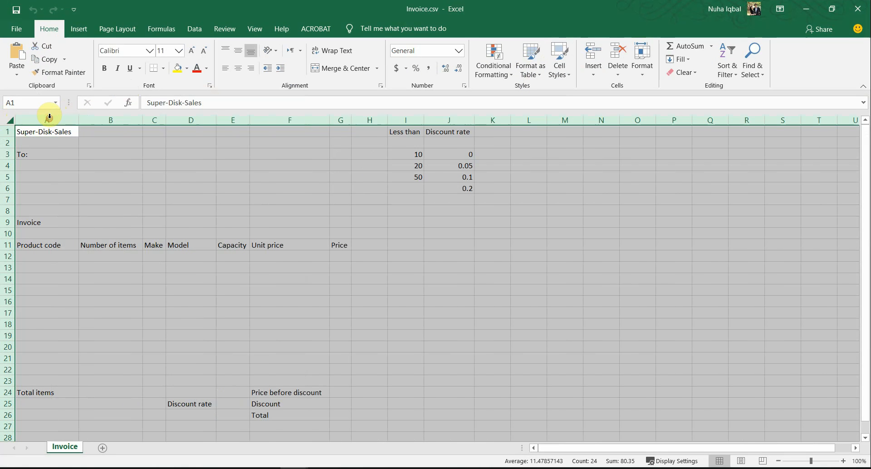
left_click(369, 294)
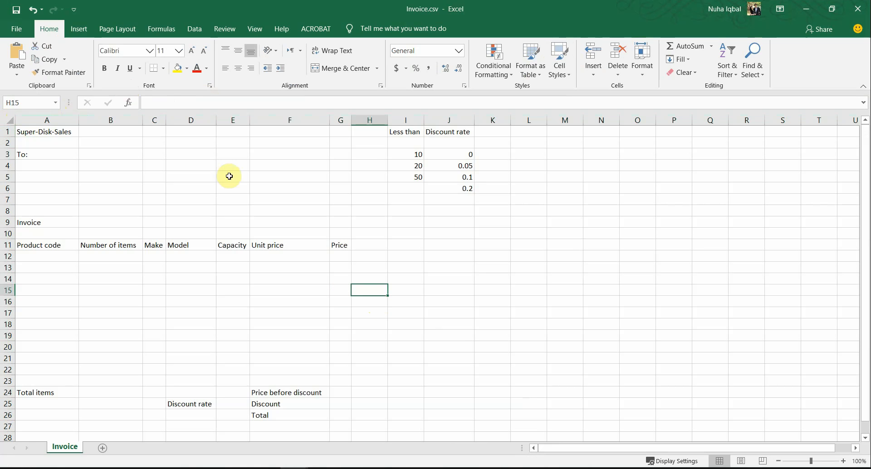
Review the Super-Disk-Sales title, To: labels, discount rate table and the product table rows 11–23
left_click(56, 132)
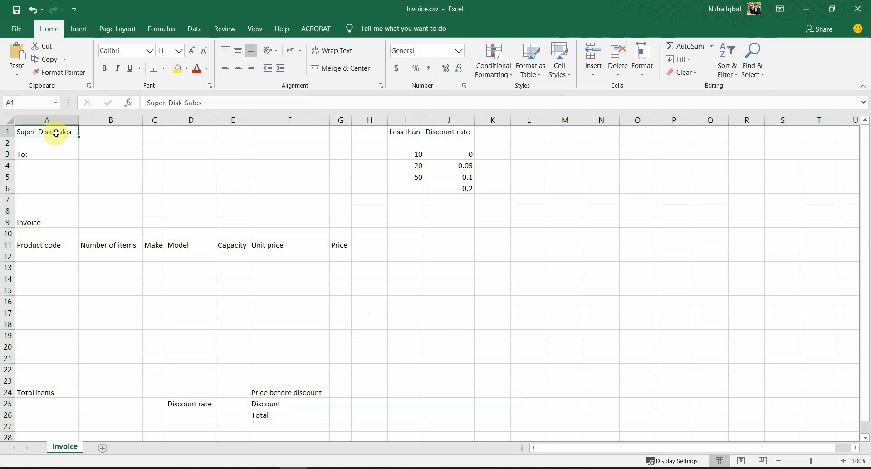
left_click(36, 155)
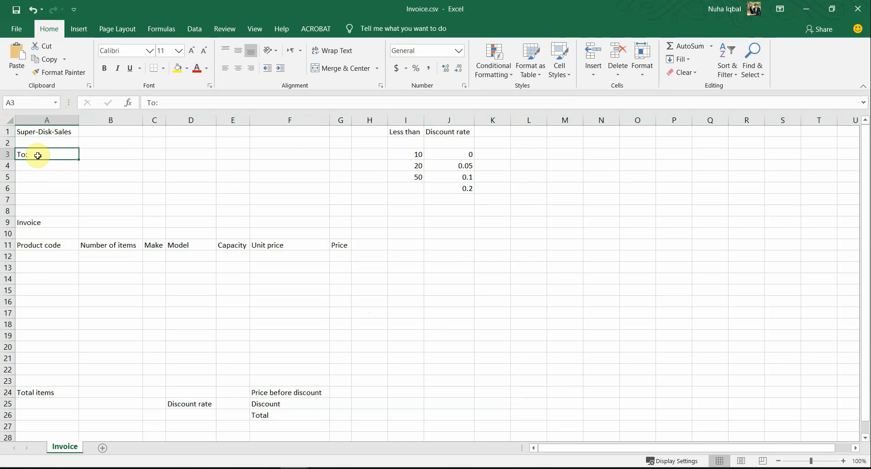
left_click_drag(38, 155, 55, 230)
left_click(54, 229)
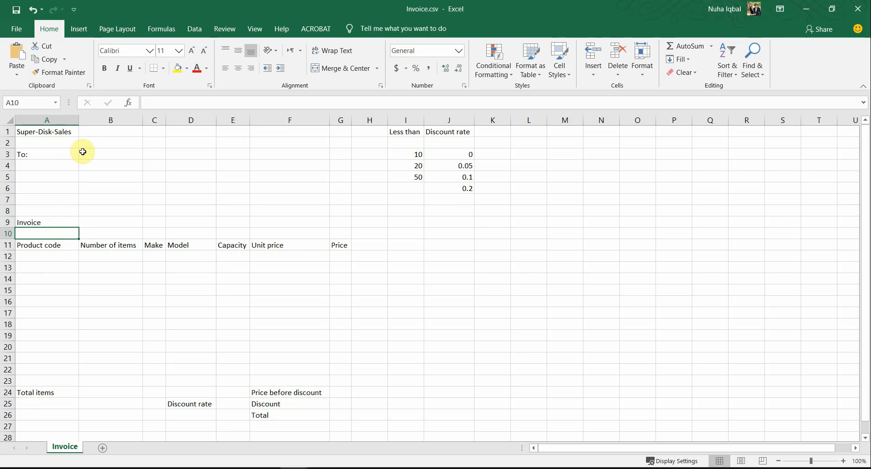
left_click_drag(414, 133, 414, 177)
left_click_drag(455, 130, 425, 188)
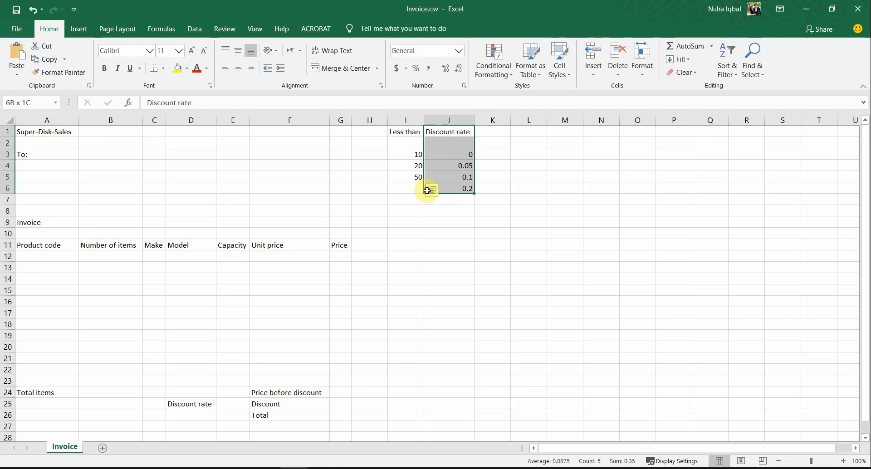
left_click_drag(55, 249, 343, 241)
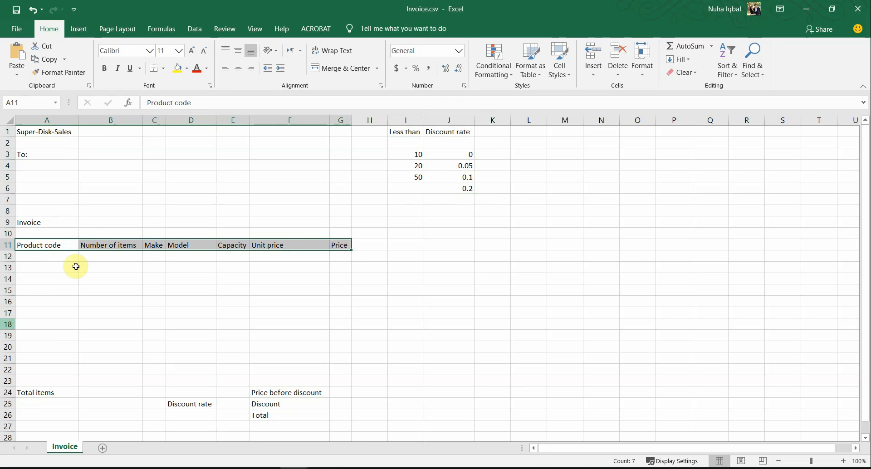
left_click_drag(67, 260, 311, 342)
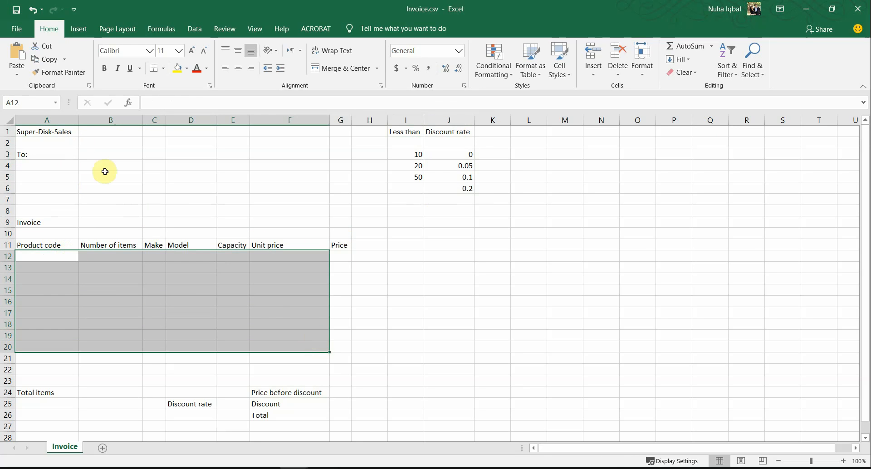
left_click_drag(72, 169, 278, 203)
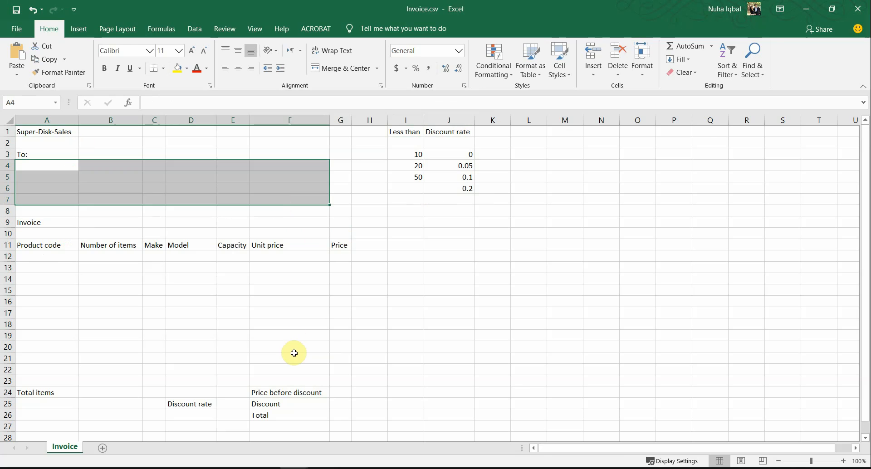
left_click_drag(47, 244, 323, 375)
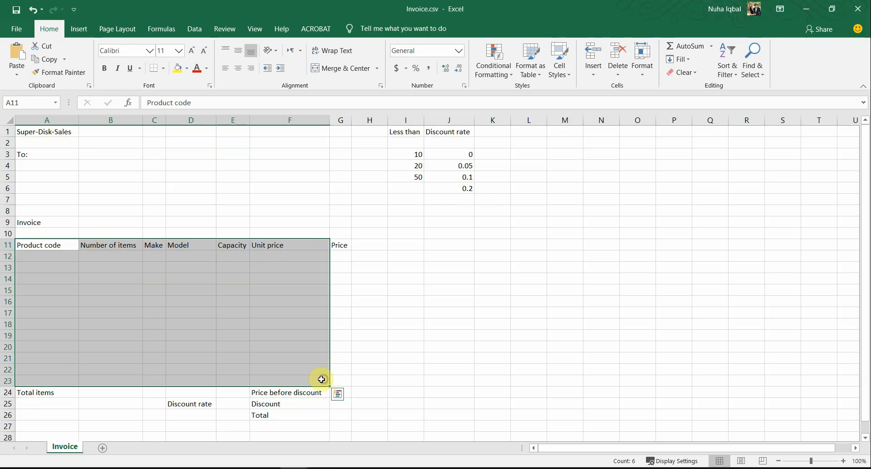
Inspect the Total items, Discount rate and Price before discount labels, cells G24:G26 and the Price heading
left_click(47, 395)
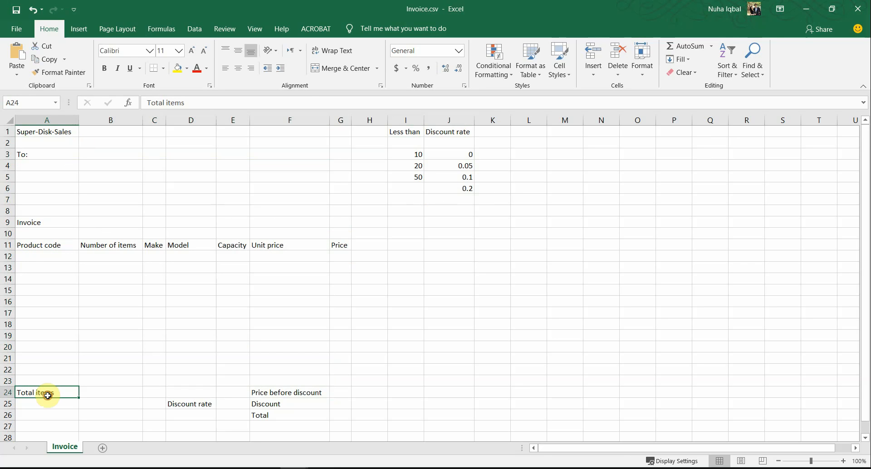
left_click(188, 406)
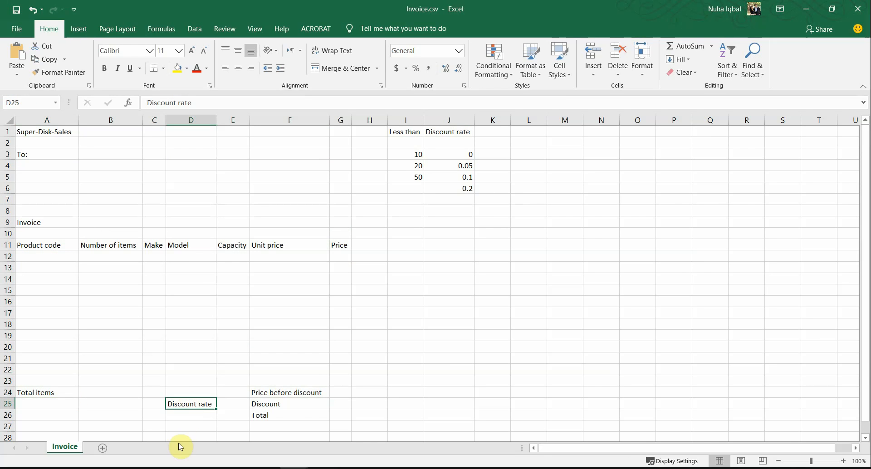
left_click(302, 393)
left_click(333, 393)
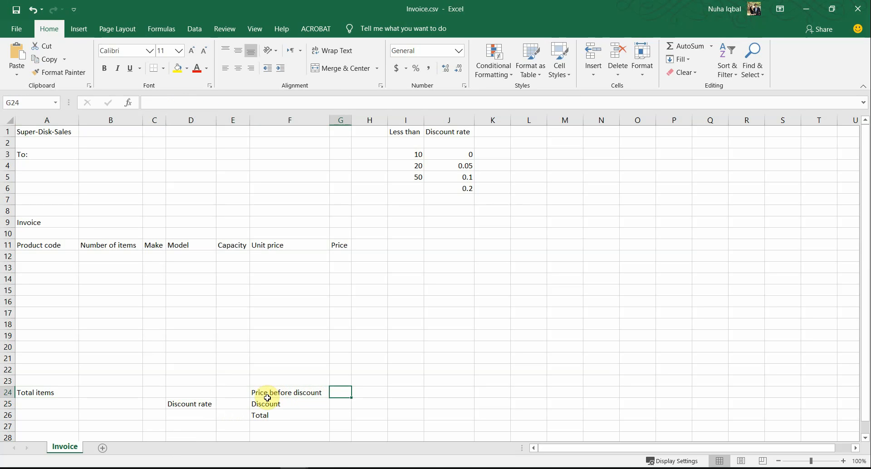
left_click(341, 404)
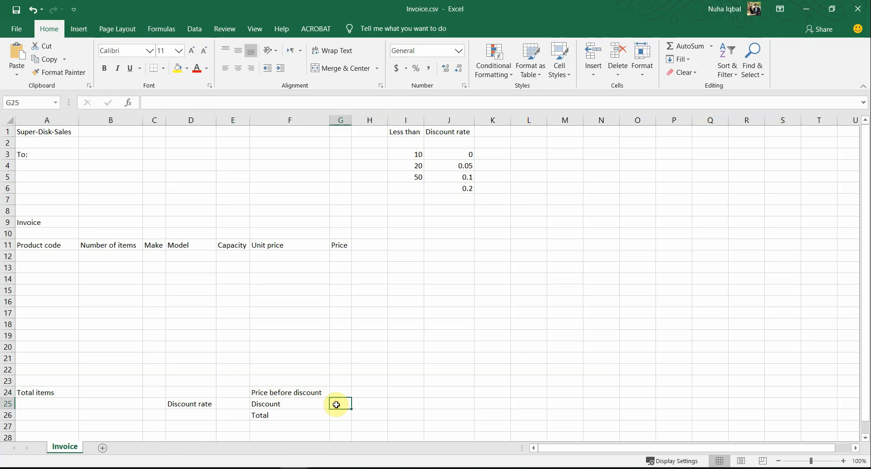
left_click(341, 413)
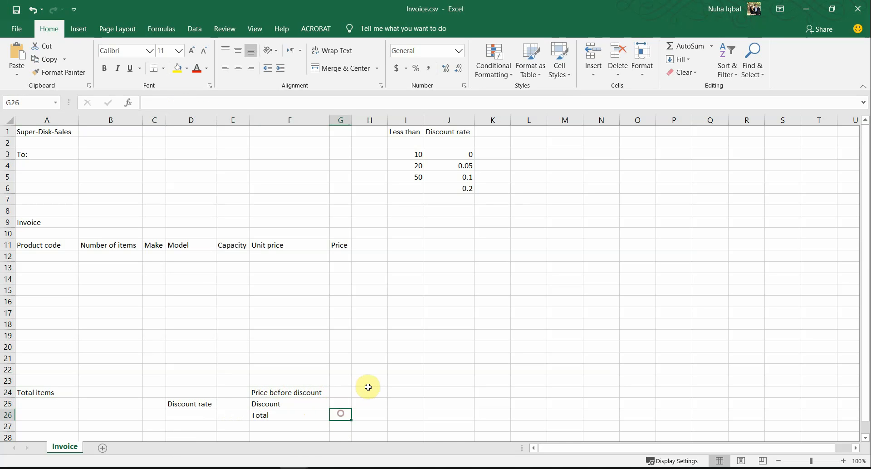
scroll(368, 385, "down", 5)
scroll(319, 218, "up", 5)
left_click(335, 244)
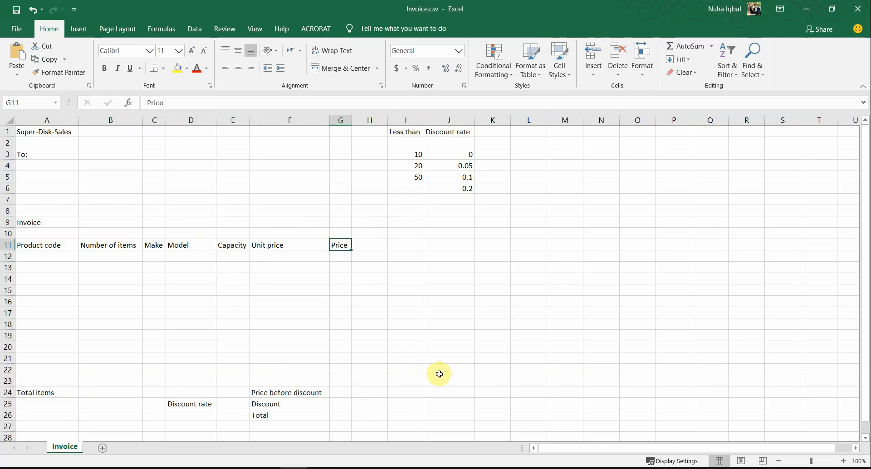
left_click(294, 468)
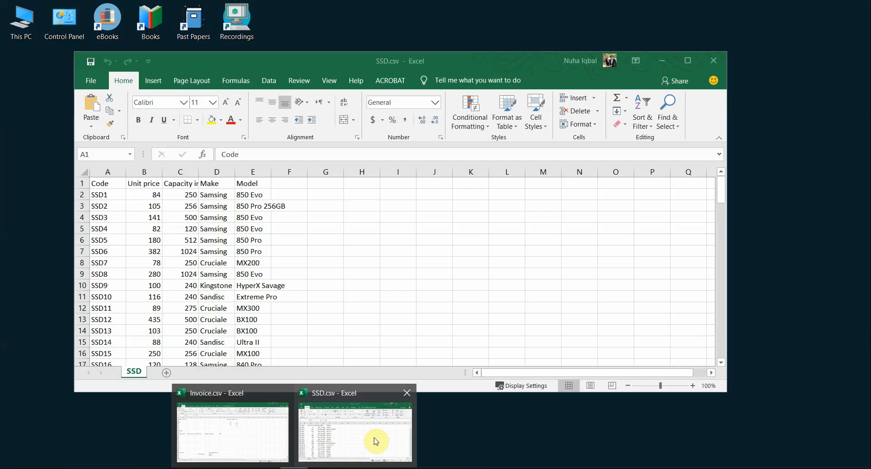
left_click(376, 438)
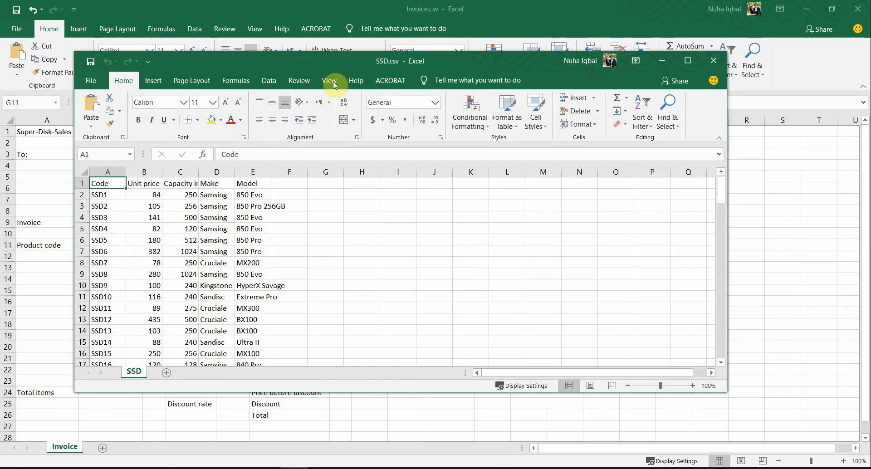
double_click(323, 61)
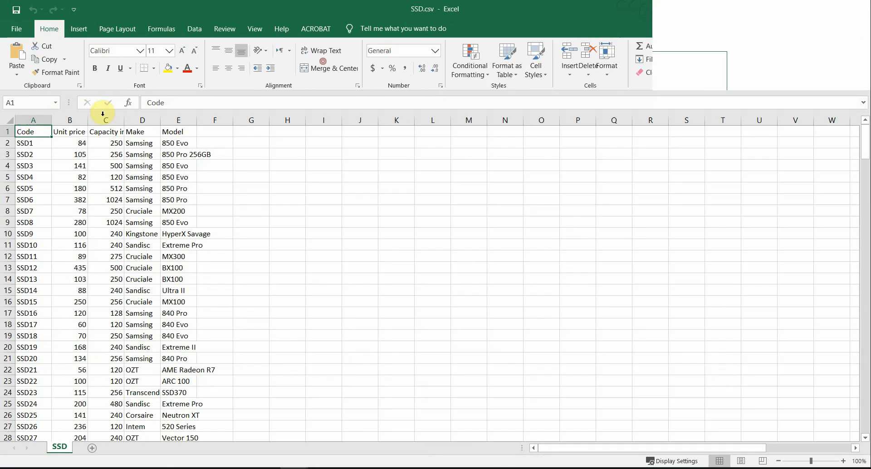
left_click(12, 119)
left_click(46, 119)
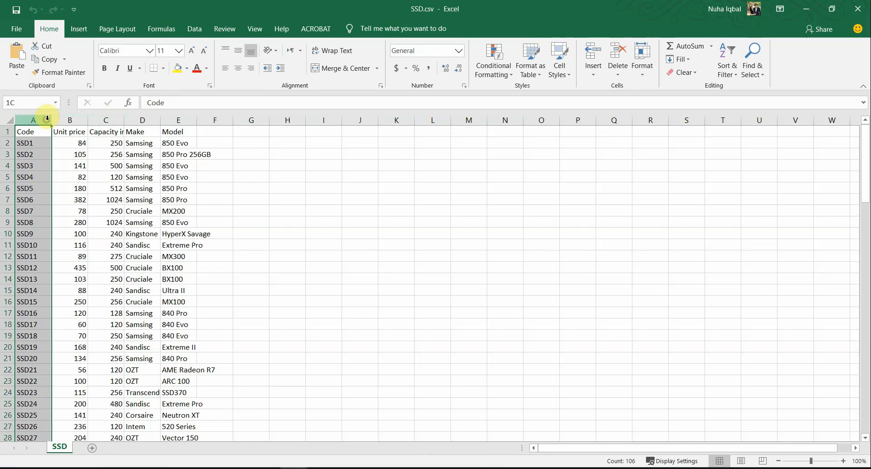
left_click(8, 120)
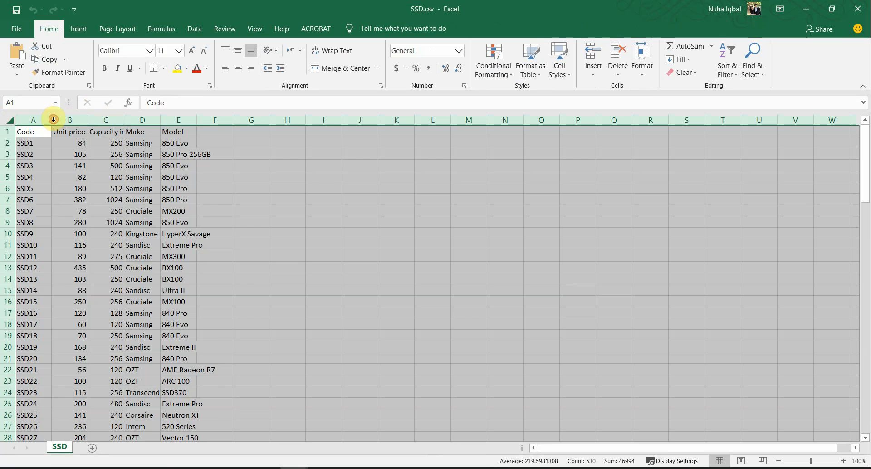
double_click(54, 119)
left_click(181, 220)
scroll(168, 318, "down", 13)
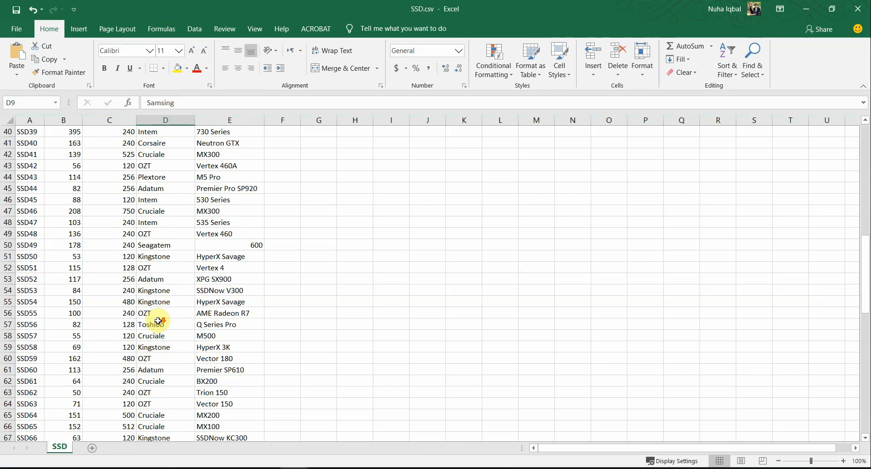
scroll(158, 321, "down", 17)
scroll(158, 321, "up", 20)
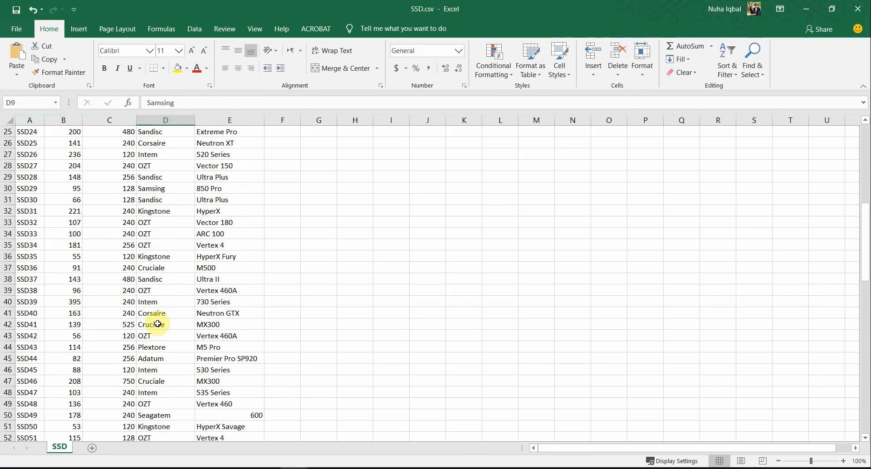
scroll(159, 323, "up", 5)
scroll(88, 201, "up", 3)
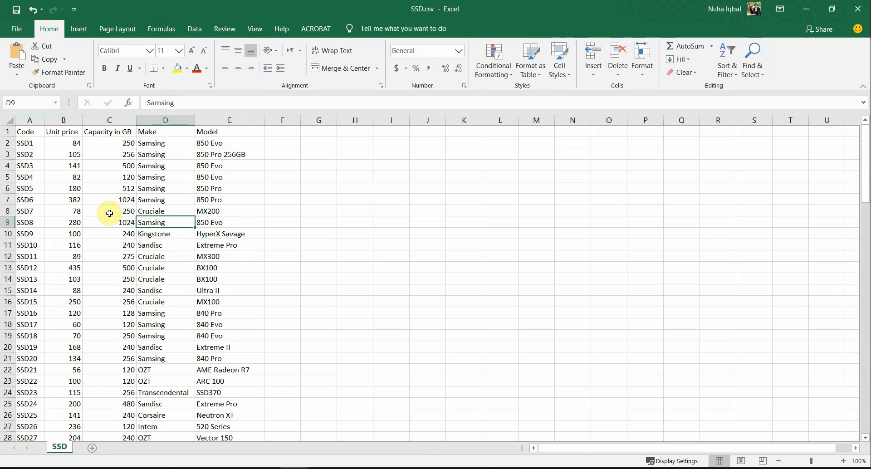
left_click_drag(31, 119, 211, 124)
left_click(39, 132)
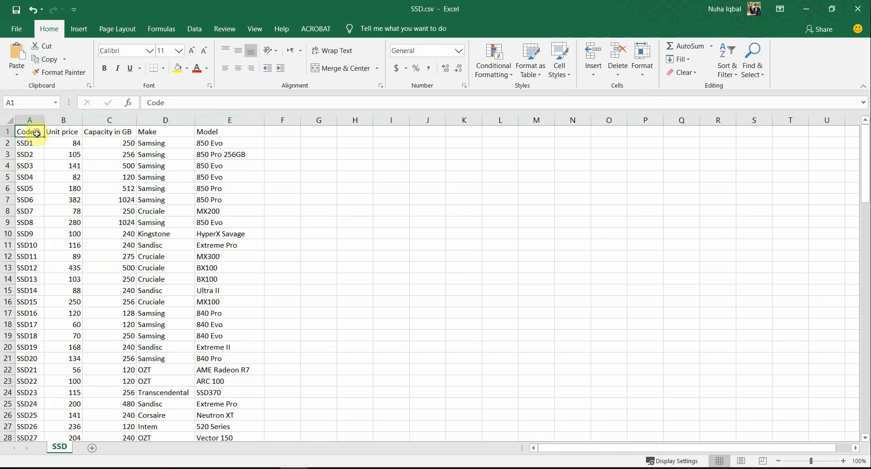
left_click(66, 131)
left_click(121, 130)
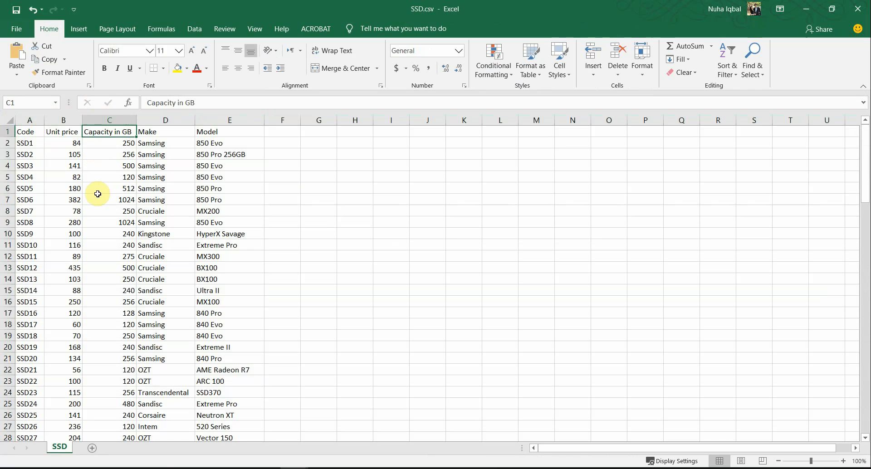
left_click(150, 131)
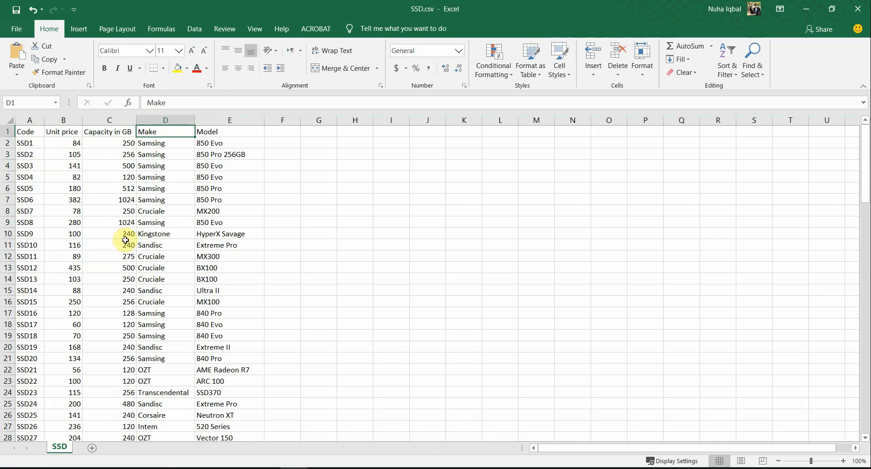
left_click(226, 131)
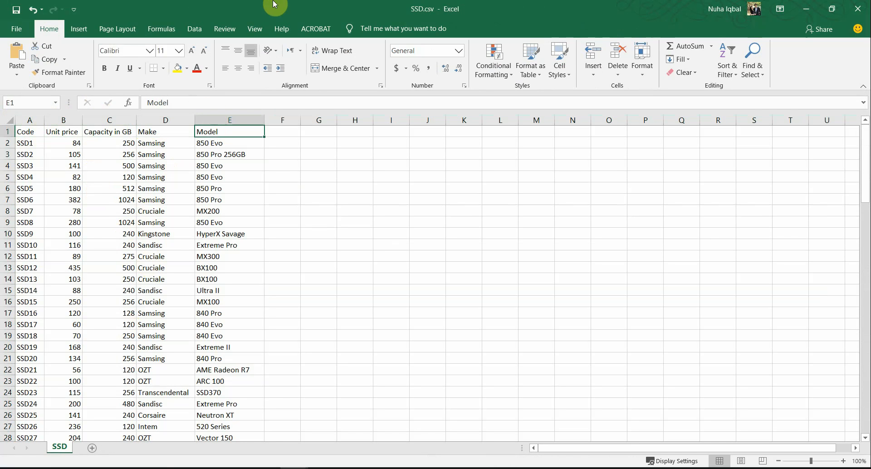
left_click_drag(274, 5, 750, 69)
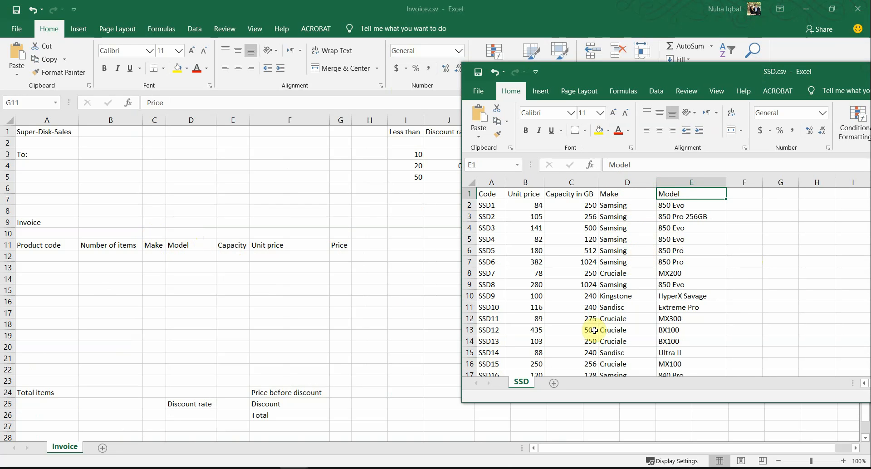
left_click_drag(608, 73, 496, 81)
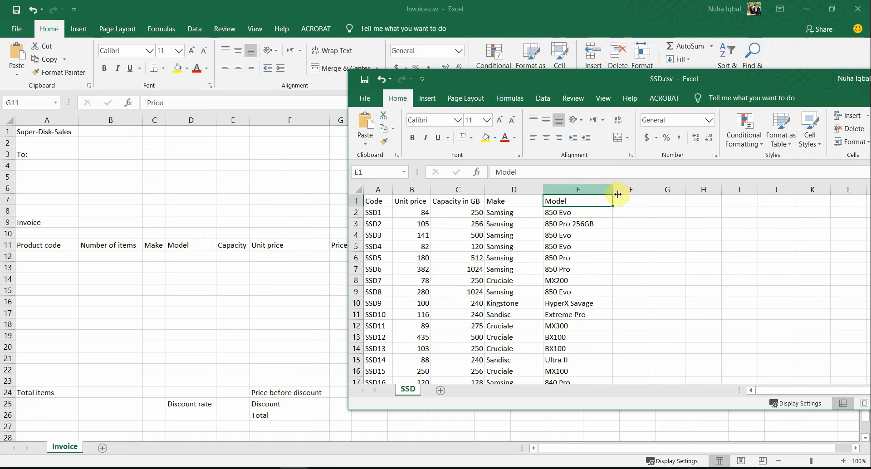
left_click_drag(502, 201, 567, 200)
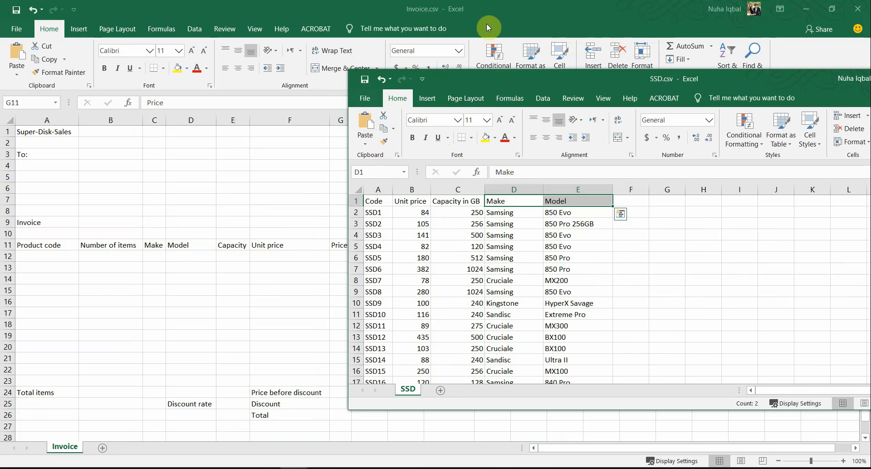
left_click_drag(465, 86, 110, 56)
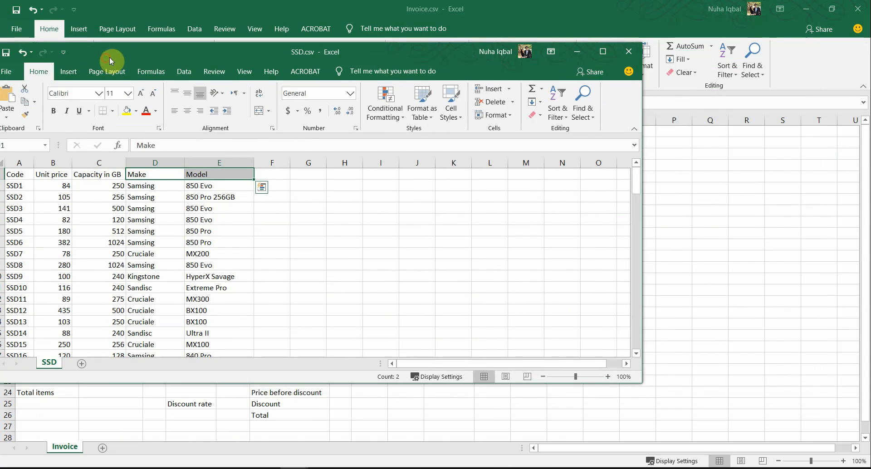
double_click(121, 56)
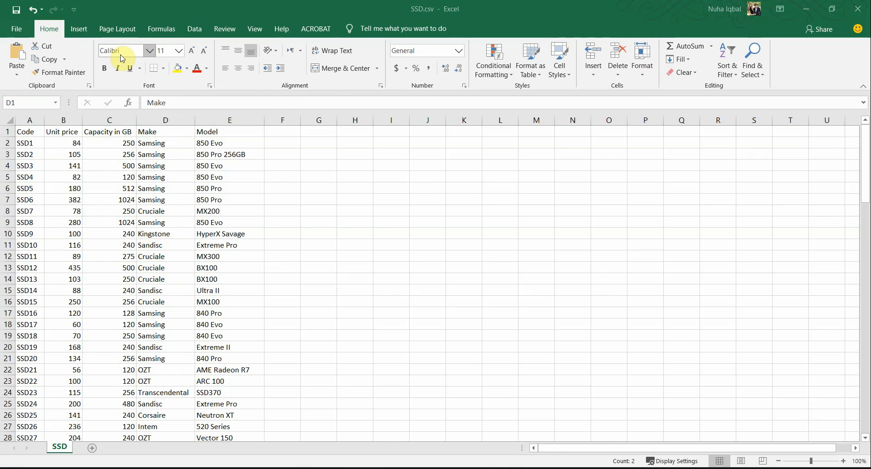
Highlight the 'open and examine Invoice.csv and SSD.csv' line, then select the Invoice name and A1 to G1 merge range
key("alt+Tab")
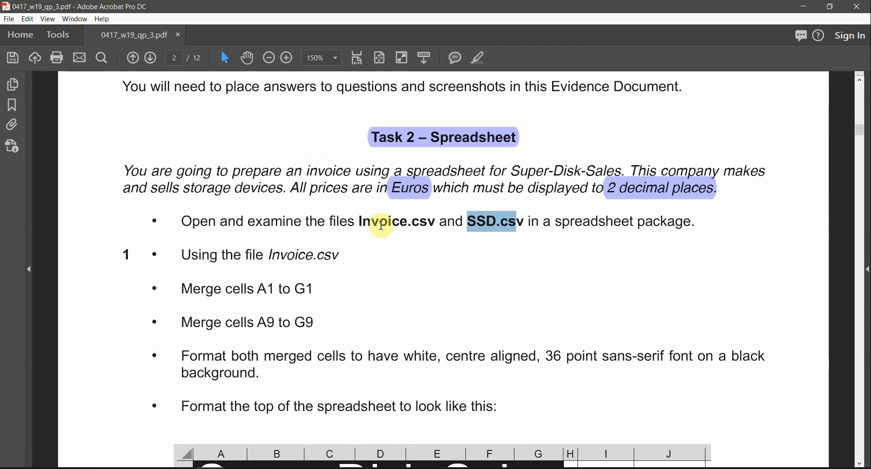
triple_click(382, 221)
left_click(478, 57)
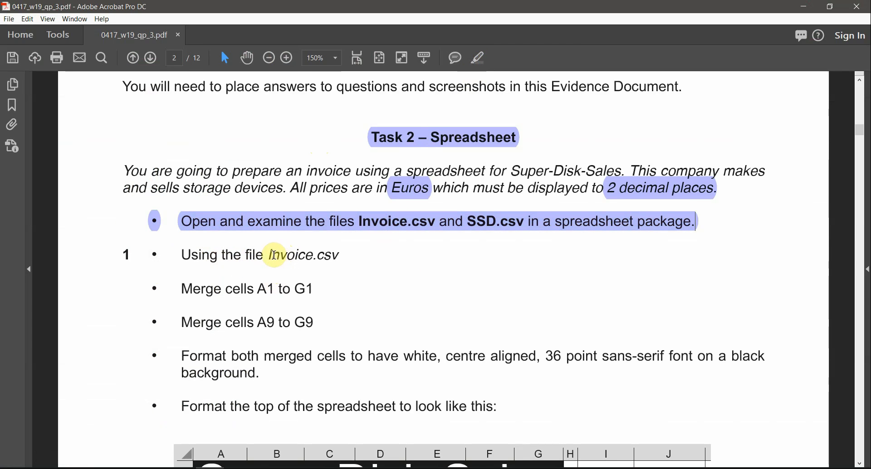
left_click_drag(272, 254, 324, 255)
left_click_drag(258, 289, 313, 289)
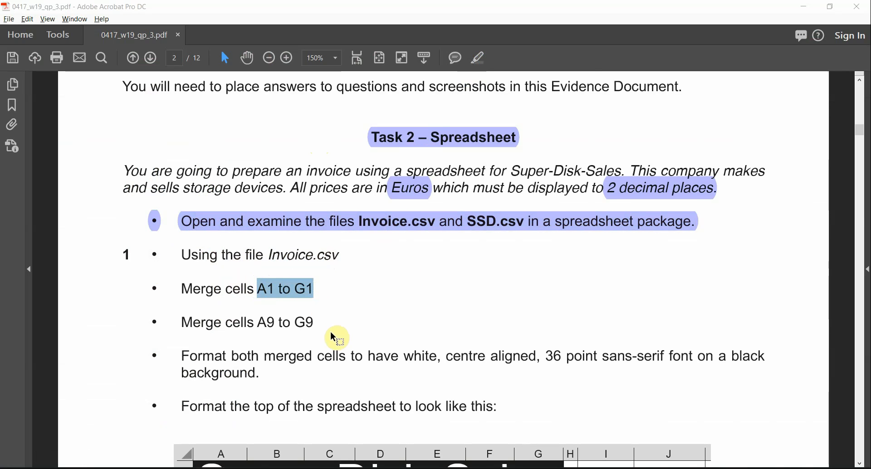
key("alt+Tab")
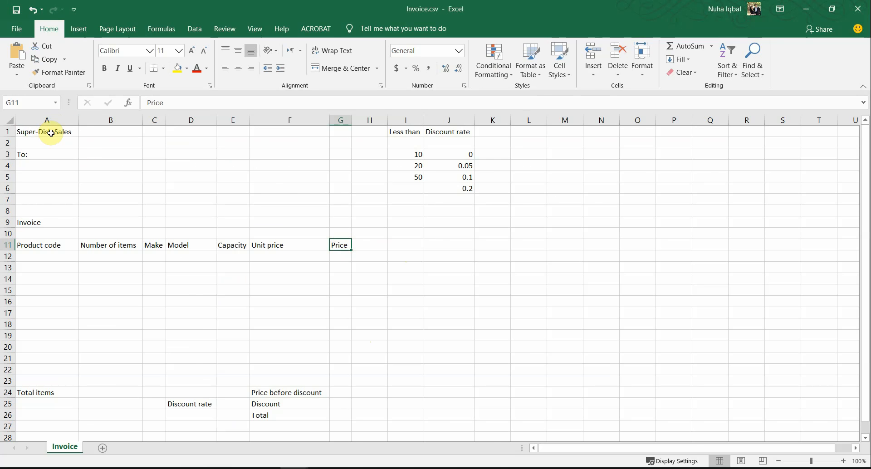
key("alt+Tab")
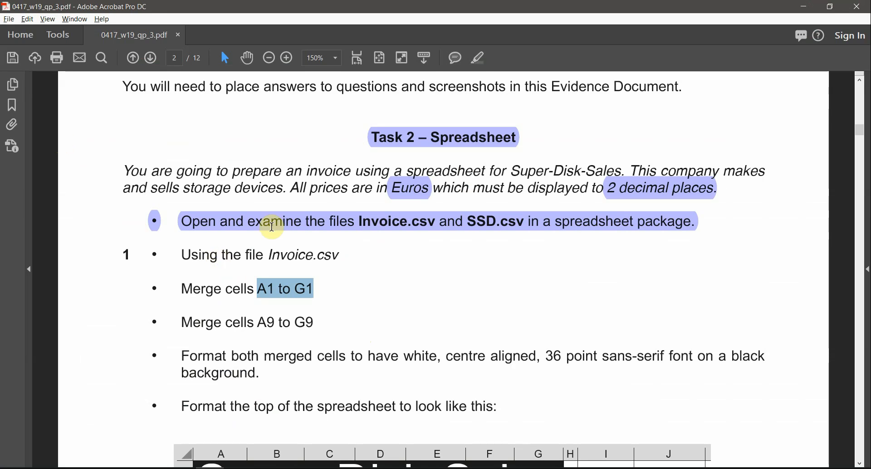
key("alt+Tab")
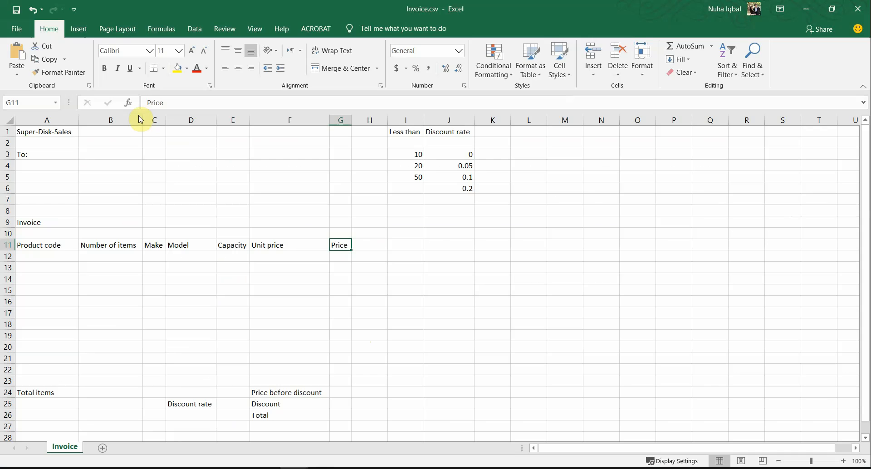
Merge and centre A1:G1 so Super-Disk-Sales spans the top row
left_click(64, 133)
left_click_drag(65, 132, 338, 133)
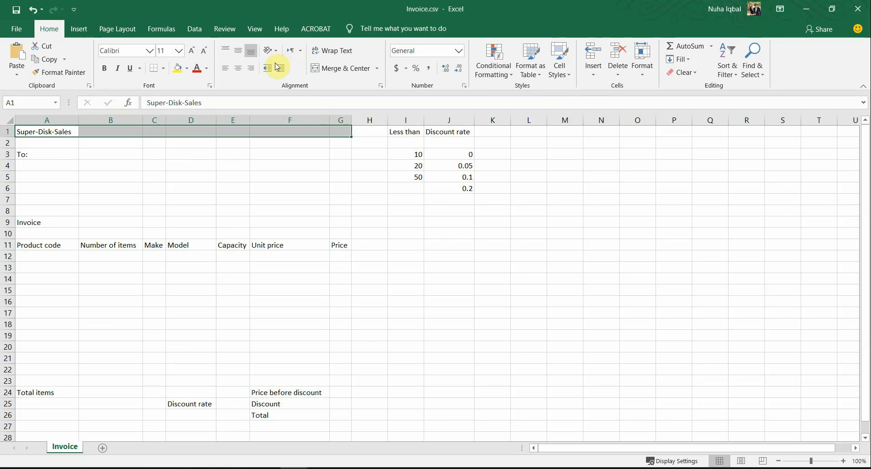
left_click(354, 76)
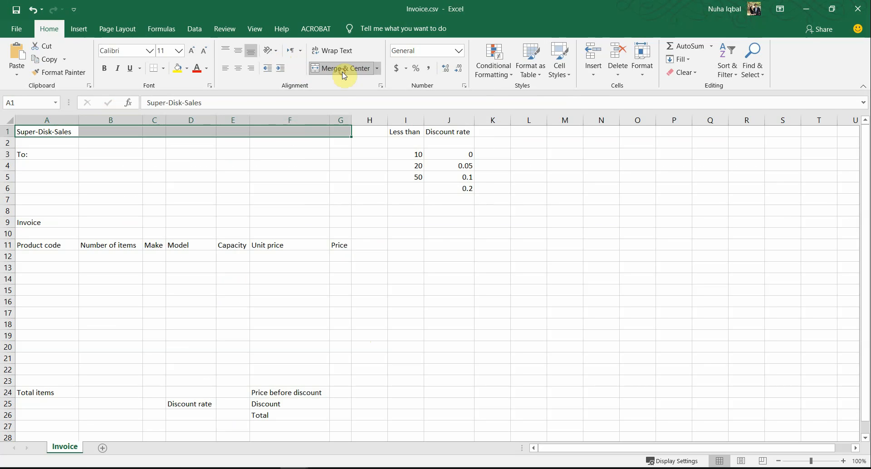
left_click(255, 187)
Highlight the 'A9 to G9' merge range in the instructions PDF
key("alt+Tab")
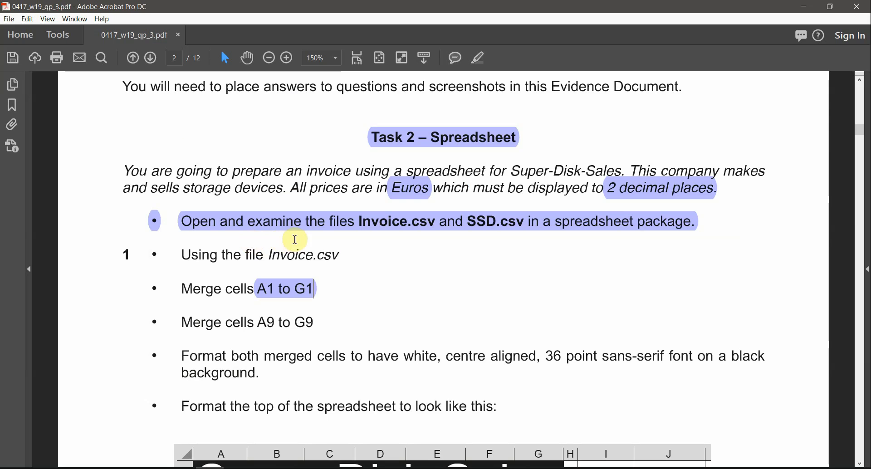
left_click_drag(257, 323, 313, 323)
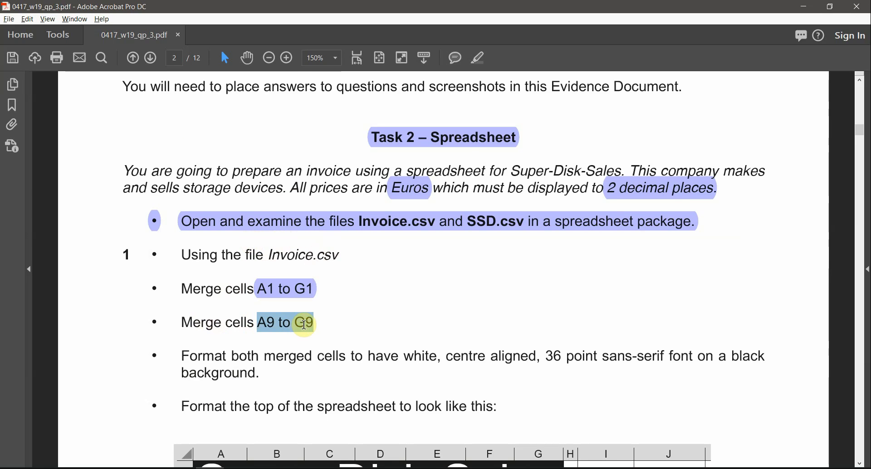
left_click(486, 61)
key("alt+Tab")
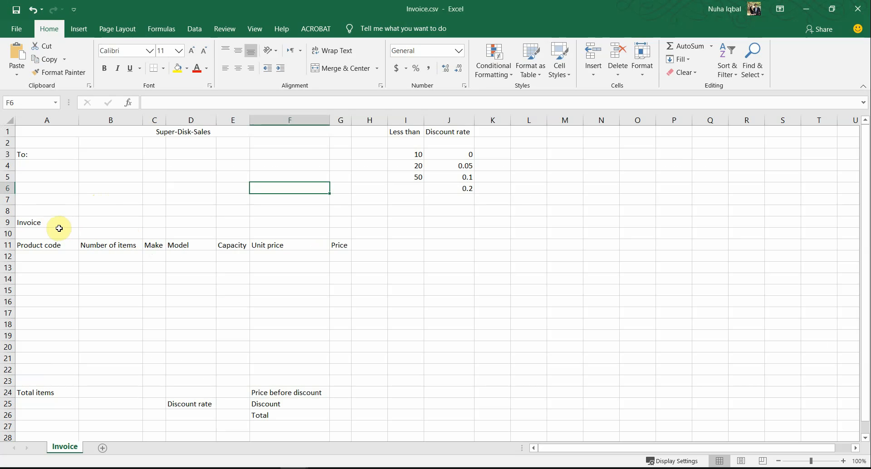
Merge and centre A9:G9 so Invoice spans its row
left_click(55, 210)
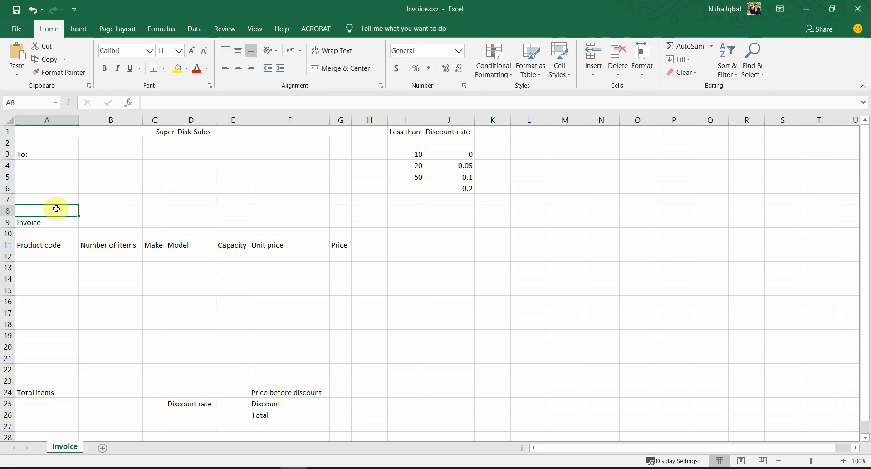
left_click_drag(56, 209, 335, 222)
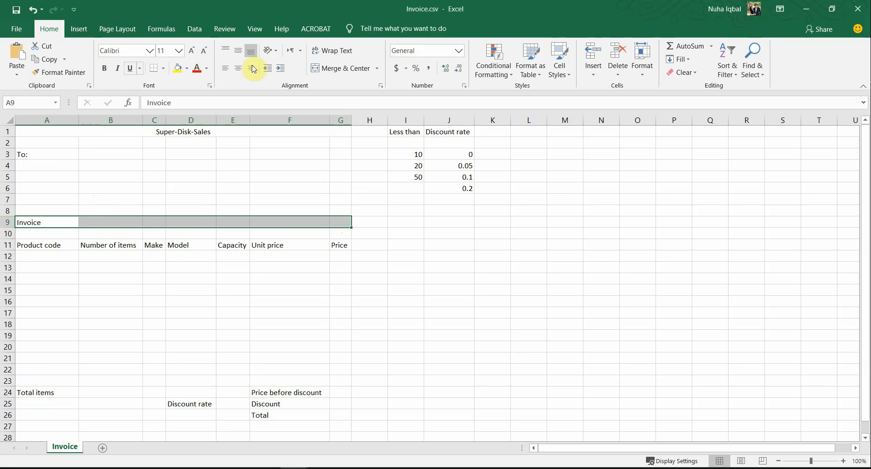
left_click(331, 68)
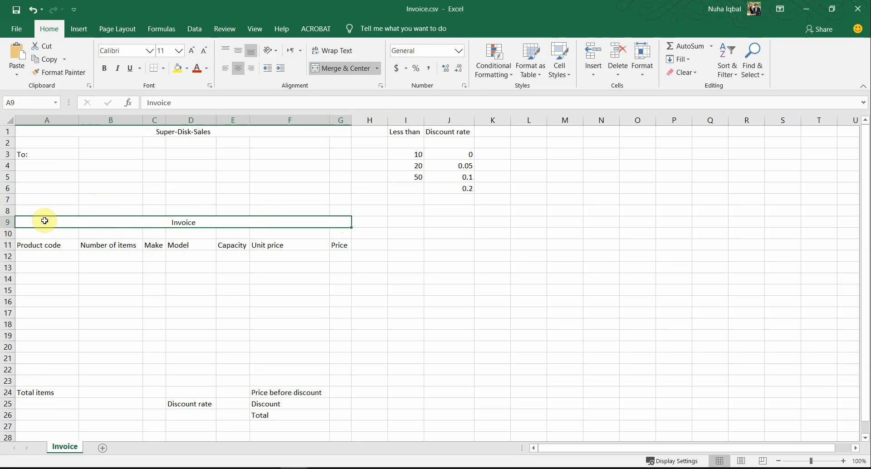
left_click(122, 274)
left_click(132, 222)
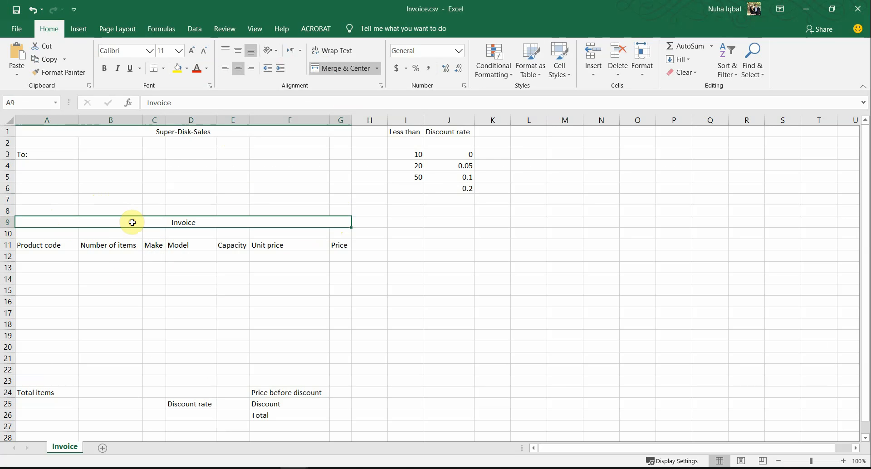
key("alt+Tab")
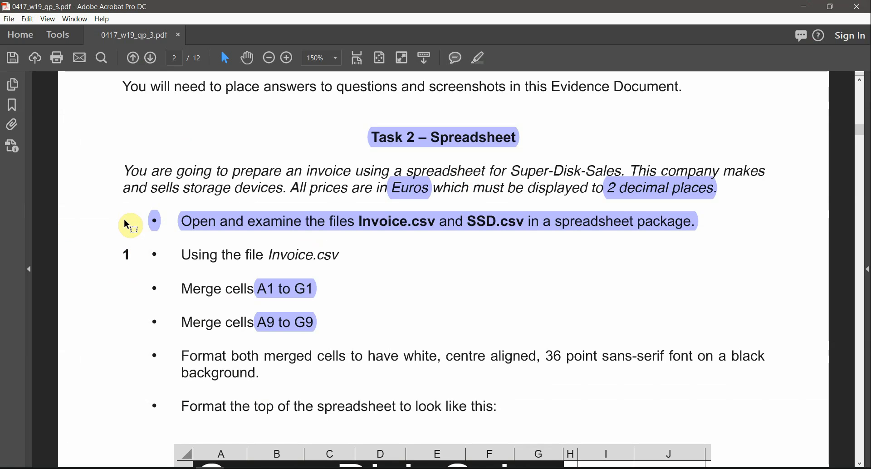
Highlight the 'white, centre aligned' and '36 point' formatting requirements in the PDF
scroll(268, 408, "down", 1)
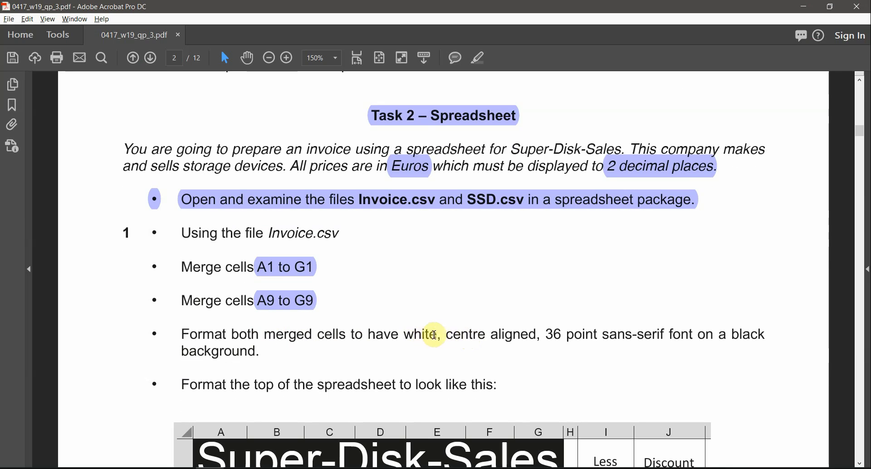
left_click_drag(404, 335, 574, 333)
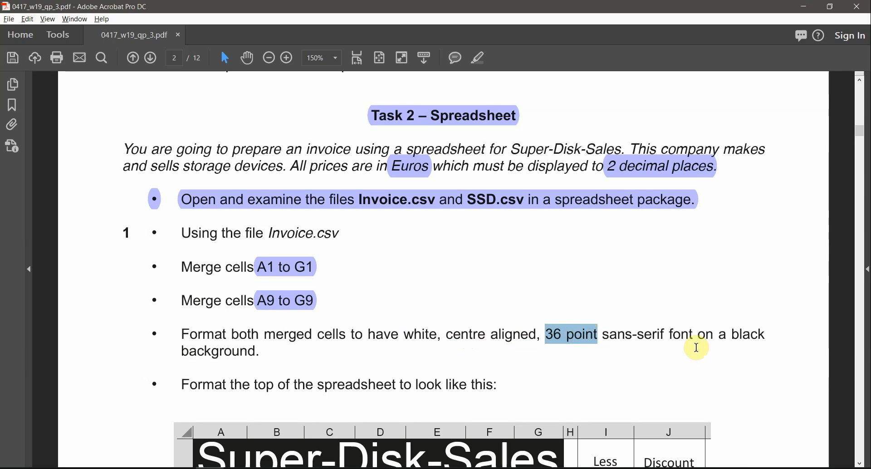
key("alt+Tab")
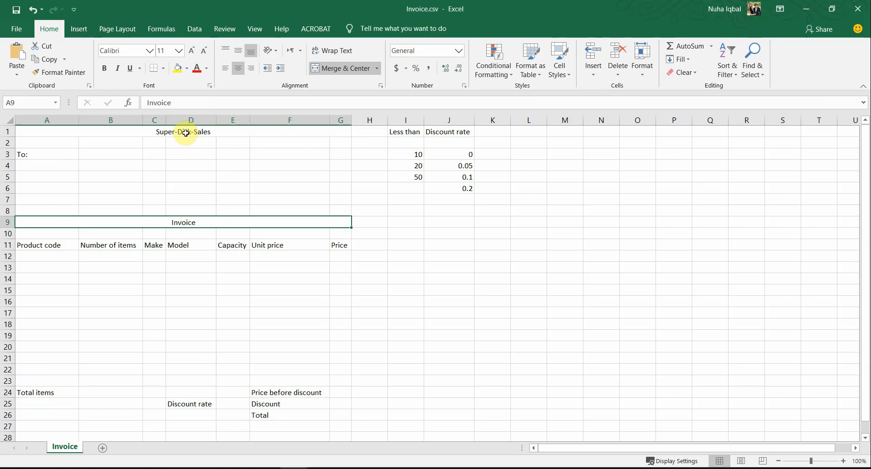
Fill merged rows A1 and A9 with black, checking the 'white' text requirement in the PDF
left_click(185, 132, "ctrl")
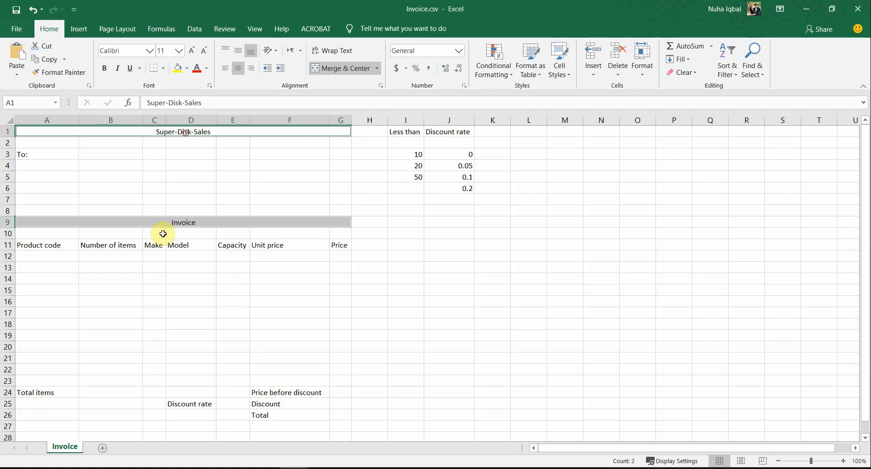
left_click(187, 70)
left_click(187, 94)
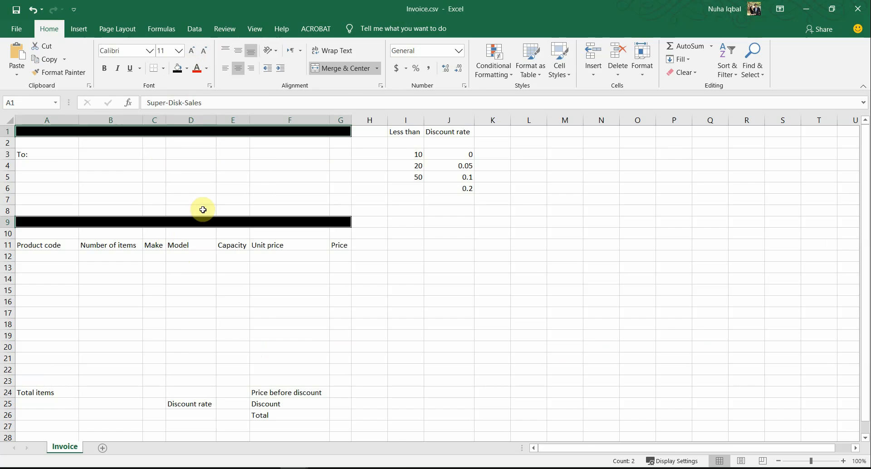
key("alt+Tab")
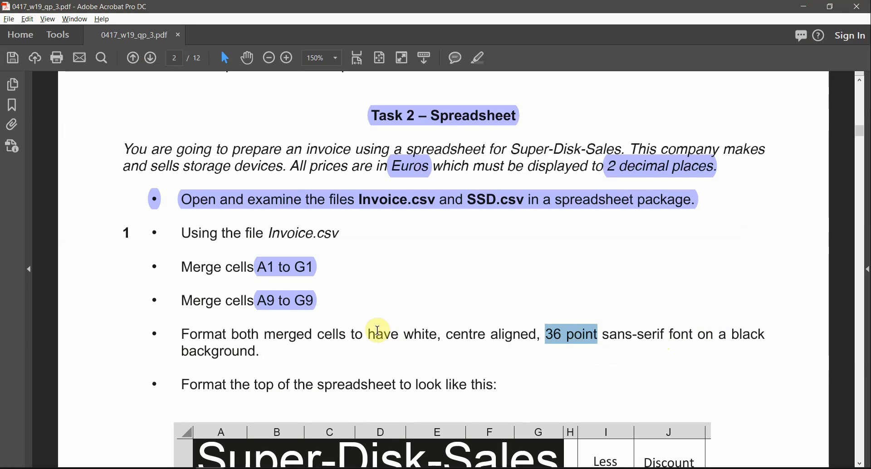
left_click_drag(404, 336, 436, 339)
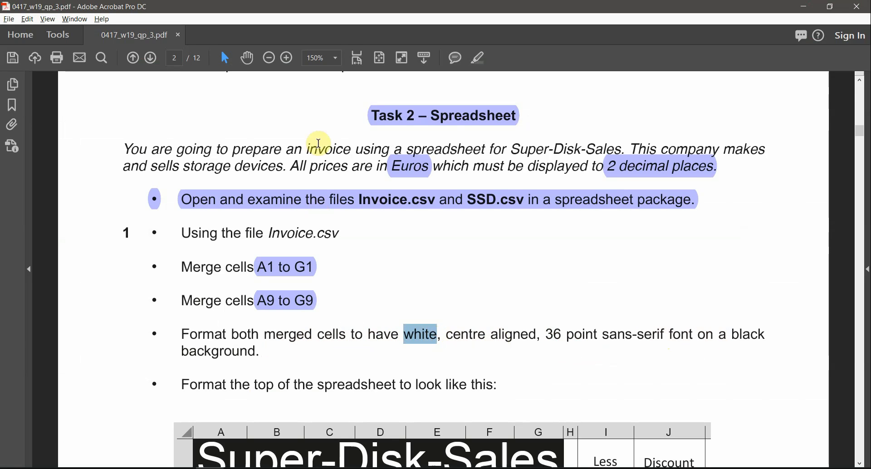
key("alt+Tab")
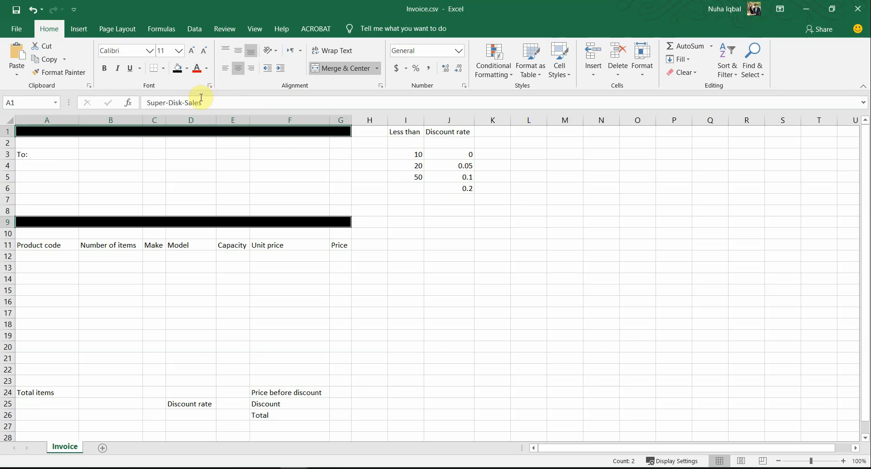
Make the header text white and centre it vertically and horizontally
left_click(209, 71)
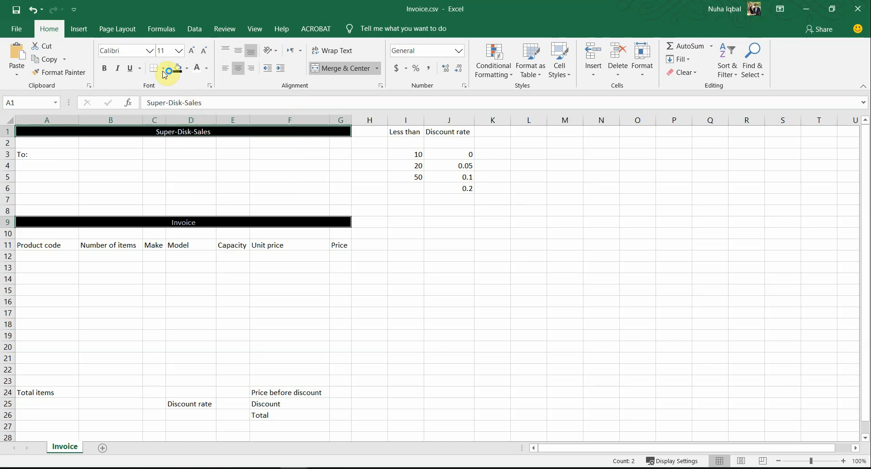
left_click(242, 69)
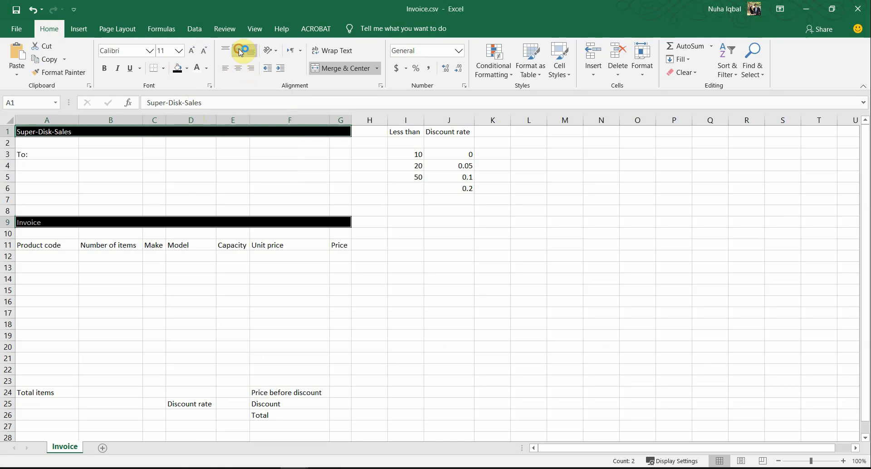
left_click(241, 52)
left_click(238, 68)
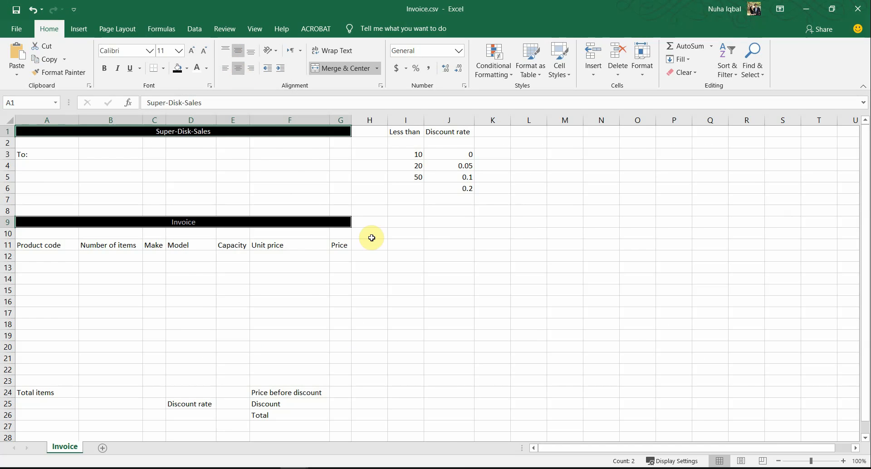
Highlight the 36 point size requirement in the task PDF
key("alt+Tab")
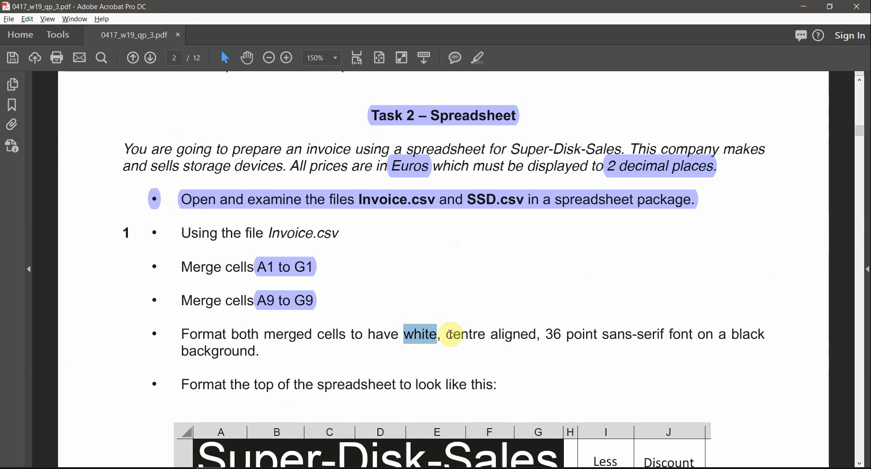
left_click_drag(451, 334, 660, 337)
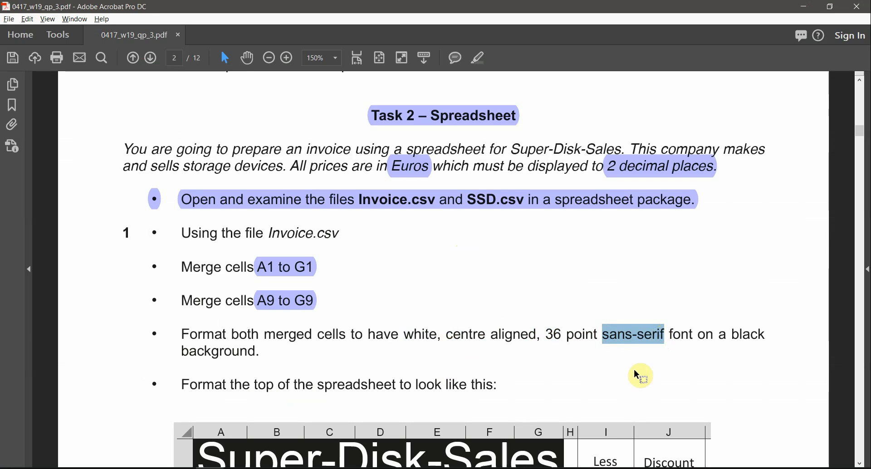
left_click(648, 336)
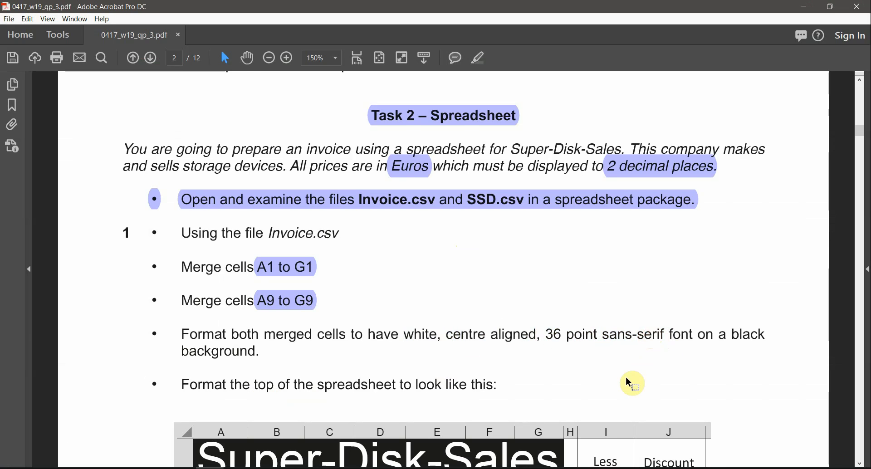
key("alt+Tab")
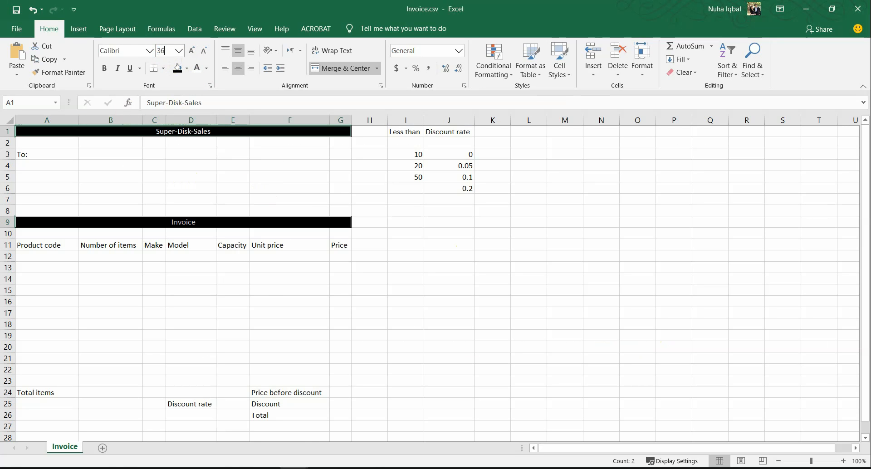
Set both header titles to 36 point Arial Nova Light
key("Return")
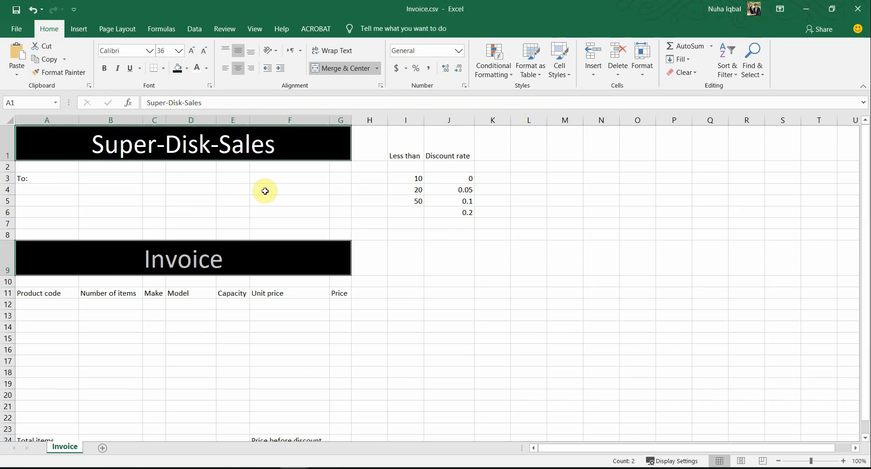
left_click(149, 50)
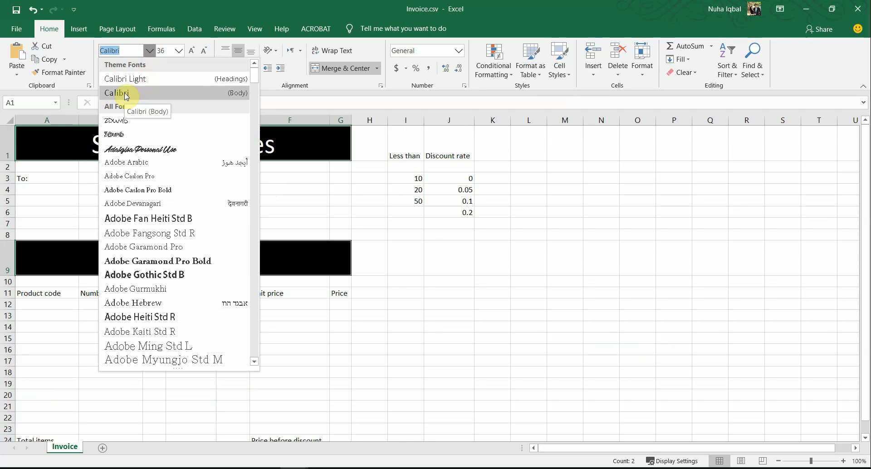
scroll(145, 225, "down", 9)
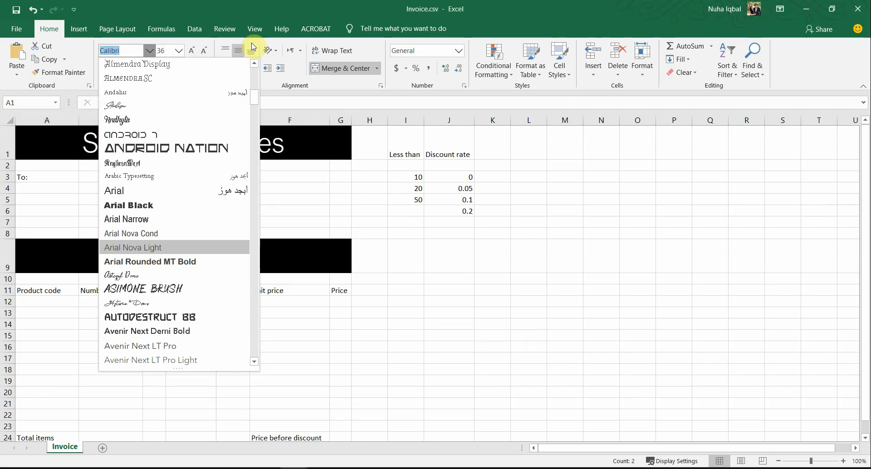
left_click(140, 253)
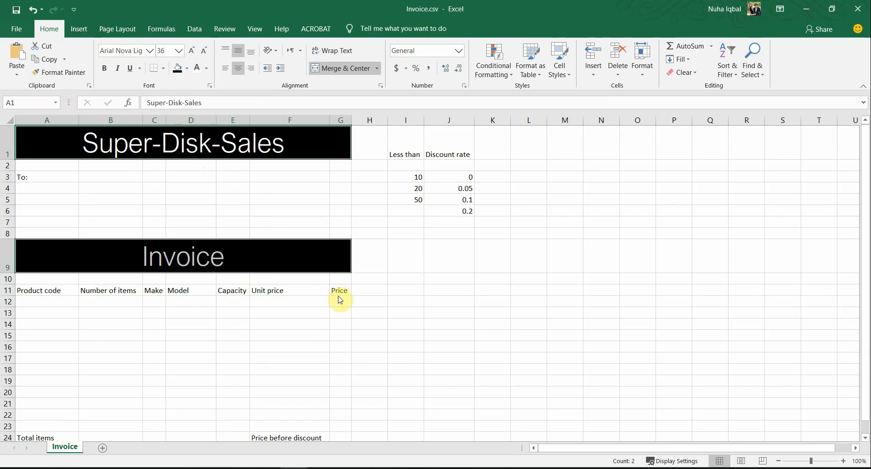
Compare the titles with the PDF sample, then shrink the Excel window over the PDF
key("alt+Tab")
scroll(354, 345, "down", 3)
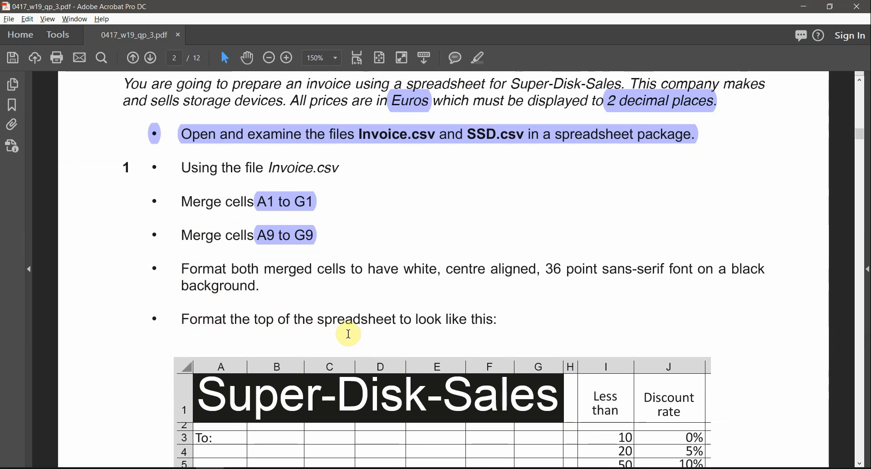
scroll(463, 320, "down", 3)
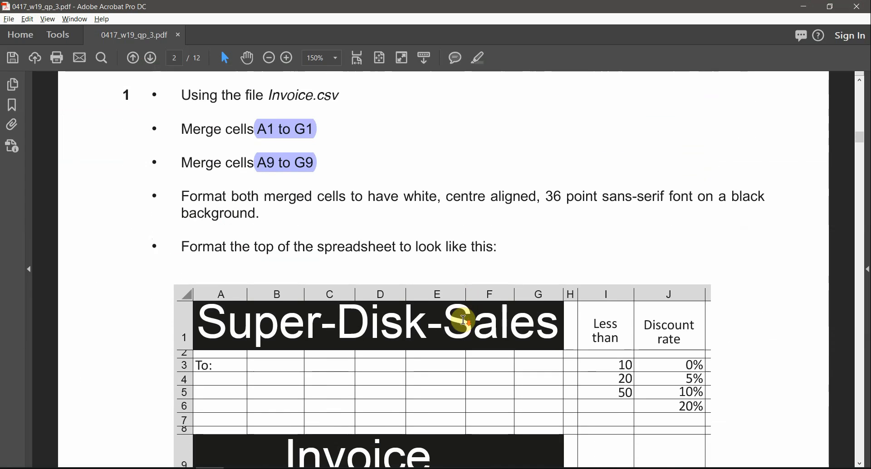
scroll(462, 320, "down", 2)
left_click_drag(204, 274, 546, 316)
key("alt+Tab")
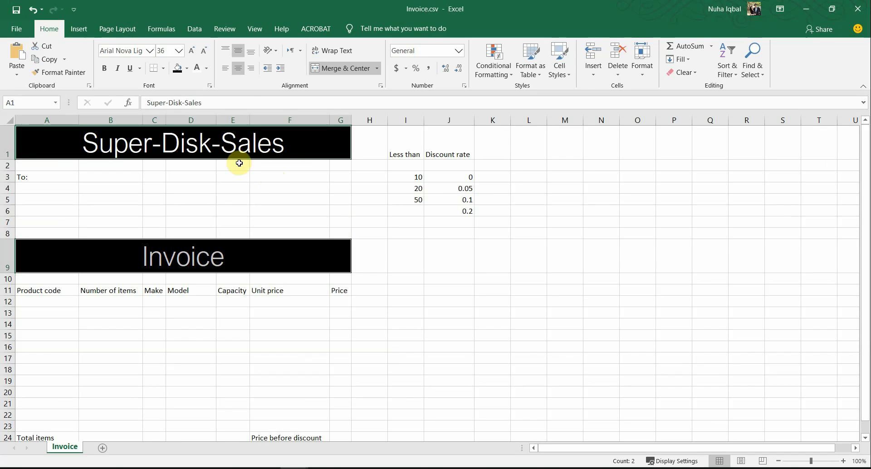
left_click(273, 2)
left_click_drag(474, 9, 653, 119)
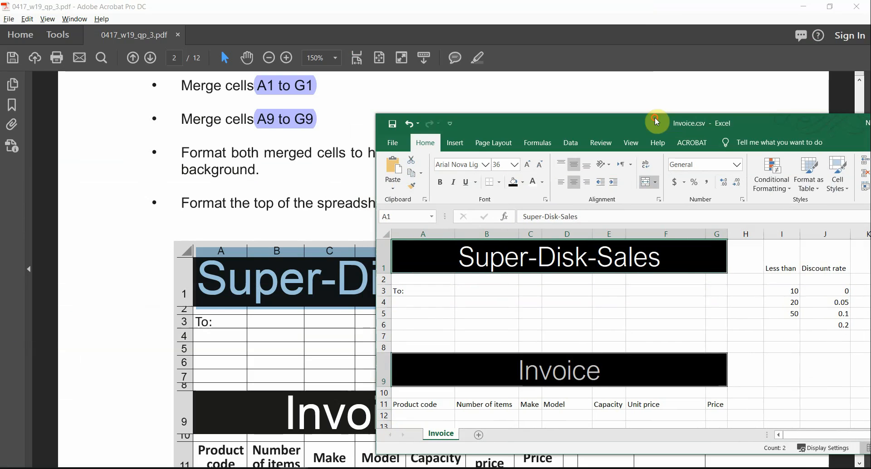
Make the Invoice header bold and try Calibri Light, then undo the font change
left_click(497, 381)
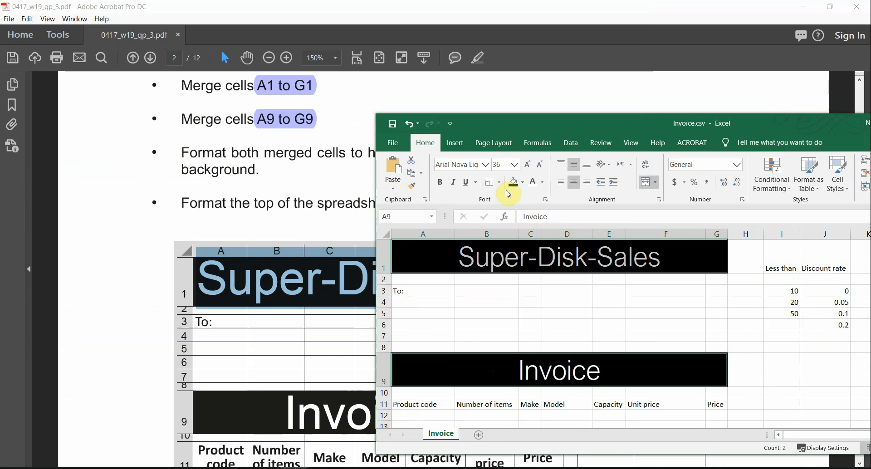
left_click(440, 183)
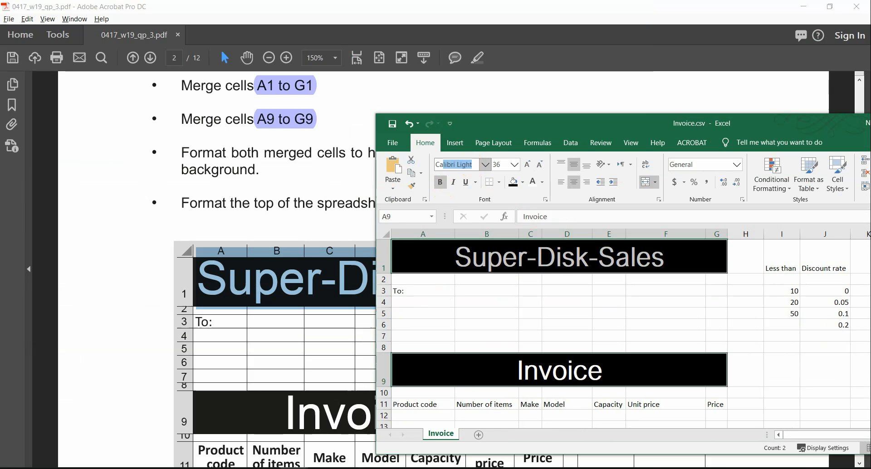
key("Return")
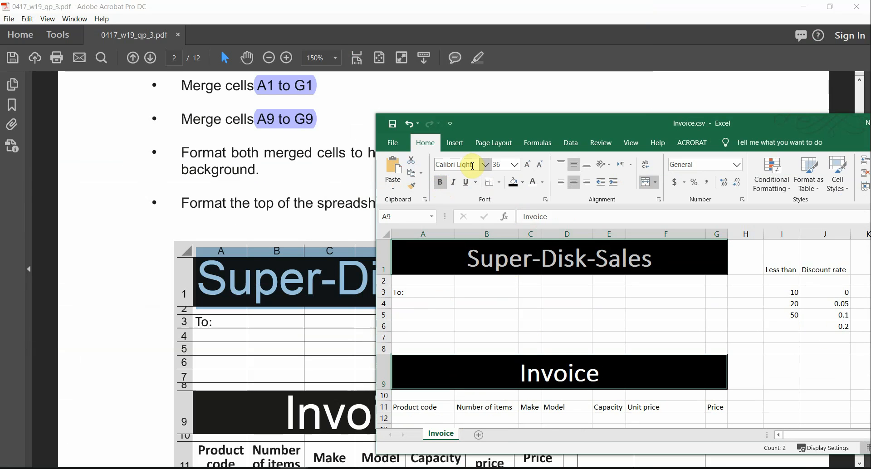
key("ctrl+z")
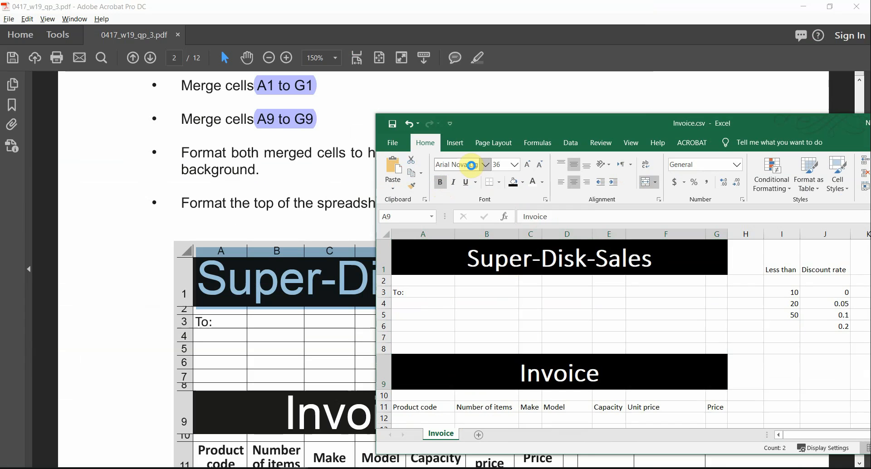
Switch the header titles to non-bold Arial and move the Excel window aside
left_click(486, 165)
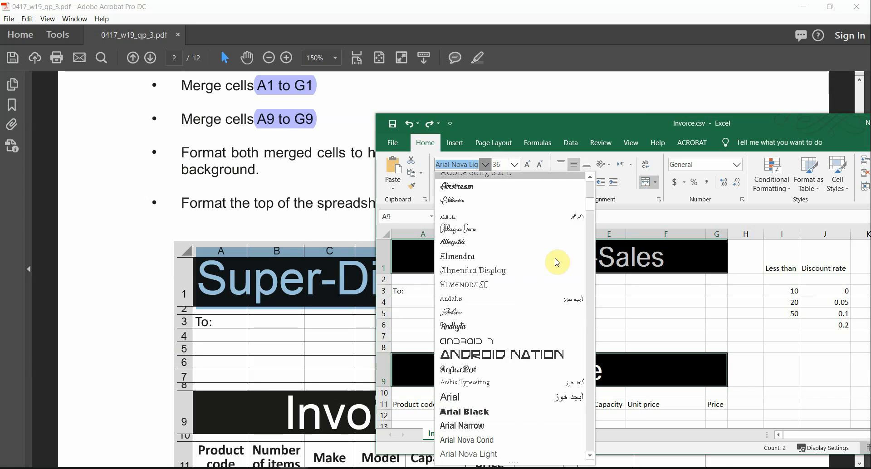
scroll(567, 272, "up", 10)
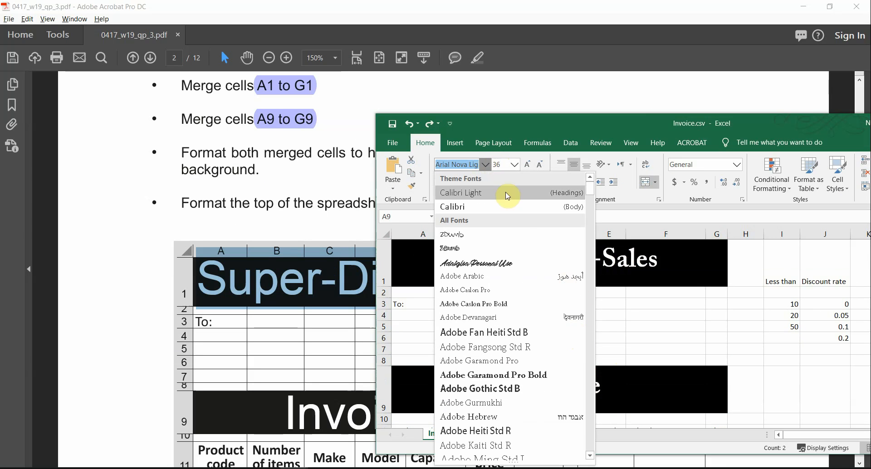
type("Arial")
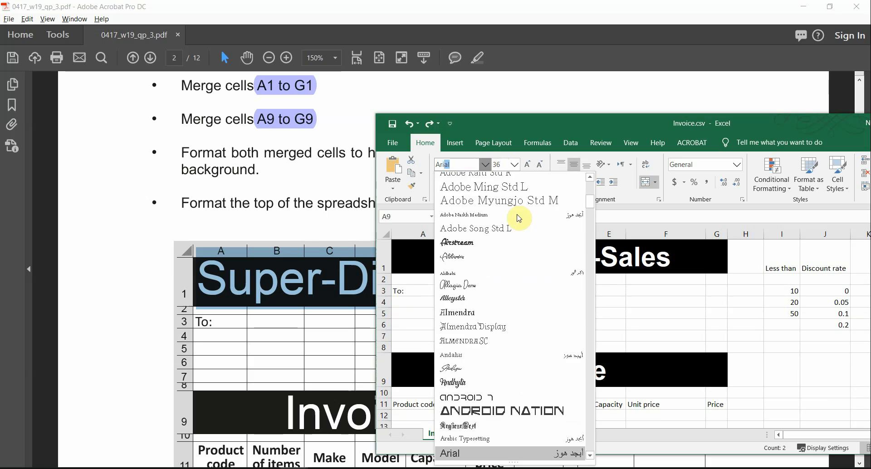
key("Return")
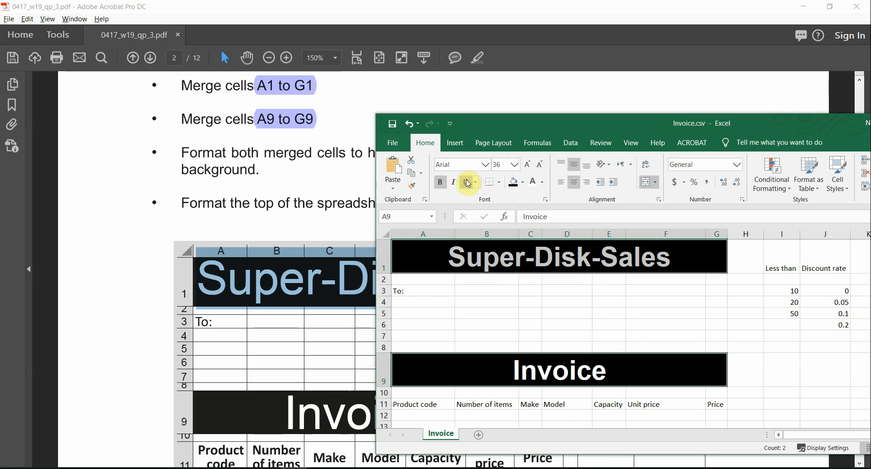
left_click(441, 182)
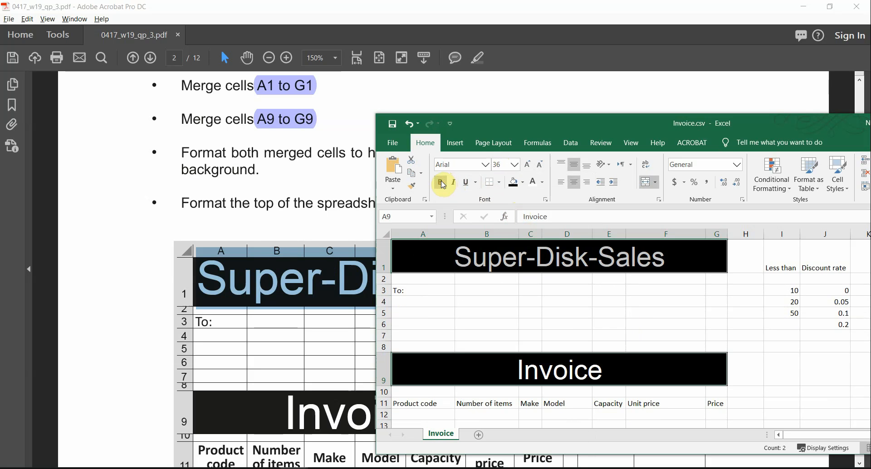
left_click_drag(571, 129, 862, 308)
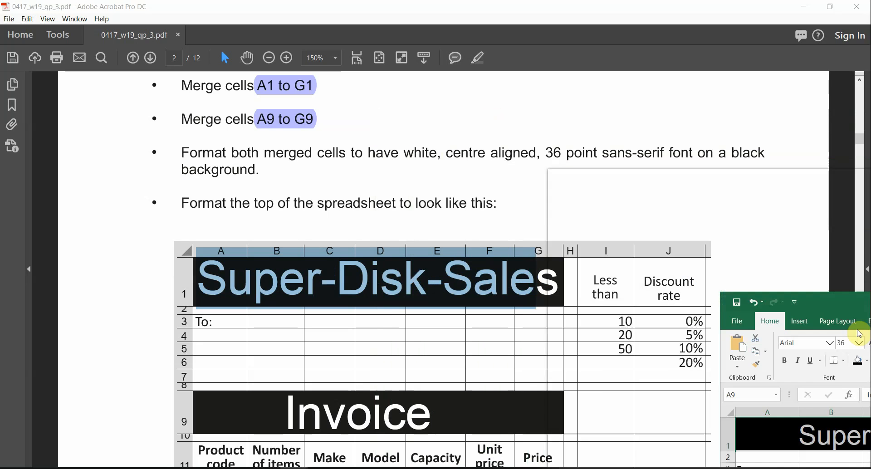
Snap the exam PDF to the left half and the Invoice workbook to the right
left_click_drag(723, 278, 378, 180)
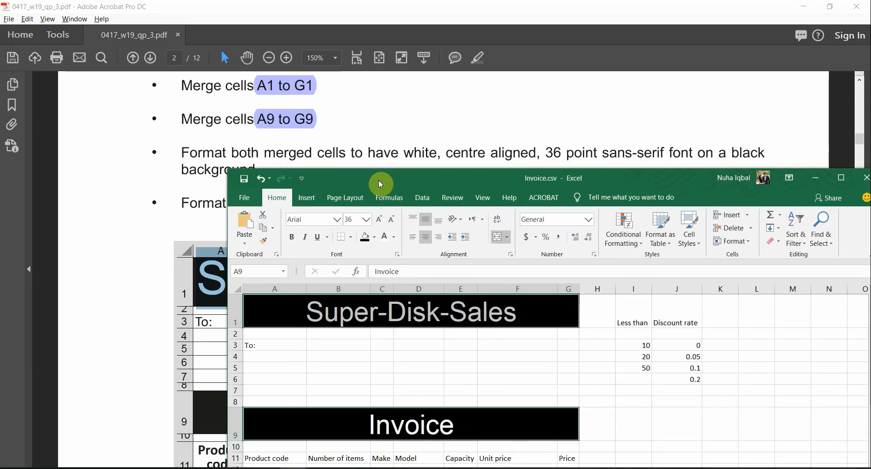
double_click(378, 180)
left_click(333, 276)
key("alt+Tab")
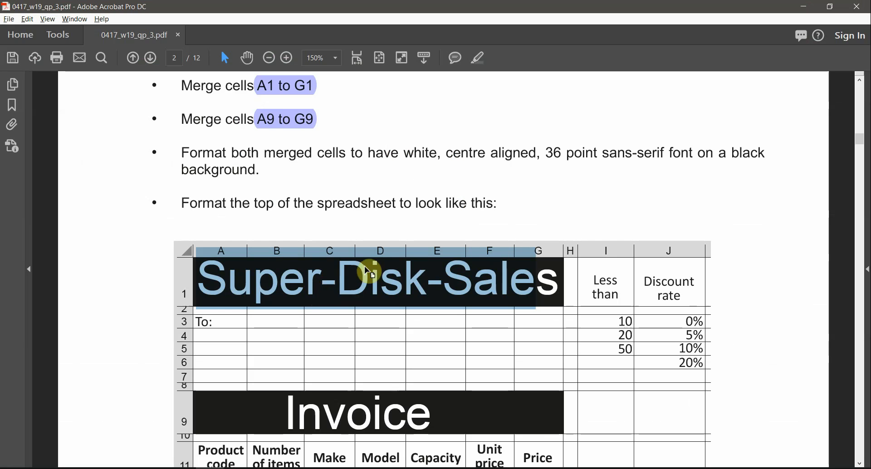
scroll(391, 273, "down", 1)
scroll(392, 273, "down", 2, "ctrl")
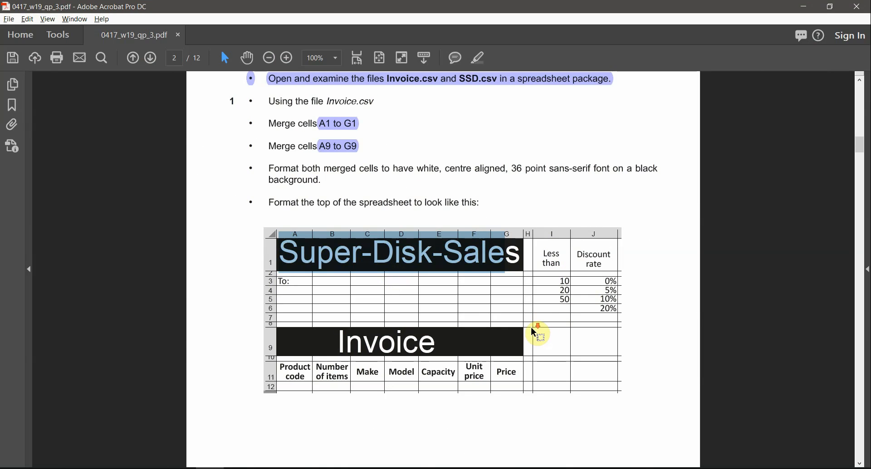
scroll(534, 330, "down", 1)
left_click_drag(418, 4, 1, 213)
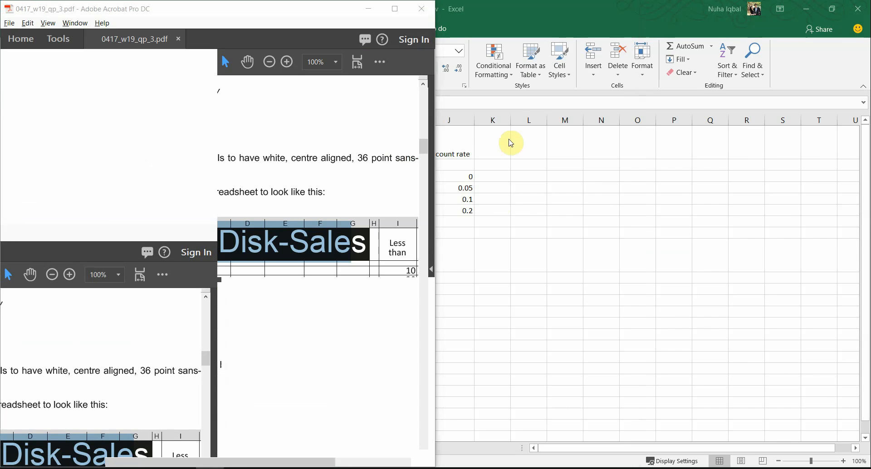
left_click(517, 200)
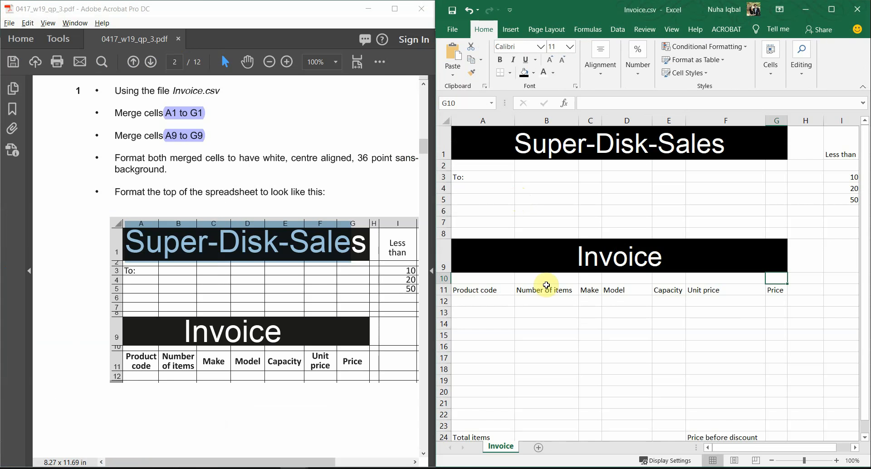
Drag row 2's border up to make it a 10.50-point spacer row
left_click_drag(268, 462, 303, 463)
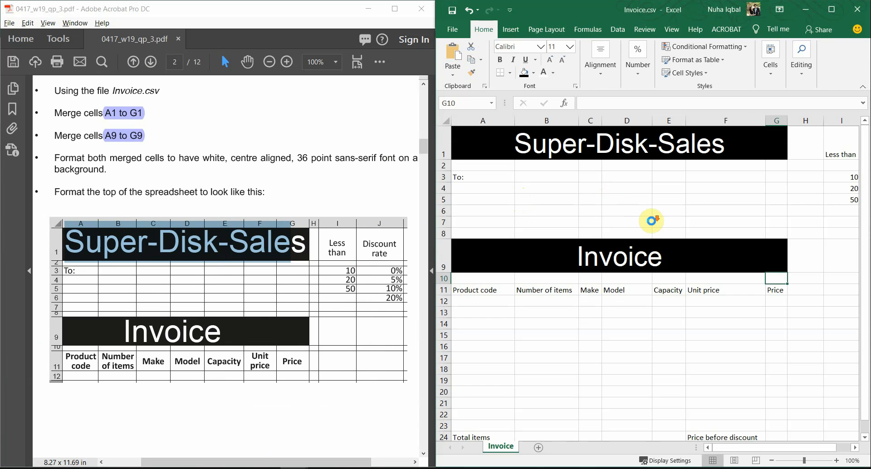
scroll(653, 224, "down", 1)
left_click(544, 236)
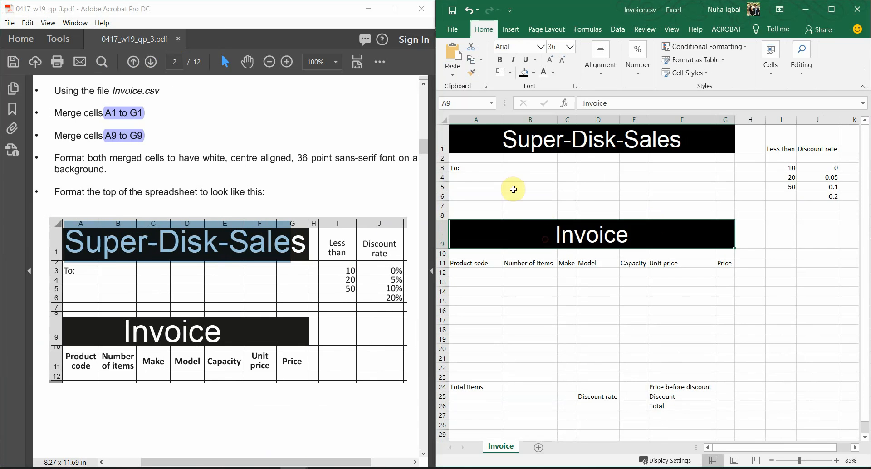
left_click(471, 159)
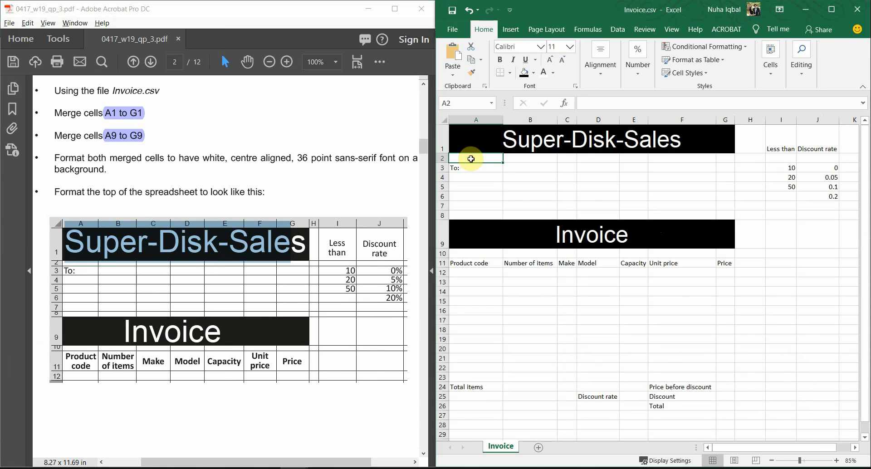
left_click_drag(443, 163, 447, 160)
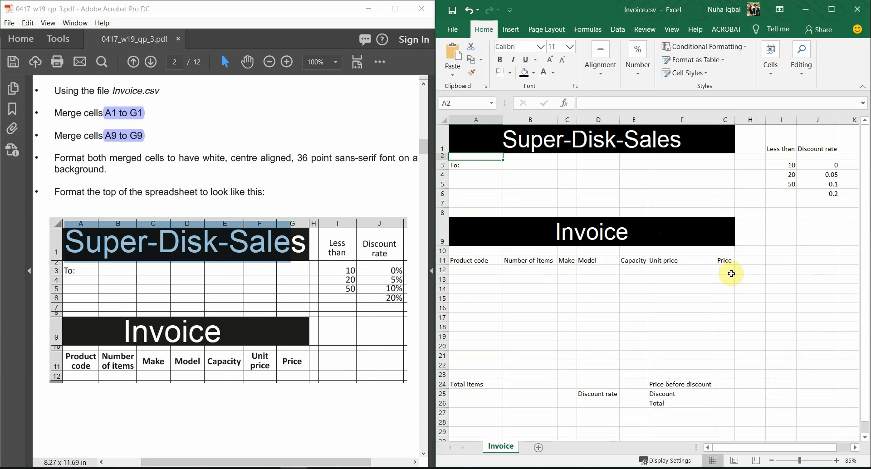
Highlight the discount table in the exam PDF for reference
scroll(706, 299, "down", 2, "ctrl")
scroll(704, 299, "up", 1, "ctrl")
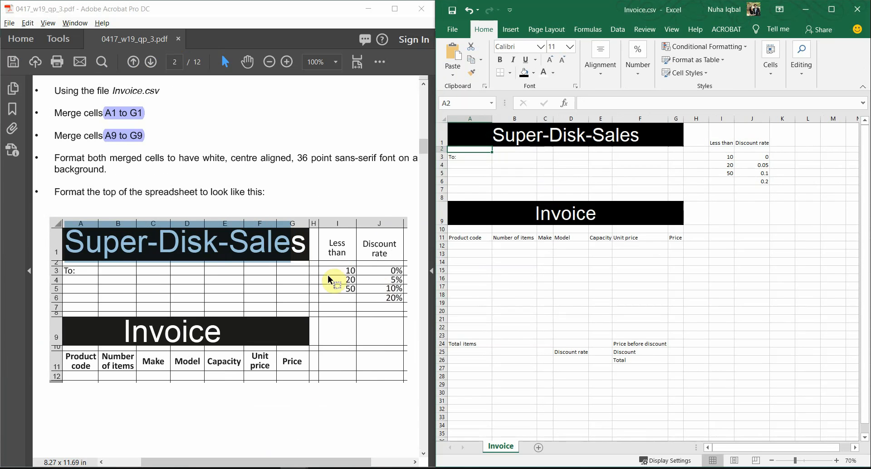
left_click_drag(375, 245, 140, 294)
left_click(140, 294)
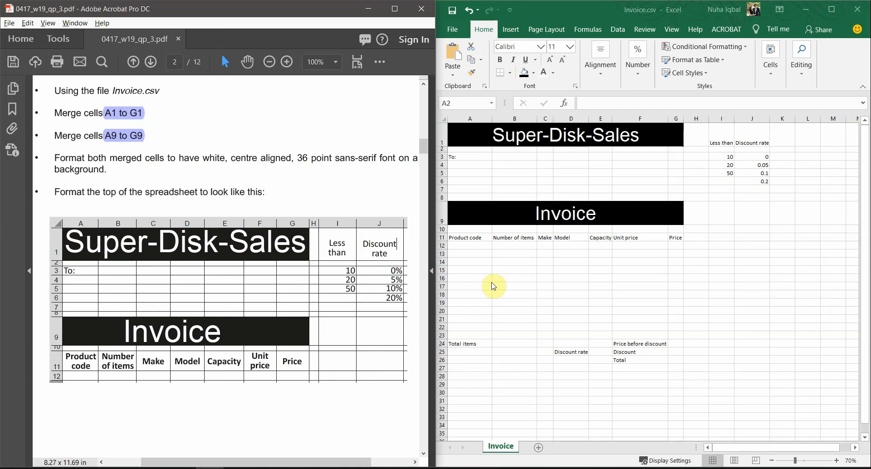
Narrow column H to a thin gap beside the discount table
left_click(750, 137)
left_click_drag(761, 139, 742, 216)
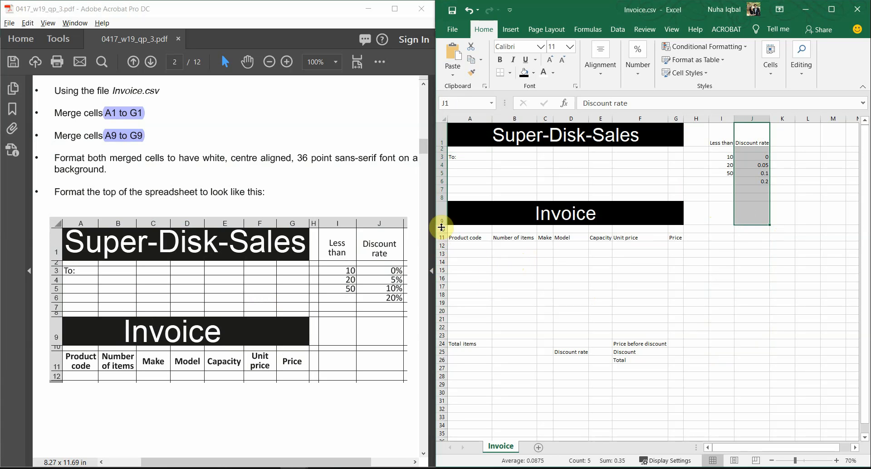
left_click(467, 150)
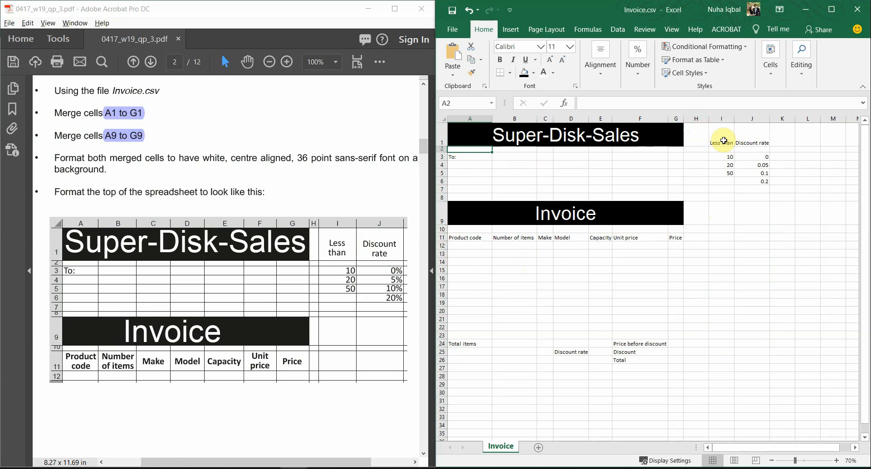
left_click_drag(710, 122, 732, 133)
Middle-align, centre and wrap the Less than and Discount rate headings, then narrow column I
left_click(601, 63)
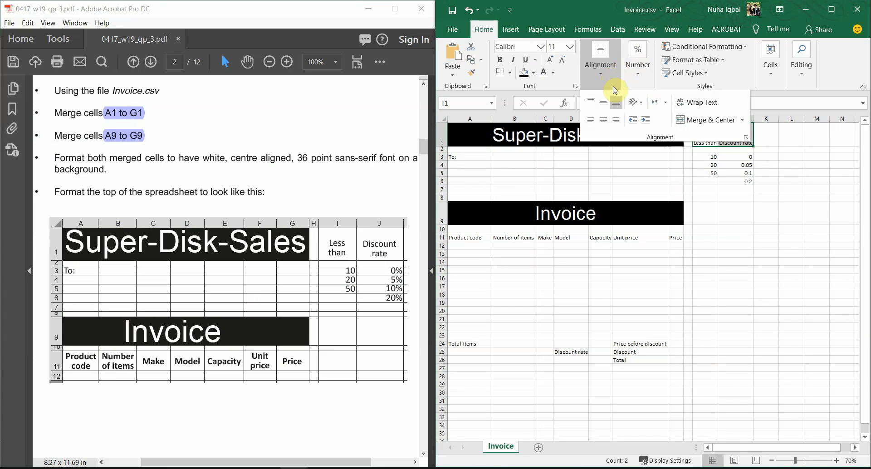
left_click(602, 102)
left_click(603, 120)
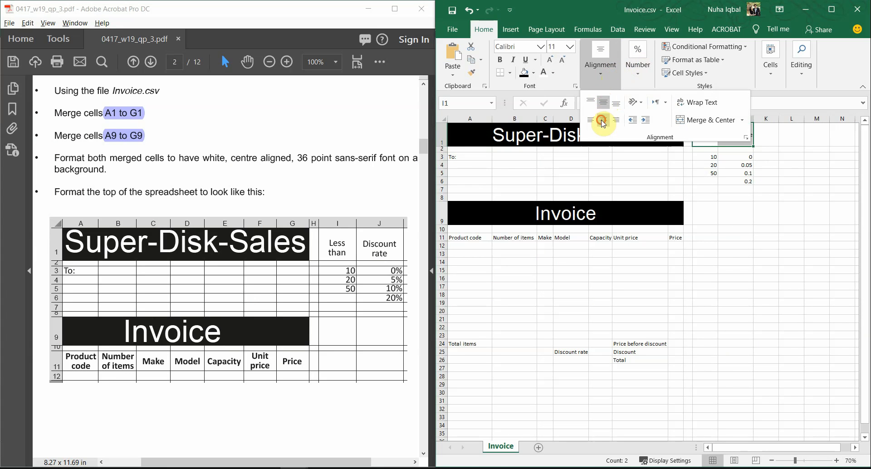
left_click(705, 109)
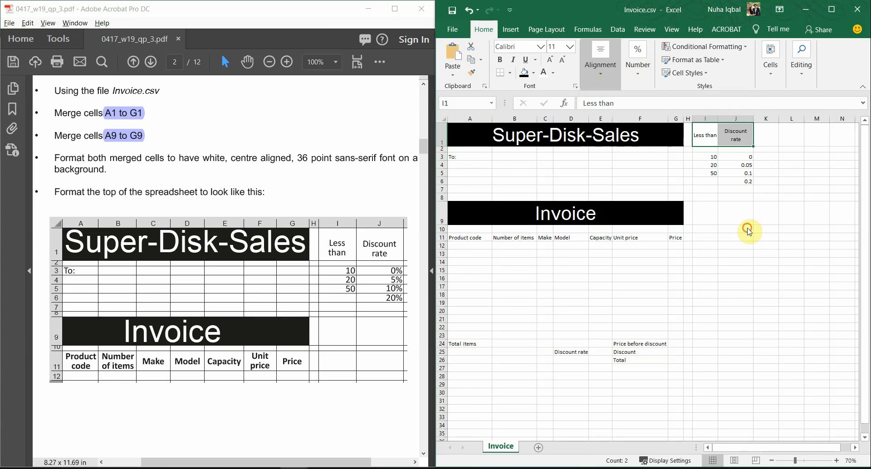
left_click(731, 174)
left_click_drag(716, 117, 738, 122)
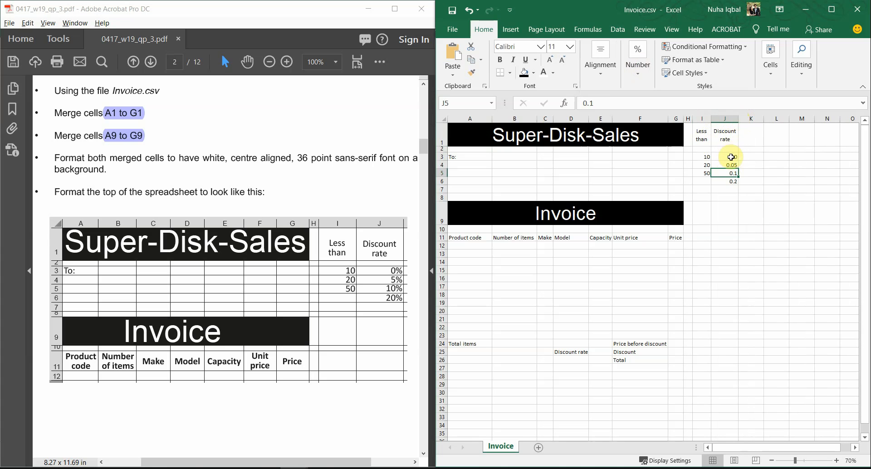
Apply Percent Style to the discount rates in J3:J6
left_click_drag(731, 157, 733, 188)
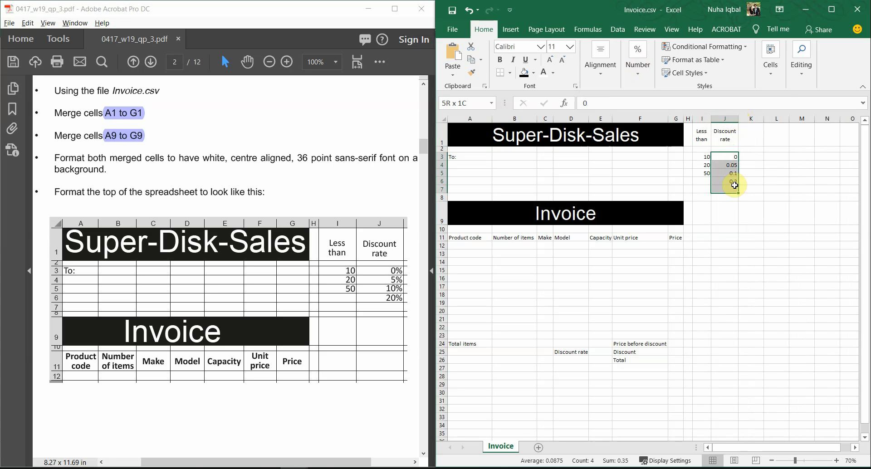
left_click(638, 70)
left_click(651, 121)
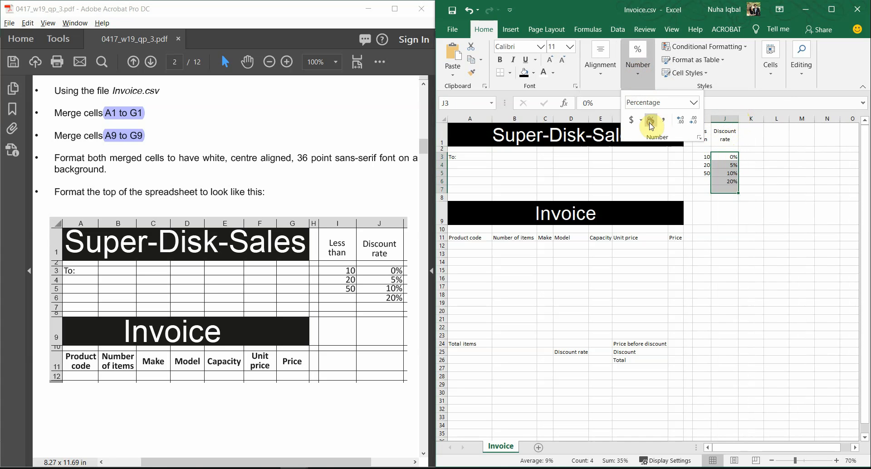
left_click(723, 210)
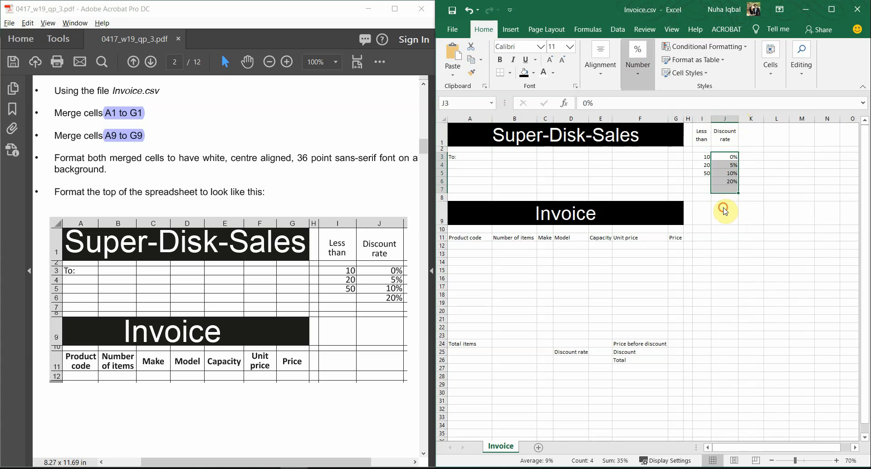
Drag row 10's border up to make it a 6.75-point spacer row
left_click(695, 150)
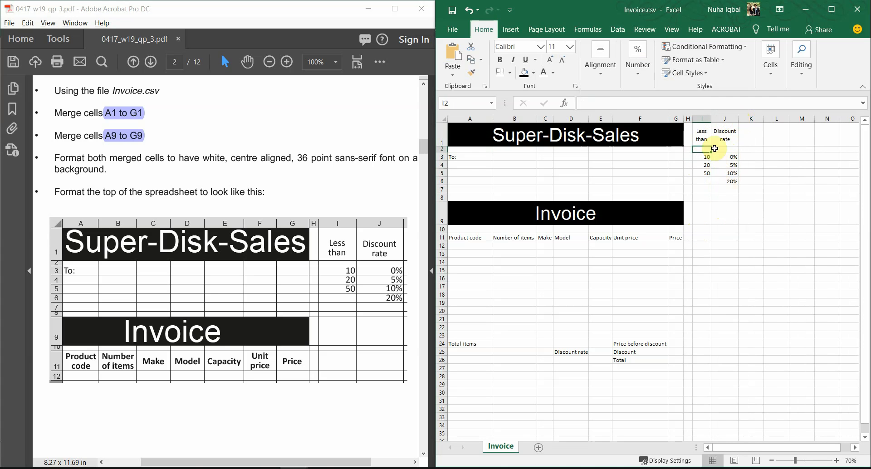
left_click(464, 161)
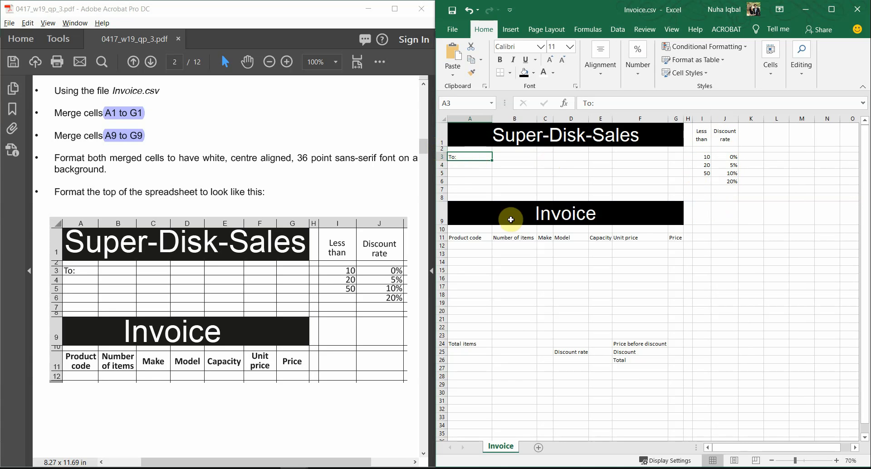
left_click(573, 216)
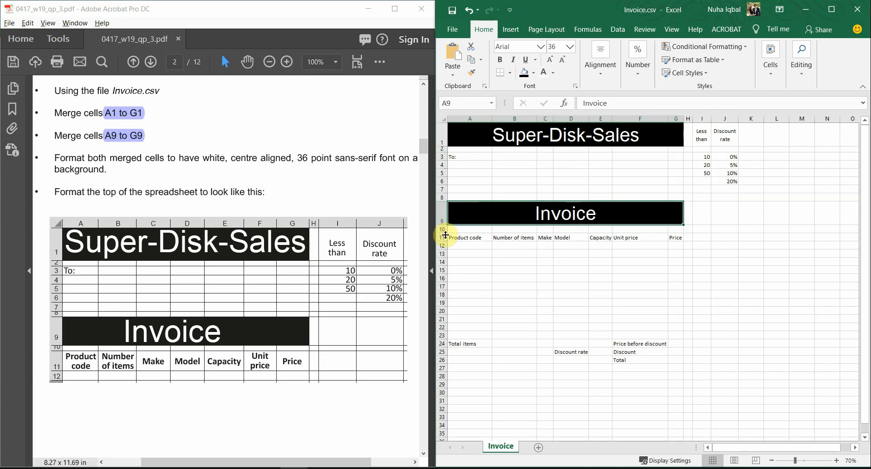
left_click_drag(445, 234, 447, 229)
left_click(537, 314)
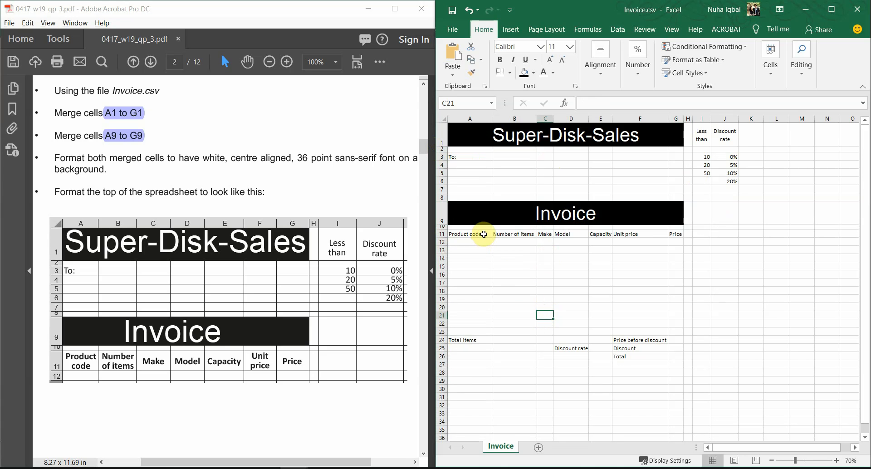
Apply Center and Wrap Text to headings A11:G11, Product code through Price
left_click_drag(483, 234, 674, 235)
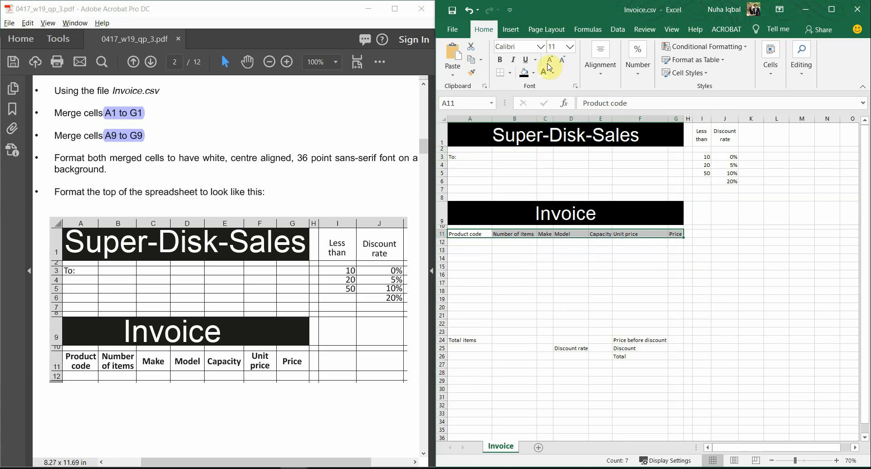
left_click(611, 66)
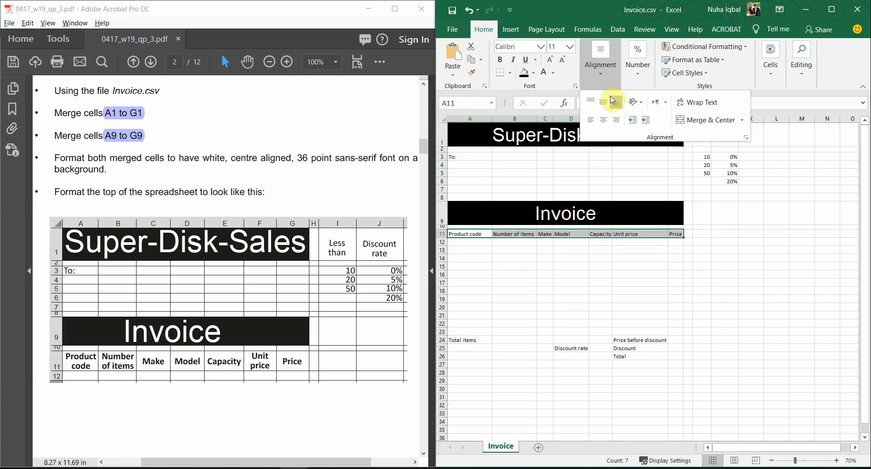
left_click(603, 120)
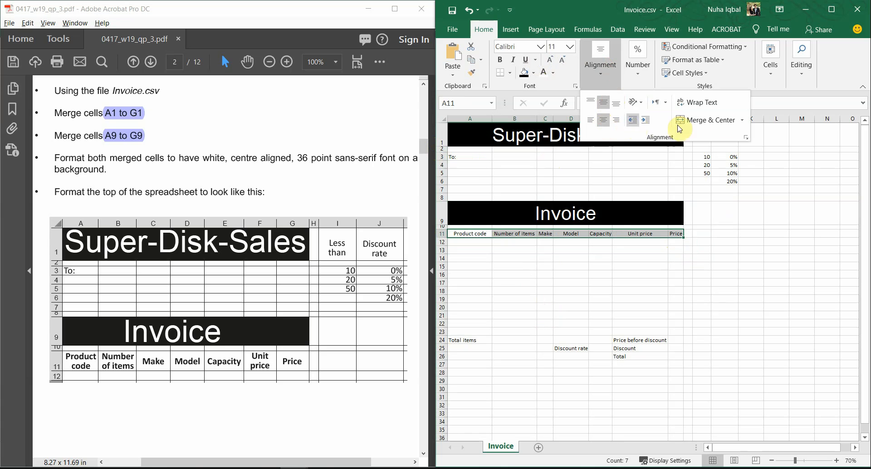
left_click(705, 108)
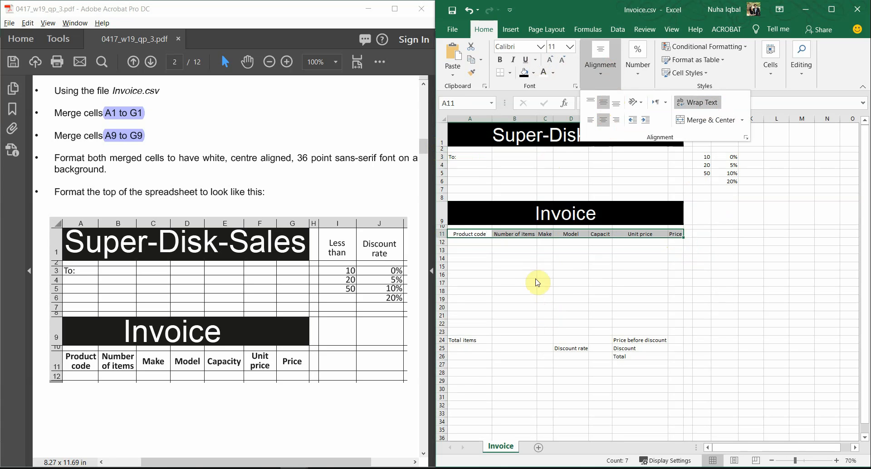
left_click(608, 274)
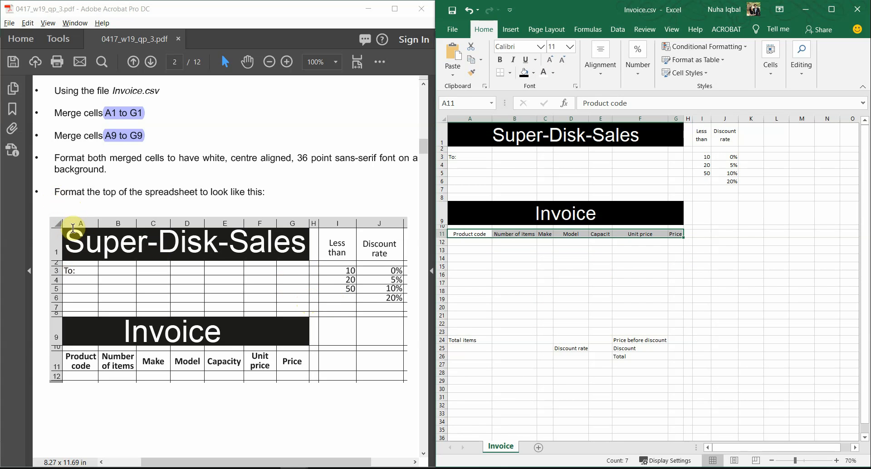
Check the sample table in the PDF, then set columns A to G to width 5
left_click_drag(72, 224, 302, 230)
left_click(93, 229)
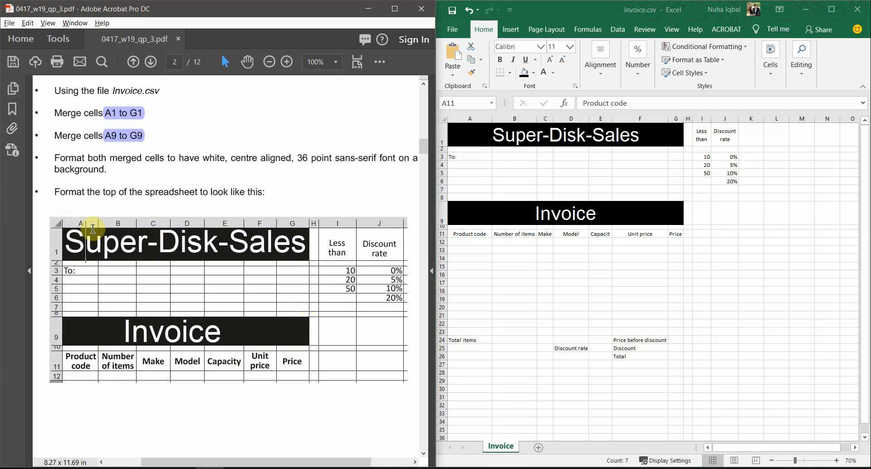
left_click(472, 120)
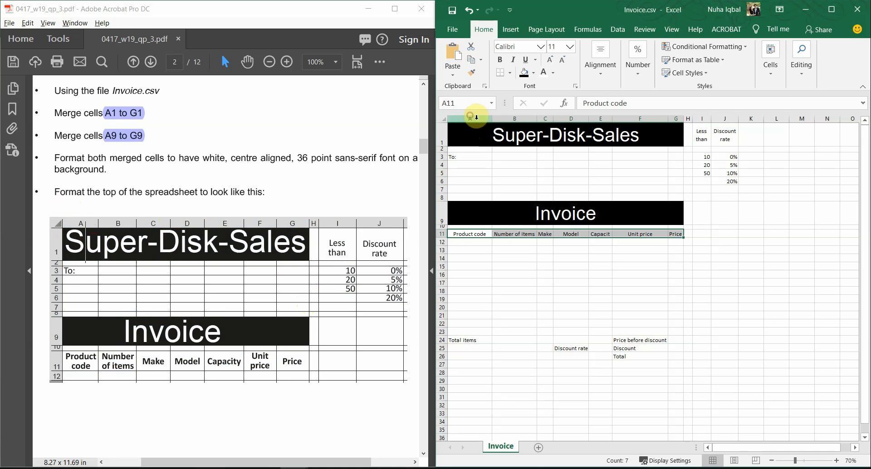
left_click(478, 119)
left_click_drag(471, 119, 676, 115)
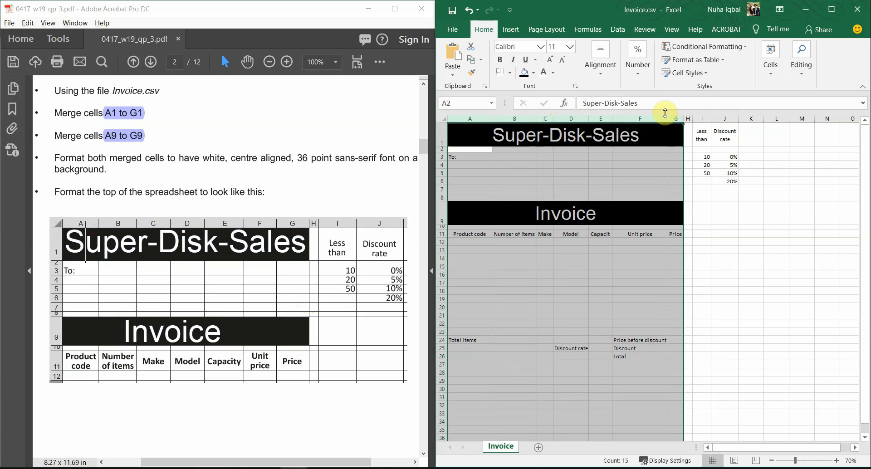
right_click(642, 118)
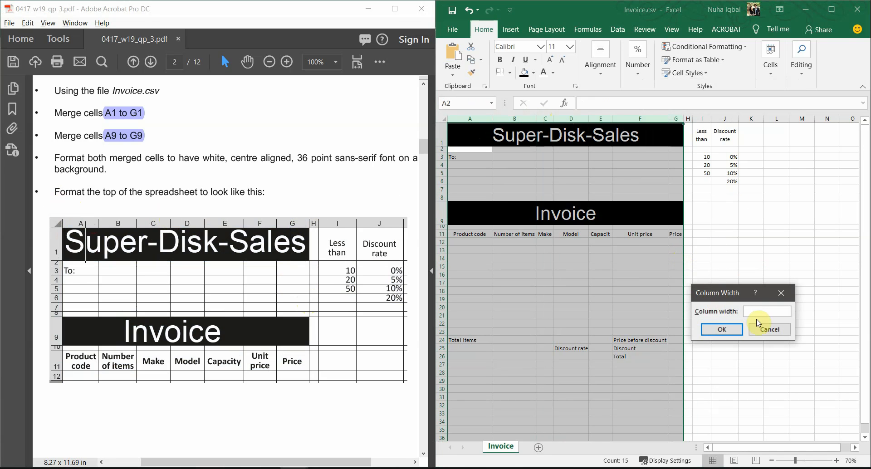
type("5")
left_click(721, 328)
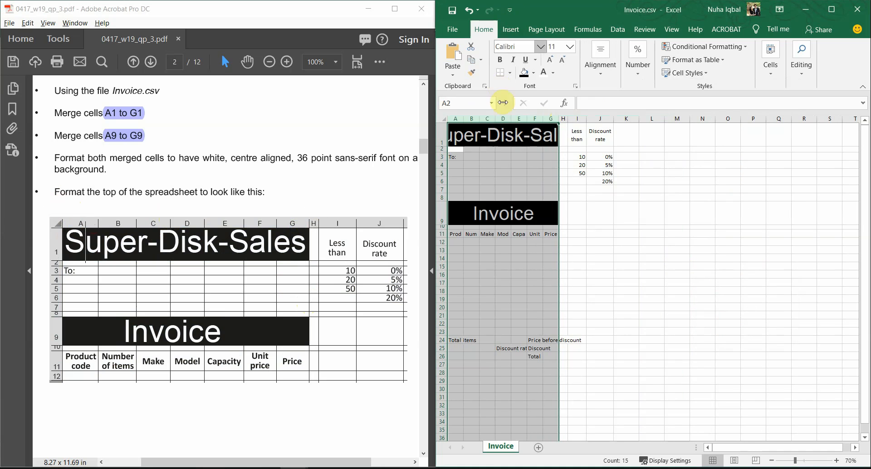
Change the width of columns A to G to 10 and deselect them
right_click(504, 118)
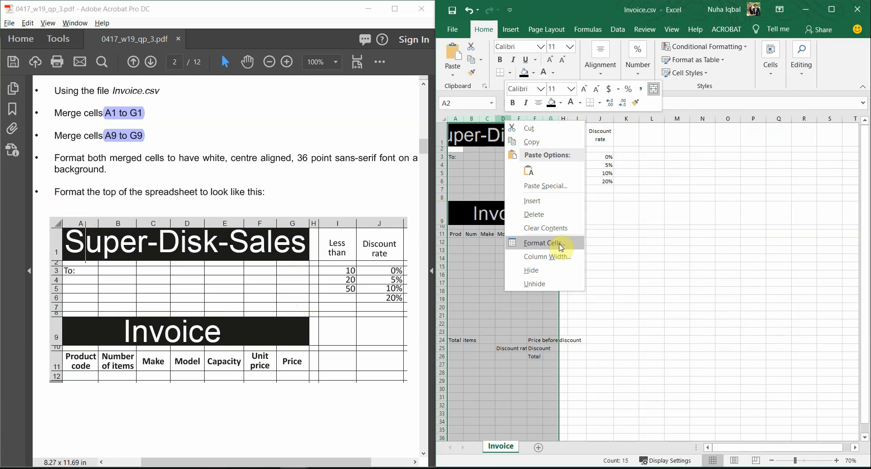
left_click(572, 263)
type("1")
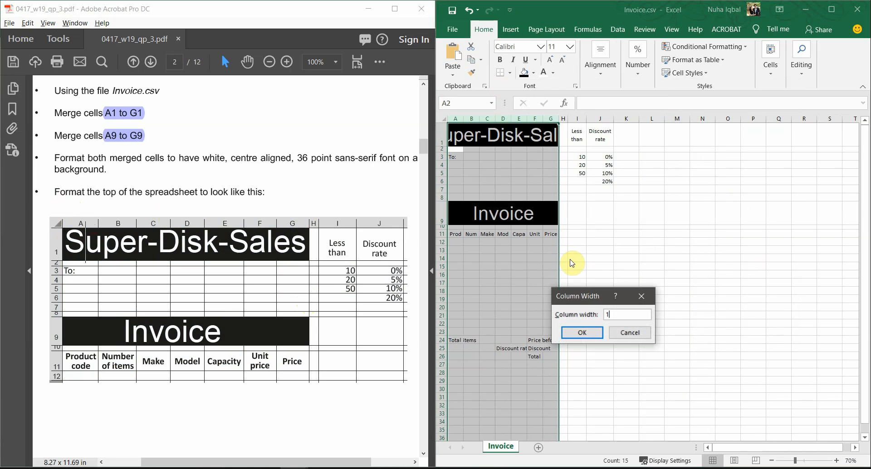
type("0")
left_click(582, 332)
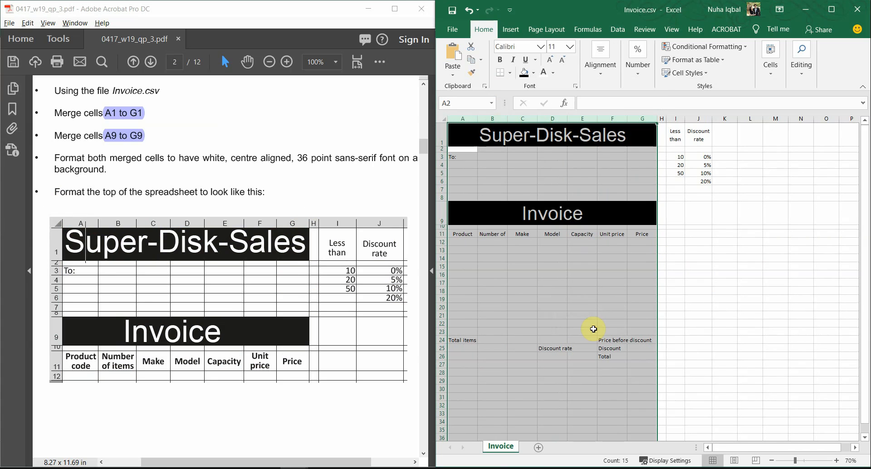
left_click(588, 297)
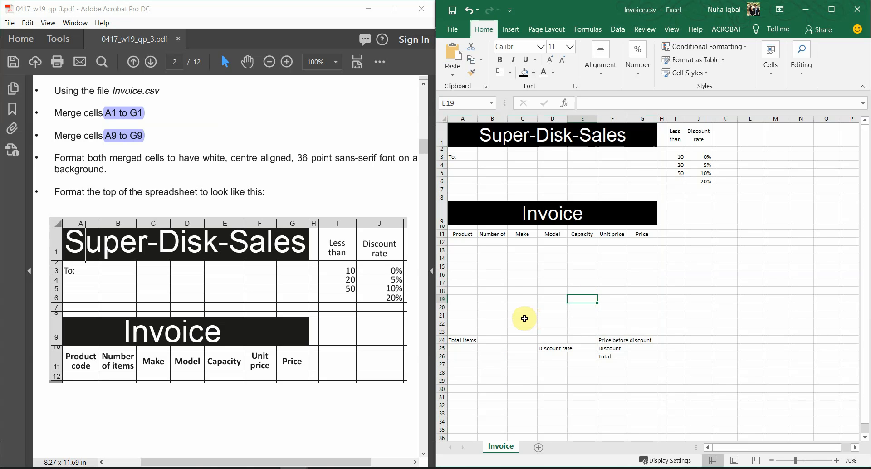
Try widening column B for the Number of items heading, then undo it
scroll(521, 317, "down", 2)
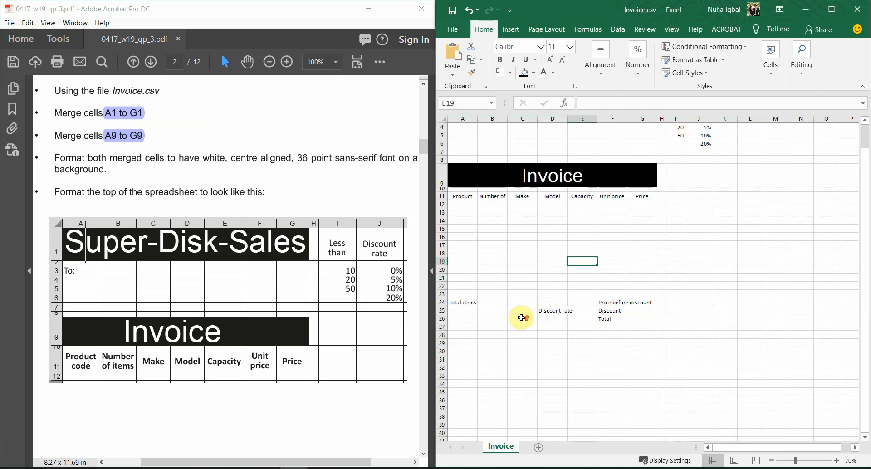
scroll(521, 318, "up", 2)
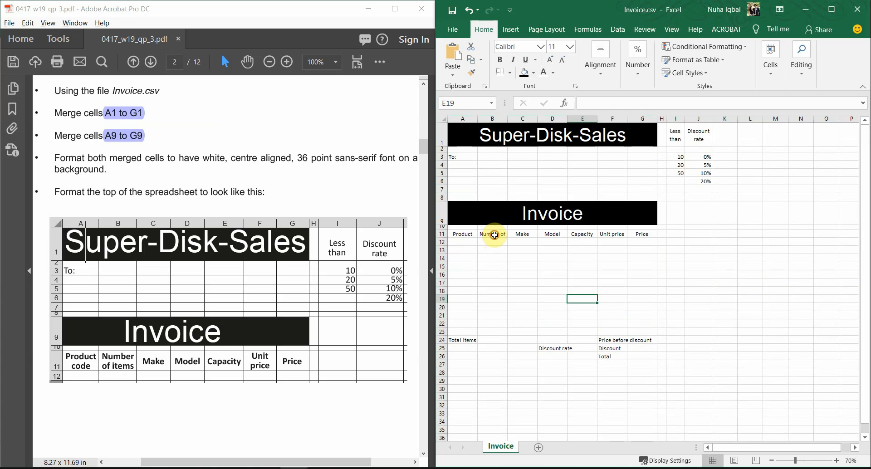
left_click(495, 235)
left_click_drag(508, 121, 540, 126)
key("ctrl+z")
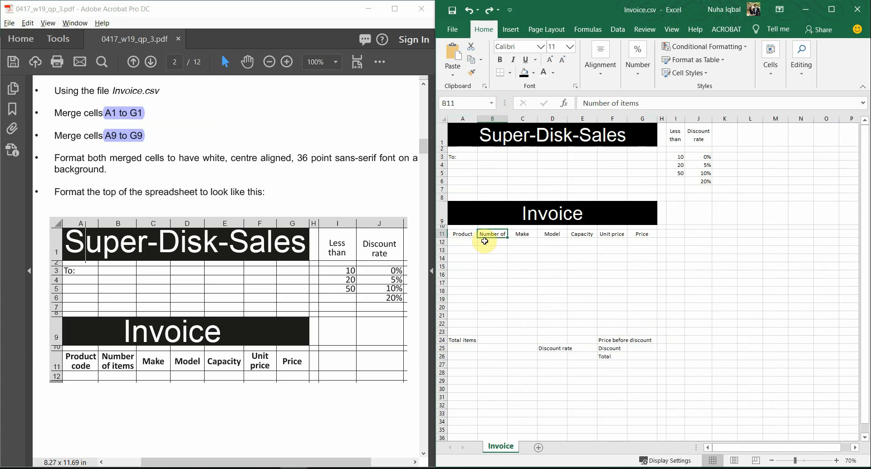
left_click(601, 59)
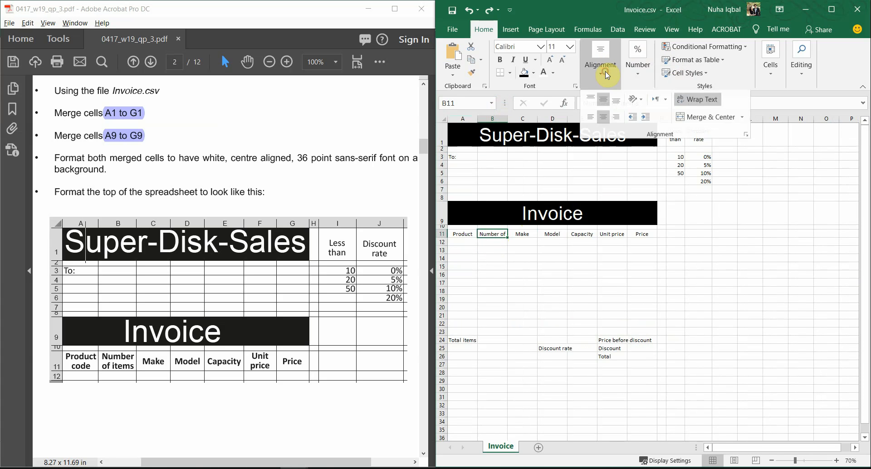
left_click(542, 344)
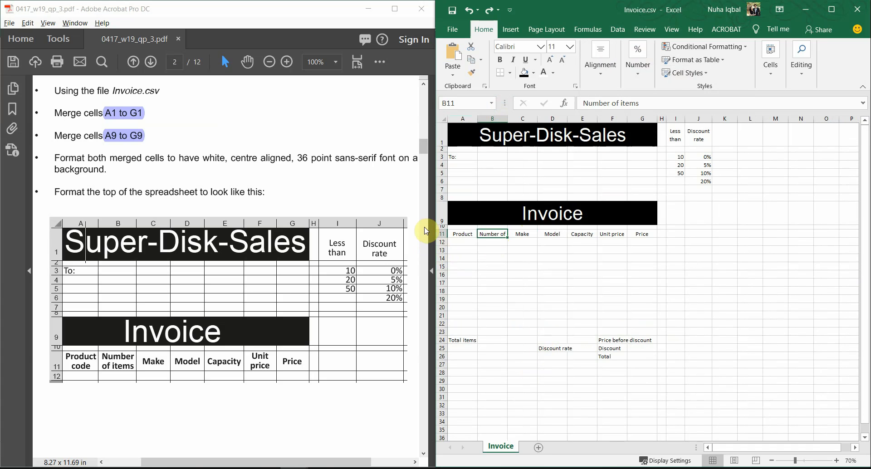
Wrap and bold the row 11 headings A11:G11, and bold the discount table I1:J6
left_click_drag(441, 237, 638, 236)
left_click(517, 266)
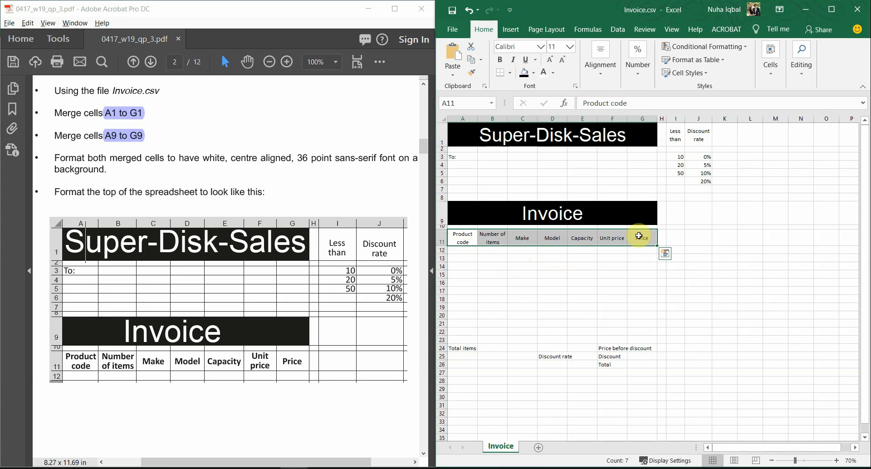
key("ctrl+b")
left_click_drag(675, 131, 704, 175)
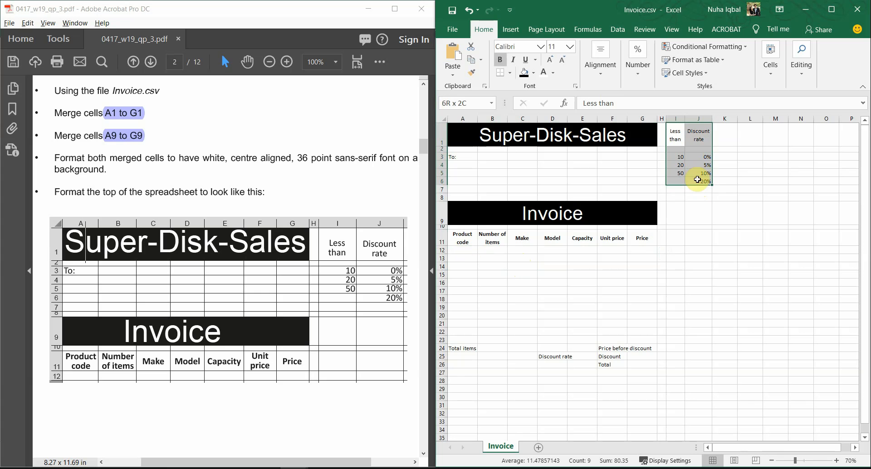
left_click(691, 273)
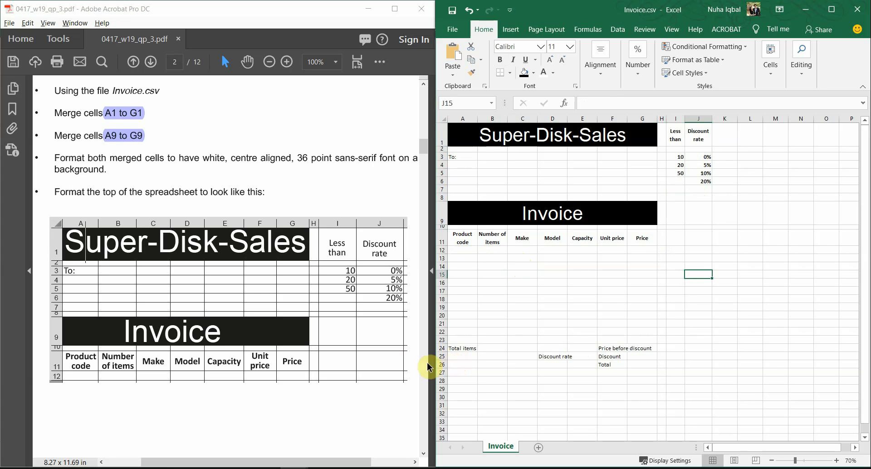
Highlight the 'Format the top of the spreadsheet' line and bring up page 3 of the exam paper
scroll(385, 356, "down", 10)
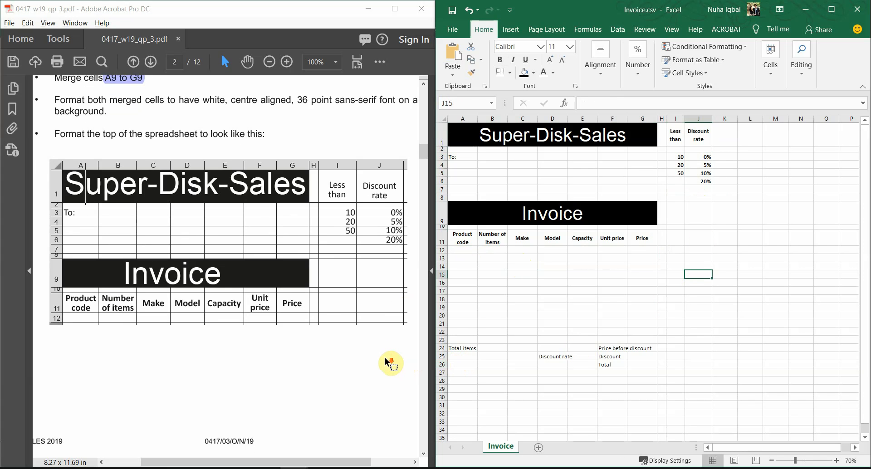
scroll(384, 356, "up", 8)
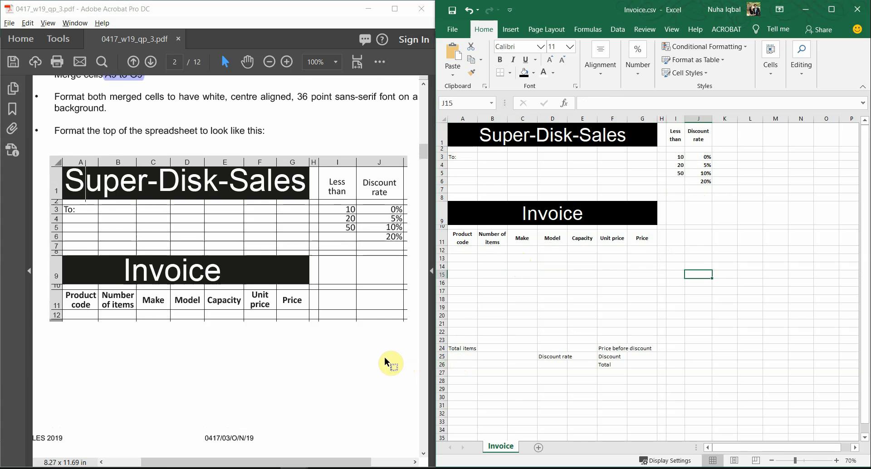
scroll(385, 355, "down", 2)
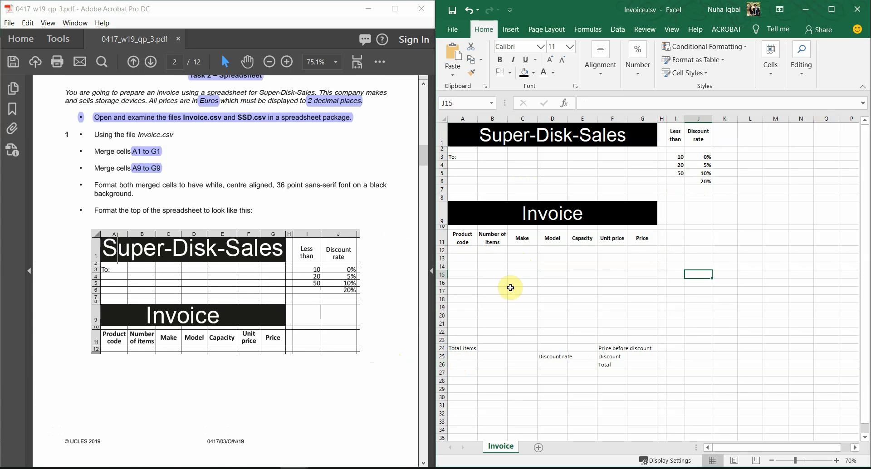
scroll(285, 252, "down", 10)
scroll(286, 254, "up", 10)
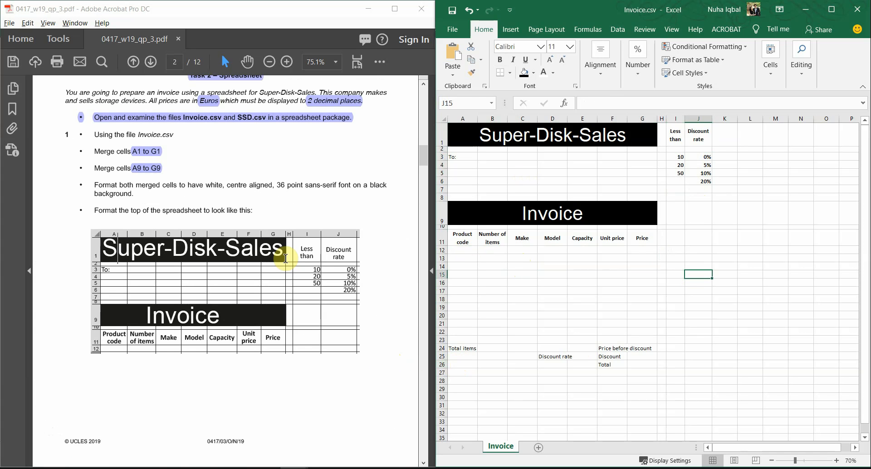
left_click_drag(95, 210, 228, 210)
left_click(380, 62)
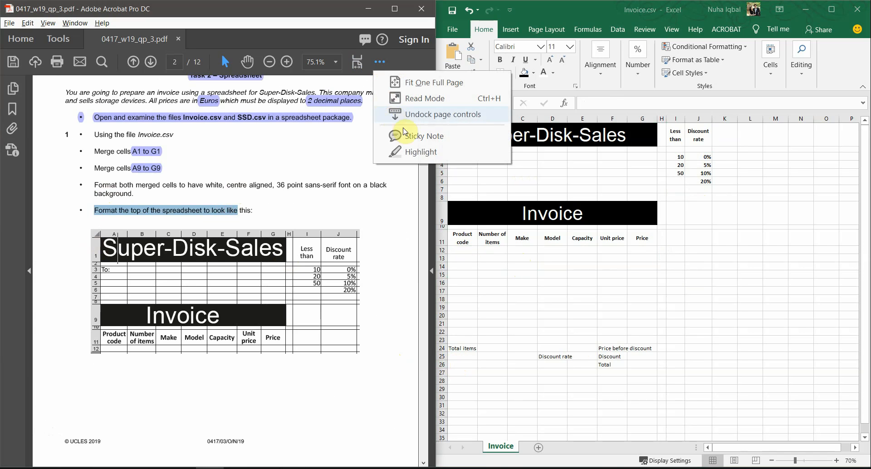
left_click(417, 152)
scroll(302, 278, "down", 8)
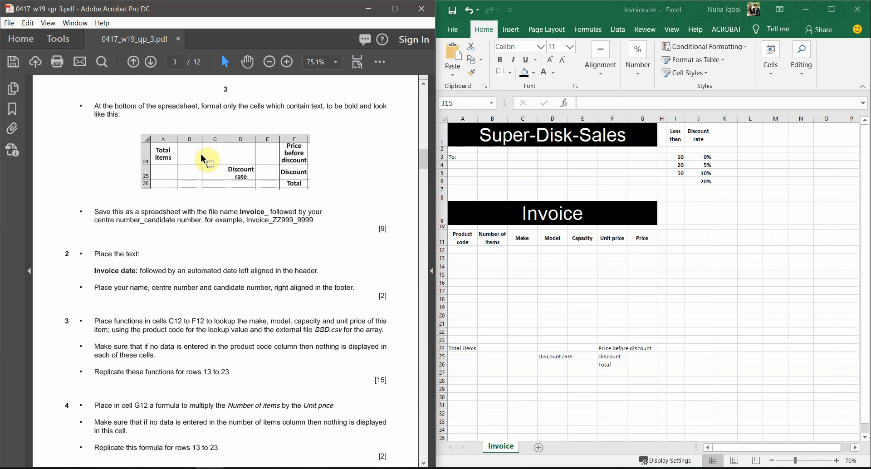
scroll(208, 161, "up", 1)
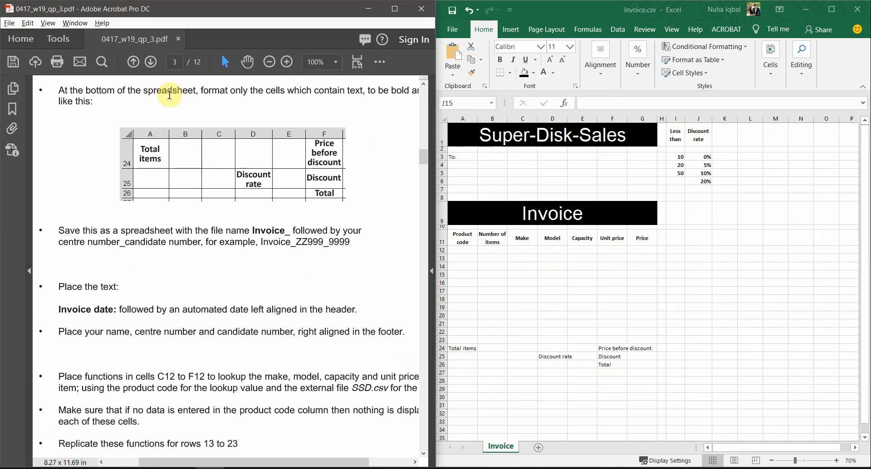
Compare the bottom labels with the exam paper and wrap 'Price before discount' in F24
left_click_drag(472, 347, 603, 356)
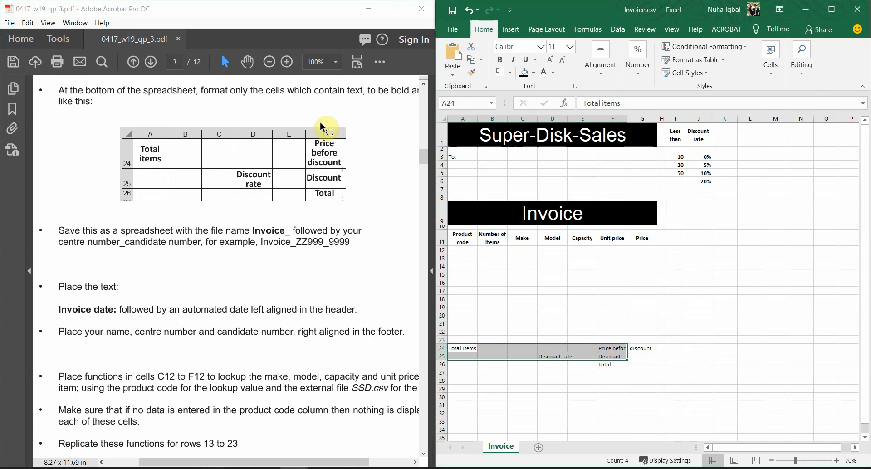
scroll(234, 107, "down", 1)
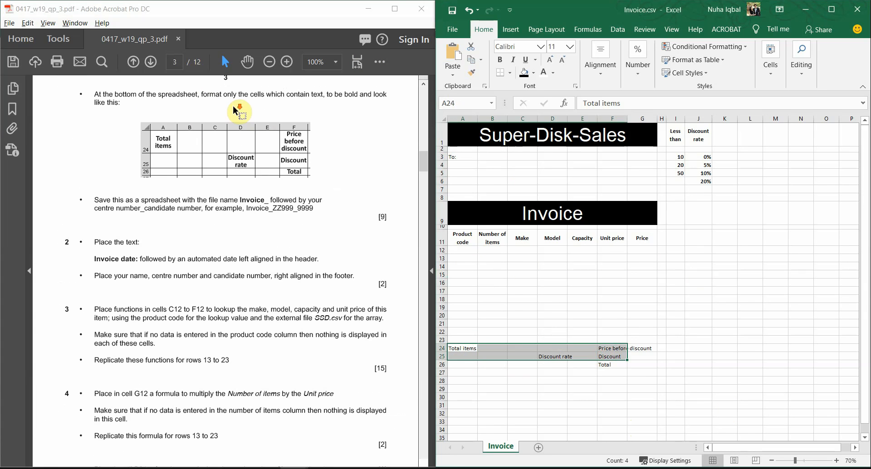
left_click(300, 95)
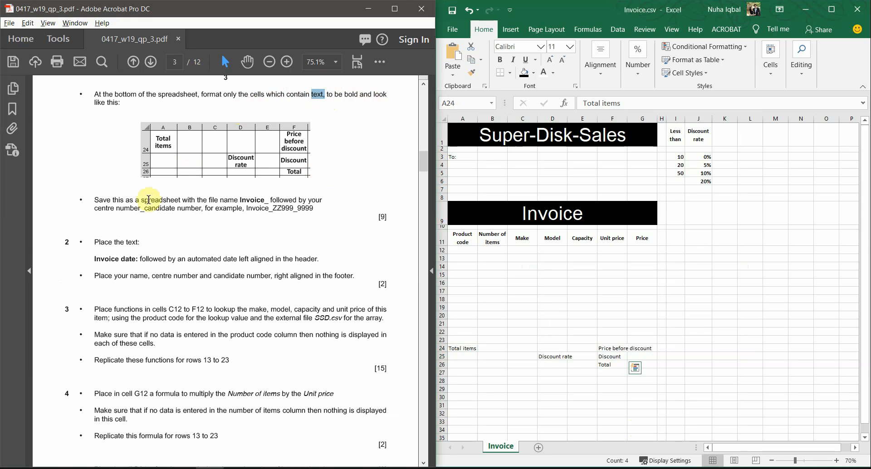
left_click(604, 360)
left_click(639, 348)
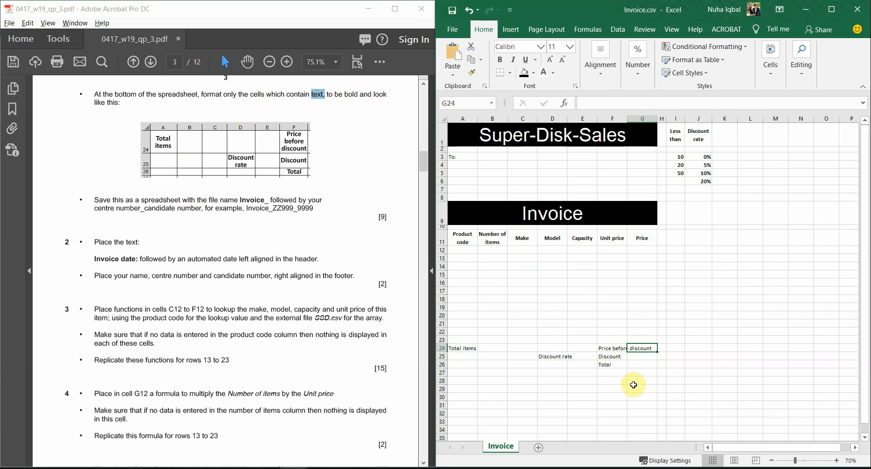
left_click(614, 349)
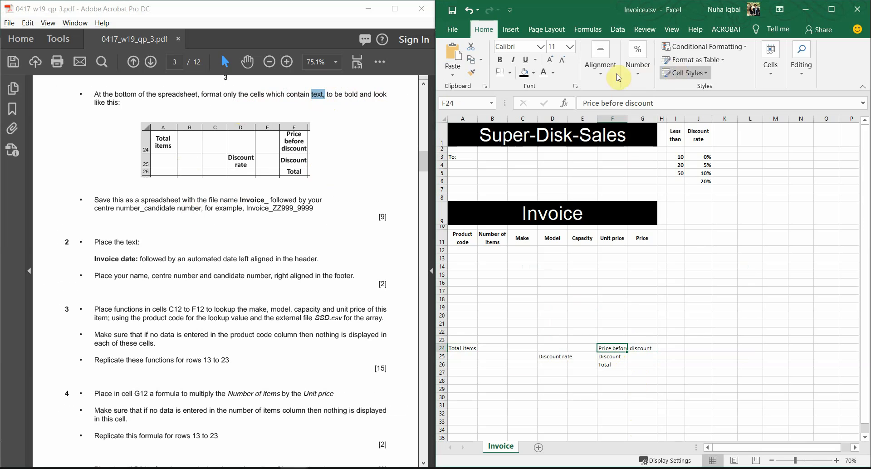
left_click(602, 72)
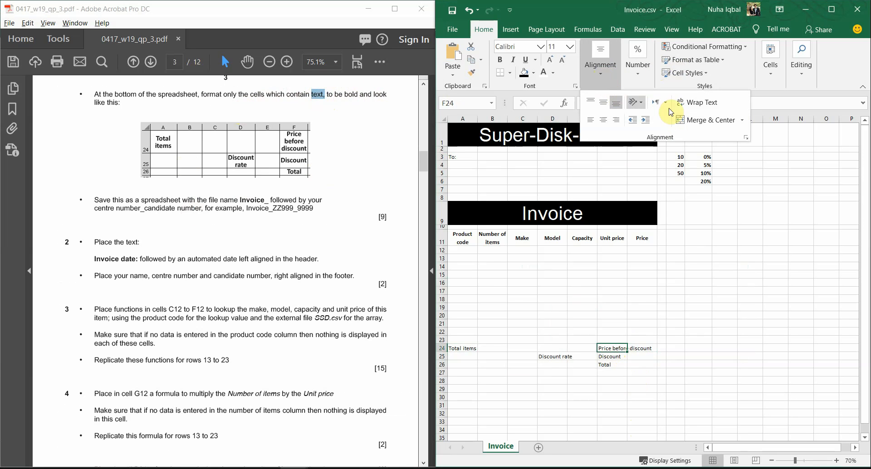
left_click(694, 102)
left_click(626, 393)
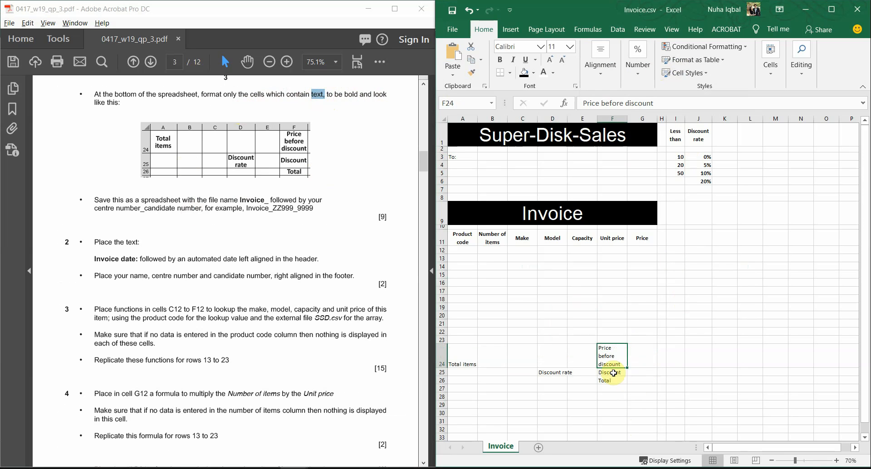
Wrap the Discount rate label in D25 and the Total items label in A24
left_click(610, 375)
left_click(606, 382)
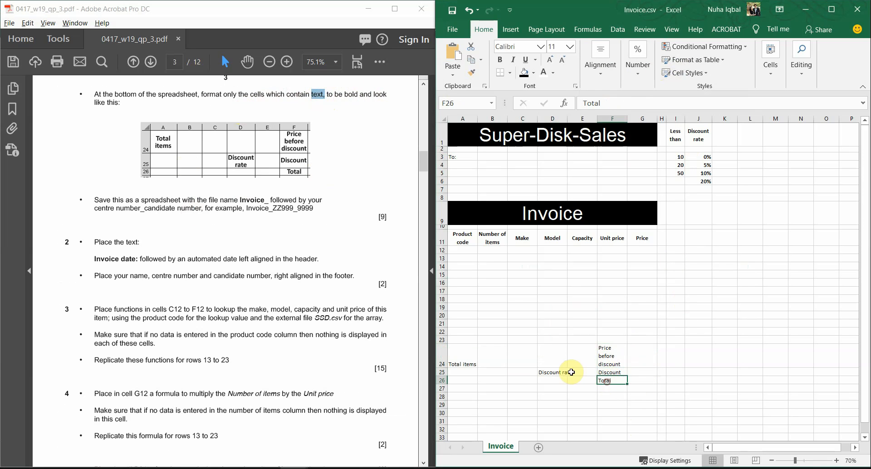
left_click(567, 372)
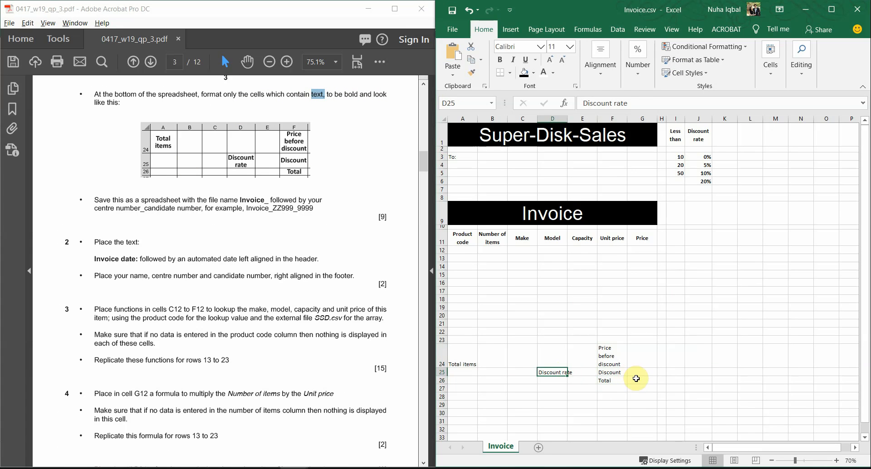
left_click(598, 61)
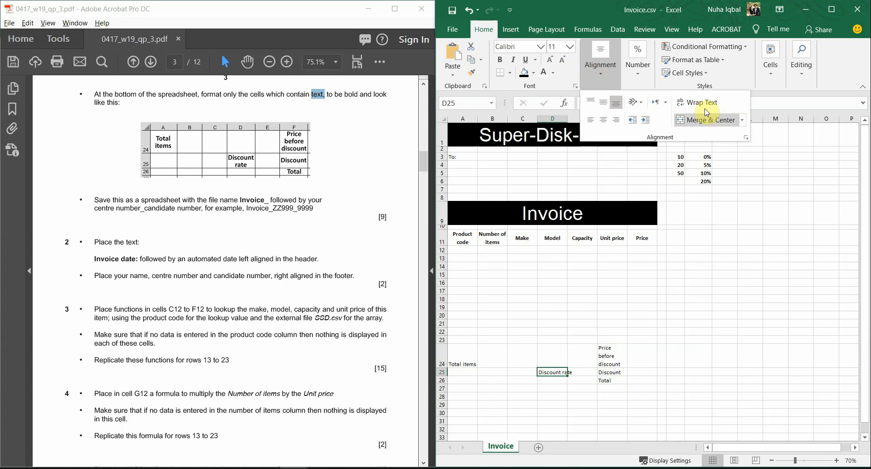
left_click(699, 103)
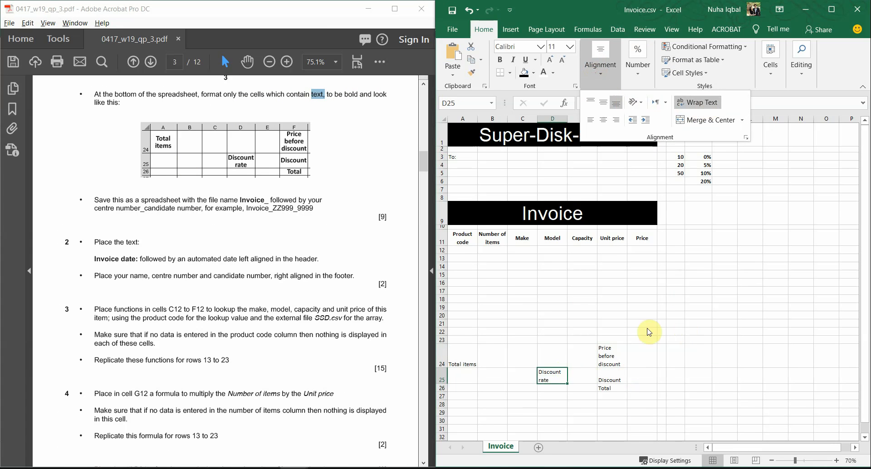
left_click(464, 363)
left_click(463, 361)
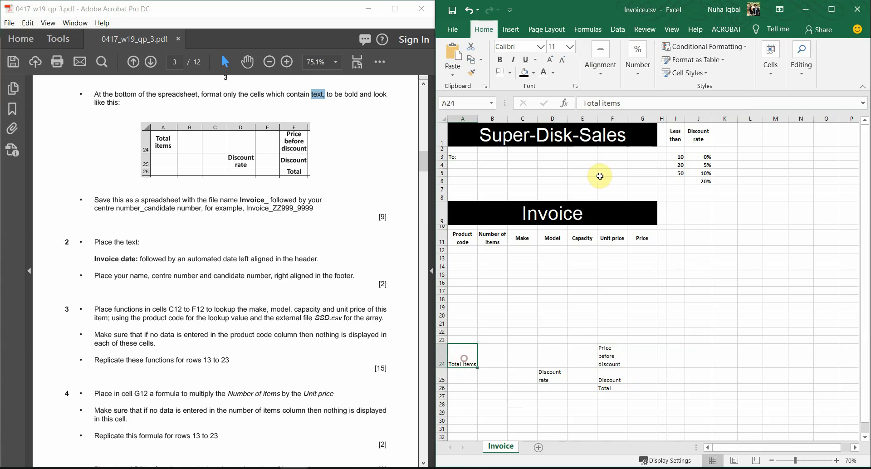
left_click(600, 68)
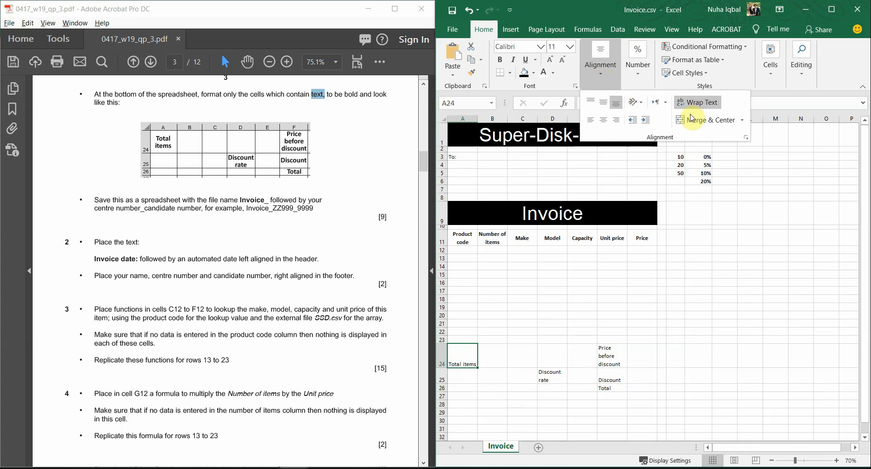
left_click(697, 103)
Centre labels A24, D25, F24, F25 and F26 horizontally and vertically, and make them bold
left_click(526, 366)
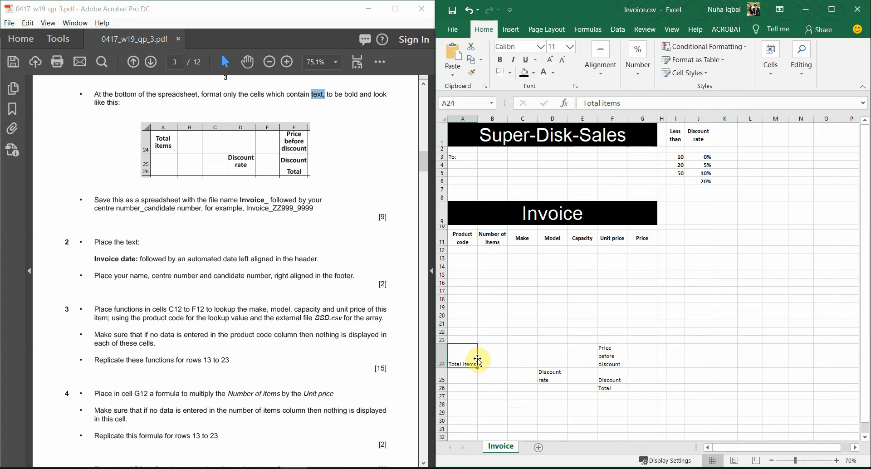
left_click(551, 376, "ctrl")
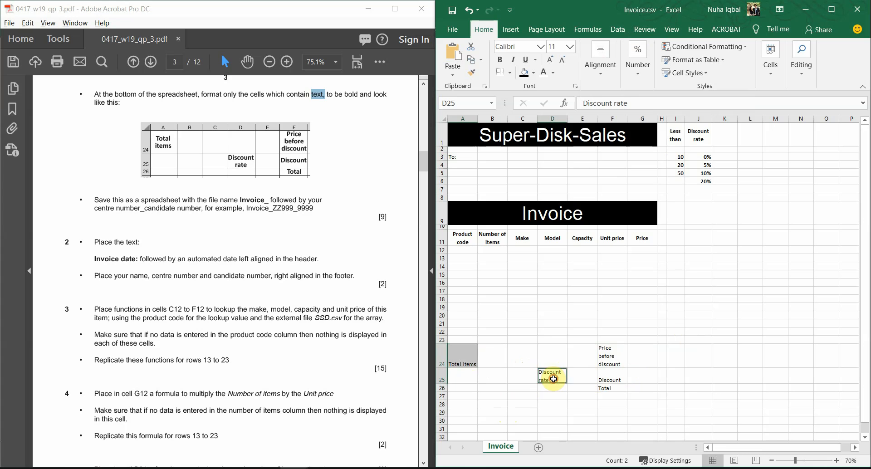
left_click(605, 357, "ctrl")
left_click(606, 376, "ctrl")
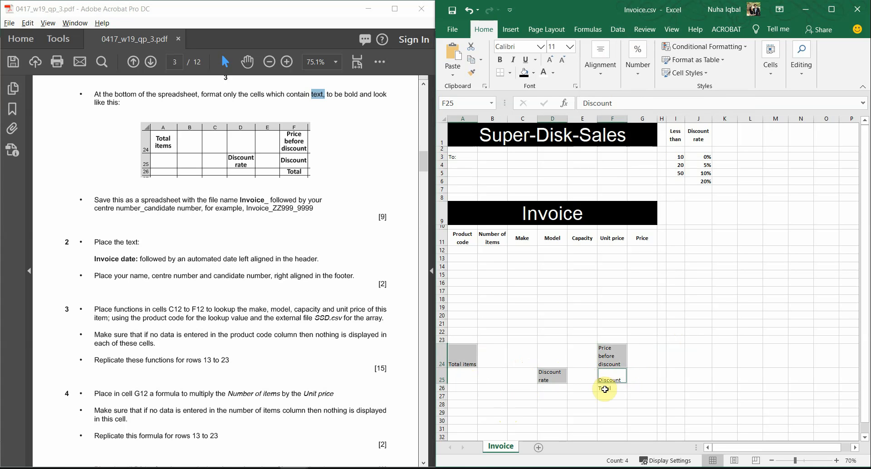
left_click(606, 387, "ctrl")
left_click(607, 66)
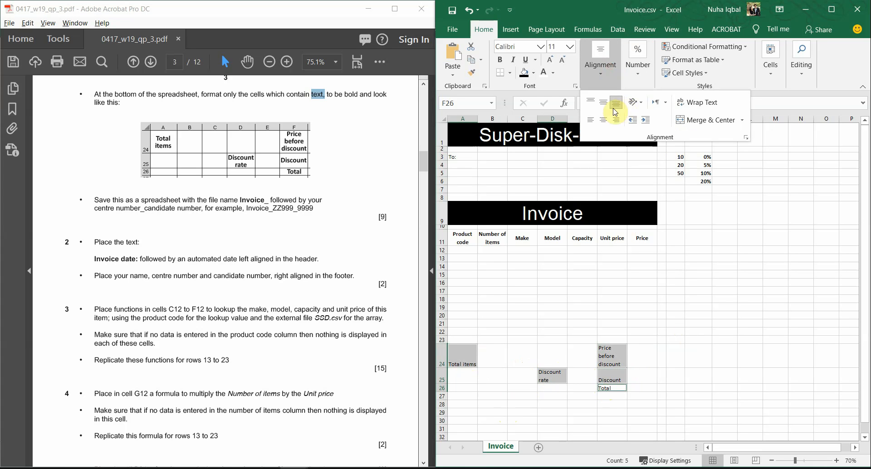
left_click(605, 109)
left_click(604, 120)
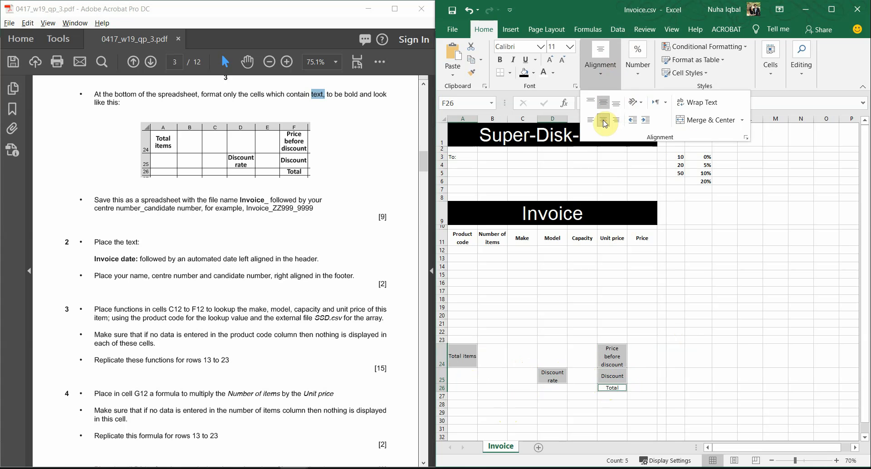
left_click(500, 59)
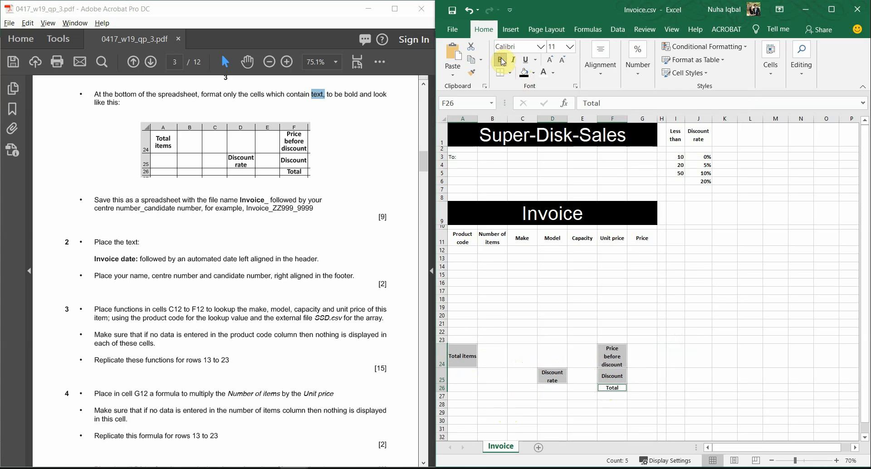
left_click(716, 396)
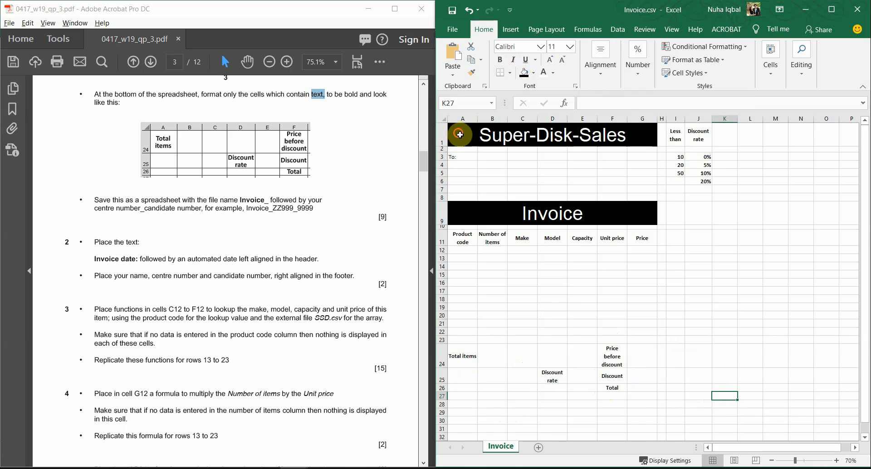
Apply All Borders to A1:J26 and maximise Excel to check the gridlines
mouse_move(459, 136)
left_mouse_down()
mouse_move(698, 401)
mouse_move(696, 387)
left_mouse_up()
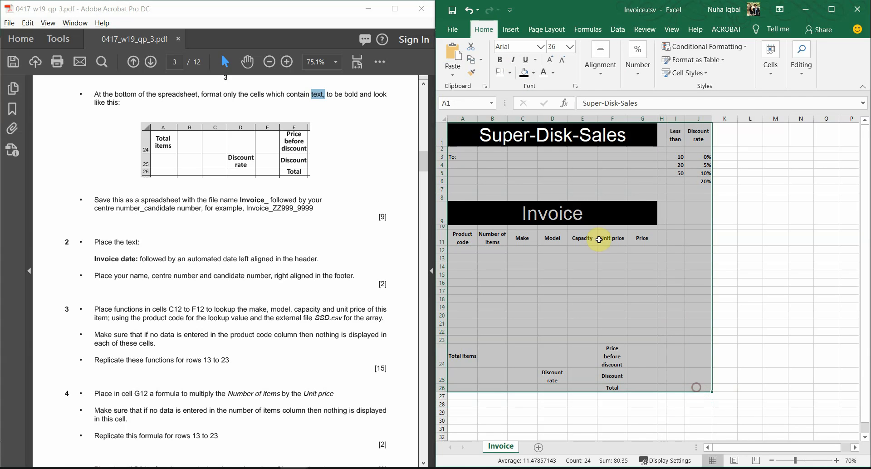
left_click(510, 76)
left_click(512, 168)
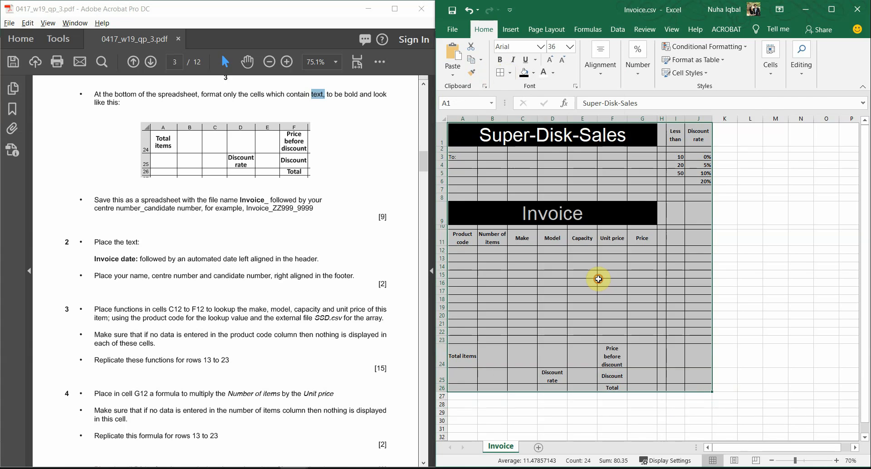
left_click(599, 279)
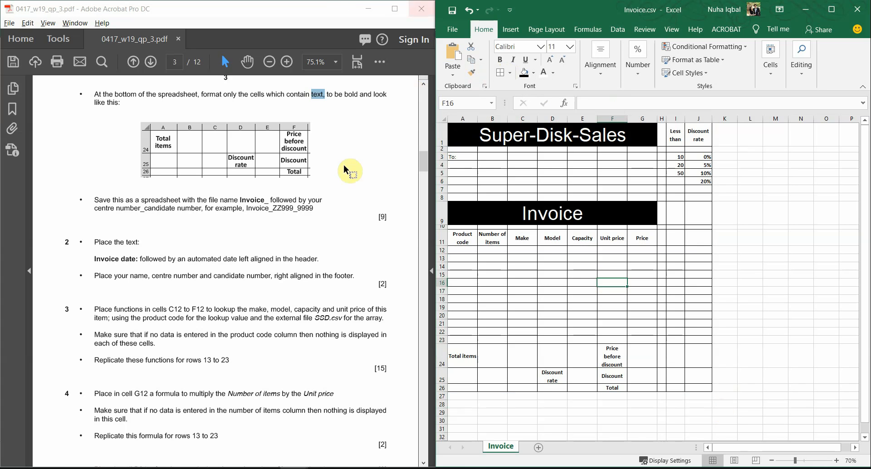
left_click(827, 15)
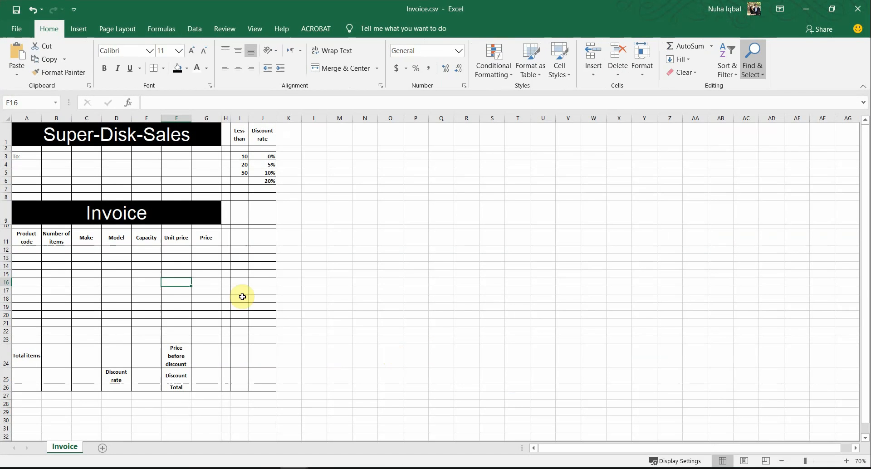
scroll(241, 295, "up", 4)
scroll(421, 341, "up", 2)
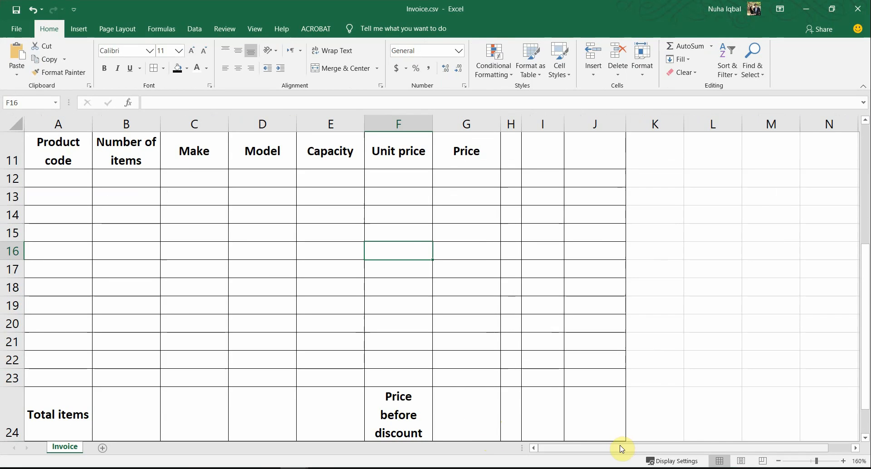
scroll(442, 361, "up", 4)
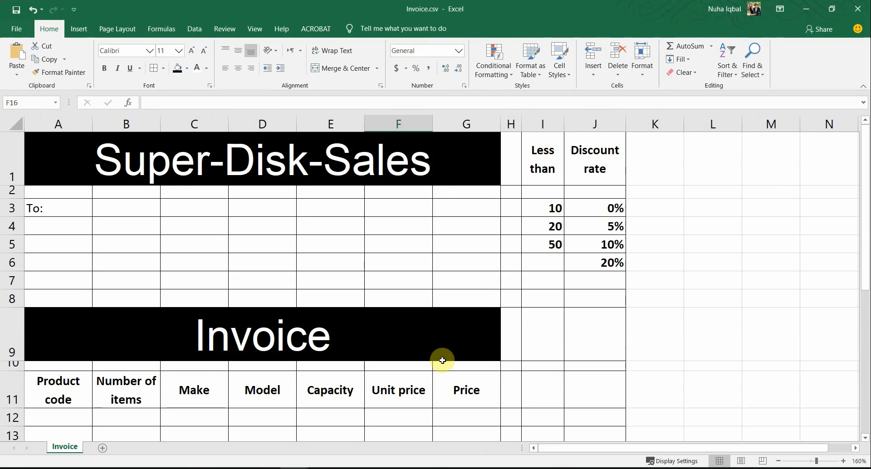
key("alt+Tab")
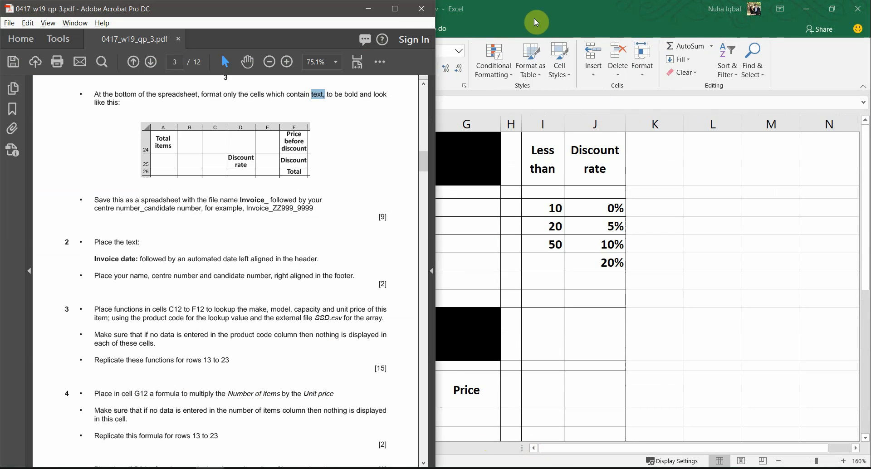
Maximise the question paper and select words in the save instruction, including Invoice_ZZ999_9999
left_click(396, 6)
scroll(475, 269, "up", 2, "ctrl")
scroll(486, 318, "up", 3)
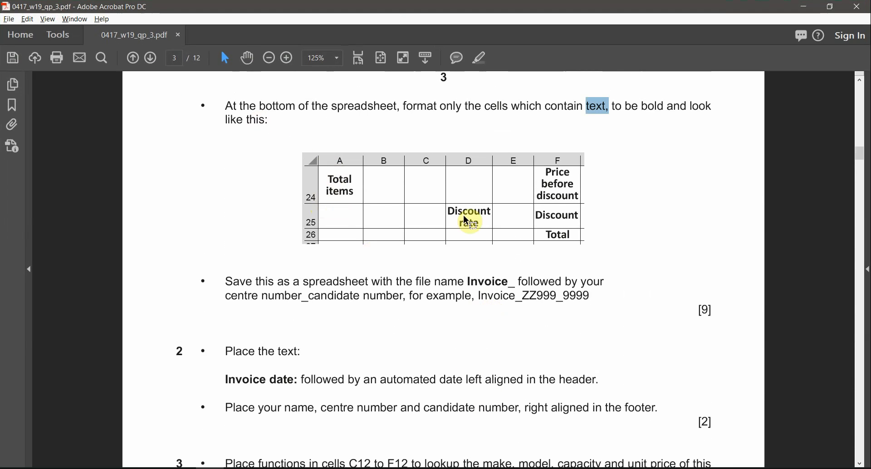
double_click(330, 281)
double_click(491, 282)
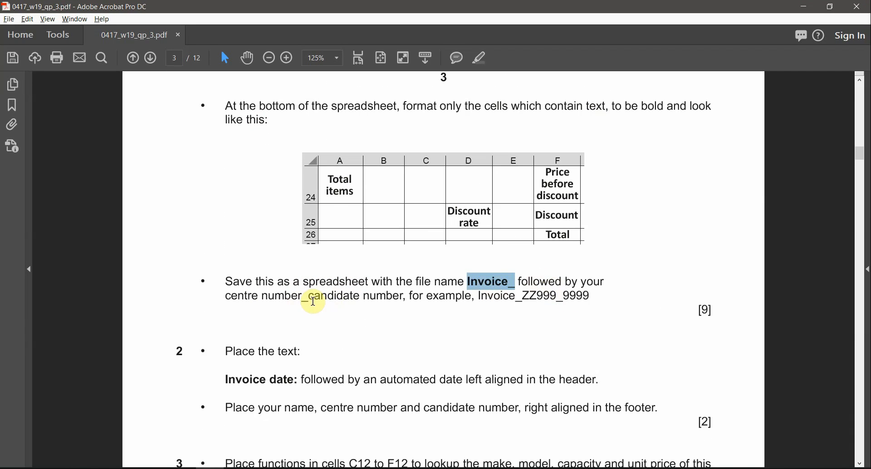
left_click_drag(317, 295, 379, 331)
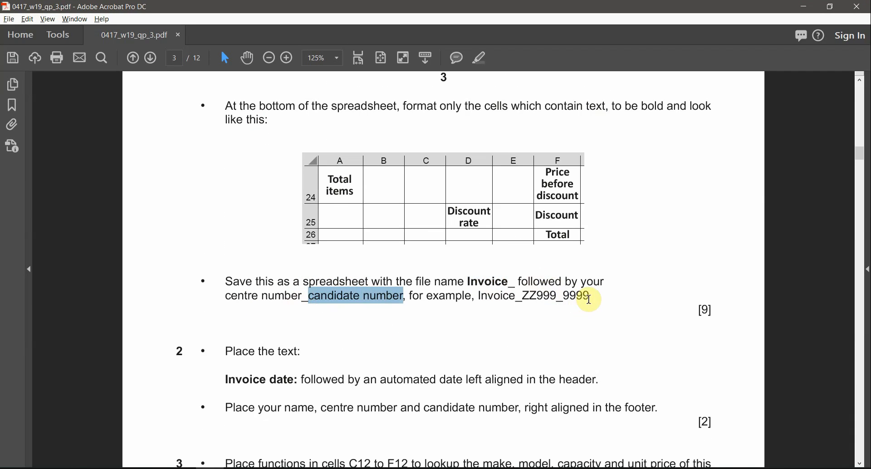
left_click_drag(590, 300, 479, 299)
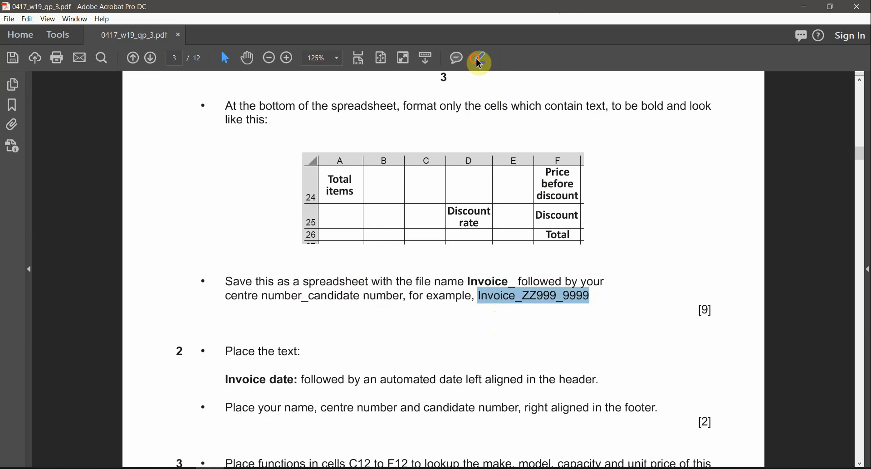
left_click(335, 282)
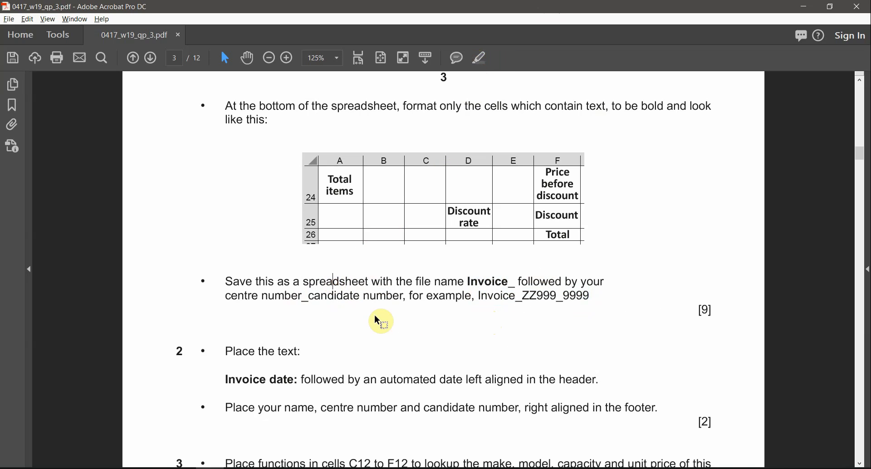
Highlight the word 'spreadsheet' and the example name 'Invoice_ZZ999_9999'
double_click(350, 282)
left_click(479, 58)
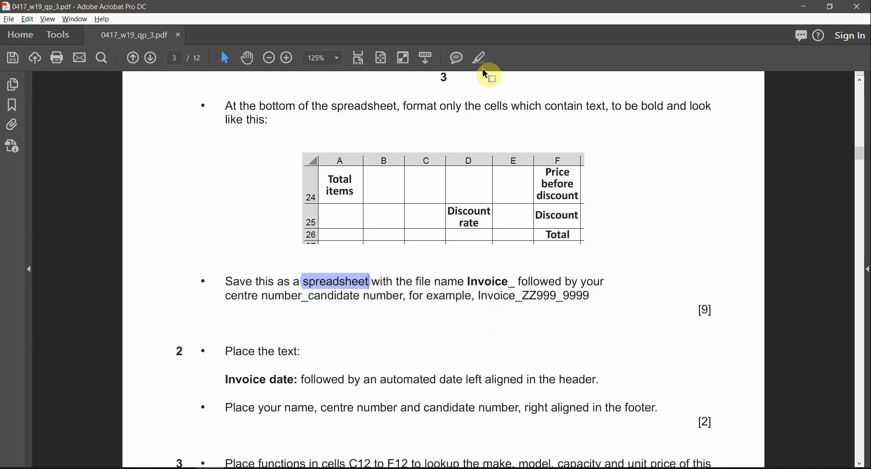
left_click_drag(591, 296, 475, 300)
key("ctrl+c")
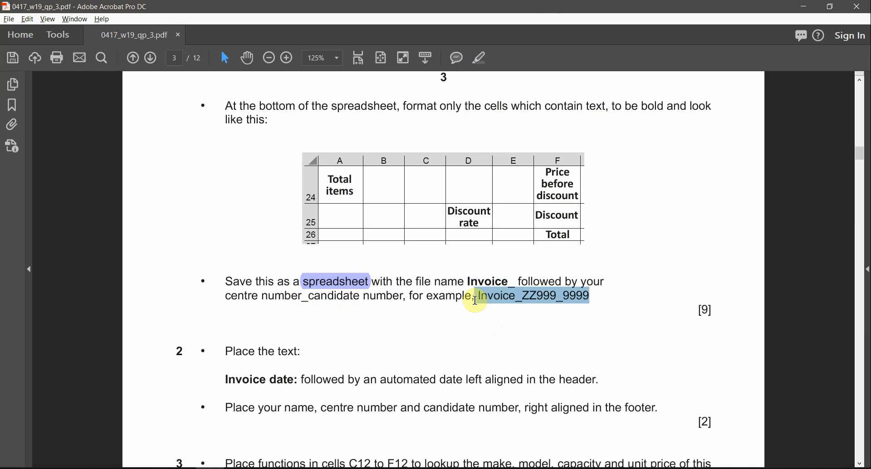
left_click(479, 63)
key("alt+Tab")
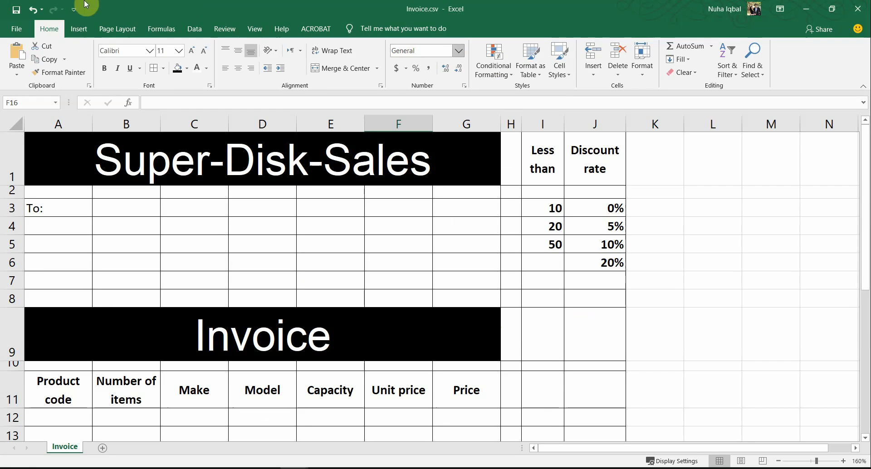
In Save As, paste 'Invoice_ZZ999_9999' as the name and choose Excel Workbook (*.xlsx)
left_click(16, 28)
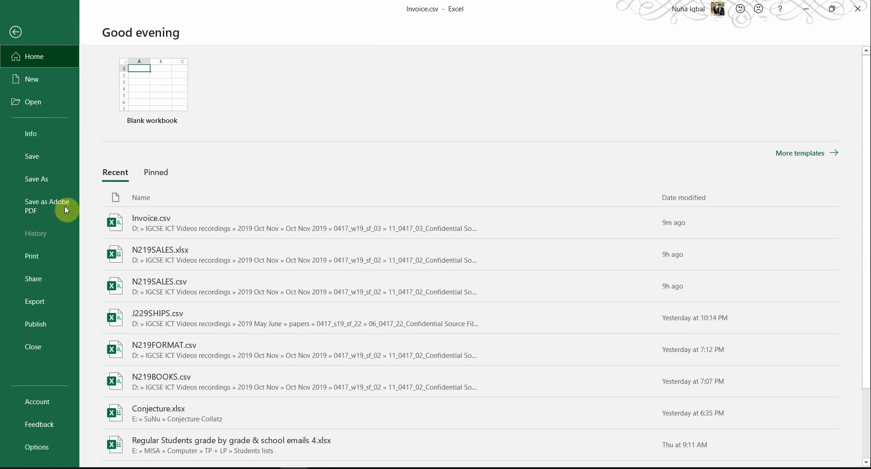
left_click(48, 183)
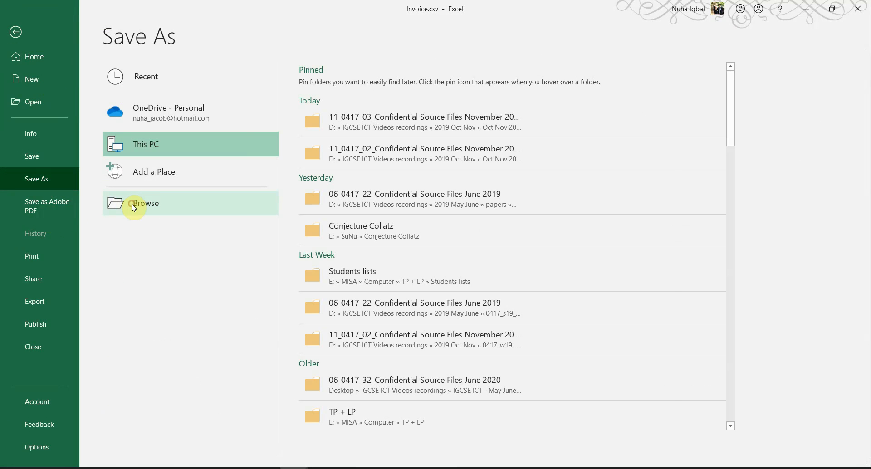
left_click(129, 203)
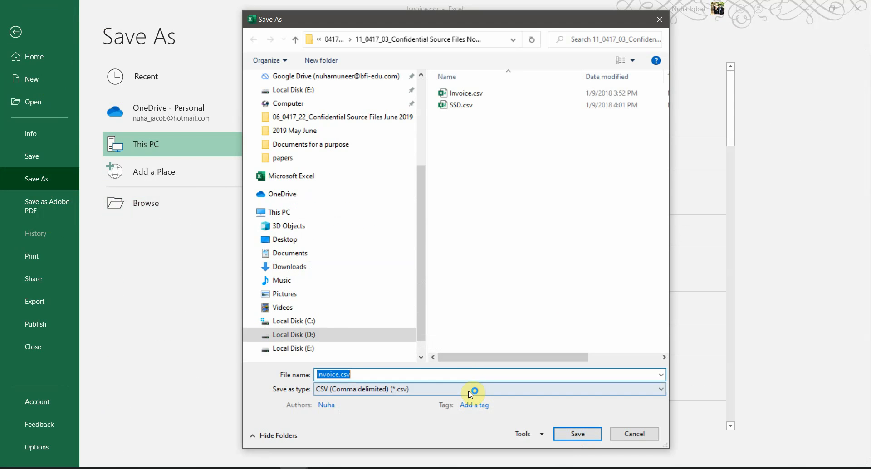
key("ctrl+v")
left_click(394, 388)
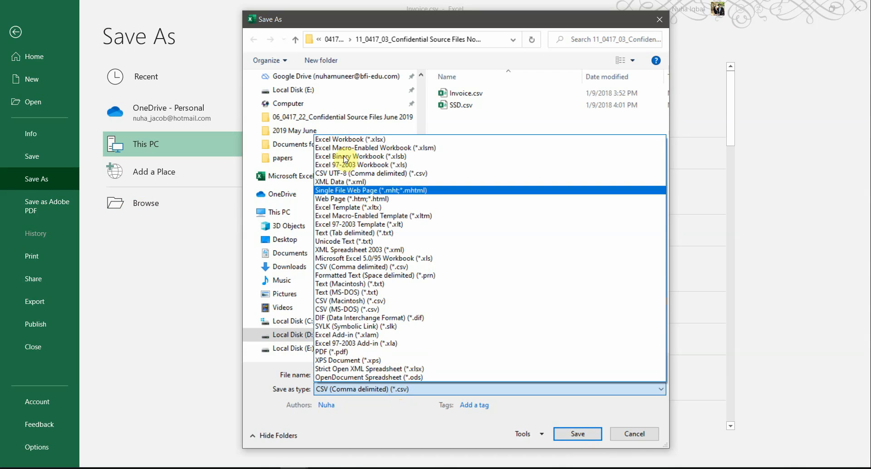
left_click(336, 141)
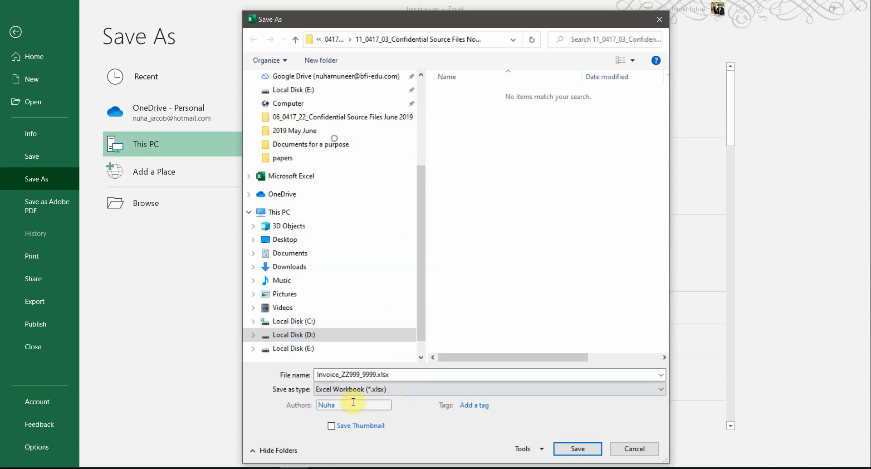
double_click(360, 375)
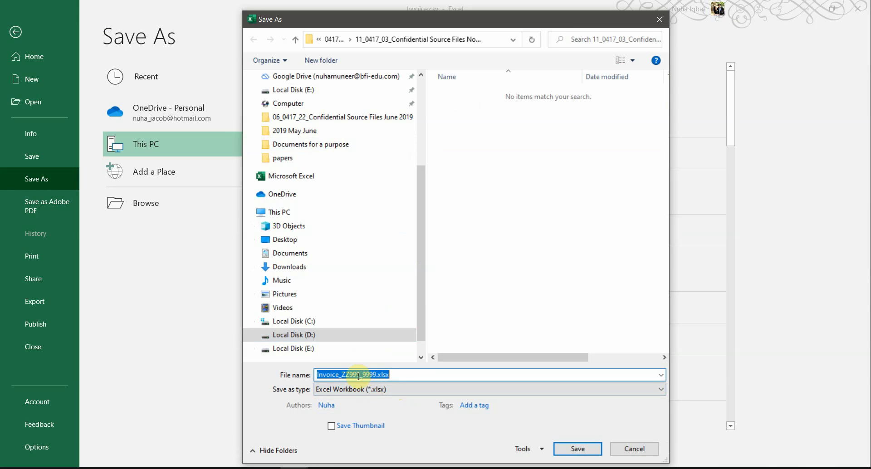
left_click(358, 375)
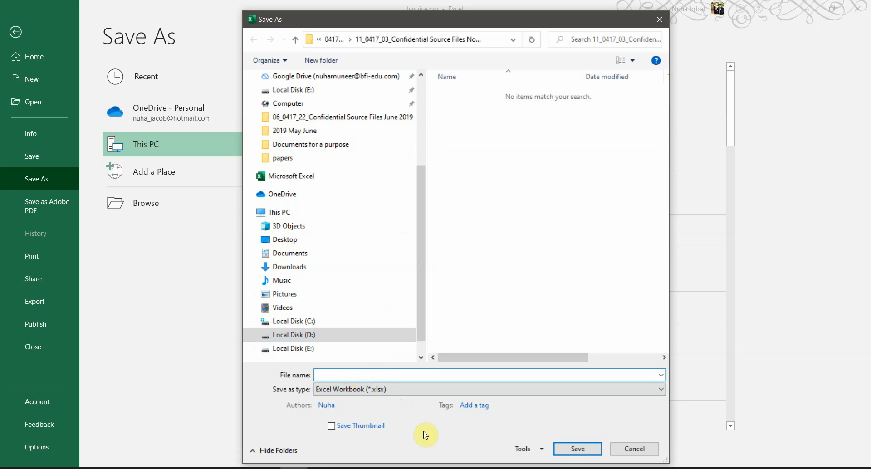
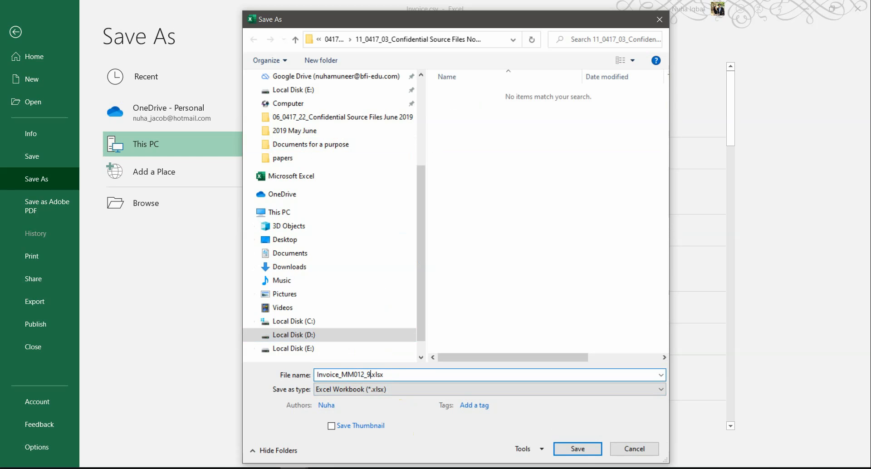
Save the invoice as an Excel .xlsx workbook, confirm the file in File Explorer, then bring up the exam PDF
left_click(571, 449)
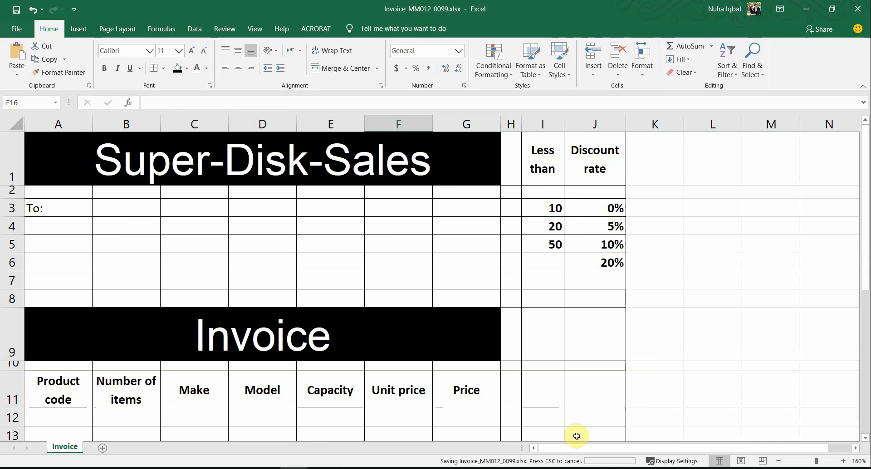
key("alt+Tab")
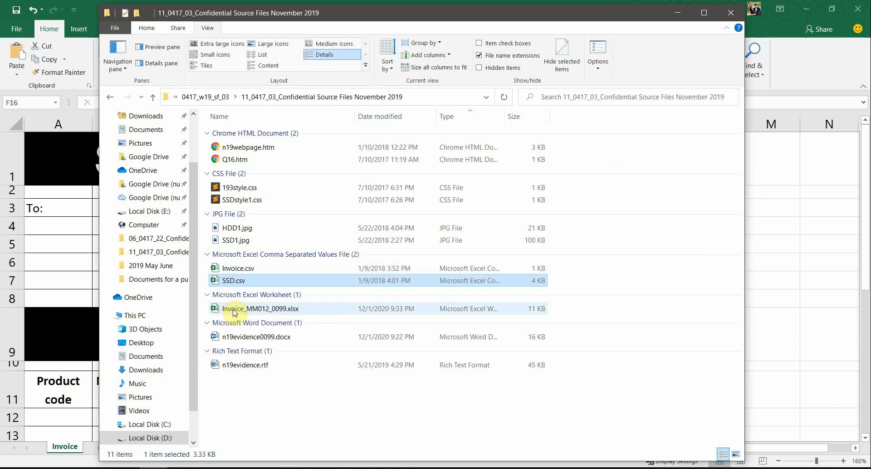
key("alt+Tab")
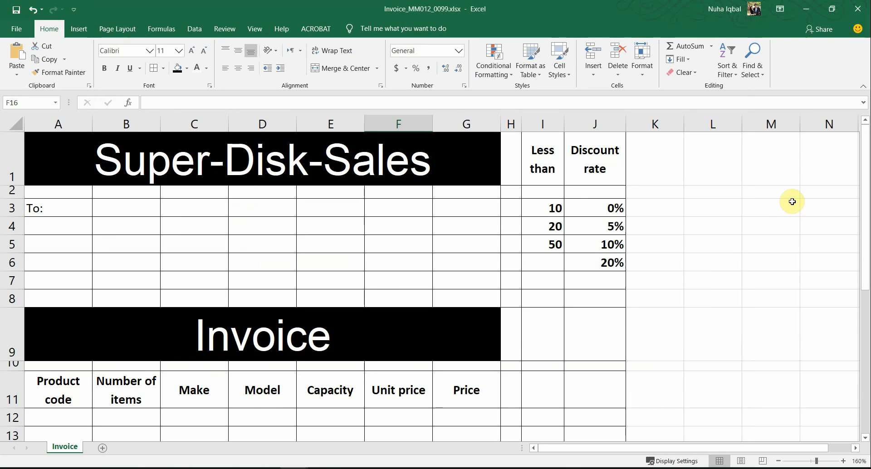
key("alt+Tab")
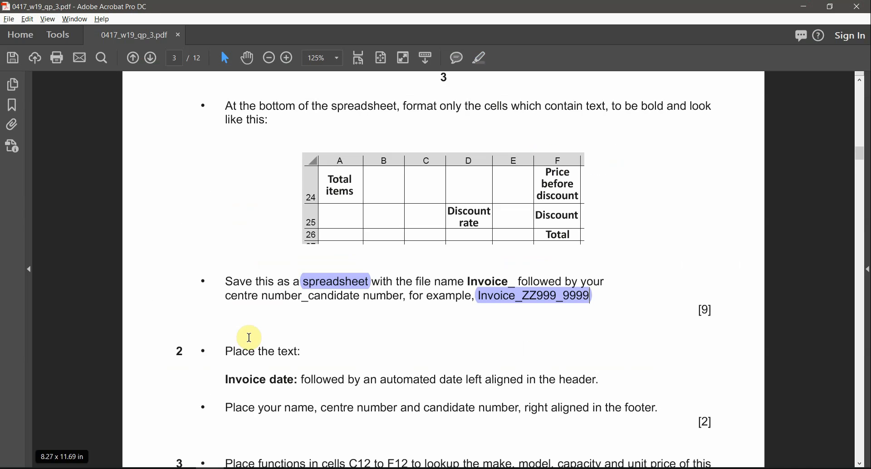
Review the left-aligned 'Invoice date:' header instruction in the PDF, then return to the Invoice workbook
scroll(237, 330, "down", 1)
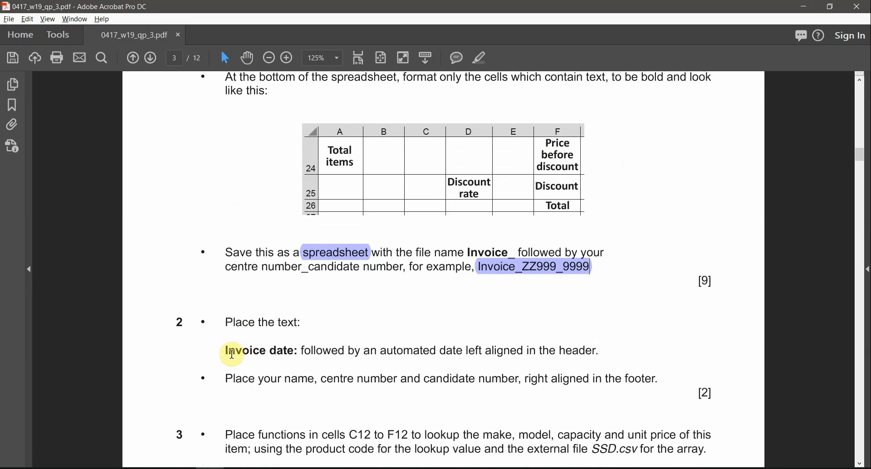
left_click_drag(229, 352, 297, 360)
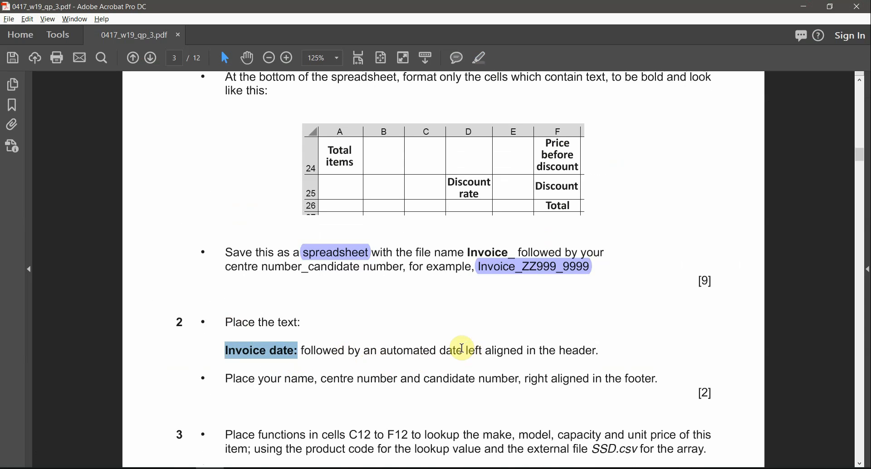
left_click_drag(461, 348, 521, 353)
left_click_drag(602, 357, 485, 351)
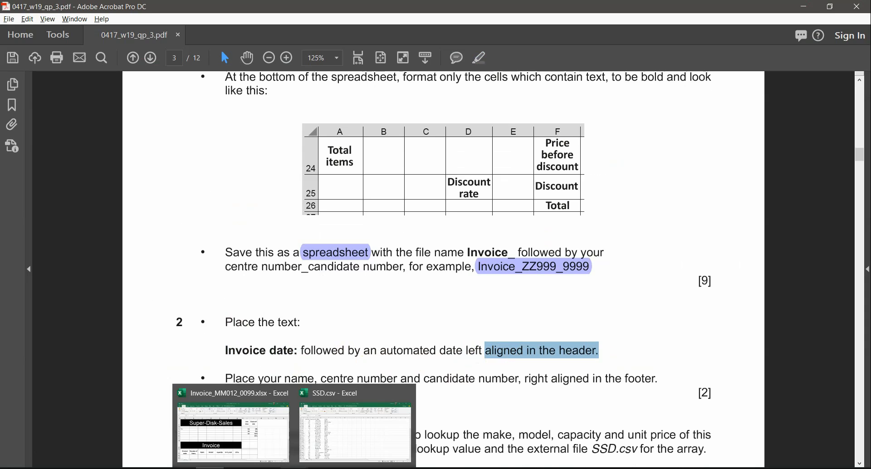
left_click(267, 432)
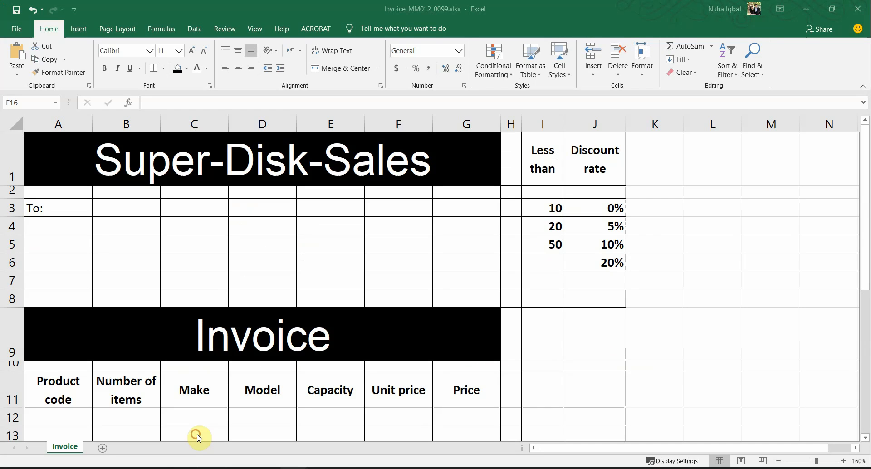
Switch the invoice to Page Layout view and start editing the page header
left_click(254, 32)
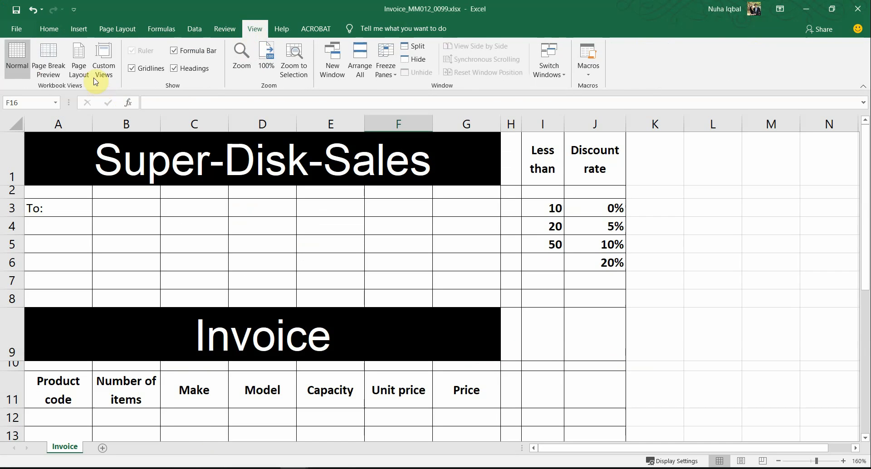
left_click(79, 67)
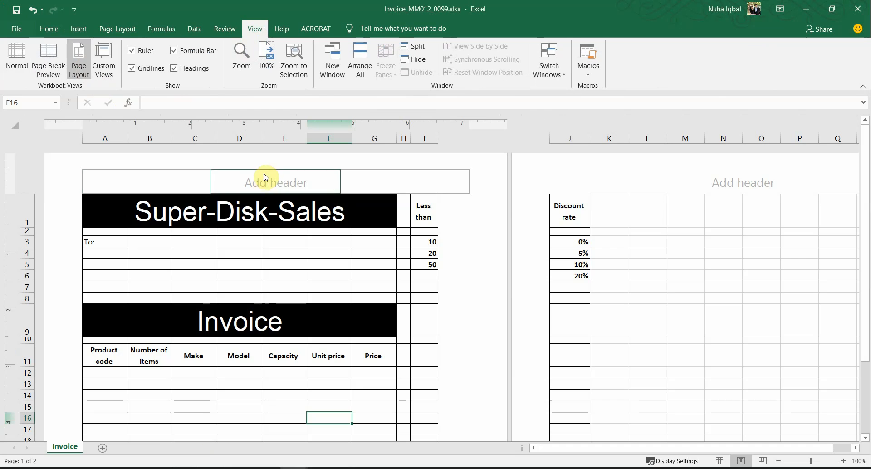
scroll(321, 279, "down", 10)
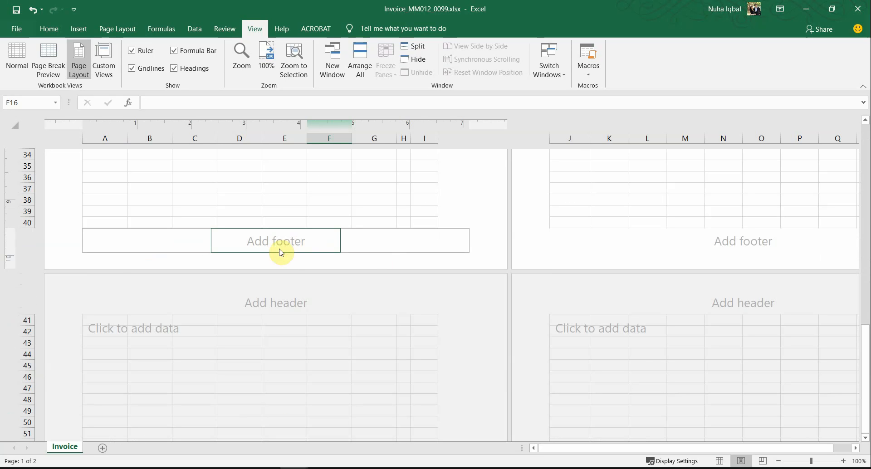
scroll(258, 273, "up", 10)
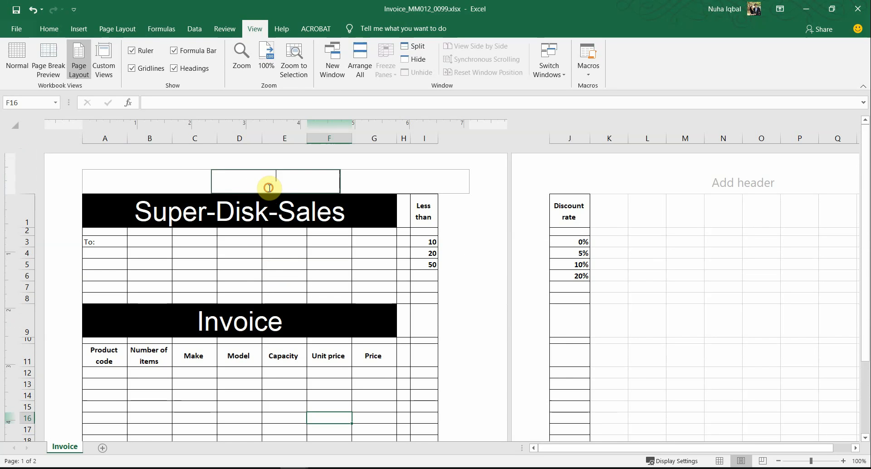
left_click(269, 188)
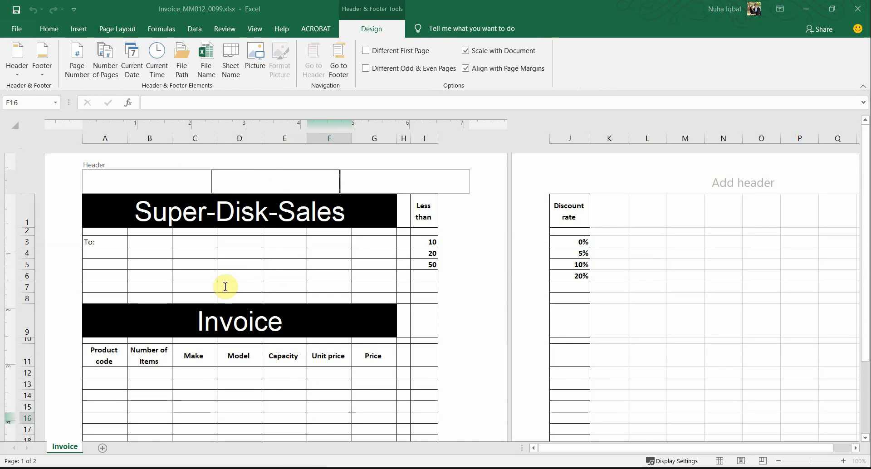
Recheck the left-aligned 'Invoice date:' wording in the exam paper, then select the left header section
key("alt+Tab")
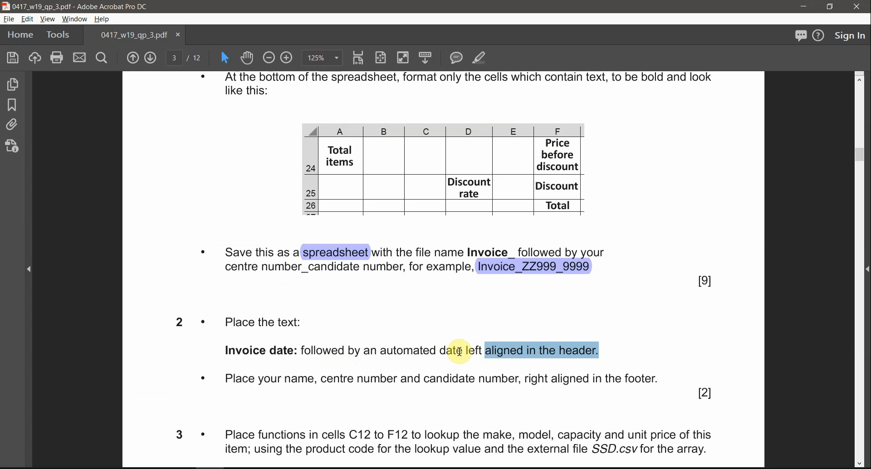
left_click(476, 351)
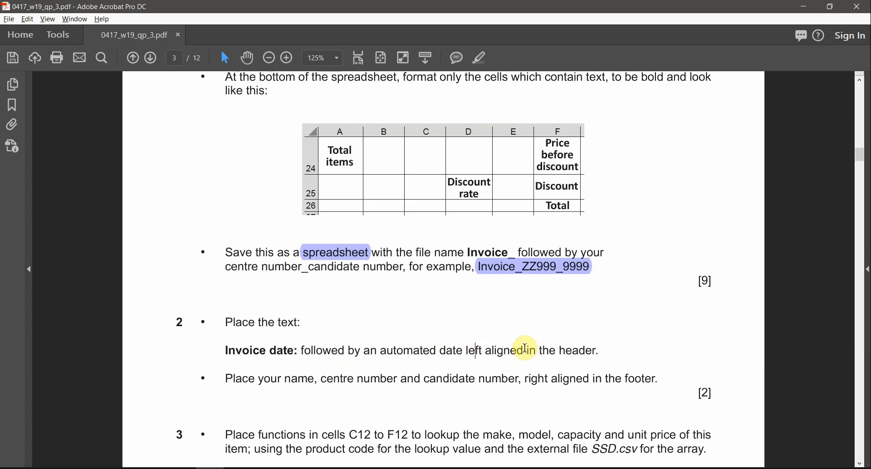
left_click_drag(525, 348, 471, 353)
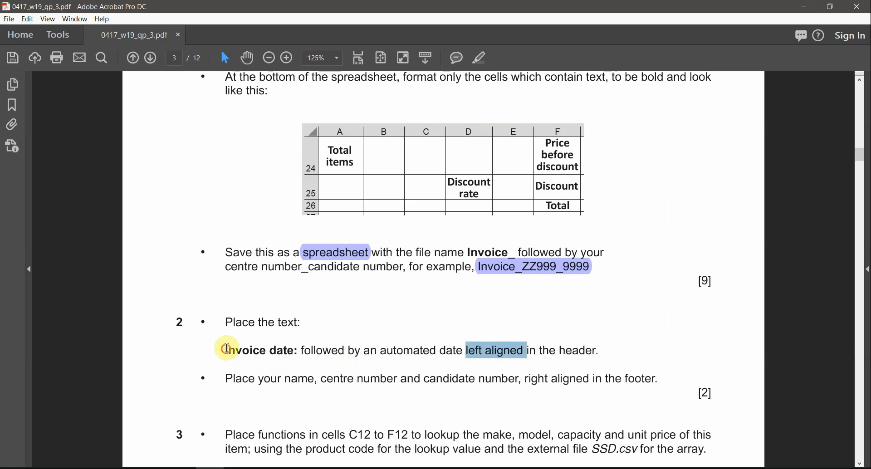
left_click_drag(227, 349, 299, 353)
key("alt+Tab")
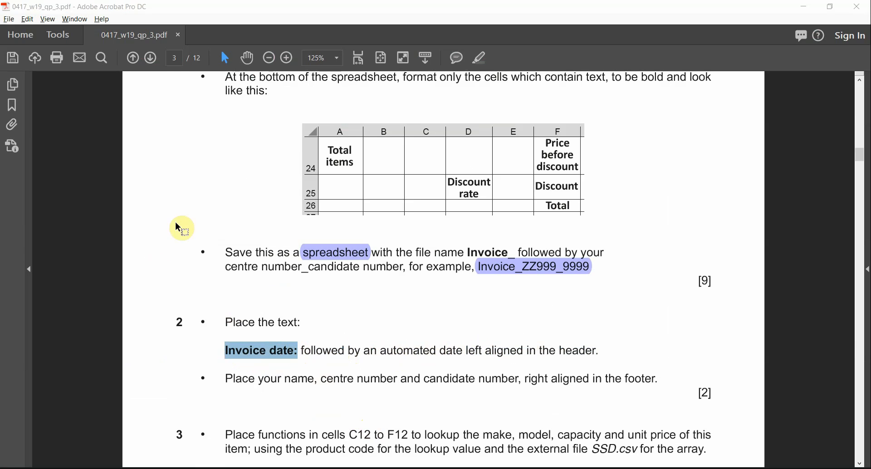
left_click(152, 184)
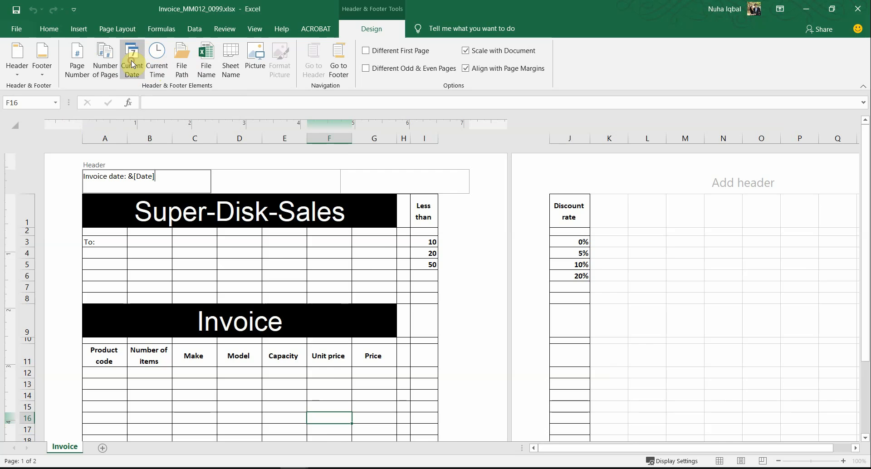
Enter 'Invoice date:' followed by the automatic current date in the left header section
left_click(209, 468)
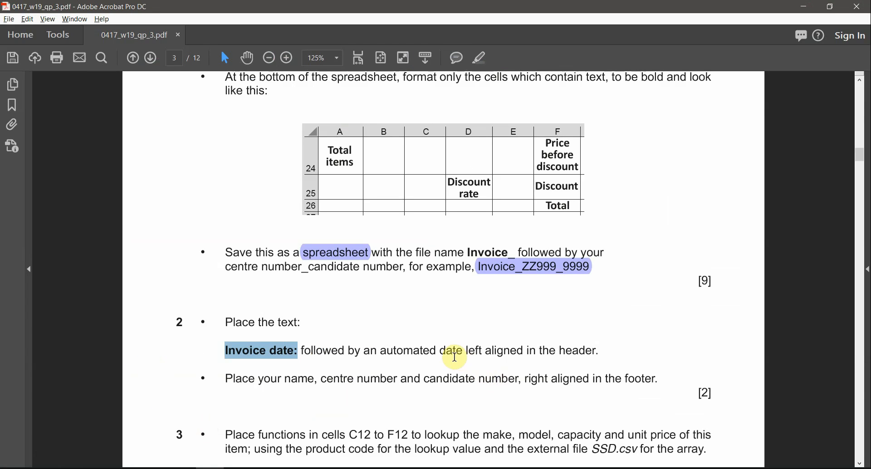
left_click_drag(483, 357, 521, 355)
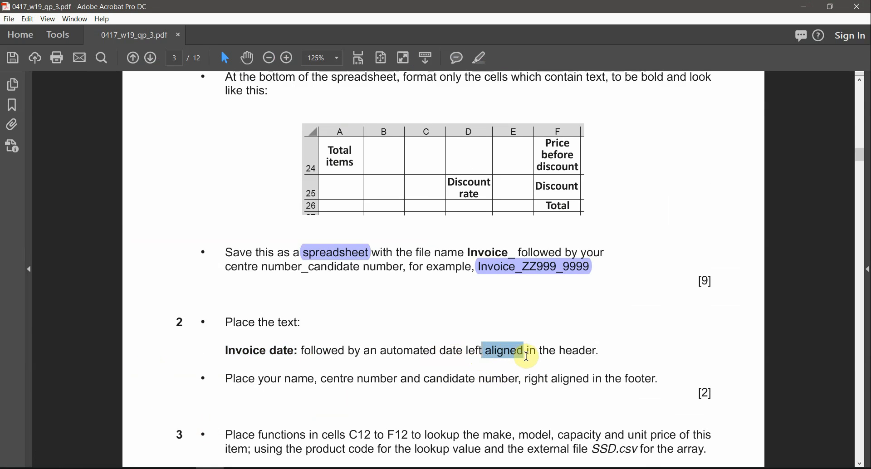
key("alt+Tab")
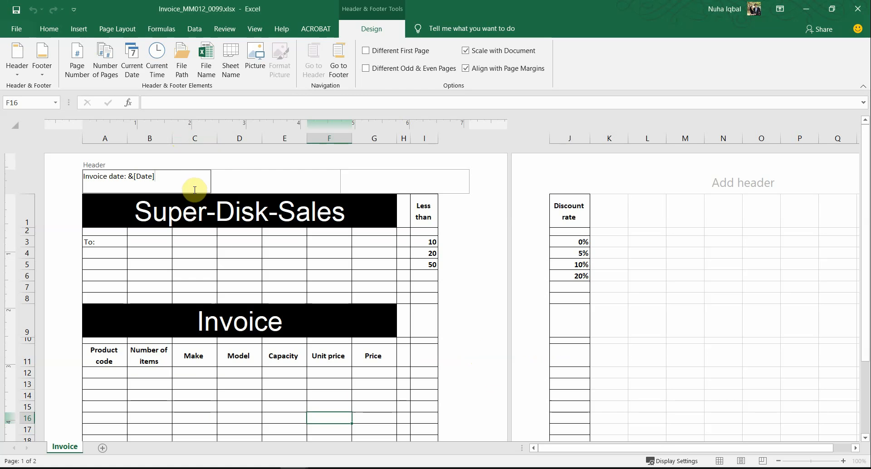
left_click(232, 182)
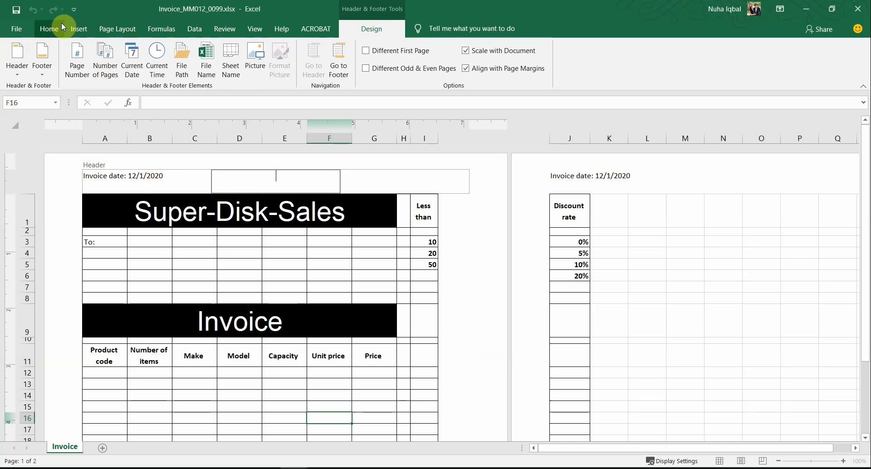
left_click(255, 32)
left_click(257, 252)
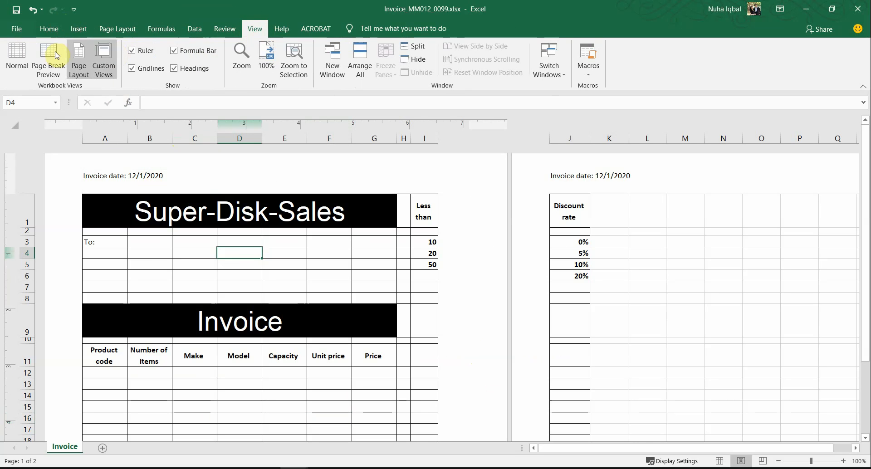
Return to Normal view, confirm the 'Invoice date:' header in print preview, then go back to the exam PDF
left_click(18, 68)
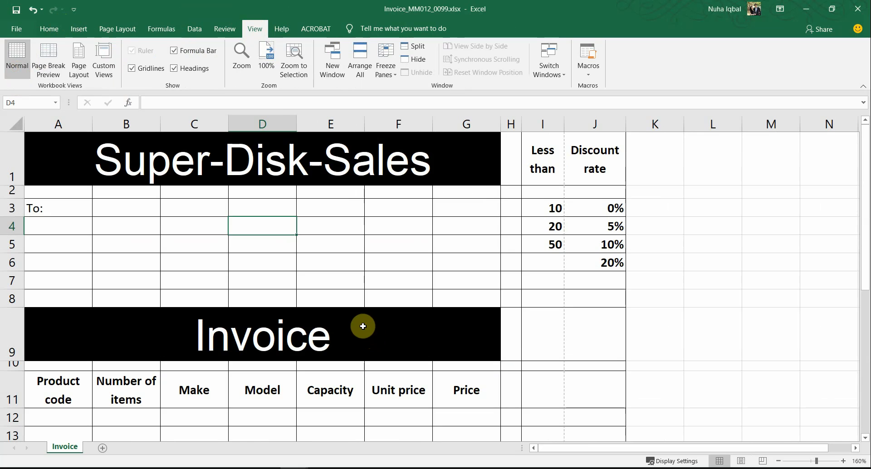
scroll(363, 326, "down", 2)
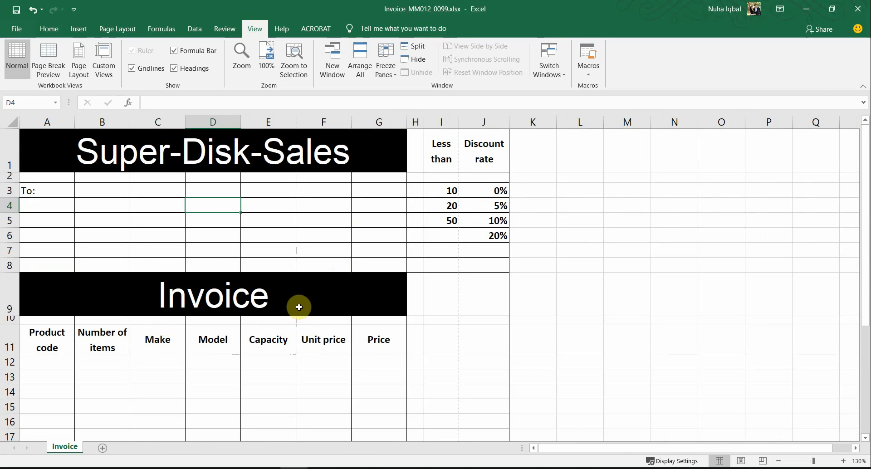
left_click(21, 28)
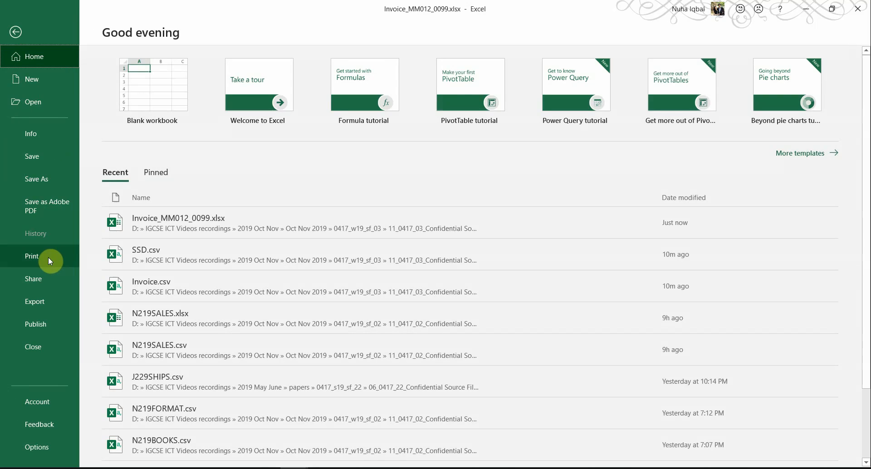
left_click(47, 256)
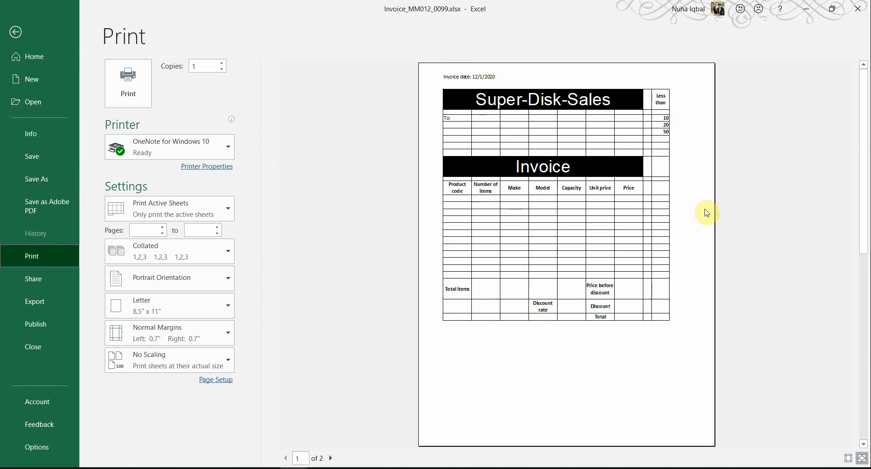
left_click(15, 36)
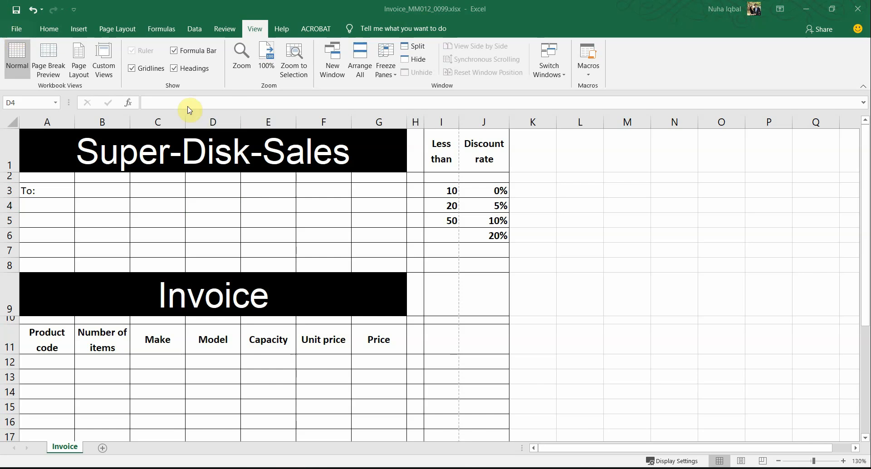
key("alt+Tab")
scroll(299, 318, "down", 1)
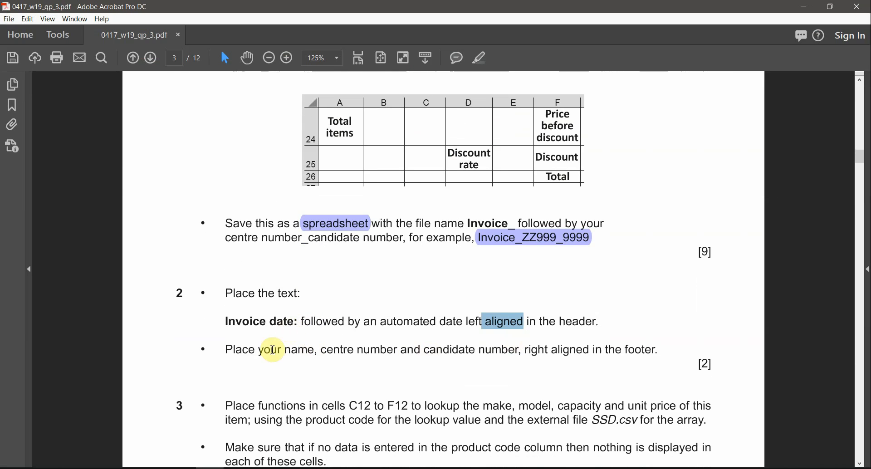
Read the footer instruction about name and numbers, then open the invoice footer in Page Layout view
left_click_drag(278, 352, 656, 351)
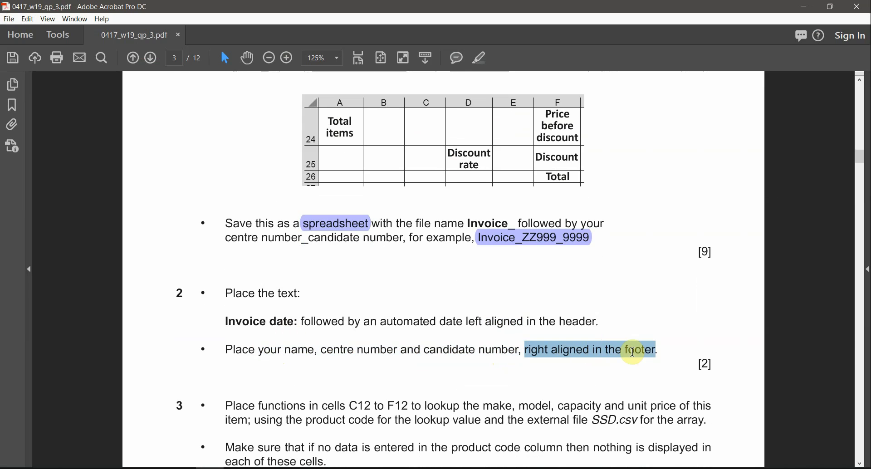
key("alt+Tab")
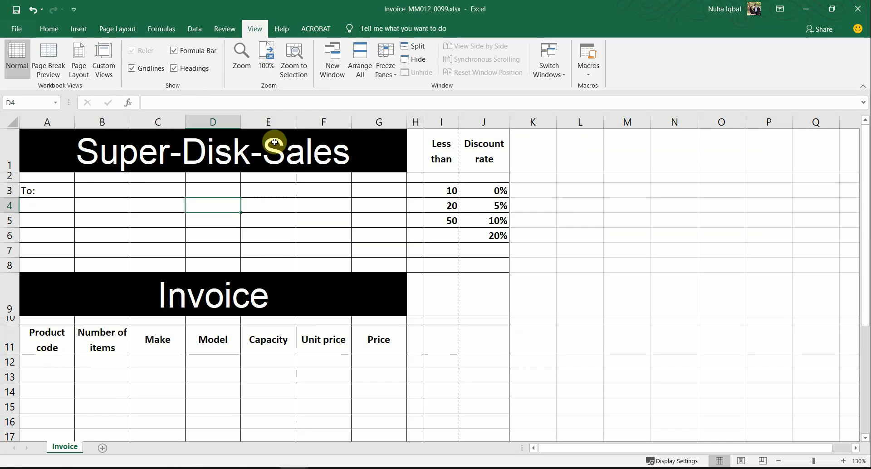
left_click(79, 57)
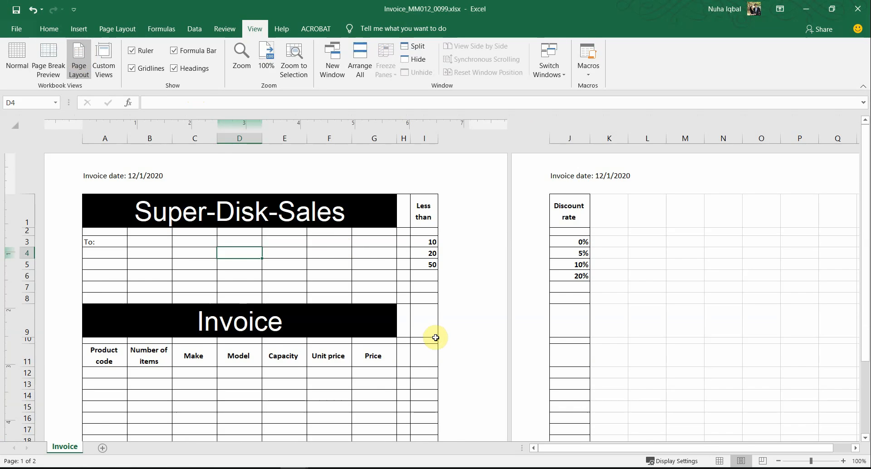
scroll(438, 335, "down", 5)
scroll(435, 338, "down", 3)
left_click(385, 353)
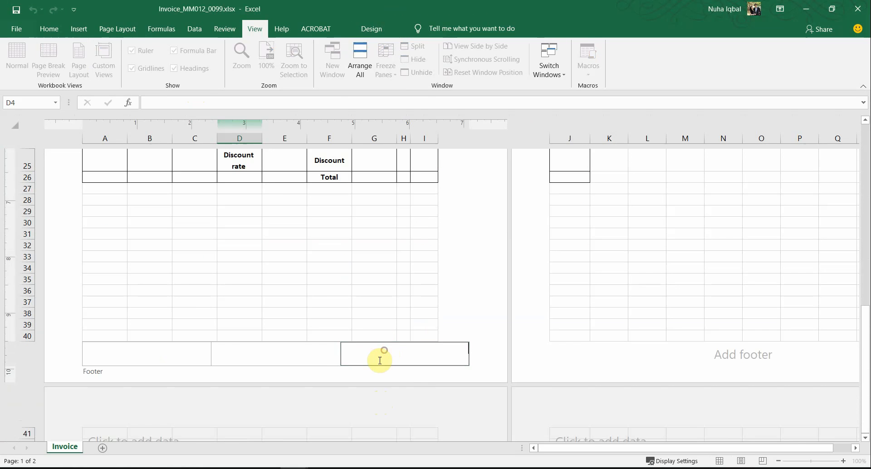
Enter the candidate's name, centre number and candidate number in the right footer section
key("alt+Tab")
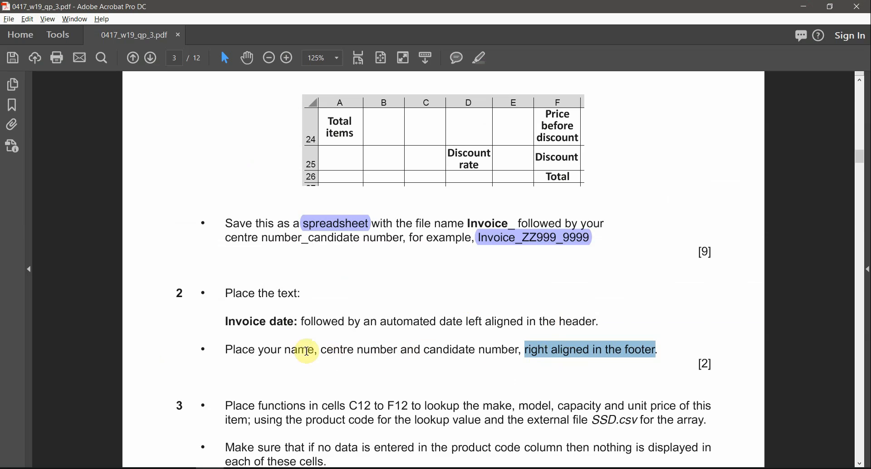
key("alt+Tab")
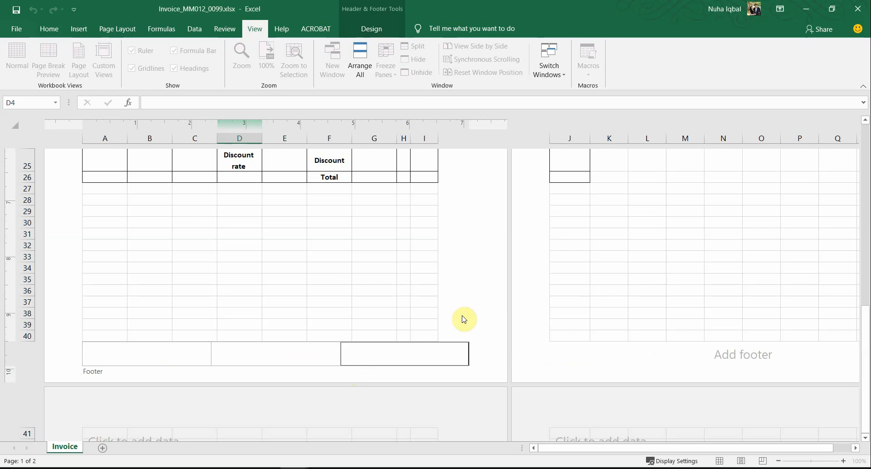
left_click(356, 345)
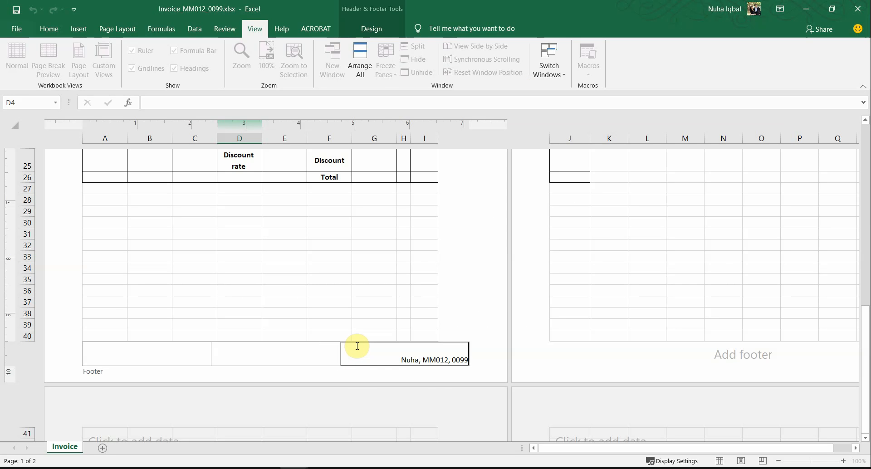
left_click(385, 291)
scroll(384, 333, "up", 6)
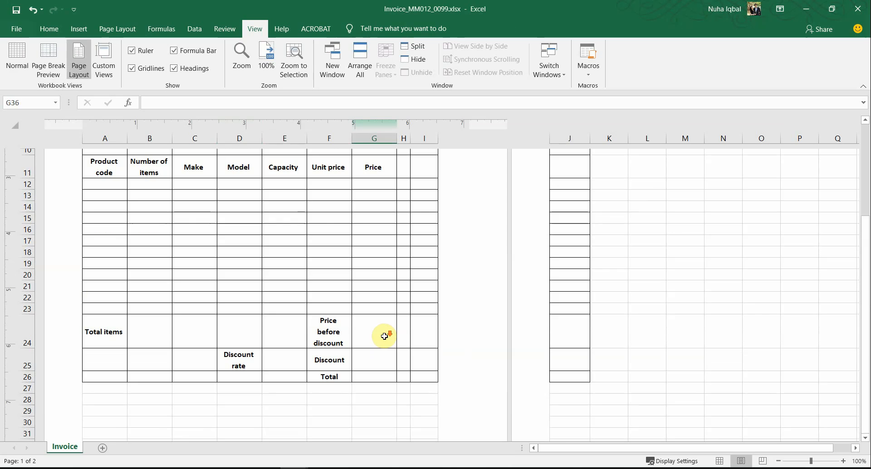
scroll(384, 336, "down", 6)
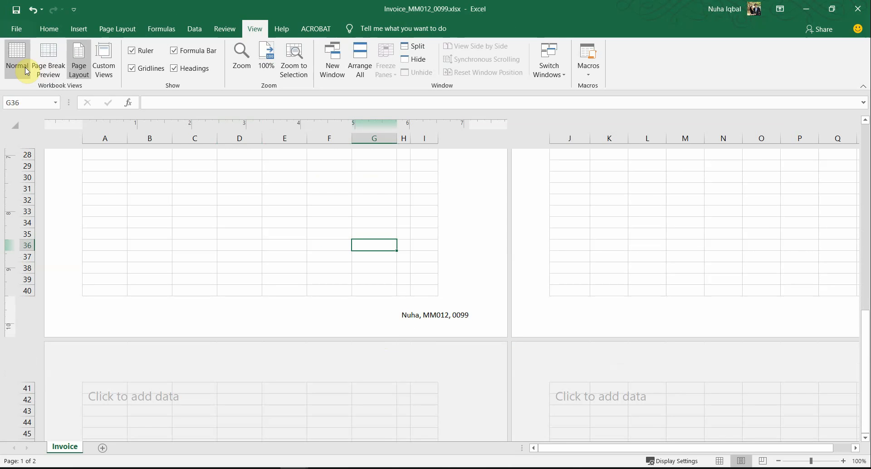
Return to Normal view and confirm the name-and-numbers footer in the print preview
left_click(17, 57)
left_click(12, 33)
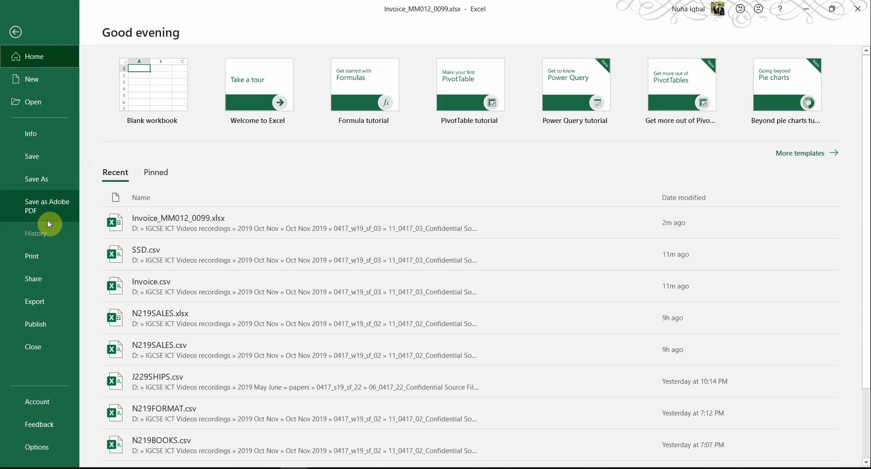
left_click(39, 265)
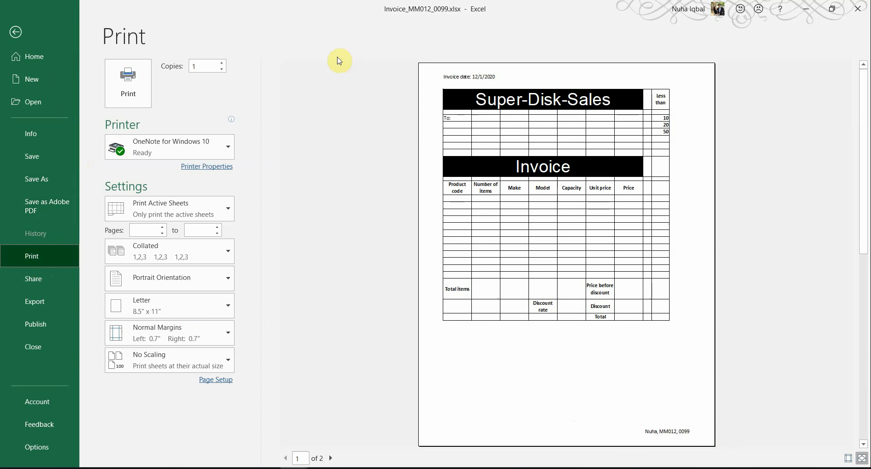
left_click(15, 33)
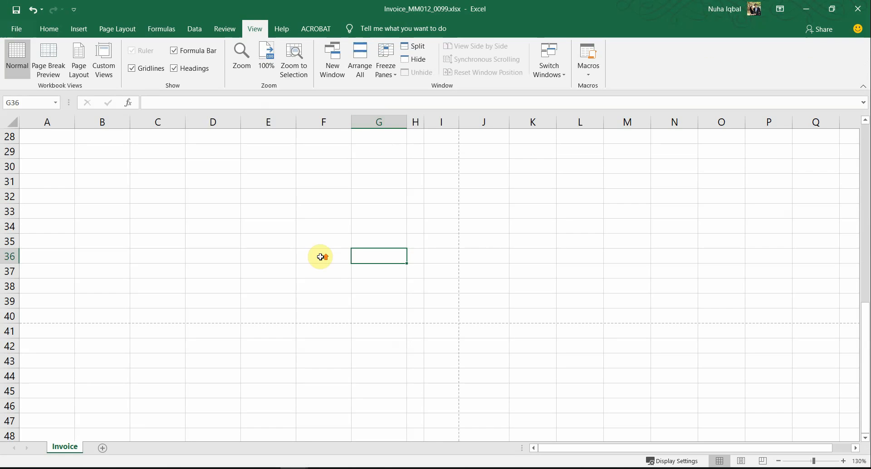
scroll(321, 255, "up", 9)
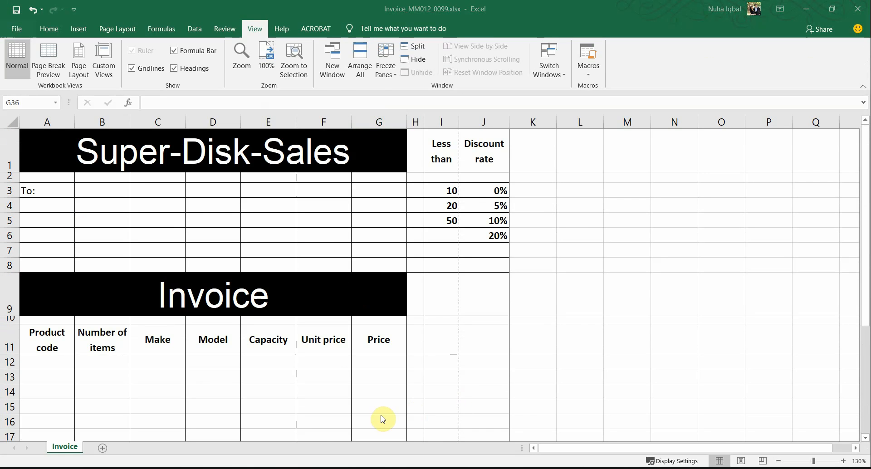
In the question paper, mark 'Place the text:', F12, the lookup fields and 'product code' in question 3
key("alt+Tab")
scroll(222, 318, "down", 1)
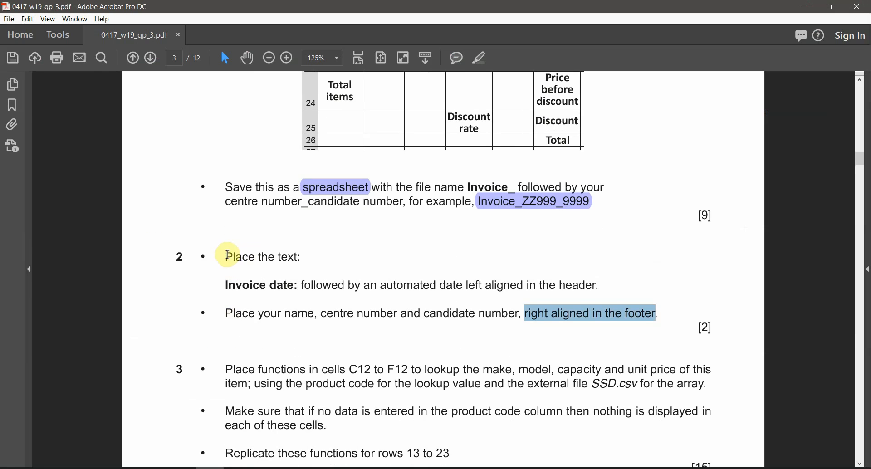
left_click_drag(227, 256, 301, 256)
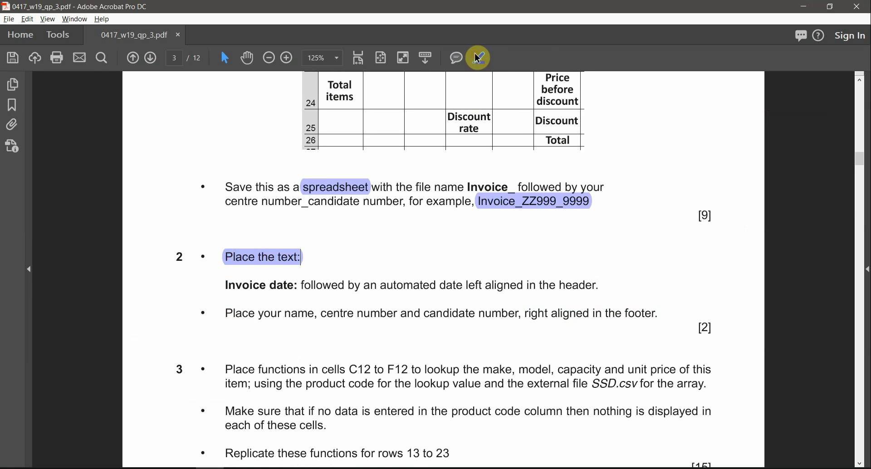
scroll(403, 319, "down", 3)
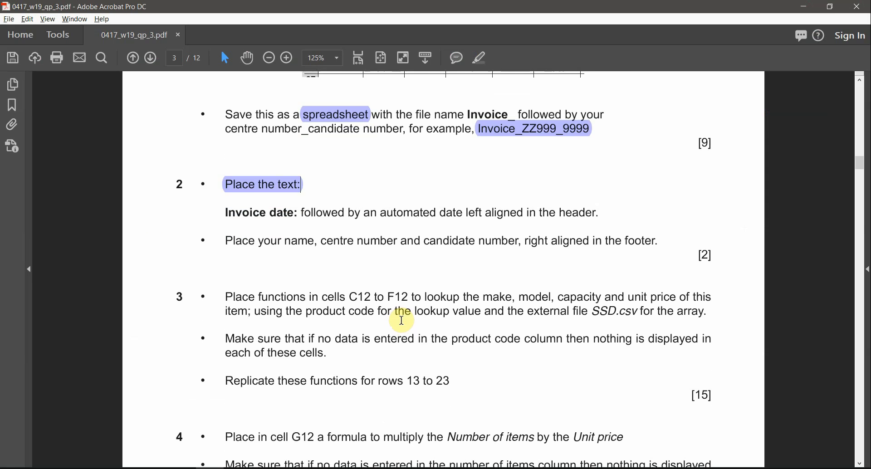
scroll(402, 320, "up", 1)
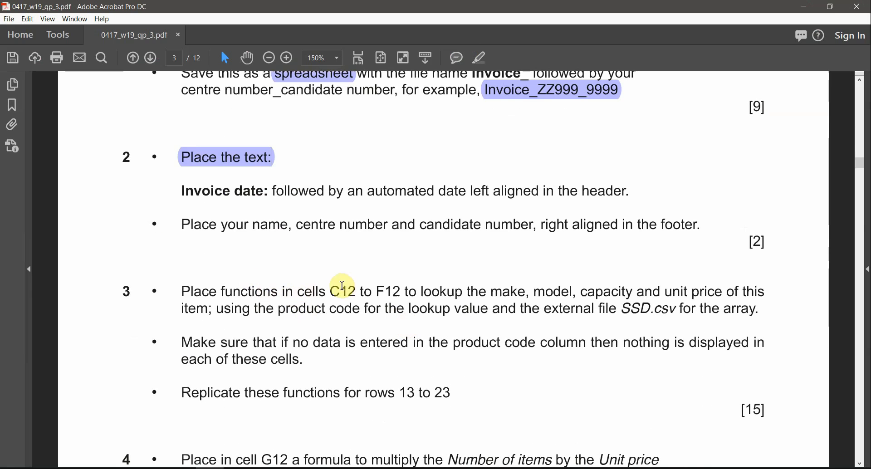
left_click_drag(376, 292, 409, 292)
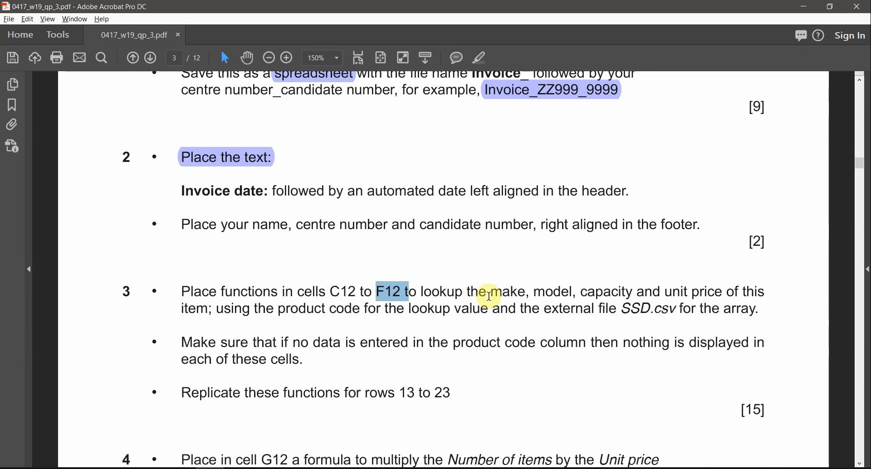
left_click_drag(490, 292, 720, 291)
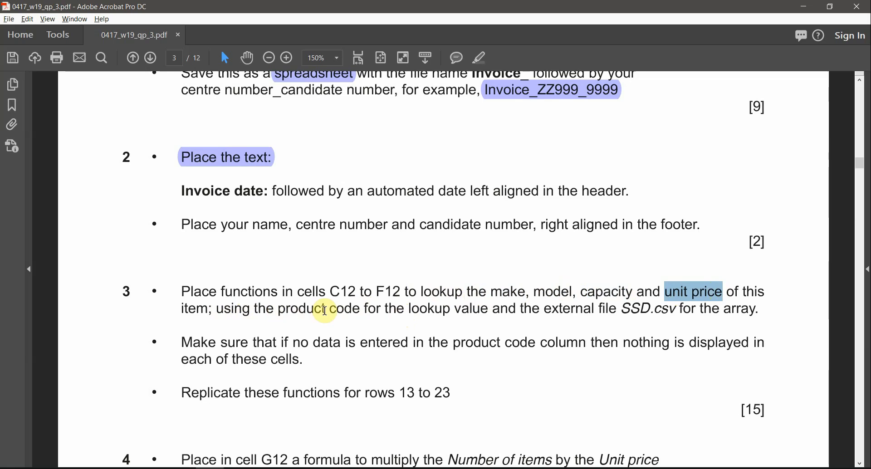
left_click_drag(360, 309, 278, 309)
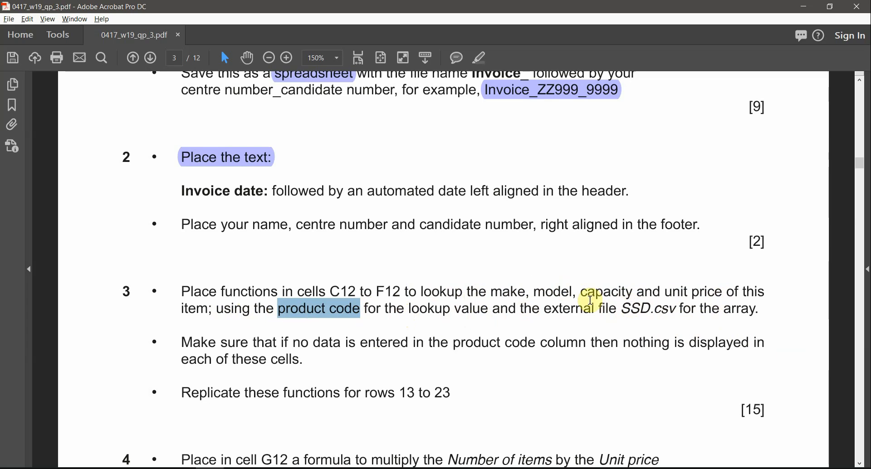
Highlight 'C12 to F12' and 'make, model, capacity and unit price' with the Highlight Text tool
mouse_move(338, 437)
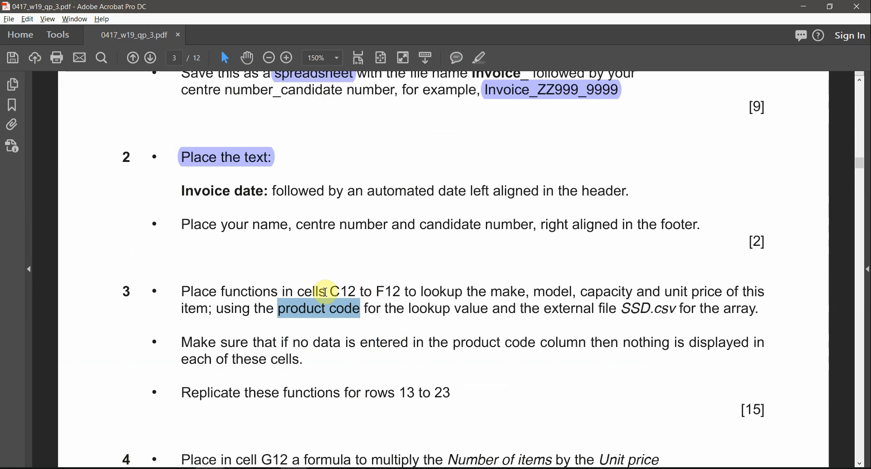
left_click_drag(329, 291, 404, 290)
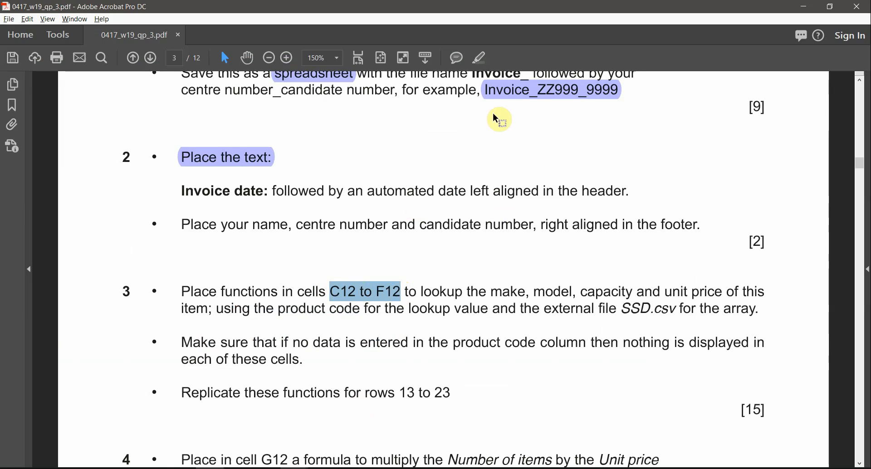
left_click(479, 58)
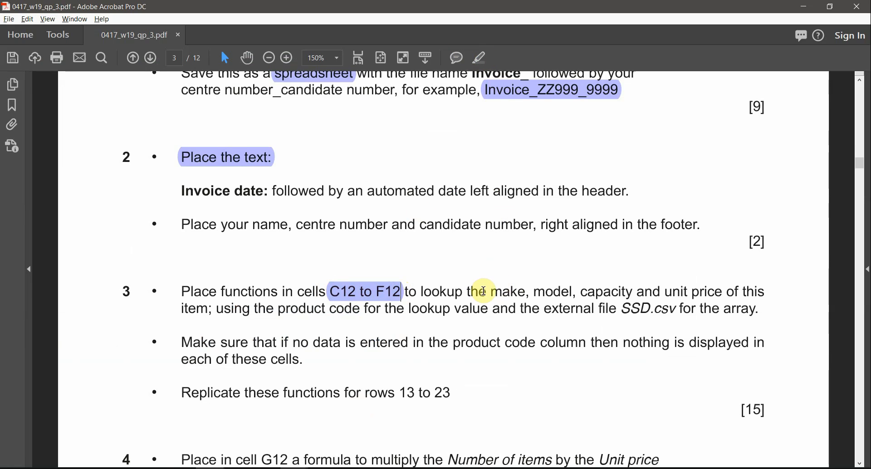
left_click_drag(492, 289, 695, 296)
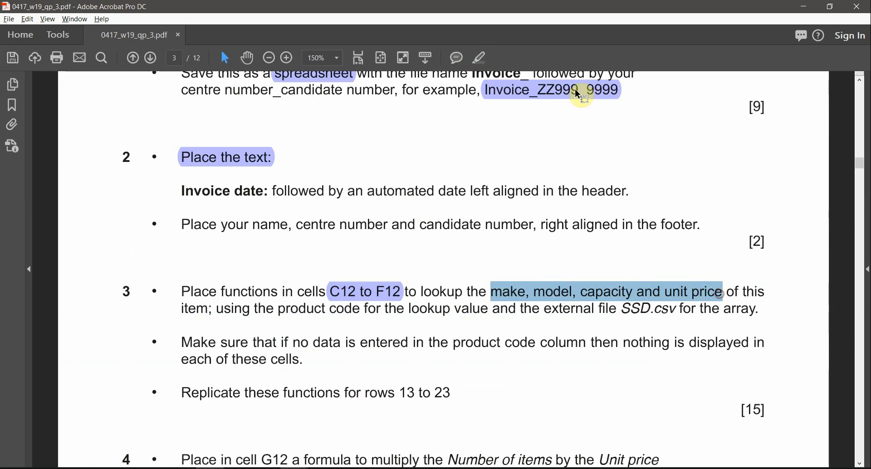
left_click(479, 57)
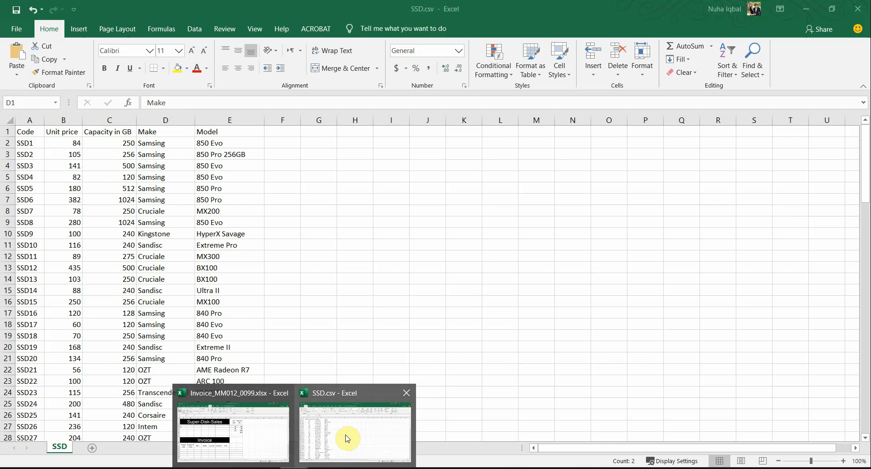
left_click(346, 439)
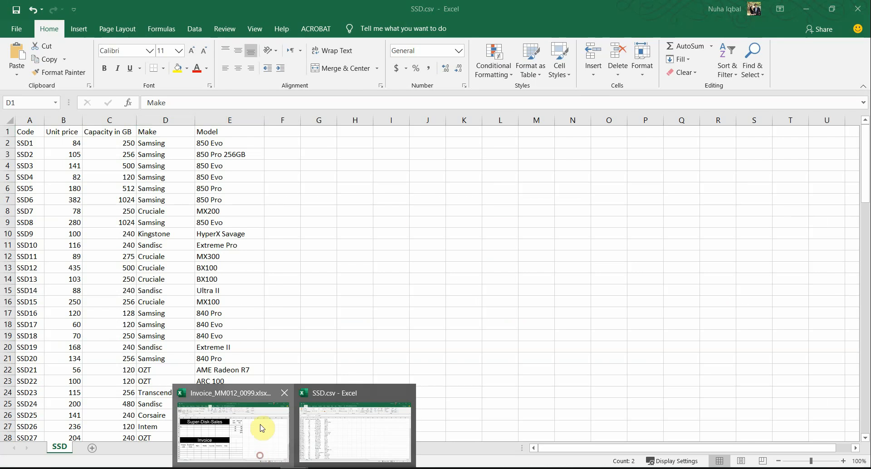
left_click(259, 426)
left_click_drag(317, 9, 272, 74)
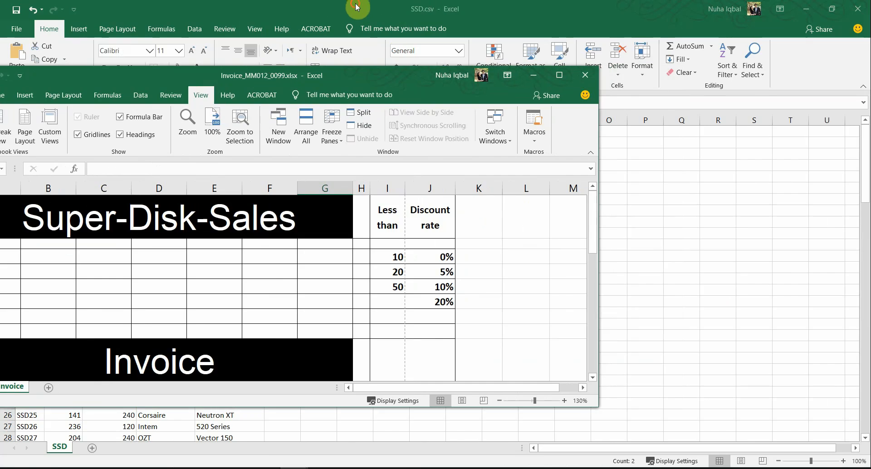
left_click_drag(357, 7, 641, 73)
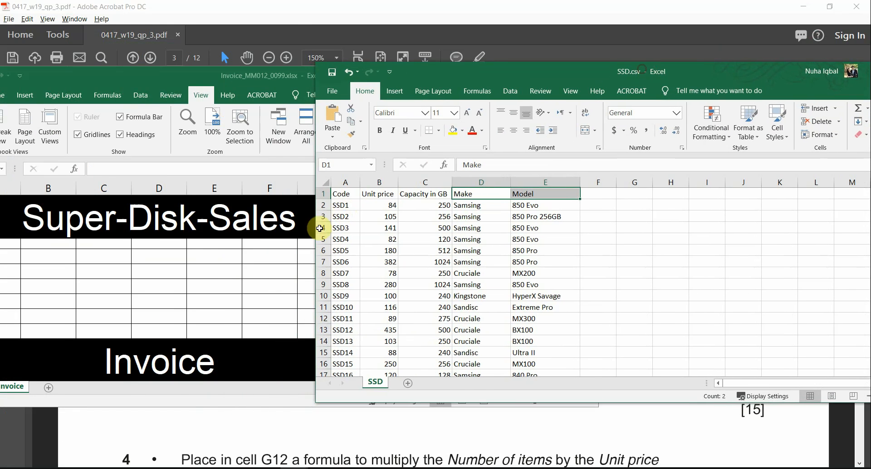
left_click(248, 282)
scroll(248, 285, "down", 2, "ctrl")
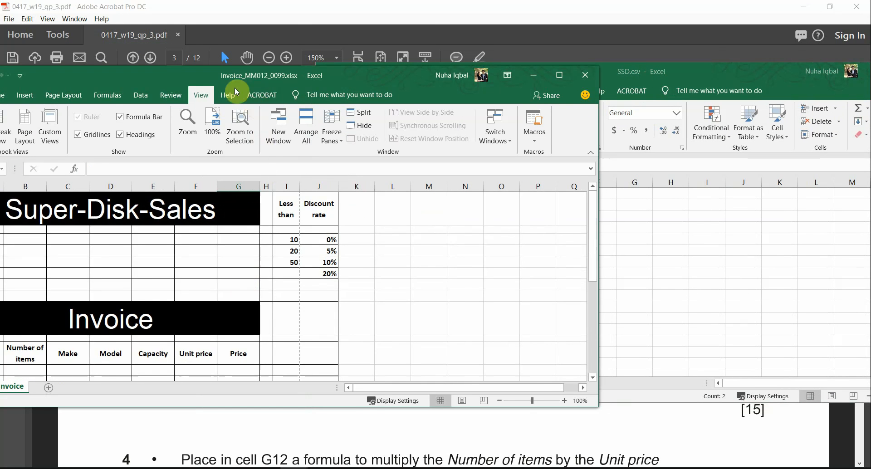
left_click_drag(238, 79, 1, 234)
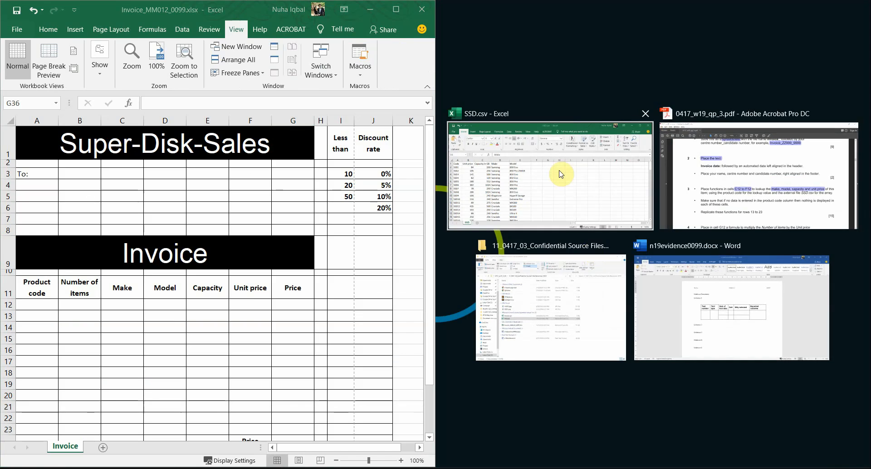
left_click(557, 171)
scroll(299, 272, "down", 1, "ctrl")
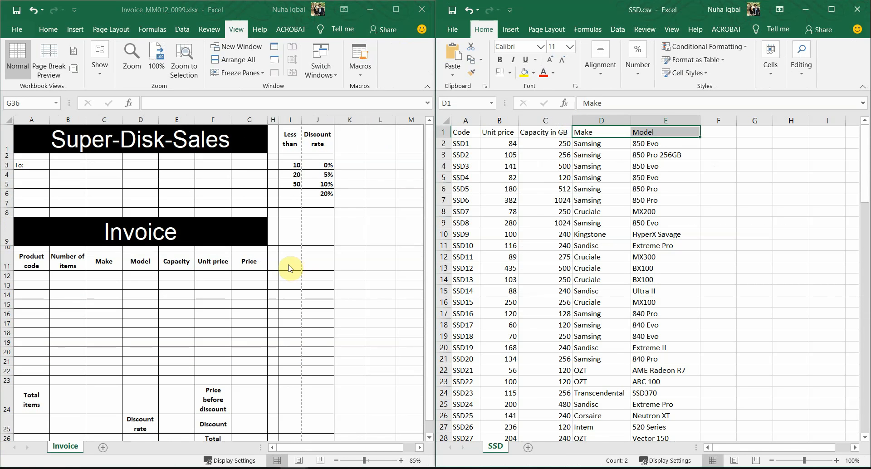
left_click(110, 275)
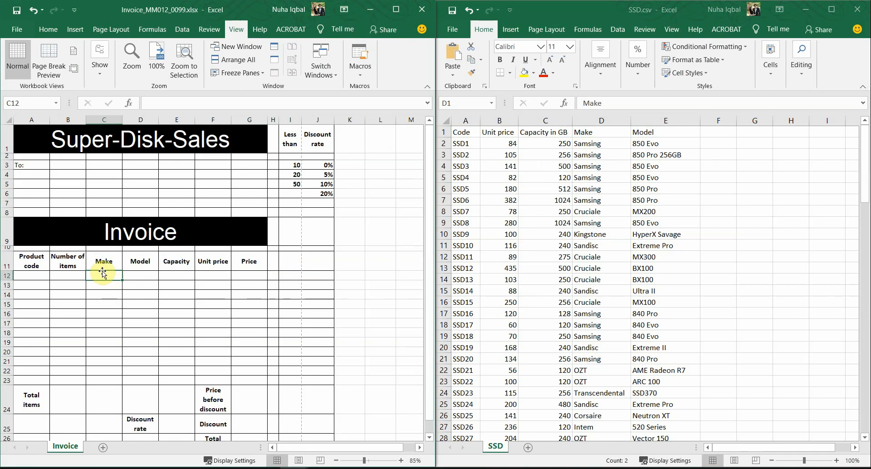
left_click(211, 468)
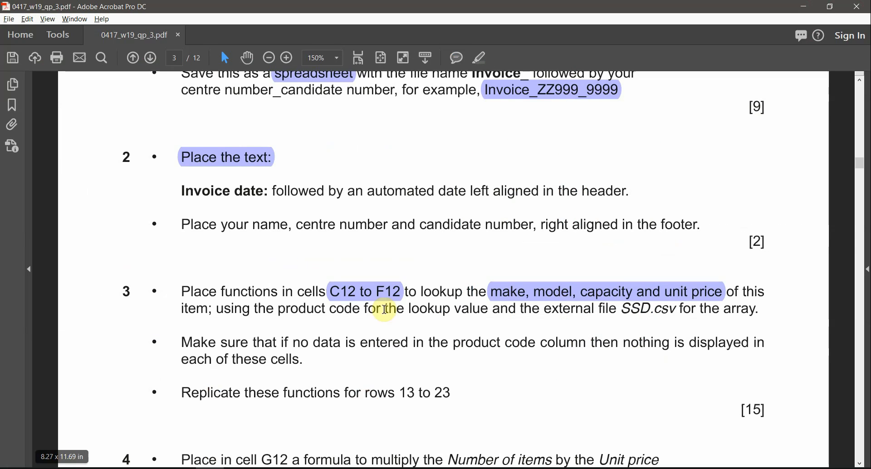
left_click(376, 297)
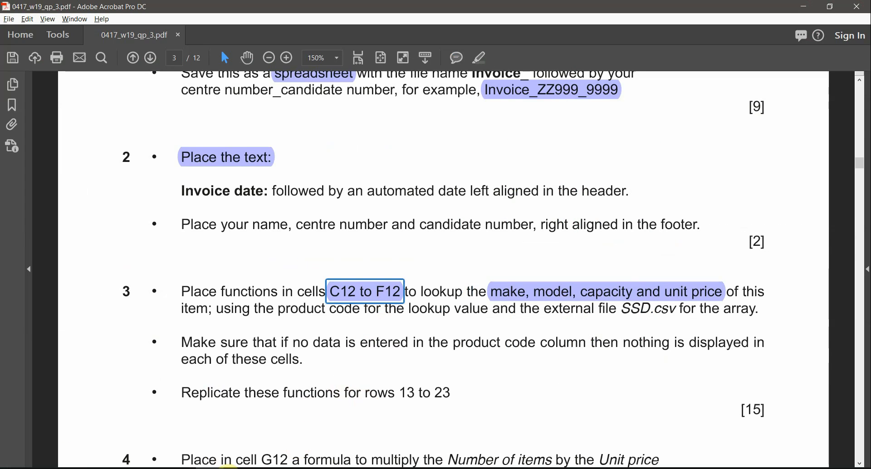
left_click(215, 467)
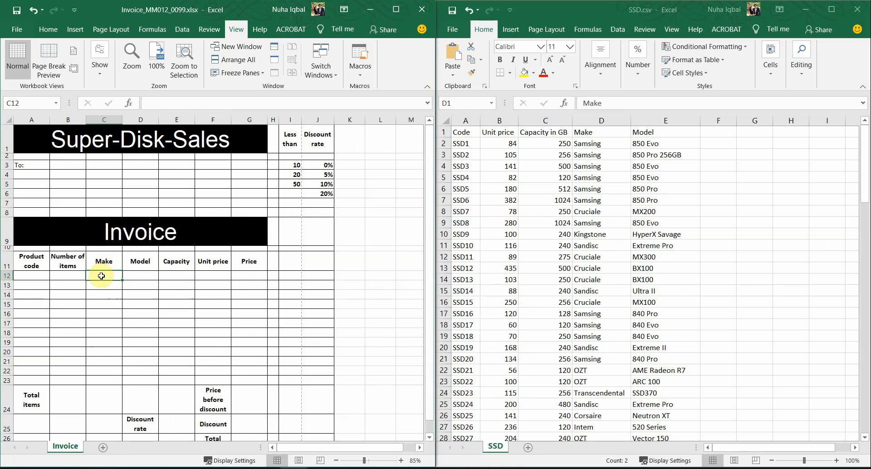
left_click_drag(114, 274, 212, 272)
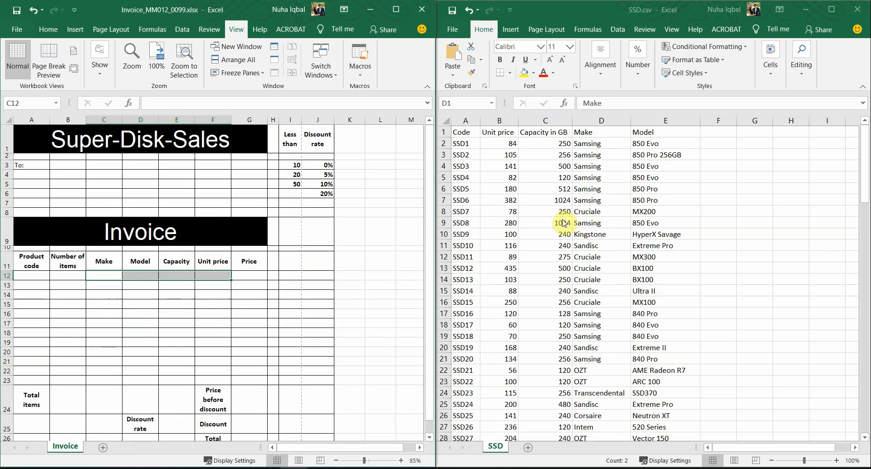
left_click(587, 141)
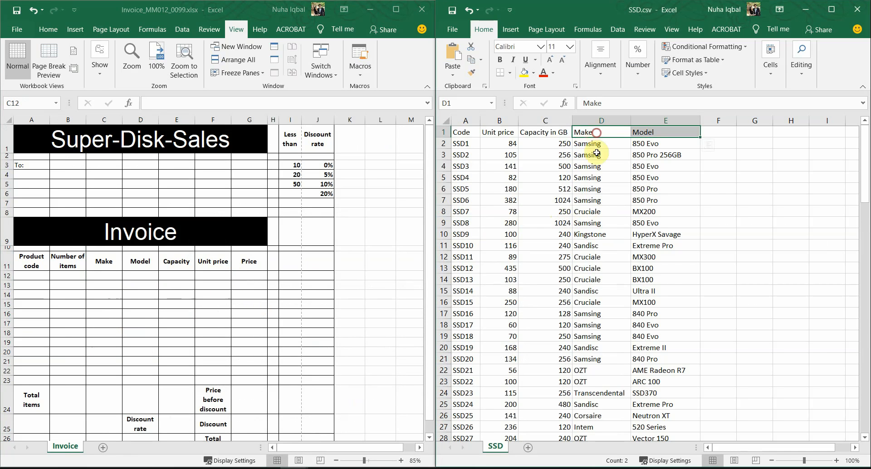
left_click_drag(596, 153, 598, 380)
left_click_drag(645, 134, 653, 324)
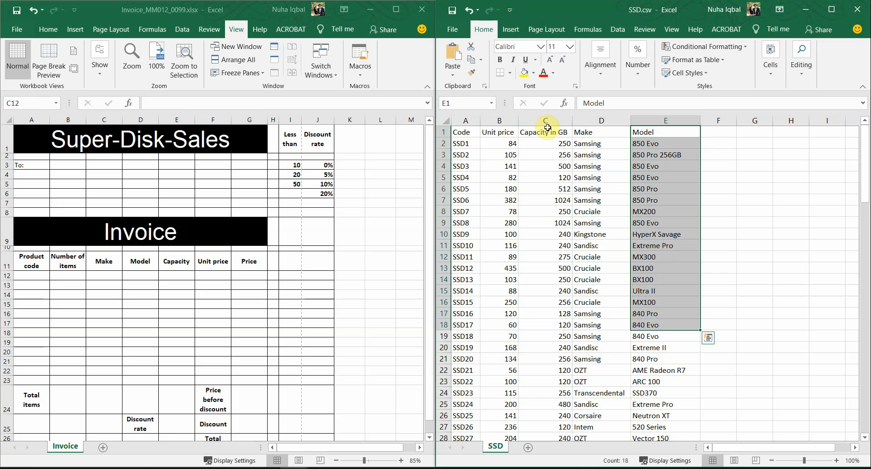
left_click(177, 266)
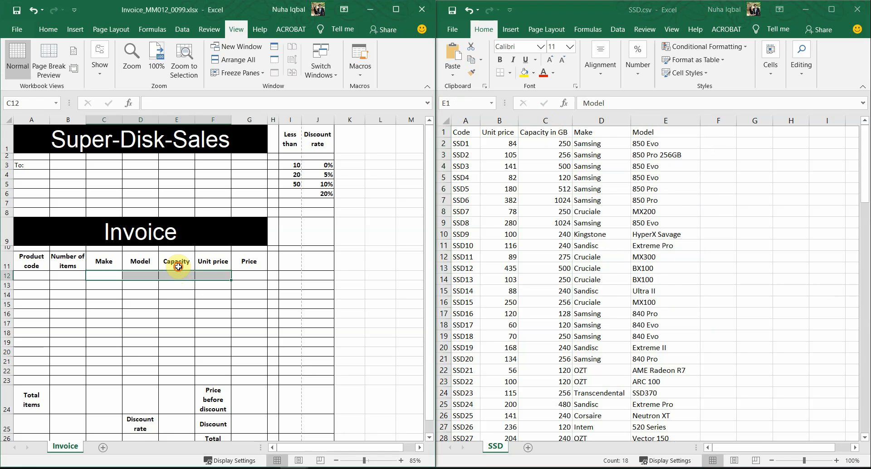
left_click(549, 137)
left_click(549, 137)
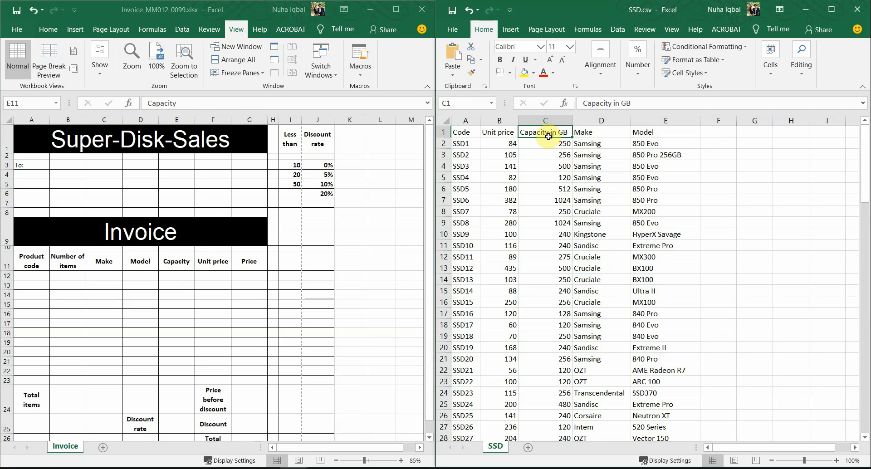
left_click(211, 257)
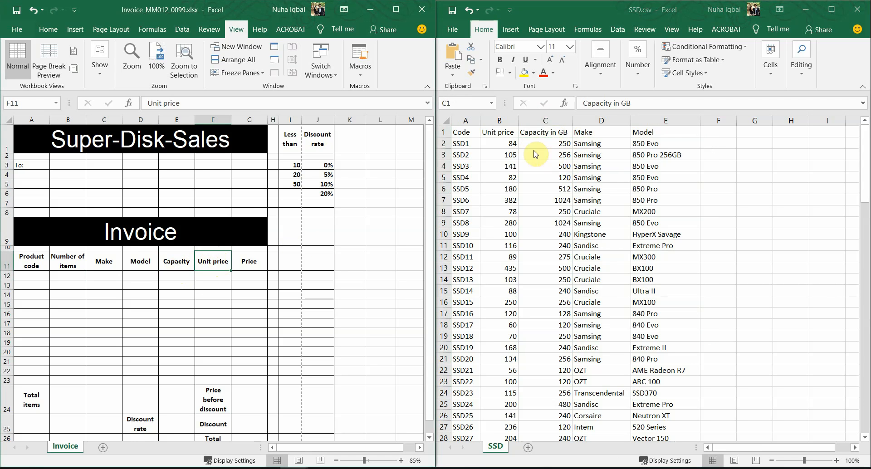
left_click(500, 132)
left_click_drag(502, 135, 503, 200)
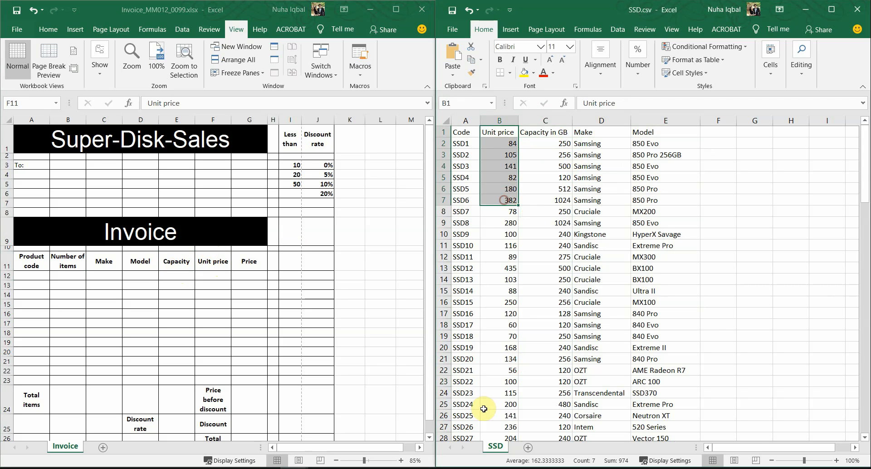
left_click(104, 274)
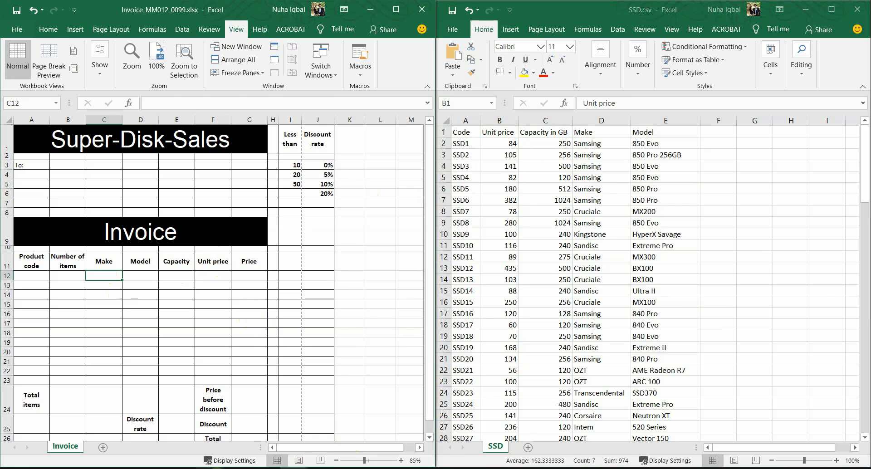
left_click(210, 468)
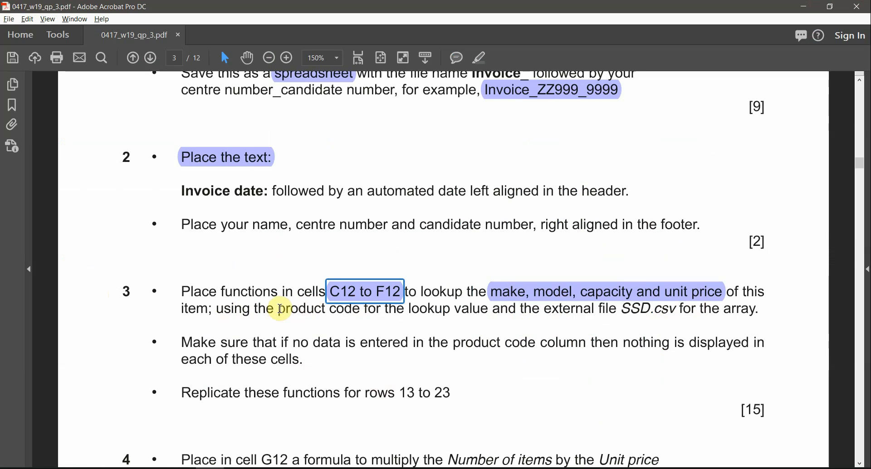
Mark 'product code' and the blank-product-code requirement in question 3, then bring up SSD.csv
left_click_drag(278, 309, 360, 310)
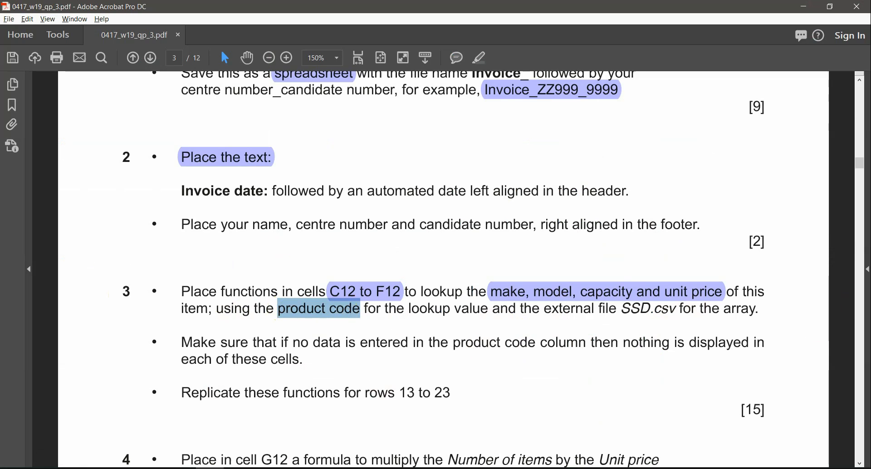
left_click(238, 468)
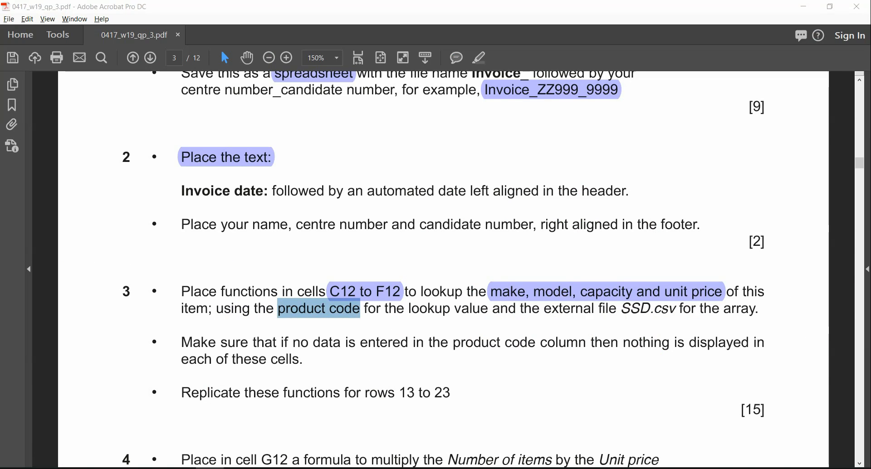
left_click(382, 308)
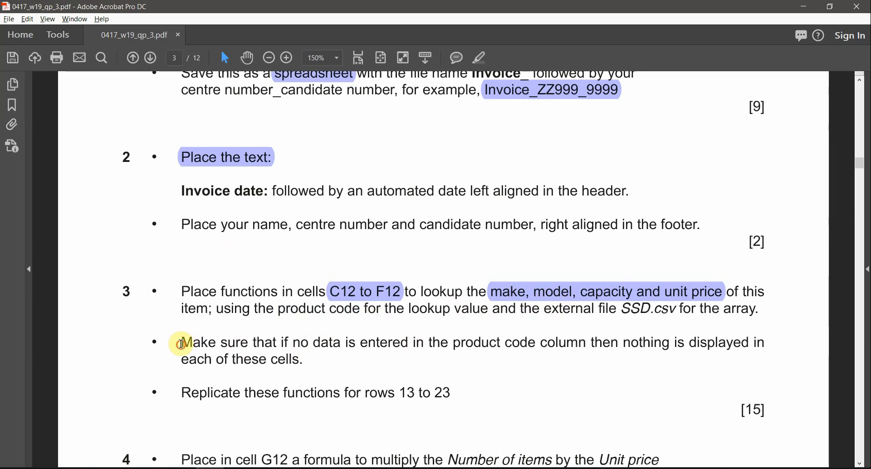
left_click_drag(182, 344, 281, 363)
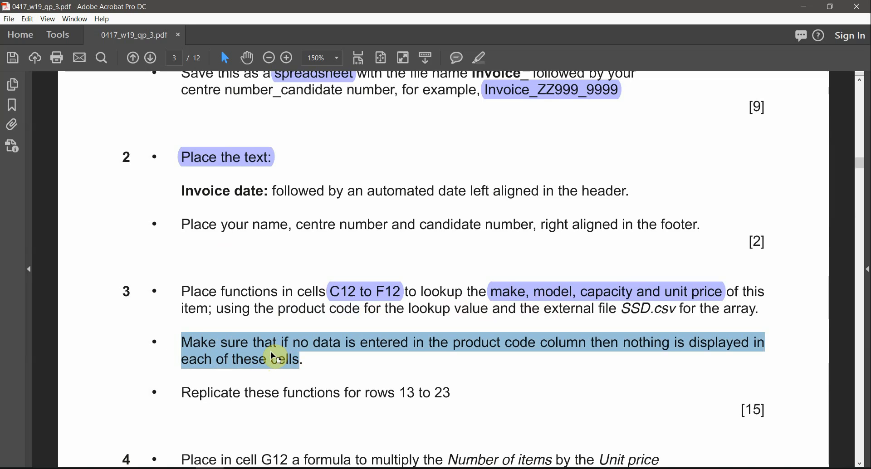
double_click(486, 351)
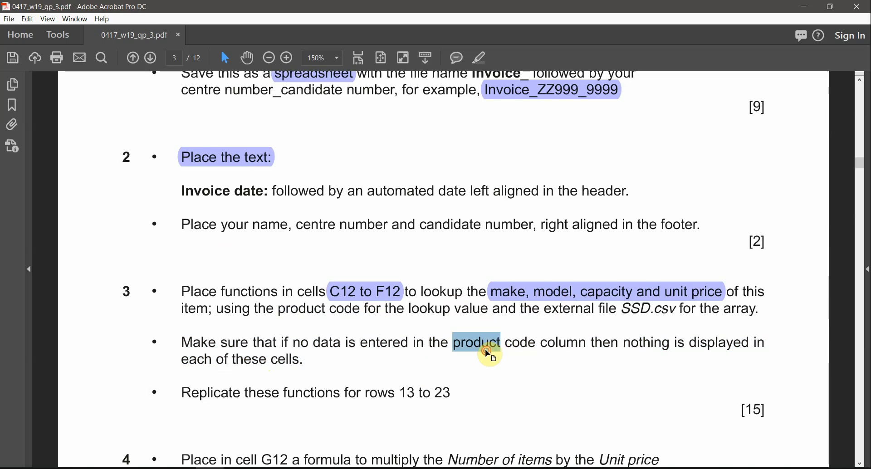
left_click(289, 468)
left_click(301, 458)
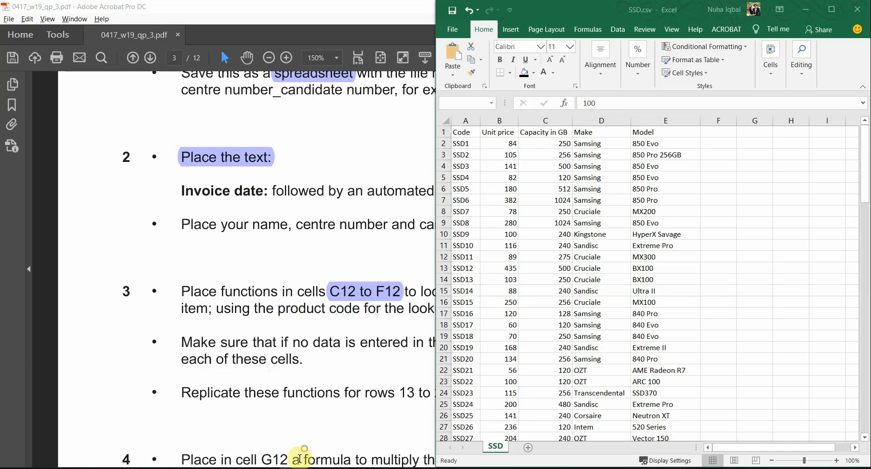
left_click(300, 468)
left_click(267, 452)
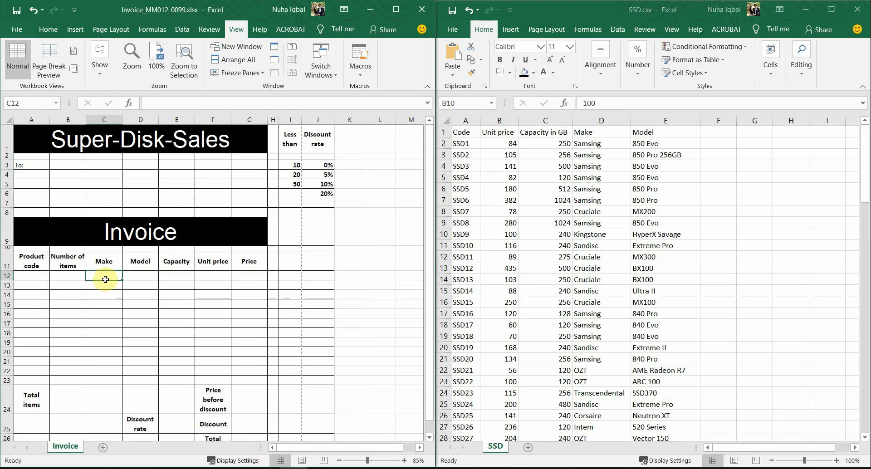
left_click(34, 280)
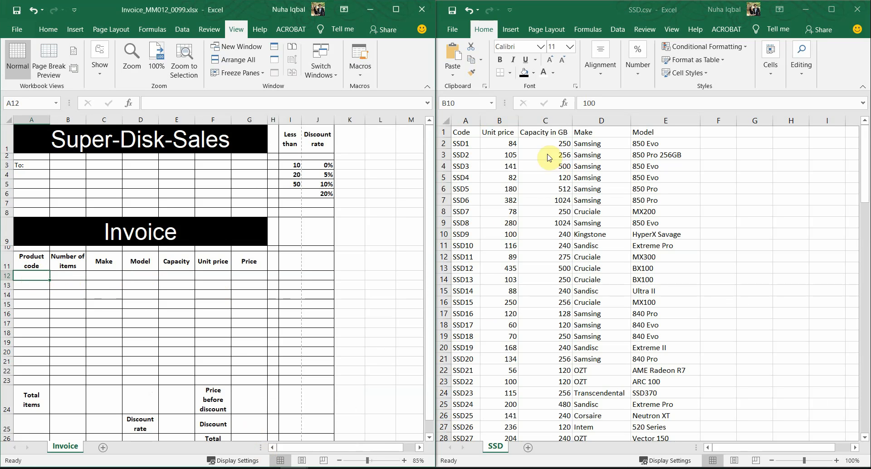
left_click_drag(463, 144, 462, 343)
left_click(115, 287)
left_click_drag(112, 275, 216, 274)
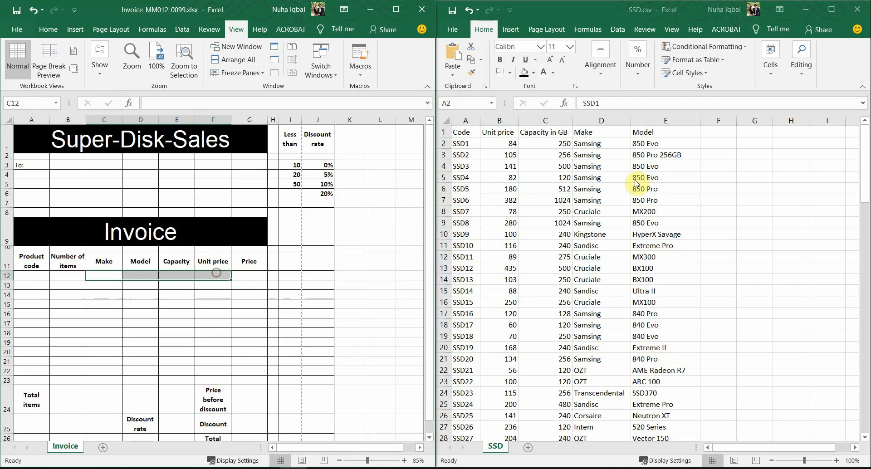
left_click(607, 161)
left_click_drag(526, 164, 652, 166)
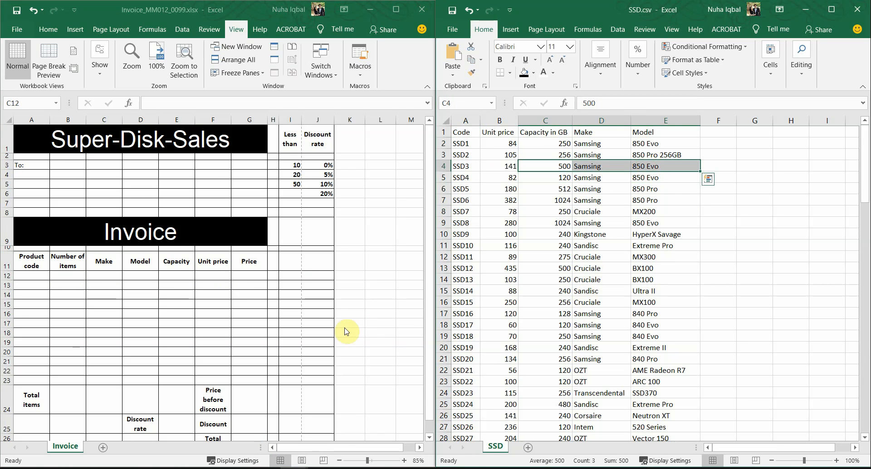
Select A12, then mark task 3's product-code wording, 'then nothing is' and 'these cells' in the paper
left_click(35, 275)
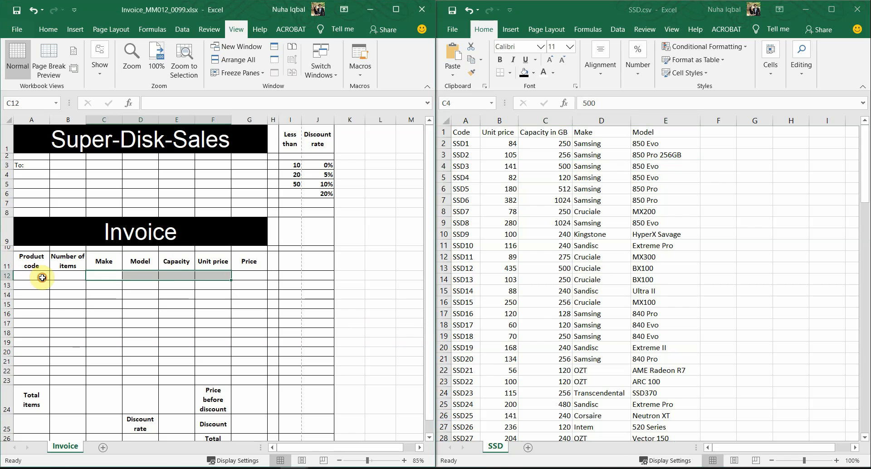
left_click(219, 468)
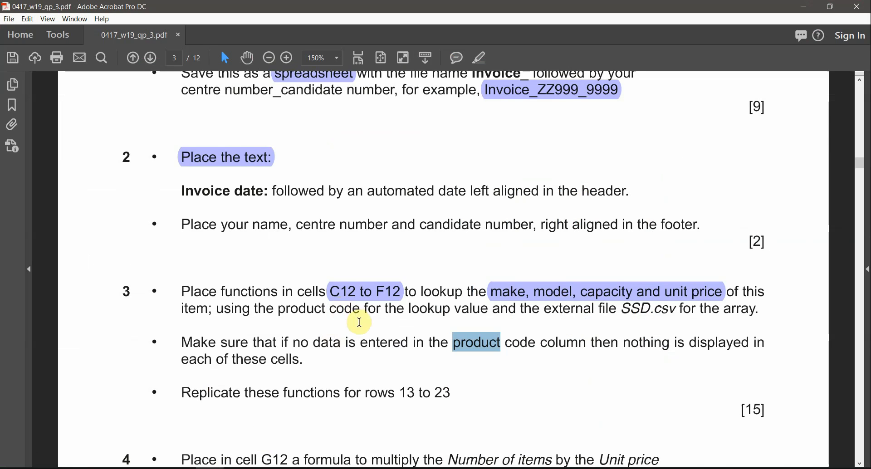
left_click_drag(311, 346, 510, 357)
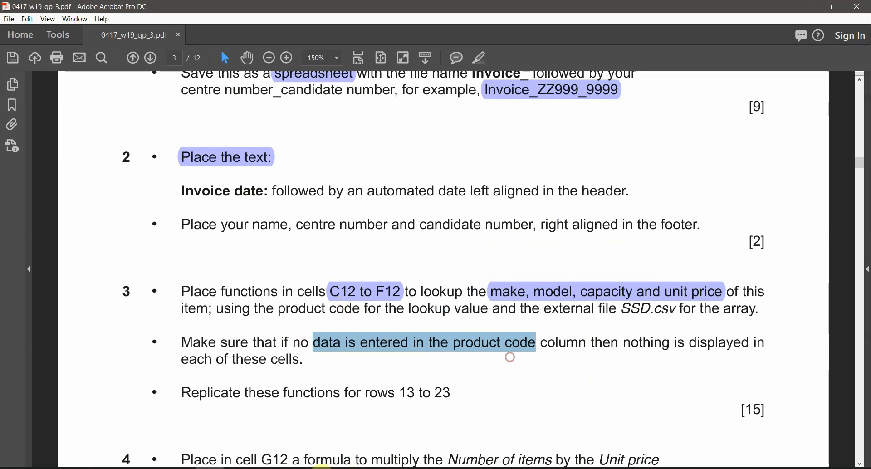
left_click(293, 467)
left_click(259, 447)
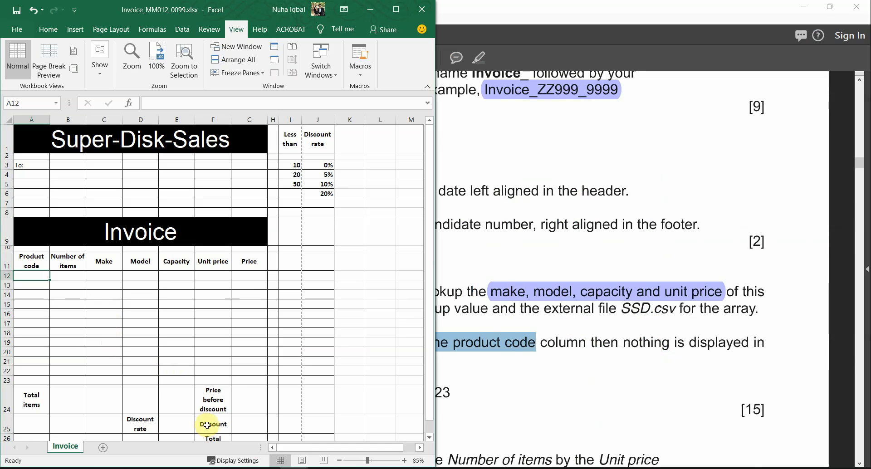
left_click(215, 467)
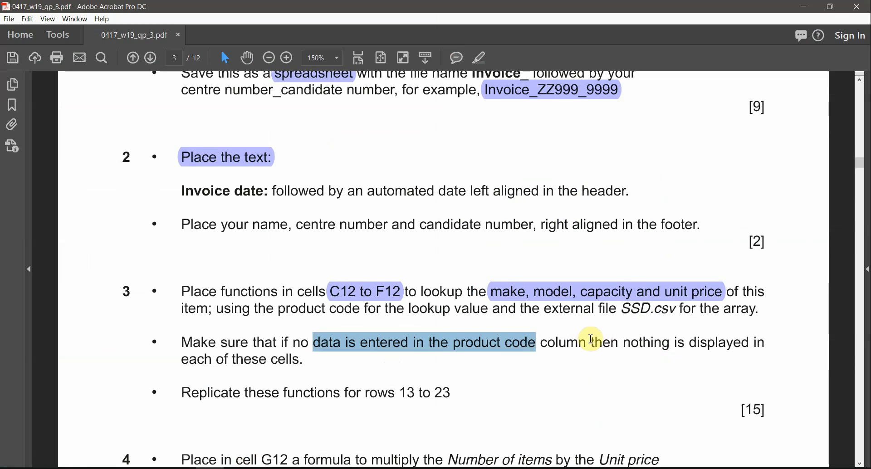
left_click_drag(591, 342, 683, 344)
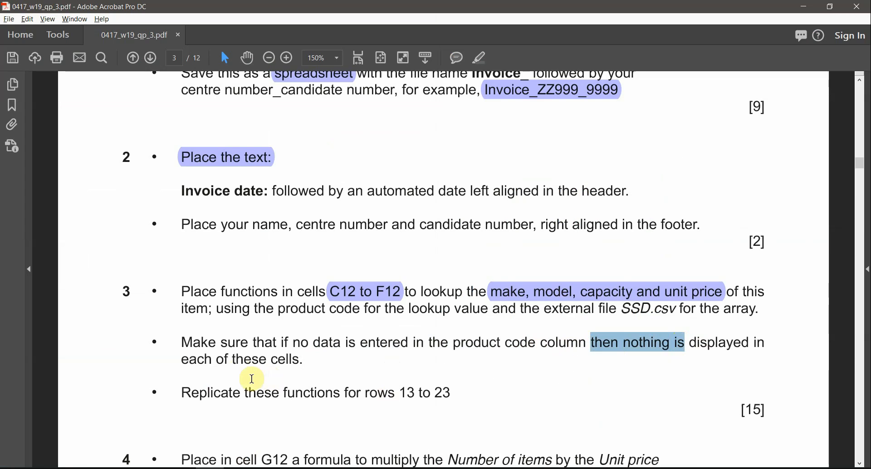
left_click_drag(229, 359, 299, 360)
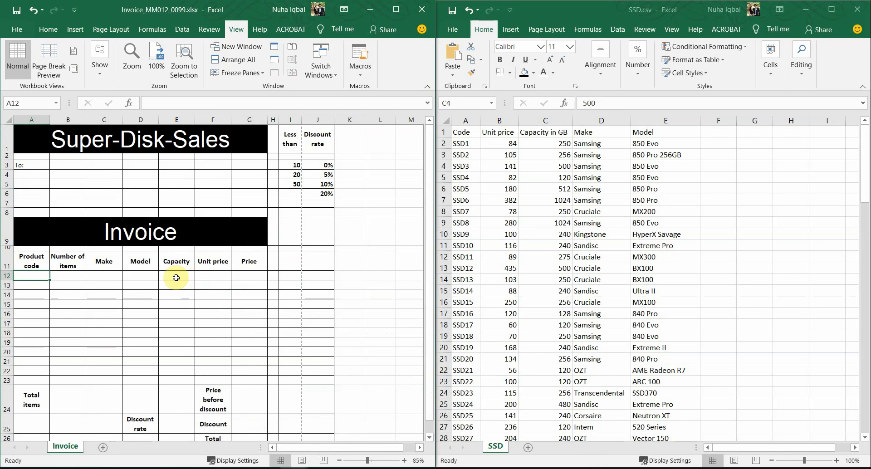
Check cells E12:F15 and C15, reread the lookup and blank-code bullets, then bring the Invoice workbook forward
left_click_drag(175, 276, 223, 305)
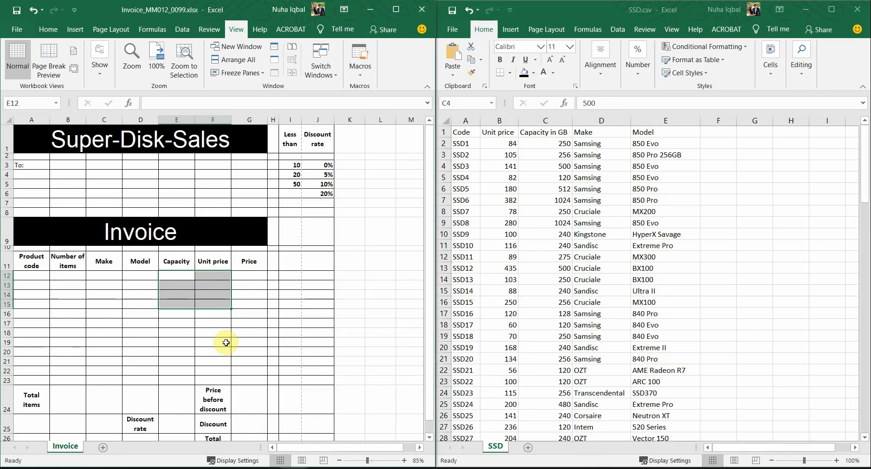
left_click(164, 315)
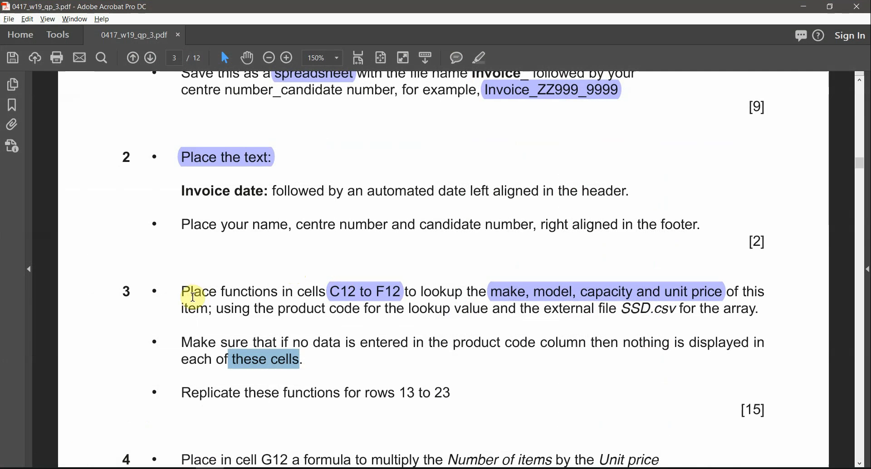
left_click_drag(182, 291, 671, 317)
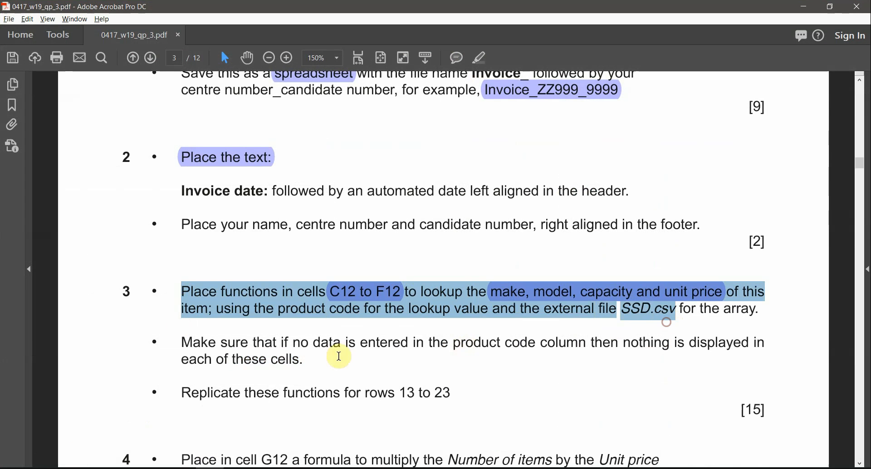
left_click_drag(182, 342, 303, 367)
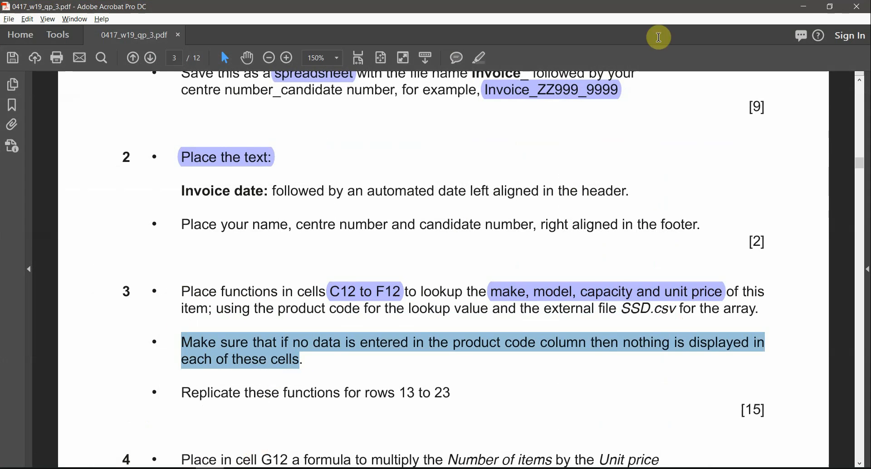
left_click(810, 11)
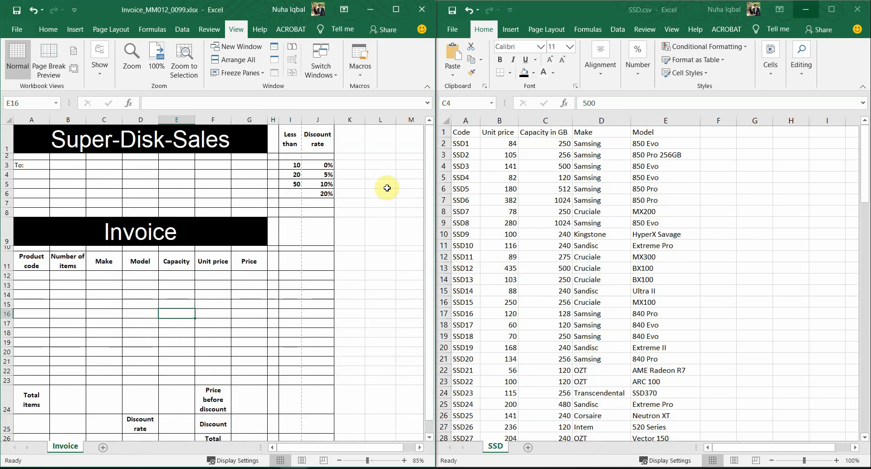
left_click(114, 302)
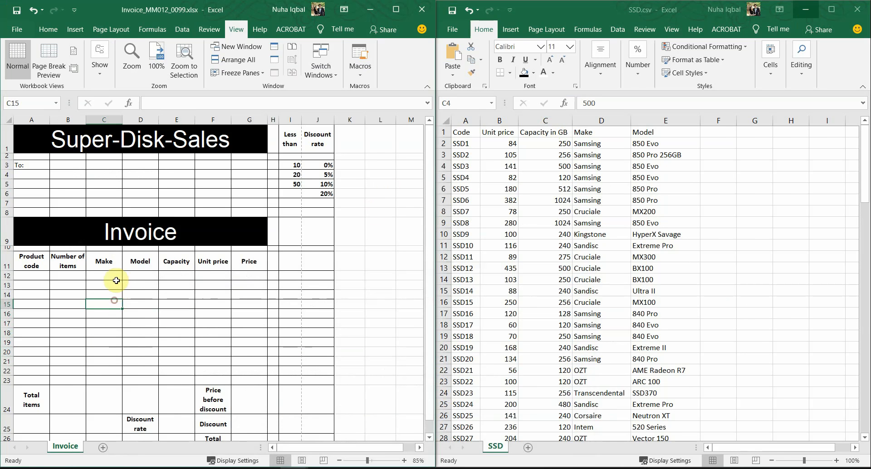
left_click(221, 468)
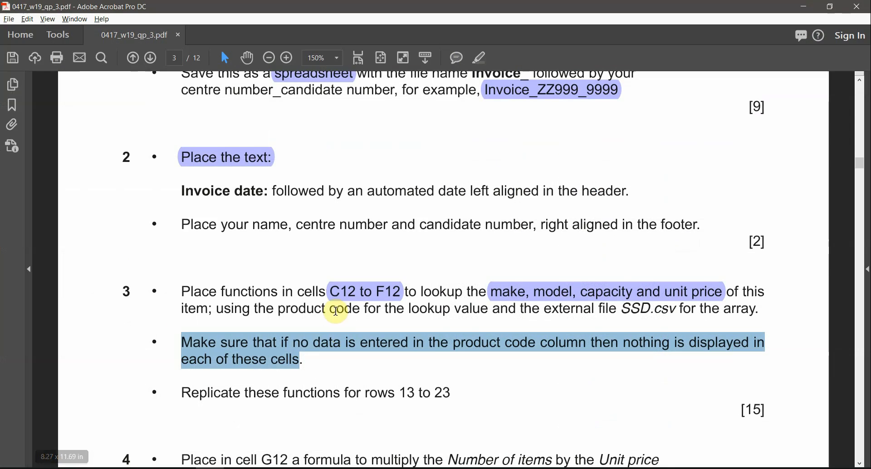
key("alt+Tab")
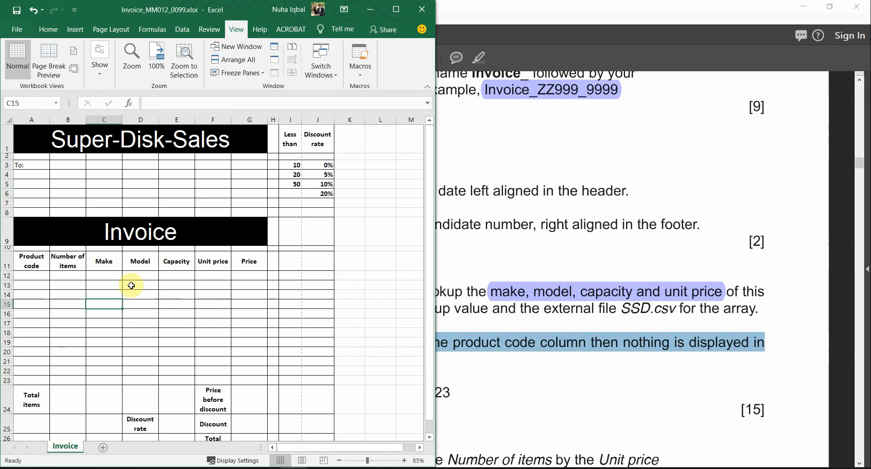
Try an = reference in C12 to SSD.csv columns C, D and E, then cancel it
left_click(108, 277)
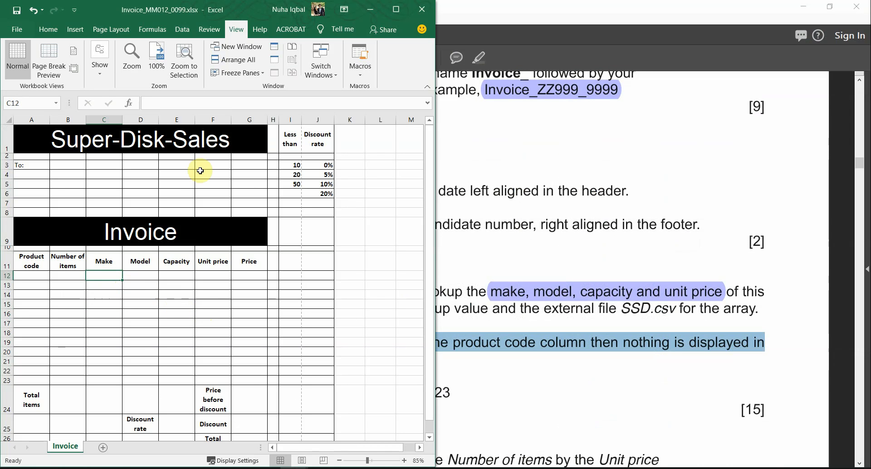
type("=")
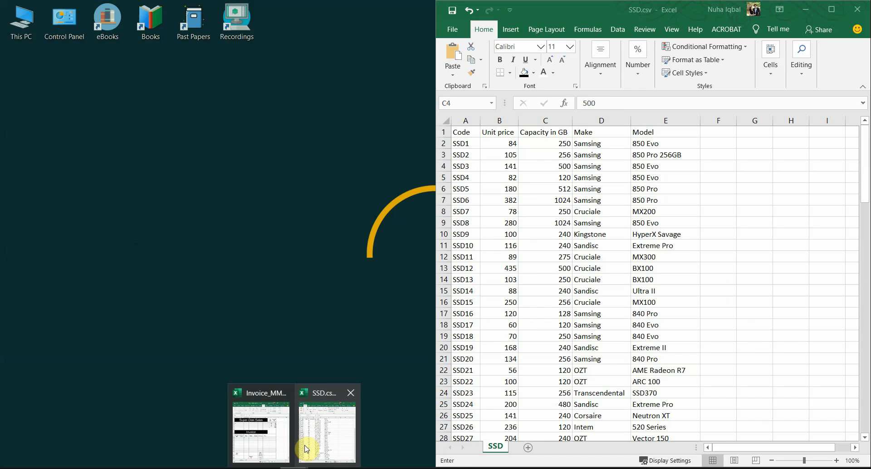
left_click(302, 449)
left_click(551, 120)
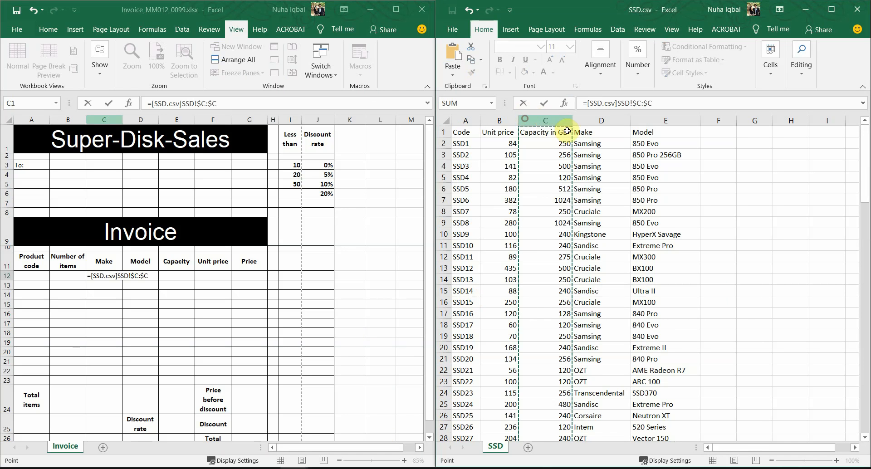
left_click(594, 120)
left_click(662, 117)
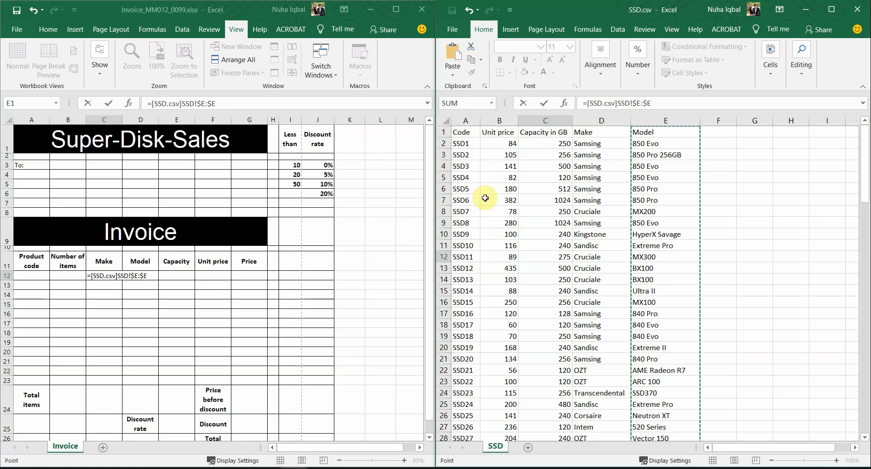
key("Escape")
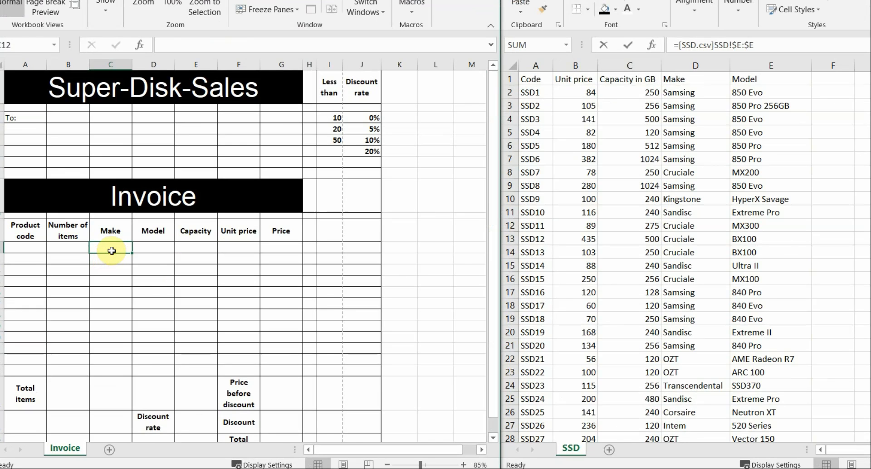
In C12, start a VLOOKUP on A12 over the SSD.csv range A2:D106
type("=vl")
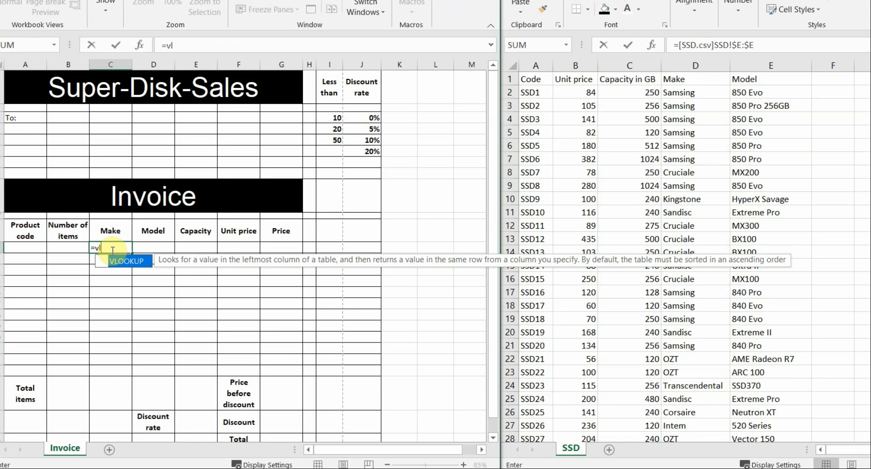
double_click(120, 262)
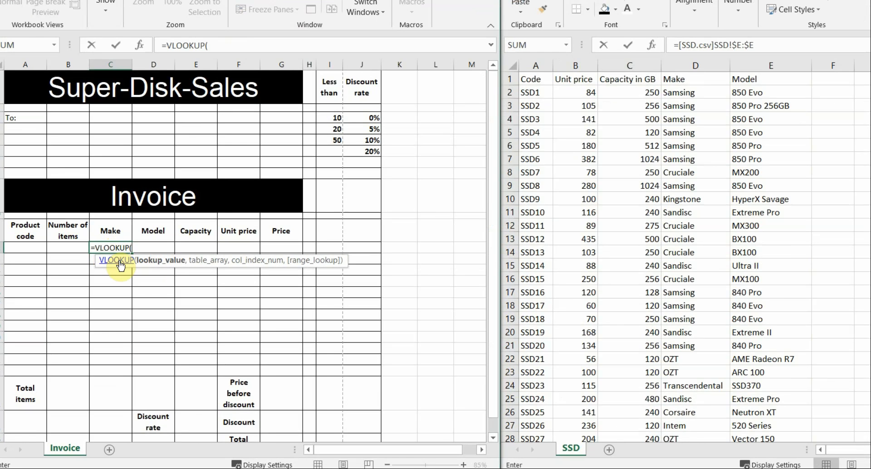
left_click(24, 249)
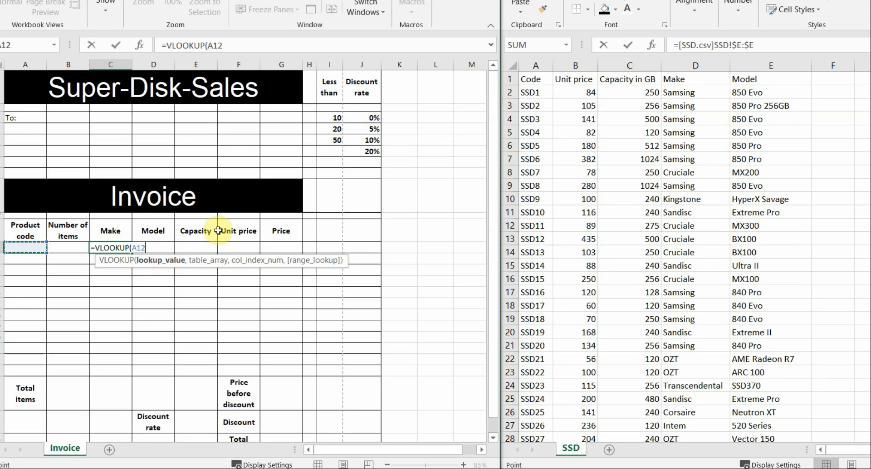
type(",")
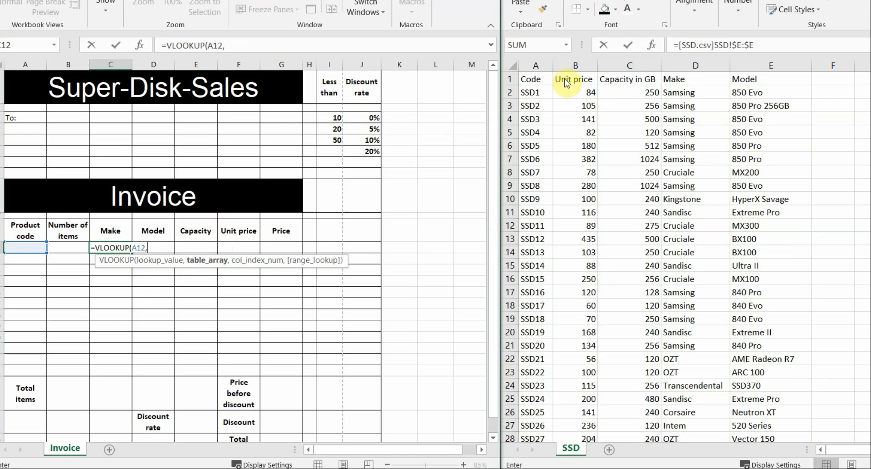
left_click(529, 88)
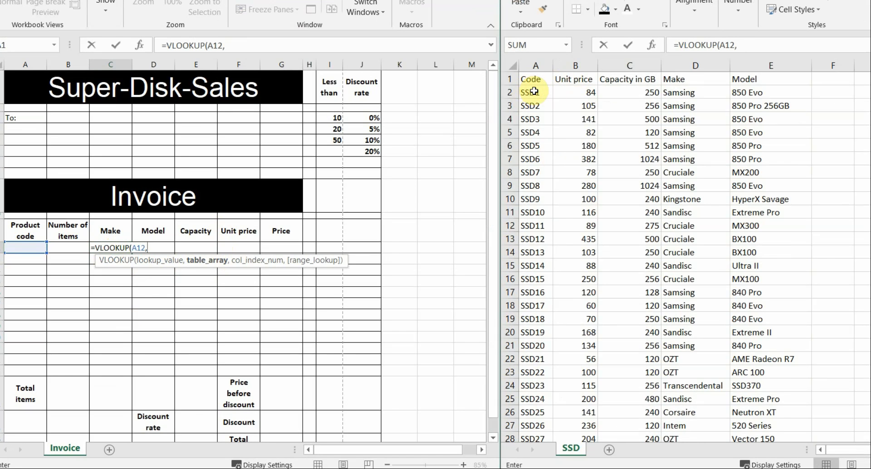
left_click(535, 94)
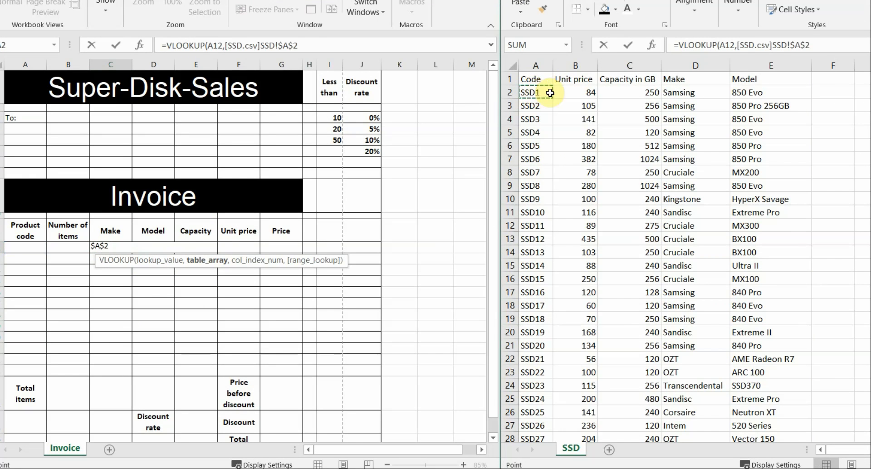
left_click_drag(549, 93, 674, 94)
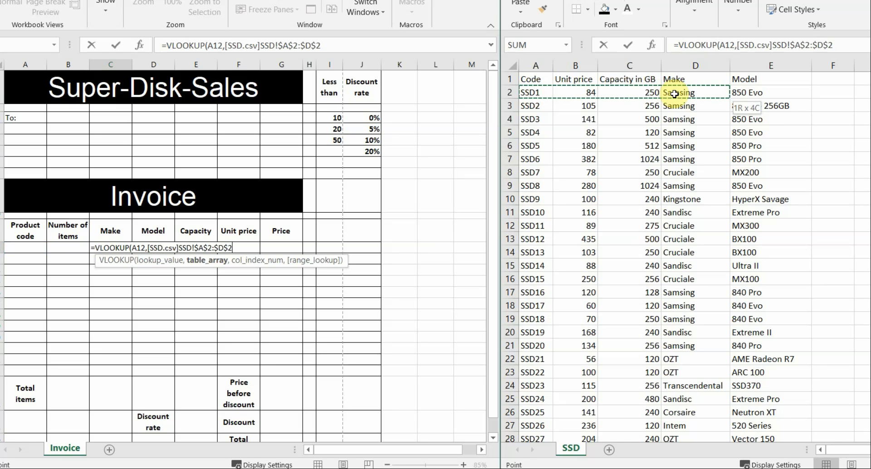
left_click_drag(675, 94, 714, 413)
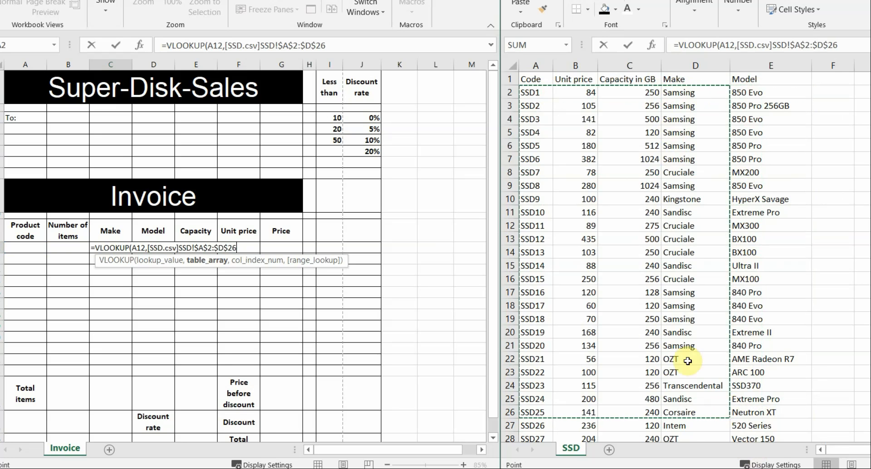
left_click_drag(729, 418, 702, 399)
Finish the C12 lookup with column 4 and an exact FALSE match, and commit it
scroll(681, 386, "up", 20)
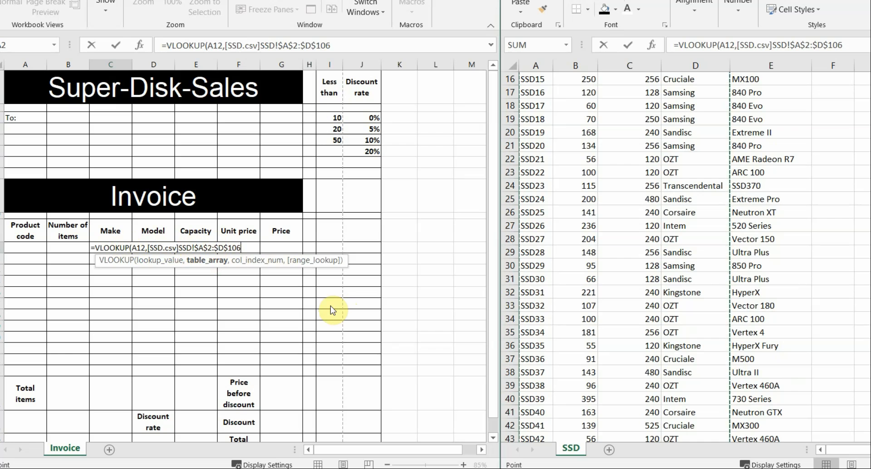
type(",")
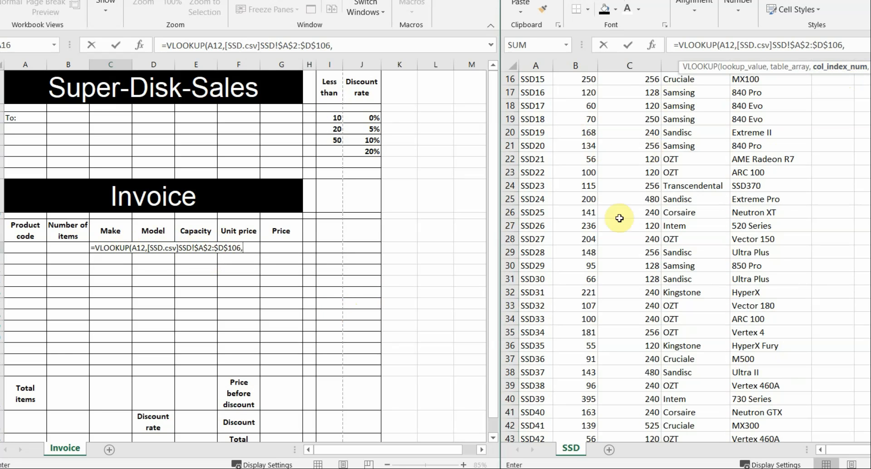
scroll(646, 190, "up", 5)
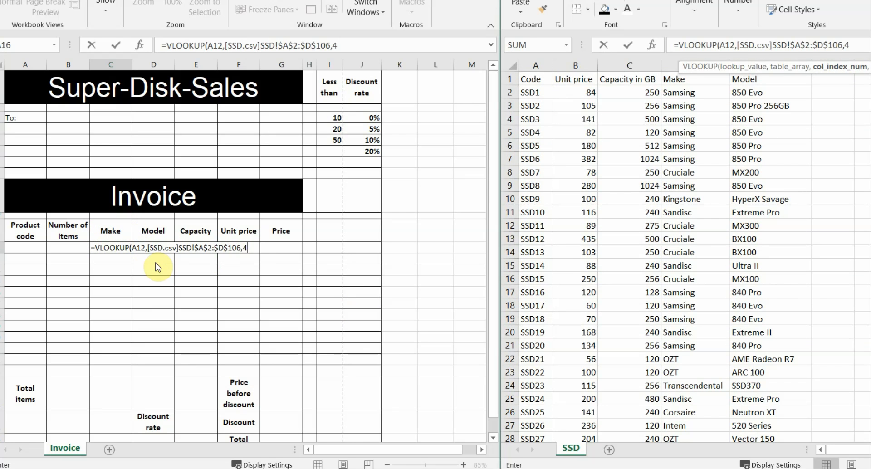
type(",")
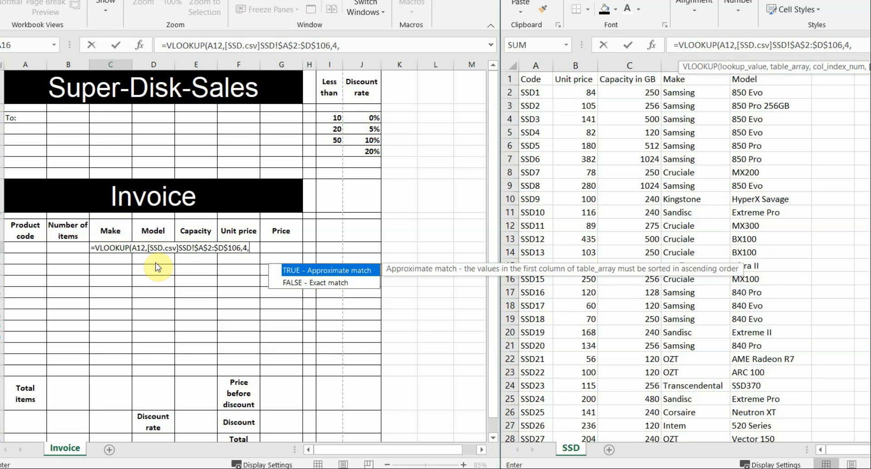
double_click(295, 283)
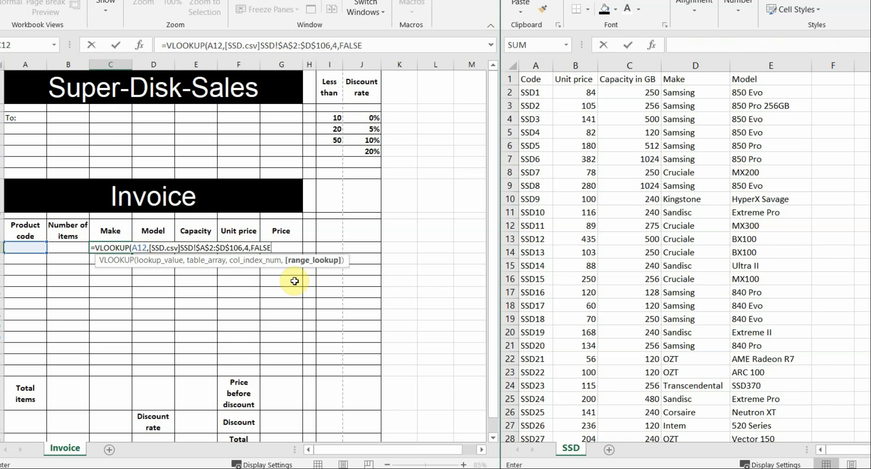
key("Return")
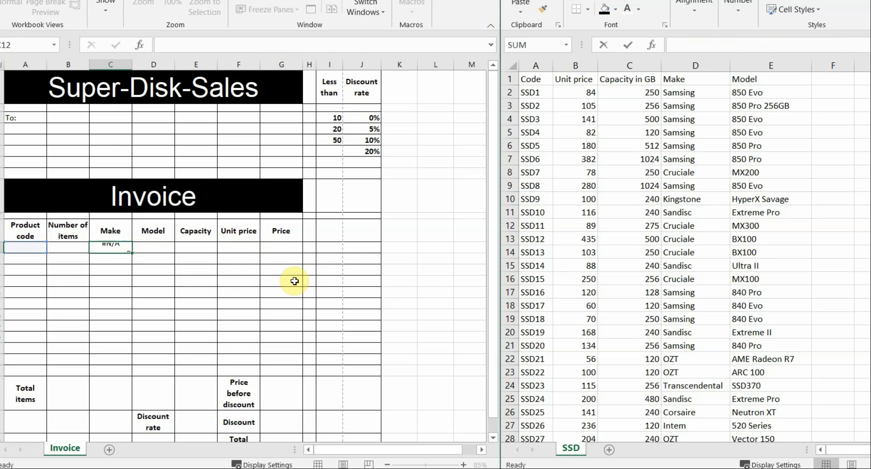
left_click(107, 248)
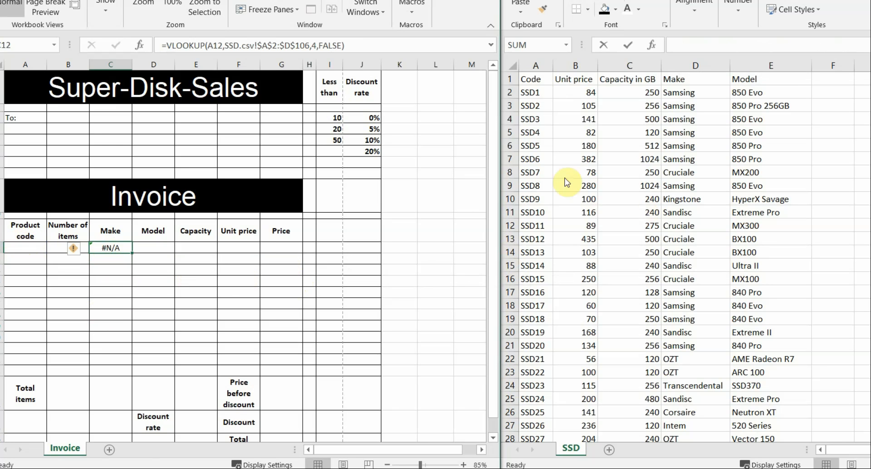
left_click(537, 186)
key("ctrl+c")
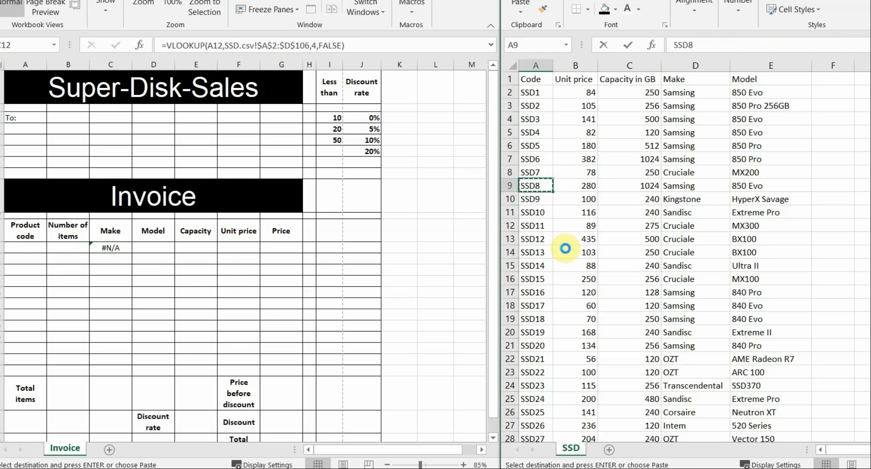
left_click(35, 248)
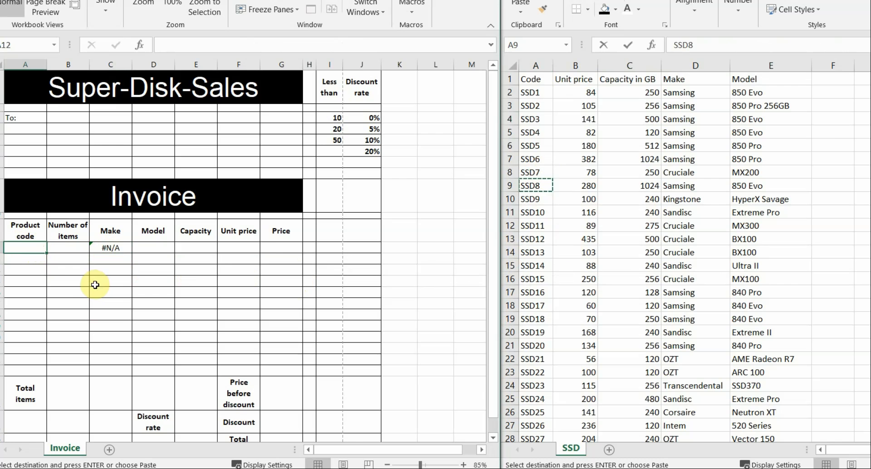
key("ctrl+v")
left_click(118, 248)
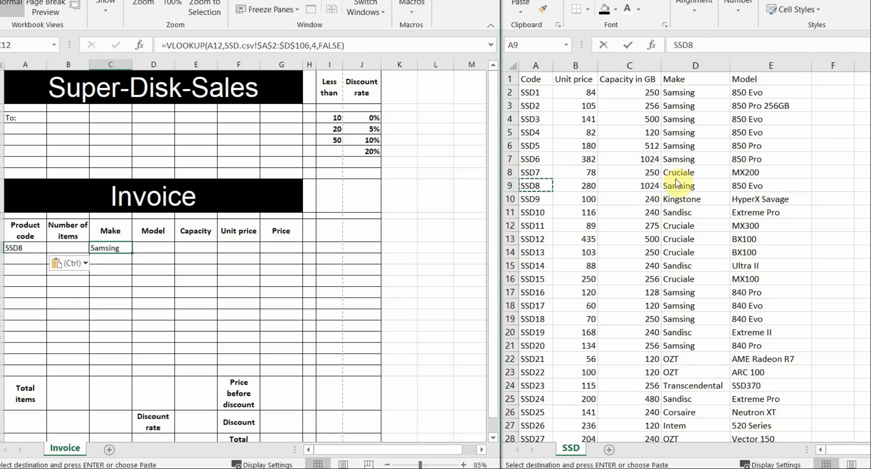
left_click(539, 173)
key("ctrl+c")
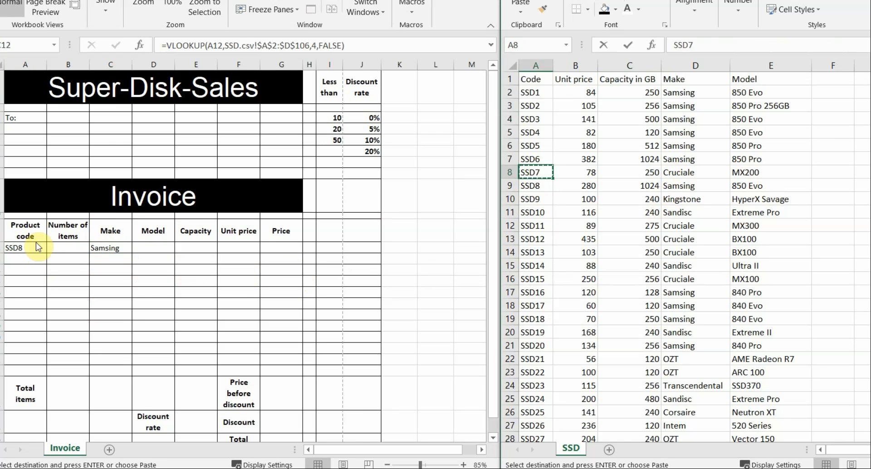
left_click(32, 251)
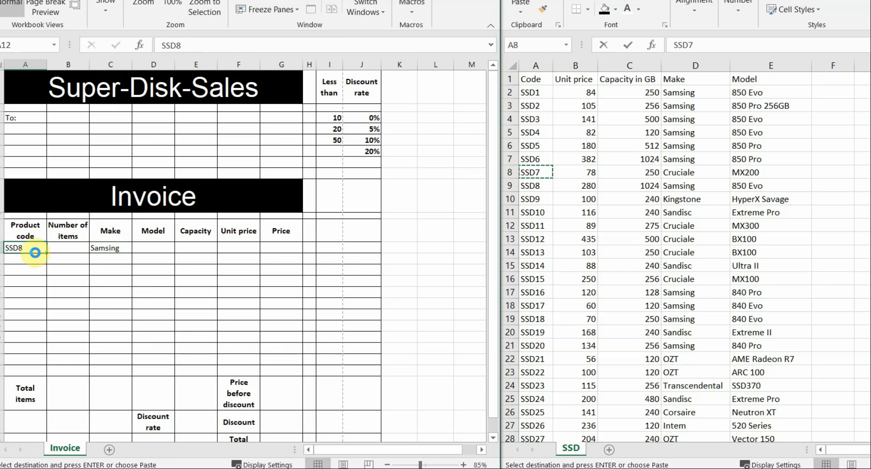
key("ctrl+v")
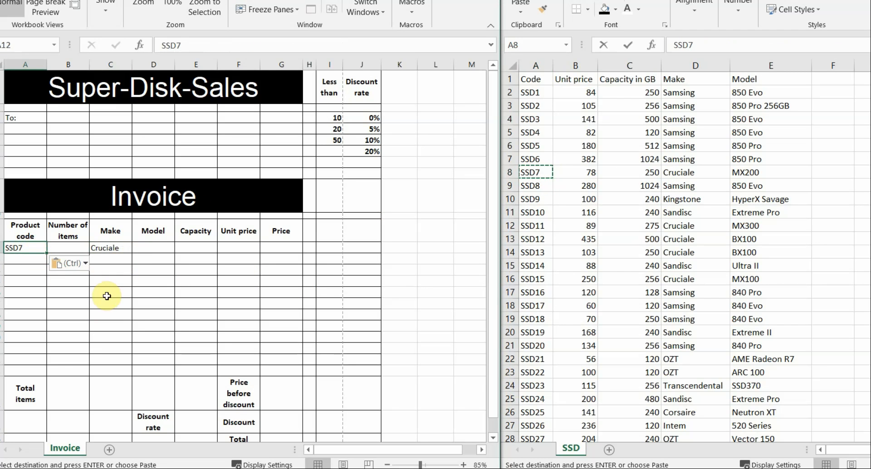
left_click(146, 293)
left_click(18, 247)
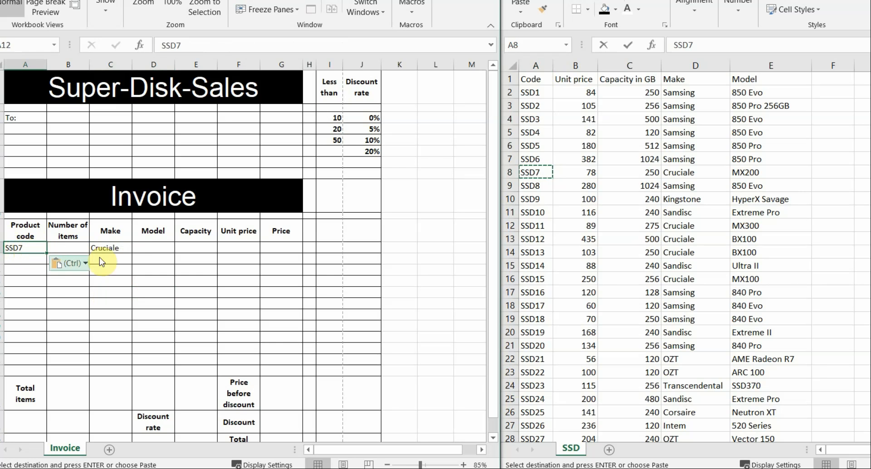
Reread the PDF requirement that blank product codes show nothing, then clear A12's product code
key("alt+Tab")
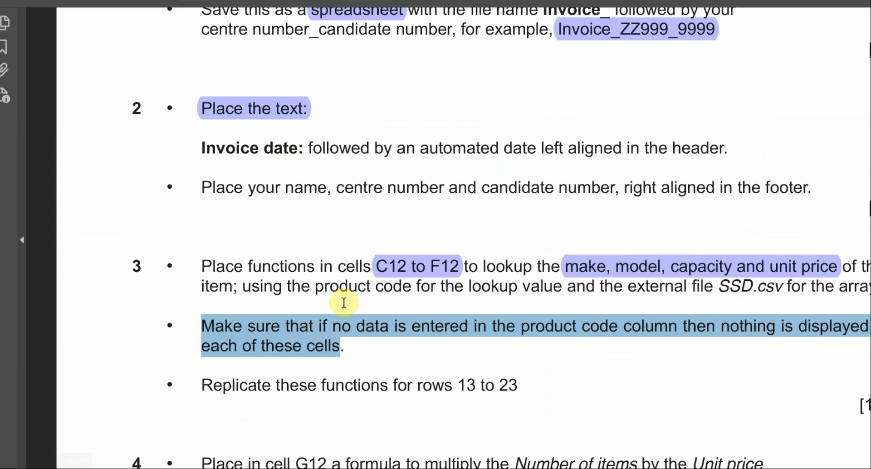
left_click(316, 384)
left_click_drag(199, 321, 318, 354)
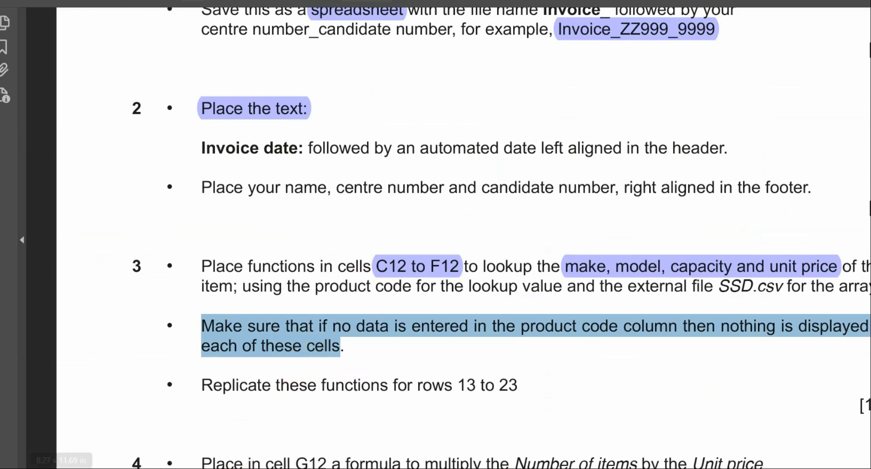
key("alt+Tab")
key("Delete")
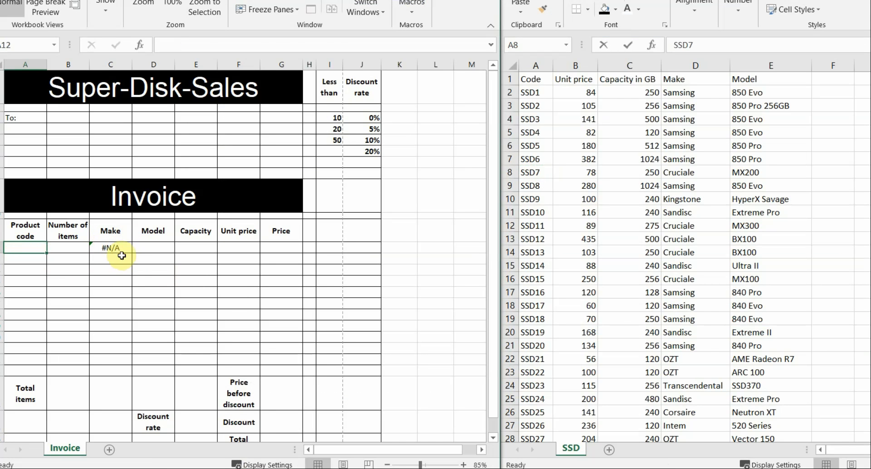
Rewrite C12 as =IF(A12<>"",VLOOKUP(A12,SSD.csv!$A$2:$D$106,4,FALSE),"") so it stays blank
left_click(118, 249)
double_click(118, 249)
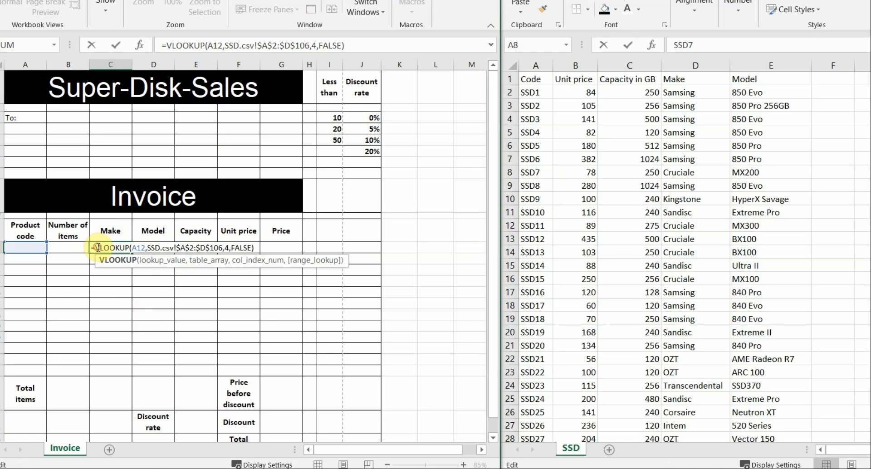
left_click(96, 247)
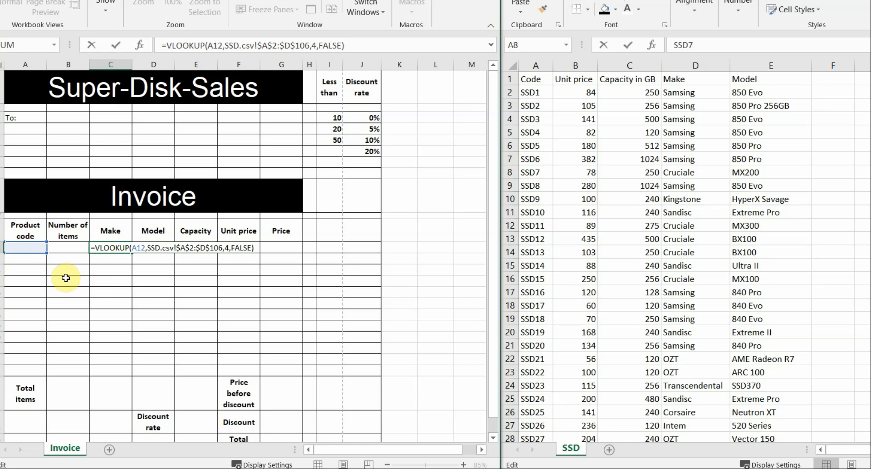
type("IF")
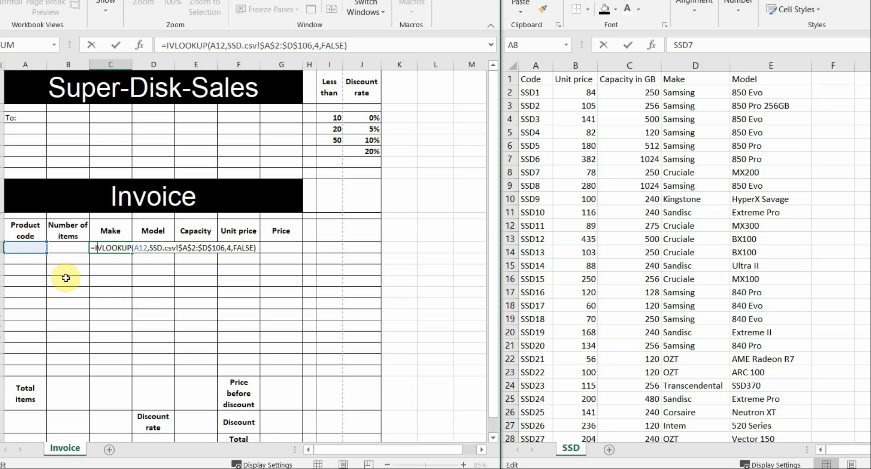
type("(")
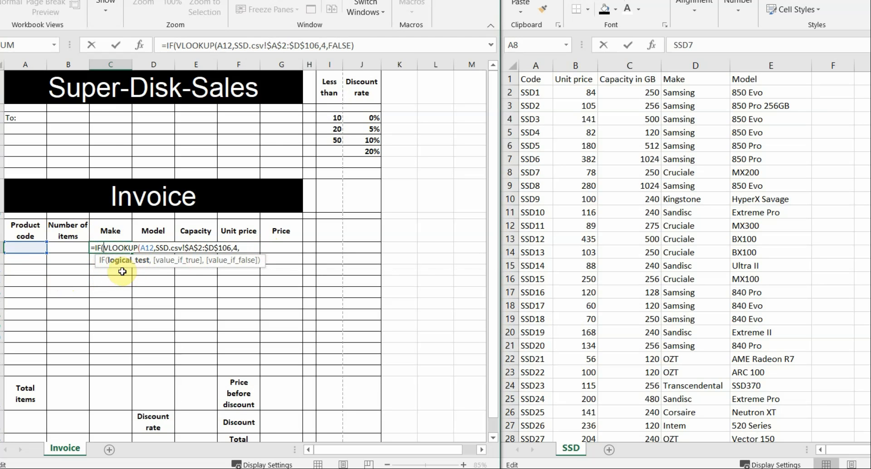
left_click(21, 248)
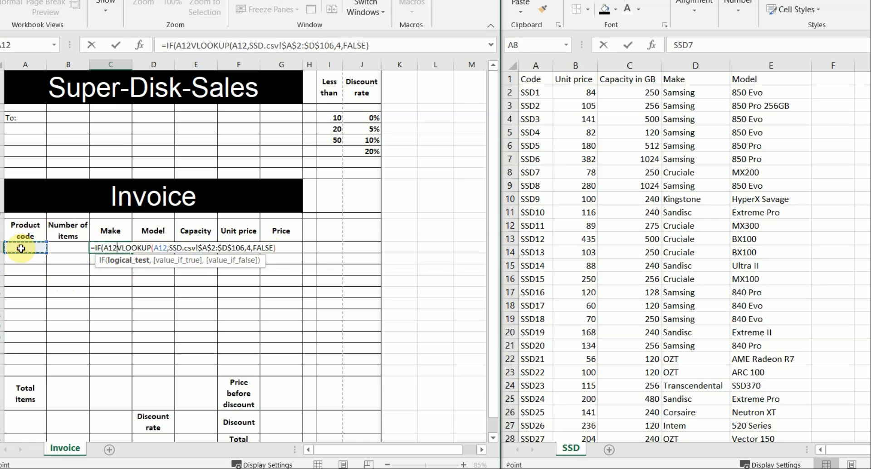
type("<>")
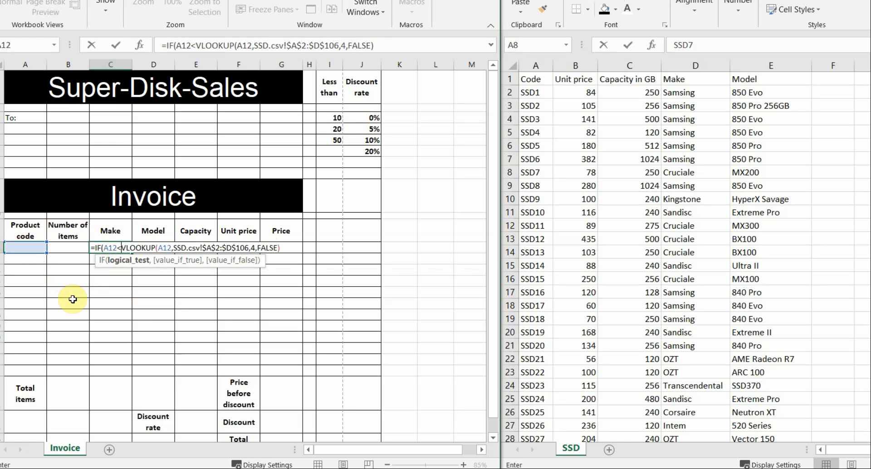
type("\"\"")
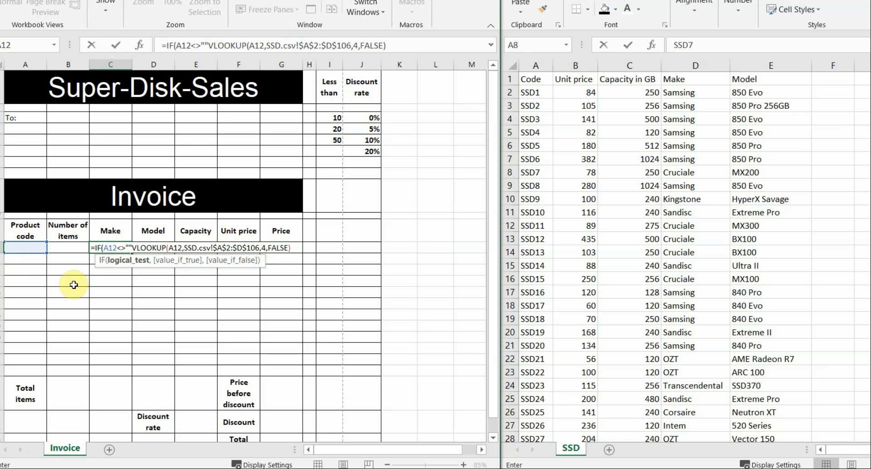
type(",")
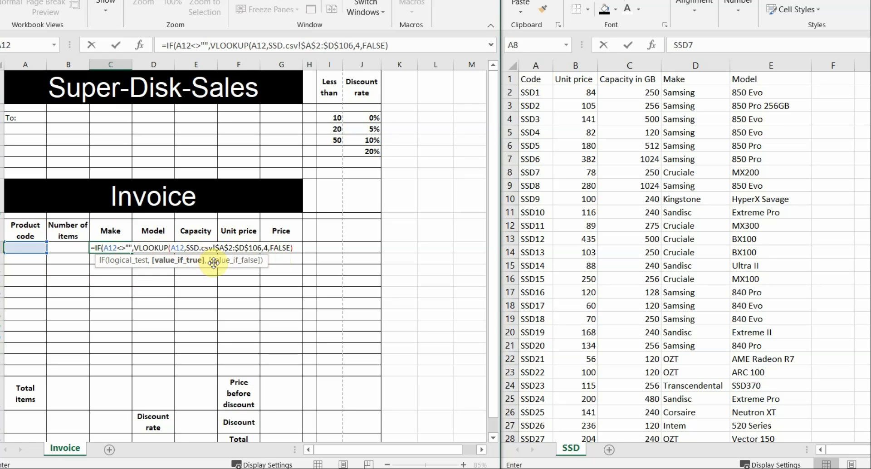
left_click(298, 246)
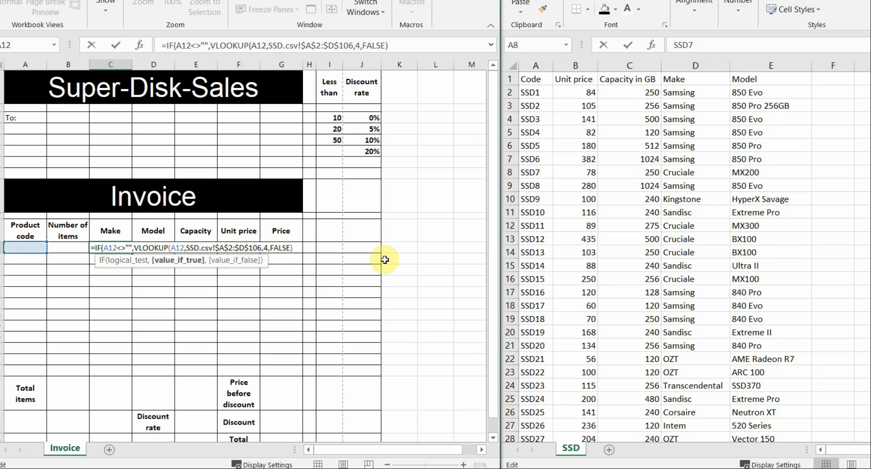
type(",")
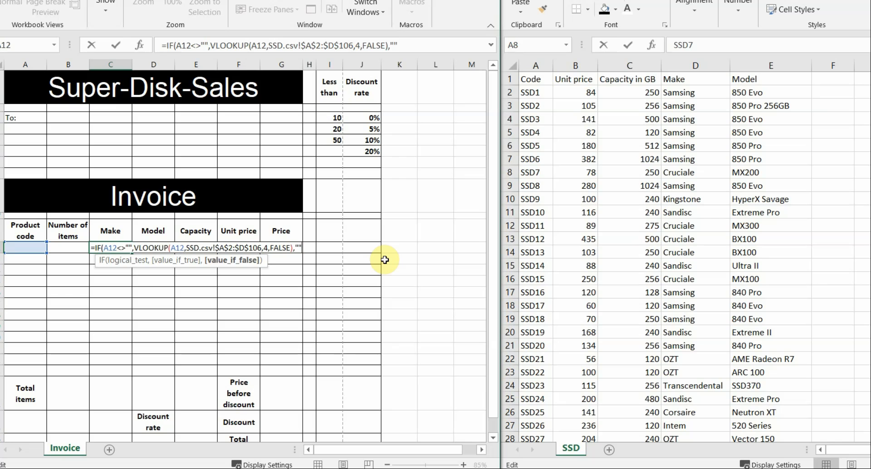
type(")")
key("Return")
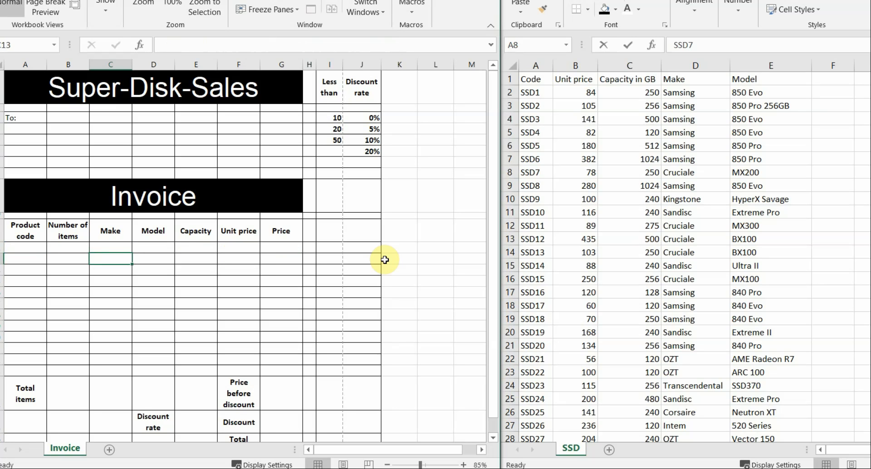
Copy code SSD12 from the SSD data into A12 and confirm C12 returns Cruciale
left_click(25, 247)
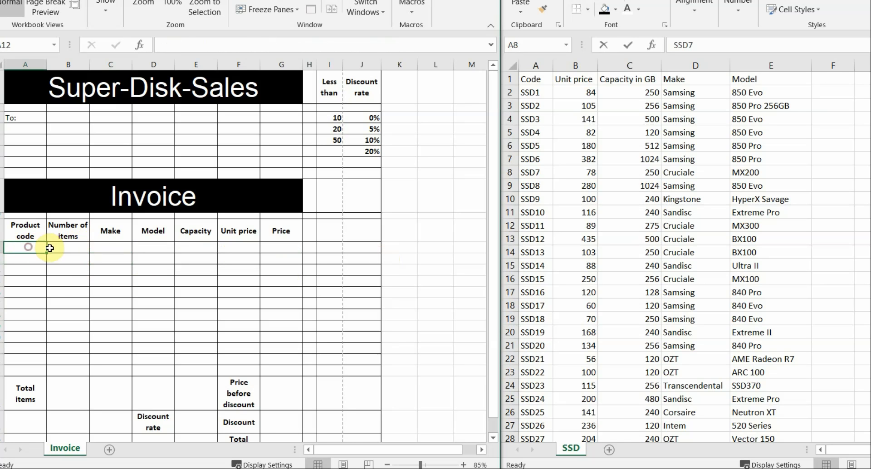
left_click(95, 249)
left_click(25, 250)
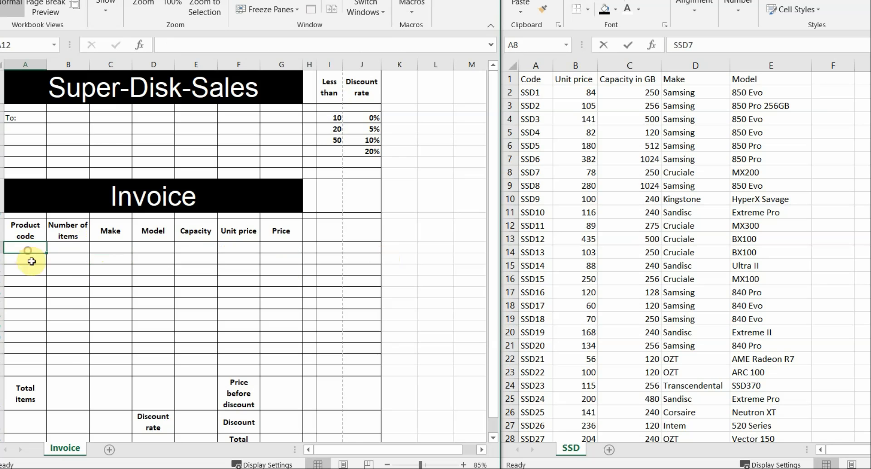
left_click(544, 235)
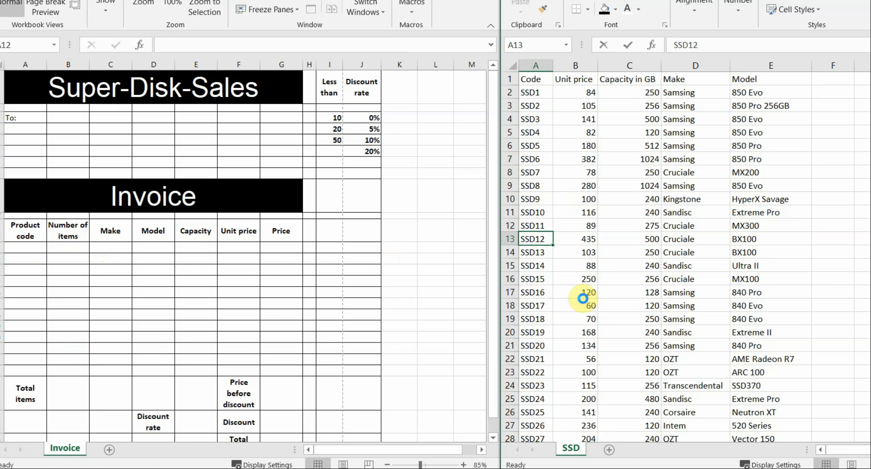
key("ctrl+c")
left_click(37, 250)
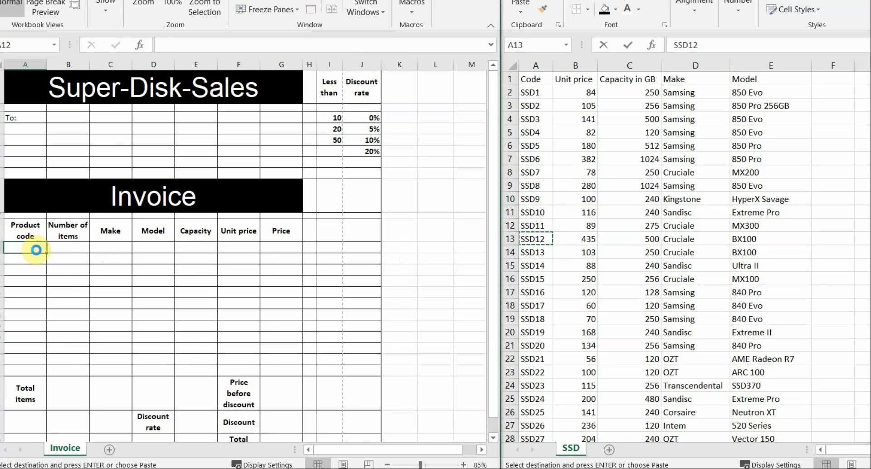
key("ctrl+v")
left_click(115, 248)
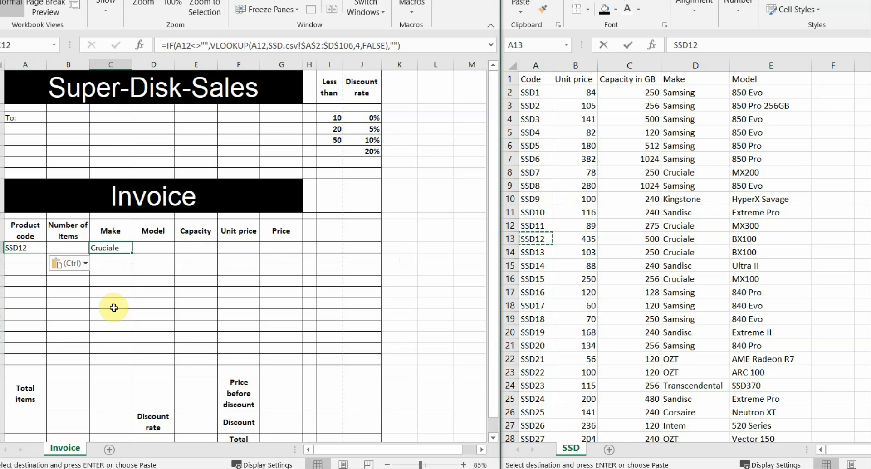
left_click(20, 248)
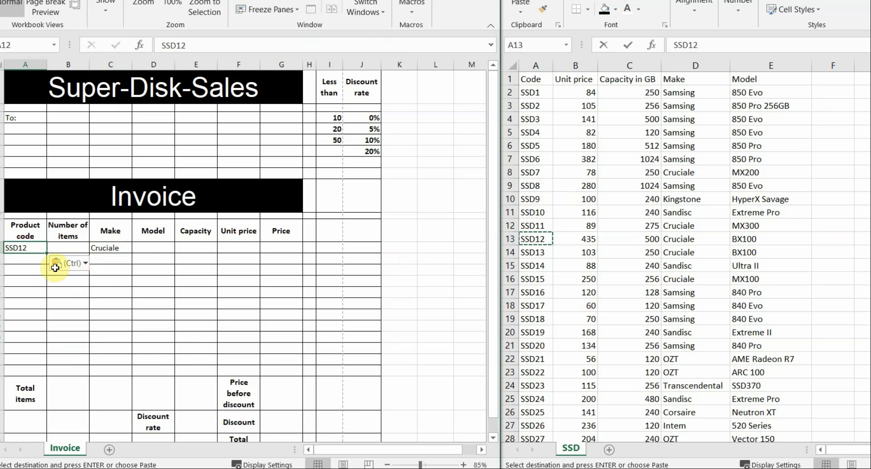
Check the SSD Model column, then fill C12's Make formula right into D12
left_click(154, 248)
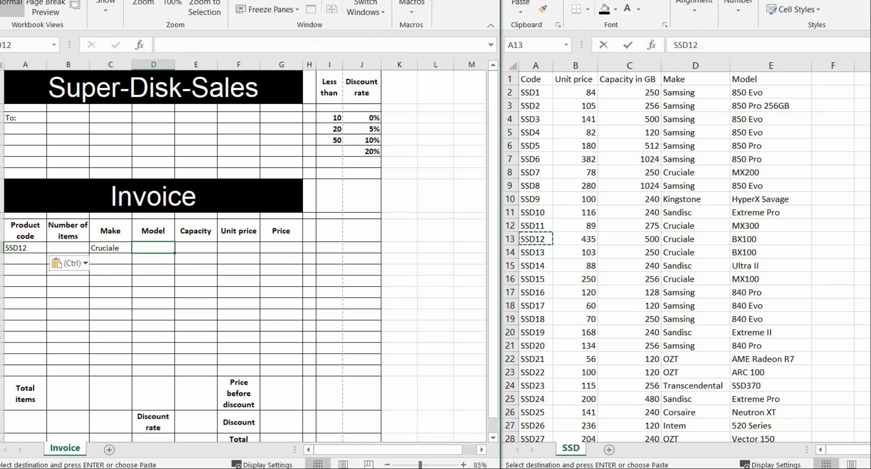
left_click(773, 64)
left_click_drag(690, 79, 690, 320)
left_click(770, 65)
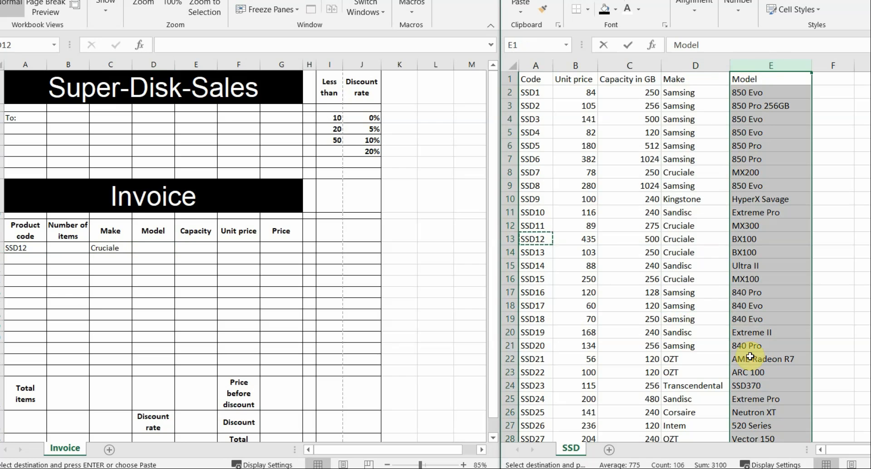
left_click(112, 248)
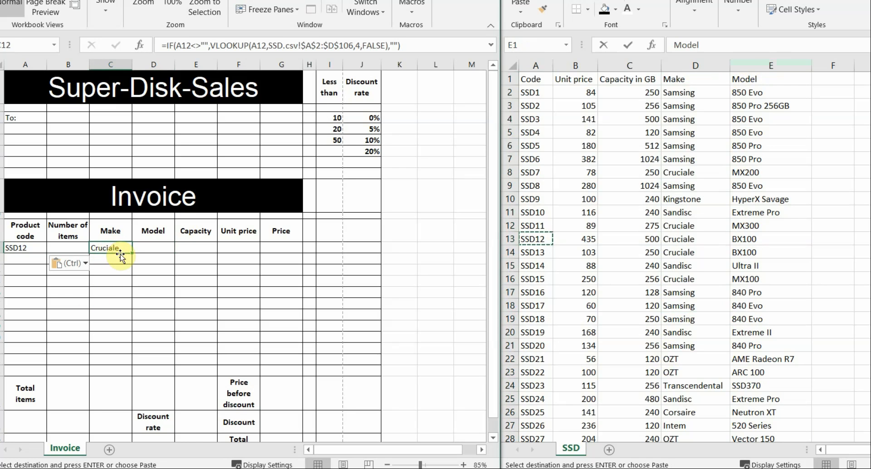
left_click_drag(131, 252, 169, 249)
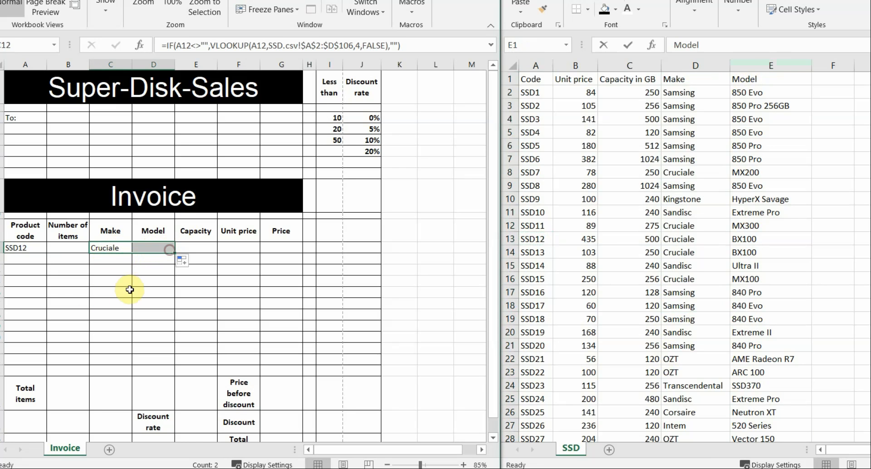
Trim D12's copied formula back to the IF and rebuild it as A12<>"" with a new VLOOKUP
left_click(164, 248)
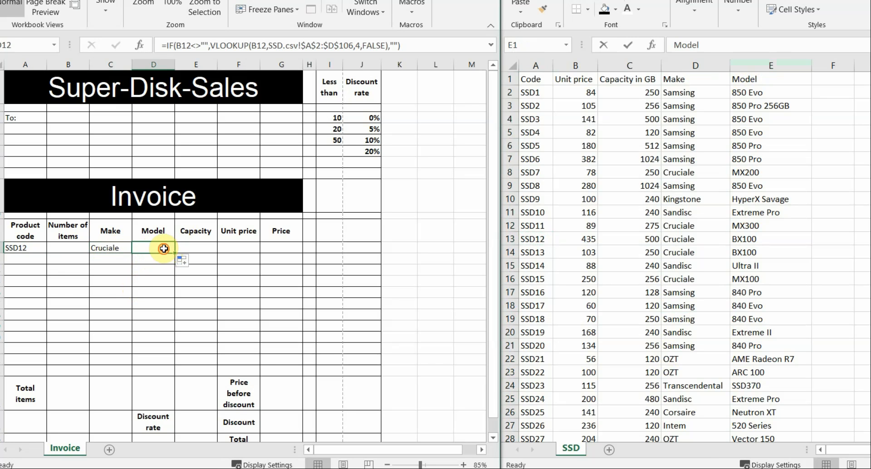
double_click(164, 248)
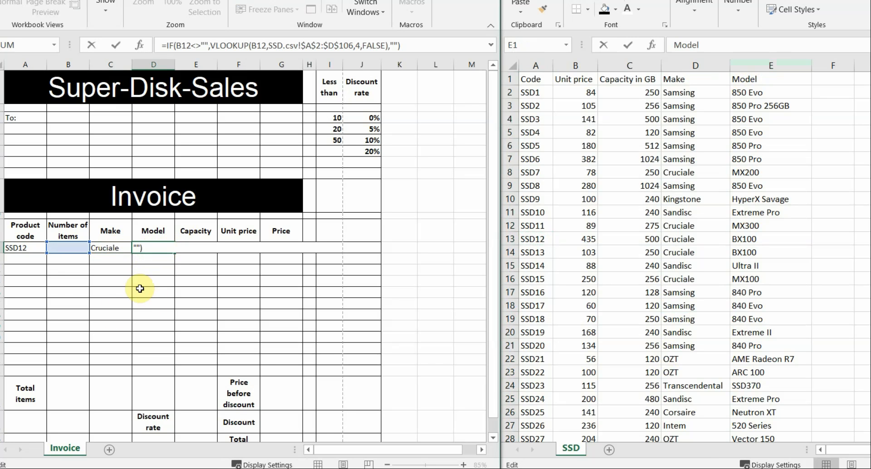
key("BackSpace")
key("BackSpace")
key("BackSpace")
key("BackSpace")
key("BackSpace")
key("BackSpace")
key("BackSpace")
key("BackSpace")
key("BackSpace")
key("BackSpace")
key("BackSpace")
key("BackSpace")
key("BackSpace")
key("BackSpace")
key("BackSpace")
key("BackSpace")
key("BackSpace")
key("BackSpace")
key("BackSpace")
key("BackSpace")
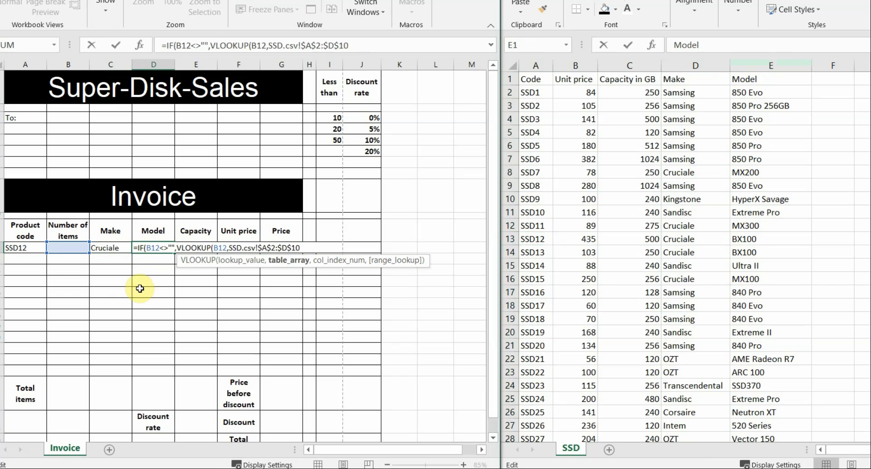
key("BackSpace")
key("BackSpace")
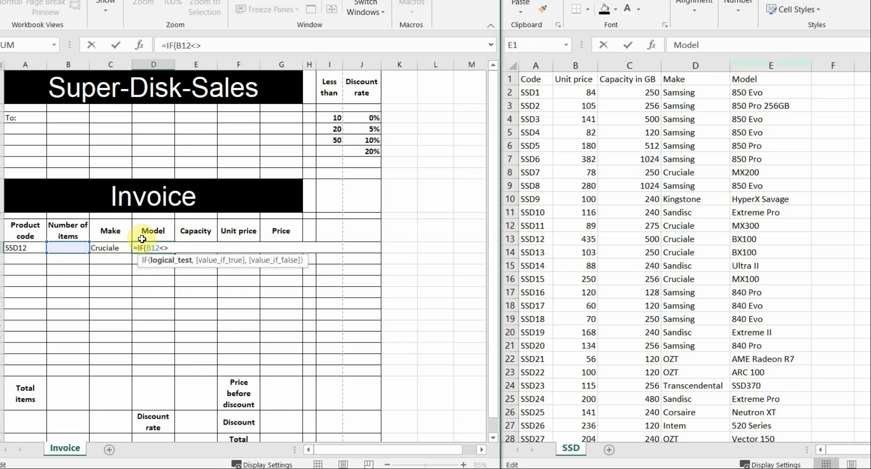
key("BackSpace")
key("BackSpace")
key("BackSpace")
key("BackSpace")
key("BackSpace")
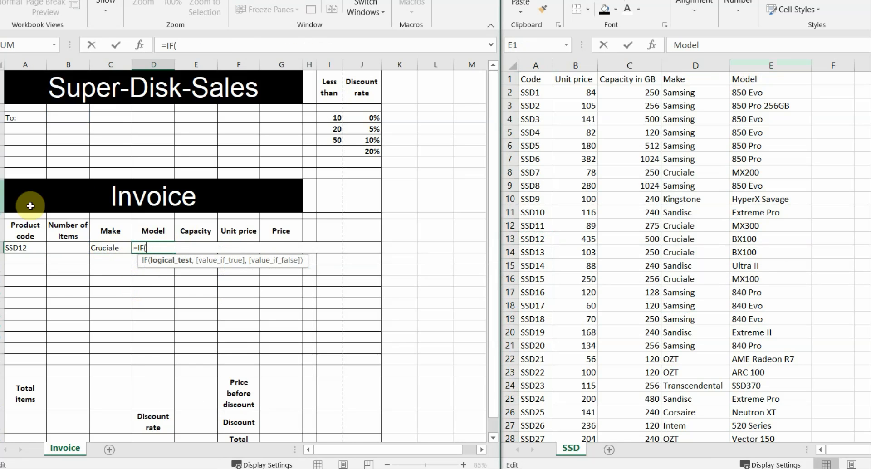
left_click(24, 245)
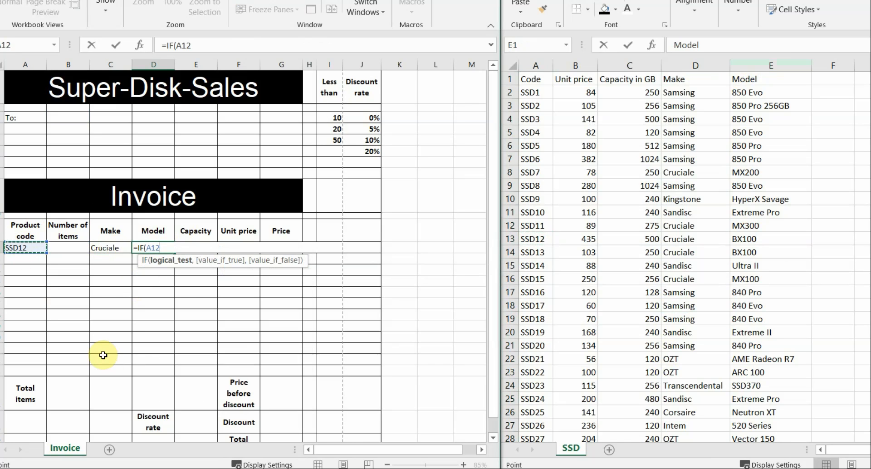
type("<>\"\",")
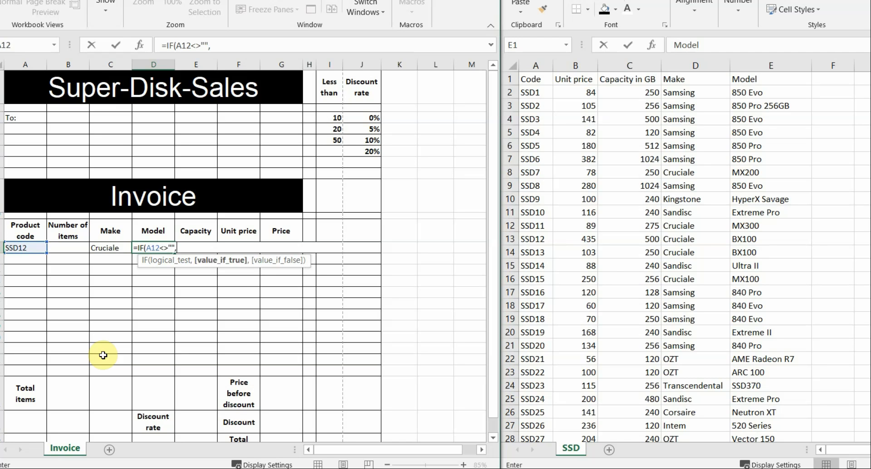
type("vloo")
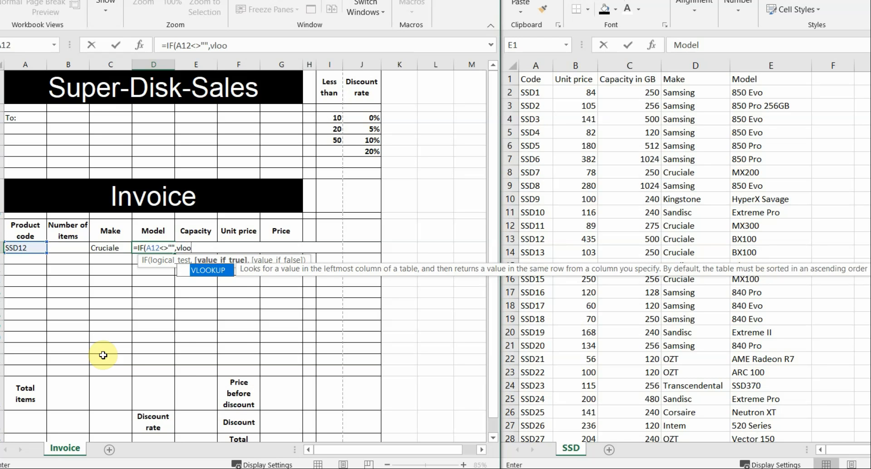
left_click(204, 271)
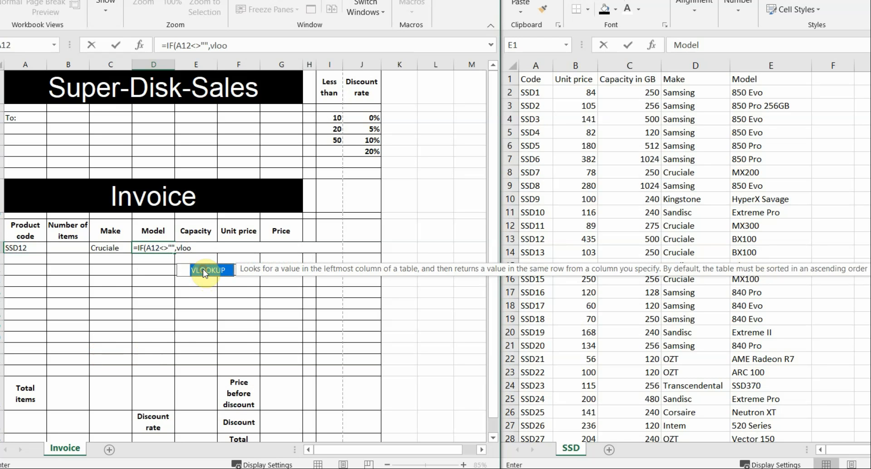
double_click(205, 271)
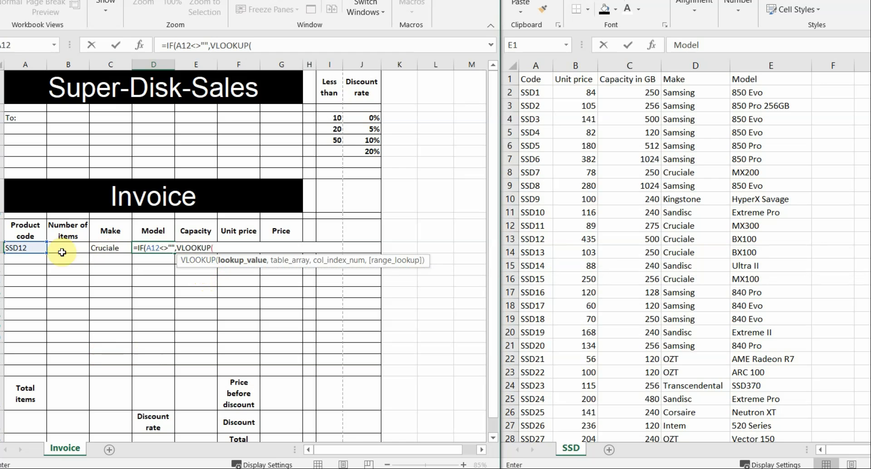
Complete D12's lookup on A12 over SSD.csv A2:E106, column 5, FALSE, returning BX100
left_click(23, 248)
type(",")
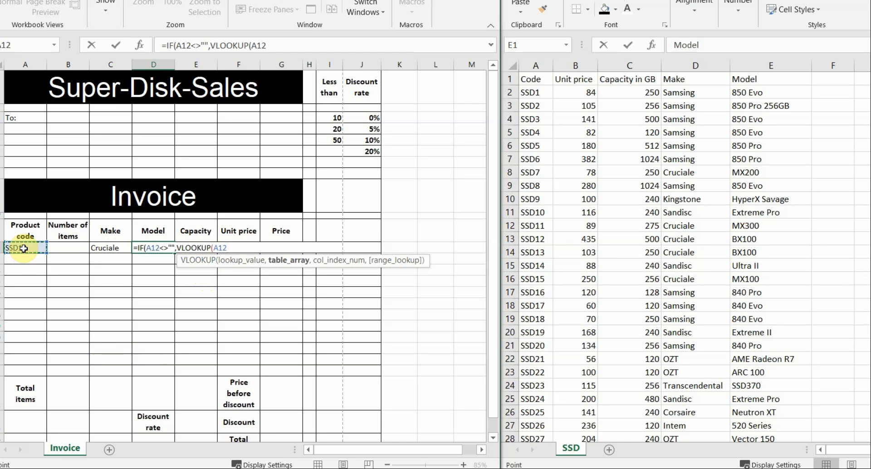
left_click(538, 92)
left_click_drag(594, 135, 765, 360)
scroll(668, 356, "up", 18)
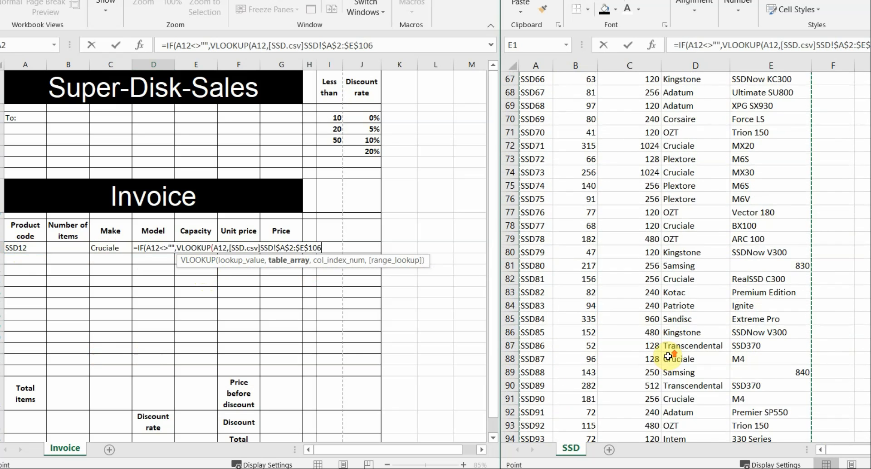
scroll(668, 356, "up", 10)
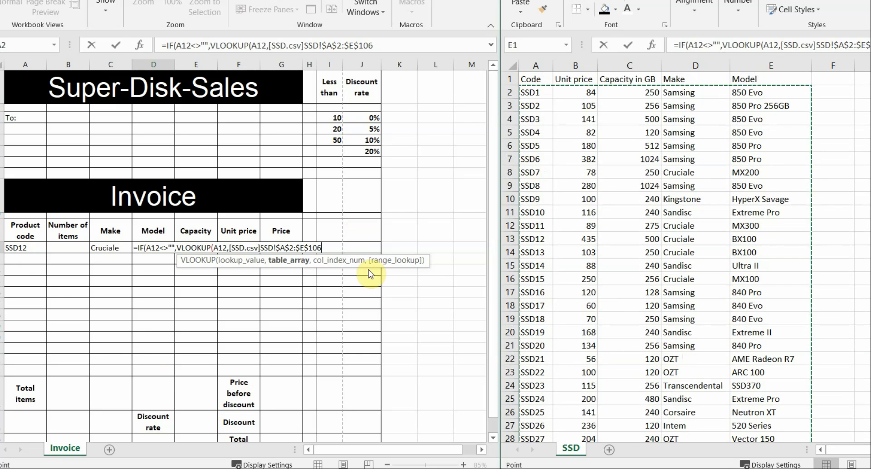
type(",5")
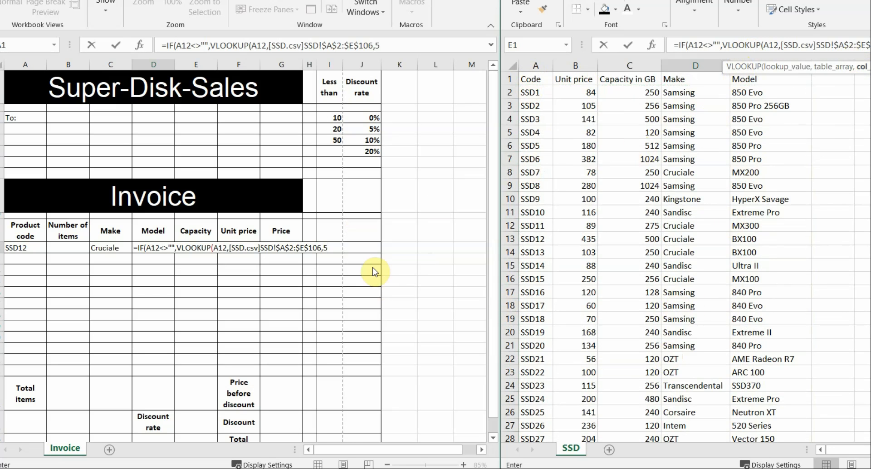
type(",")
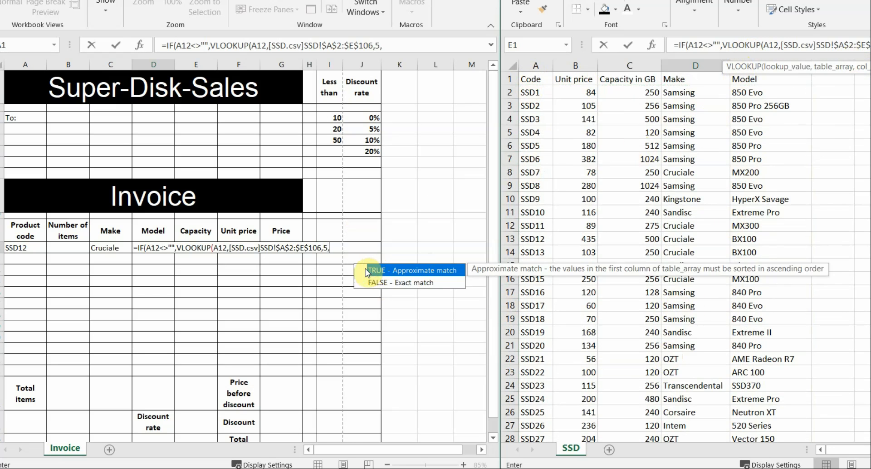
double_click(397, 283)
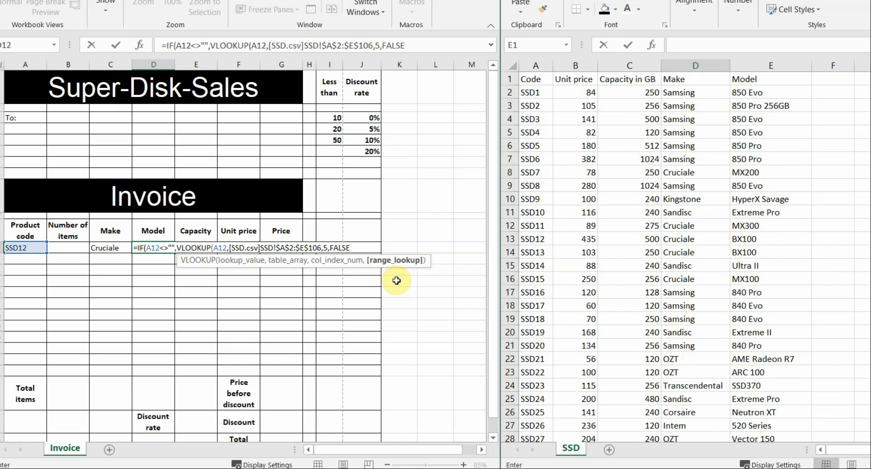
type(")")
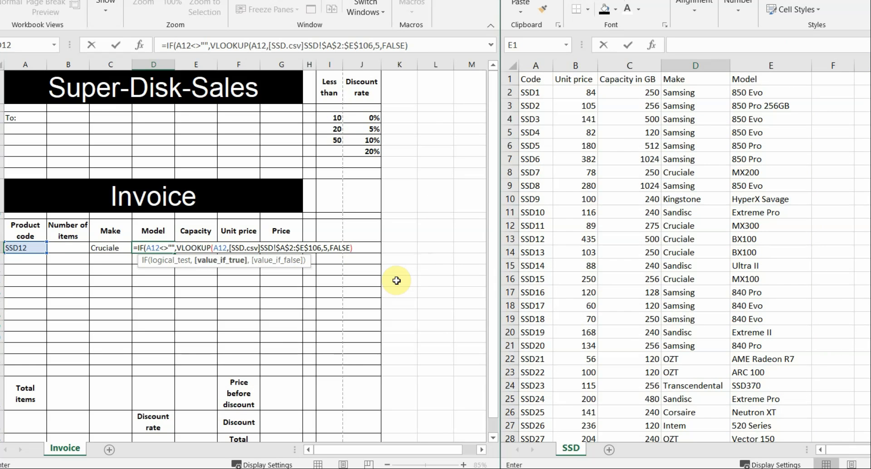
type(",")
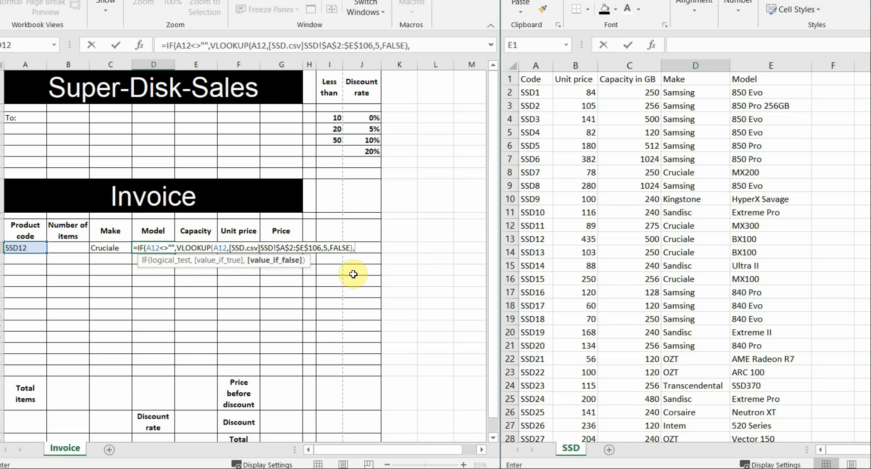
type(")")
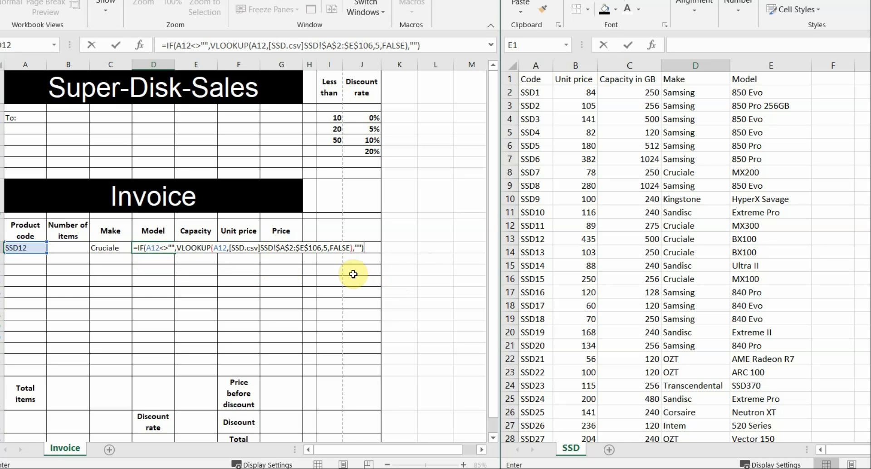
key("Return")
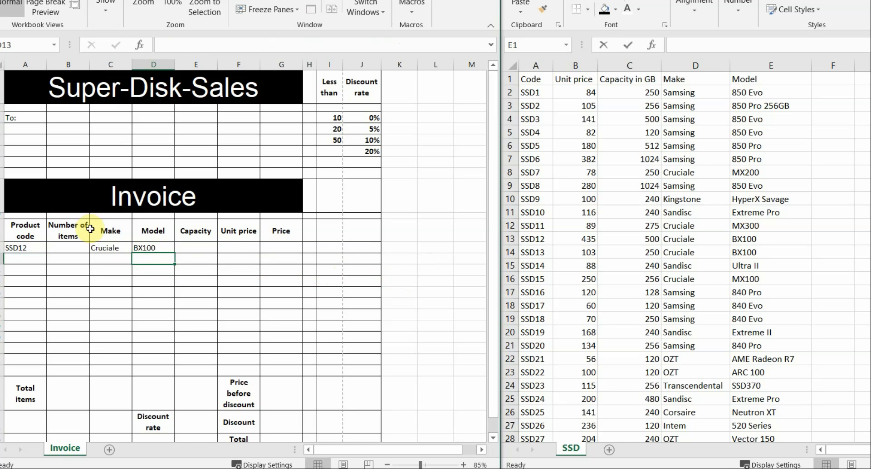
Test D12 by clearing A12, restore SSD12, and check the C12–F12 task in the PDF
left_click(152, 248)
left_click(15, 251)
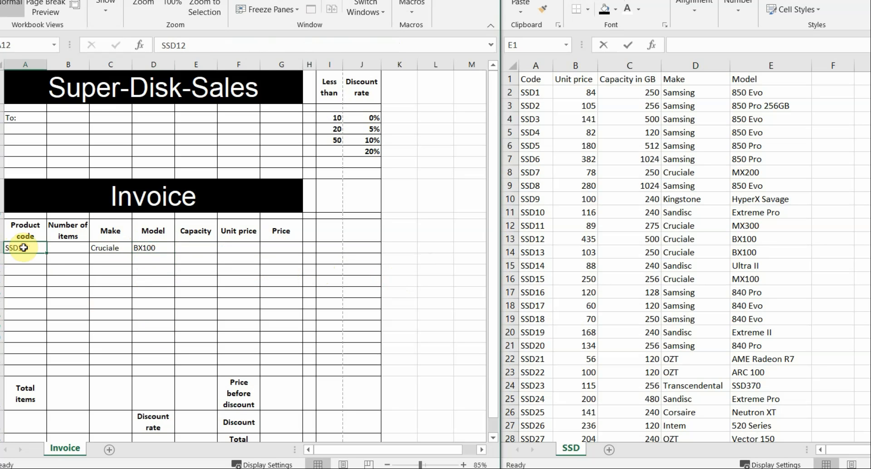
key("Delete")
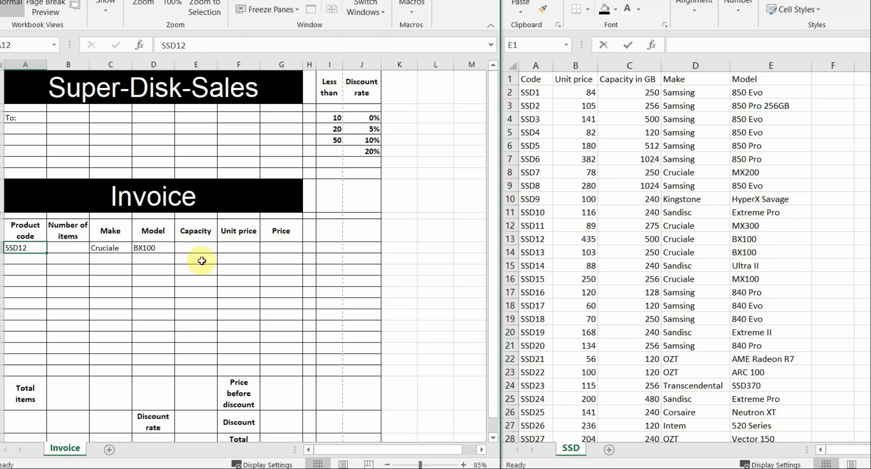
left_click(191, 249)
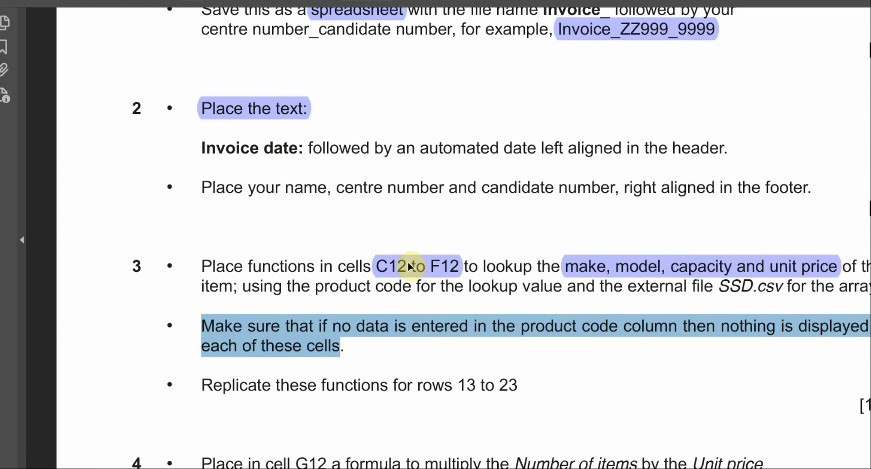
left_click_drag(372, 253, 463, 279)
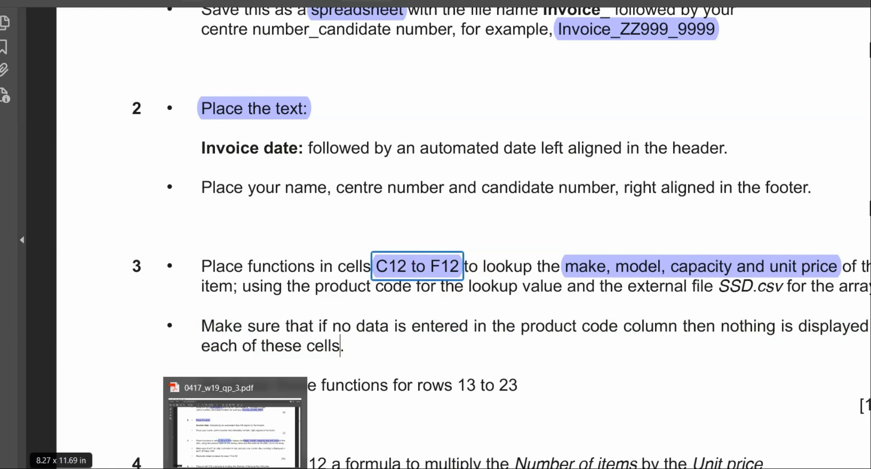
left_click(235, 468)
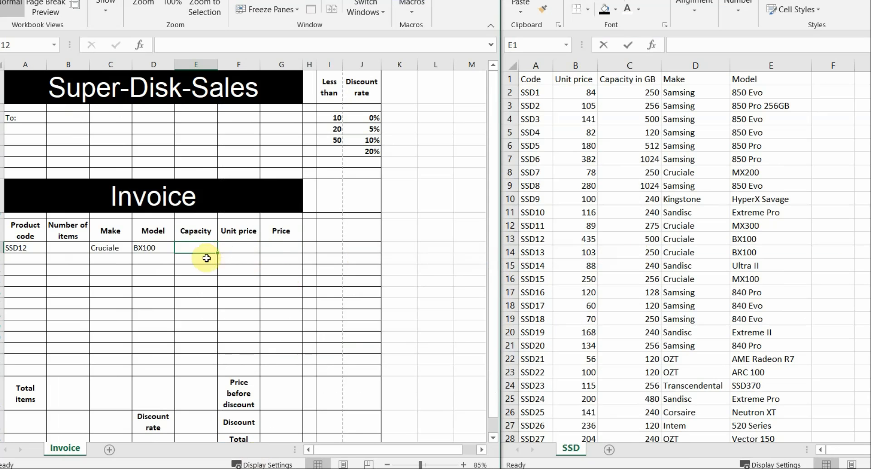
In E12, begin an IF testing A12<>"" with a VLOOKUP on A12
type("IF(")
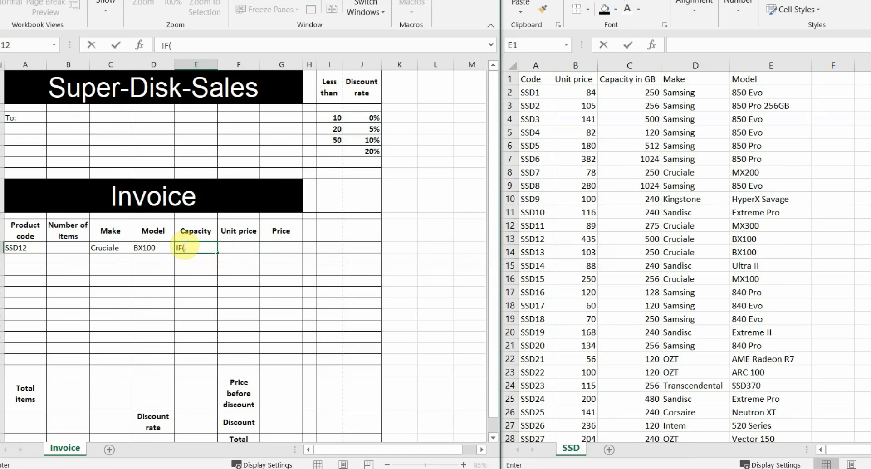
type("IF(")
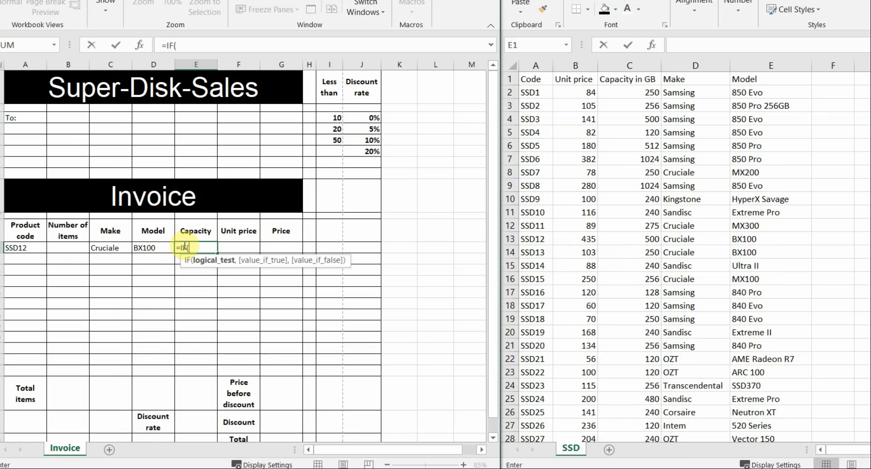
left_click(22, 249)
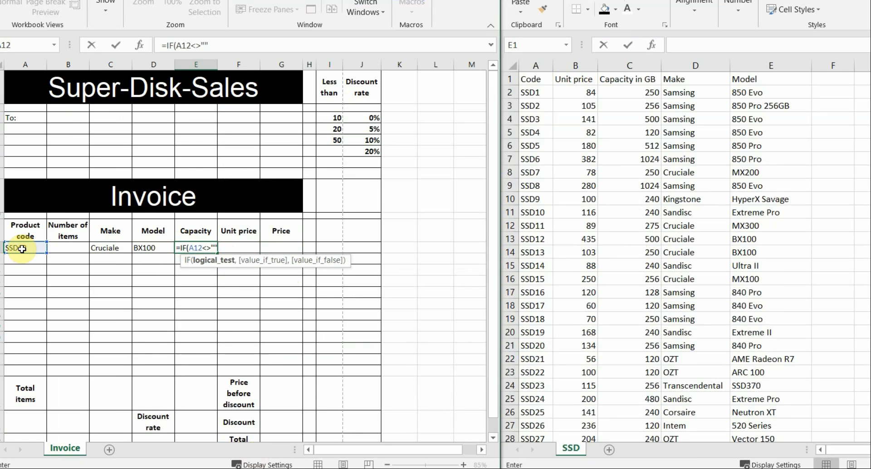
type("<>\"\",")
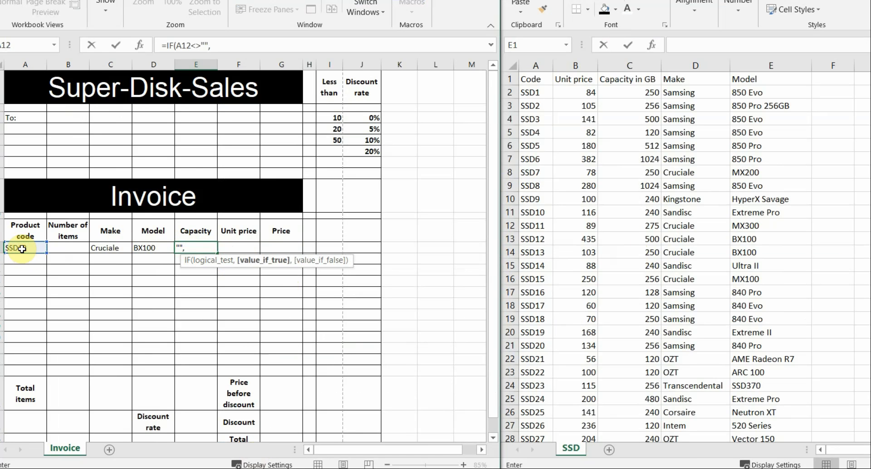
type("vlo")
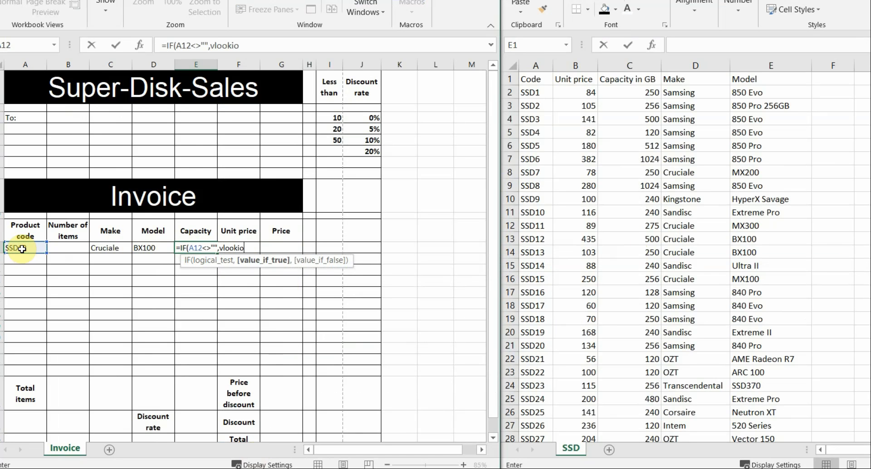
type("ok")
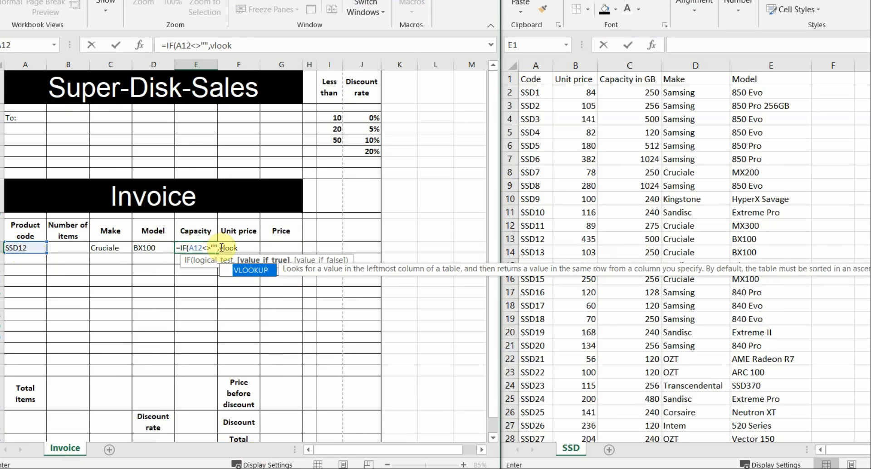
double_click(253, 272)
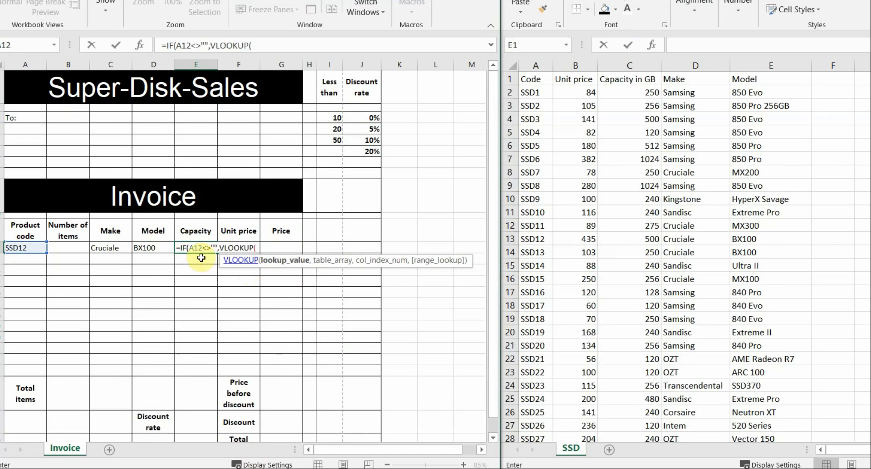
left_click(21, 249)
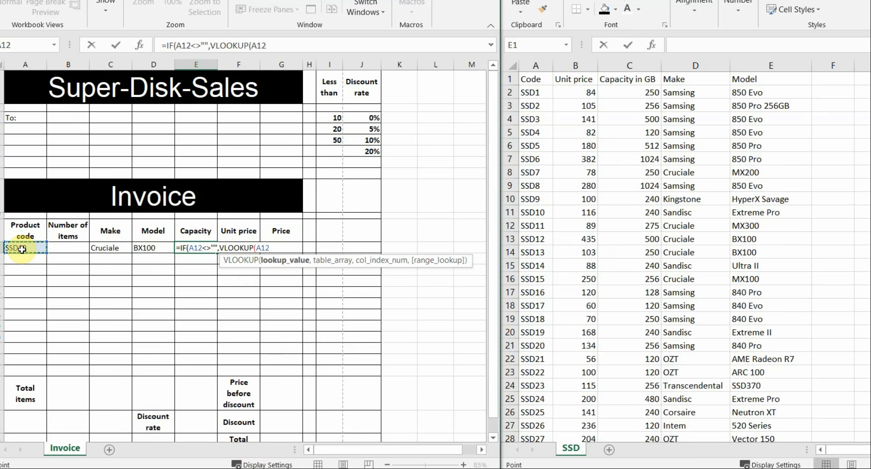
type(",")
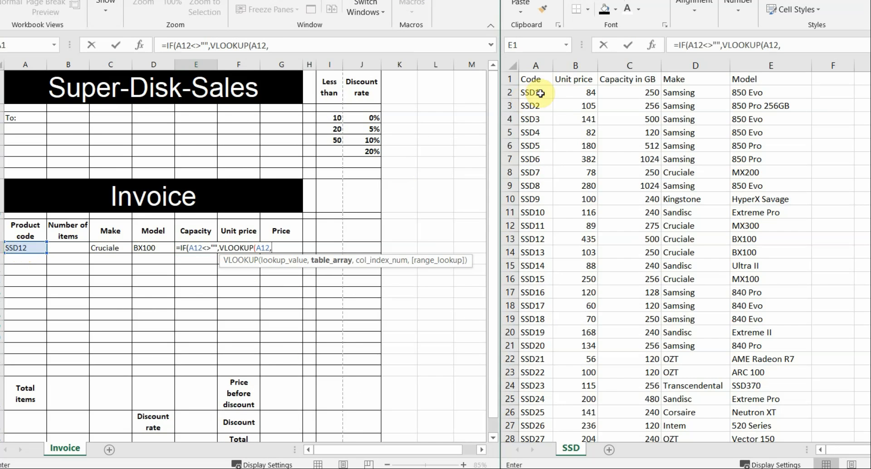
Finish E12's lookup over SSD.csv A2:E106, column 3, FALSE, else "", showing capacity 500
left_click_drag(535, 93, 742, 385)
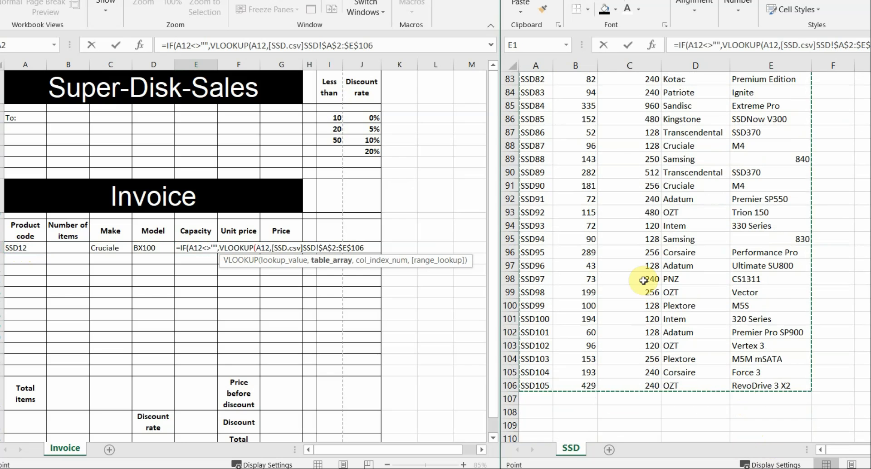
type(",")
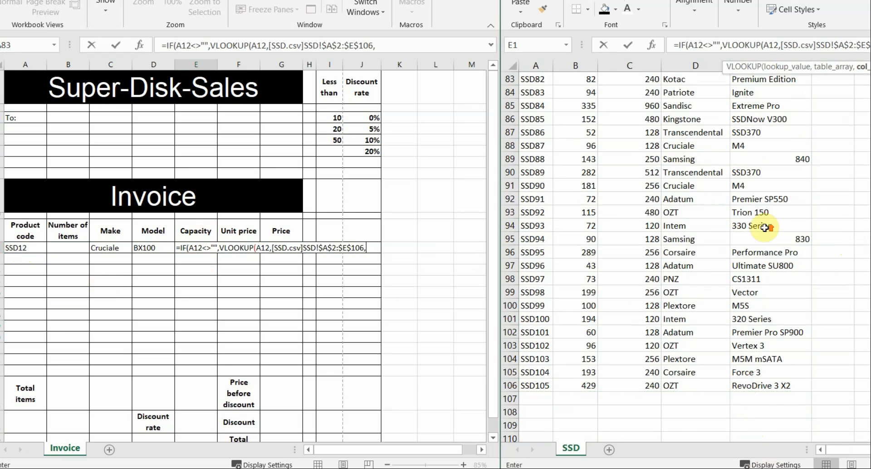
scroll(764, 227, "up", 20)
scroll(763, 227, "up", 6)
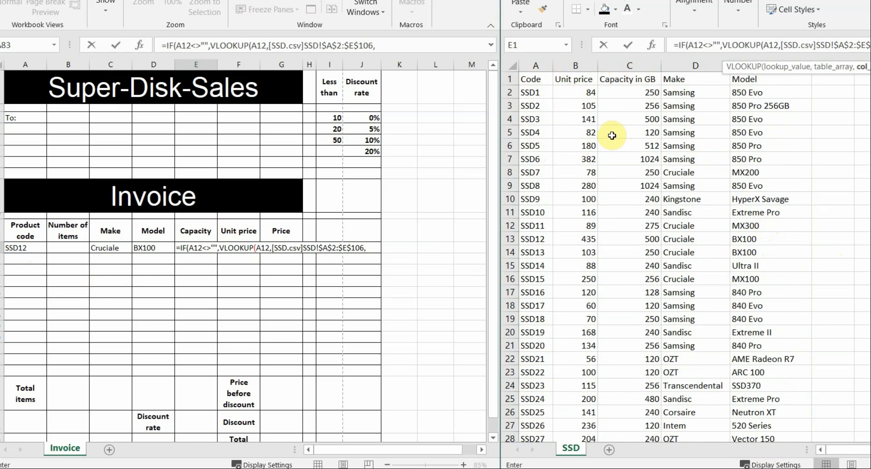
type(",FALSE")
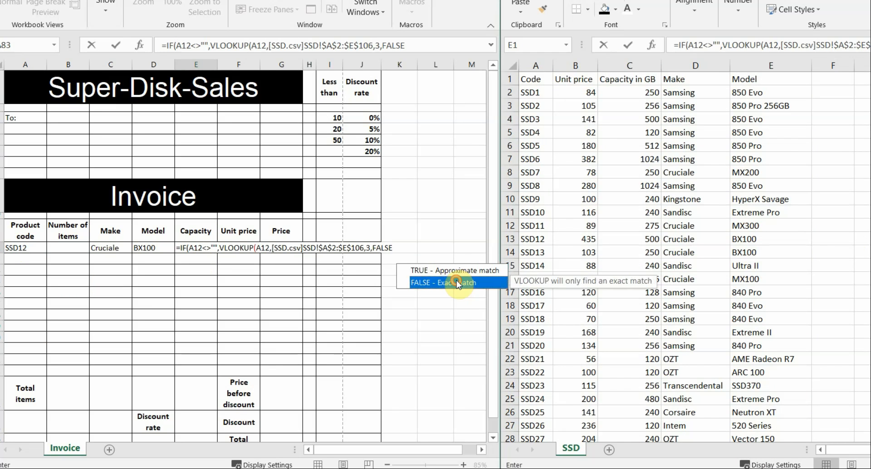
double_click(457, 282)
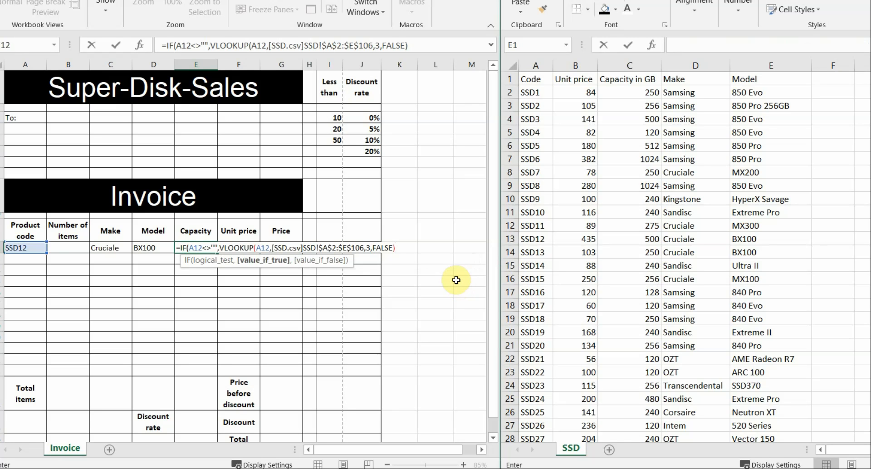
type(",")
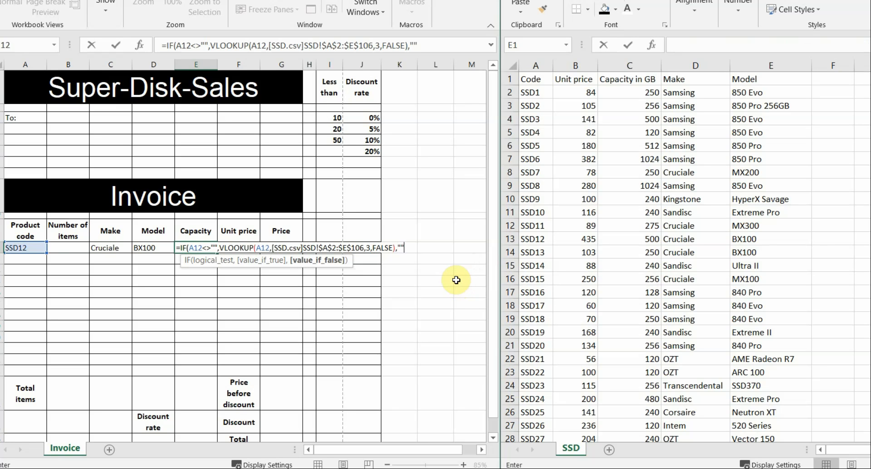
type("\"\")")
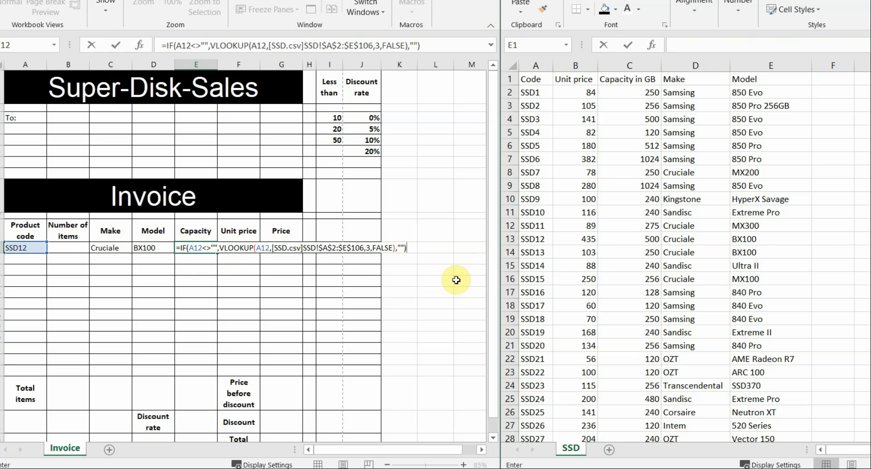
key("Return")
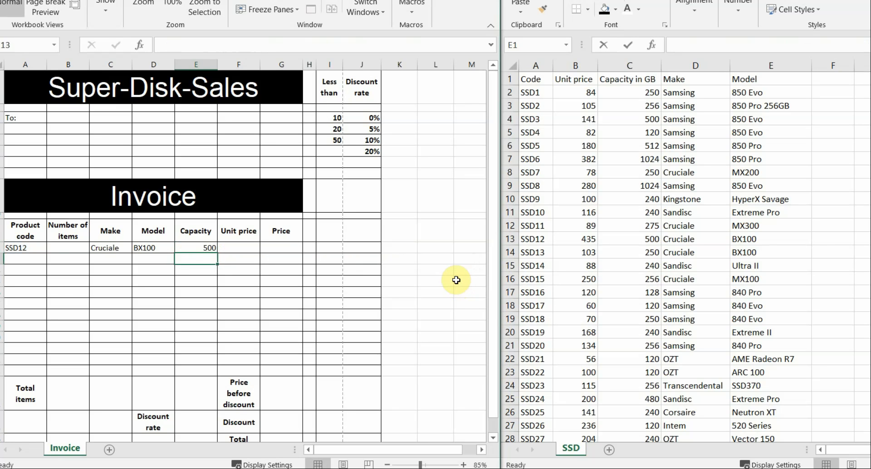
Verify SSD12's capacity of 500 in SSD.csv, then select F12 in the invoice
left_click(625, 98)
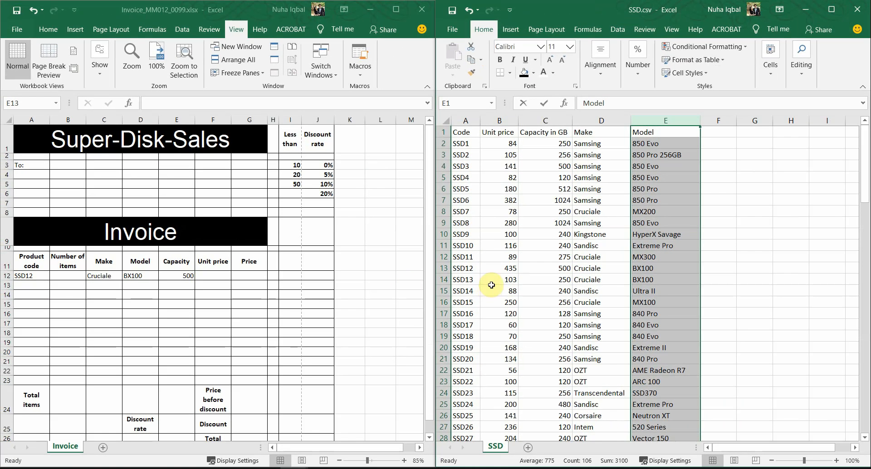
left_click(483, 263)
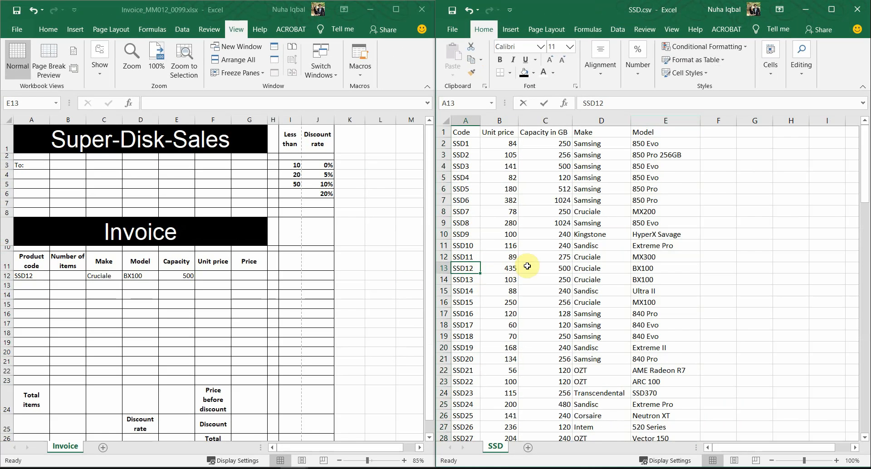
left_click(561, 261)
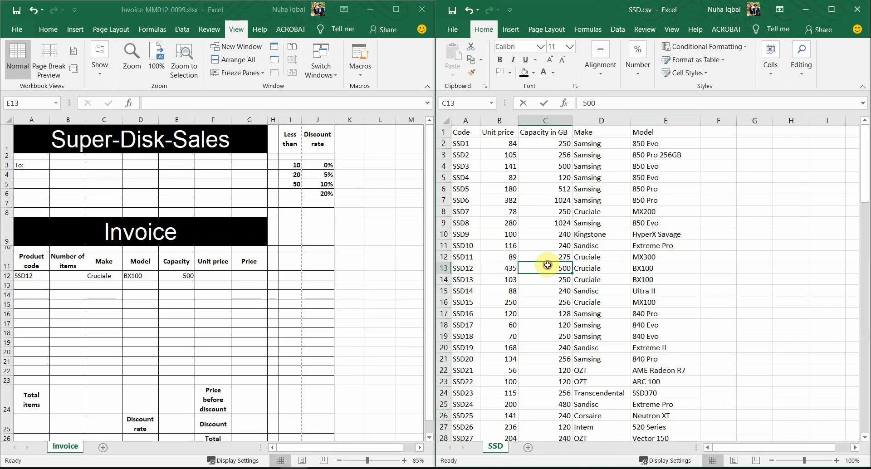
left_click(221, 274)
left_click(224, 274)
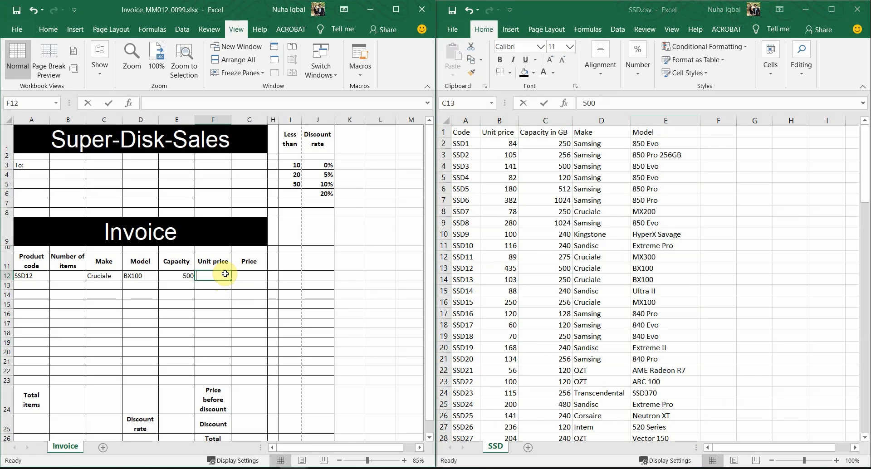
Begin F12's unit price formula =IF(A12<>"",VLOOKUP(A12 over SSD.csv A2:E106
type("=IF")
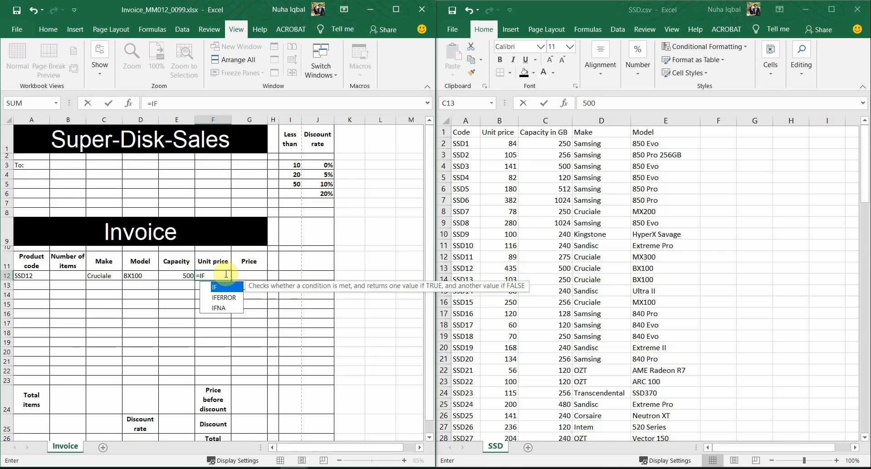
type("(")
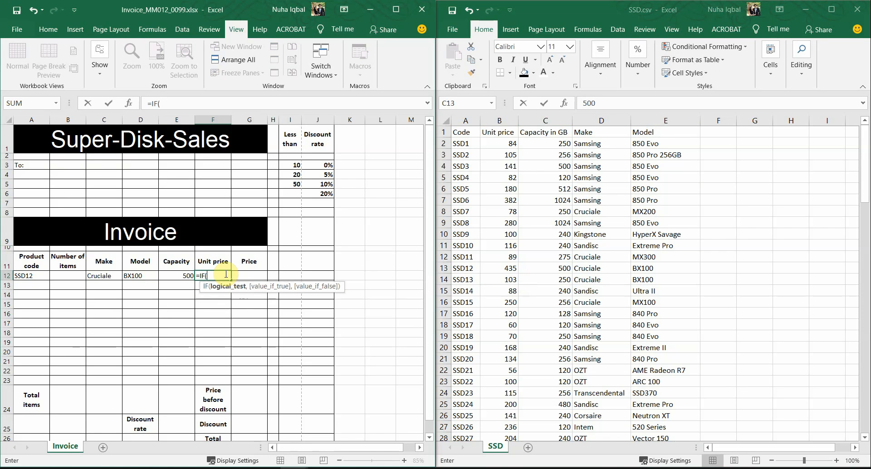
left_click(41, 278)
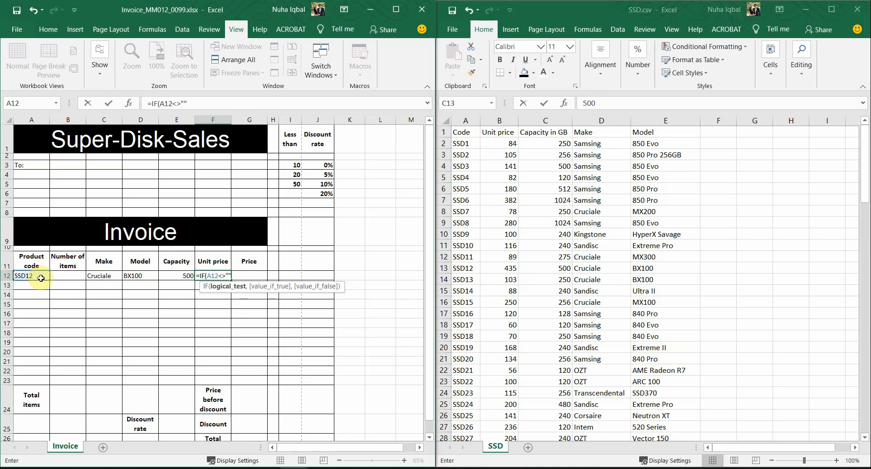
type("<>\"\",")
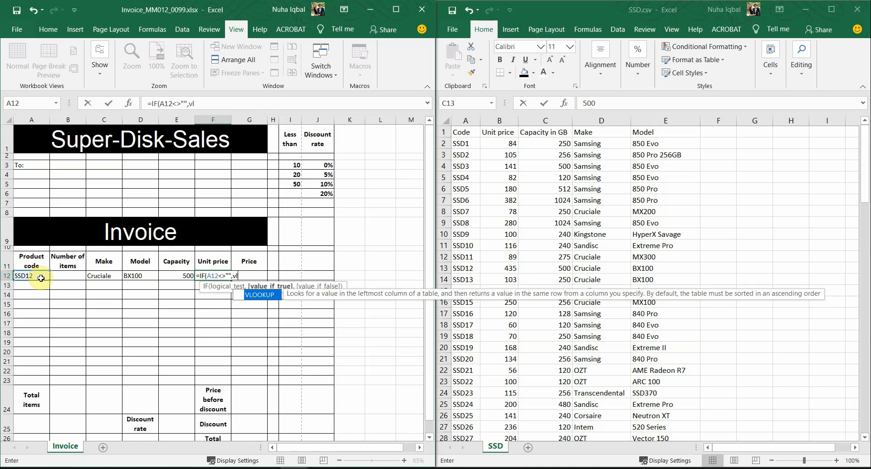
type("vl")
double_click(265, 295)
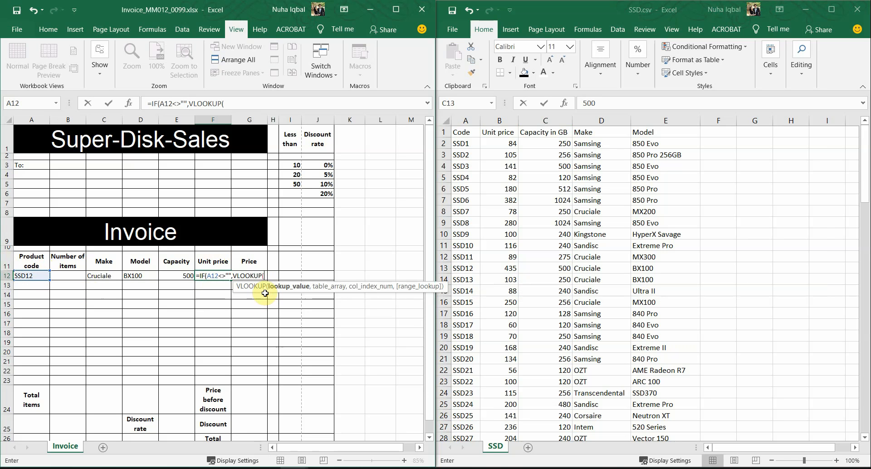
left_click(40, 274)
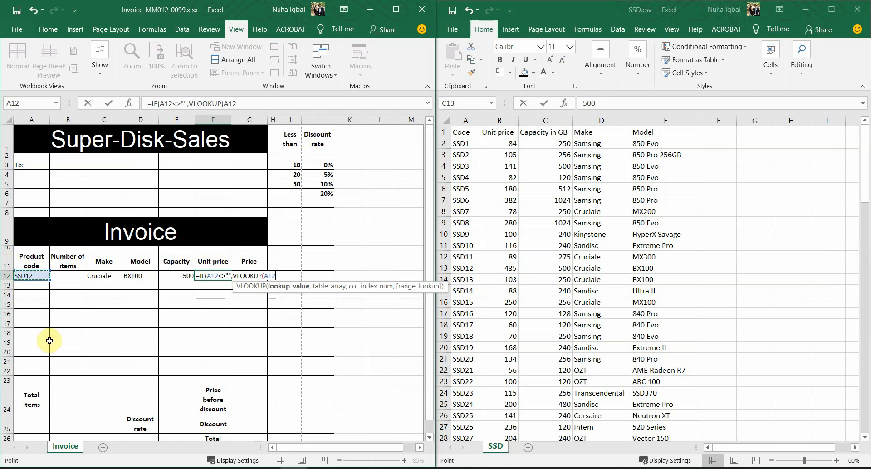
type(",")
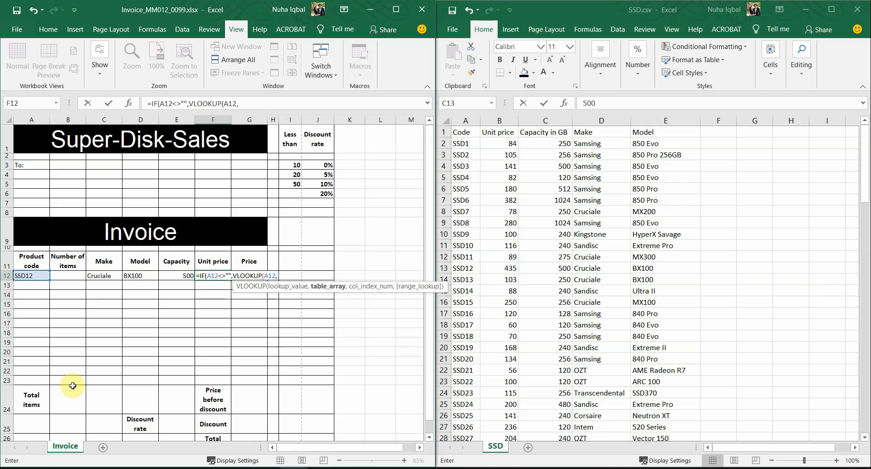
left_click(471, 144)
left_click_drag(471, 143, 647, 414)
Complete F12's lookup with an exact FALSE match and "" fallback, returning 435
scroll(616, 386, "up", 6)
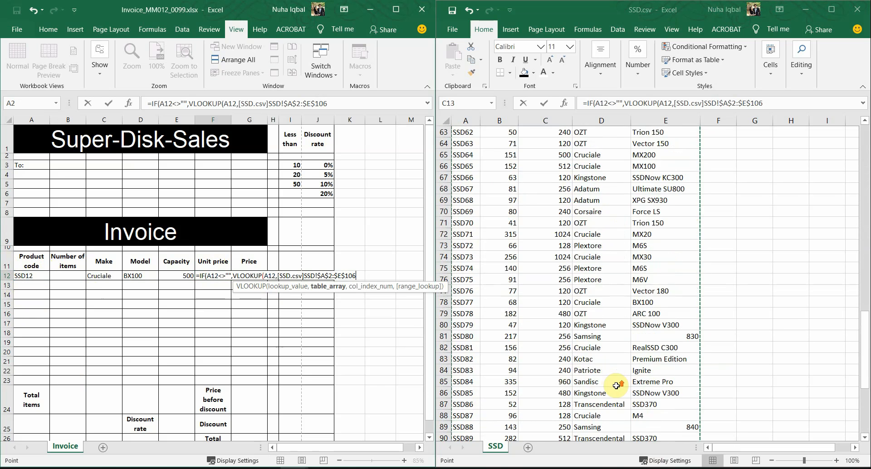
scroll(616, 386, "up", 5)
type(",")
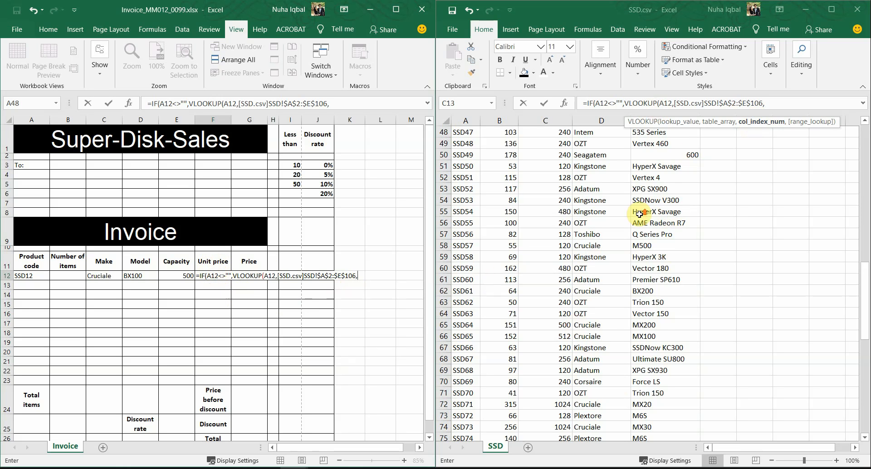
scroll(642, 219, "up", 16)
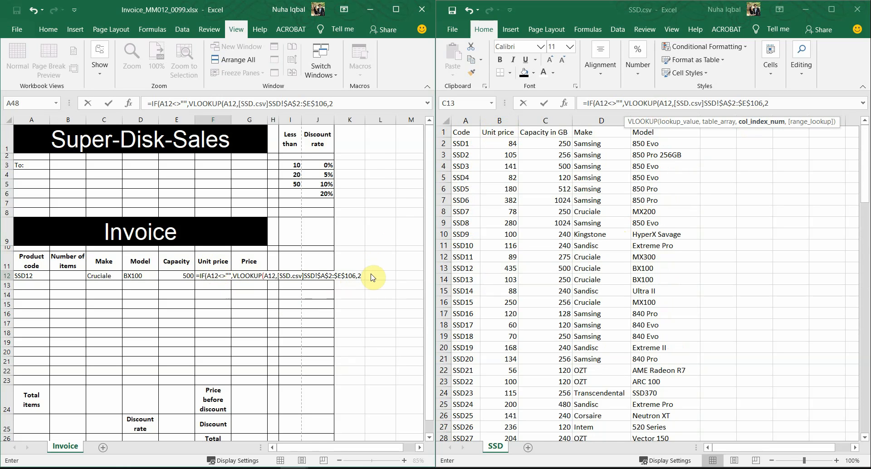
type(",")
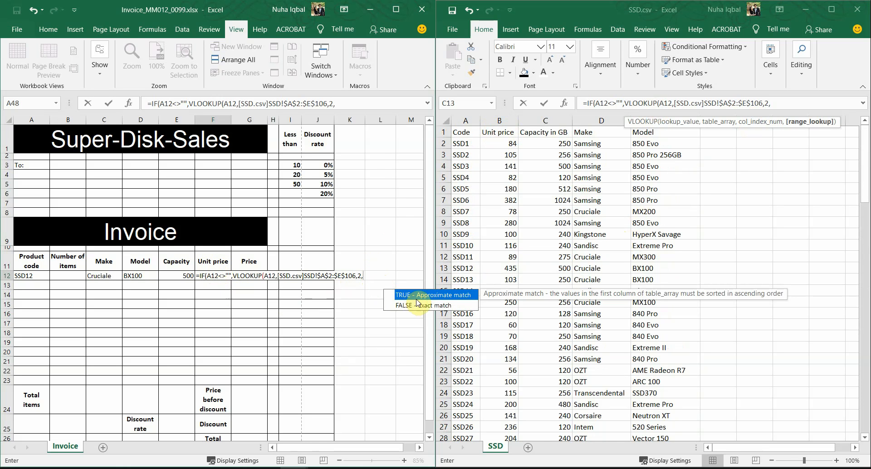
double_click(419, 306)
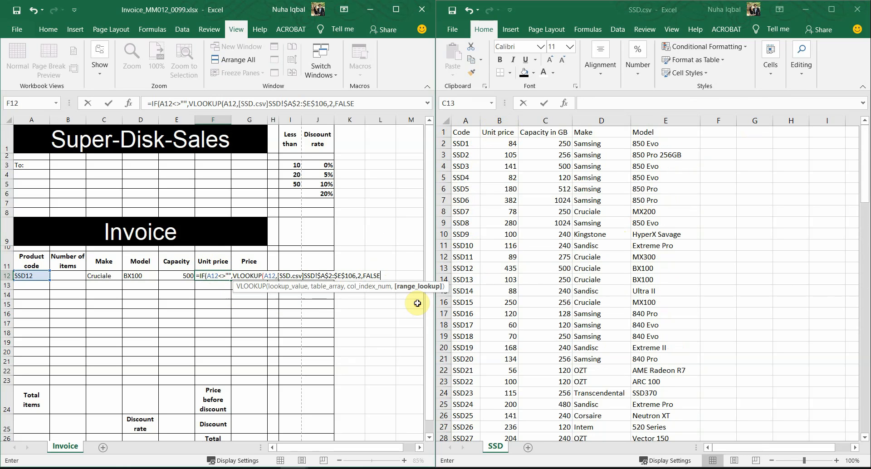
type(")")
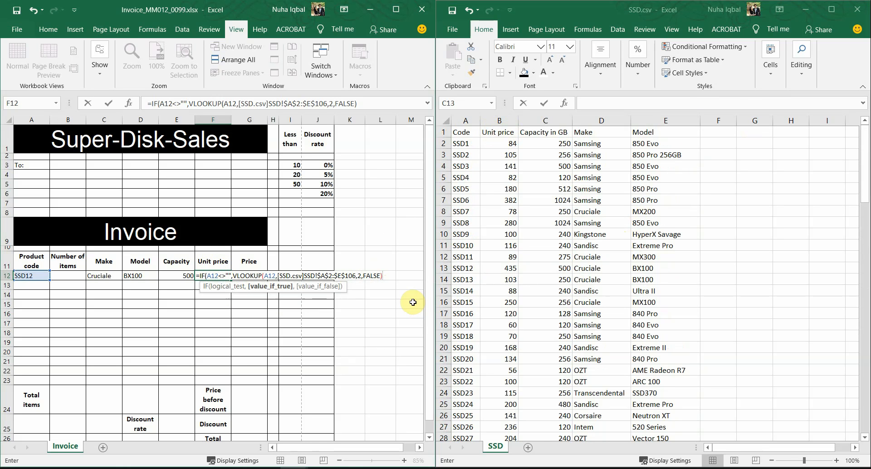
type(",")
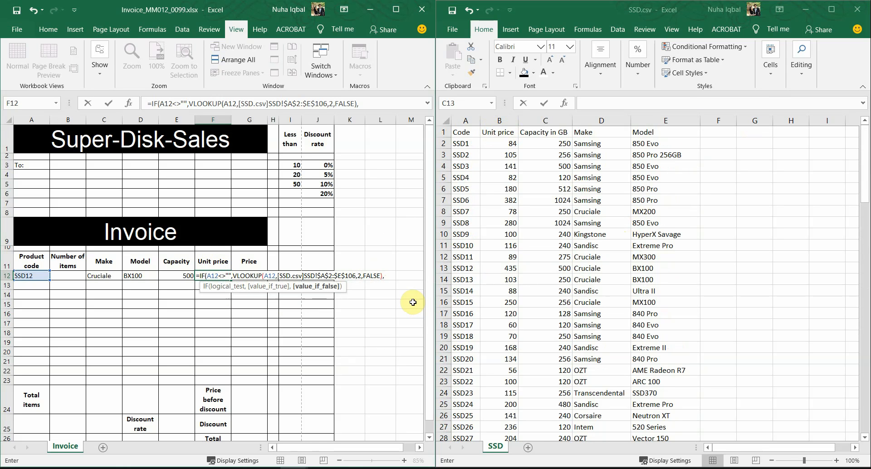
type("\"\")")
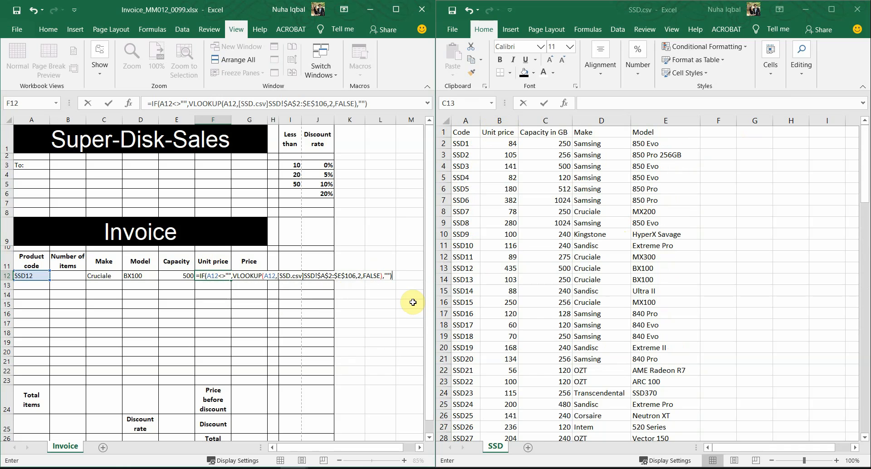
key("Return")
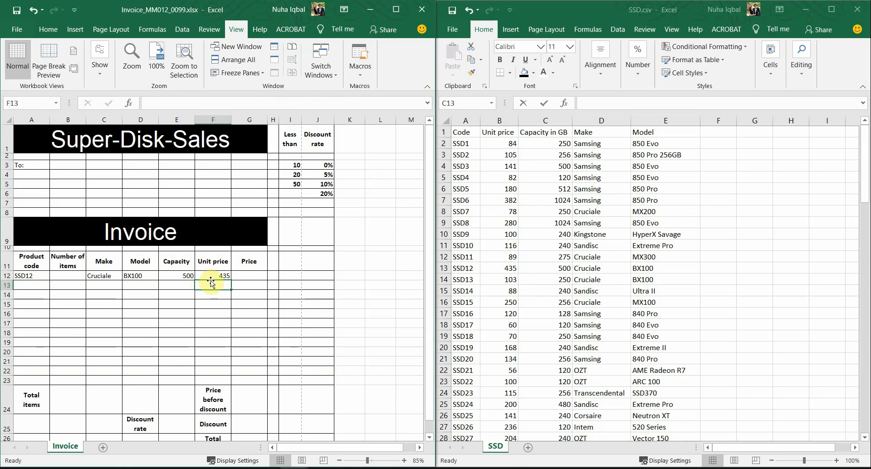
Review the C12:F12 formulas, then clear A12 to confirm they all show blank
left_click_drag(224, 276, 76, 276)
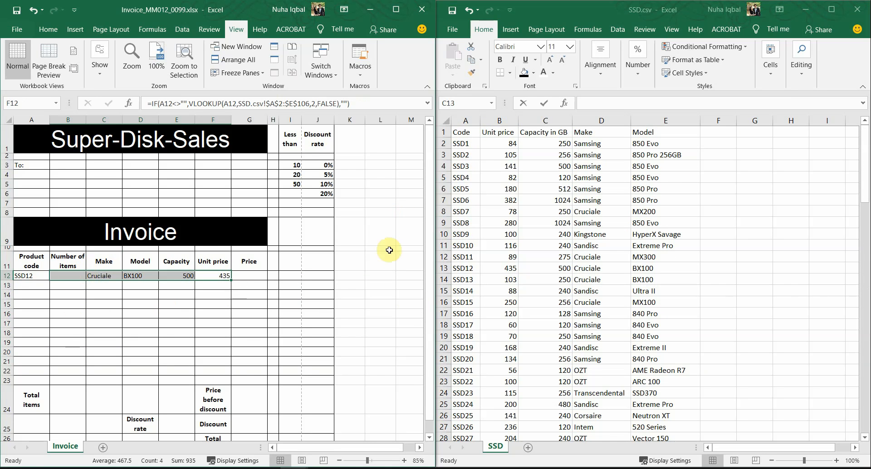
left_click(89, 284)
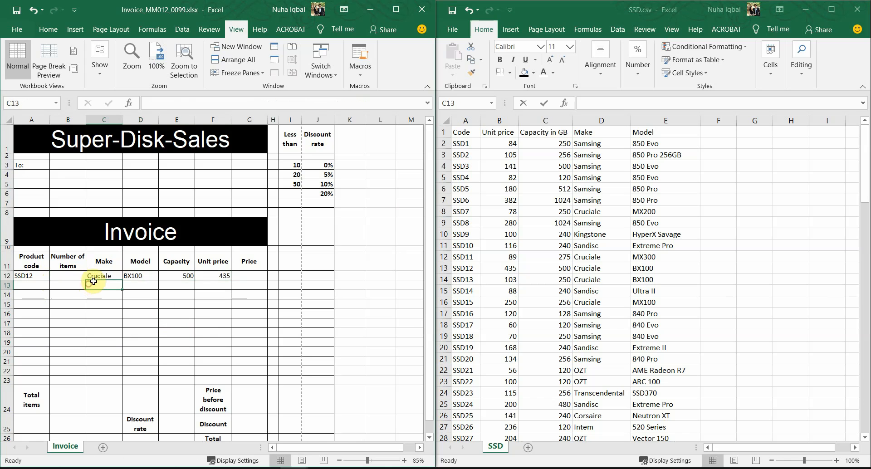
left_click(91, 275)
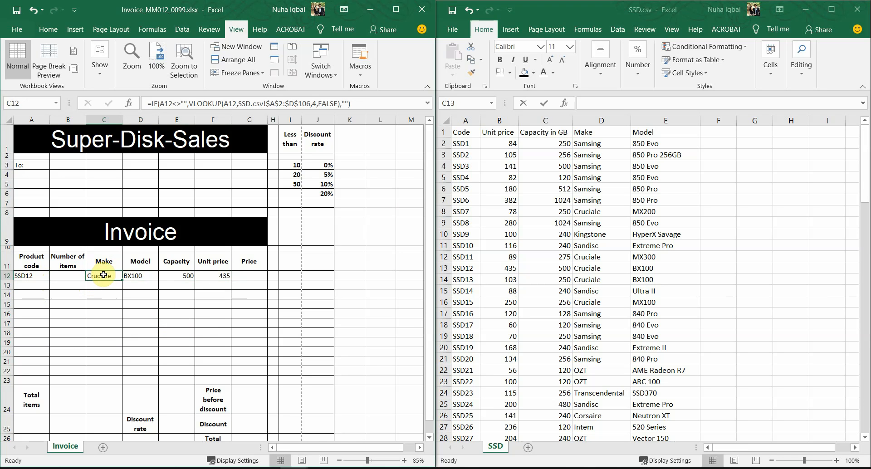
left_click_drag(103, 274, 225, 277)
left_click(225, 276)
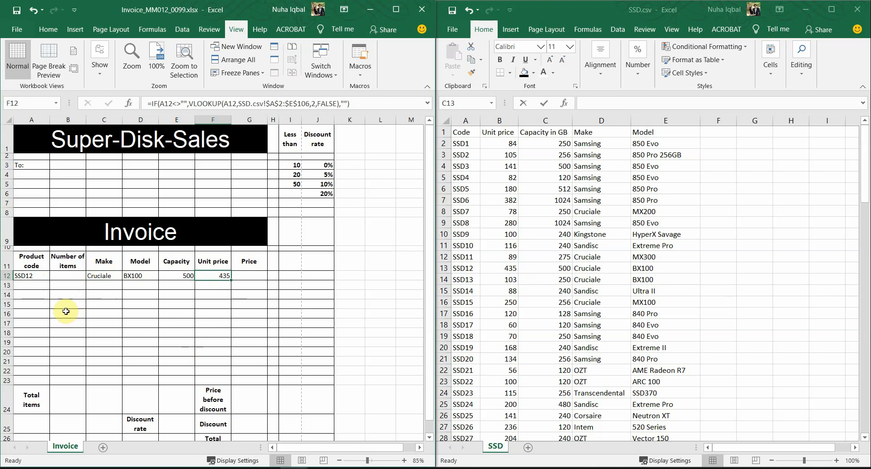
left_click(38, 277)
key("Delete")
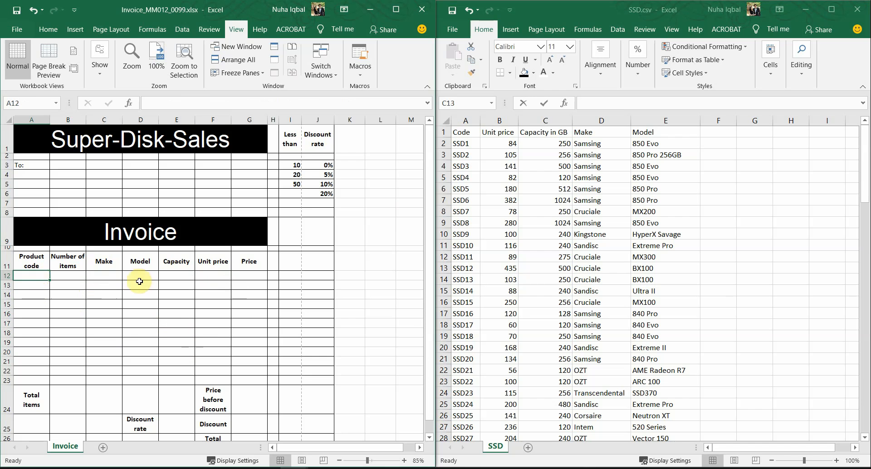
left_click_drag(104, 275, 202, 280)
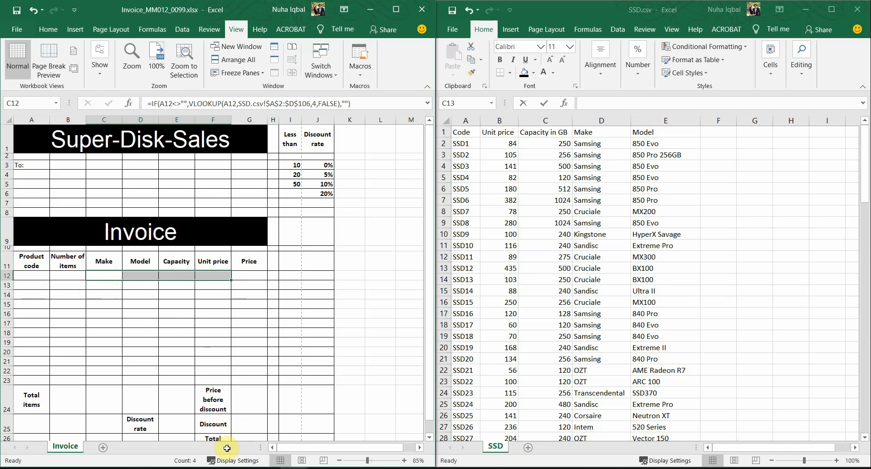
left_click(211, 468)
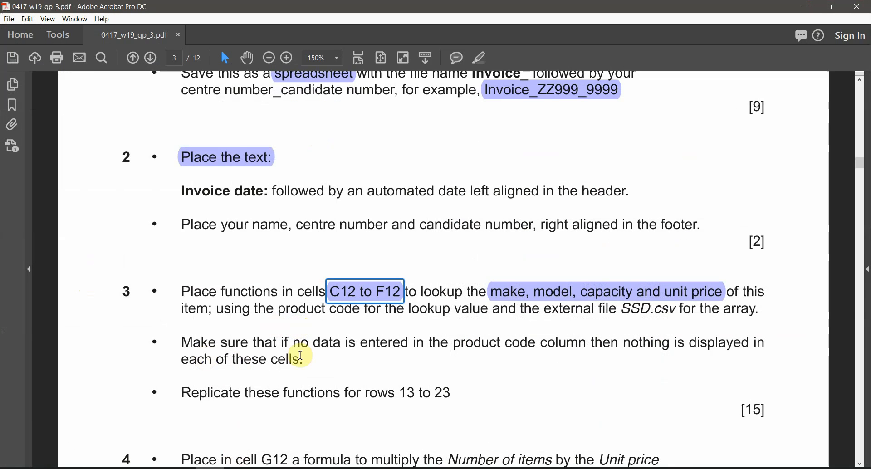
Reread question 3's instruction to replicate the functions for rows 13–23, then return to the Invoice workbook
left_click_drag(451, 395, 325, 396)
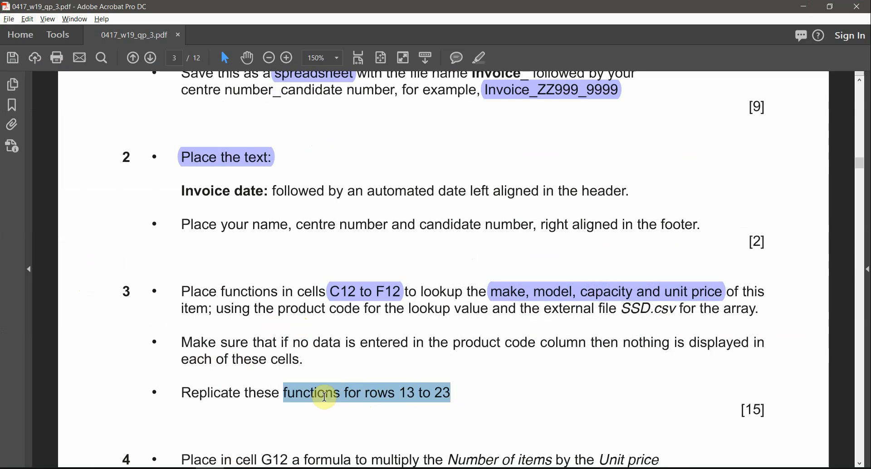
left_click(405, 395)
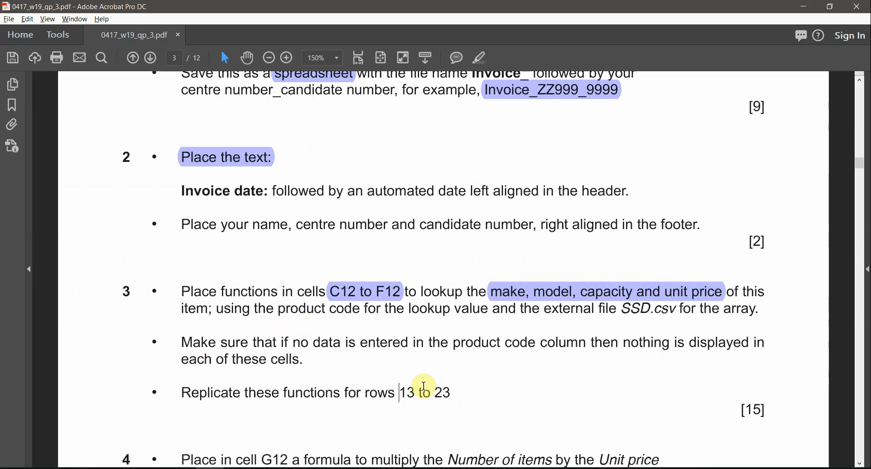
left_click(154, 468)
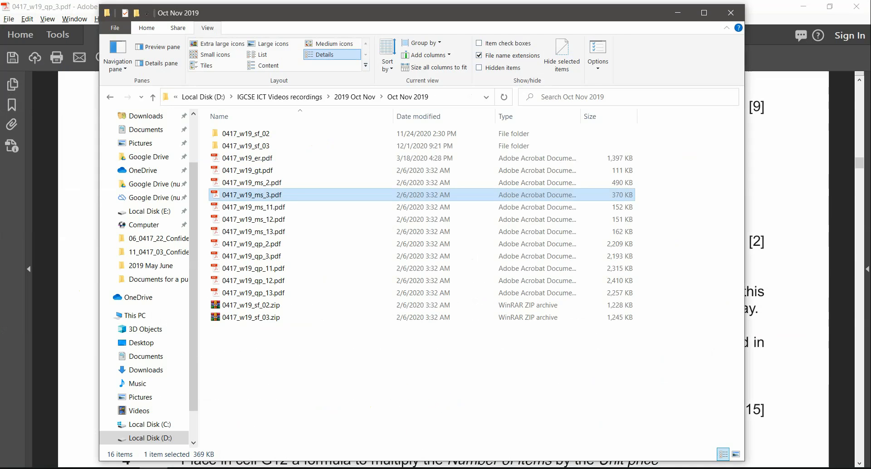
left_click(154, 468)
left_click(269, 468)
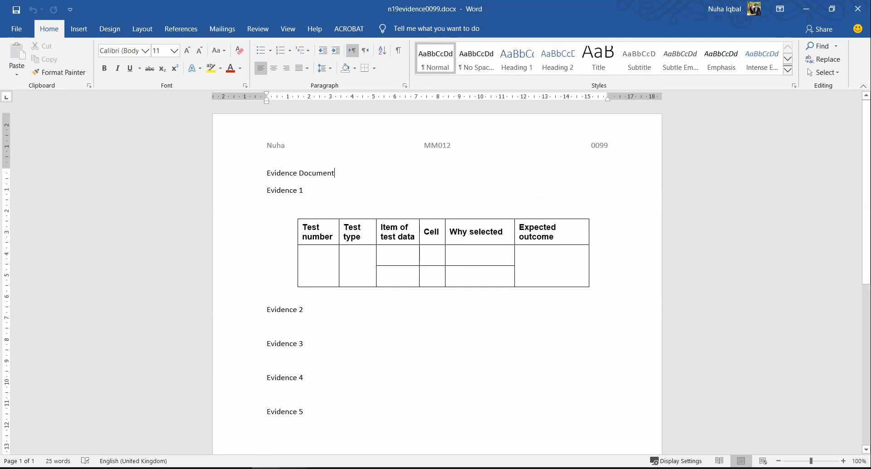
left_click(297, 467)
left_click(274, 454)
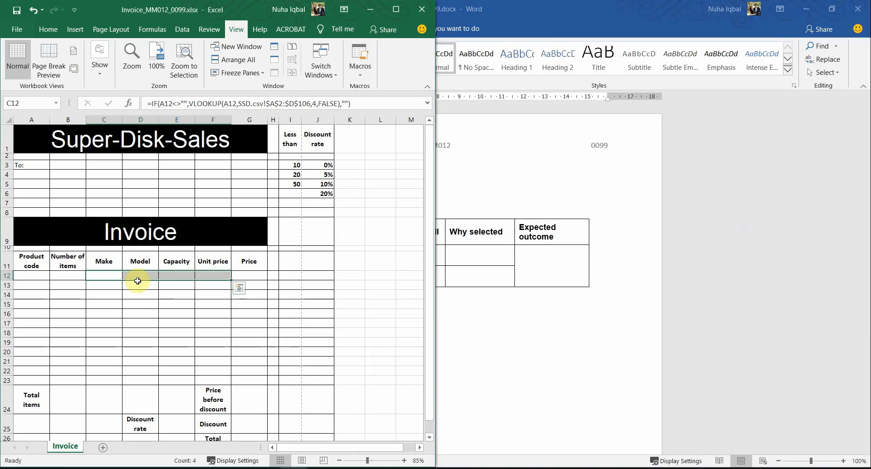
Paste code SSD9 into A12 and fill the C12:F12 lookups down to row 23
left_click(6, 285)
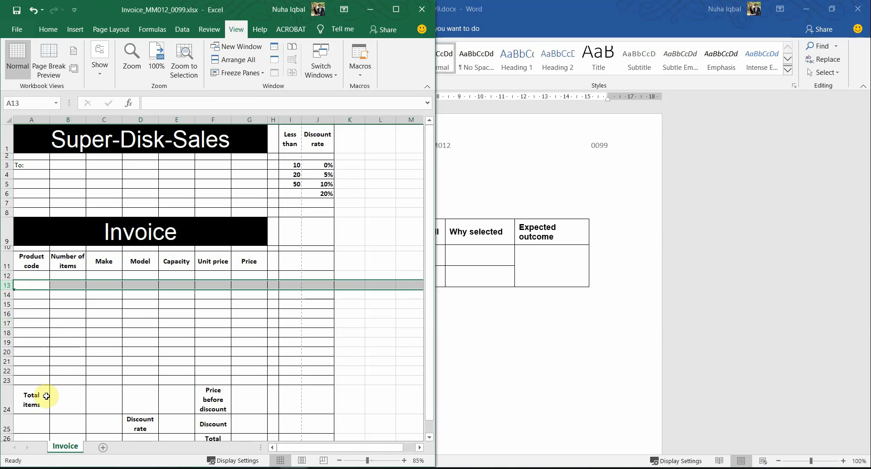
left_click(40, 381)
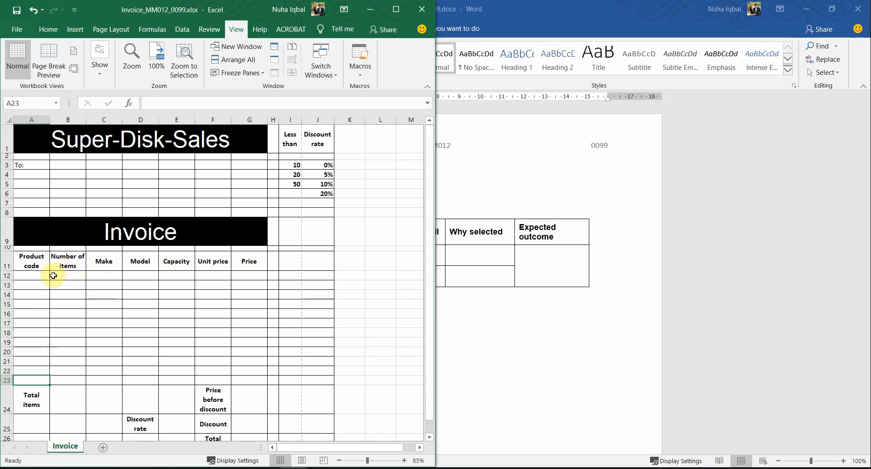
left_click(34, 278)
mouse_move(299, 467)
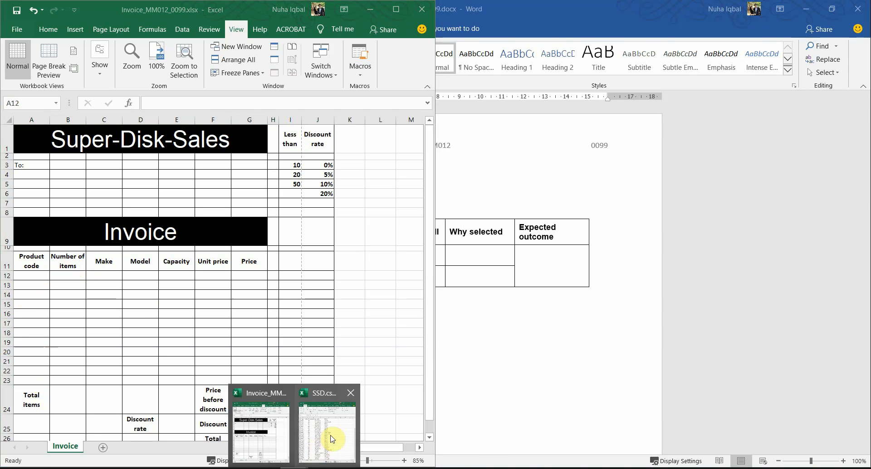
left_click(325, 434)
left_click(462, 234)
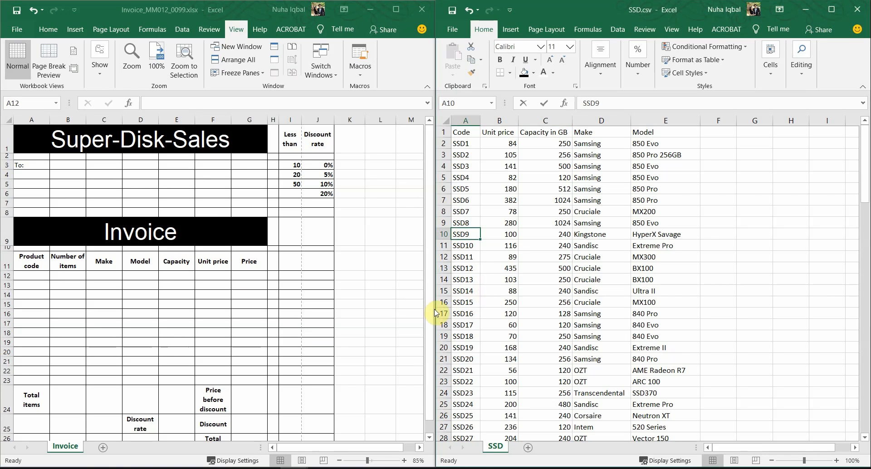
key("ctrl+c")
left_click(33, 278)
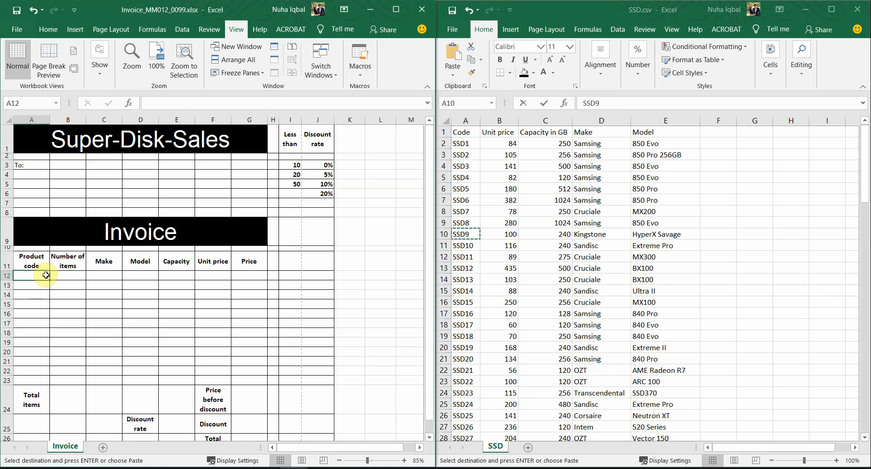
key("ctrl+v")
left_click_drag(106, 278, 221, 381)
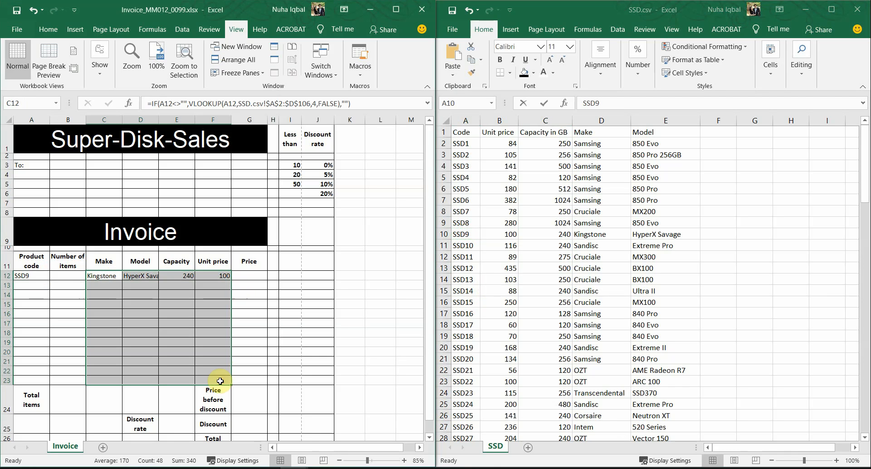
left_click(31, 273)
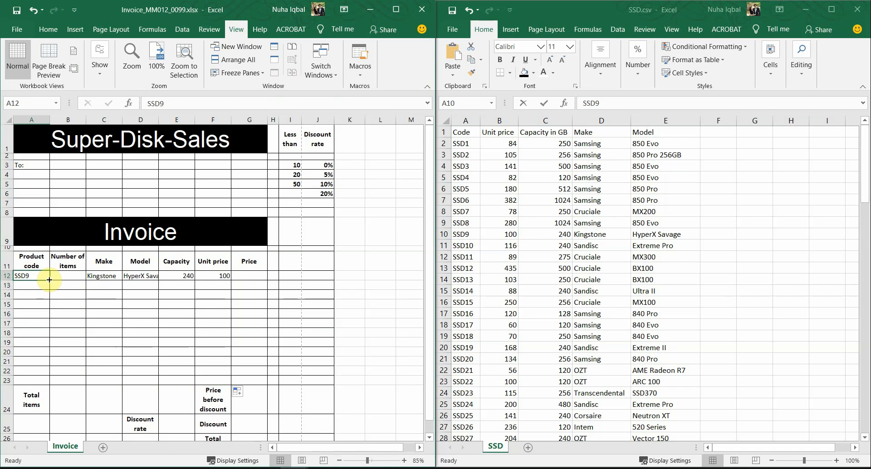
Fill the codes down from SSD9 in A12 to SSD20 in A23
key("ctrl+c")
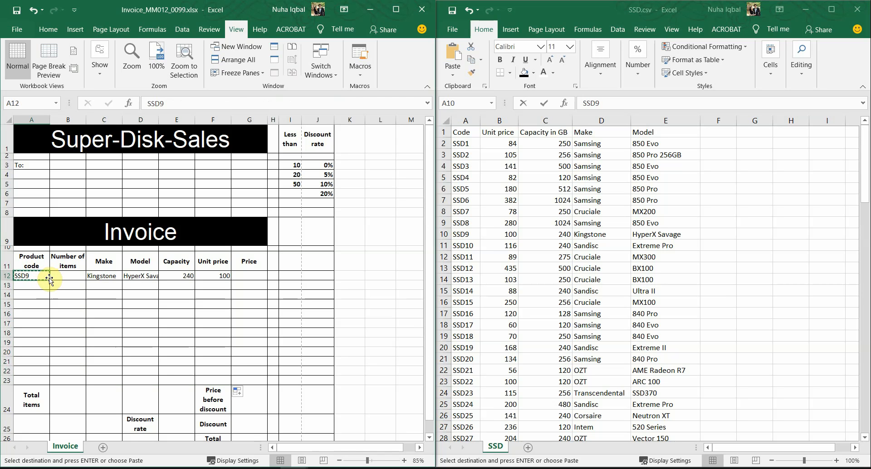
key("Escape")
left_click_drag(49, 279, 45, 382)
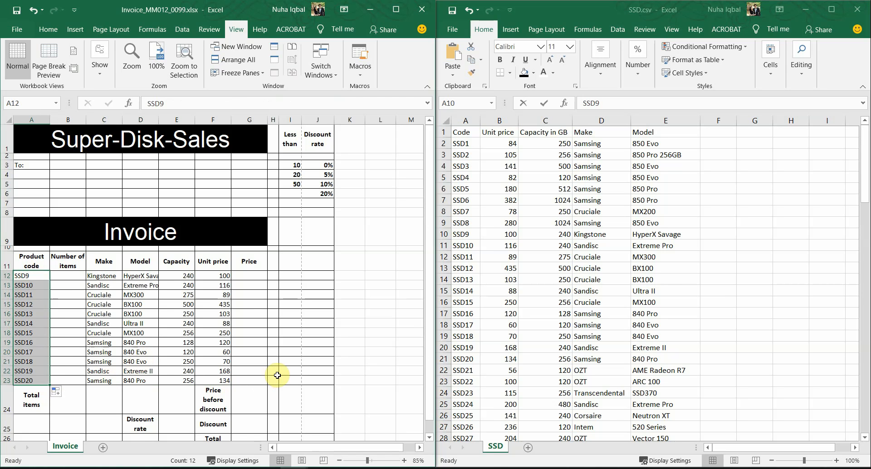
Check the filled codes and lookup results in rows 12–23, including D19's Model formula
left_click(28, 287)
left_click(36, 312)
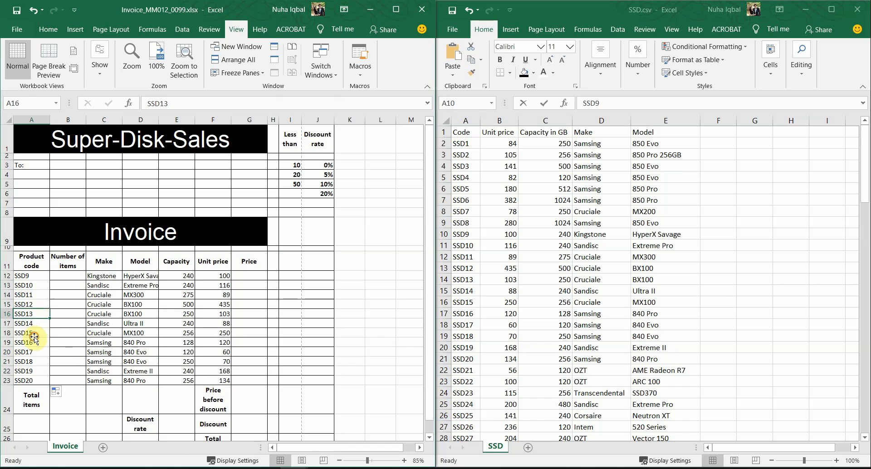
left_click(33, 335)
left_click_drag(225, 275, 108, 382)
left_click(153, 343)
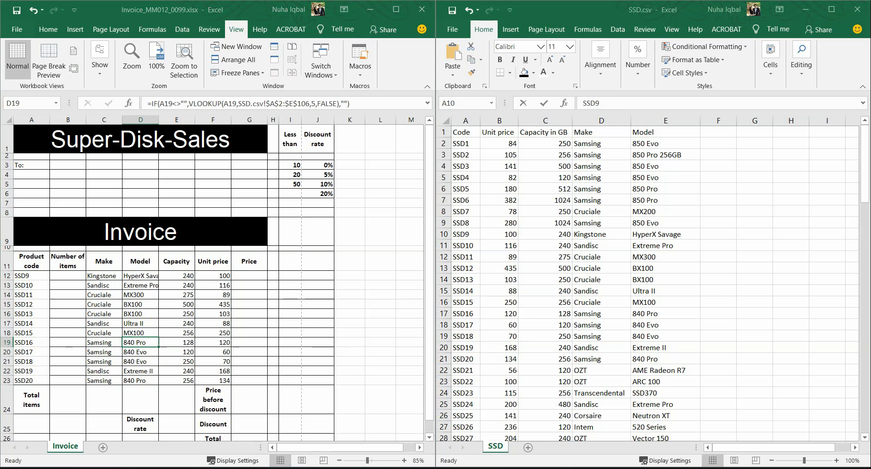
key("alt+Tab")
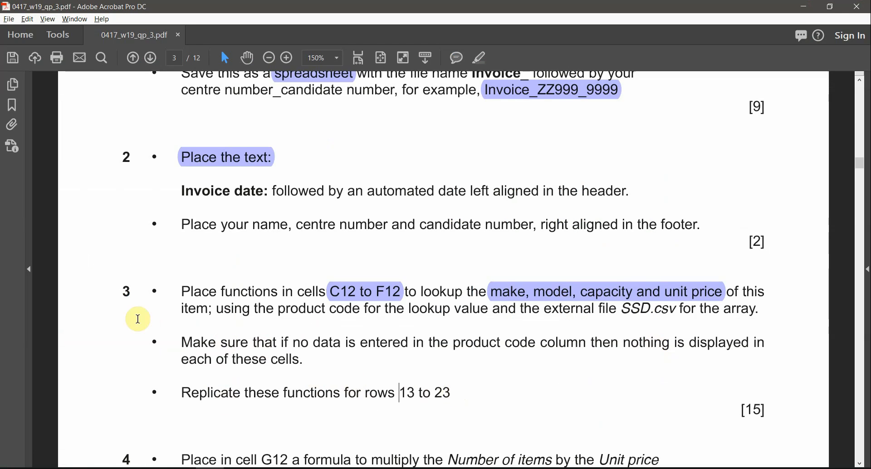
Highlight question number 3 on the question paper
double_click(126, 291)
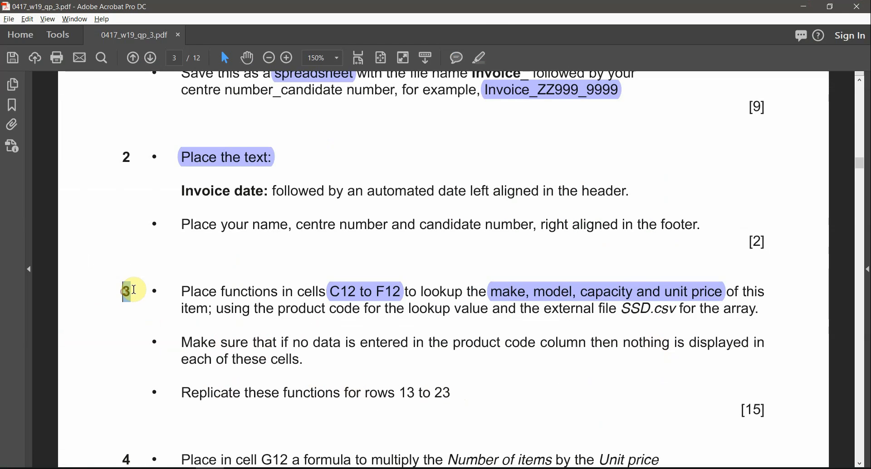
left_click(481, 59)
scroll(482, 345, "down", 3)
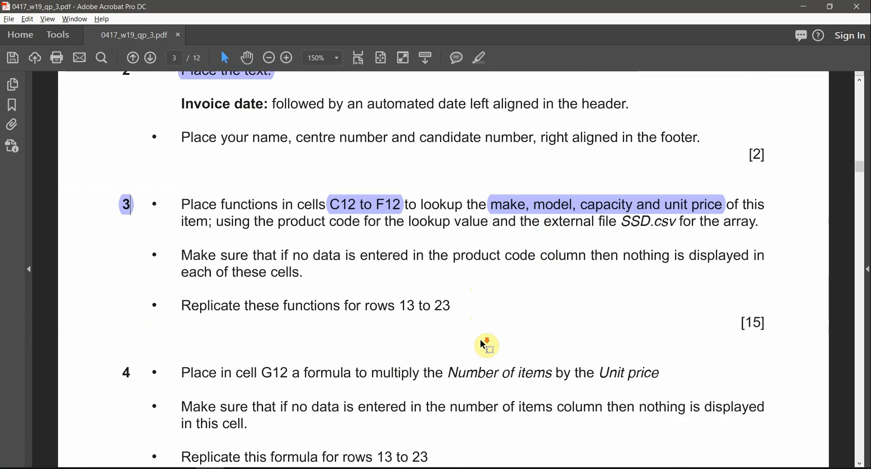
scroll(482, 343, "down", 1)
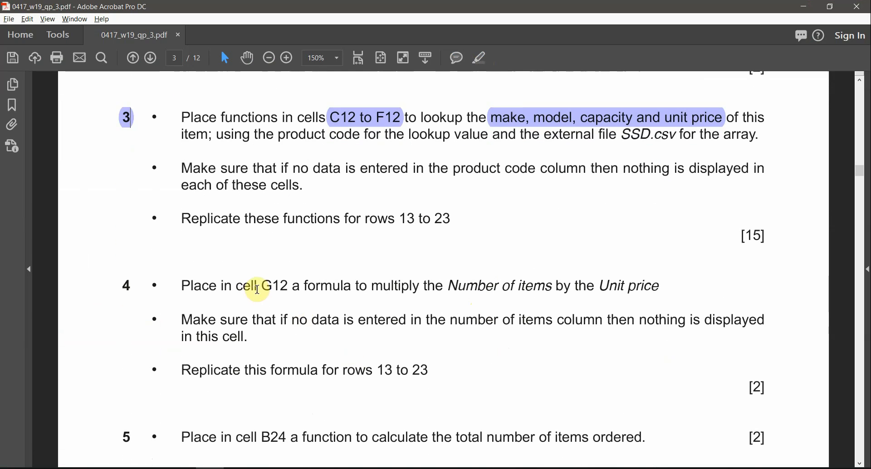
Highlight 'G12', 'Number of items' and 'Unit price' in question 4, then return to Excel
left_click_drag(262, 287, 292, 286)
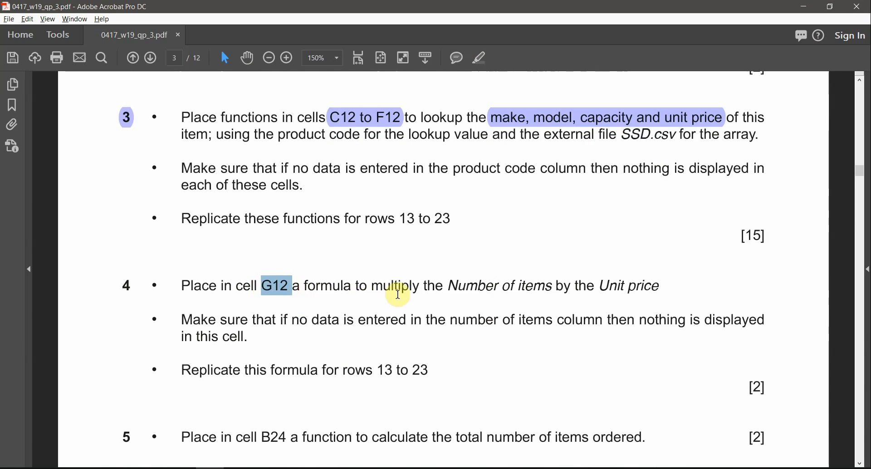
left_click_drag(451, 286, 529, 289)
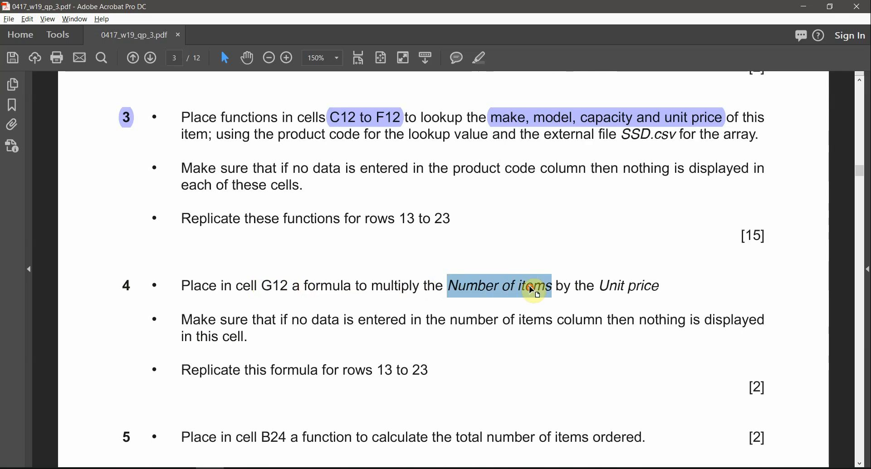
left_click(480, 61)
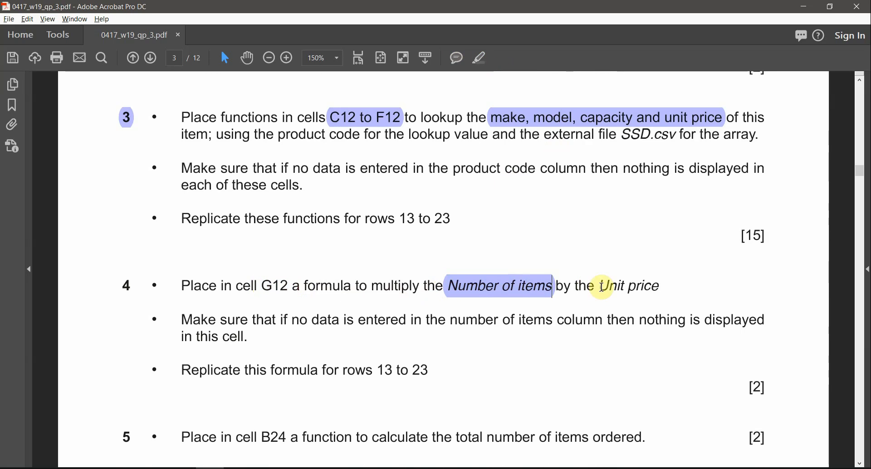
left_click_drag(600, 285, 659, 286)
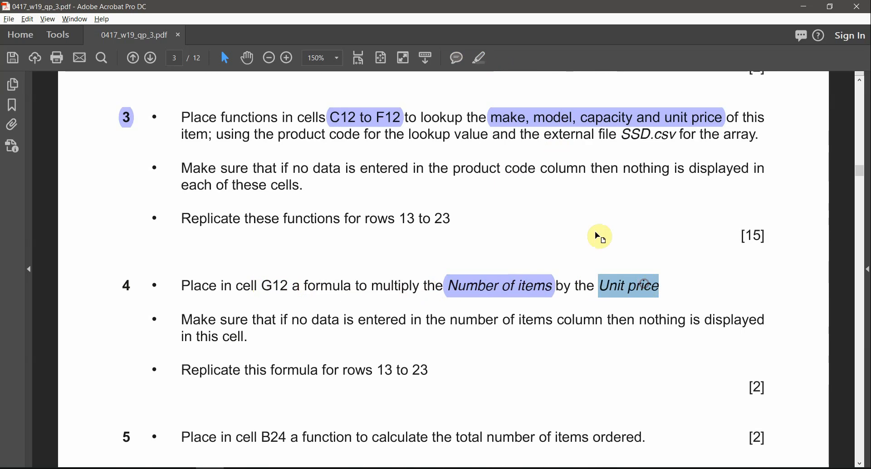
left_click(480, 59)
left_click_drag(292, 287, 266, 286)
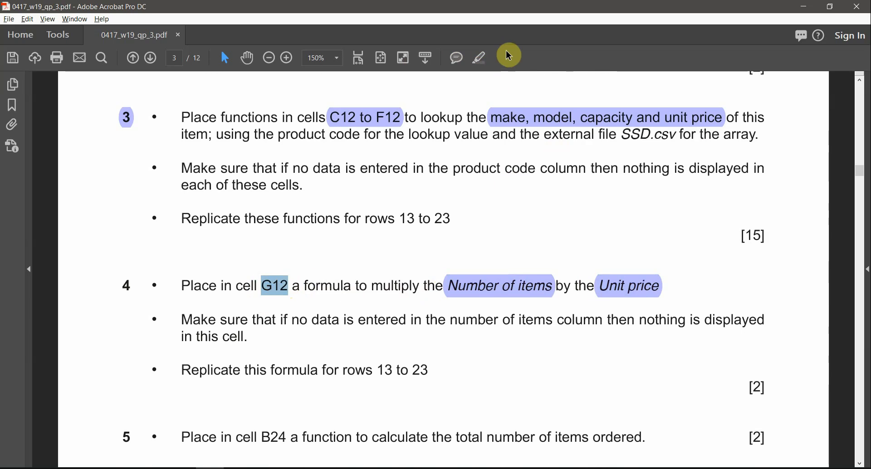
left_click(471, 61)
key("alt+Tab")
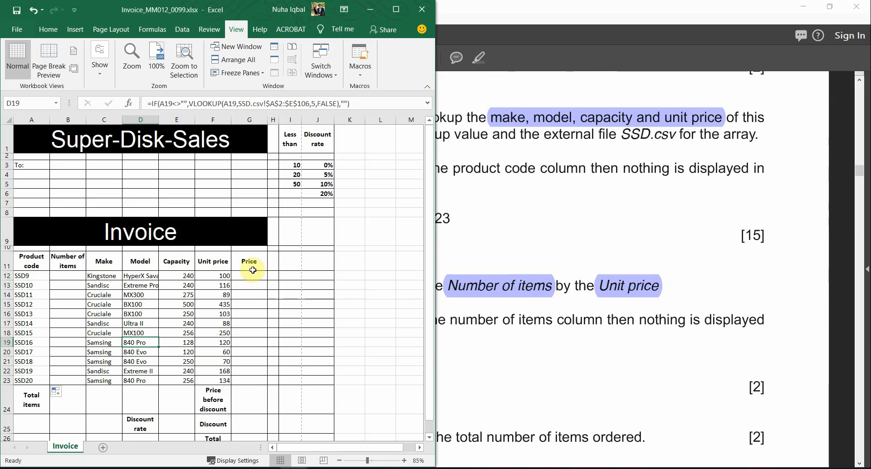
Begin the price formula in G12 with an opening =
left_click(241, 277)
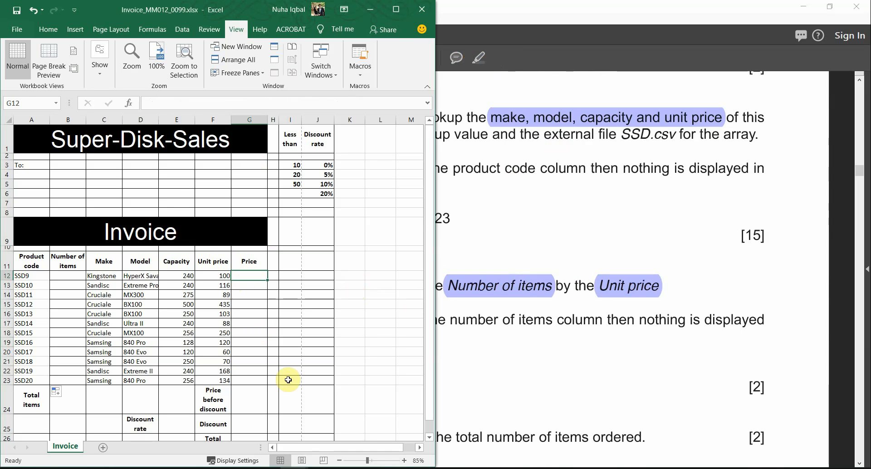
type("=")
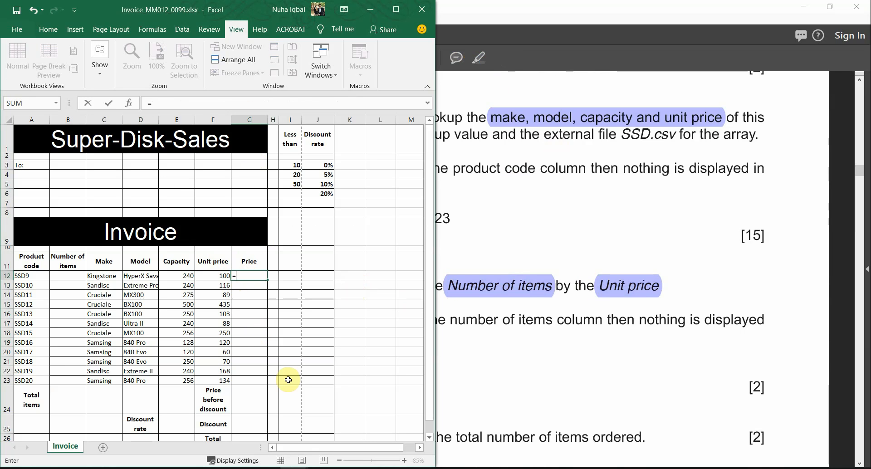
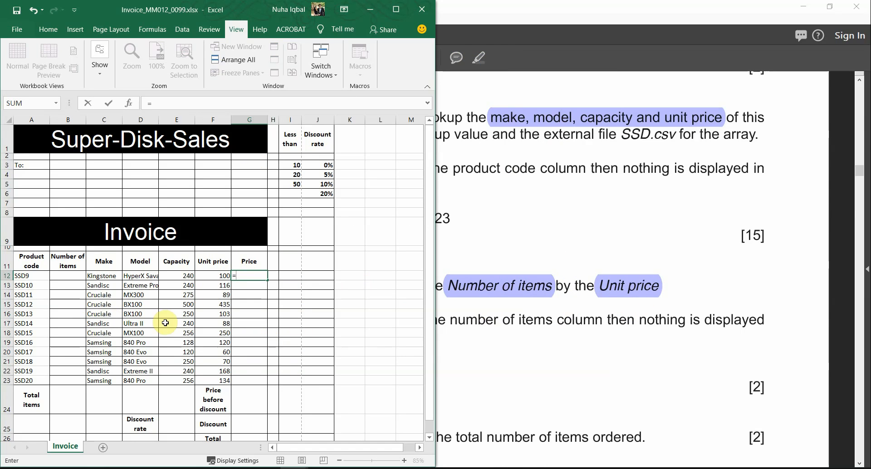
Complete the G12 price formula as =B12*F12 and commit it
left_click(66, 277)
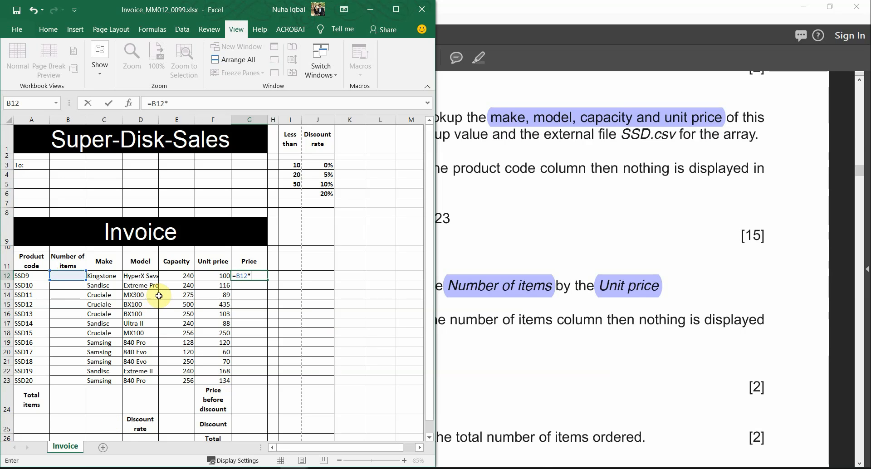
left_click(207, 277)
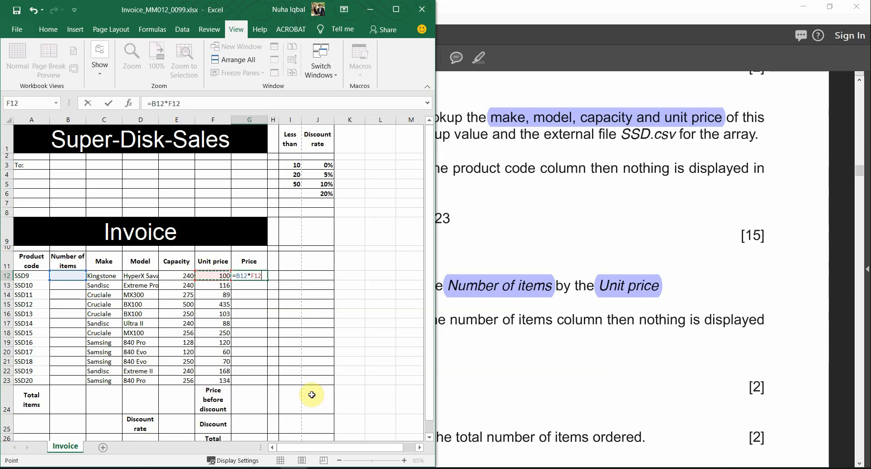
key("Return")
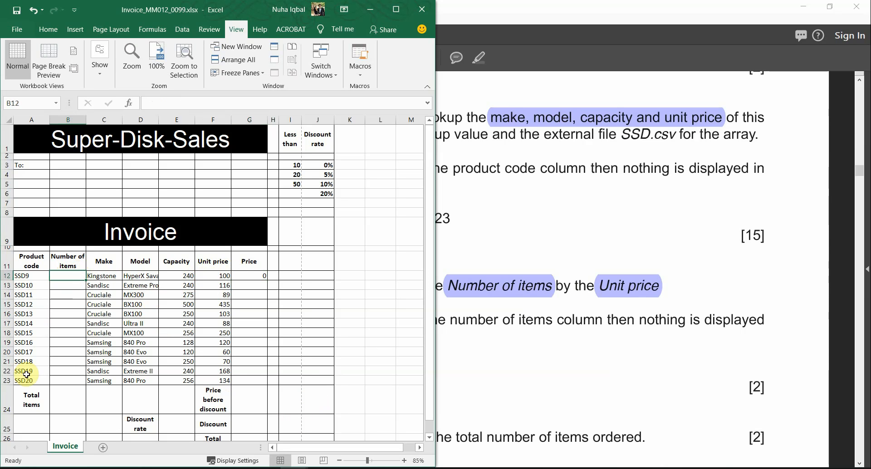
Check the new formula in G12, then bring the question paper back to the front
left_click_drag(33, 278, 23, 378)
left_click(48, 30)
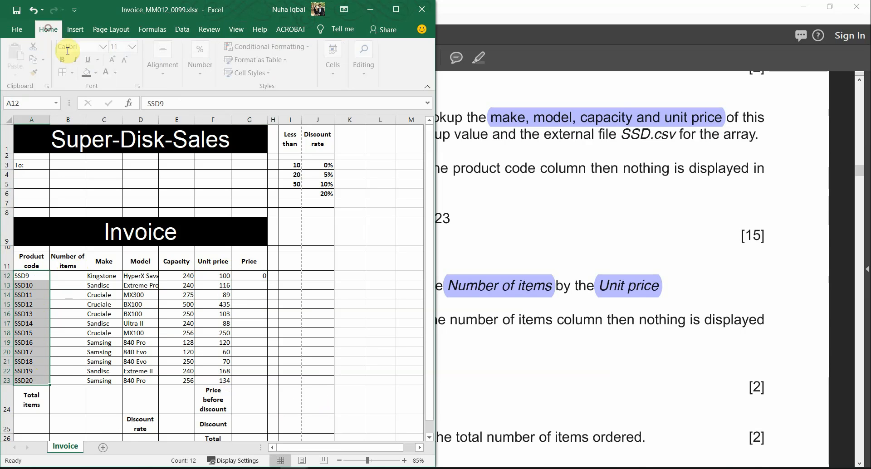
left_click(88, 352)
left_click(246, 279)
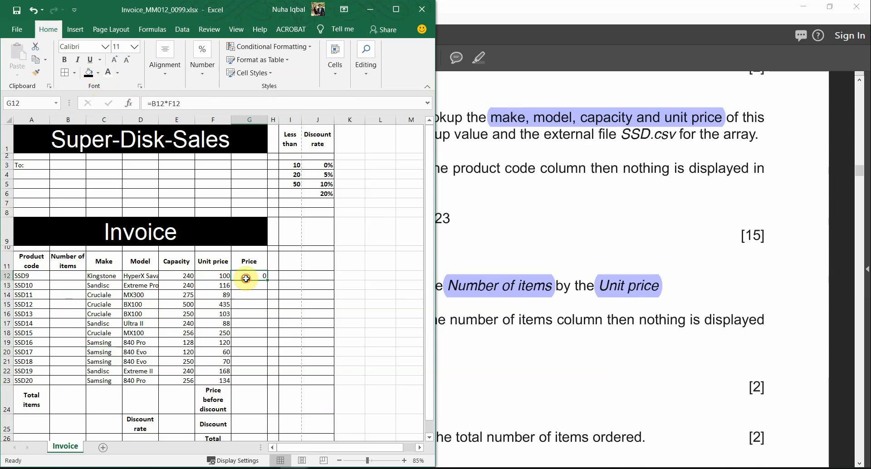
left_click(576, 323)
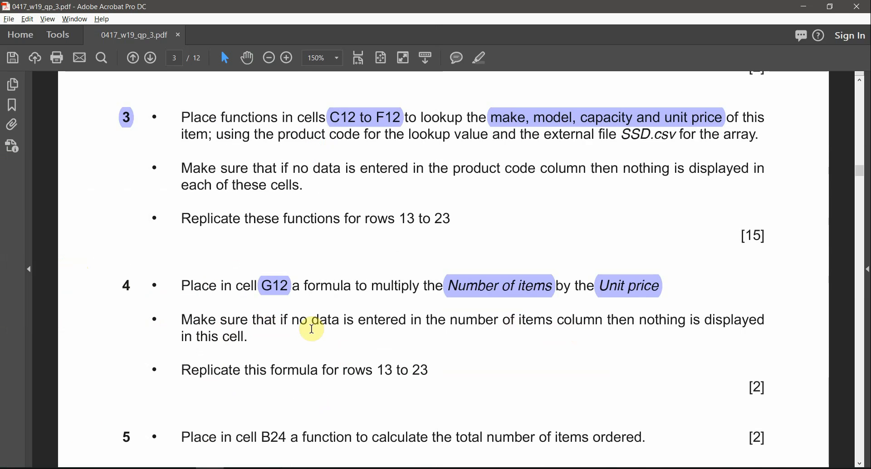
Highlight 'number of items' and 'this cell' in question 4, then return to the Invoice workbook
left_click_drag(362, 321, 552, 322)
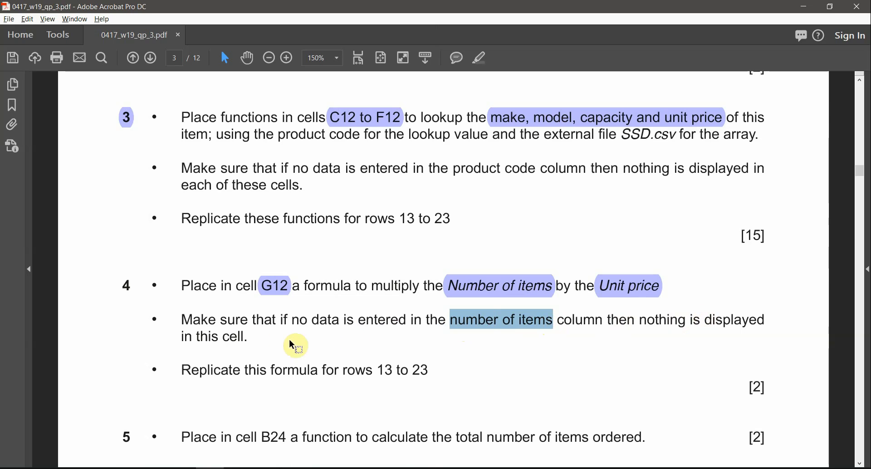
left_click_drag(198, 337, 248, 338)
left_click(294, 467)
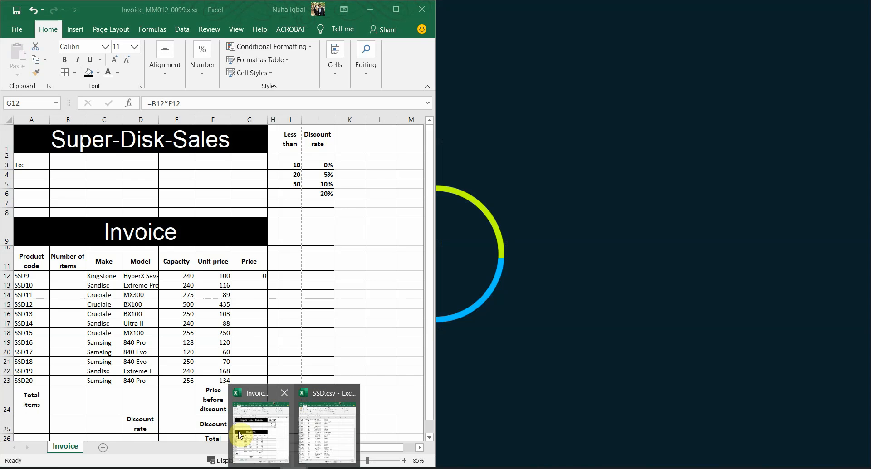
left_click(240, 434)
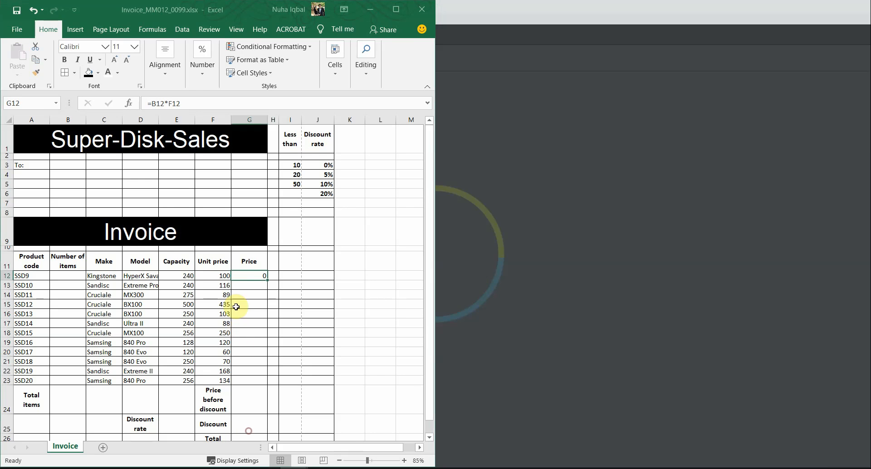
Start rewriting G12 as an IF formula with the condition B12<>""
double_click(248, 276)
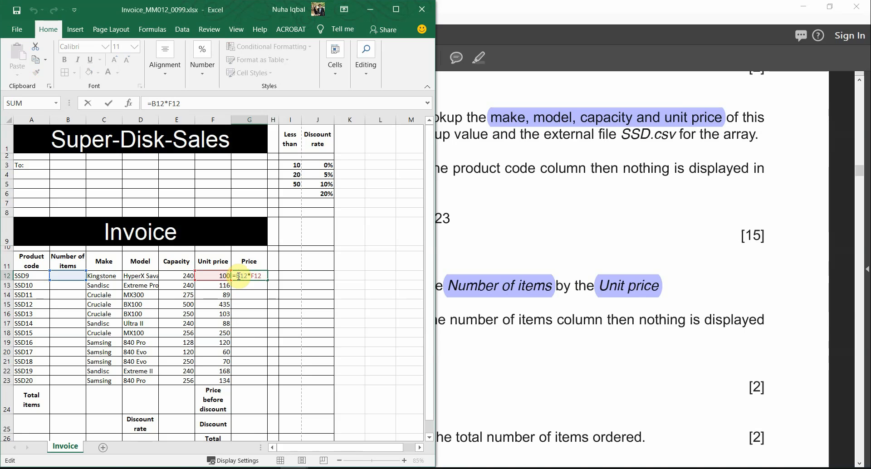
type("IF")
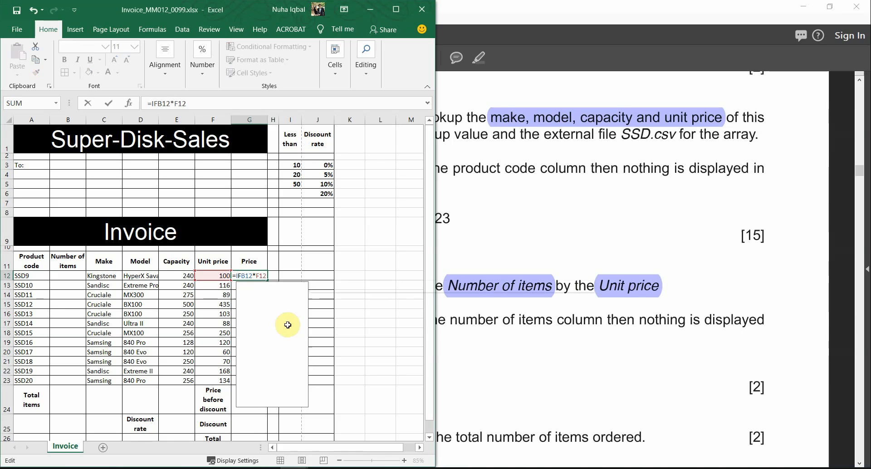
type("(")
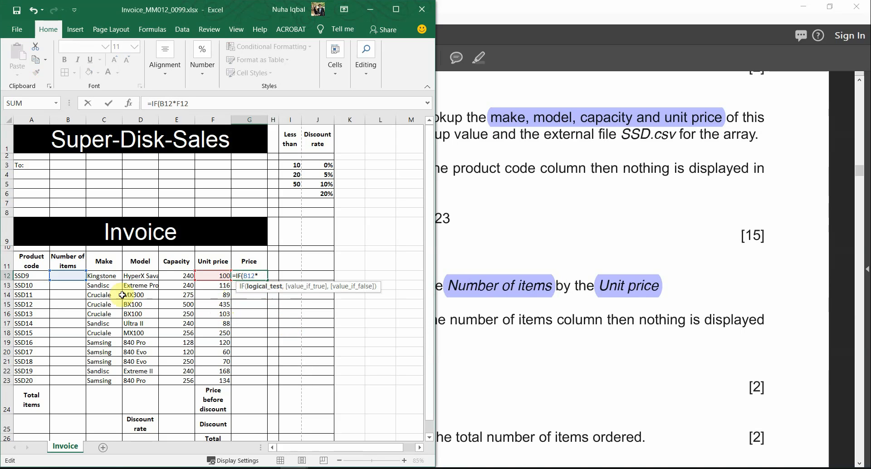
left_click(61, 277)
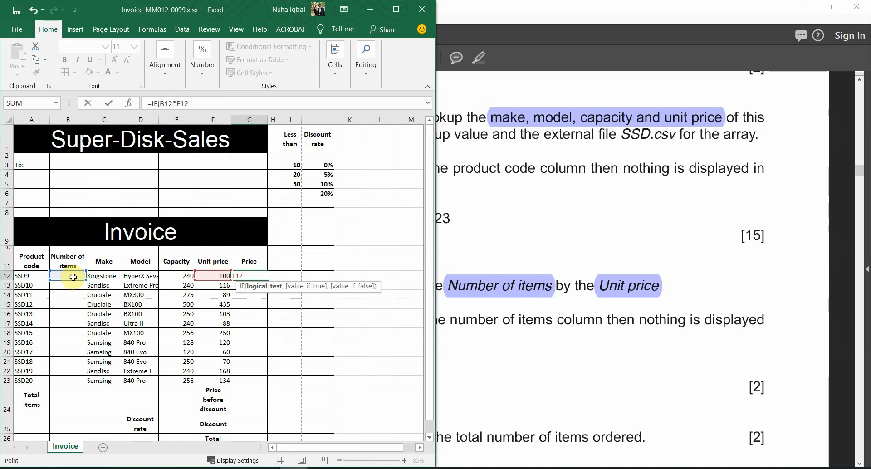
left_click(72, 277)
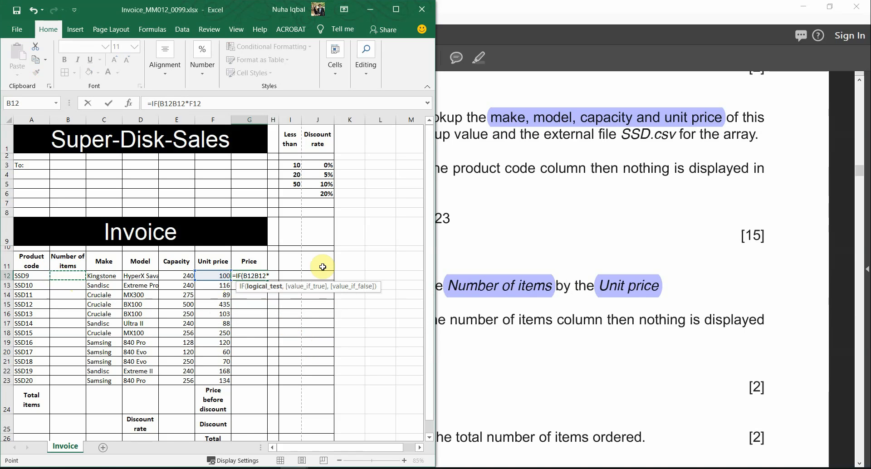
type("<>")
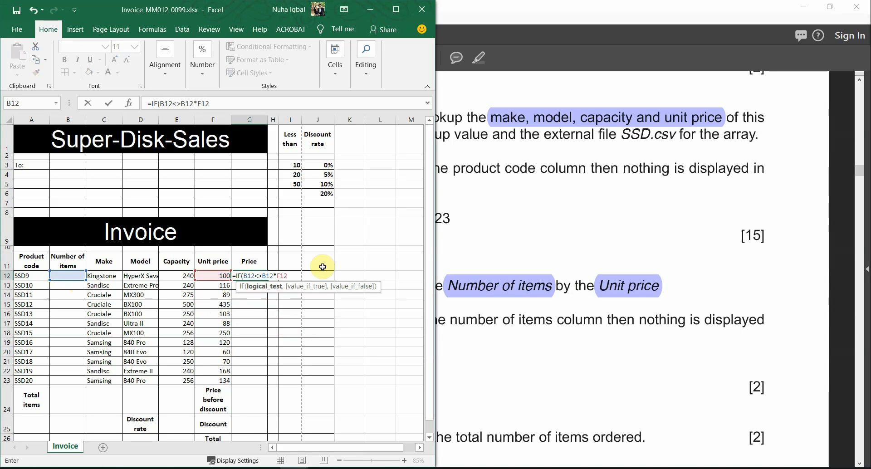
type("\"\"")
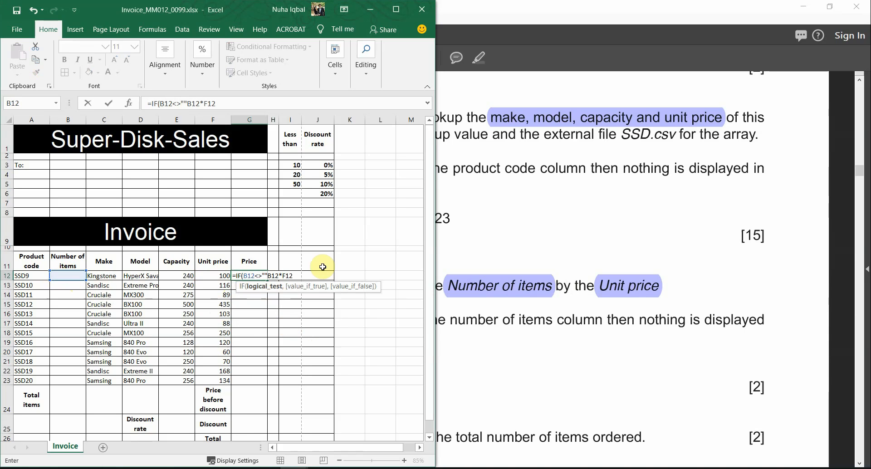
type(",")
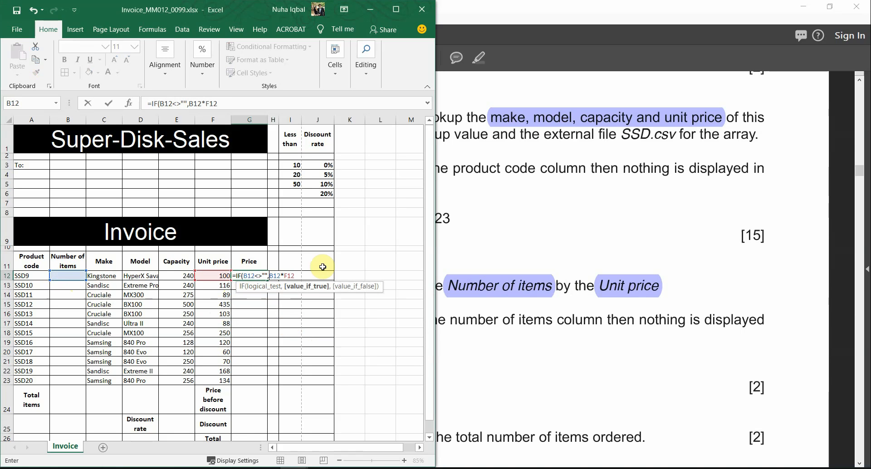
key("Right")
key("Right")
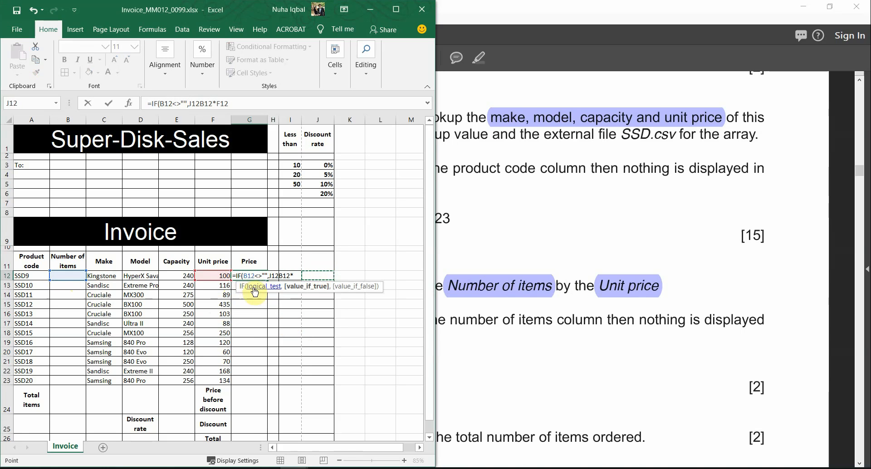
key("Left")
key("Left")
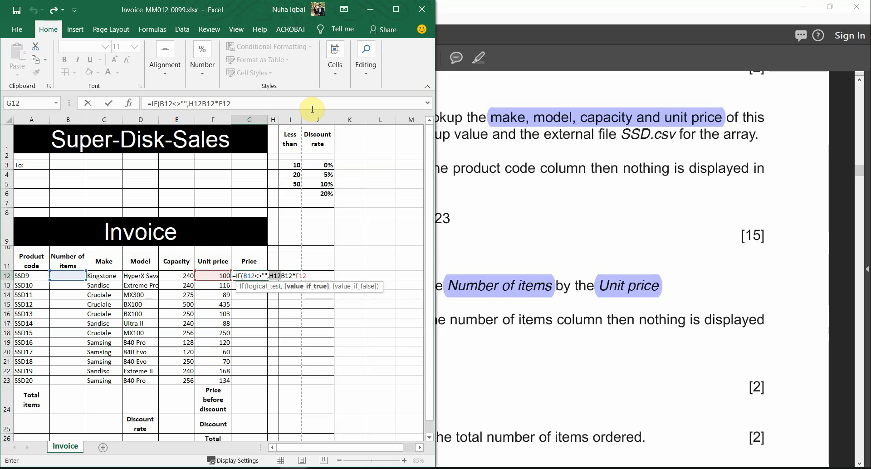
key("BackSpace")
key("BackSpace")
key("BackSpace")
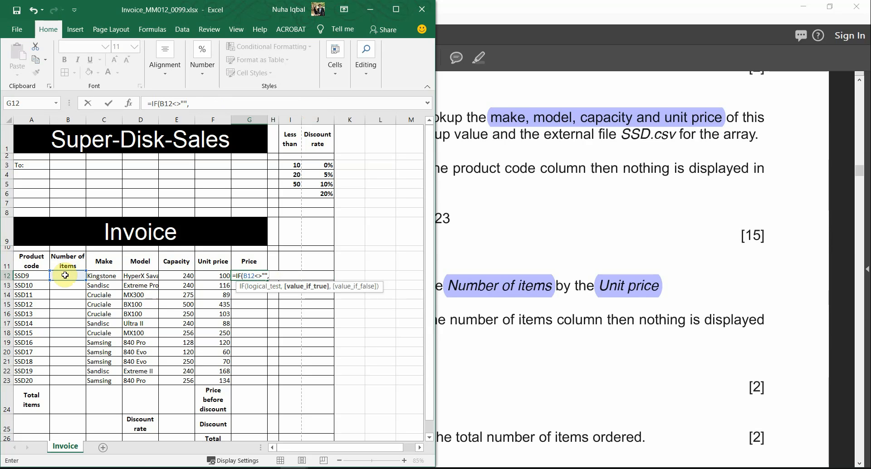
Finish G12 as =IF(B12<>"",B12*F12,"") and check the result
left_click(65, 275)
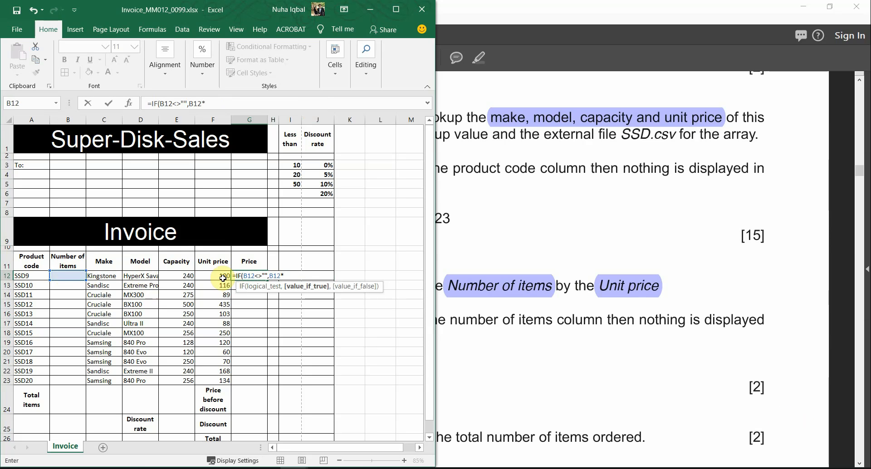
left_click(221, 277)
type(",")
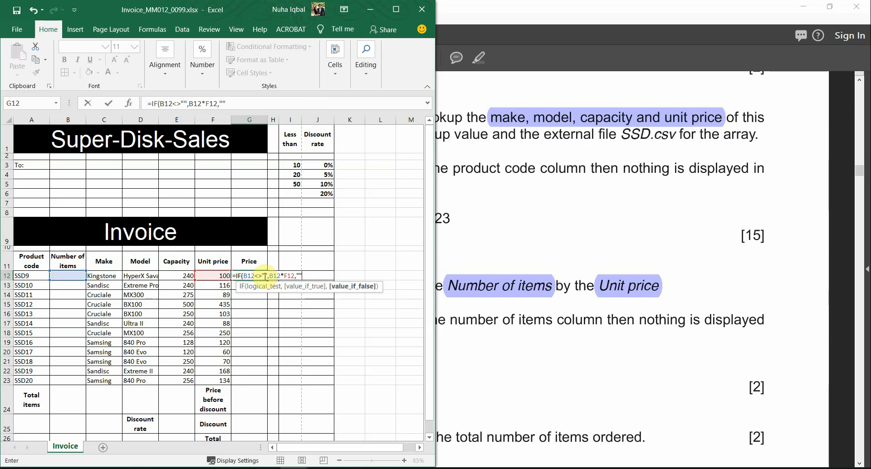
type("\"\")")
key("Return")
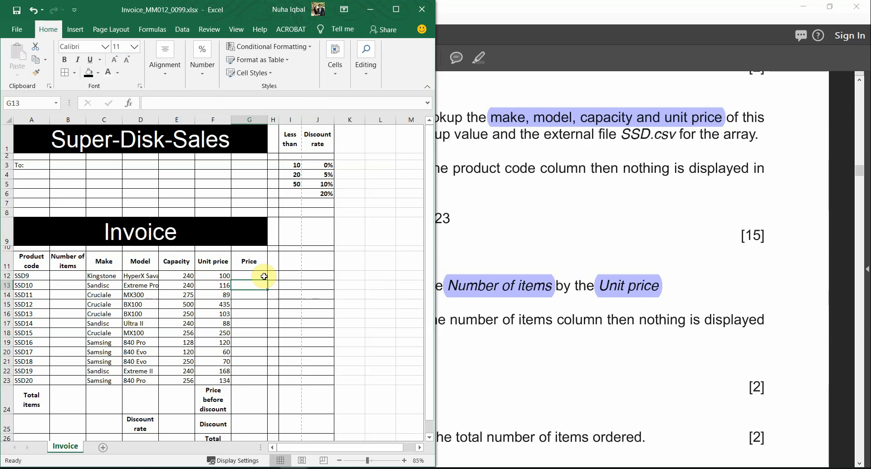
left_click(257, 275)
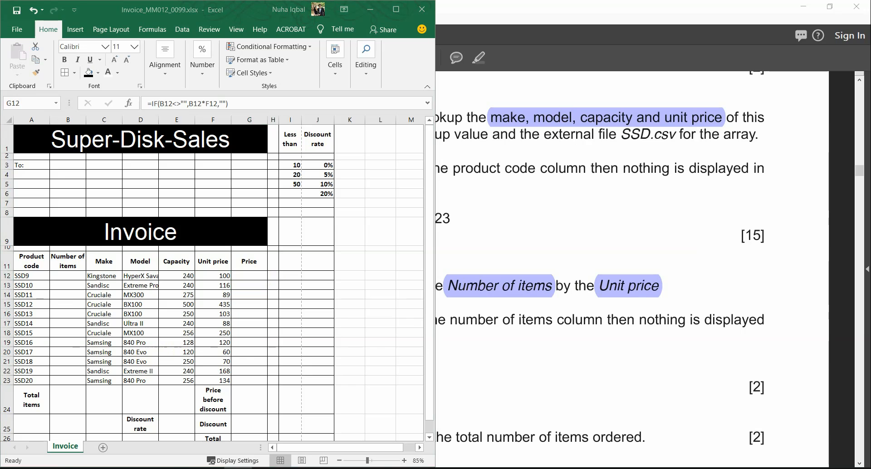
Highlight 'formula' and the rows 13 to 23 range on the question paper
double_click(575, 5)
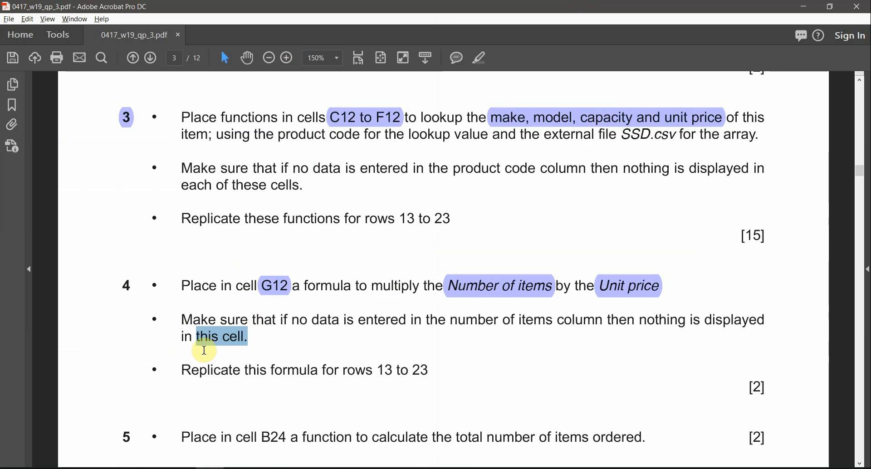
left_click_drag(275, 371, 318, 371)
left_click_drag(379, 372, 417, 373)
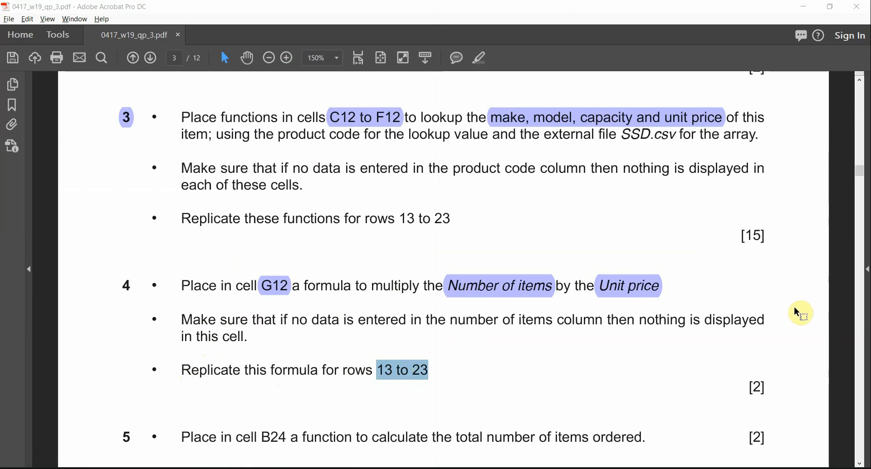
key("alt+Tab")
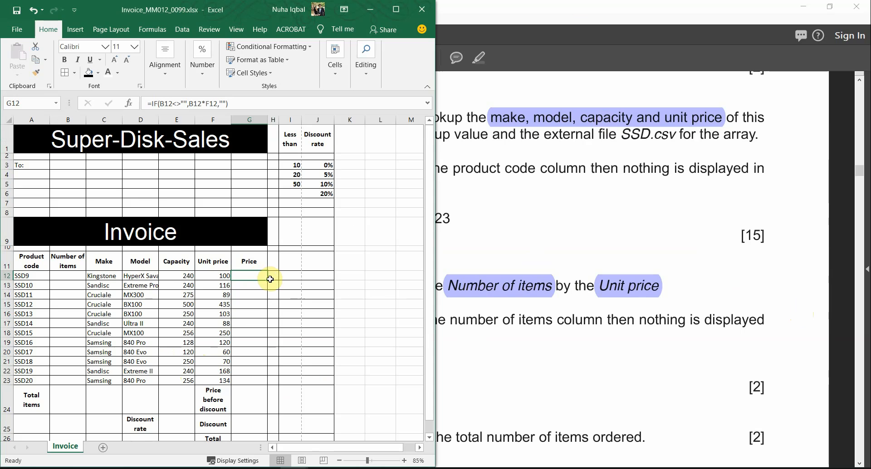
Fill the G12 price formula down to G23 and check the copies
left_click_drag(268, 280, 266, 386)
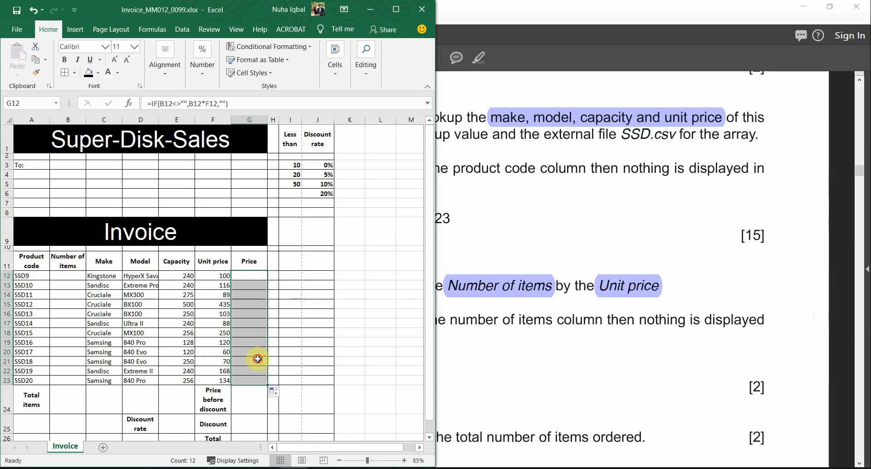
left_click(254, 332)
left_click(253, 304)
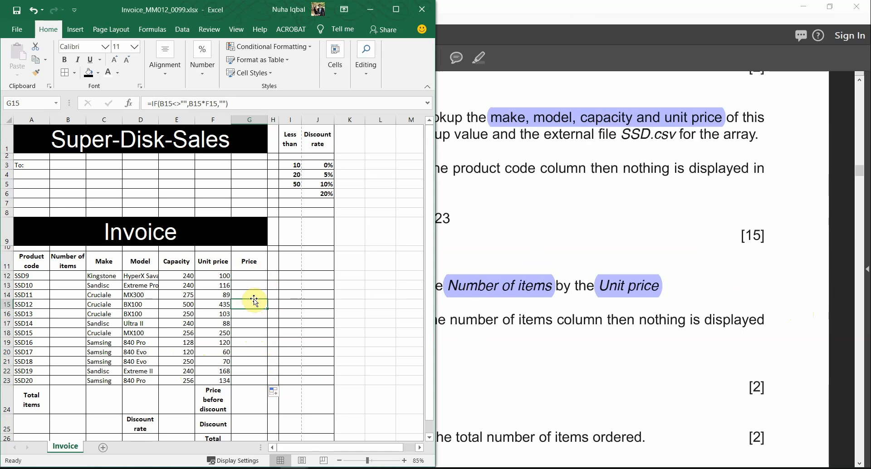
left_click(253, 295)
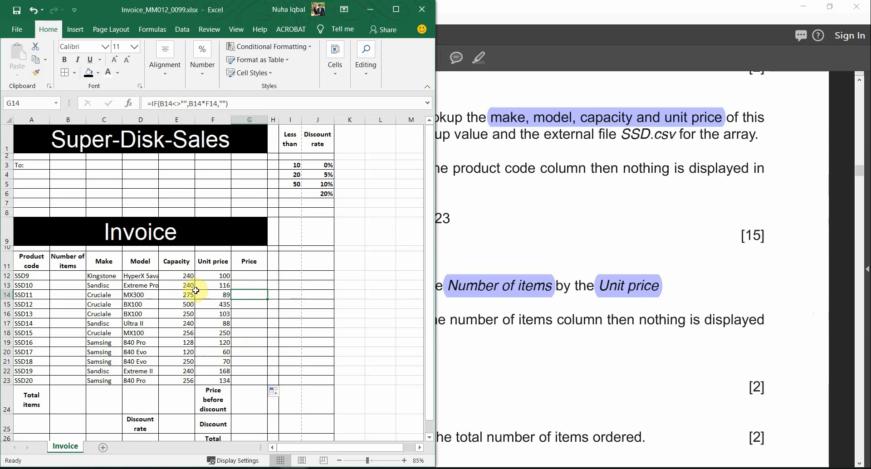
left_click(249, 361)
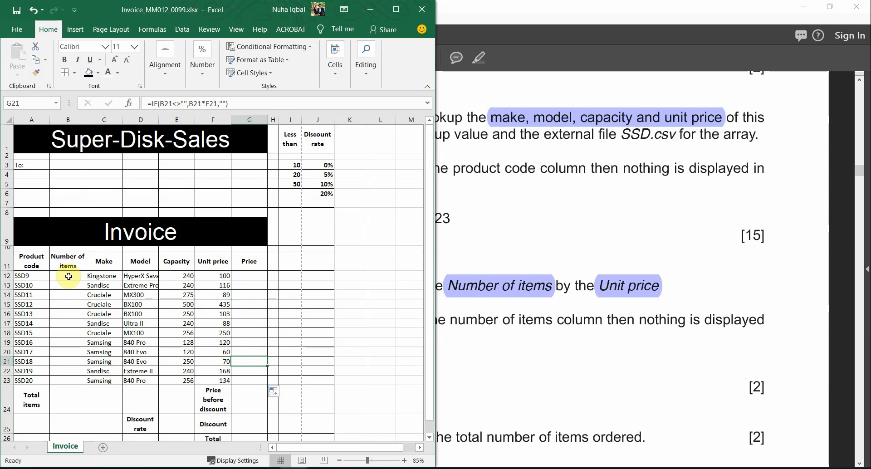
Enter quantity 2 in B12 and fill it down to B23, then return to the exam paper
left_click(68, 276)
type("2")
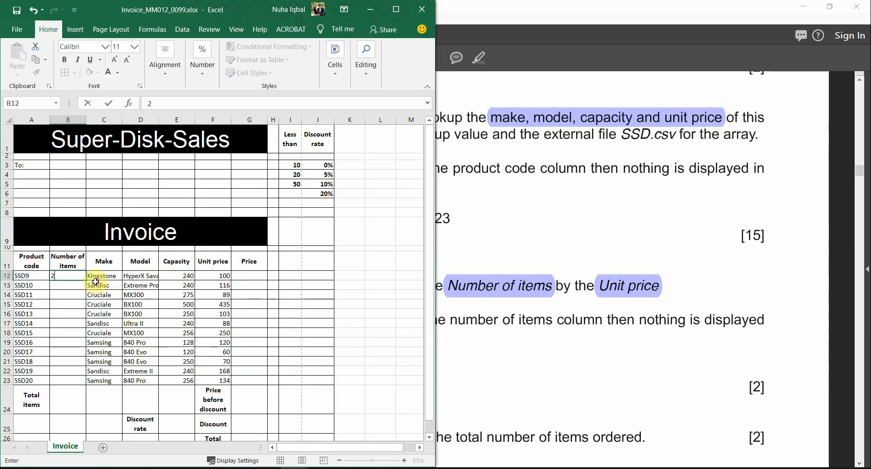
key("Return")
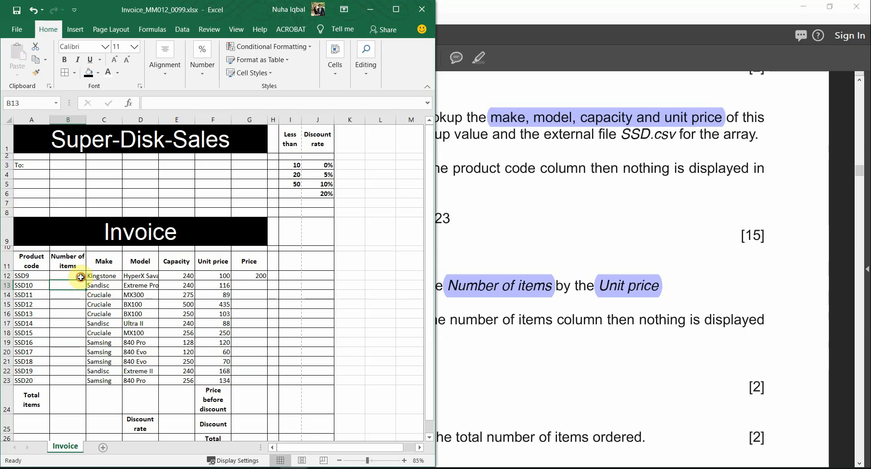
left_click(80, 277)
left_click_drag(85, 280, 87, 381)
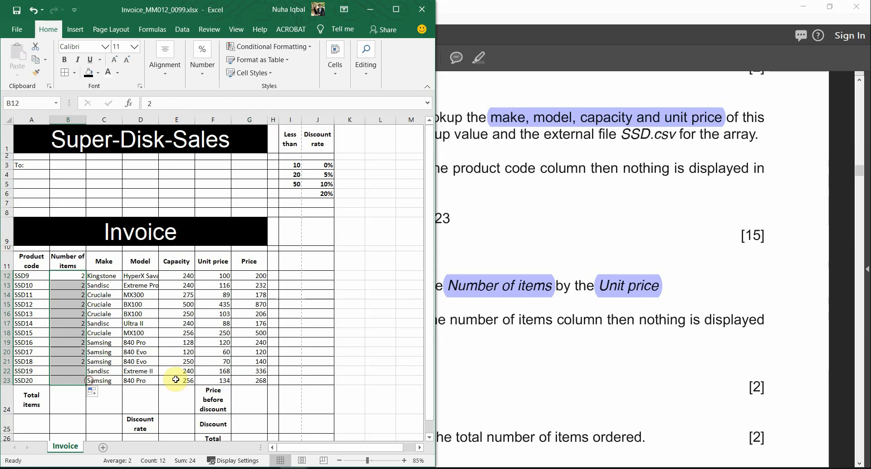
left_click(256, 375)
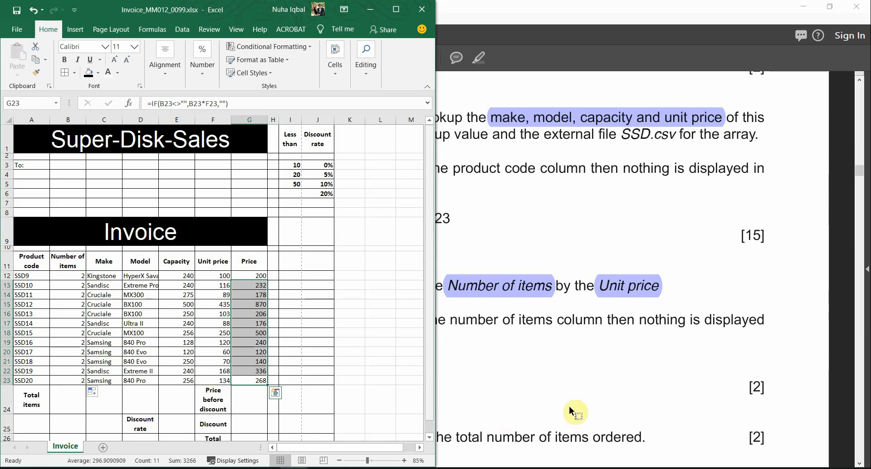
left_click(568, 359)
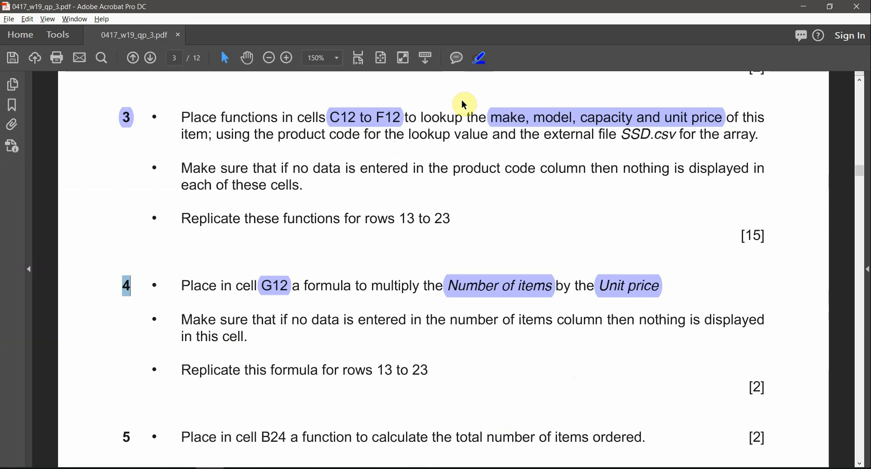
Highlight the cell reference B24 in question 5
scroll(406, 306, "down", 1)
scroll(406, 306, "down", 6)
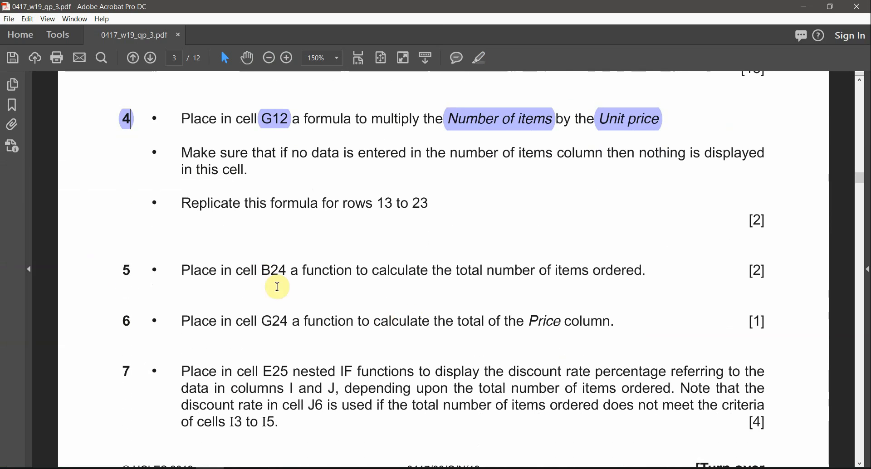
left_click_drag(261, 269, 287, 271)
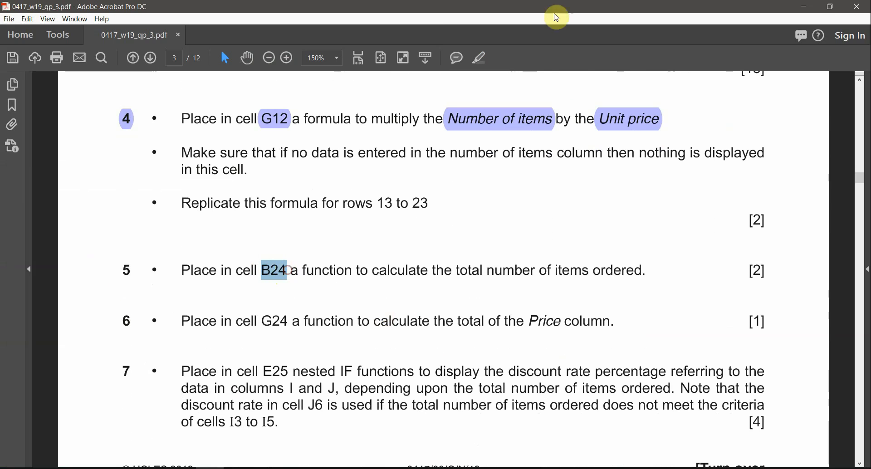
left_click(478, 62)
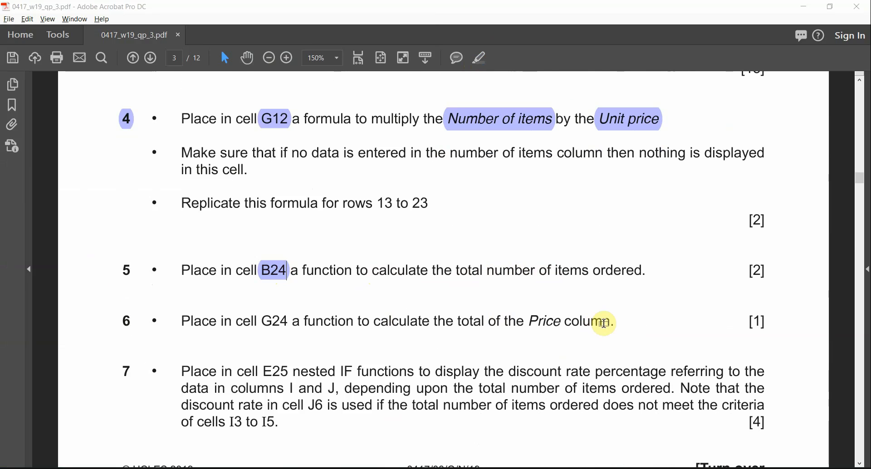
In the Invoice workbook, select cell B24 for the items total
key("alt+Tab")
left_click(274, 216)
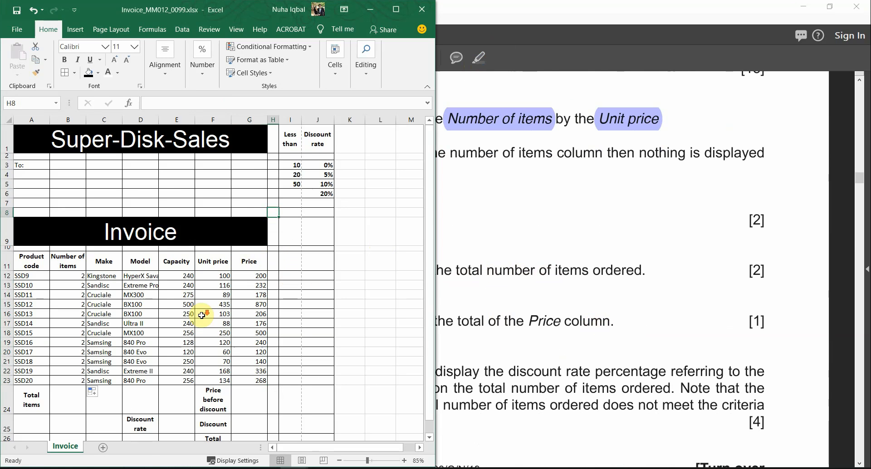
scroll(206, 313, "down", 1)
left_click(60, 355)
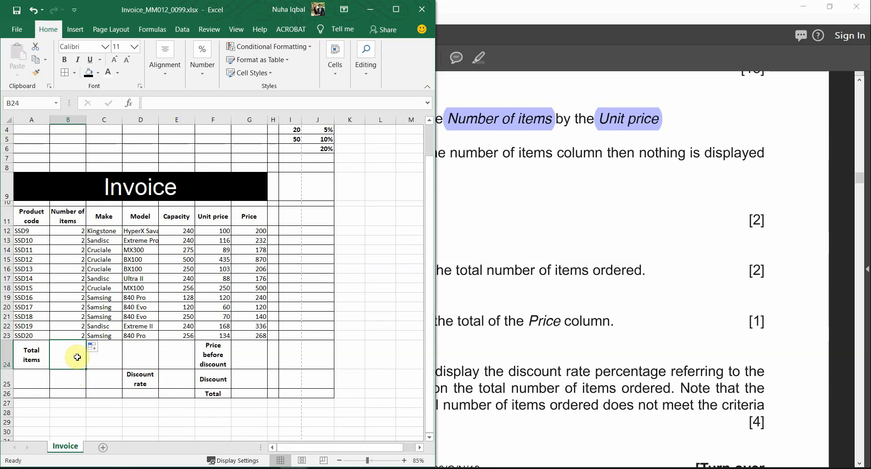
Select the phrase 'total number of items ordered' in question 5
double_click(491, 6)
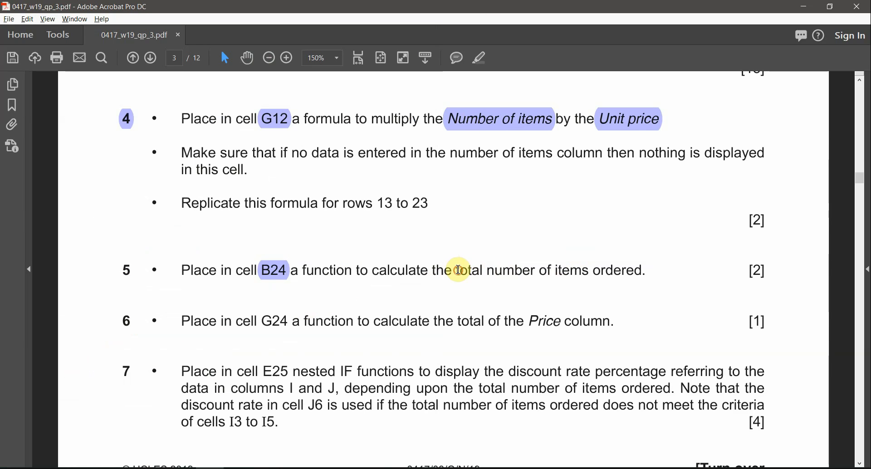
left_click_drag(457, 271, 642, 273)
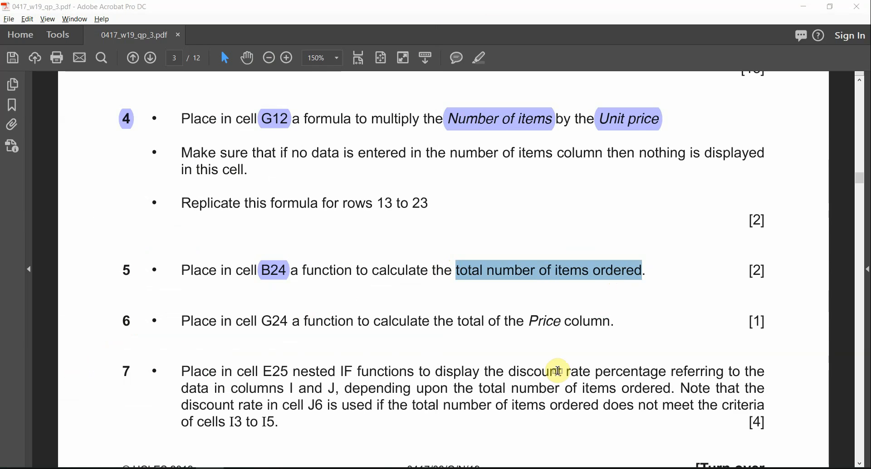
key("alt+Tab")
Enter =SUM(B12:B23) in B24 to total the items ordered
left_click(74, 356)
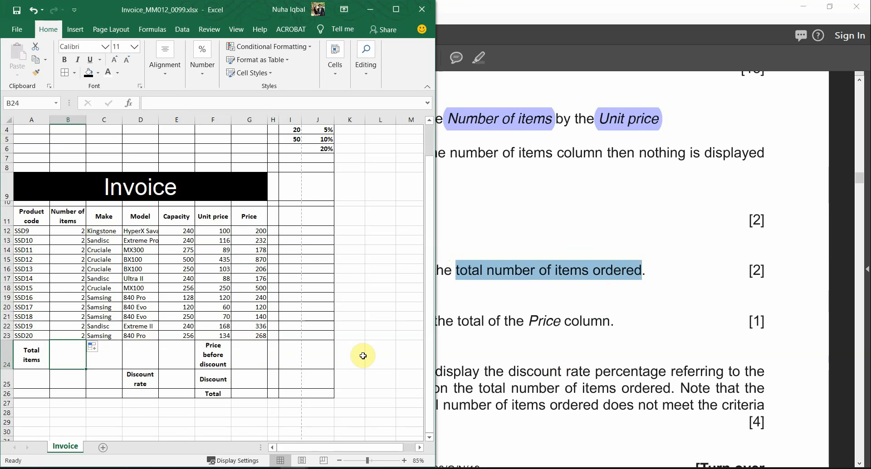
type("=")
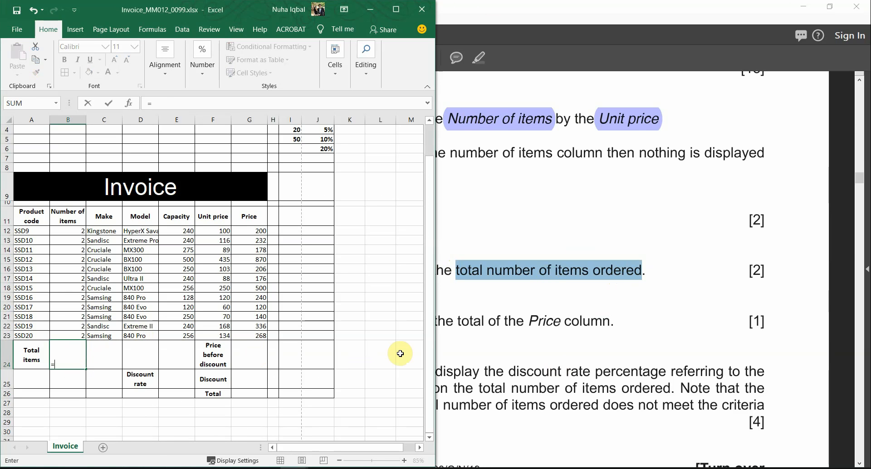
type("sum(")
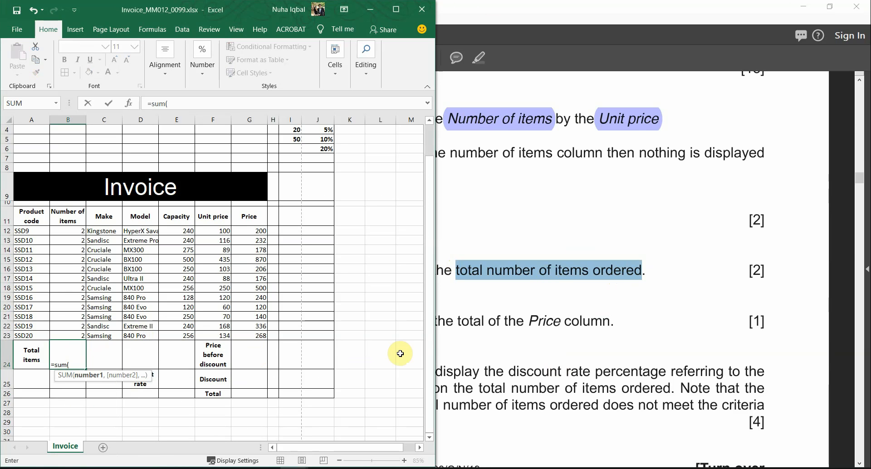
left_click_drag(69, 230, 69, 332)
key("Return")
left_click(554, 321)
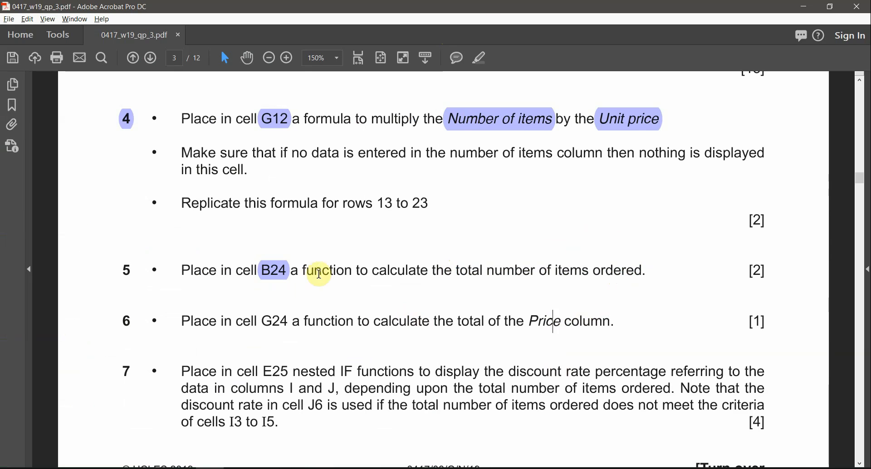
Highlight question number 5 as done and select the G24 reference in question 6
left_click_drag(122, 270, 131, 271)
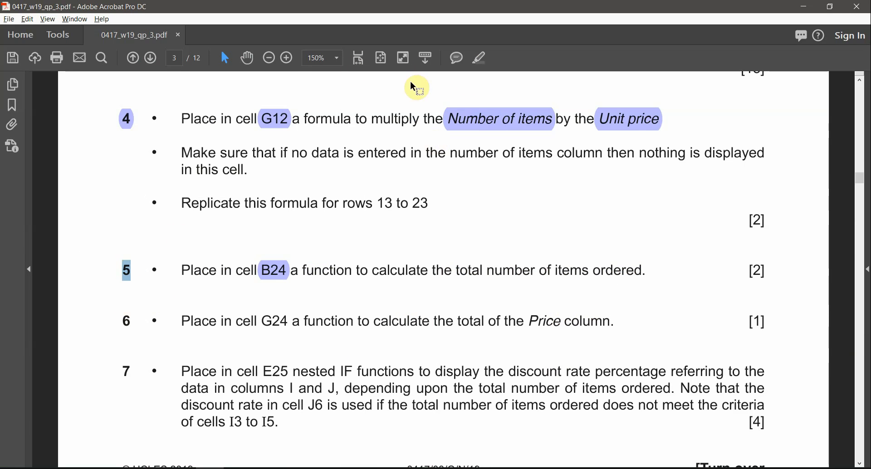
left_click(480, 57)
left_click(218, 321)
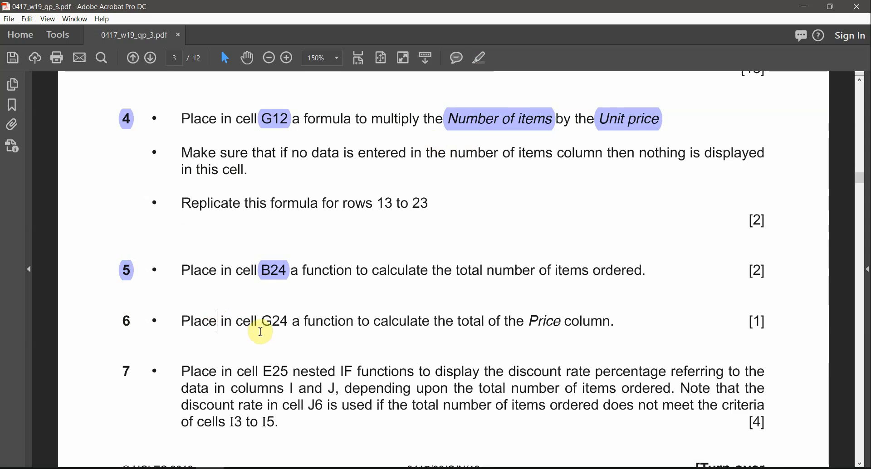
left_click_drag(261, 323, 285, 321)
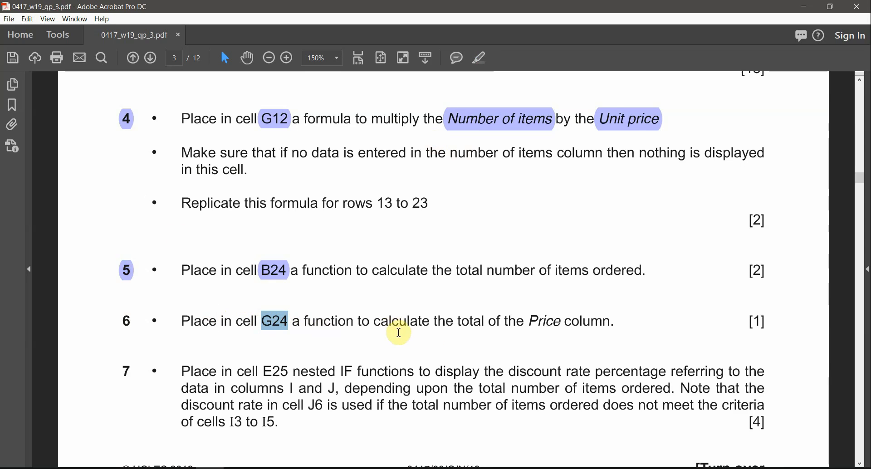
Reselect G24 in question 6, then return to the invoice workbook
key("alt+Tab")
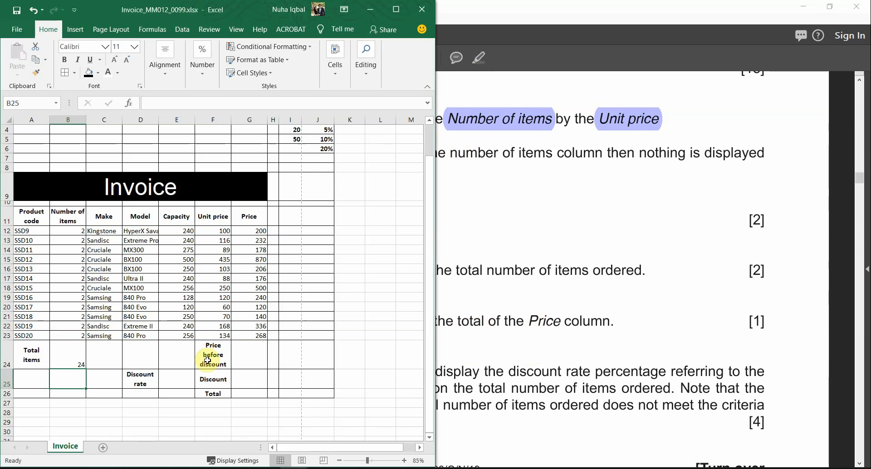
left_click(630, 334)
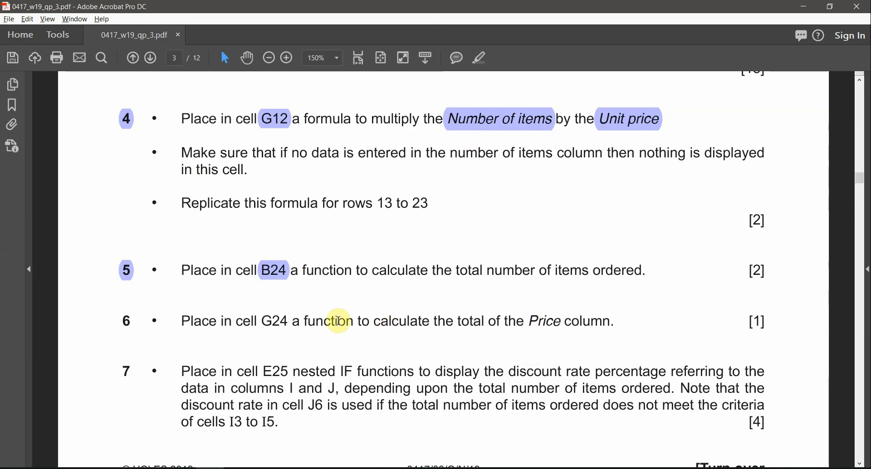
double_click(282, 320)
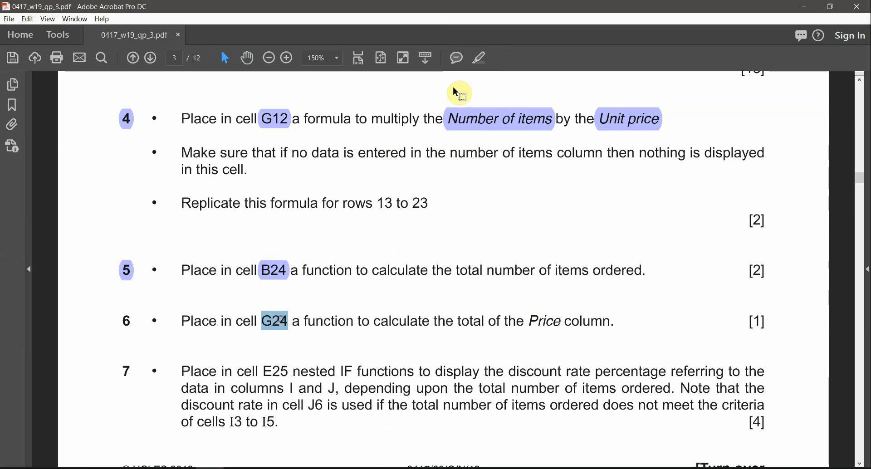
key("alt+Tab")
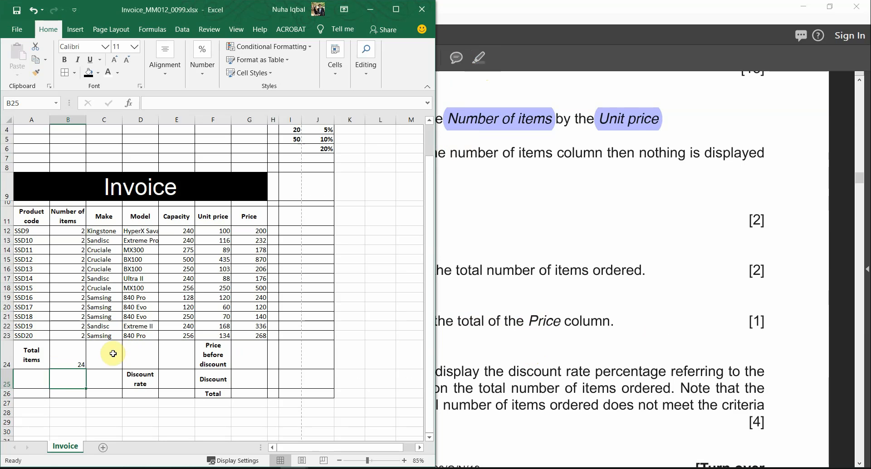
Enter =SUM(G12:G23) in G24, giving a price total of 3466
left_click(252, 354)
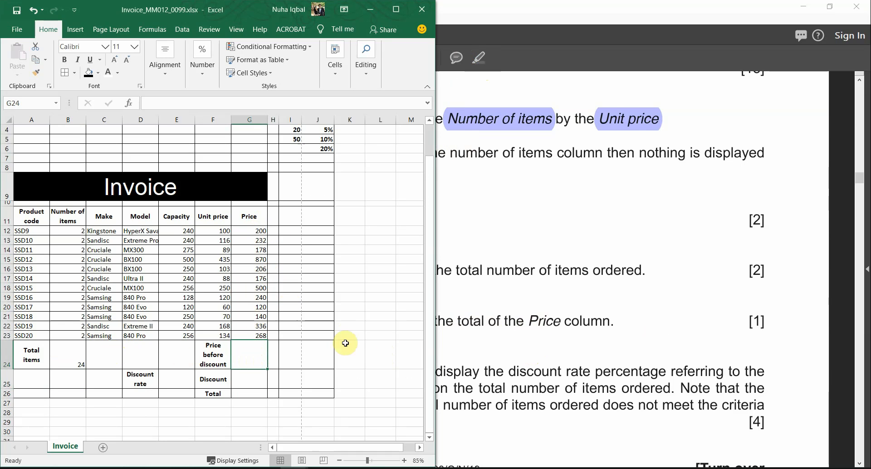
type("=sum(")
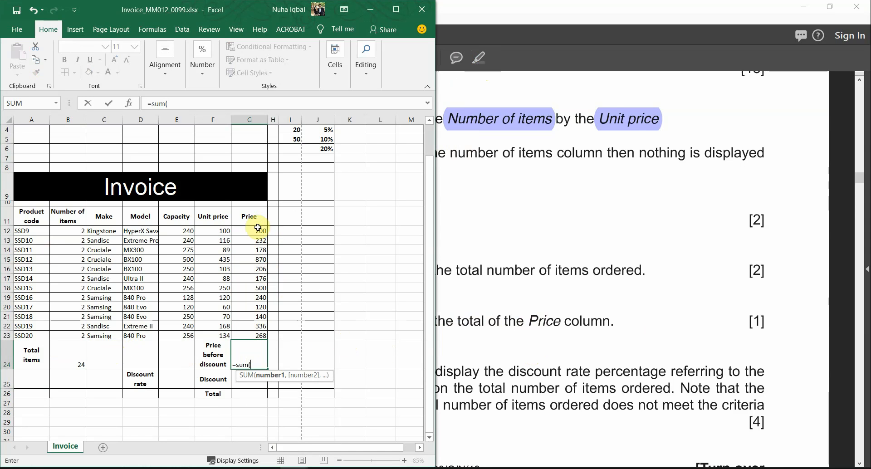
left_click_drag(250, 235, 248, 331)
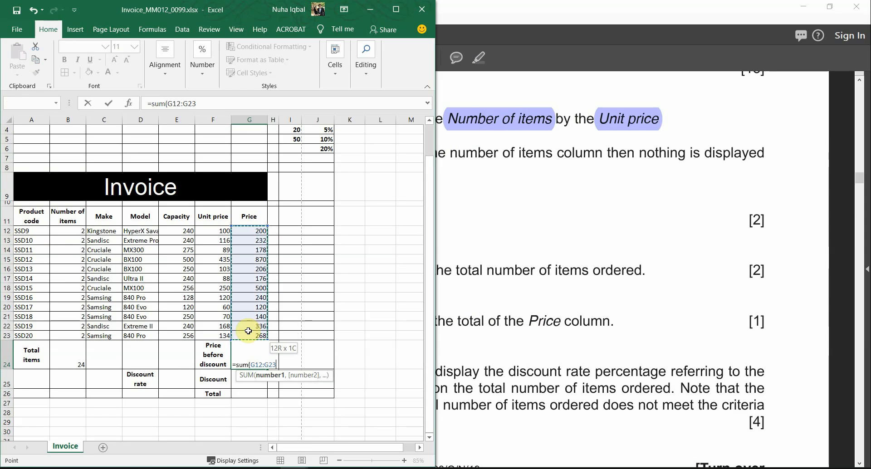
key("Return")
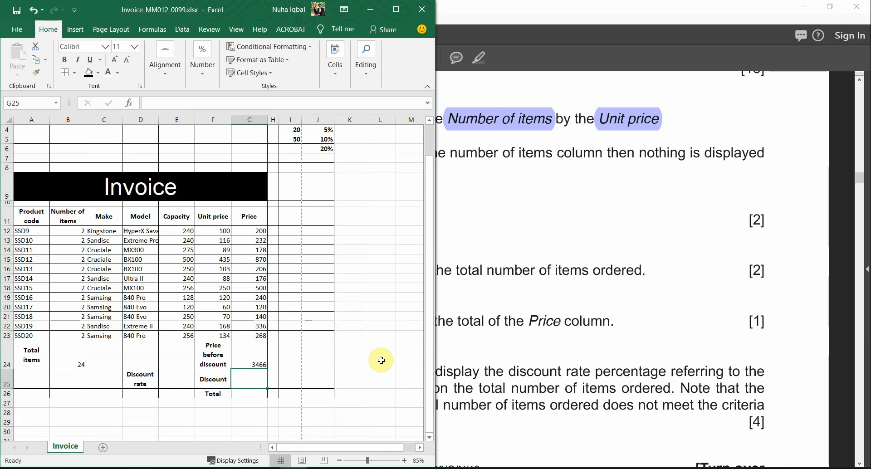
Highlight the words I and J in question 7
left_click(522, 354)
scroll(329, 373, "down", 2)
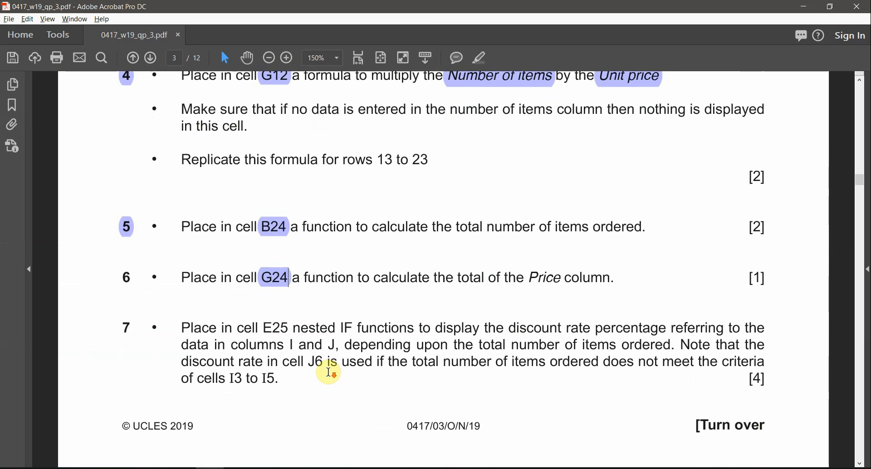
scroll(329, 373, "down", 5)
scroll(315, 412, "up", 5)
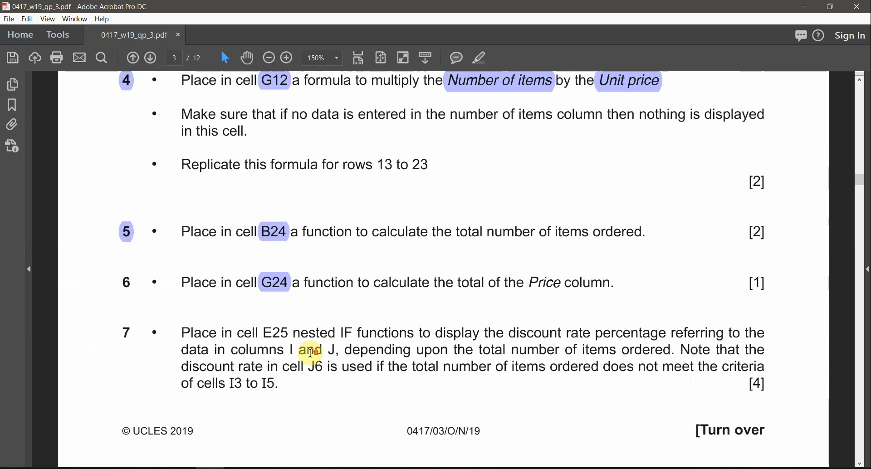
double_click(266, 333)
left_click_drag(328, 335, 388, 342)
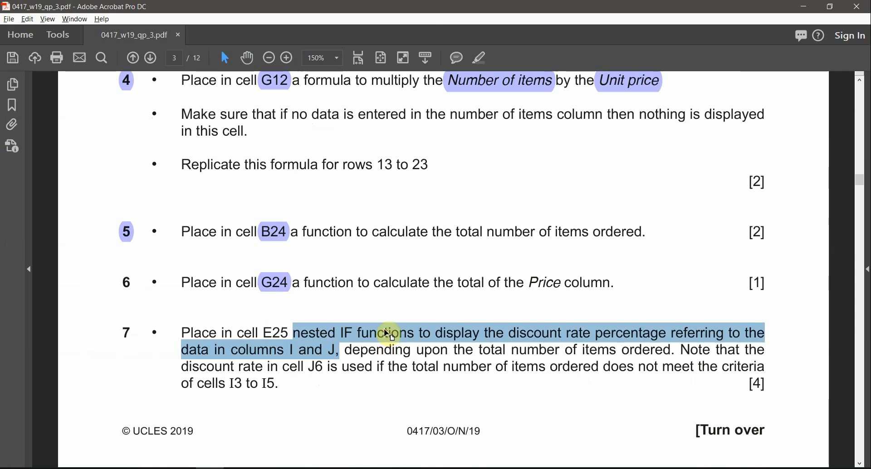
left_click(386, 333)
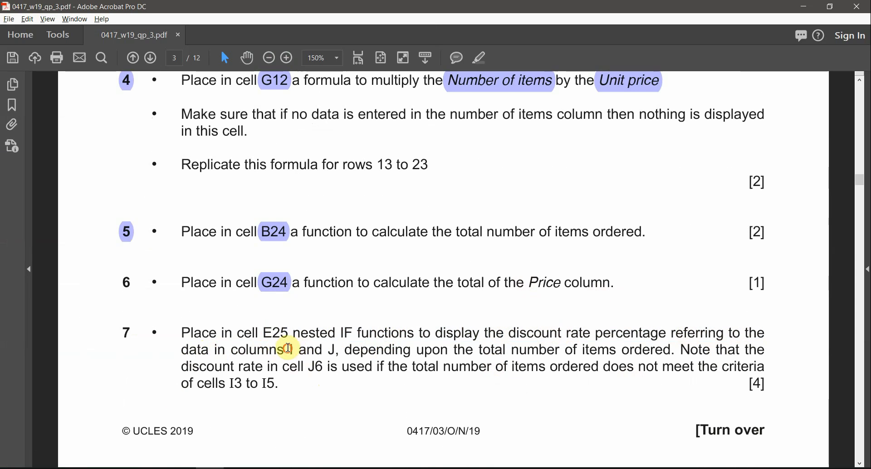
left_click_drag(334, 351, 303, 353)
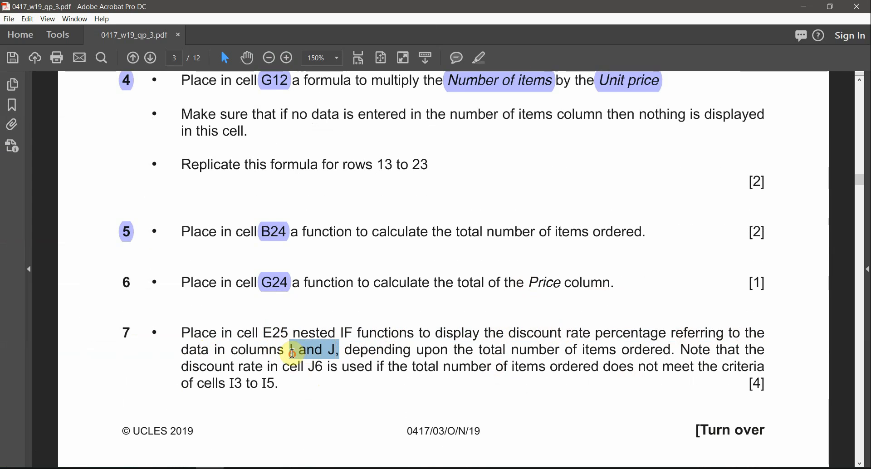
left_click(480, 58)
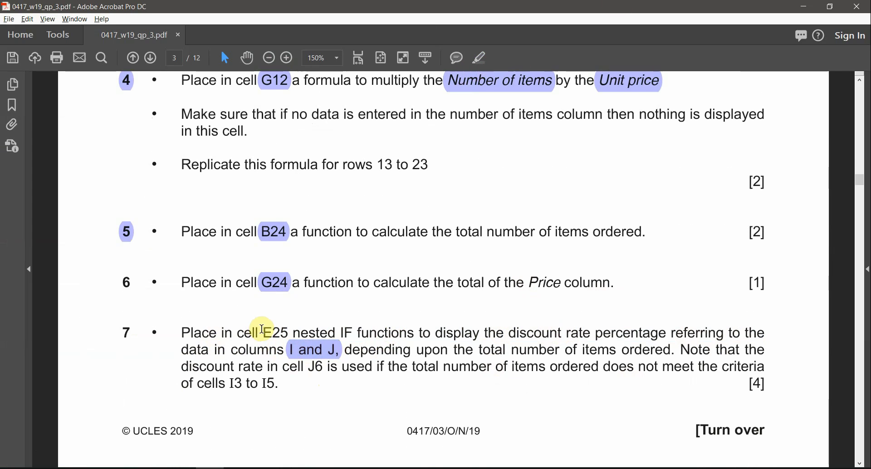
Highlight E25, 'nested IF functions' and 'discount rate percentage' in question 7
left_click_drag(264, 331, 282, 335)
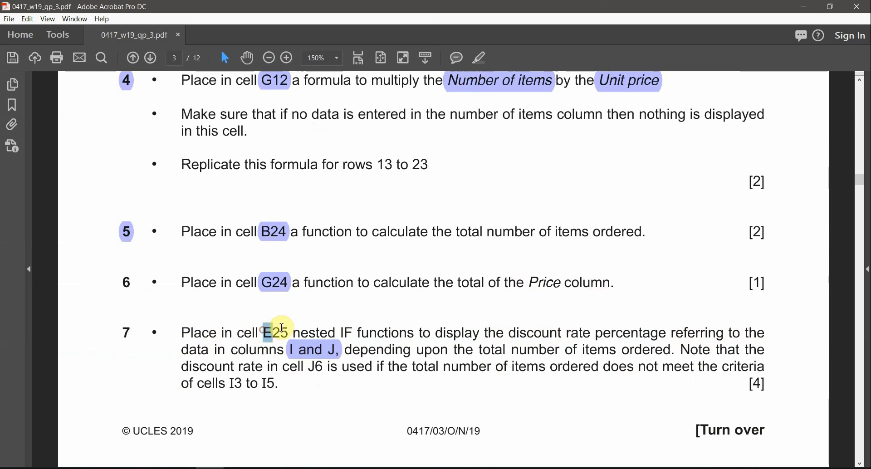
left_click(478, 61)
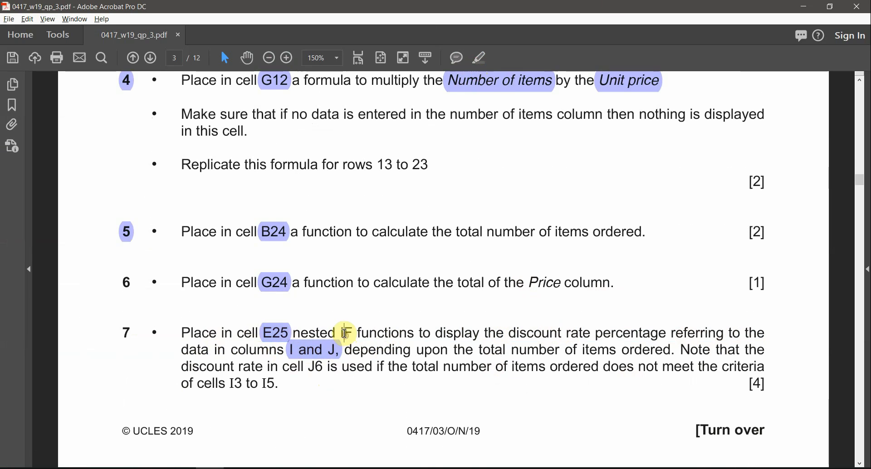
left_click_drag(342, 332, 399, 336)
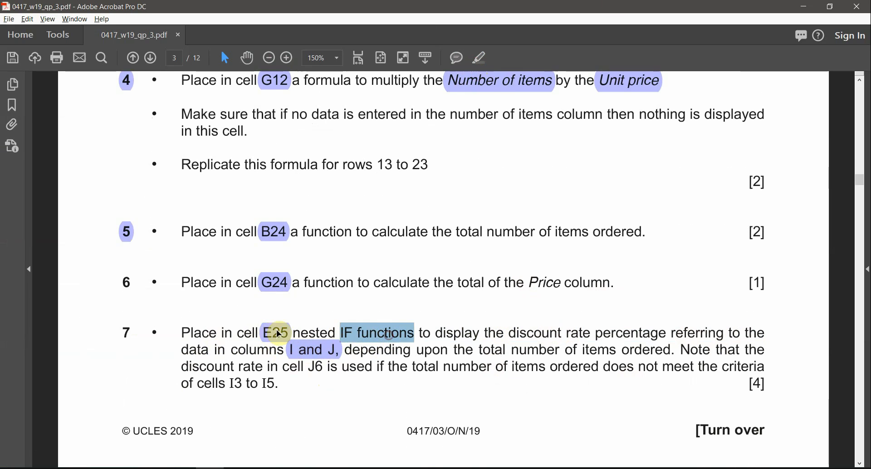
left_click(295, 337)
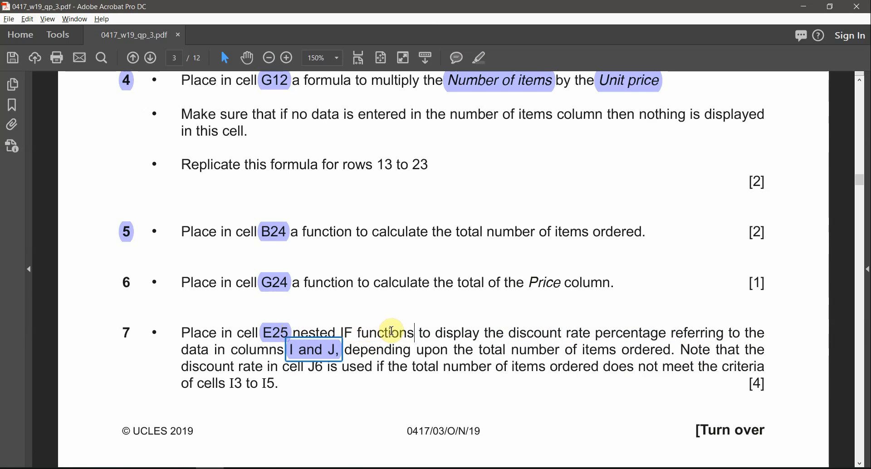
left_click_drag(344, 335, 297, 331)
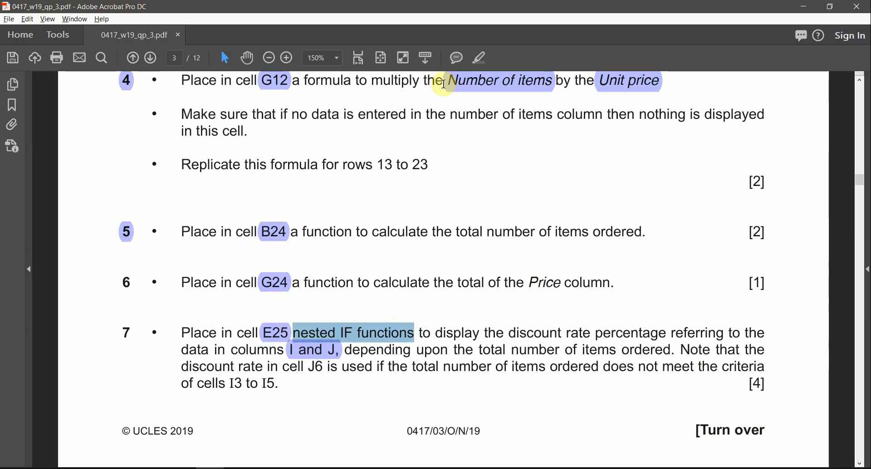
left_click(478, 58)
left_click(490, 351)
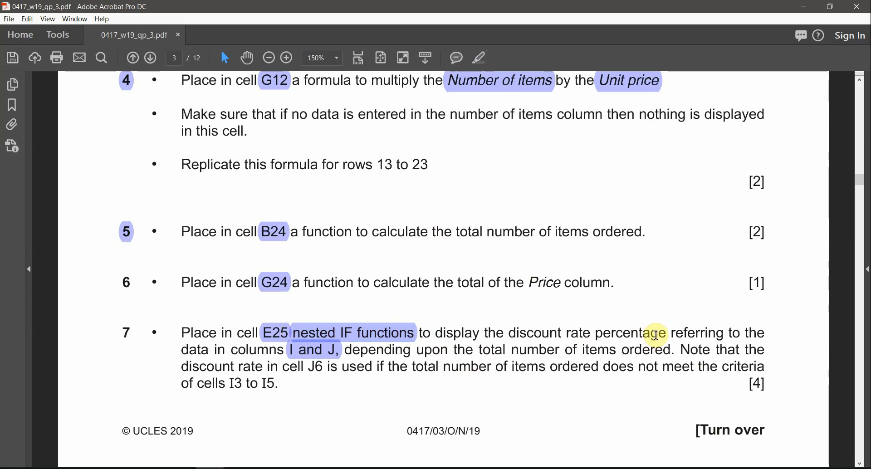
left_click_drag(663, 333, 509, 334)
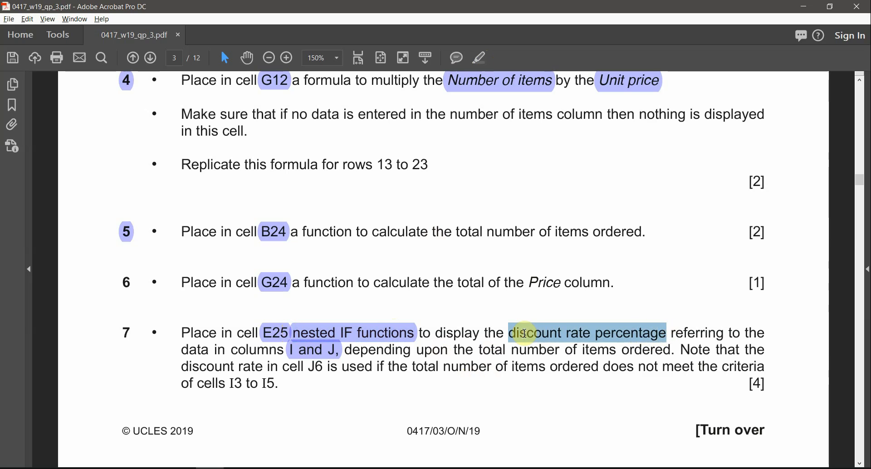
left_click(484, 60)
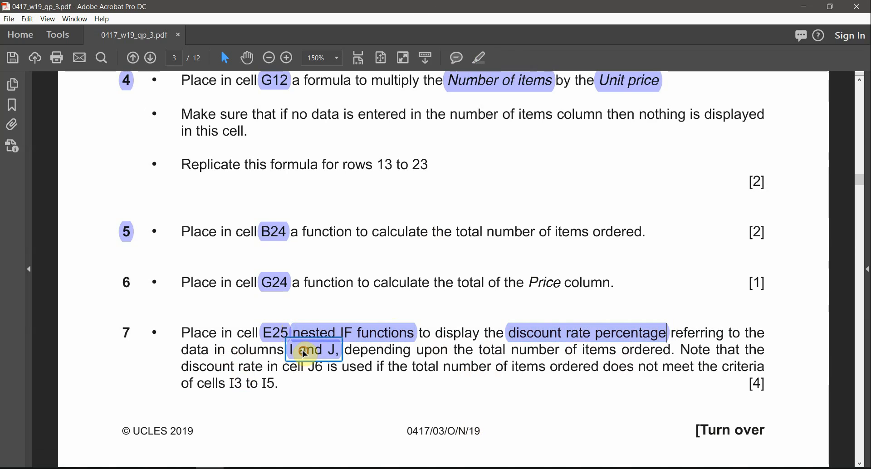
Check columns I and J in the Invoice workbook, then return to the question paper
key("alt+Tab")
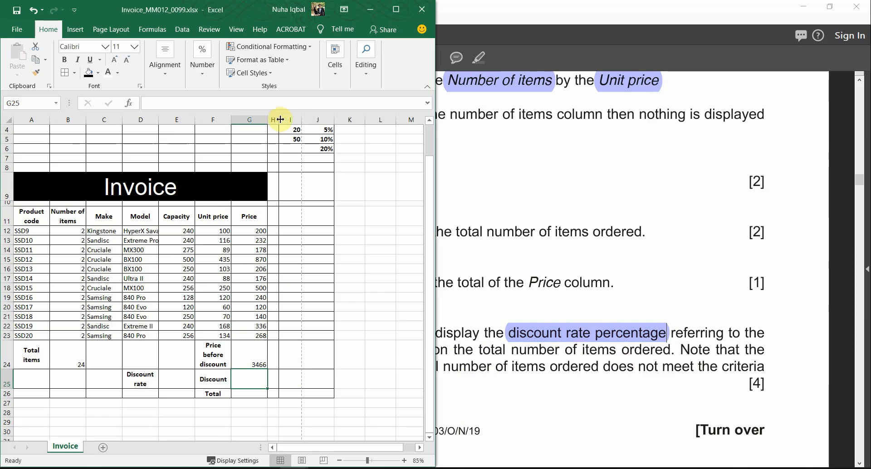
left_click(289, 117)
scroll(316, 163, "up", 1)
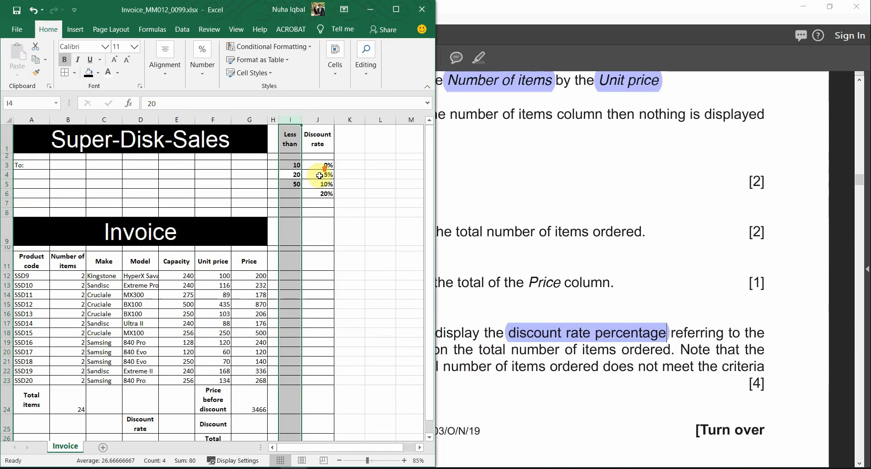
left_click(314, 115)
left_click(596, 396)
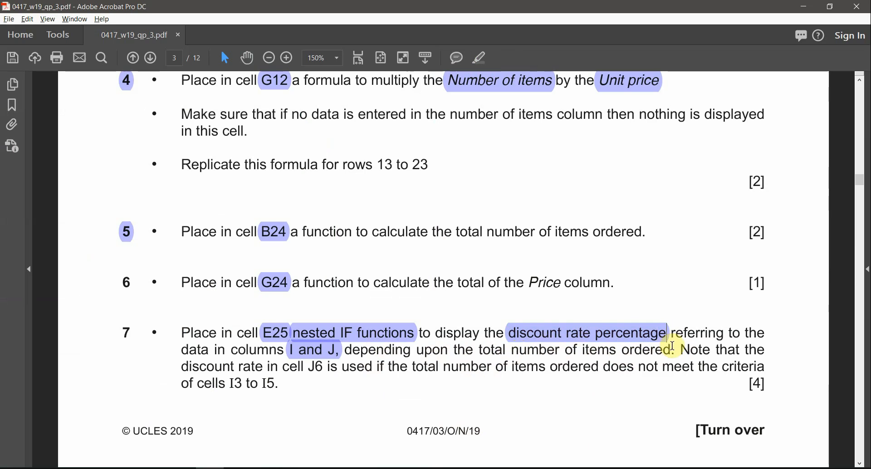
left_click_drag(665, 349, 643, 350)
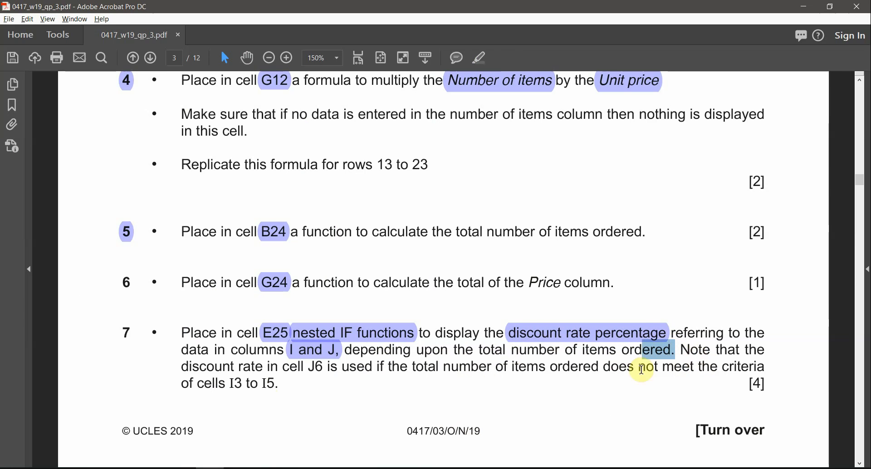
Highlight J6, select the range I3 to I5, and dock the paper to the left half
left_click(312, 367)
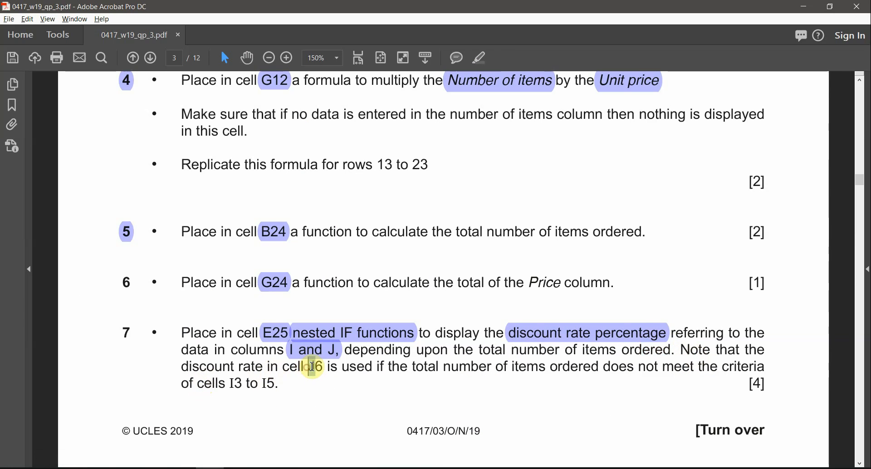
left_click(479, 58)
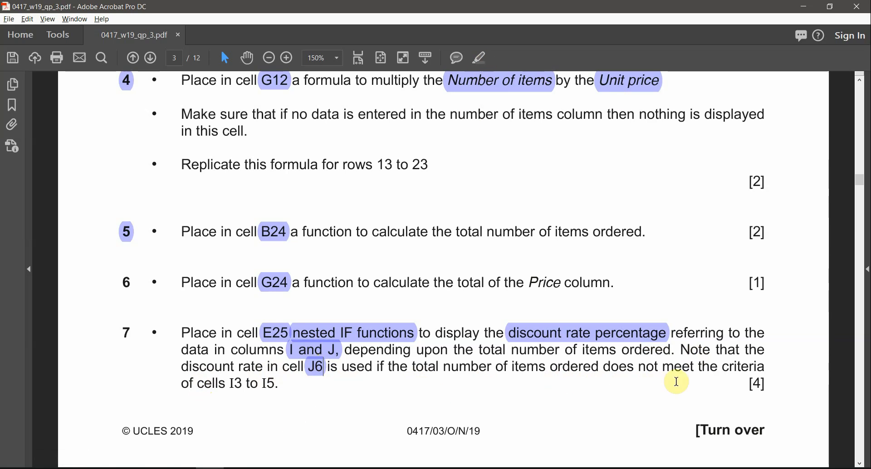
left_click_drag(230, 383, 279, 383)
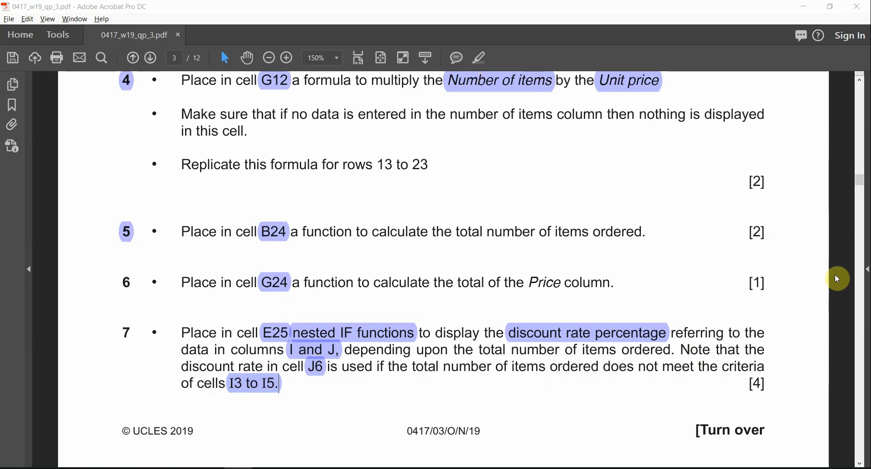
left_click_drag(316, 4, 3, 132)
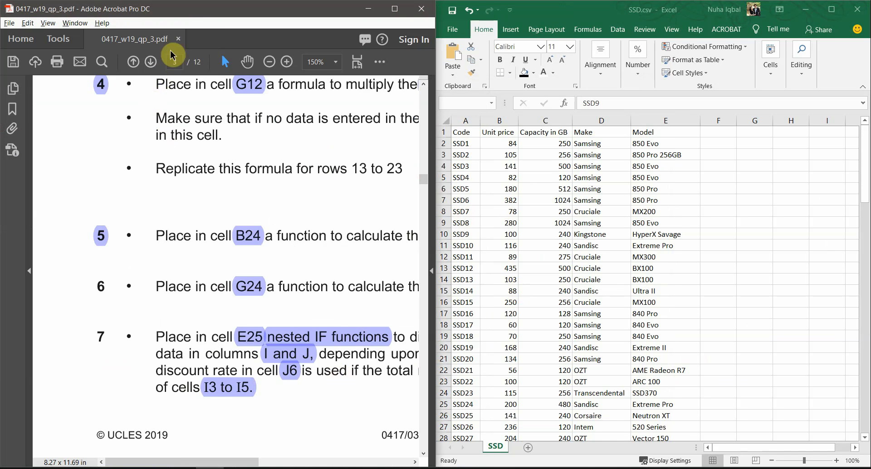
Bring up the Invoice workbook and dock it on the right beside the question paper
left_click_drag(199, 9, 2, 267)
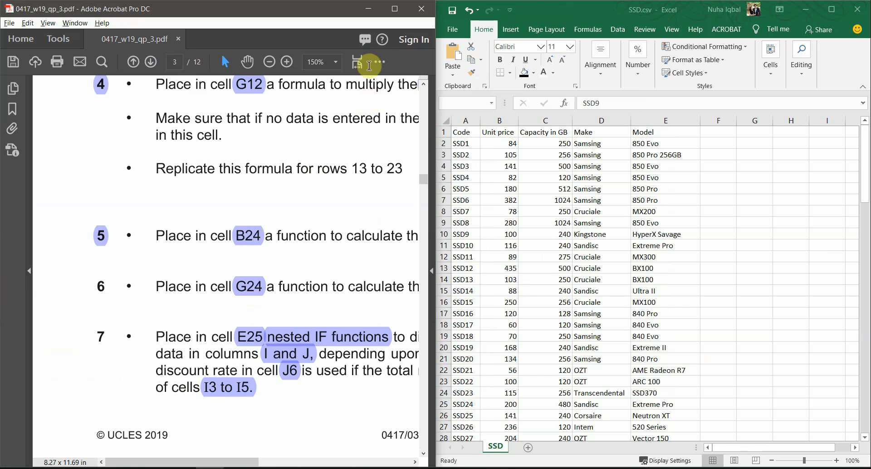
mouse_move(299, 466)
left_click(261, 426)
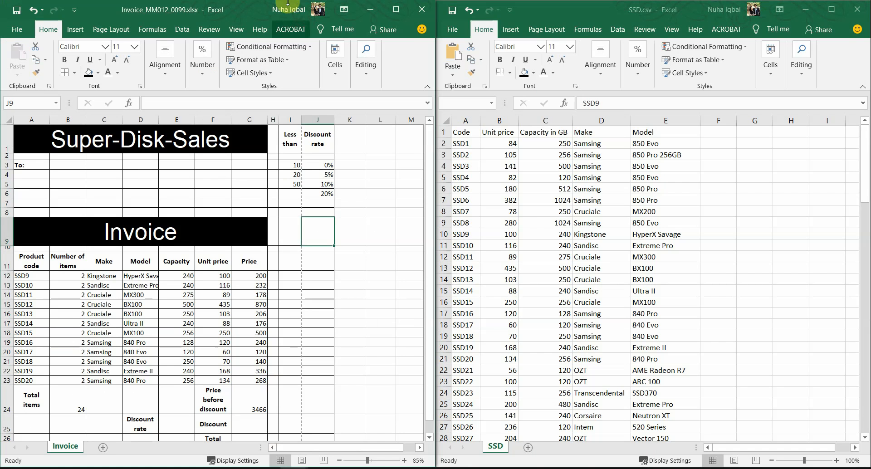
left_click_drag(261, 17, 868, 91)
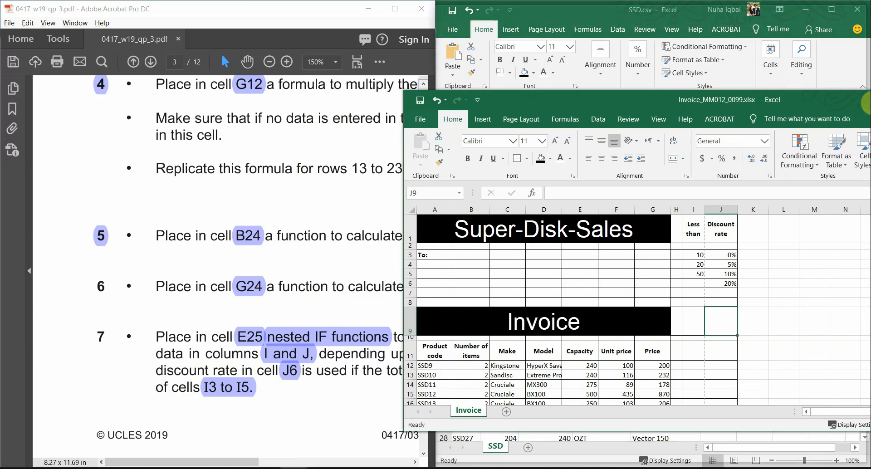
Adjust the Invoice workbook's view and scroll through the invoice sheet
left_click_drag(728, 447, 702, 446)
left_click(707, 447)
scroll(598, 360, "down", 3)
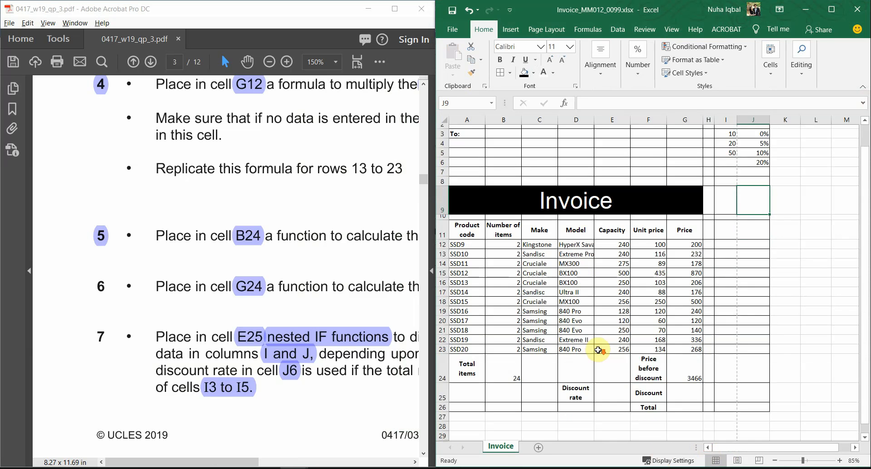
scroll(579, 347, "up", 1, "ctrl")
scroll(580, 338, "up", 1, "ctrl")
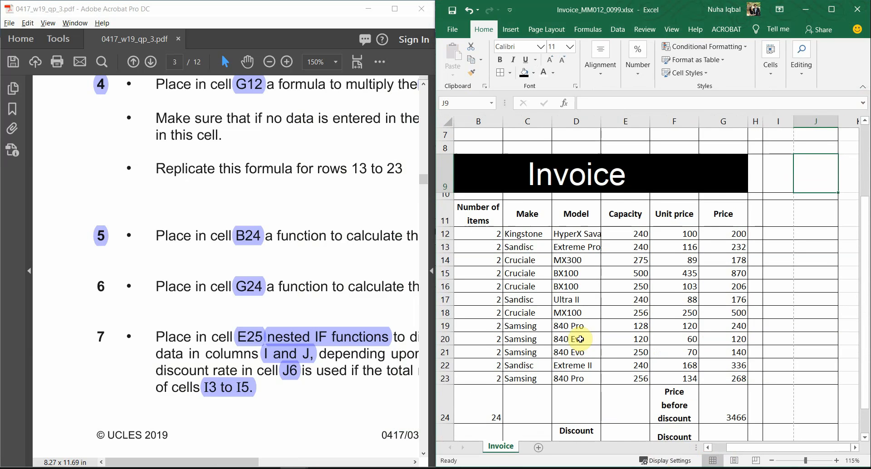
scroll(580, 338, "down", 2)
scroll(580, 339, "up", 3)
scroll(580, 339, "up", 1)
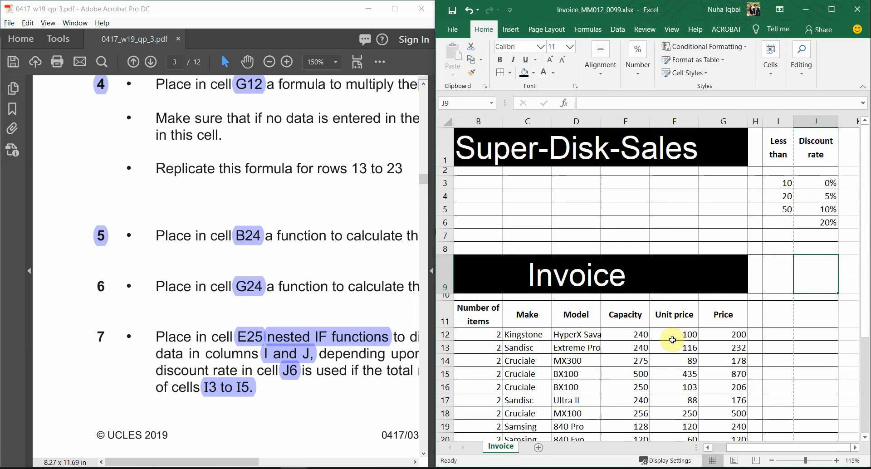
scroll(671, 318, "down", 2, "ctrl")
scroll(697, 337, "down", 1)
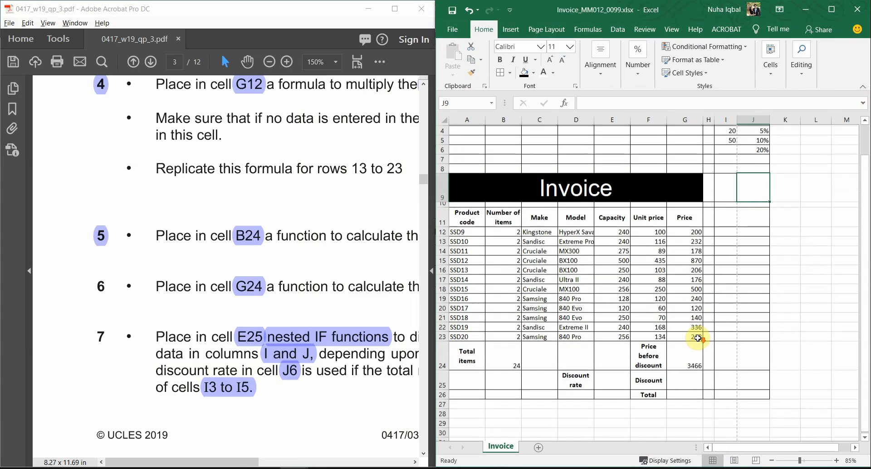
scroll(697, 338, "up", 1)
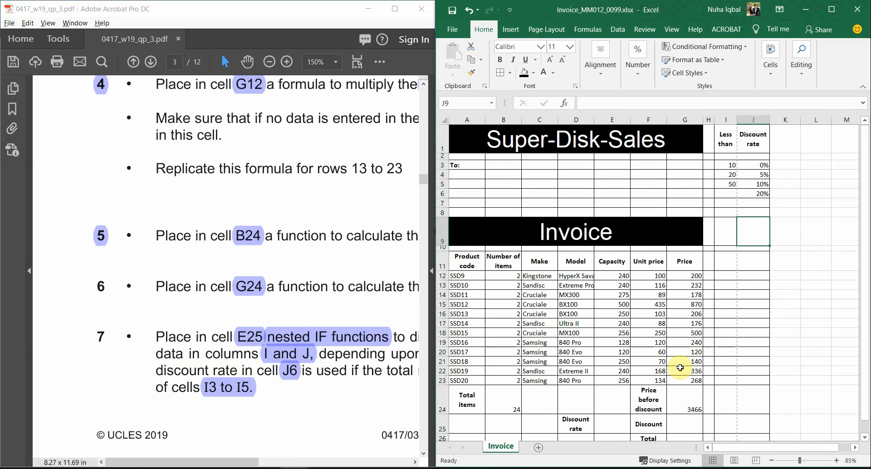
Clear the product data in A12:G23 and the totals in G24 and B24
scroll(680, 367, "down", 1)
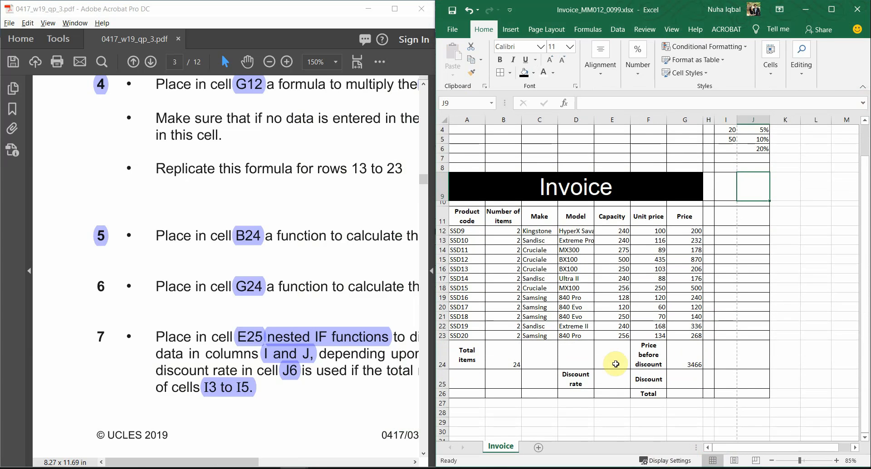
left_click(611, 360)
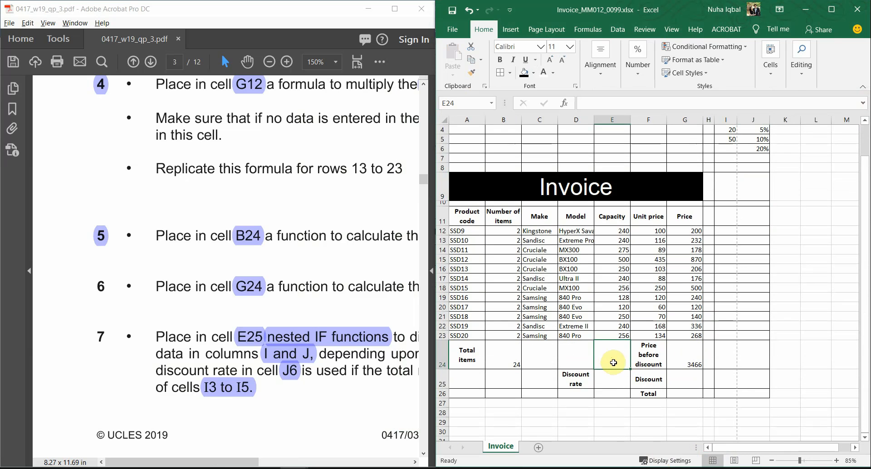
left_click(616, 376)
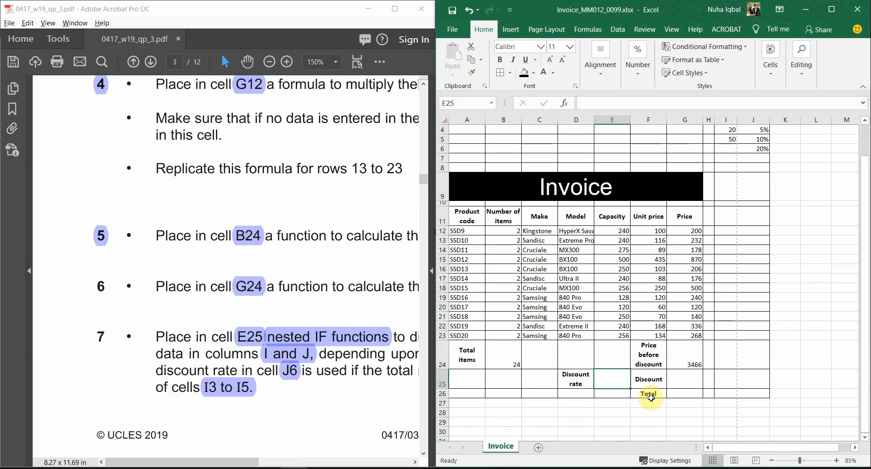
scroll(651, 399, "up", 1)
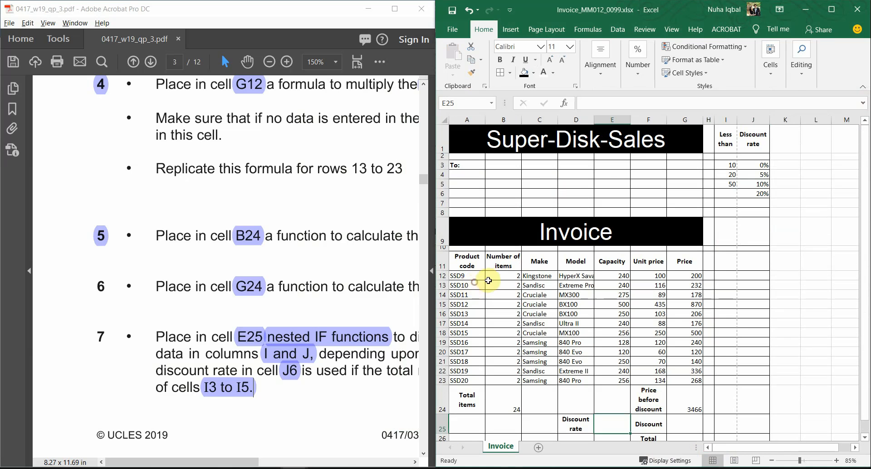
left_click_drag(470, 272, 688, 383)
key("Delete")
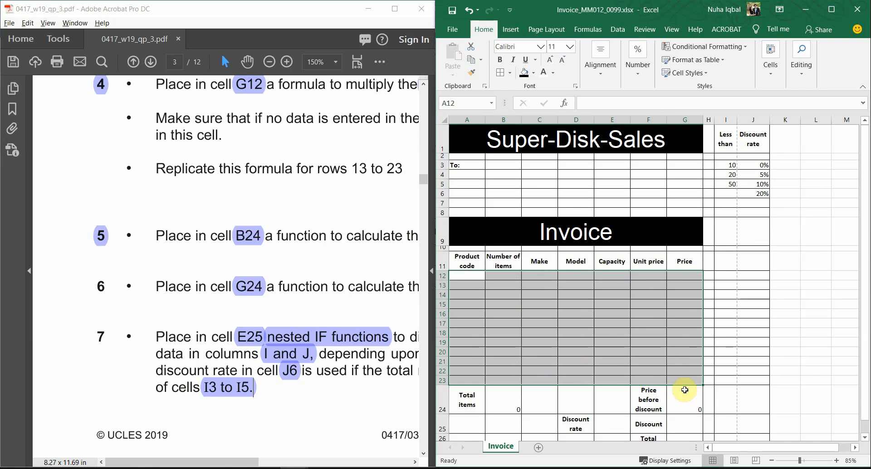
left_click(685, 401)
key("Delete")
left_click(516, 403)
key("Delete")
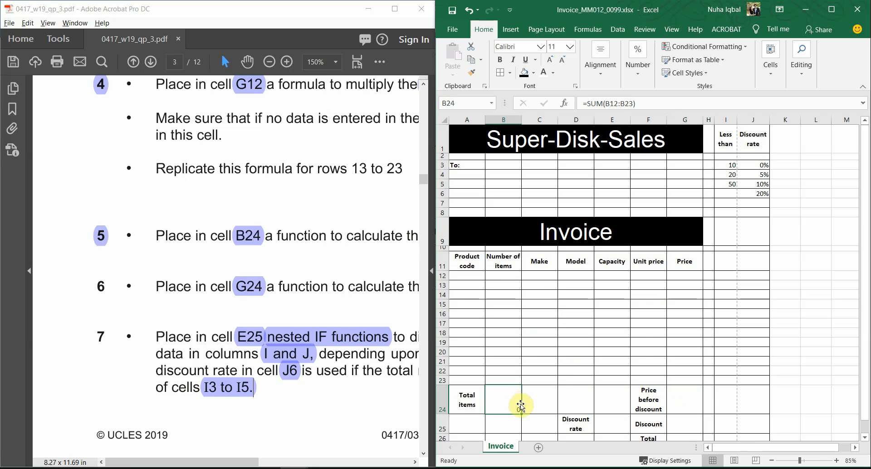
Undo the deletions to restore the B24 and G24 total formulas, then check the row 12 formulas
left_click(687, 397)
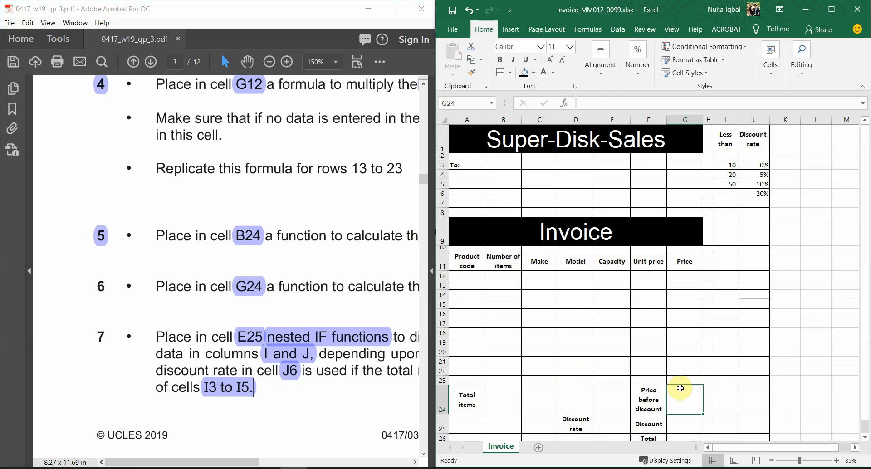
left_click(512, 403)
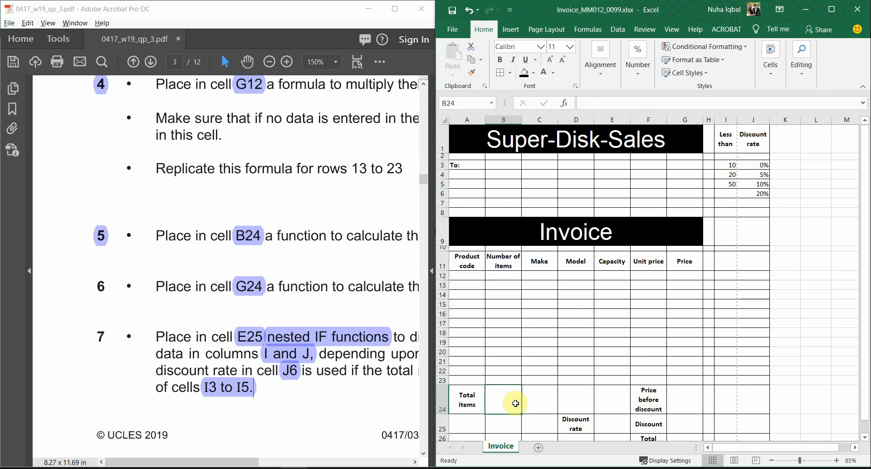
left_click(684, 315)
left_click(682, 341)
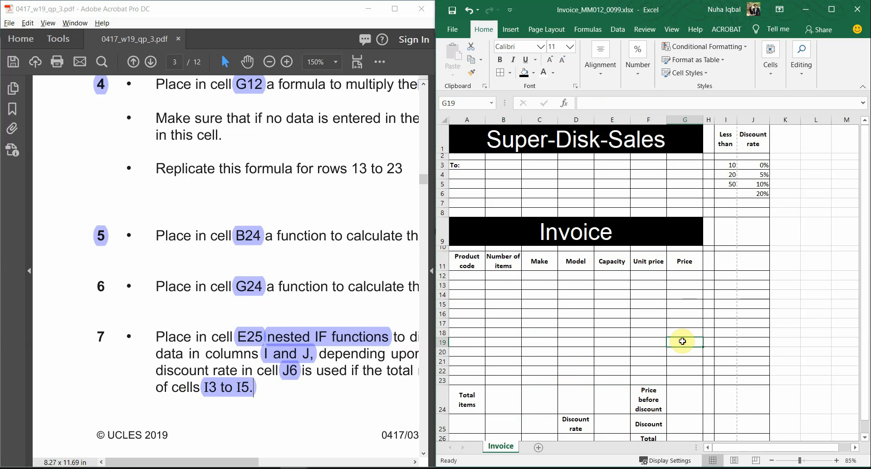
key("ctrl+z")
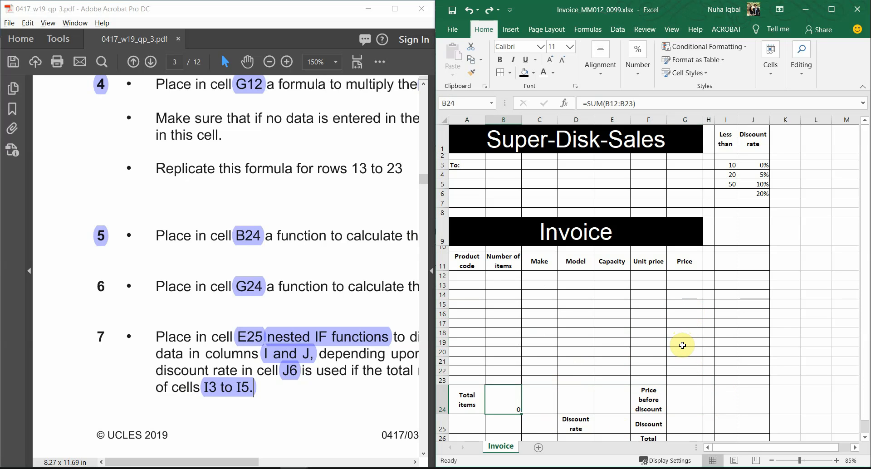
key("ctrl+z")
key("ctrl+z")
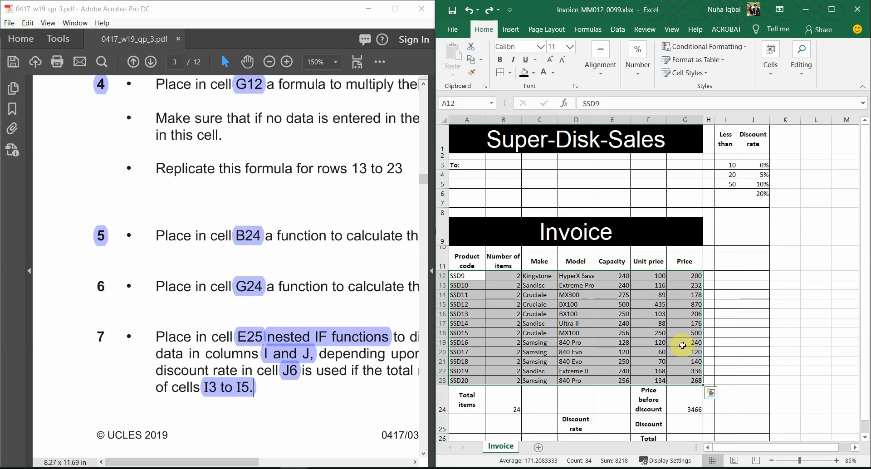
left_click(636, 313)
left_click(691, 276)
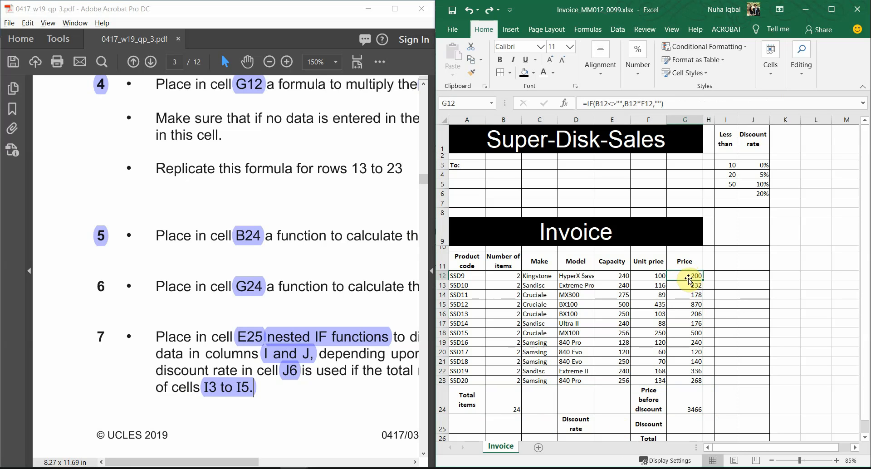
left_click(610, 276)
Delete the product codes in A12:A23
left_click(469, 274)
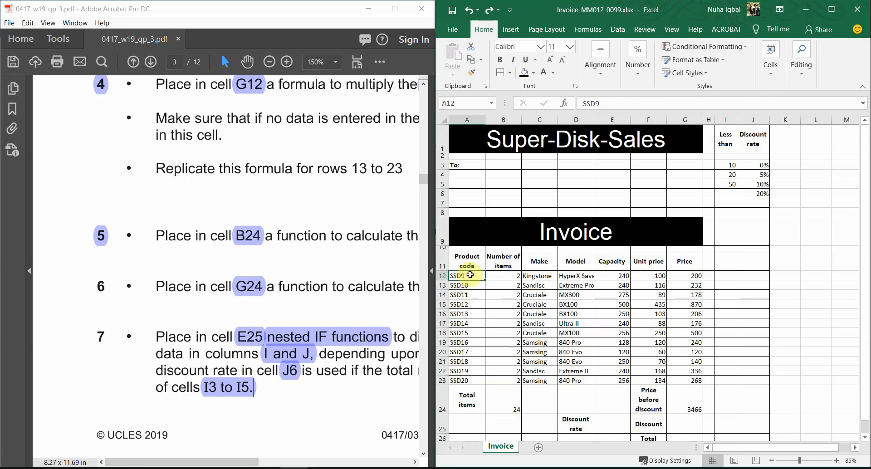
left_click_drag(469, 276, 480, 380)
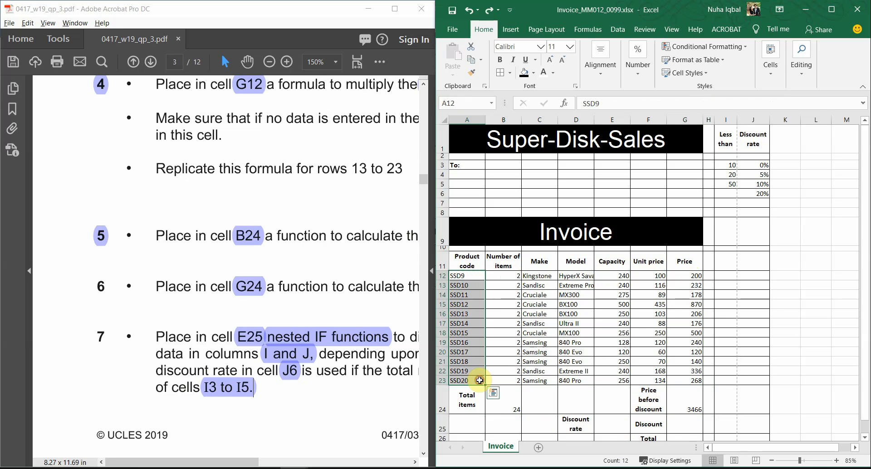
key("Delete")
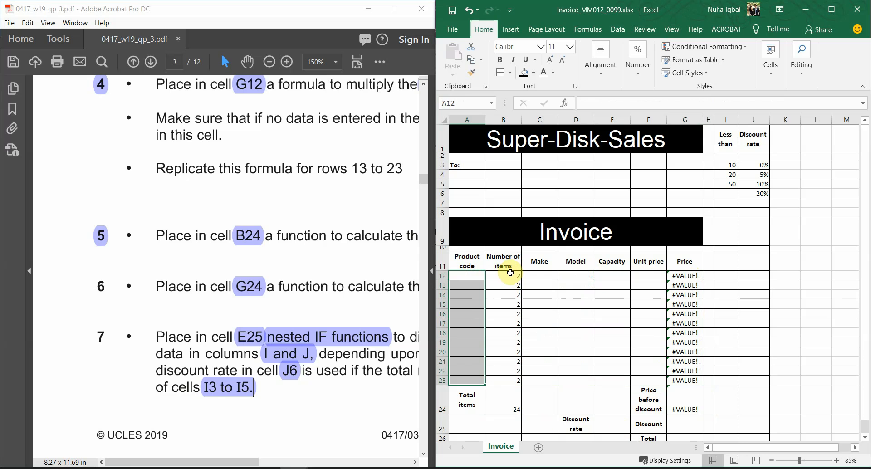
key("ctrl+z")
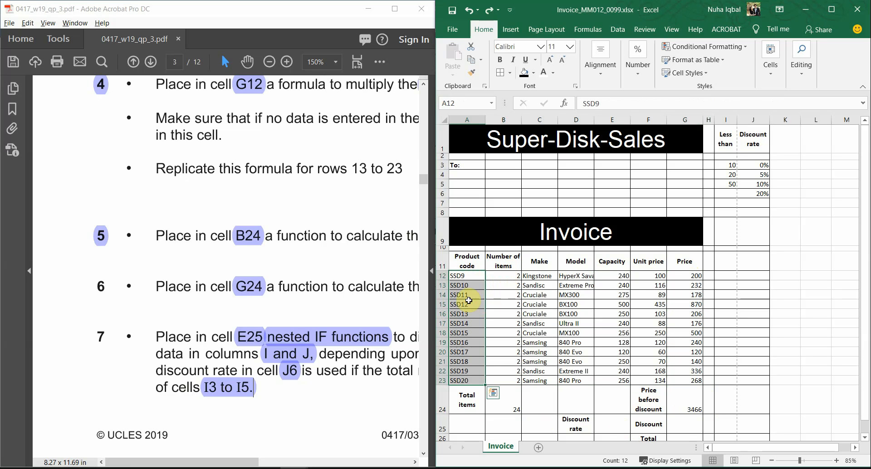
left_click(468, 302)
left_click_drag(469, 276, 472, 379)
key("Delete")
Delete the item counts in B12:B23 and check the lookup formulas and the B24 total
left_click(540, 342)
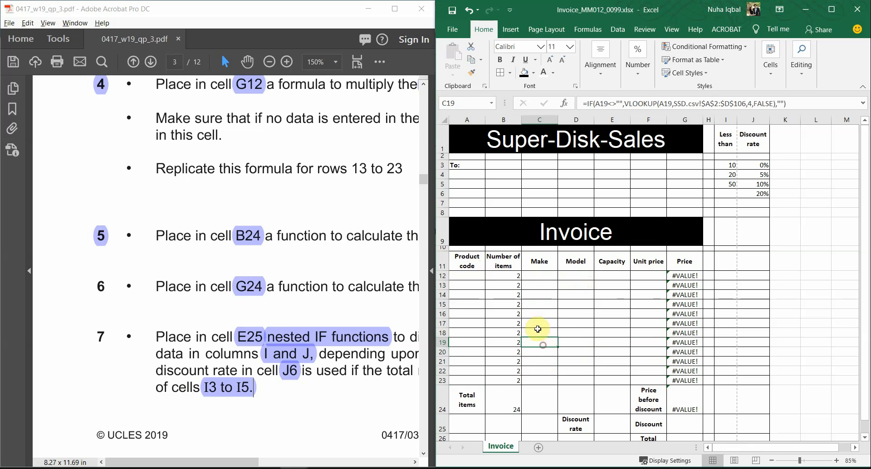
left_click(512, 276)
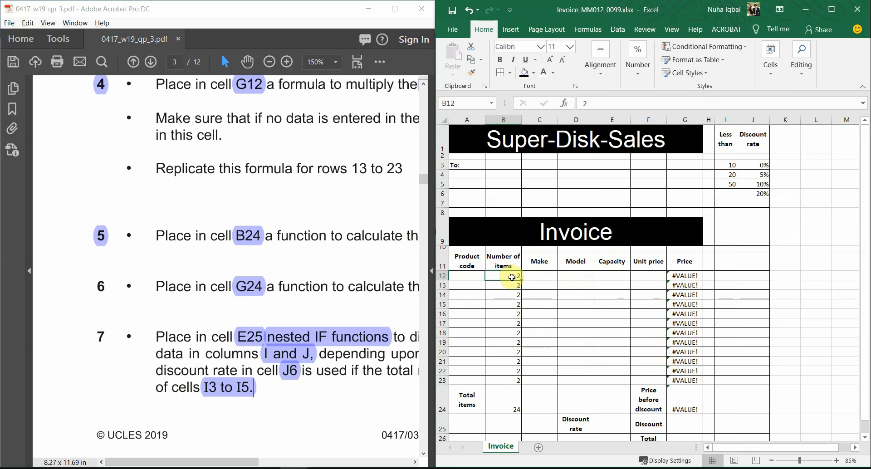
left_click_drag(511, 276, 511, 378)
key("Delete")
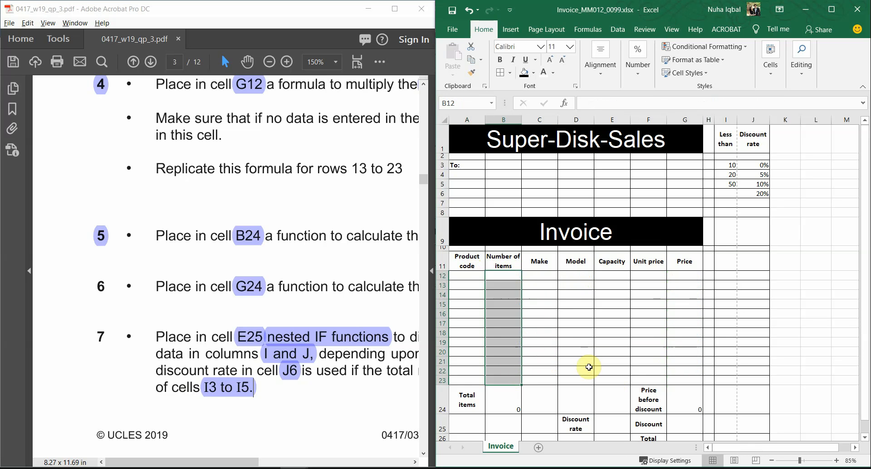
left_click(588, 367)
left_click(511, 407)
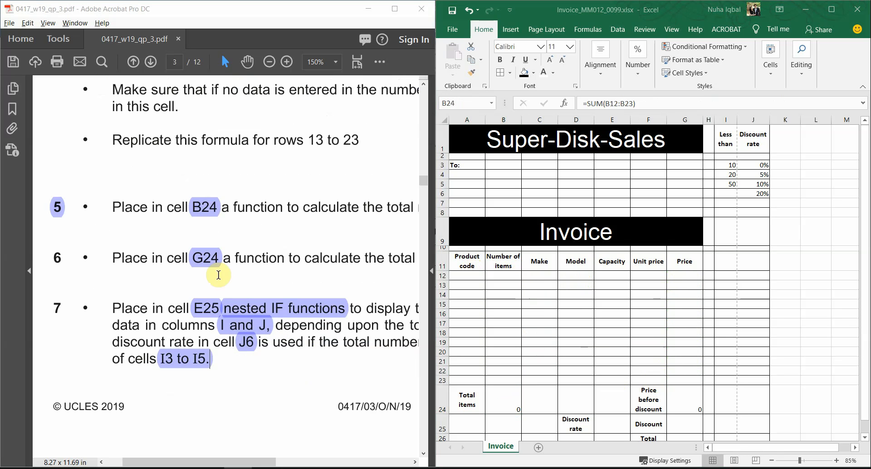
Remove the E25 and nested IF functions highlights in item 7 of the question paper
scroll(317, 333, "down", 1)
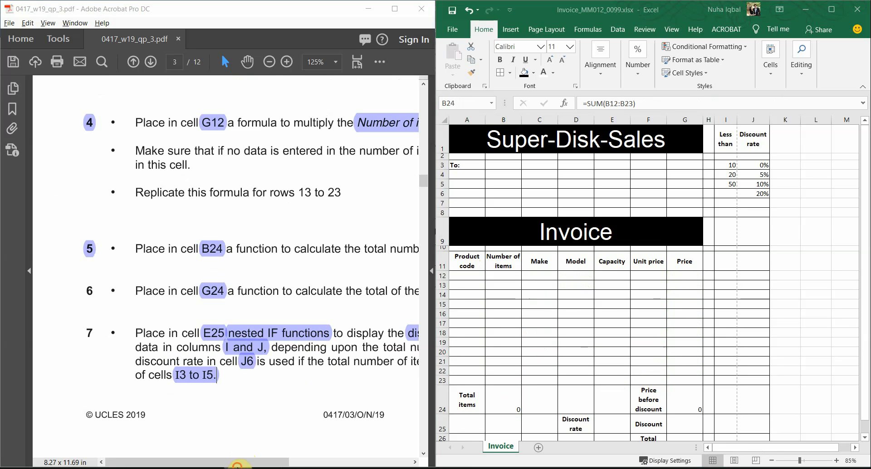
left_click_drag(240, 461, 292, 462)
scroll(316, 387, "down", 1)
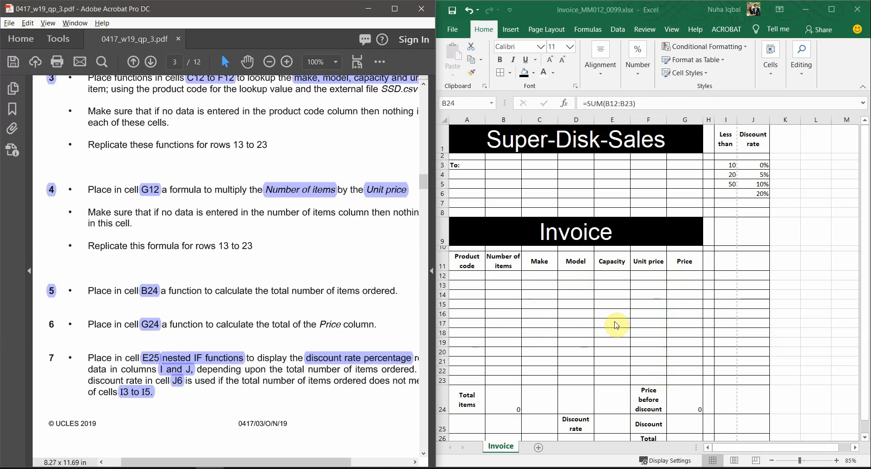
left_click(614, 321)
scroll(380, 348, "down", 8)
scroll(327, 374, "up", 8)
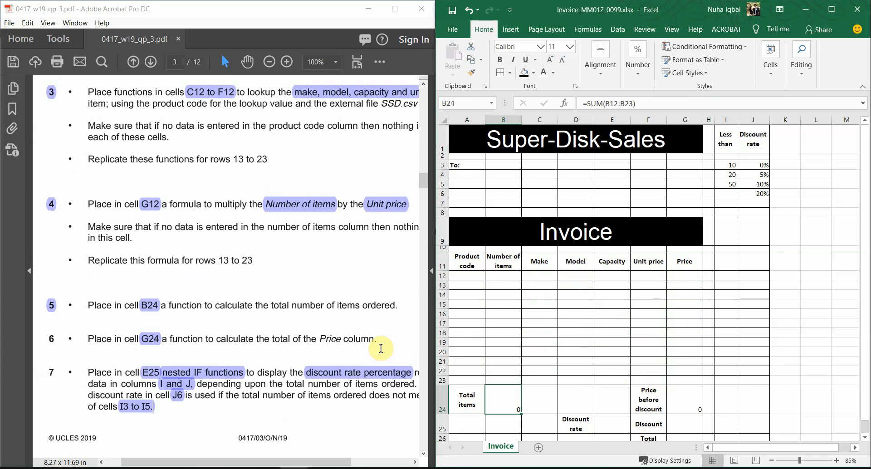
scroll(326, 374, "down", 8)
scroll(313, 387, "up", 8)
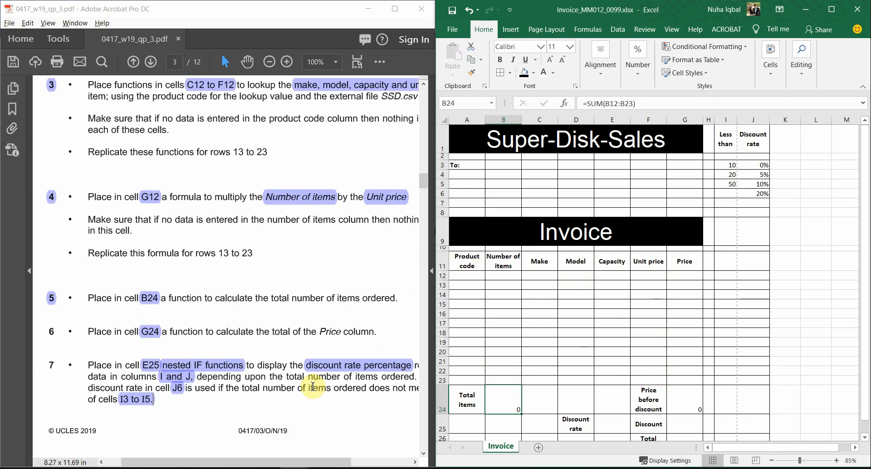
scroll(313, 389, "up", 1)
left_click_drag(282, 464, 251, 463)
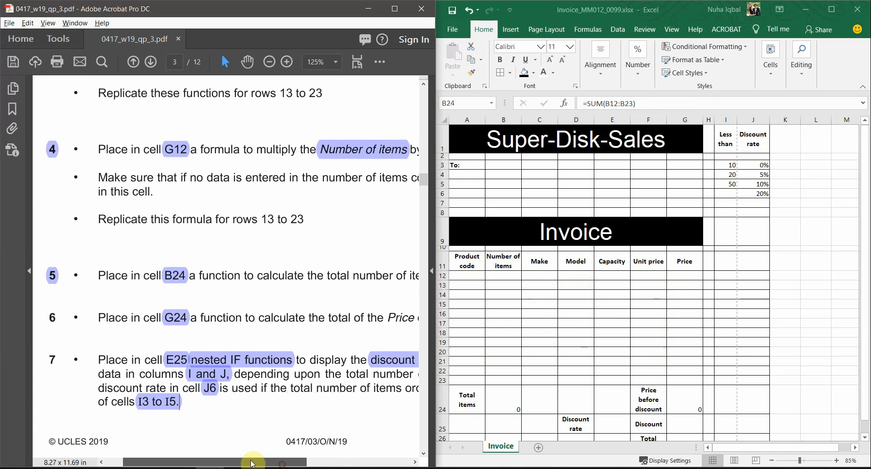
scroll(294, 372, "down", 10)
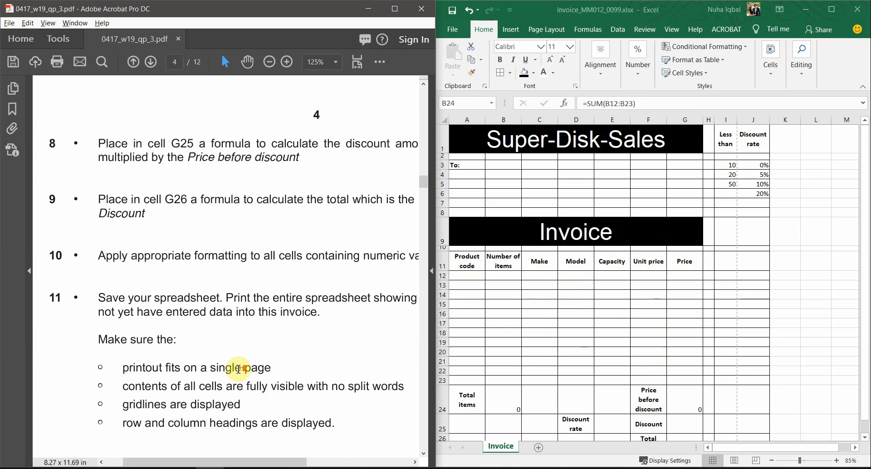
scroll(243, 370, "up", 8)
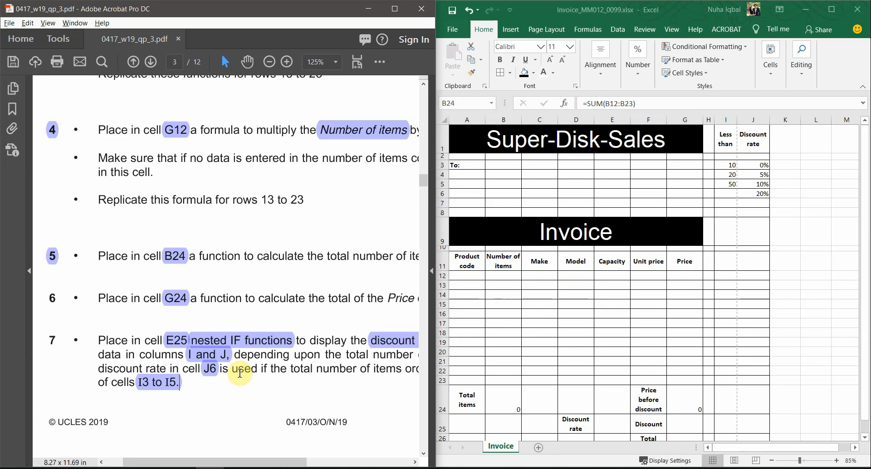
left_click(183, 348)
key("Delete")
left_click(227, 351)
key("Delete")
Remove the I and J, J6, I3 to I5 and discount highlights in item 7
left_click(214, 362)
key("Delete")
left_click(210, 376)
key("Delete")
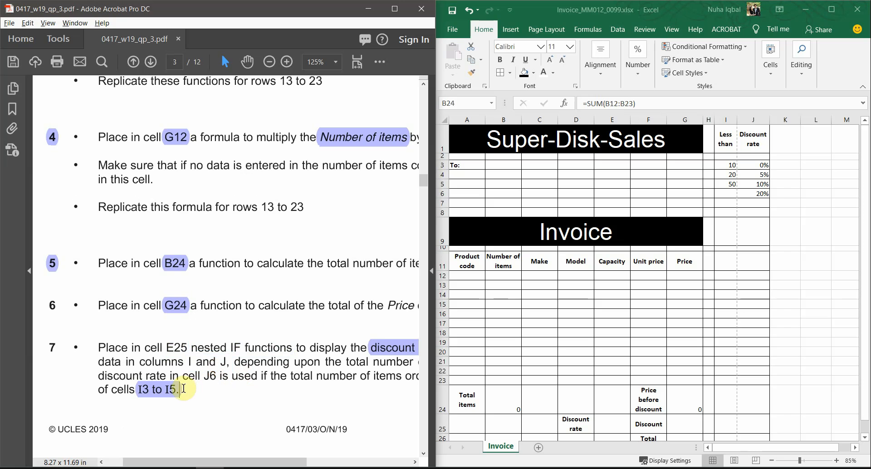
key("Delete")
left_click(386, 348)
key("Delete")
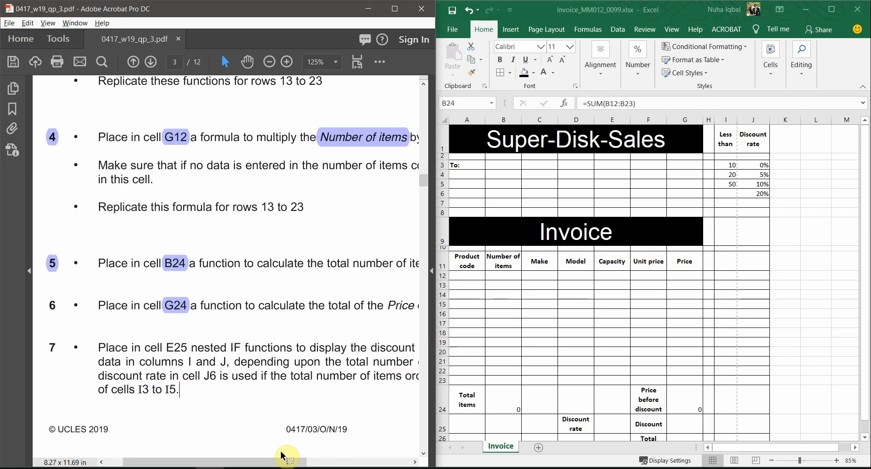
left_click_drag(279, 462, 331, 461)
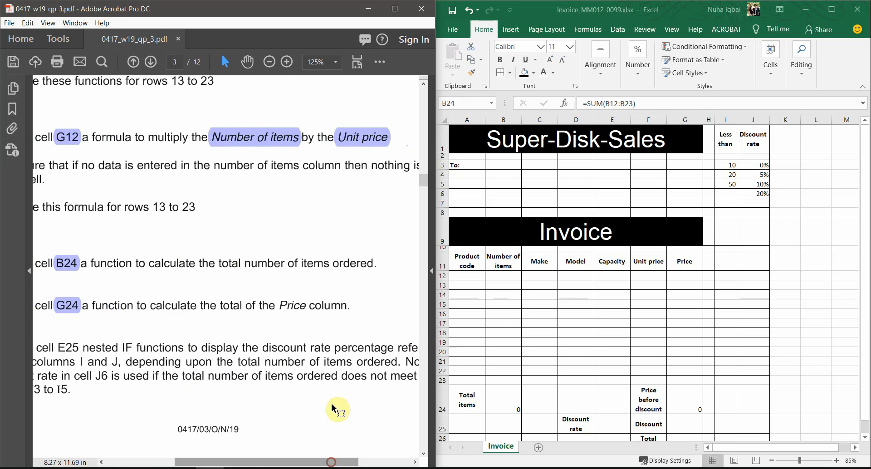
scroll(325, 381, "down", 1, "ctrl")
scroll(323, 388, "down", 8)
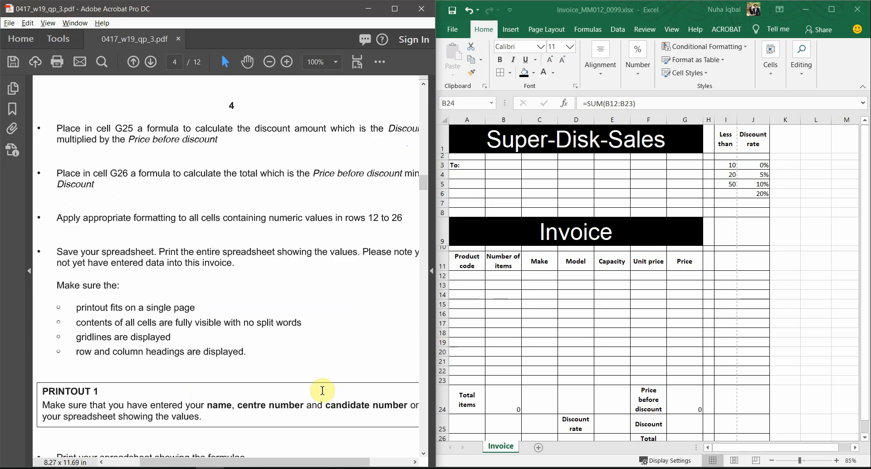
scroll(323, 390, "up", 1)
scroll(322, 391, "up", 8)
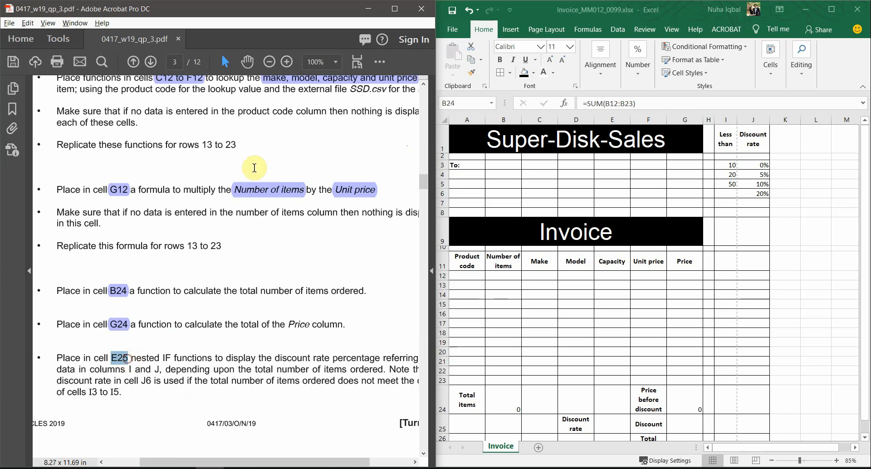
Highlight E25 in the PDF instructions, then give Excel cell E25 a light blue fill
left_click(382, 61)
left_click(417, 151)
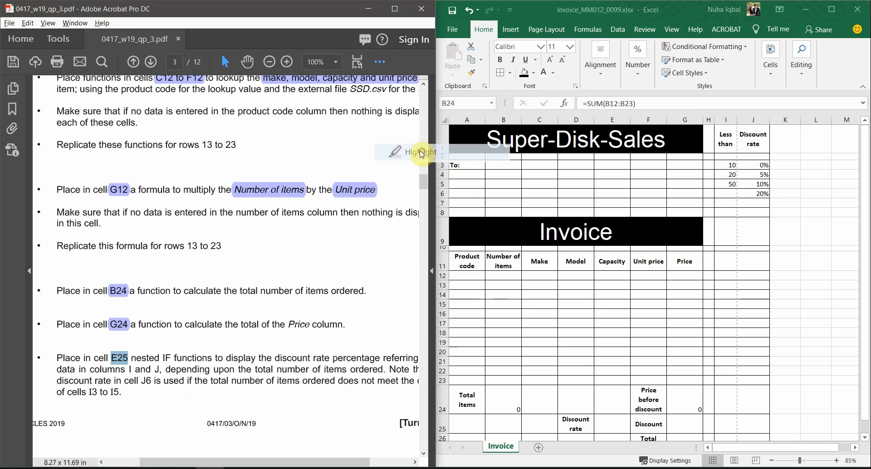
left_click(519, 389)
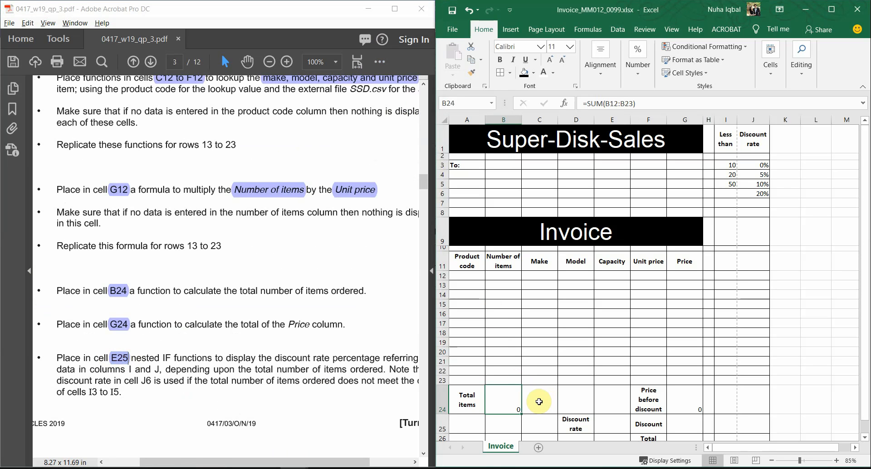
left_click(603, 397)
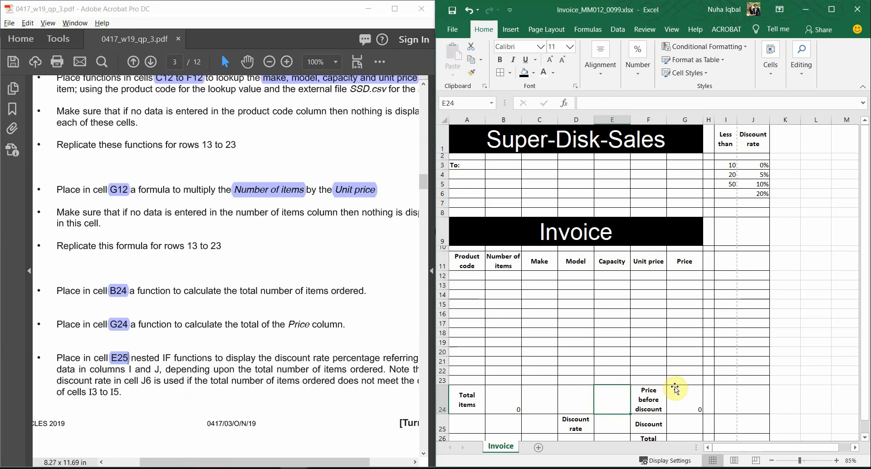
left_click(624, 428)
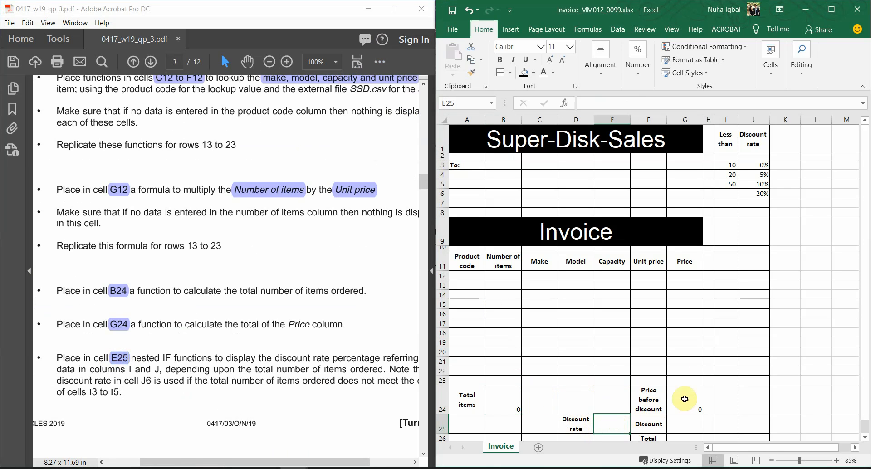
scroll(671, 372, "down", 3)
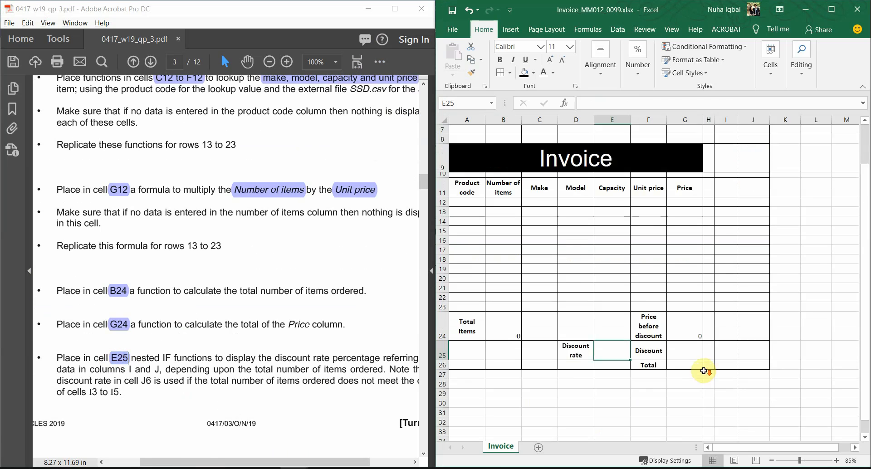
left_click(533, 72)
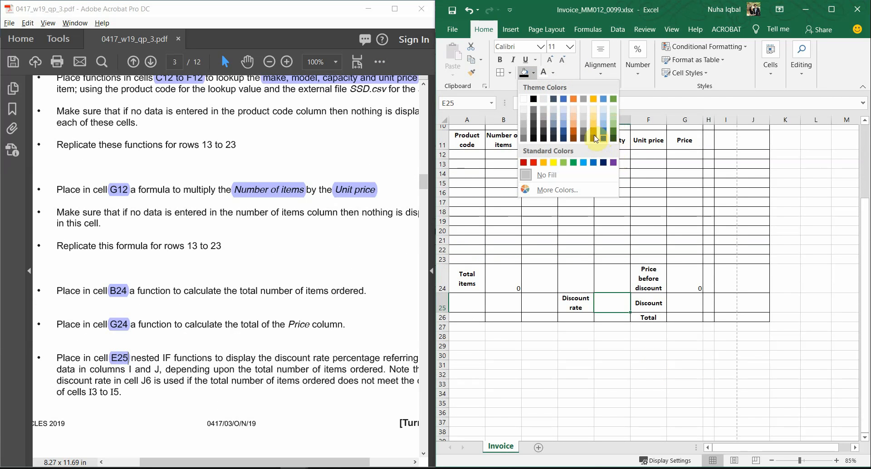
left_click(563, 114)
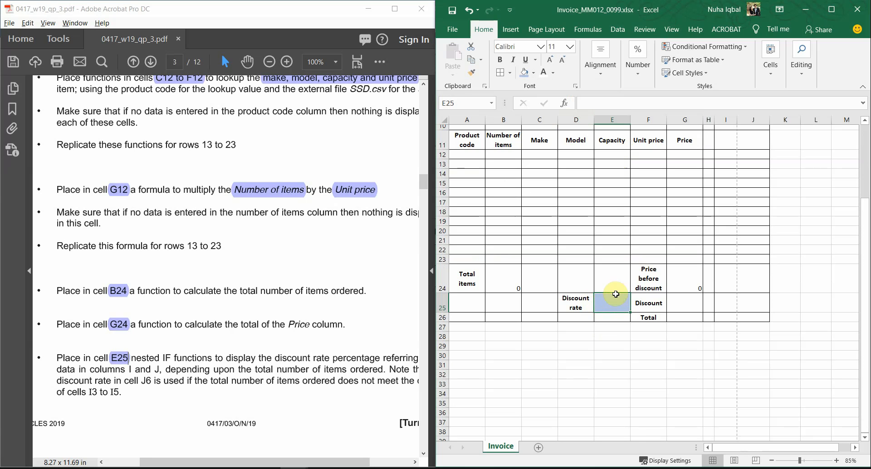
Highlight the words 'I and J' in question 7's E25 instruction
double_click(176, 355)
left_click_drag(227, 358, 271, 358)
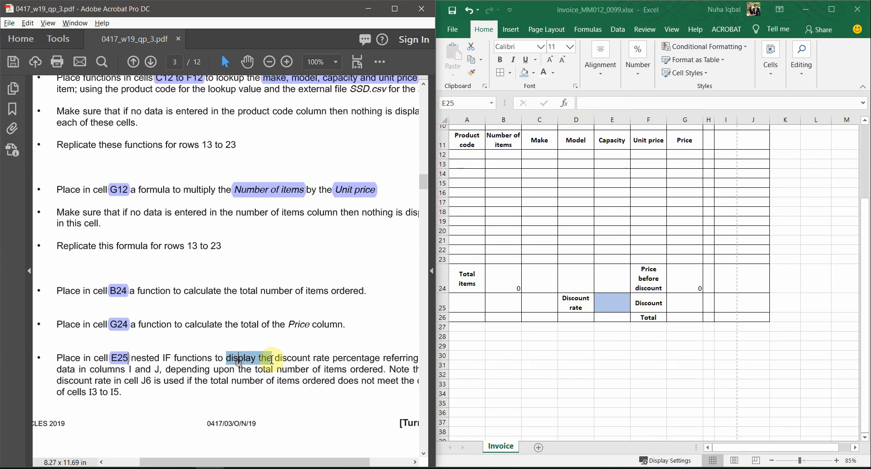
mouse_move(331, 461)
left_mouse_down()
mouse_move(358, 462)
mouse_move(329, 462)
left_mouse_up()
left_click_drag(131, 369, 169, 367)
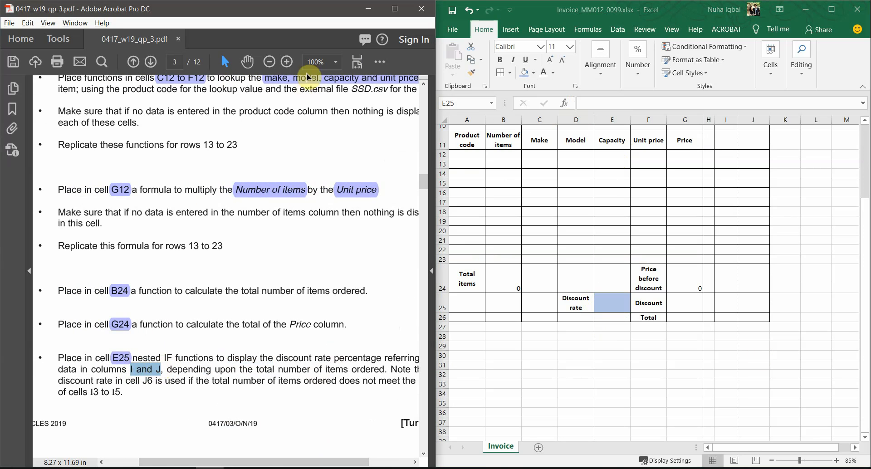
left_click(378, 62)
left_click(399, 150)
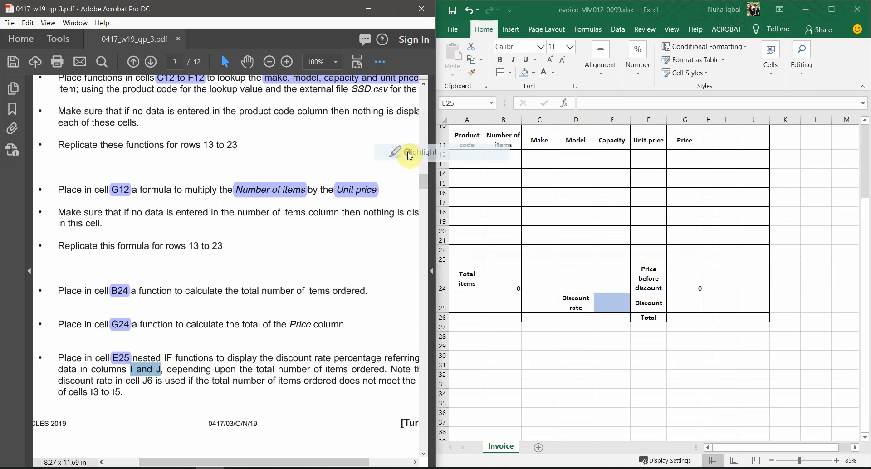
scroll(656, 285, "up", 4)
left_click(722, 153)
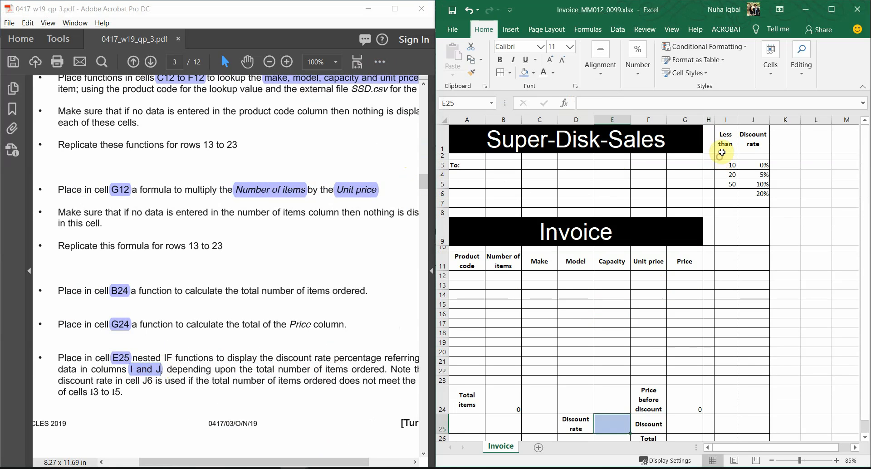
left_click_drag(724, 145, 751, 192)
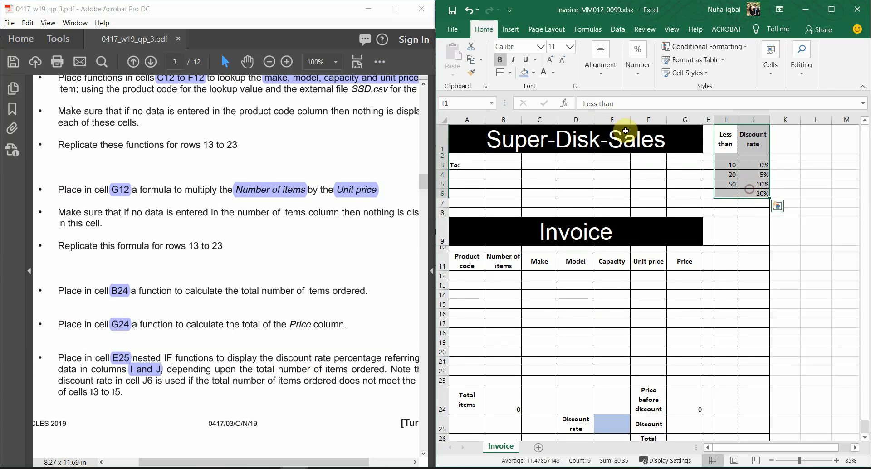
Fill the discount table I1:J6 light blue and mark 'items ordered' in the PDF instructions
left_click(524, 75)
left_click(725, 342)
scroll(725, 342, "down", 1)
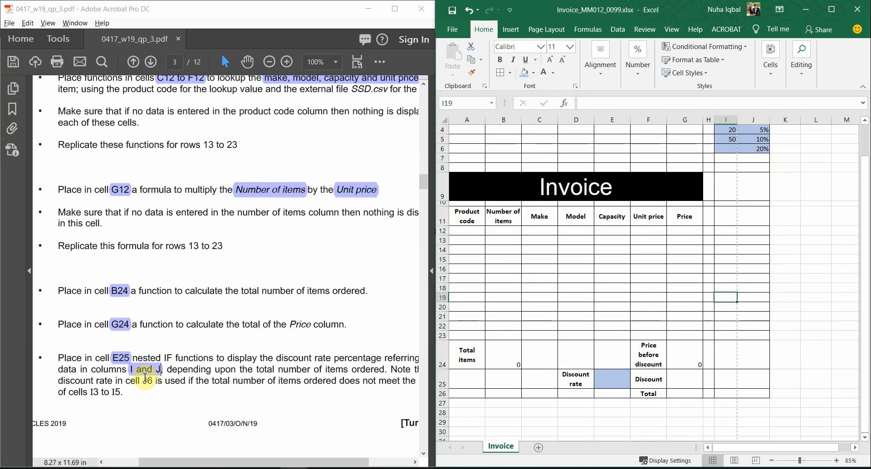
left_click(145, 377)
left_click_drag(215, 369, 384, 369)
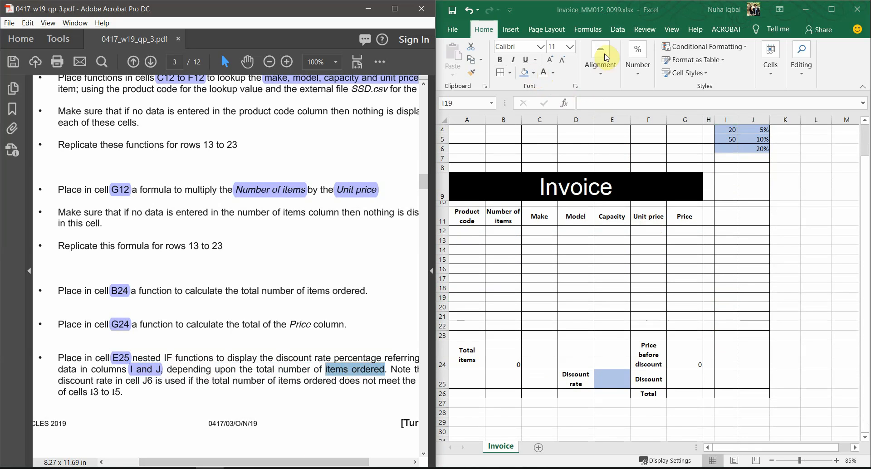
Fill the Total items cells A24:B24 and the Discount rate label D25 light blue
left_click(606, 58)
scroll(535, 384, "down", 1)
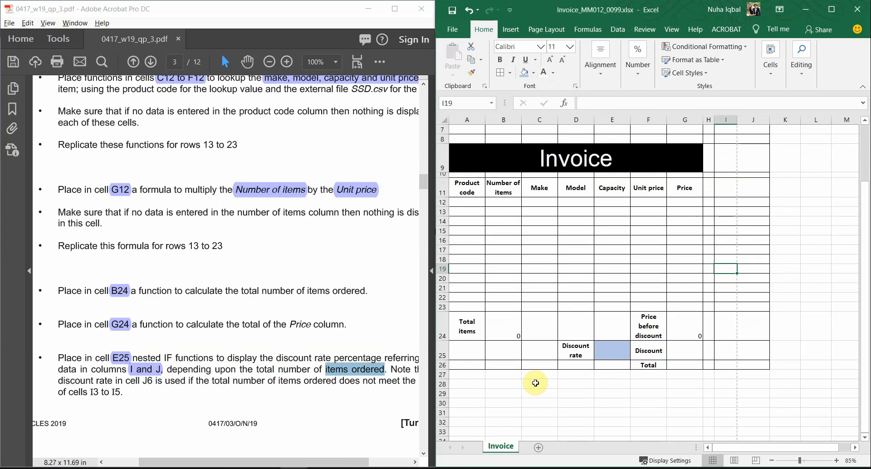
scroll(535, 383, "up", 2)
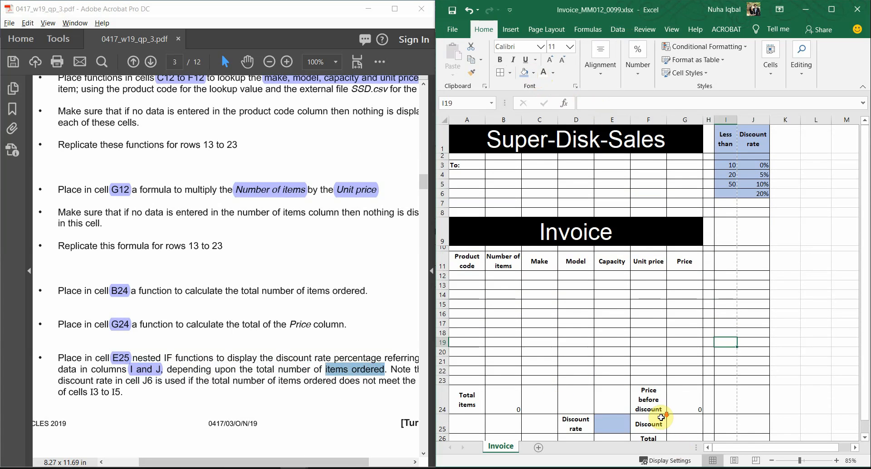
scroll(660, 417, "down", 3)
left_click(463, 274)
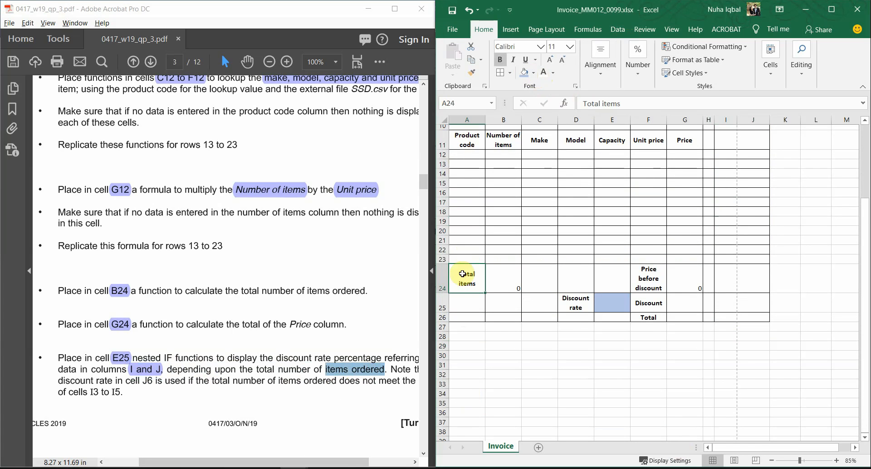
scroll(562, 342, "up", 1)
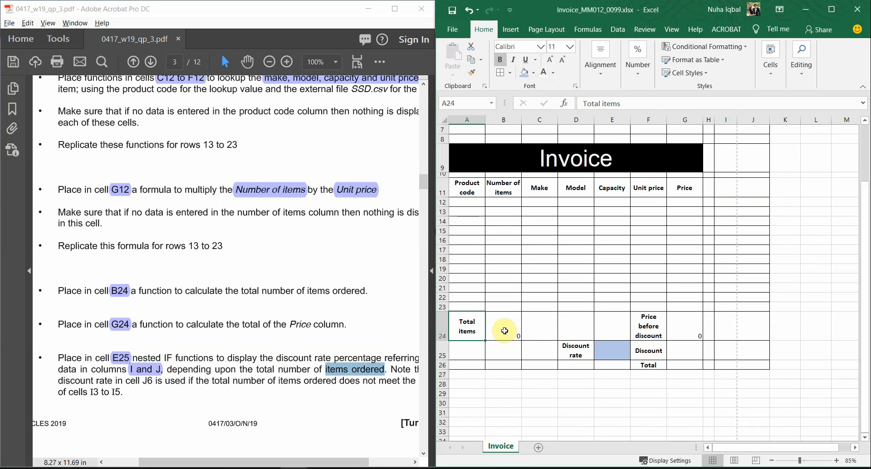
left_click_drag(505, 330, 469, 329)
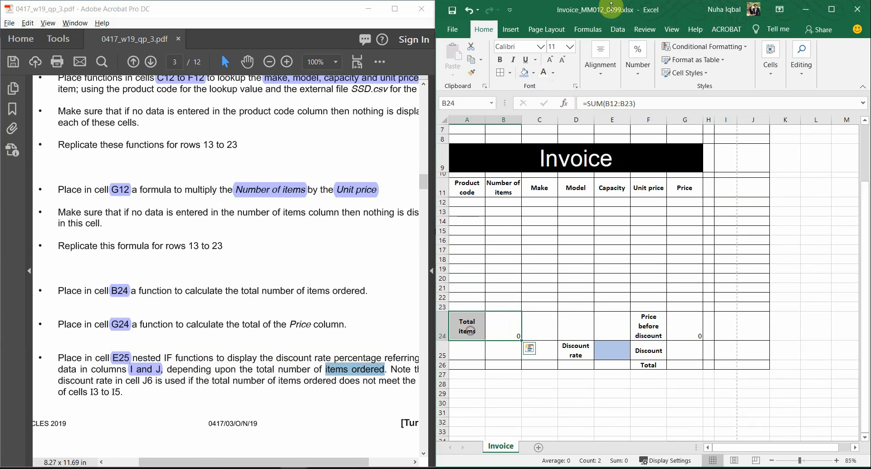
left_click(528, 74)
left_click(578, 349)
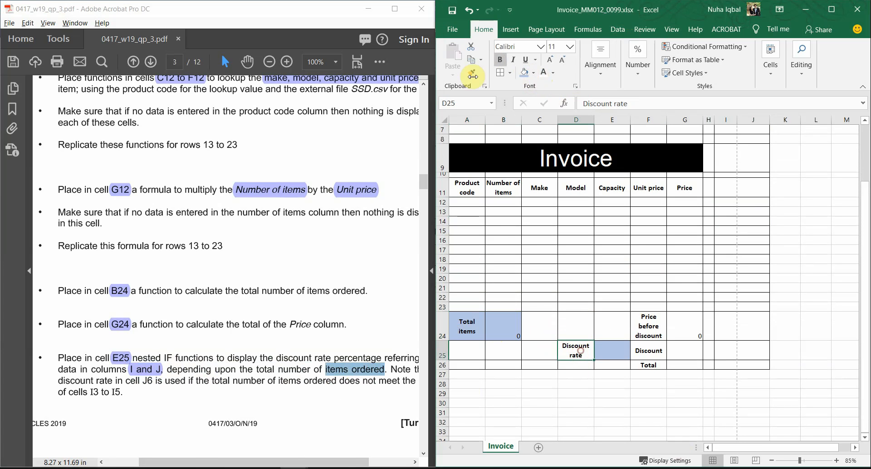
left_click(525, 76)
left_click(647, 365)
scroll(697, 268, "up", 2)
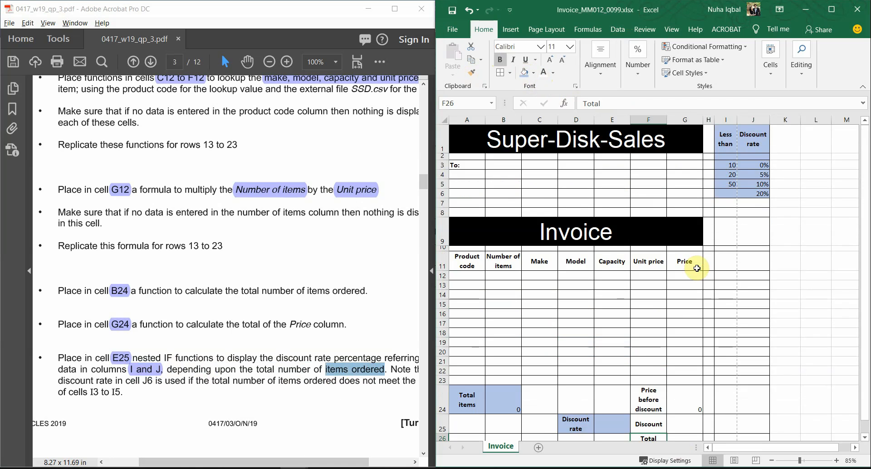
scroll(696, 268, "down", 1)
scroll(369, 333, "down", 5)
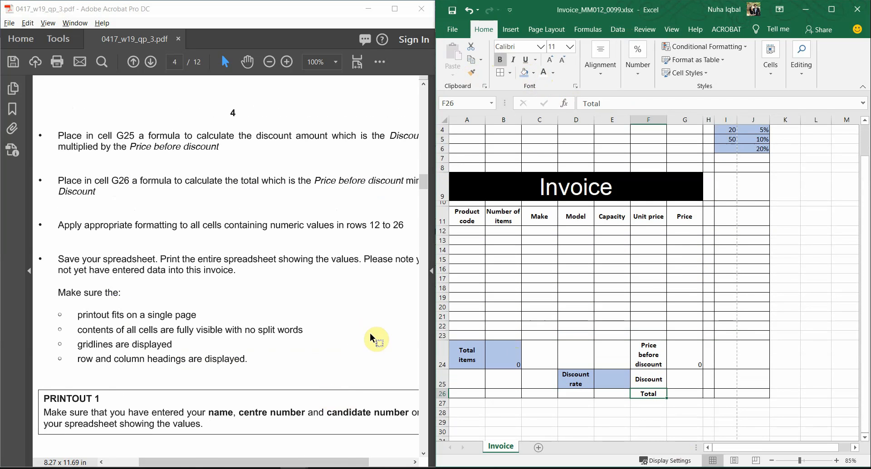
scroll(370, 333, "up", 5)
mouse_move(321, 464)
left_mouse_down()
mouse_move(362, 464)
mouse_move(333, 465)
left_mouse_up()
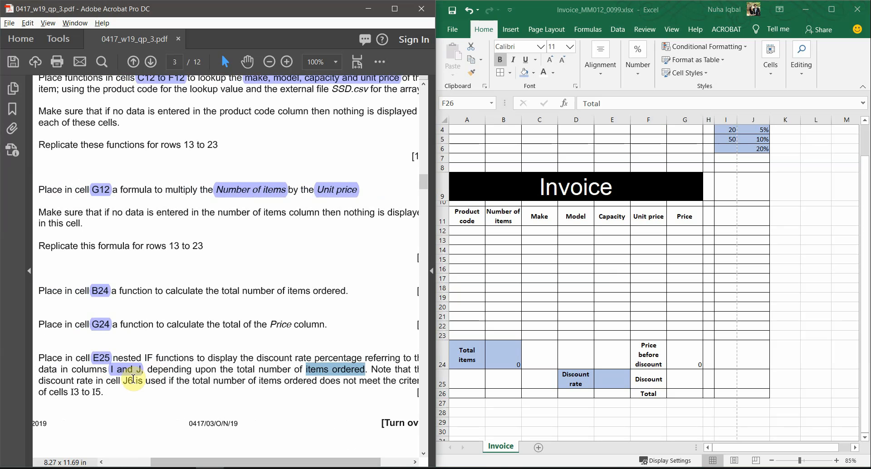
left_click_drag(128, 381, 132, 380)
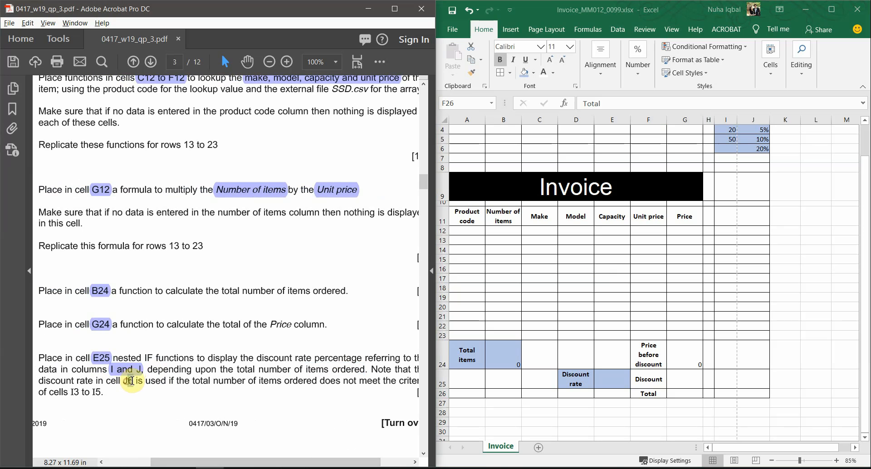
left_click(757, 152)
scroll(758, 189, "up", 1)
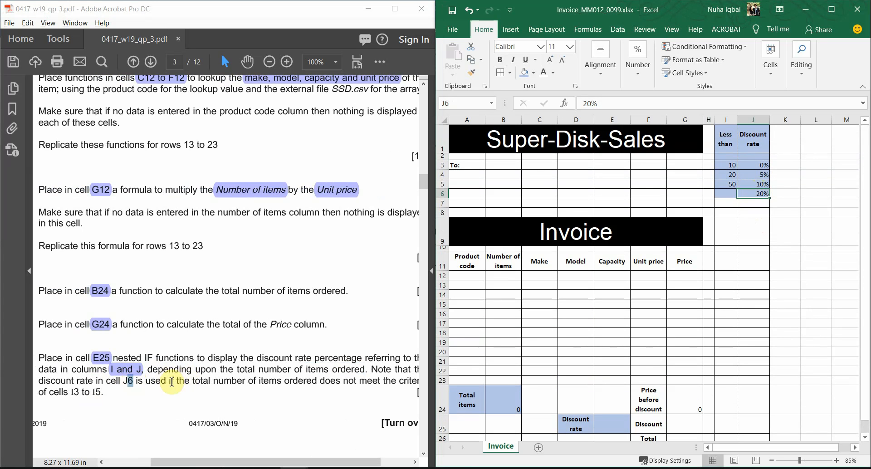
left_click_drag(148, 382, 247, 382)
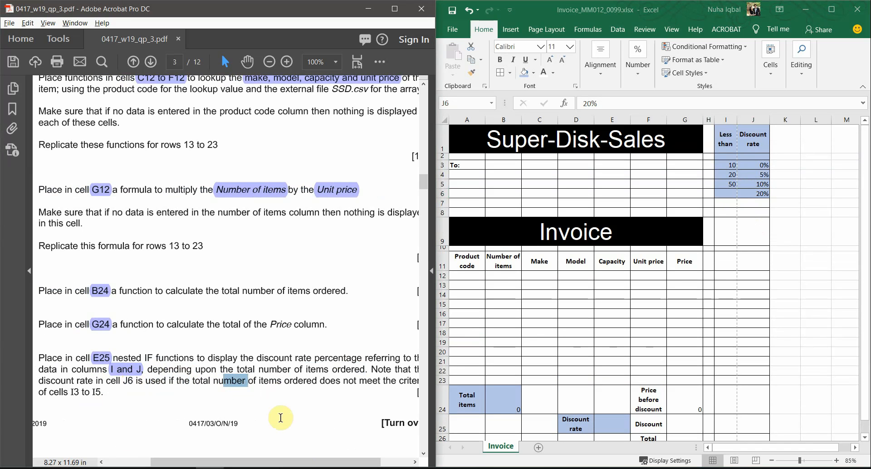
left_click_drag(298, 464, 313, 453)
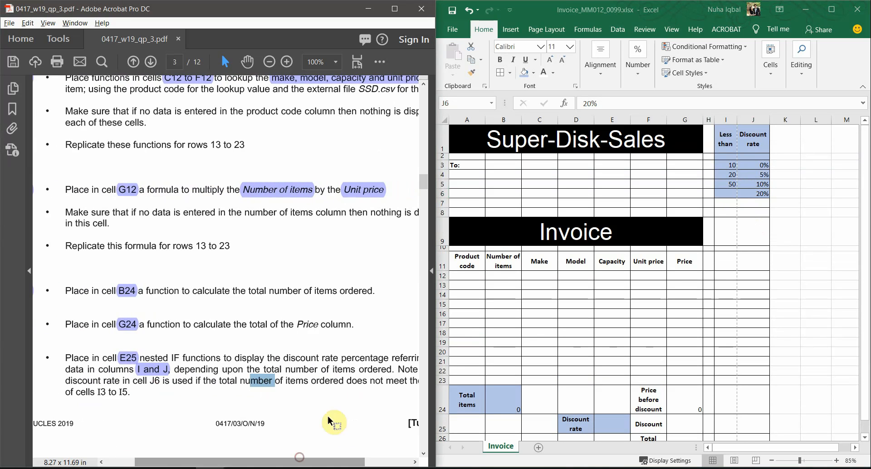
left_click_drag(97, 393, 131, 392)
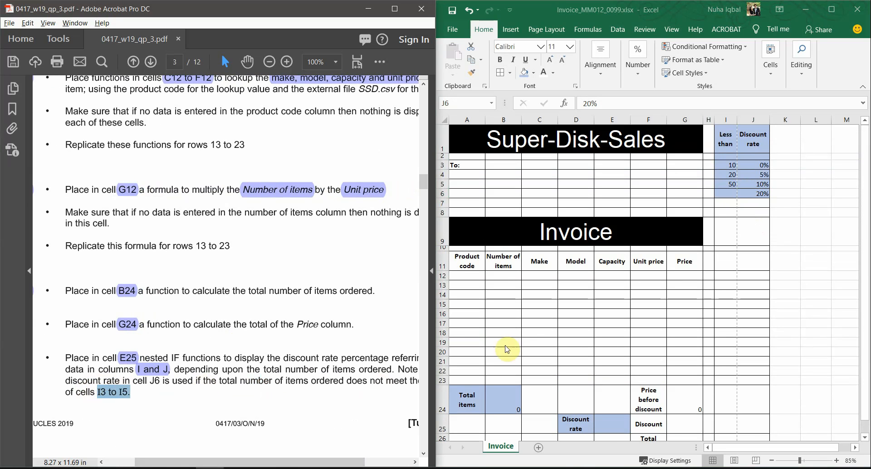
left_click(754, 166)
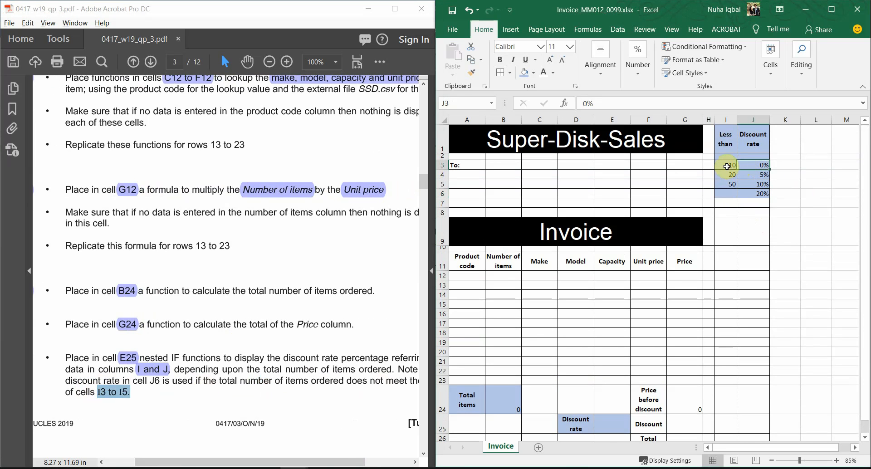
left_click_drag(726, 166, 754, 184)
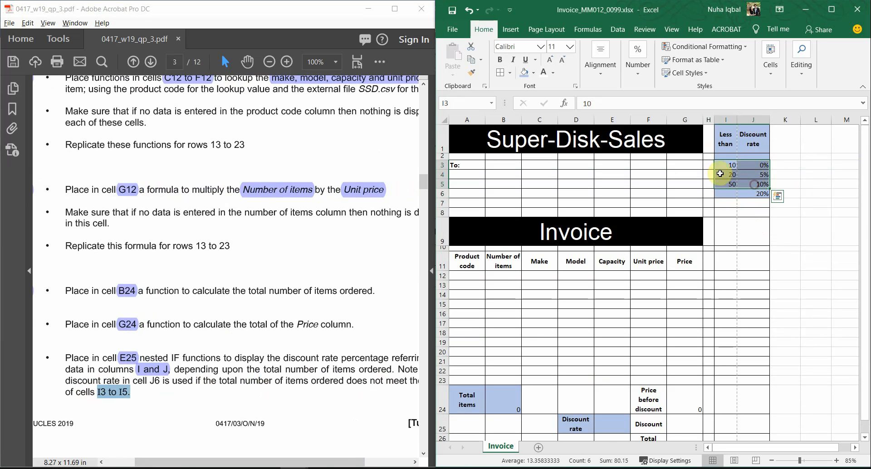
left_click(725, 166)
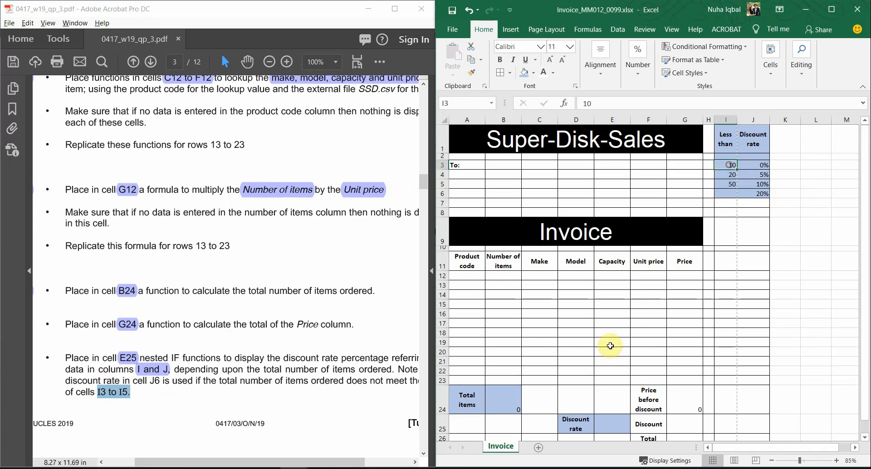
left_click(501, 410)
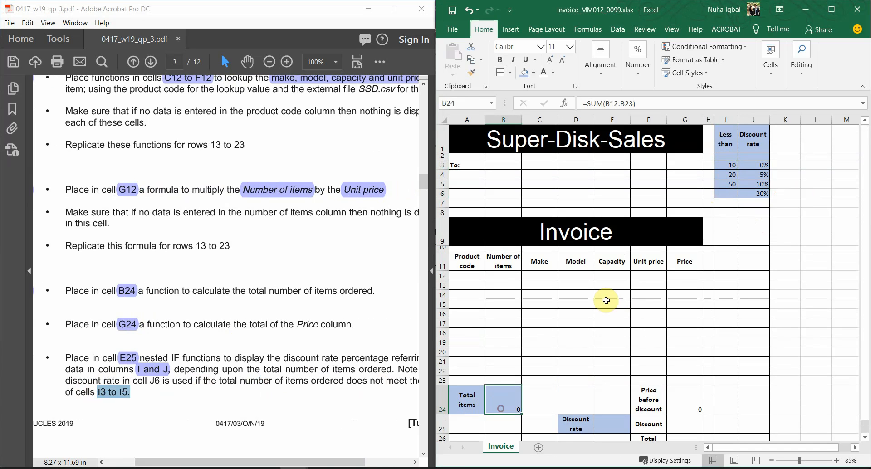
left_click(728, 166)
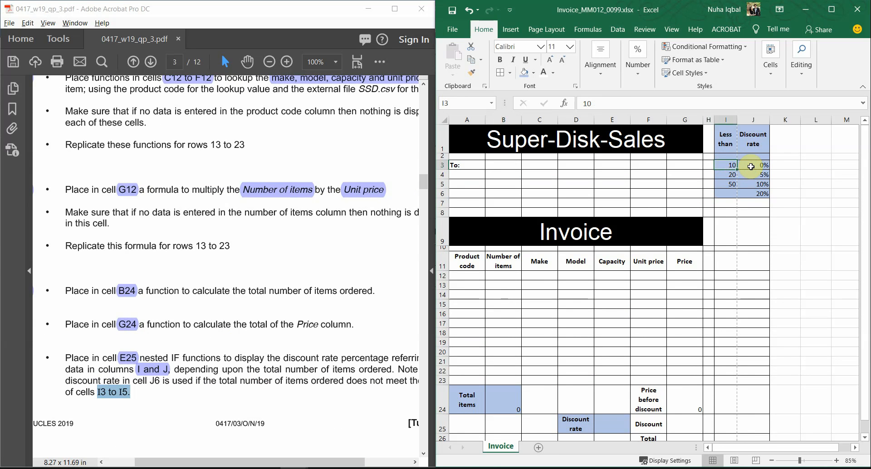
left_click(750, 167)
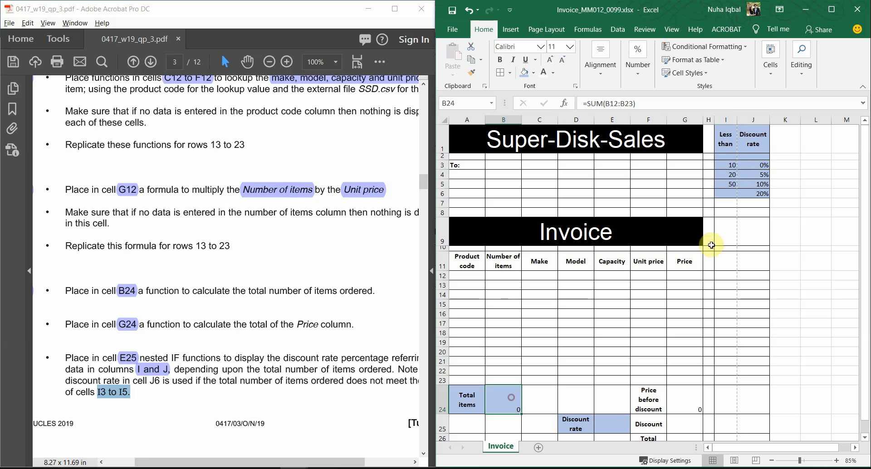
left_click(727, 175)
left_click(764, 178)
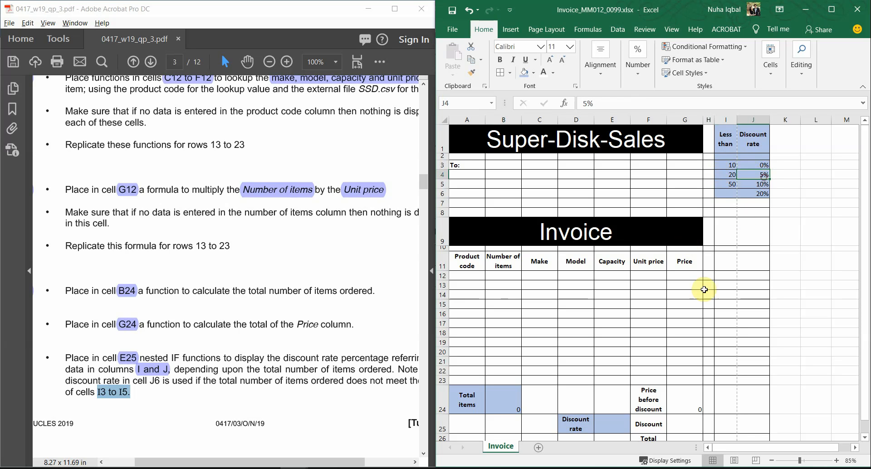
left_click(730, 185)
left_click(757, 181)
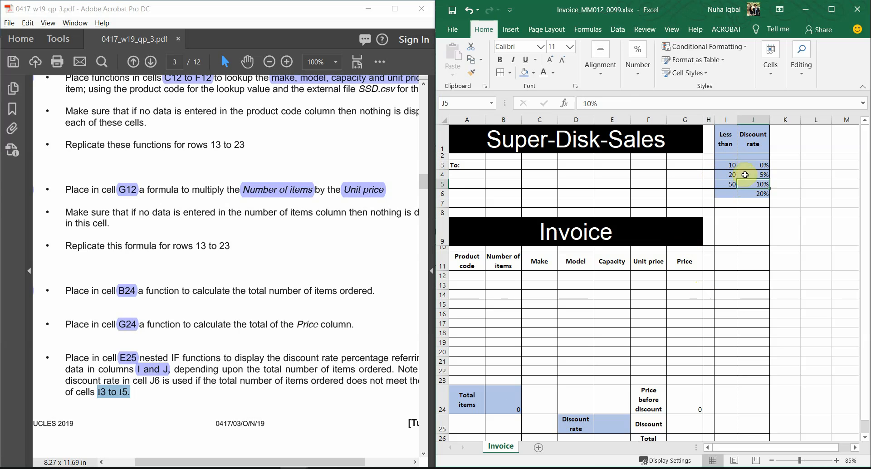
left_click_drag(730, 165, 750, 181)
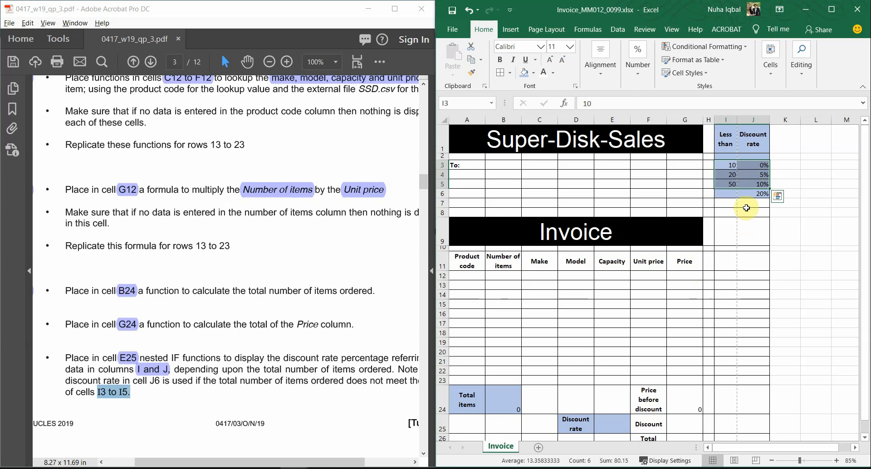
left_click(751, 195)
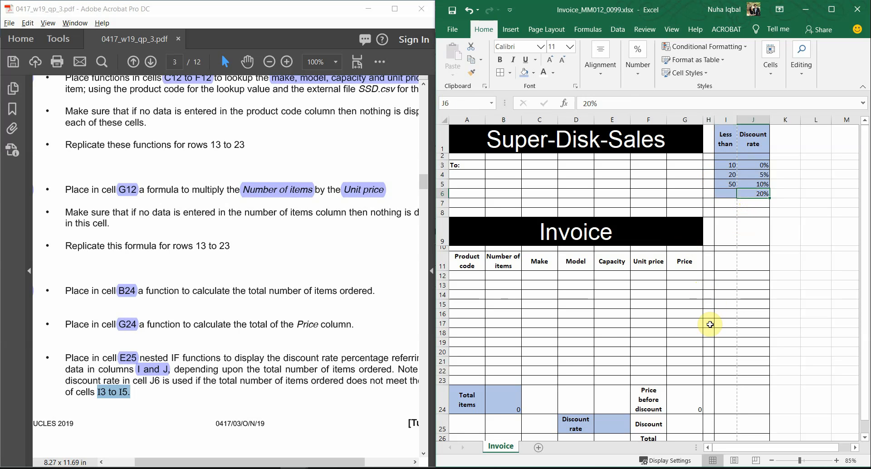
left_click(278, 365)
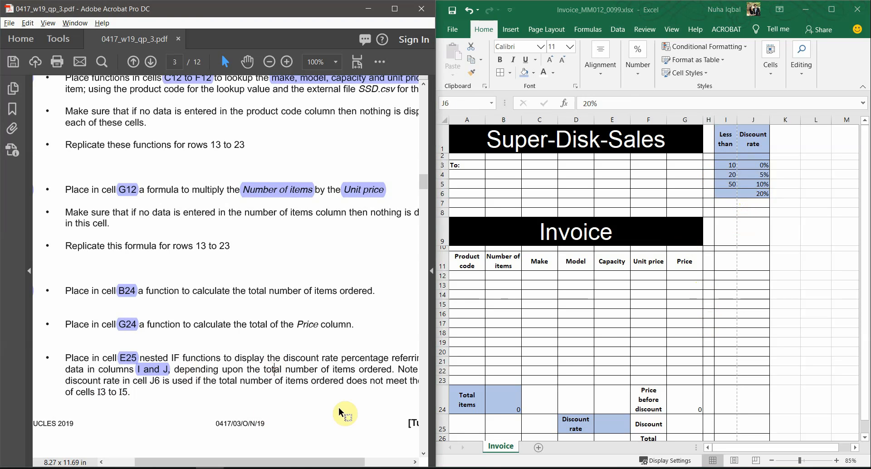
mouse_move(307, 458)
left_mouse_down()
mouse_move(333, 460)
mouse_move(311, 461)
left_mouse_up()
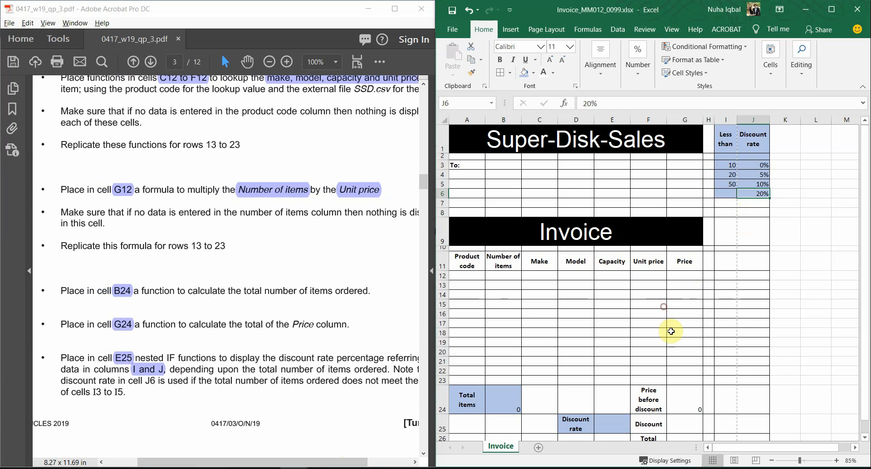
scroll(667, 317, "down", 4)
In E25, start the formula =IF(B24<I3,J3 so the first test returns the 0% rate
left_click(607, 268)
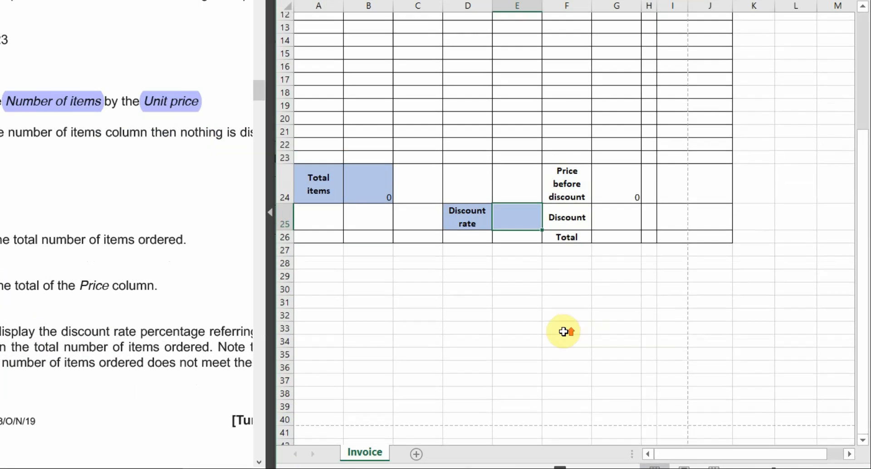
scroll(591, 339, "up", 4)
type("=if")
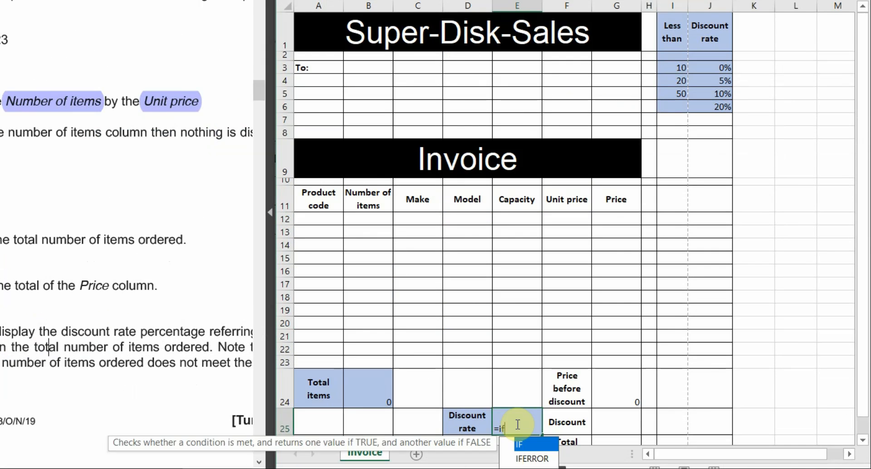
type("(")
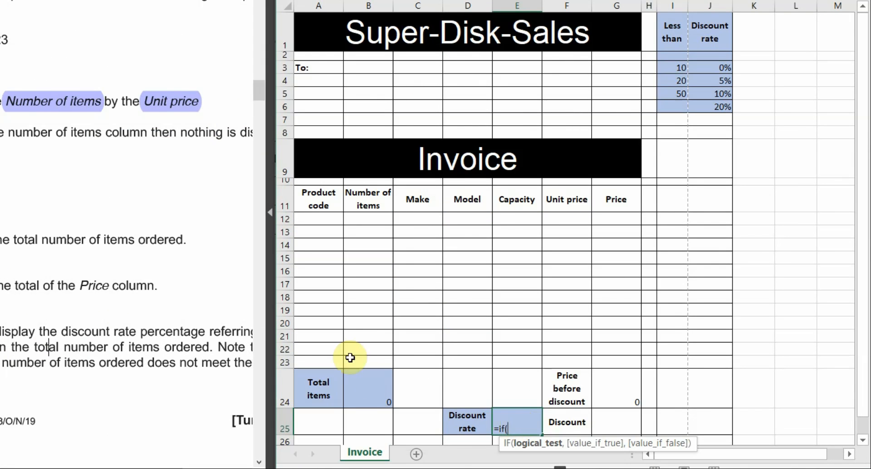
left_click(372, 391)
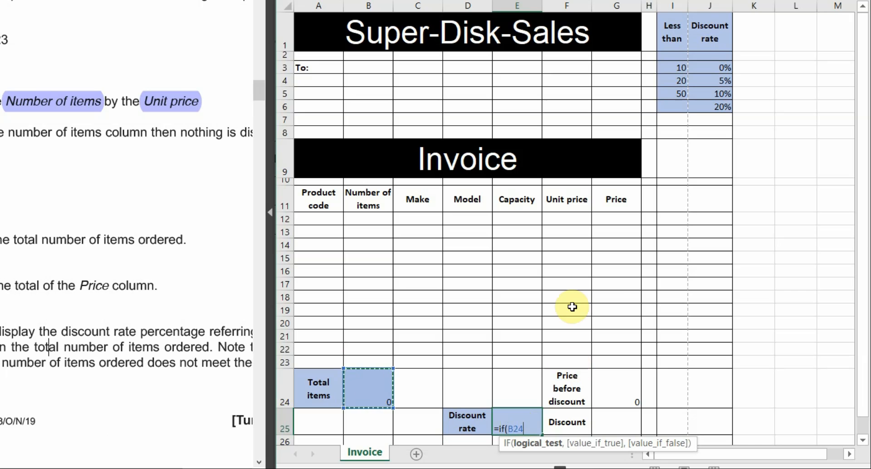
type("<I3")
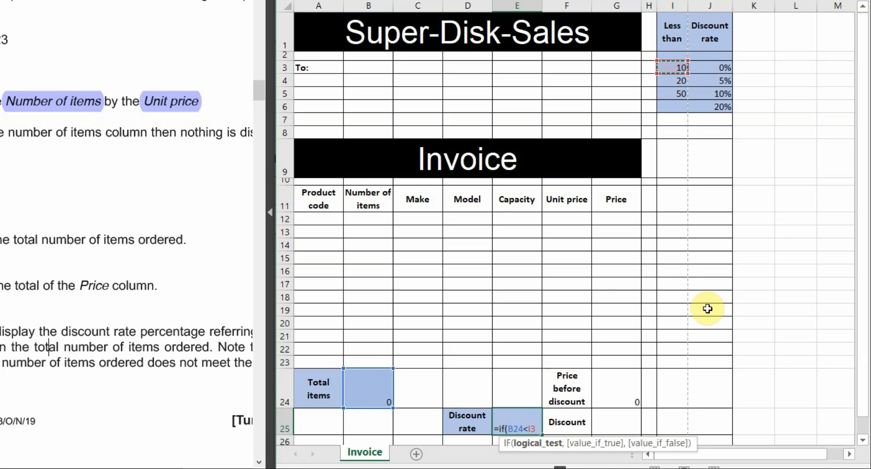
type(",")
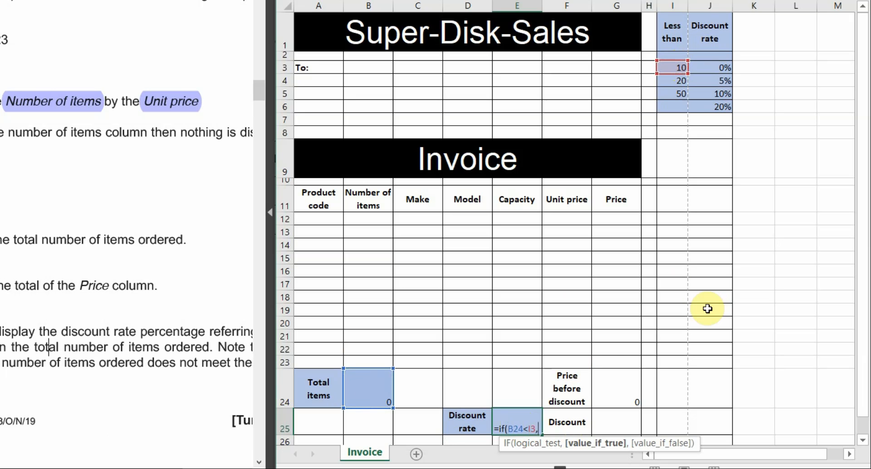
left_click(718, 68)
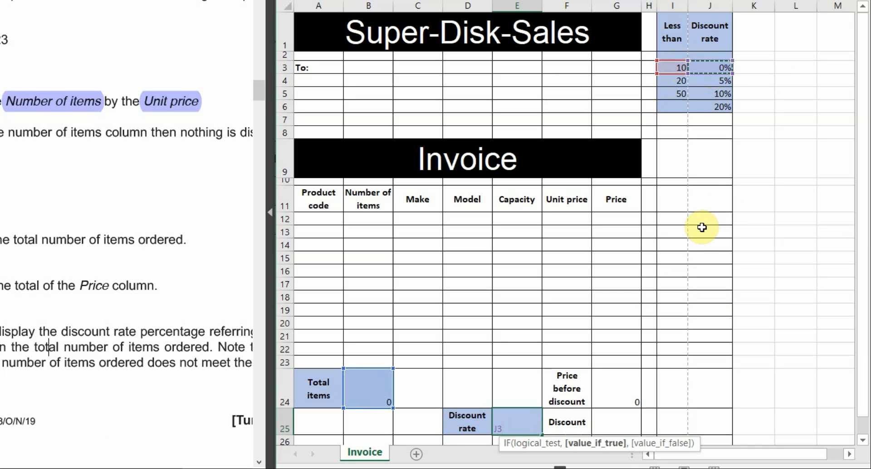
Add the second test IF(B24<I4,J4 returning the 5% rate
type(",")
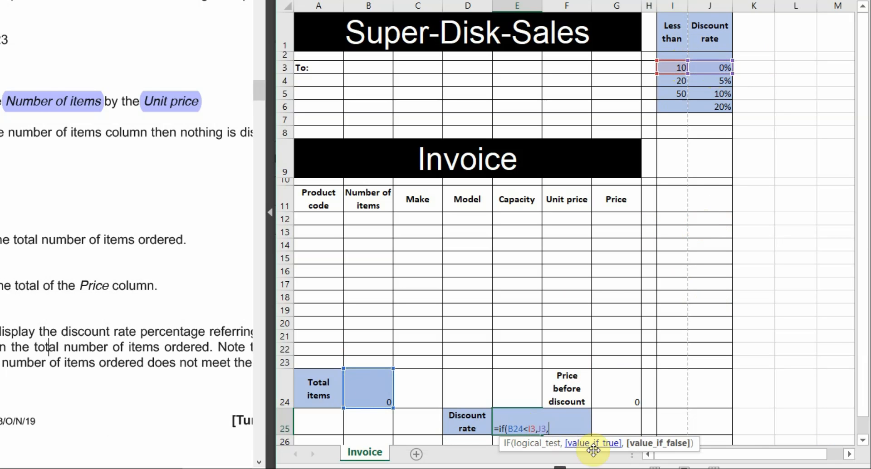
type("if(")
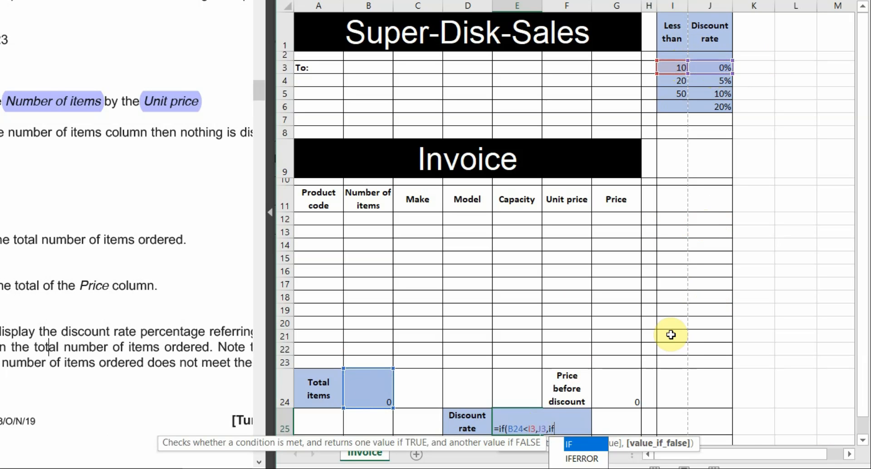
left_click(383, 382)
type("<")
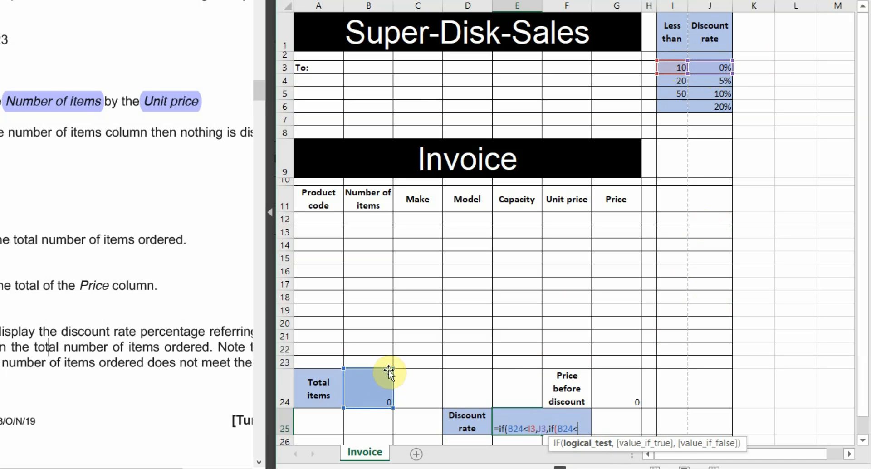
left_click(670, 81)
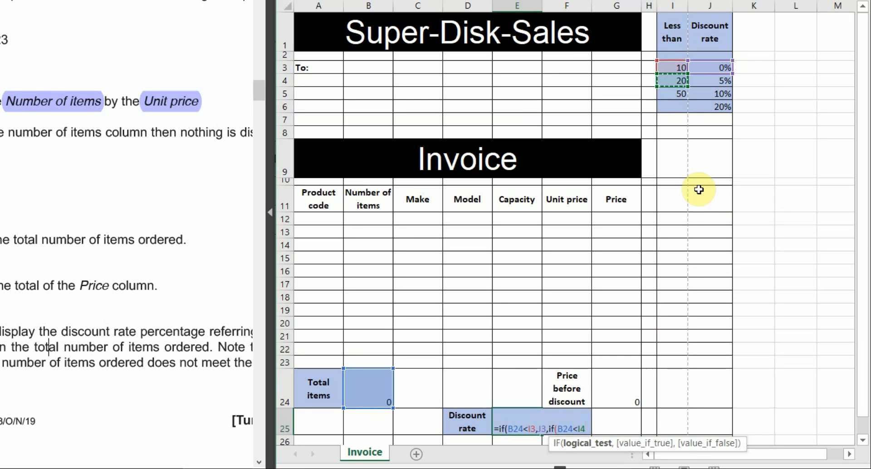
type(",")
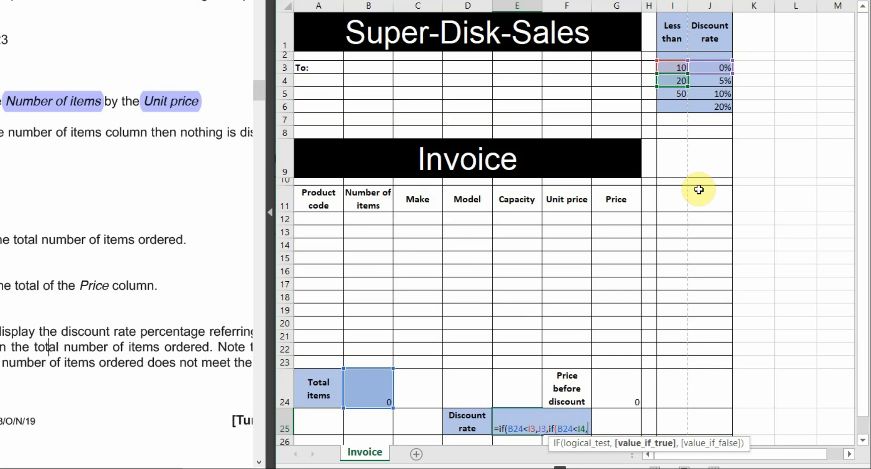
left_click(709, 80)
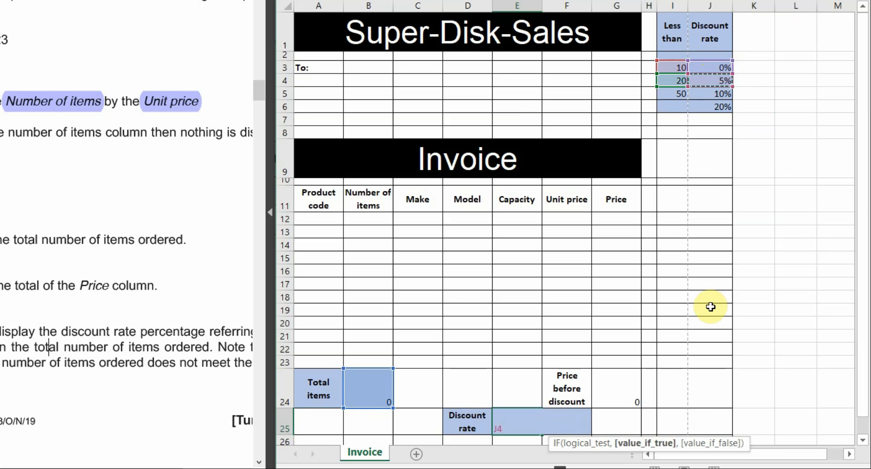
Add IF(B24<I5,J5,J6 with J6 as fallback, close the brackets and commit
type(",if(")
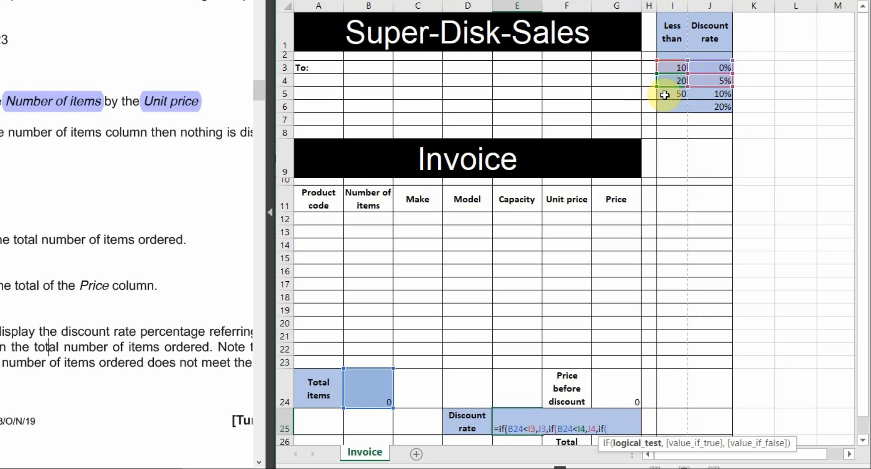
left_click(378, 393)
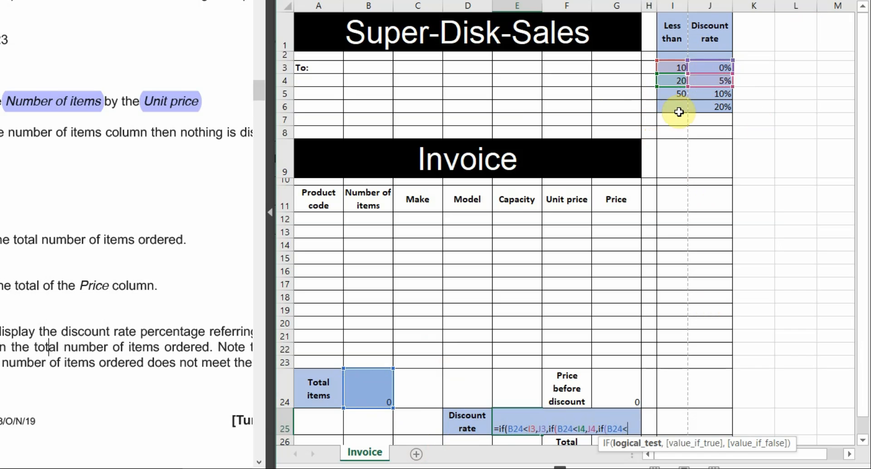
left_click(678, 92)
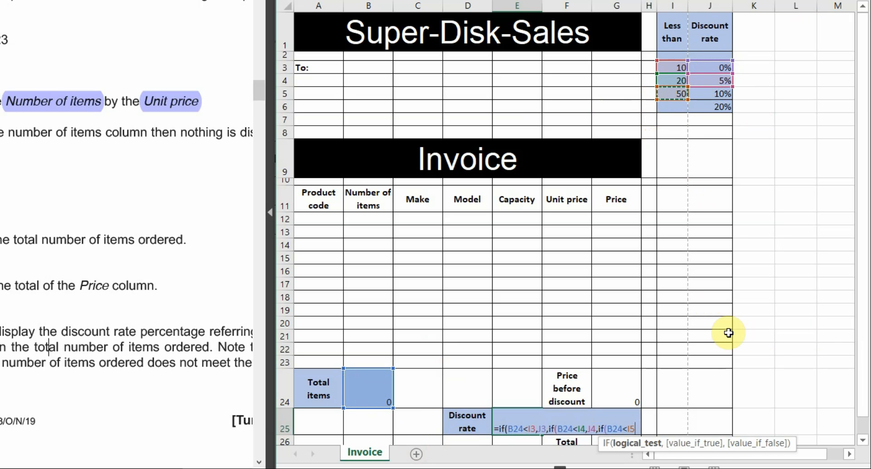
type(",")
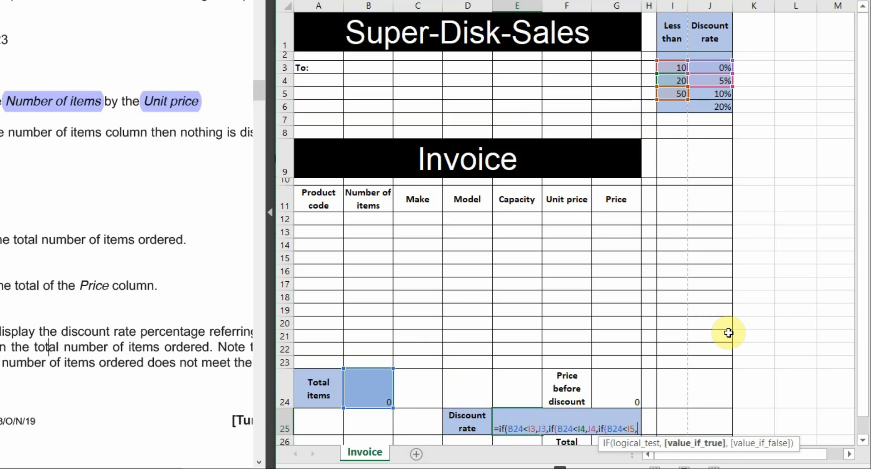
left_click(710, 94)
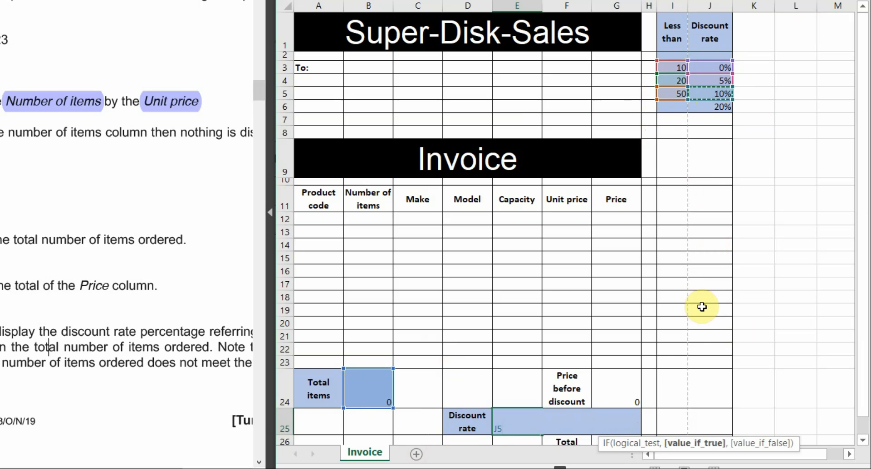
type(",")
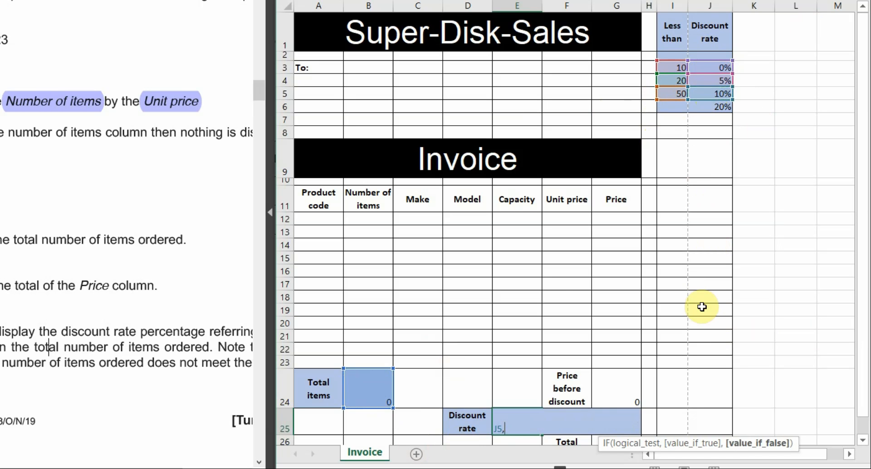
left_click(726, 109)
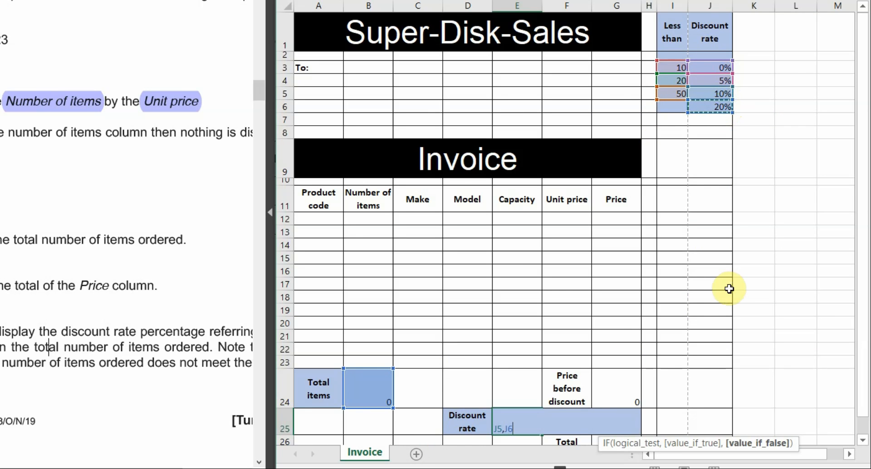
type(")")
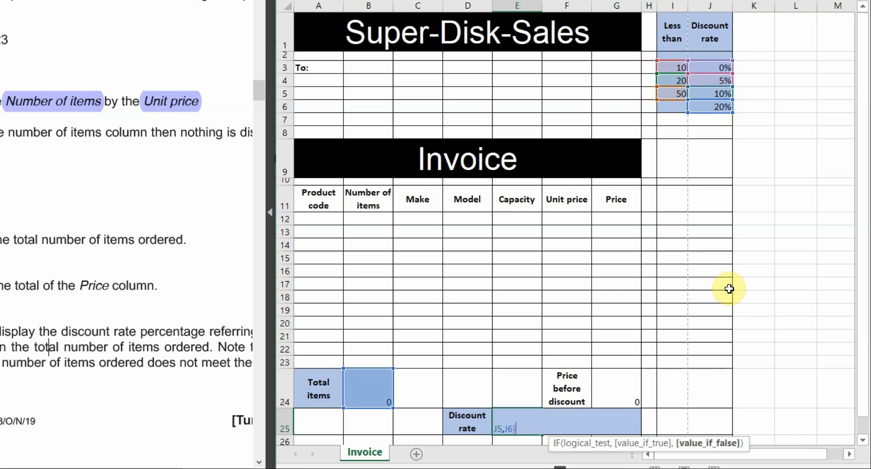
type("))")
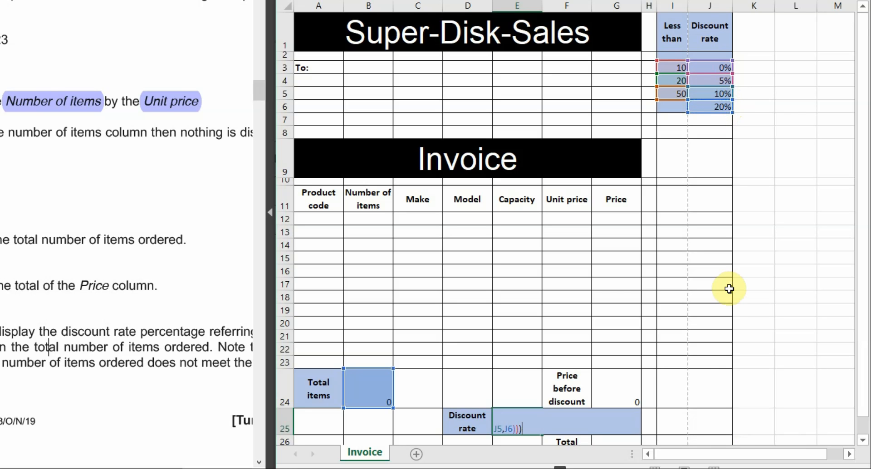
key("Return")
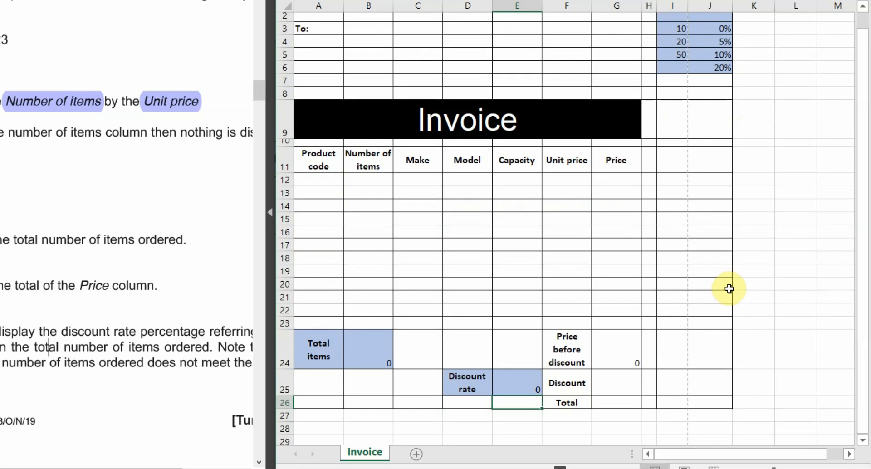
Change the first discount threshold in I3 from 10 to 9
left_click(511, 383)
left_click(383, 348)
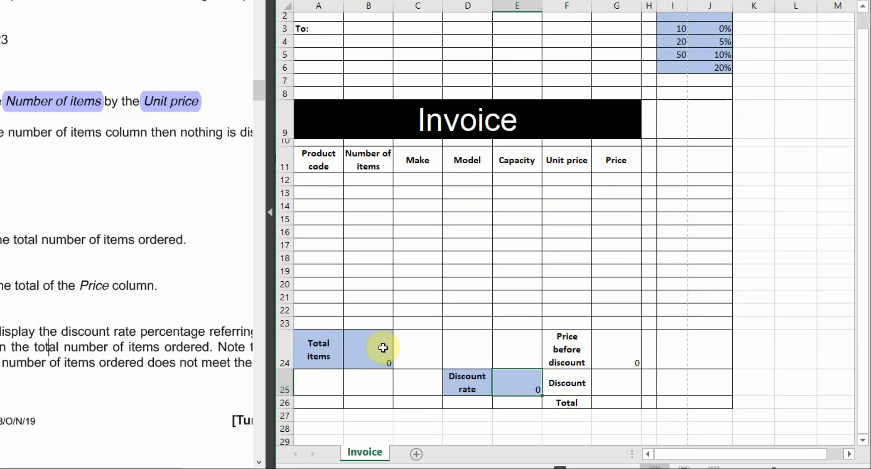
scroll(744, 272, "up", 1)
left_click(683, 68)
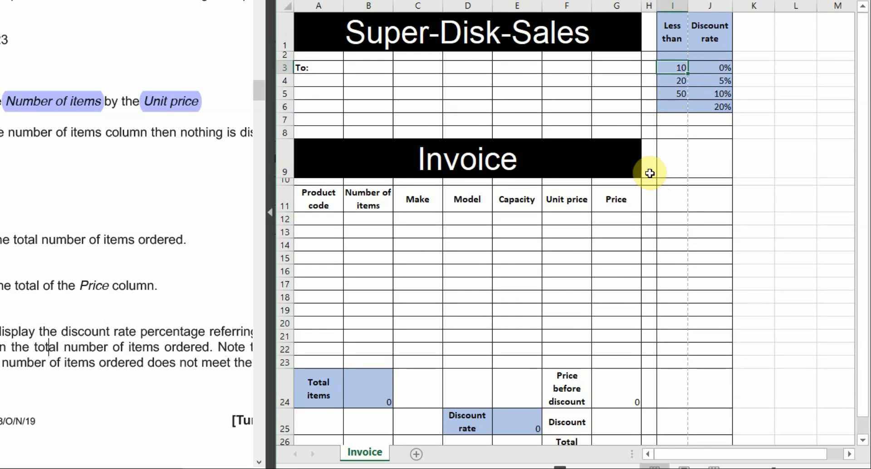
type("9")
left_click(498, 428)
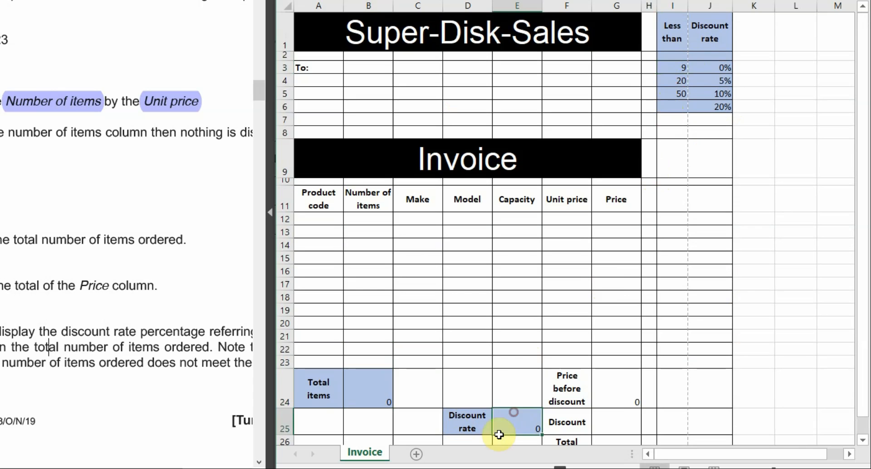
Enter 29 in B24 and check that E25 returns a 0.1 discount rate
left_click(365, 387)
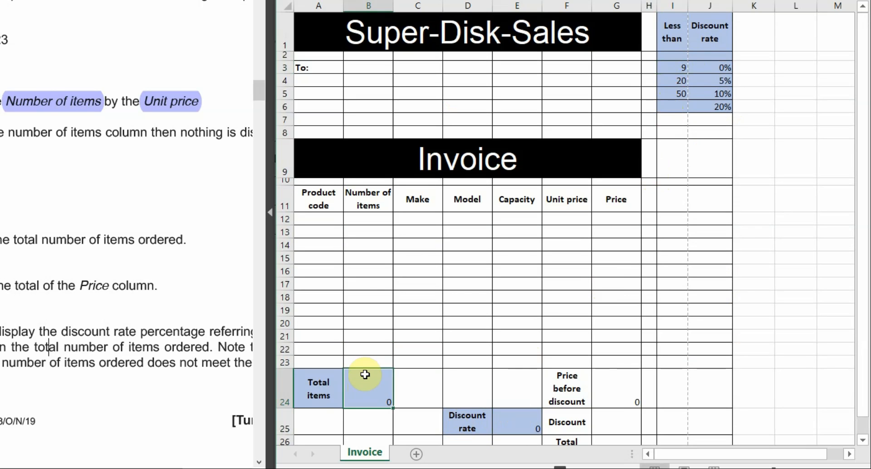
type("29")
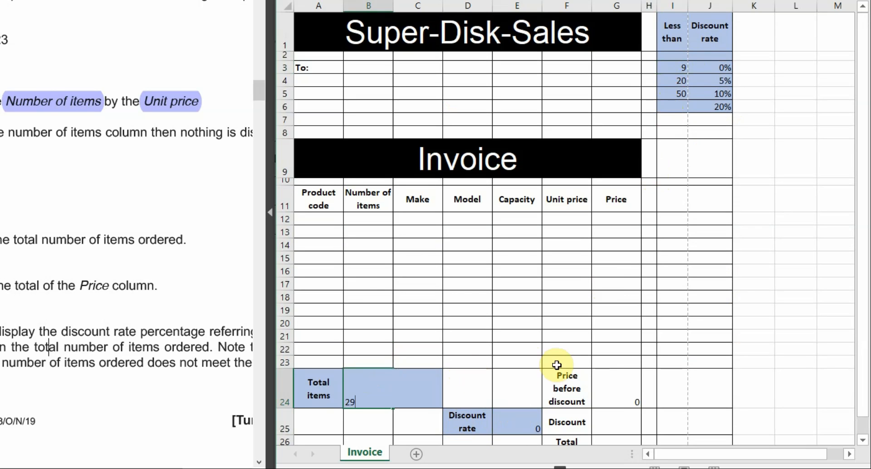
left_click(559, 361)
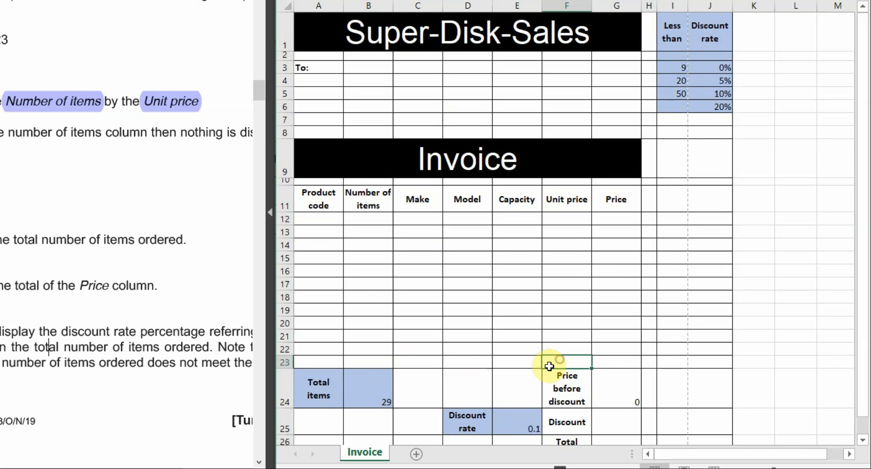
left_click(373, 396)
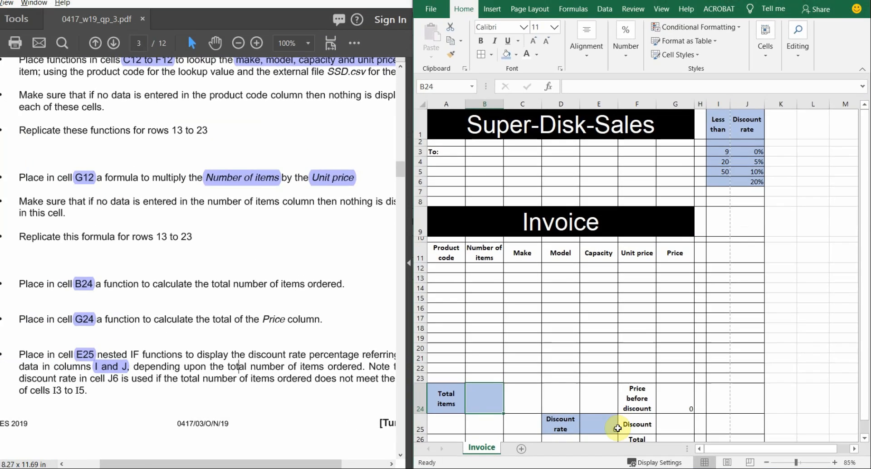
left_click(515, 427)
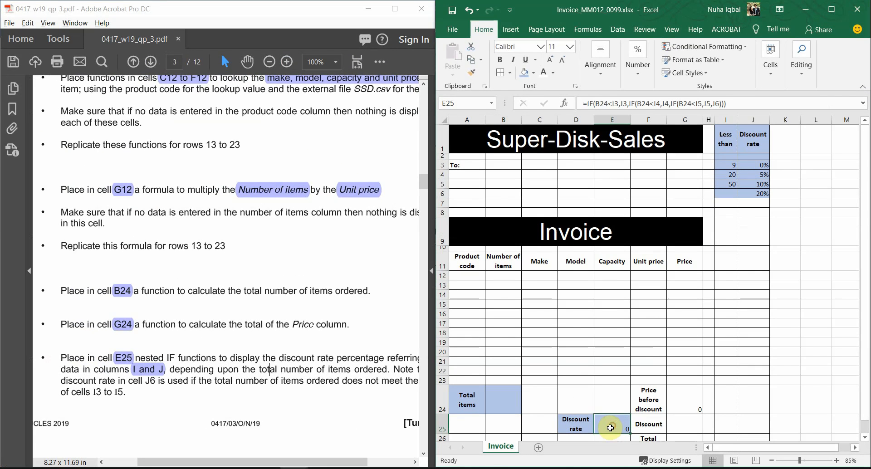
Highlight question number 6 in the PDF using the Highlight tool
scroll(181, 350, "down", 10)
scroll(123, 354, "up", 10)
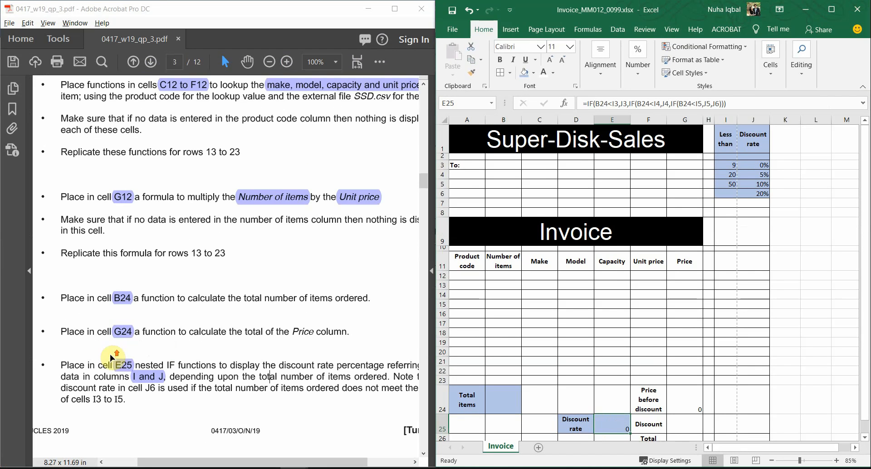
scroll(111, 352, "down", 2)
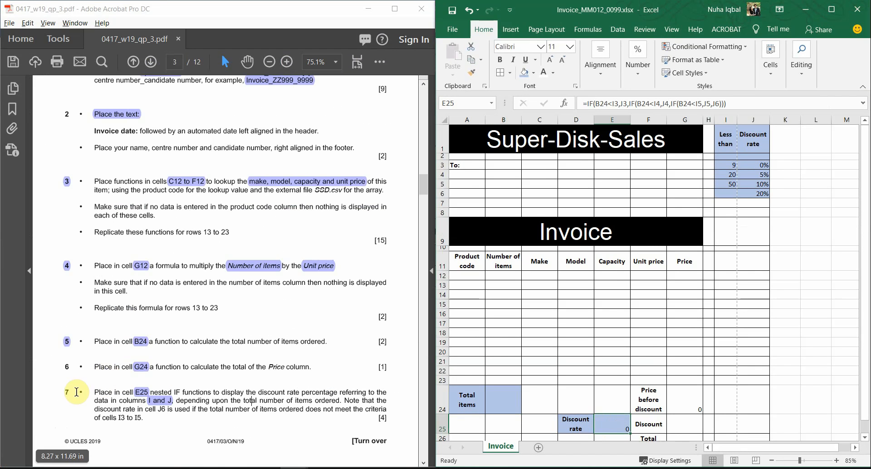
left_click(379, 61)
left_click(401, 156)
left_click_drag(63, 366, 70, 367)
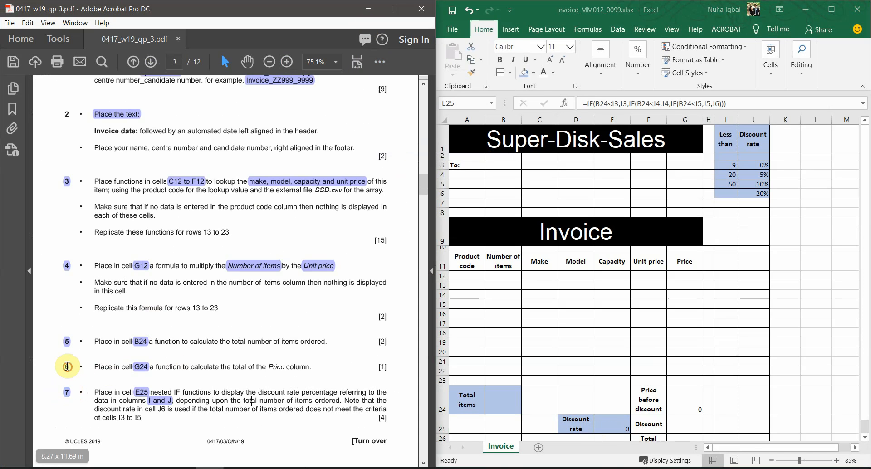
left_click(379, 63)
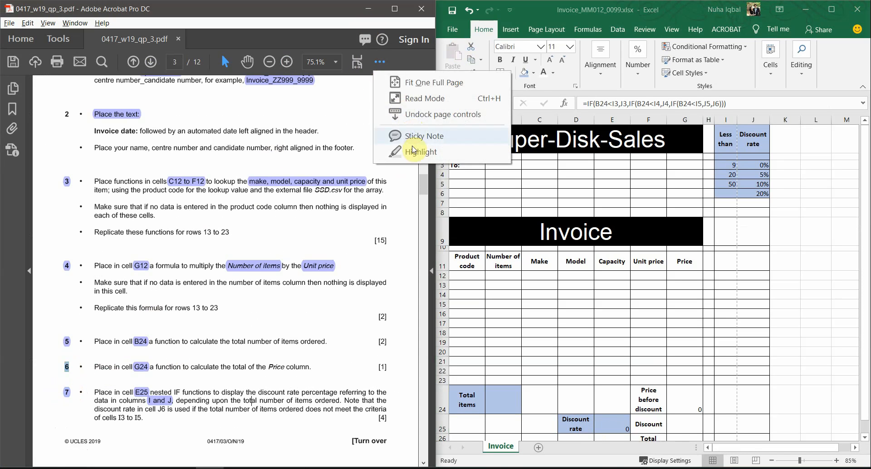
left_click(414, 151)
Maximize Acrobat and highlight 'G25' and 'Discount rate' in question 8
left_click(396, 9)
scroll(481, 296, "down", 5)
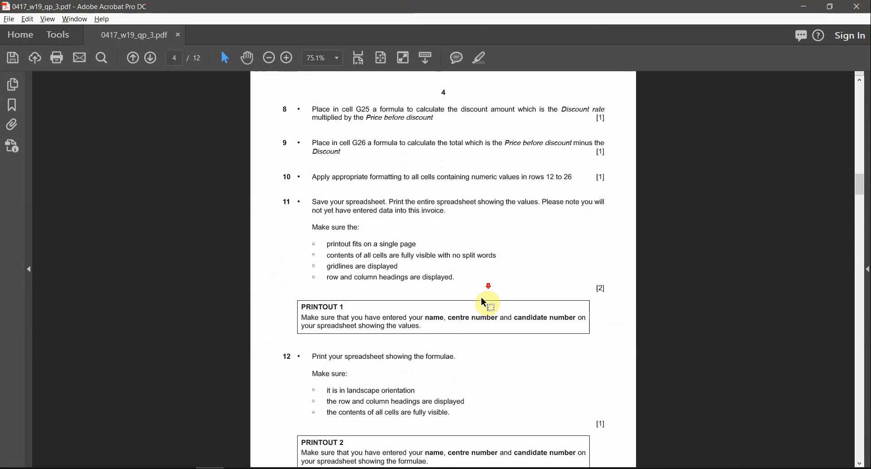
scroll(481, 295, "up", 3, "ctrl")
scroll(495, 287, "up", 4)
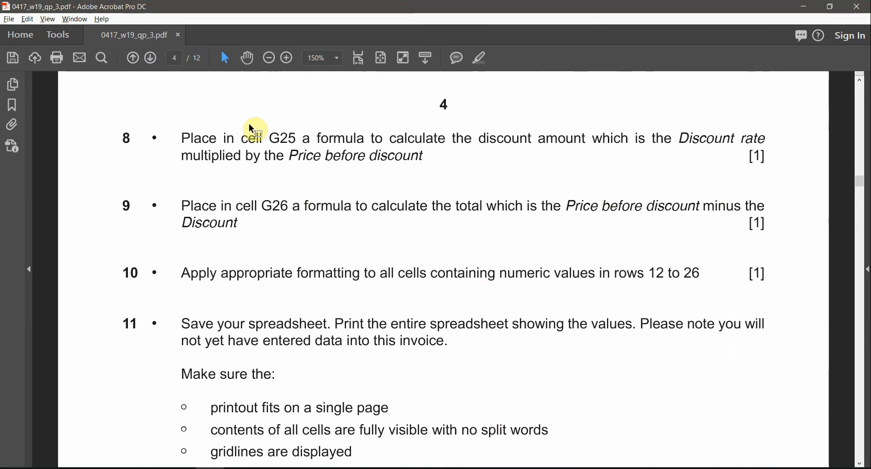
left_click_drag(269, 134, 297, 136)
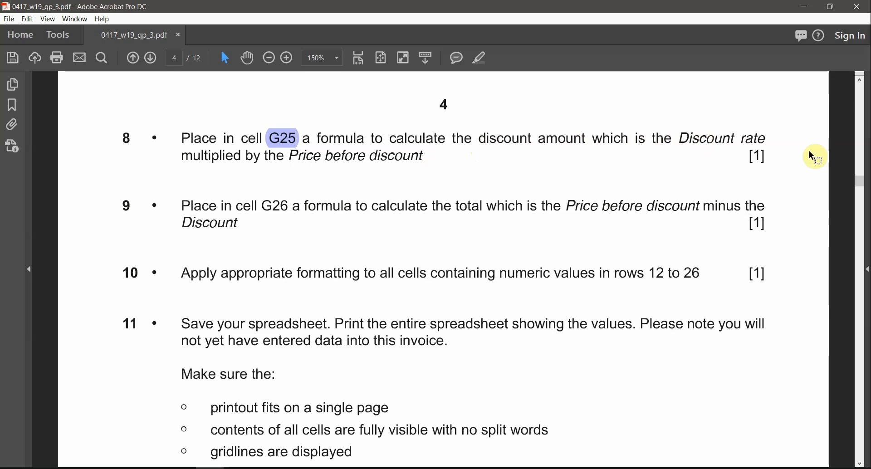
left_click_drag(681, 131, 716, 141)
left_click(480, 137)
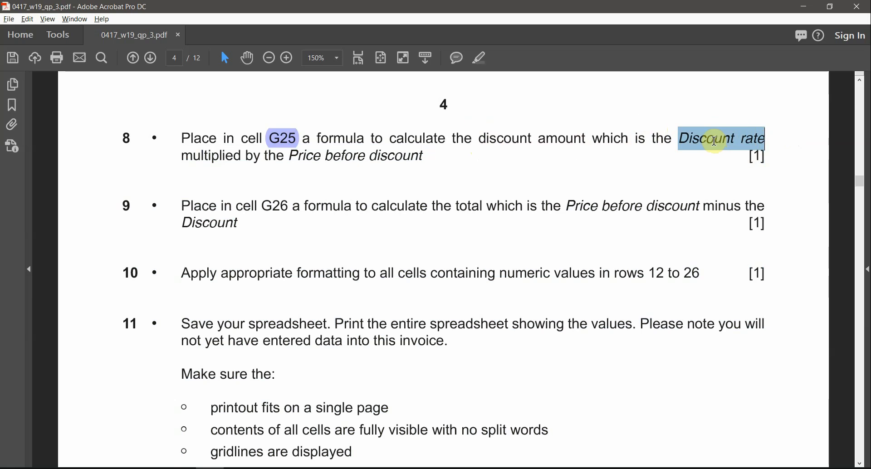
left_click(477, 58)
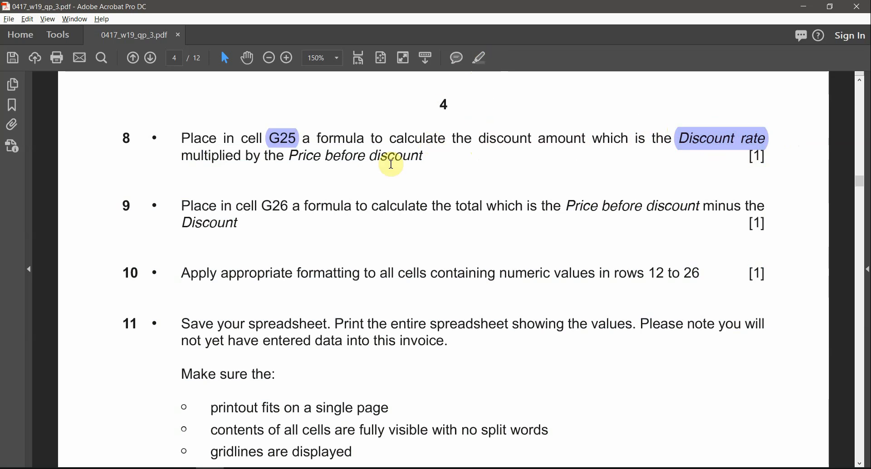
Highlight 'multiplied' and 'Price' in question 8, then dock Acrobat to the left half
double_click(227, 156)
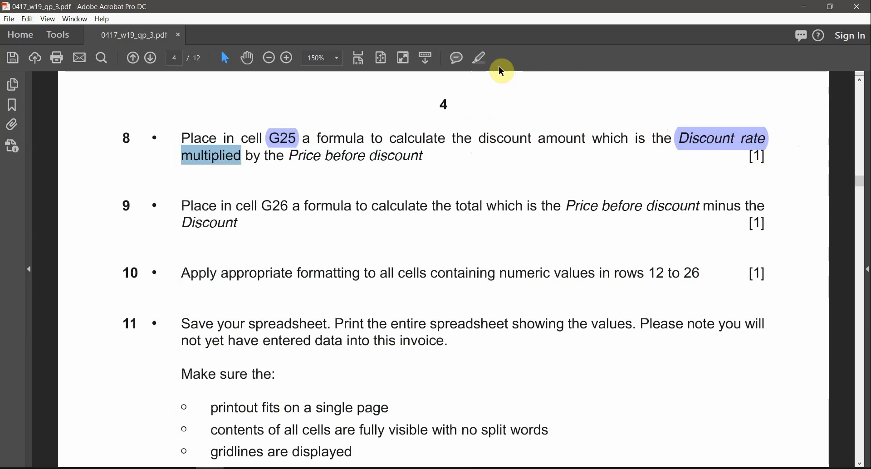
left_click(480, 56)
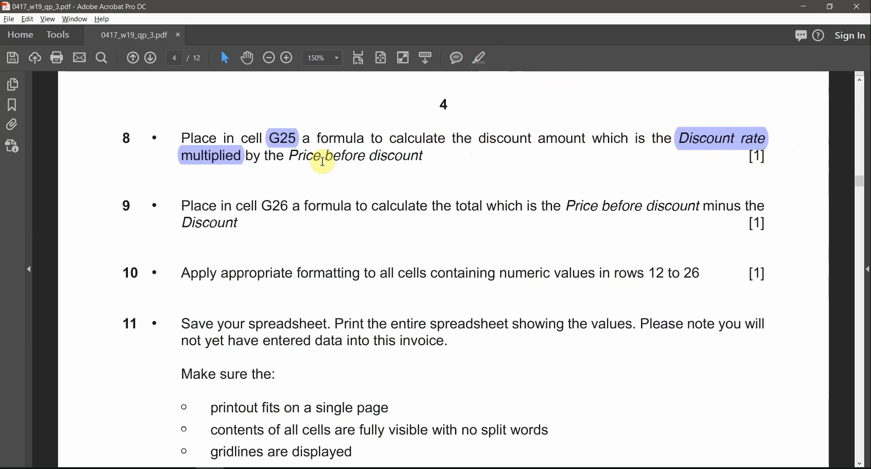
double_click(292, 156)
left_click(480, 58)
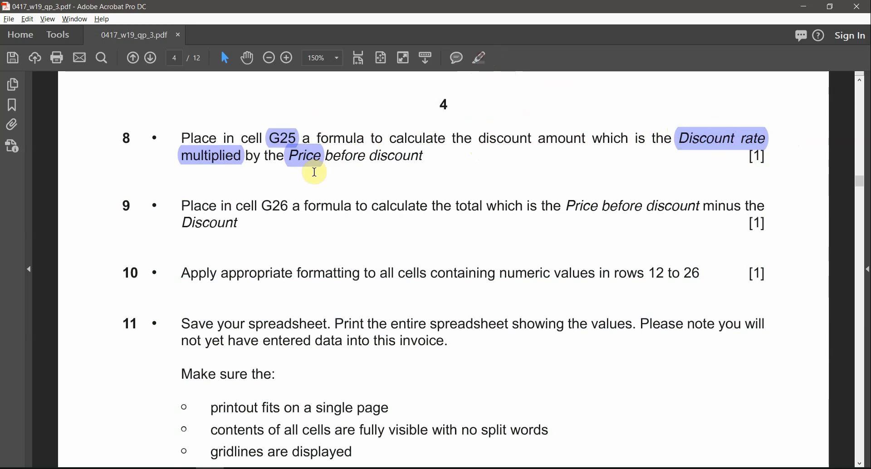
left_click(401, 157)
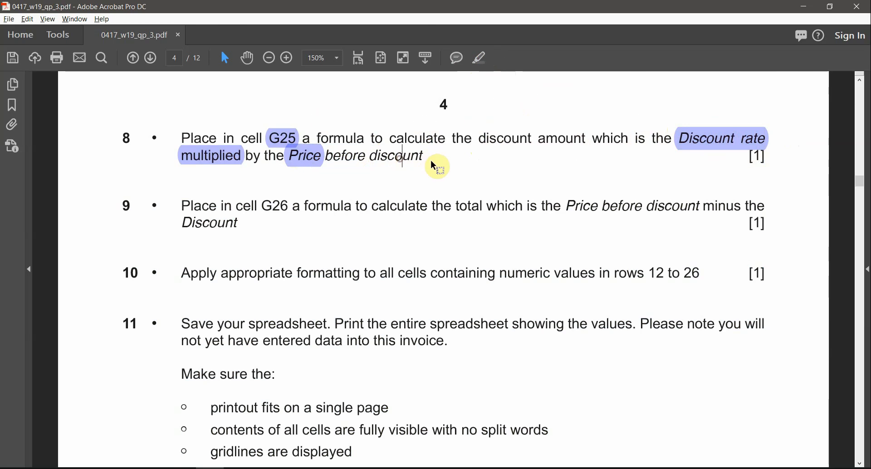
left_click_drag(428, 4, 1, 212)
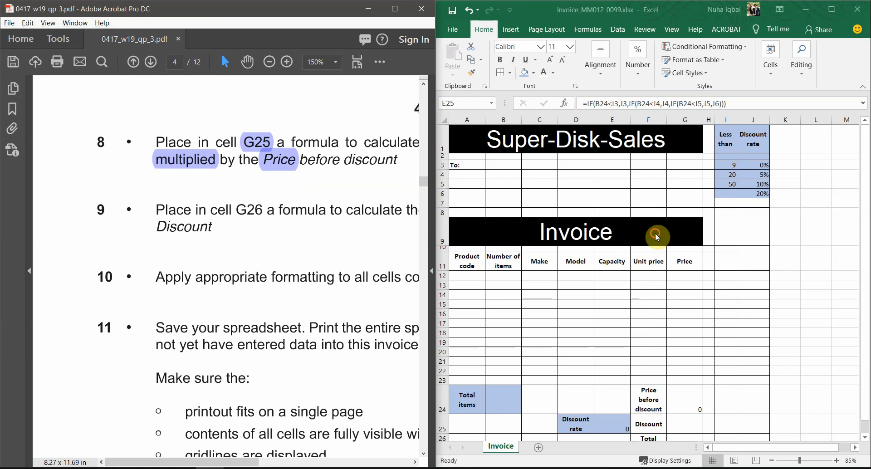
Bring the Excel invoice forward and select cell G25
left_click(656, 234)
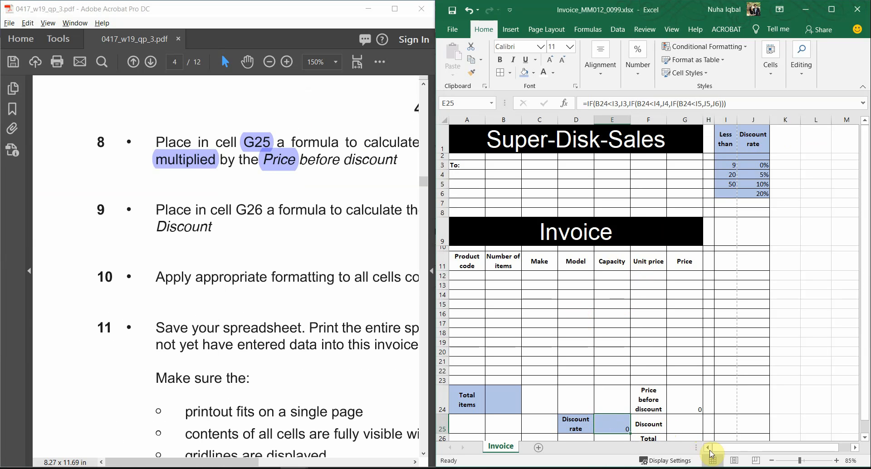
left_click(684, 119)
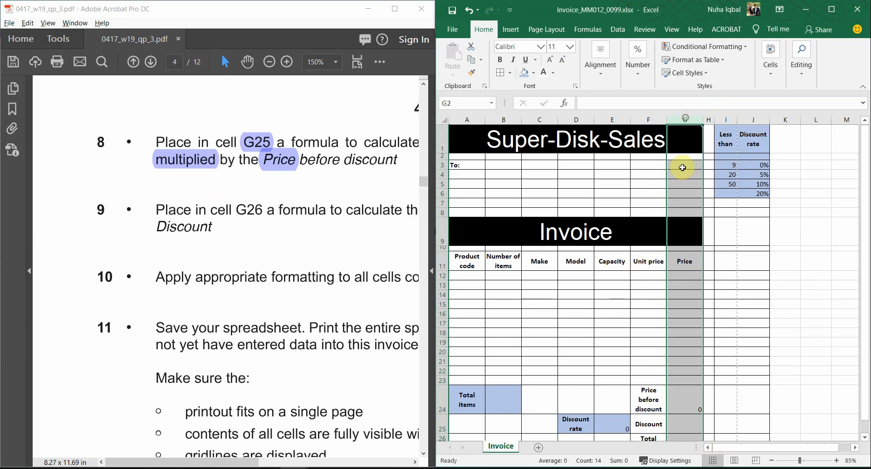
left_click(676, 371)
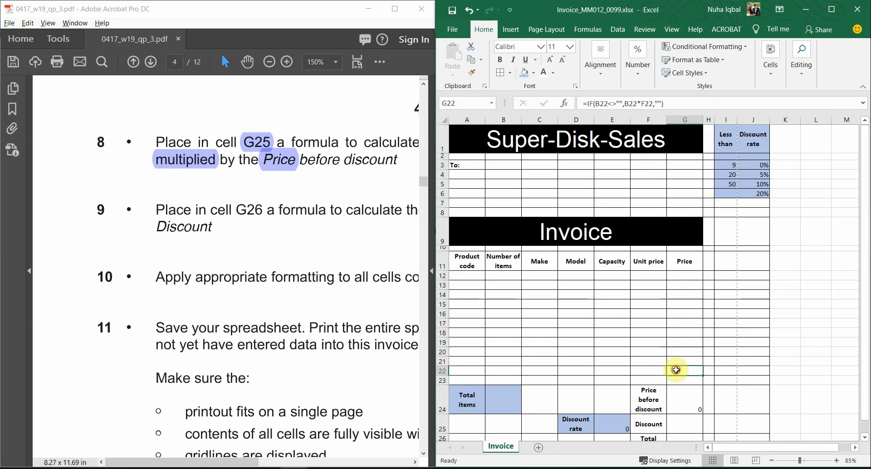
left_click(683, 423)
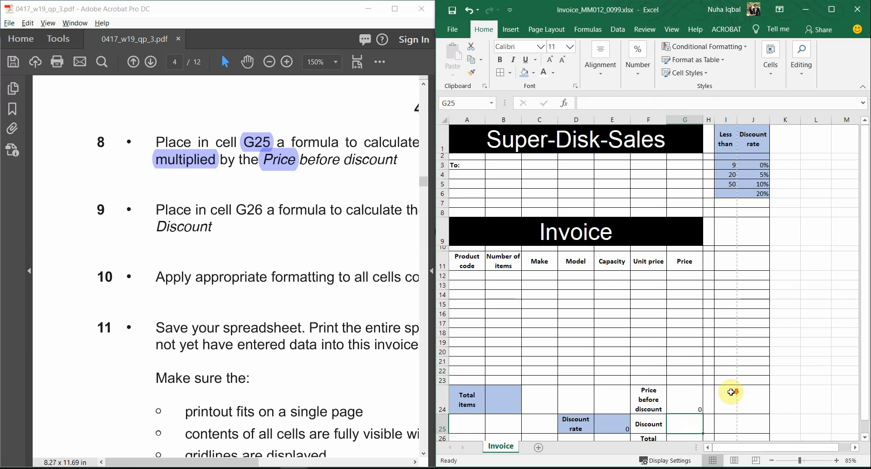
scroll(726, 391, "down", 1)
scroll(265, 227, "down", 1)
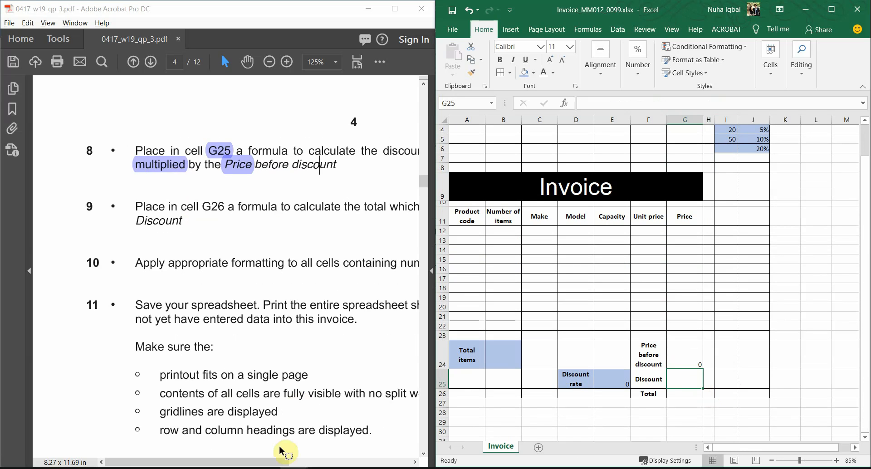
left_click_drag(234, 463, 275, 465)
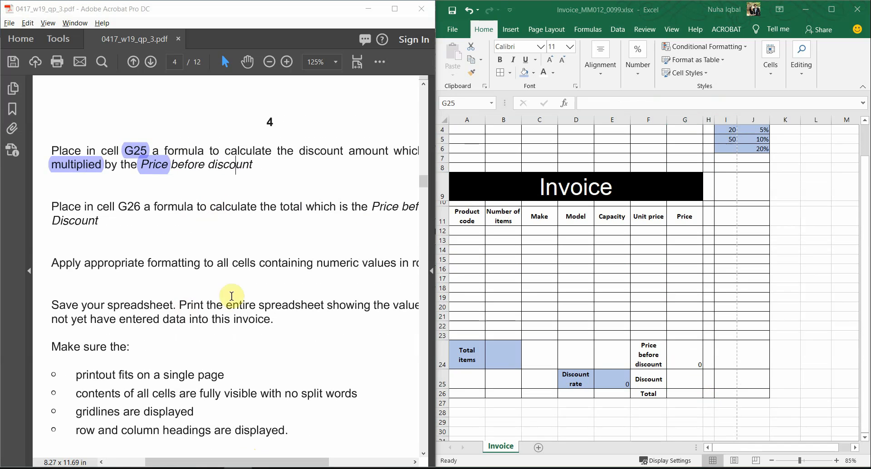
left_click(302, 464)
left_click_drag(302, 464, 312, 463)
left_click(673, 338)
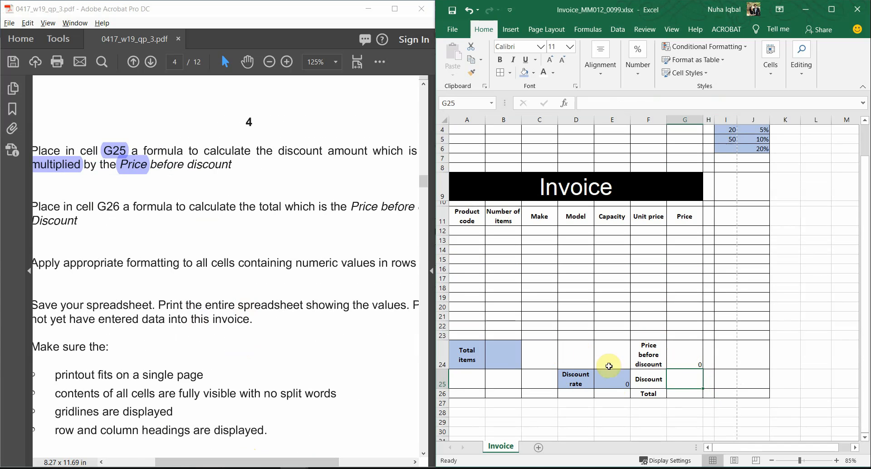
Set No Fill on A24:E25 and on the discount rate table I1:J6
left_click_drag(602, 383, 453, 347)
left_click(534, 75)
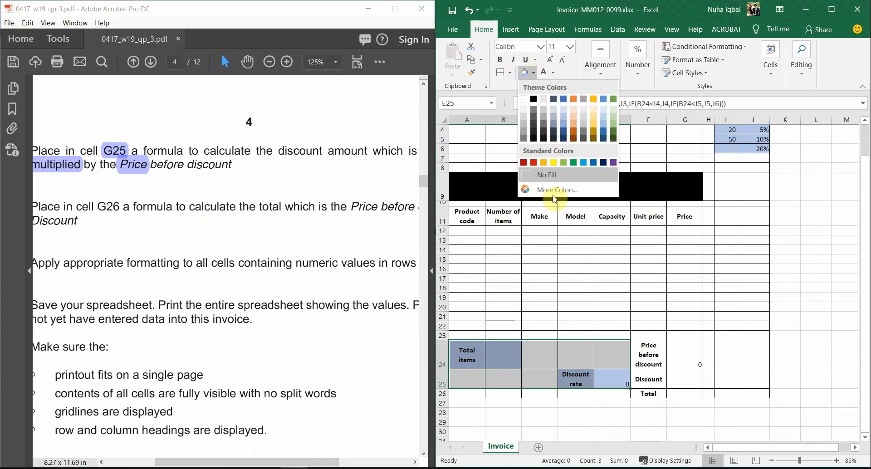
left_click(553, 172)
scroll(760, 173, "up", 1)
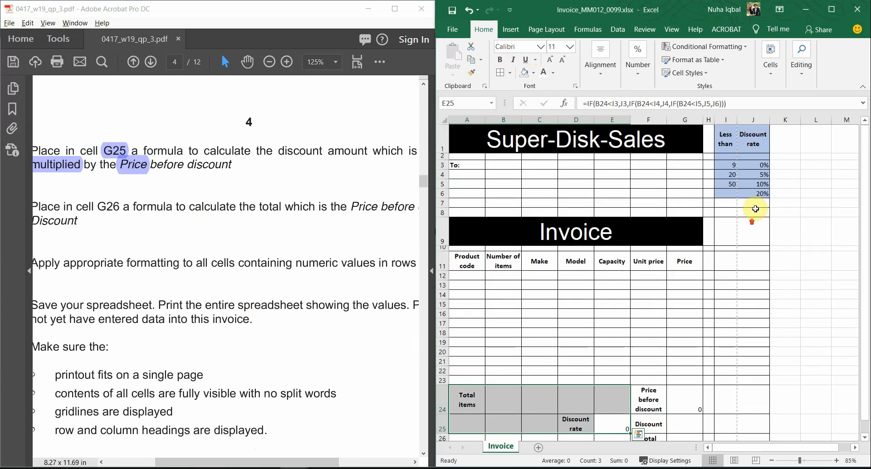
left_click_drag(755, 193, 726, 136)
left_click(527, 80)
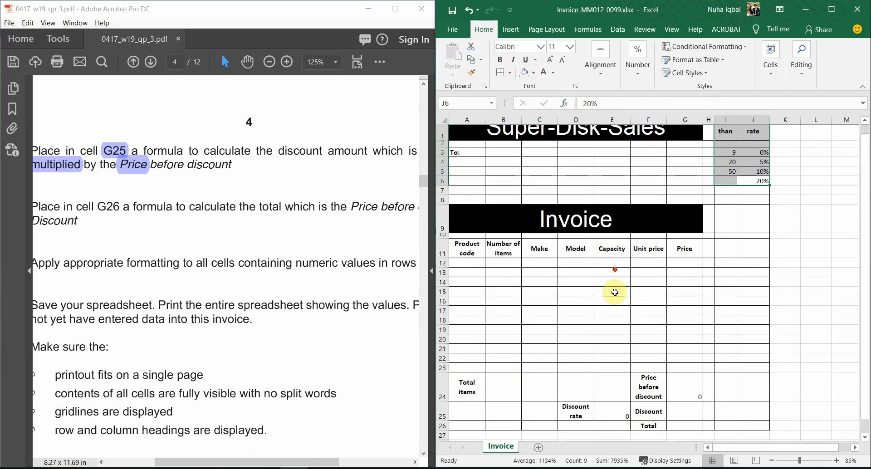
Select G25, cancel the started entry, and bring up the Fill Color choices
scroll(677, 330, "down", 3)
left_click(684, 302)
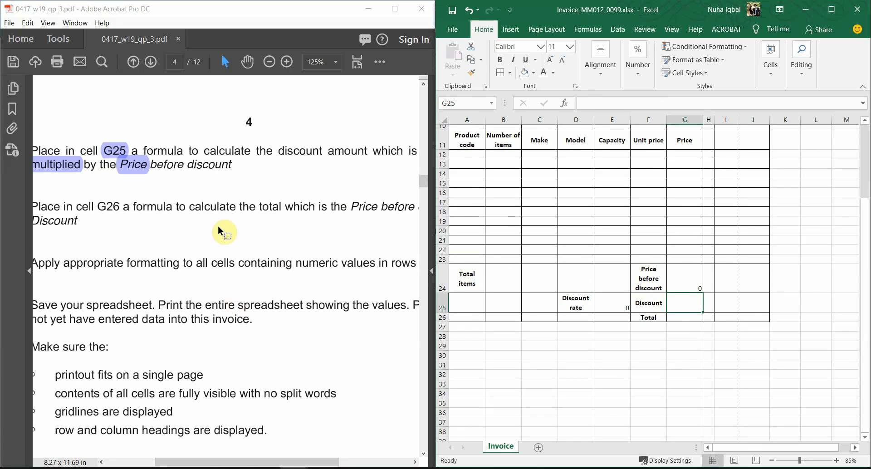
type("=")
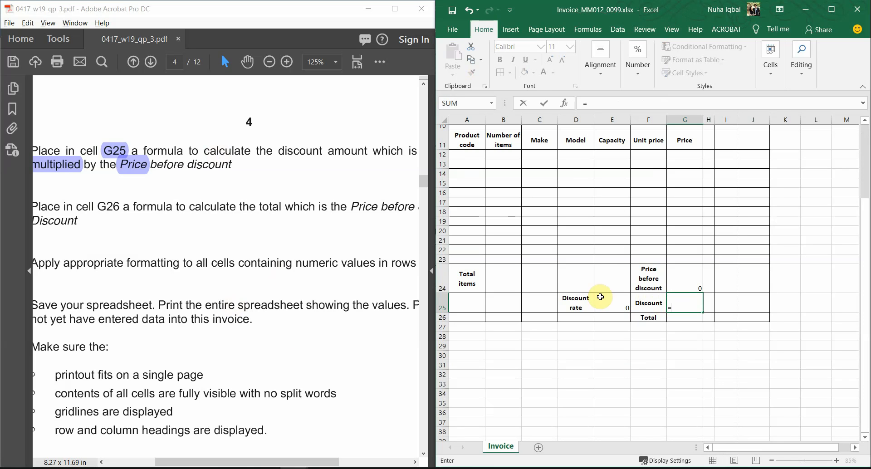
key("Escape")
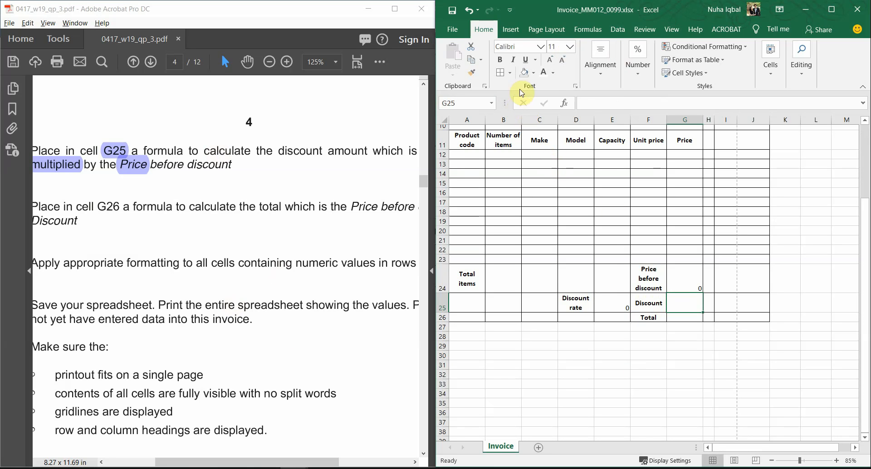
left_click(533, 73)
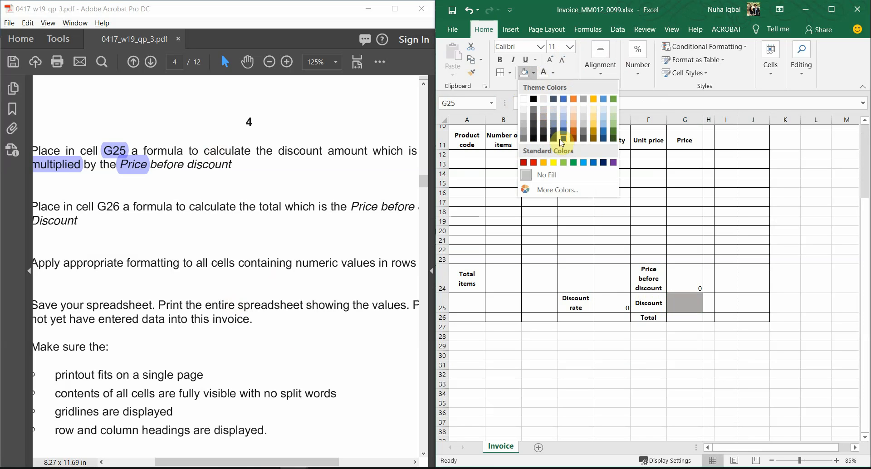
Fill G25 green and enter the discount formula =E25*G24
left_click(616, 125)
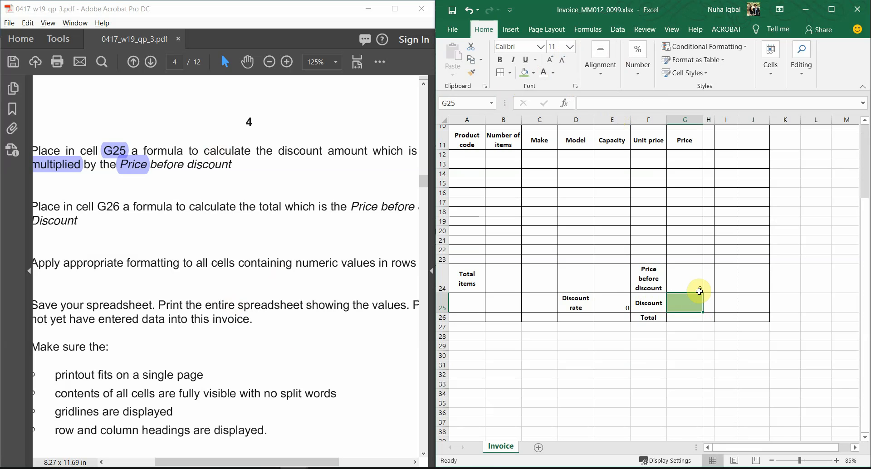
type("=")
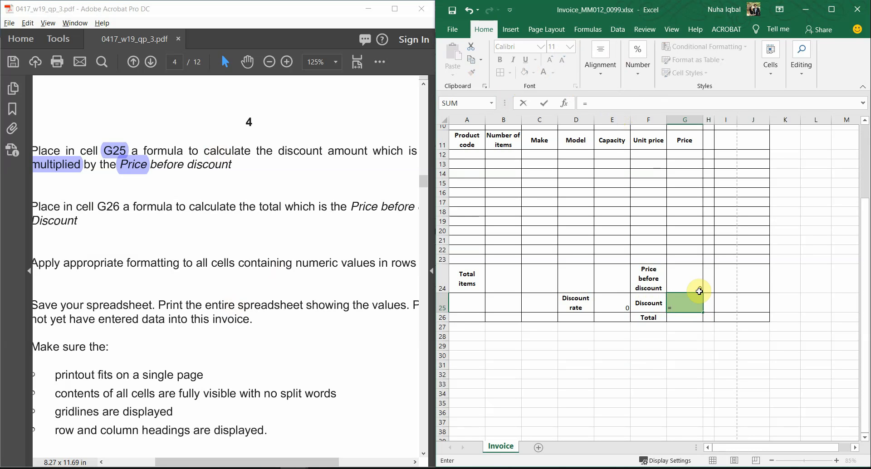
left_click_drag(263, 461, 331, 461)
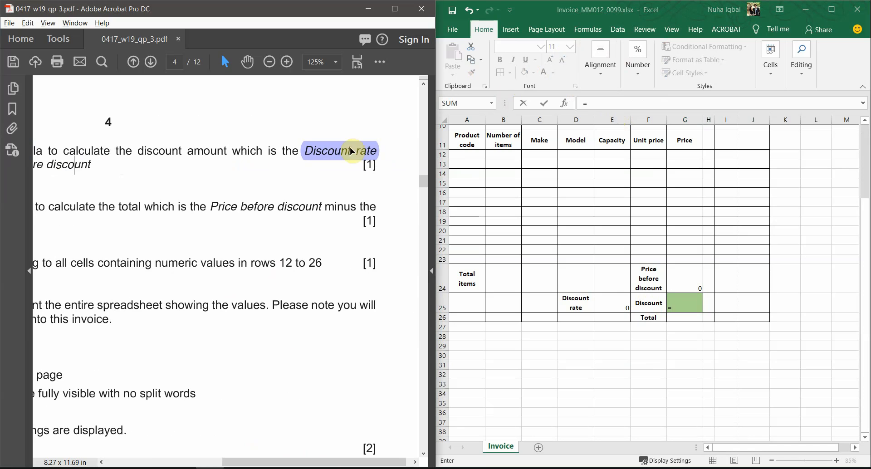
left_click(660, 274)
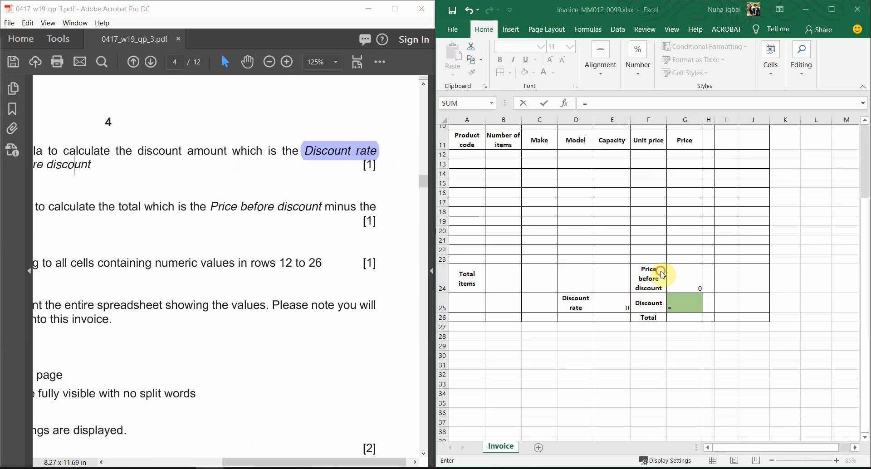
left_click(616, 302)
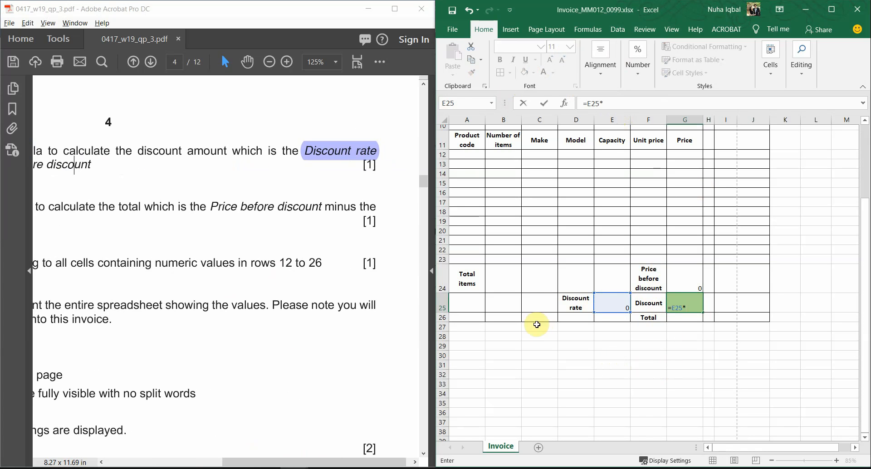
left_click_drag(237, 462, 169, 463)
left_click(684, 282)
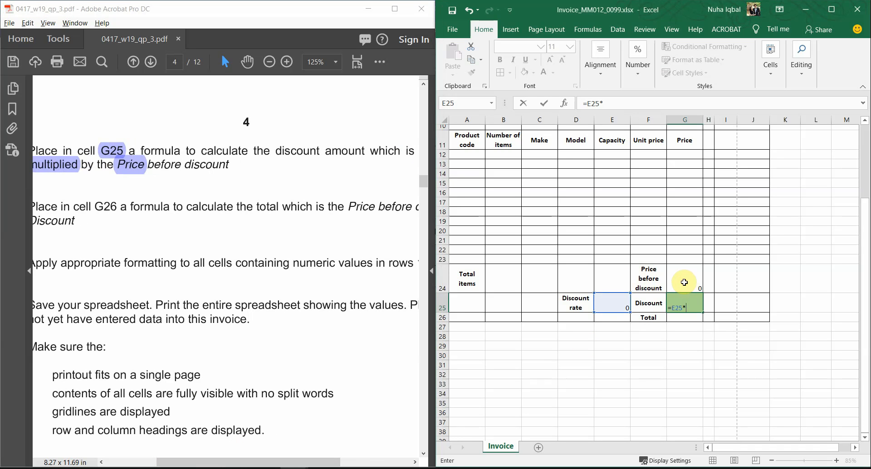
left_click(684, 282)
key("Return")
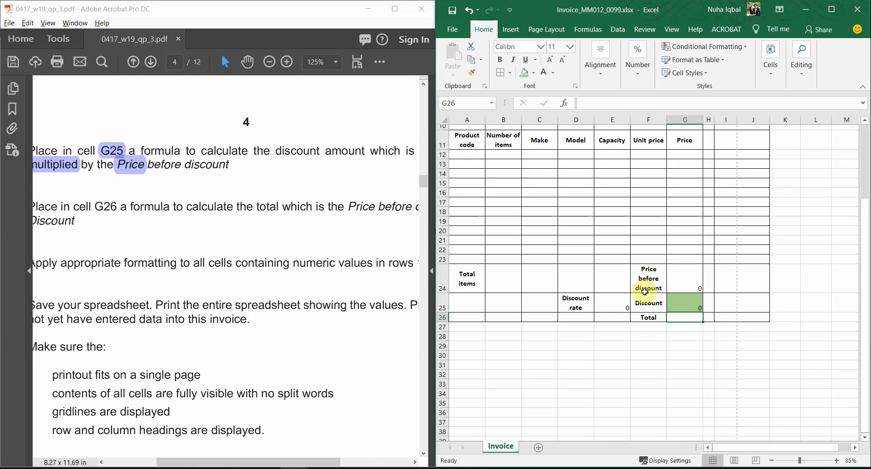
left_click_drag(247, 463, 208, 462)
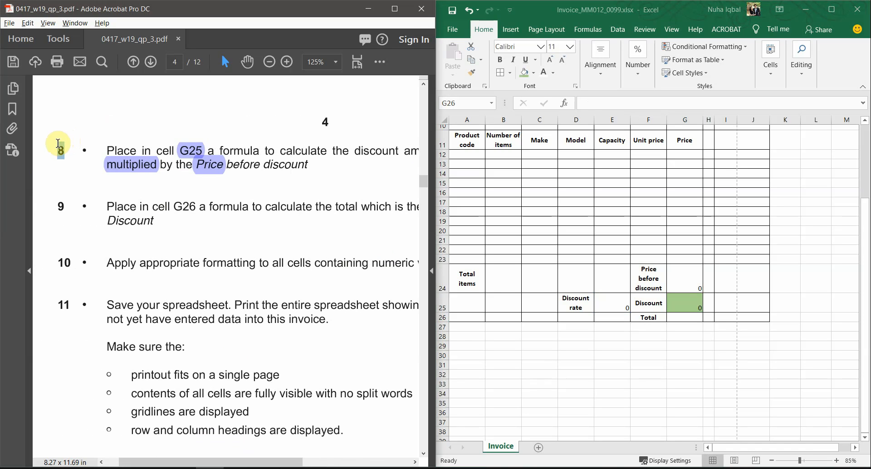
Highlight item numbers 8 and 9 and the reference G26 in the PDF
left_click(379, 62)
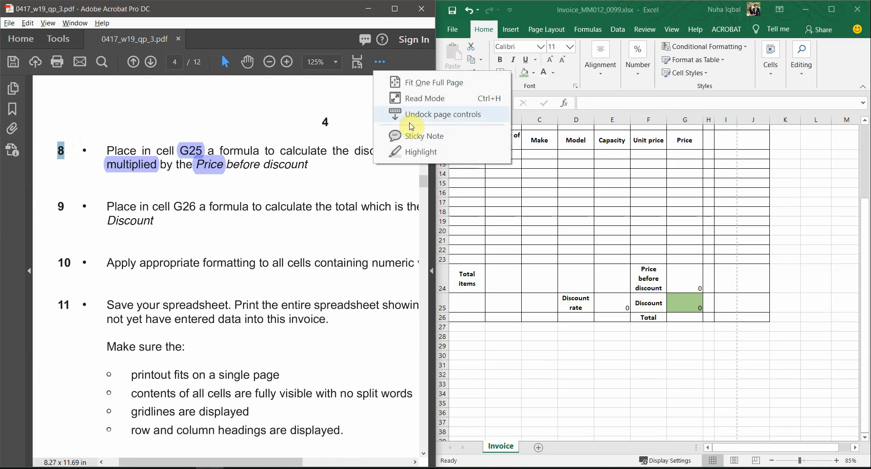
left_click(415, 153)
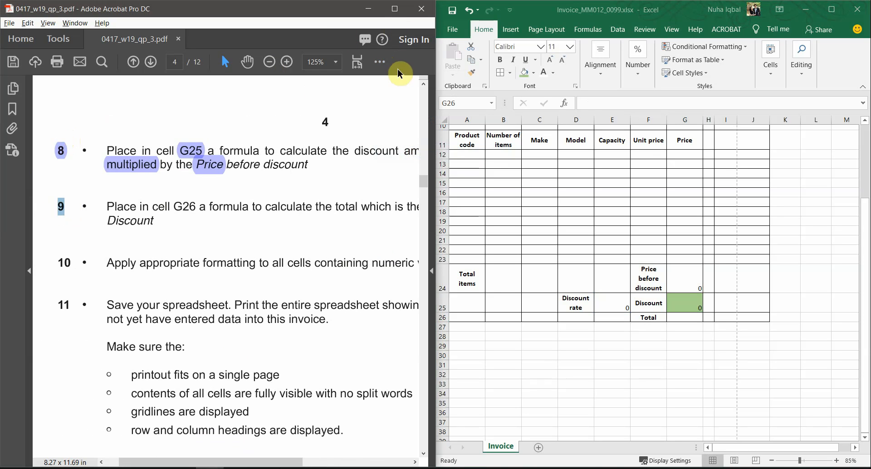
left_click(380, 61)
left_click(415, 153)
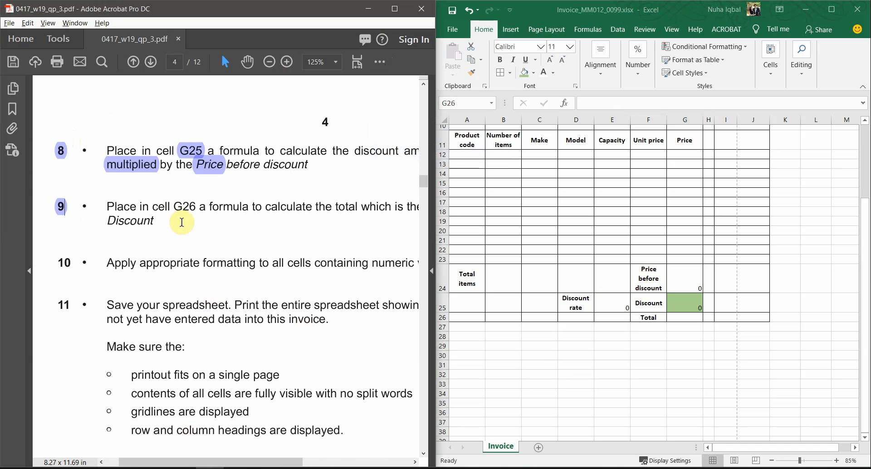
left_click(379, 62)
left_click(415, 153)
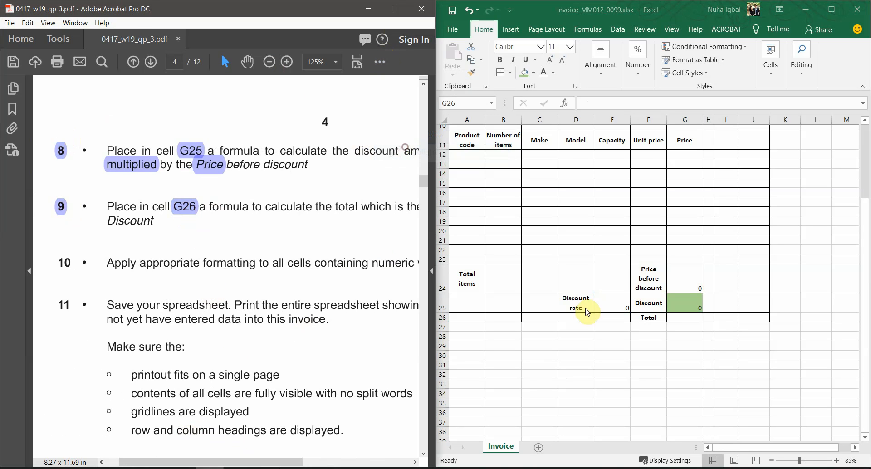
Highlight 'Price' and 'before discount' in question 9, then select G26 in Excel
left_click(687, 317)
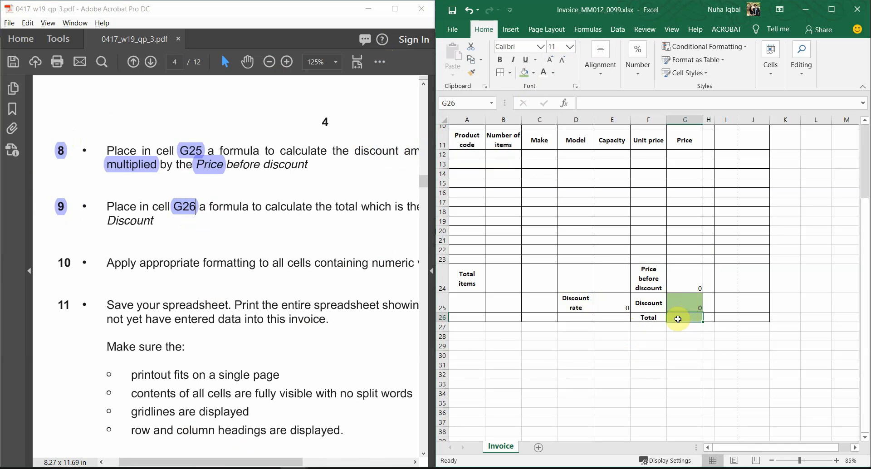
left_click_drag(295, 460, 387, 457)
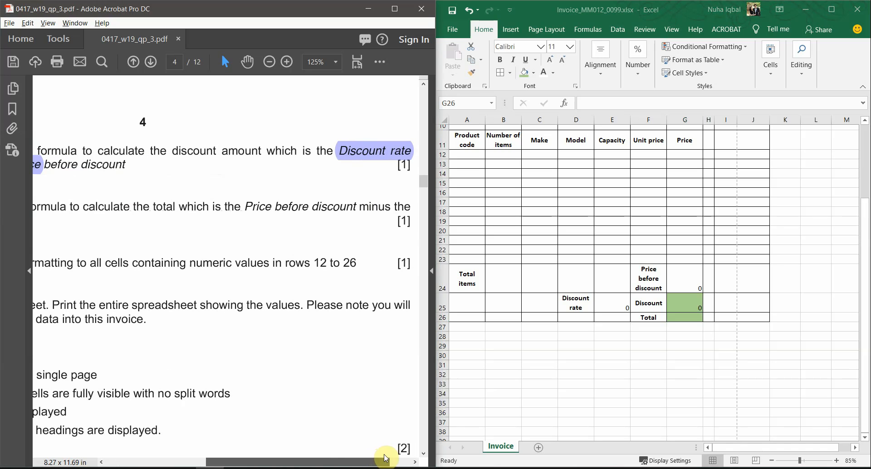
double_click(258, 206)
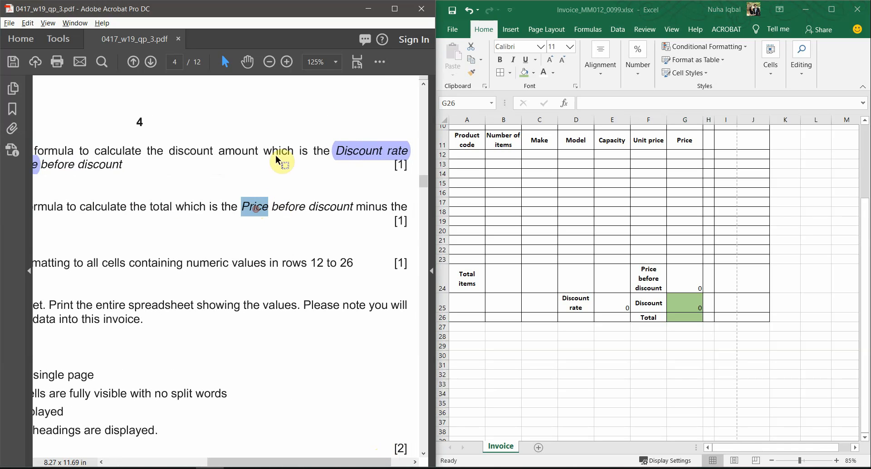
left_click(379, 62)
left_click(421, 152)
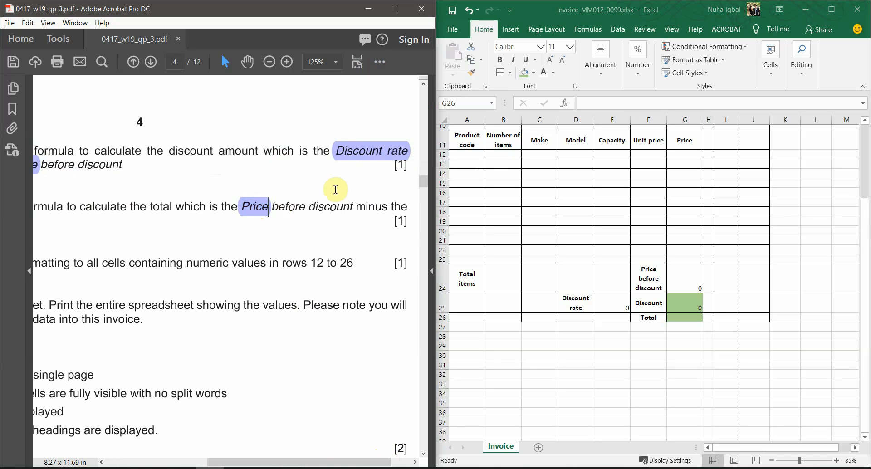
left_click_drag(350, 209, 272, 207)
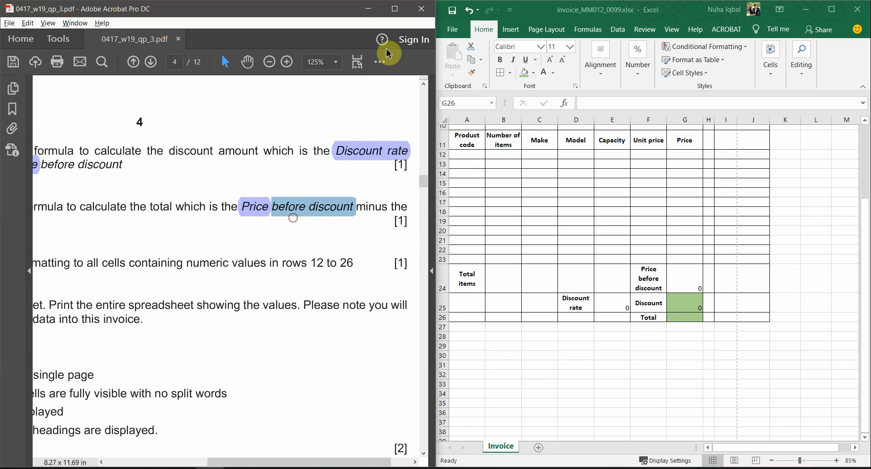
left_click(380, 61)
left_click(398, 151)
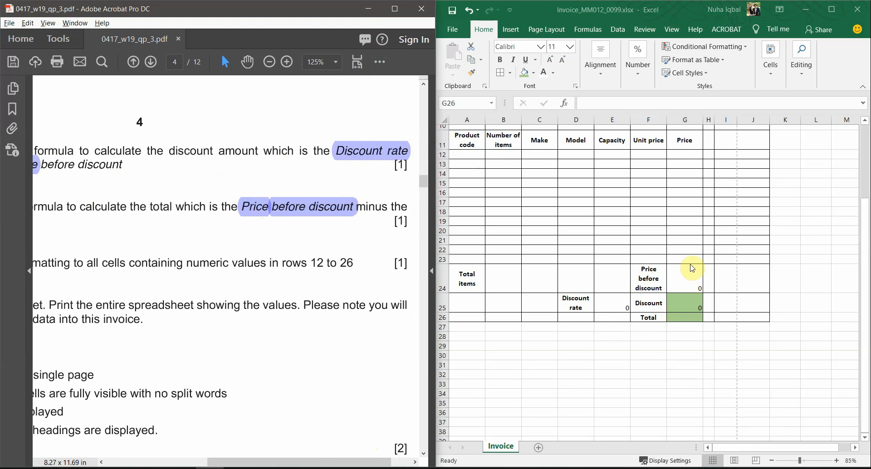
left_click_drag(335, 464, 266, 463)
left_click(684, 317)
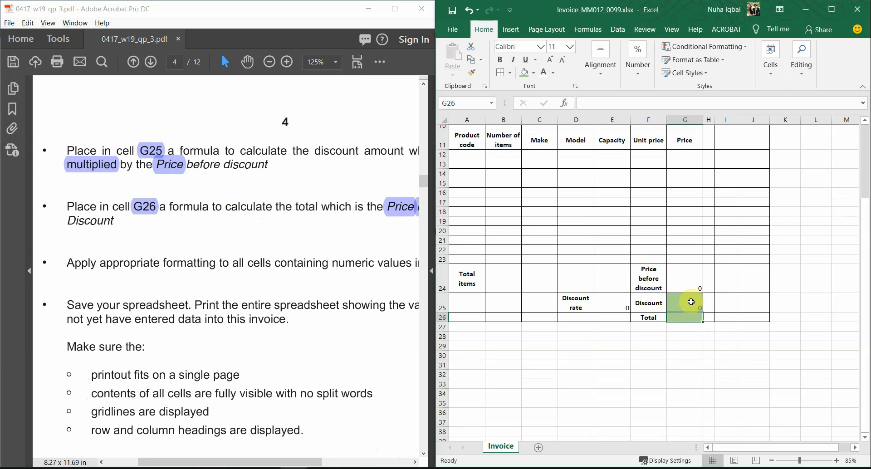
Enter the Total formula =G24-G25 in G26
type("=")
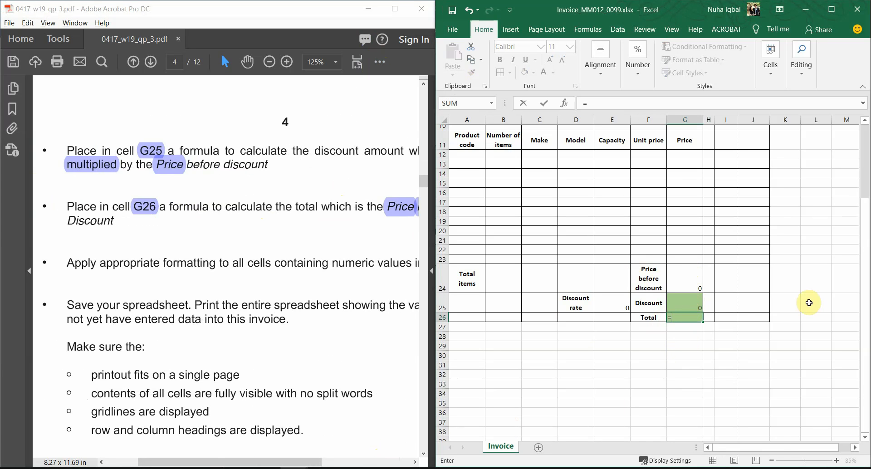
left_click(687, 284)
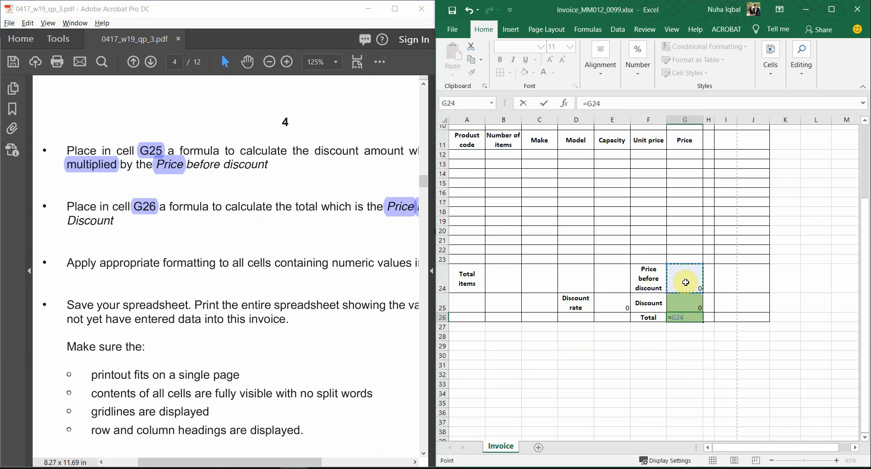
type("-")
left_click(689, 307)
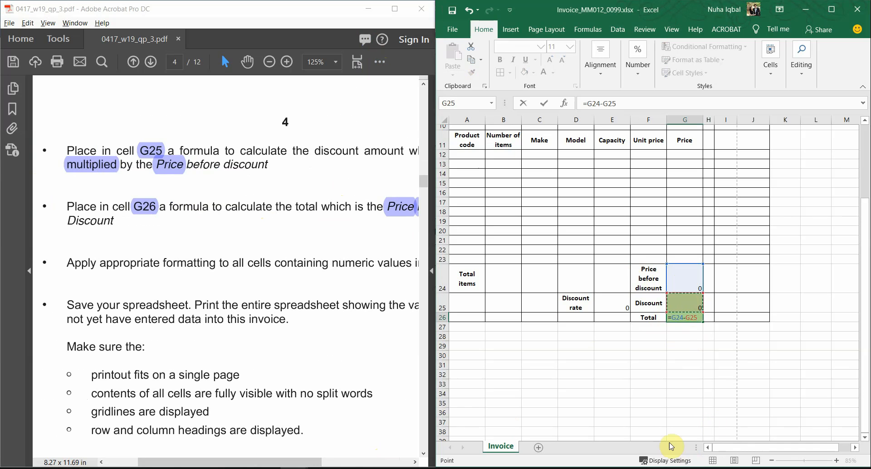
key("Return")
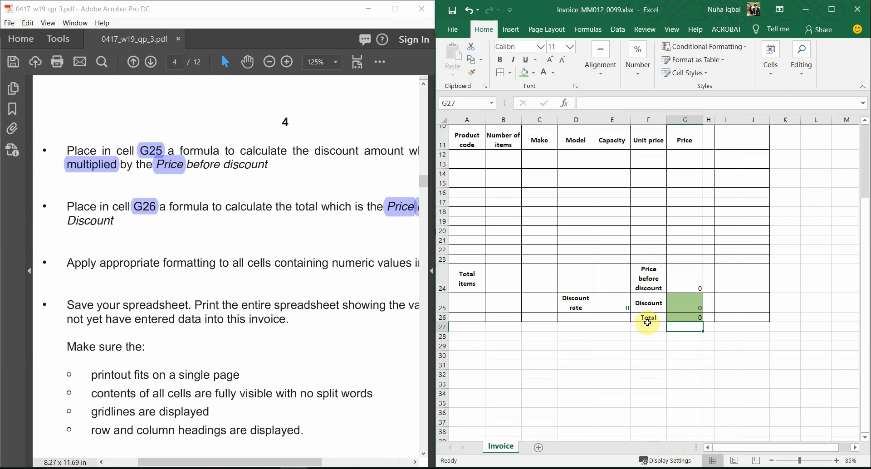
Set No Fill on G25:G26 and maximize the task PDF
left_click_drag(676, 303, 676, 317)
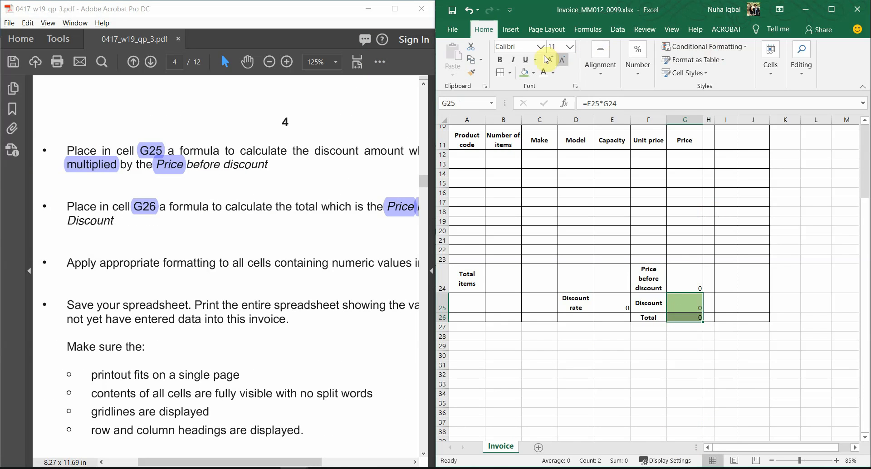
left_click(536, 78)
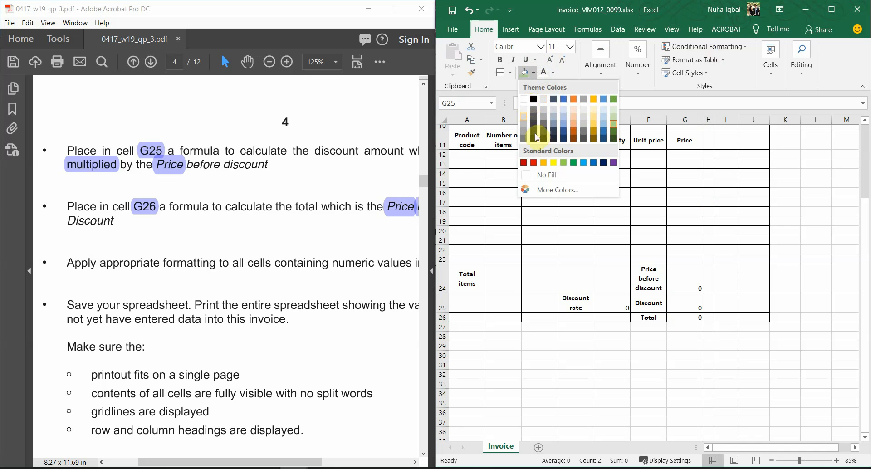
left_click(553, 175)
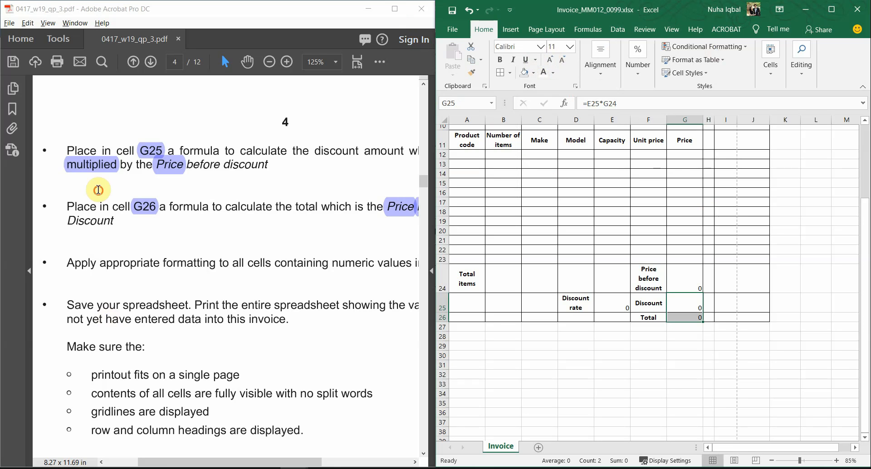
left_click(100, 207)
left_click(394, 10)
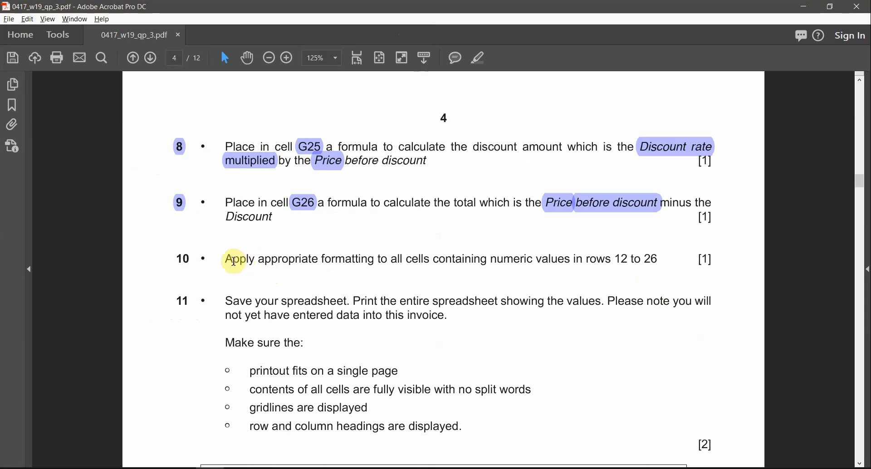
Mark the task 10 wording about formatting all numeric cells
left_click_drag(227, 261, 317, 259)
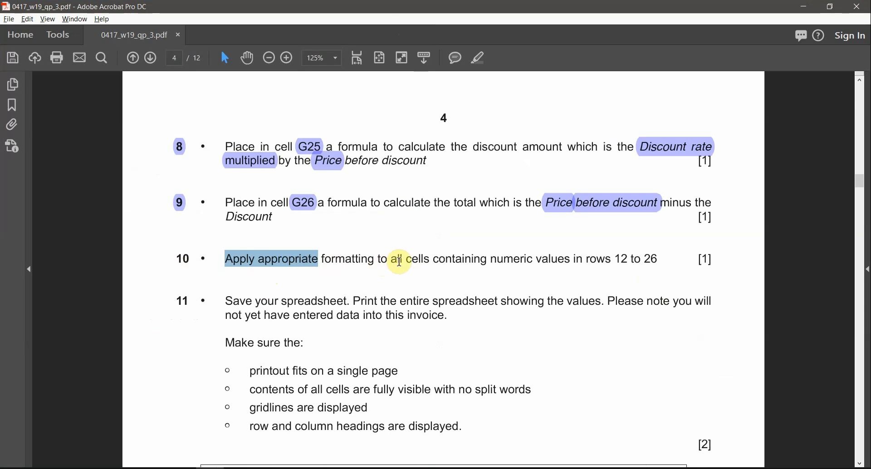
left_click_drag(391, 260, 436, 261)
left_click_drag(492, 259, 635, 259)
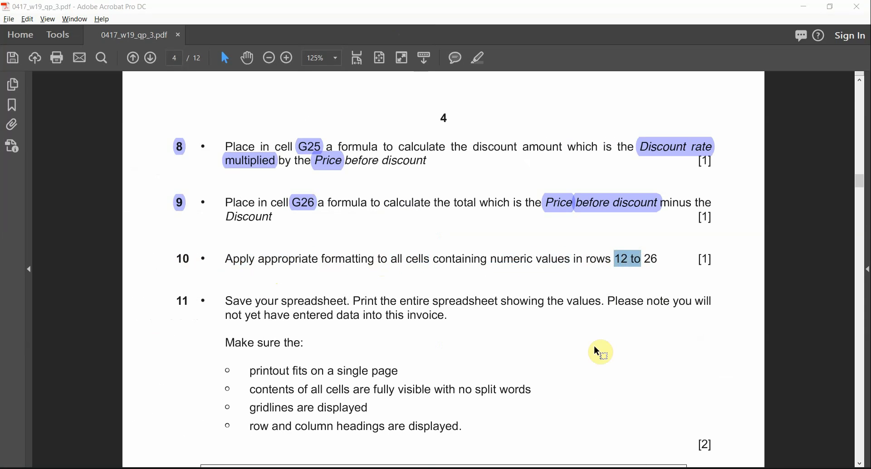
Maximize Excel, select rows 12 to 26, and check the formula in E25
key("alt+Tab")
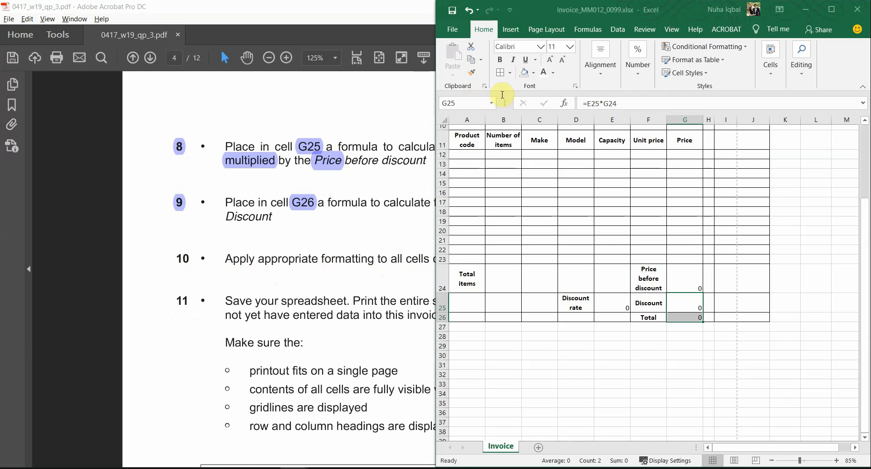
double_click(656, 12)
scroll(188, 285, "up", 3)
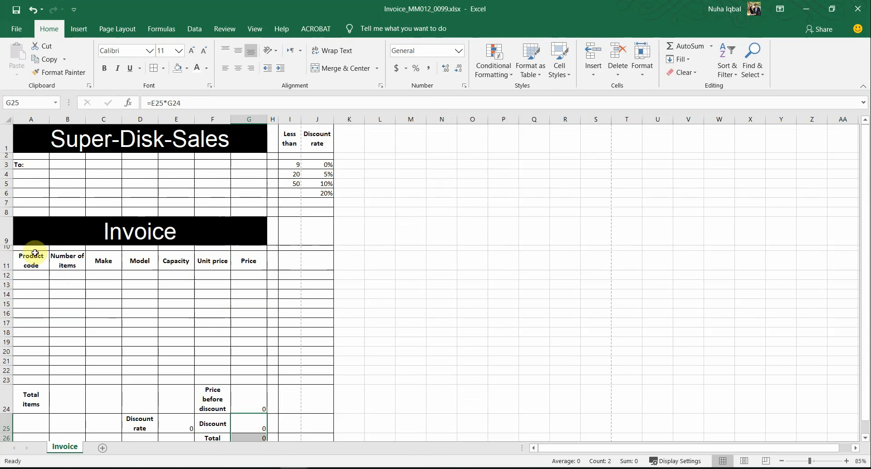
left_click_drag(6, 274, 6, 438)
scroll(137, 378, "down", 1)
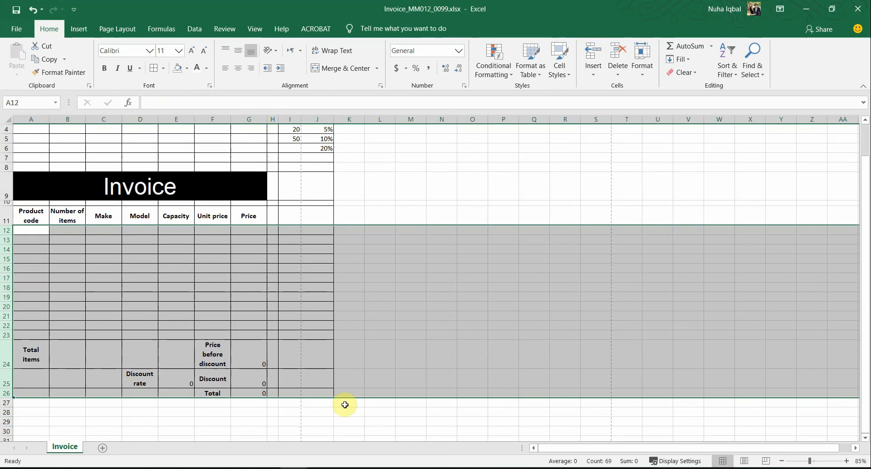
left_click(168, 378)
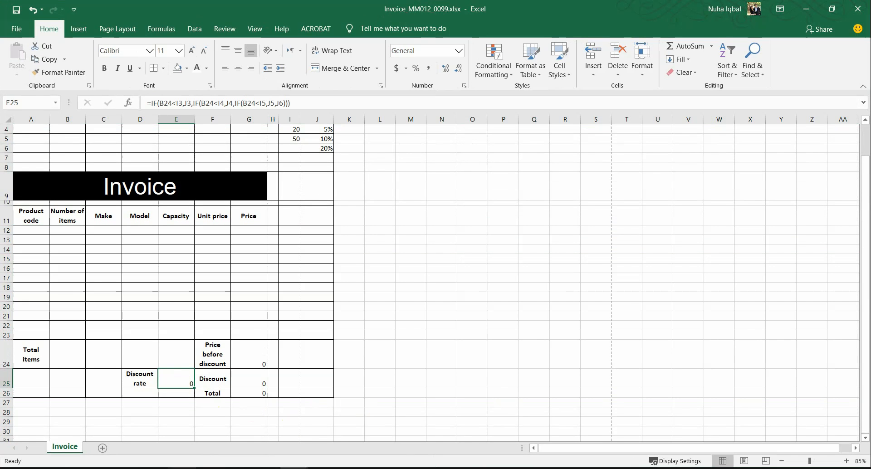
Review the Task 2 intro on page 2 of the PDF, then return to Excel at A12
left_click(209, 467)
scroll(528, 314, "up", 5)
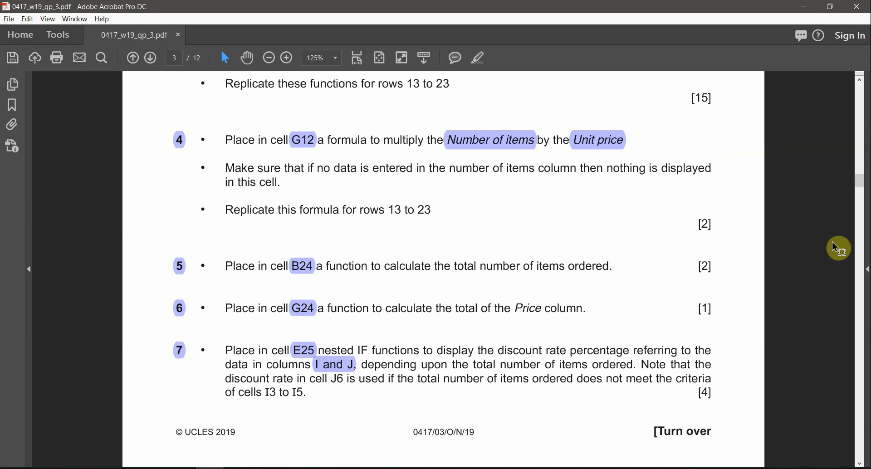
left_click(857, 120)
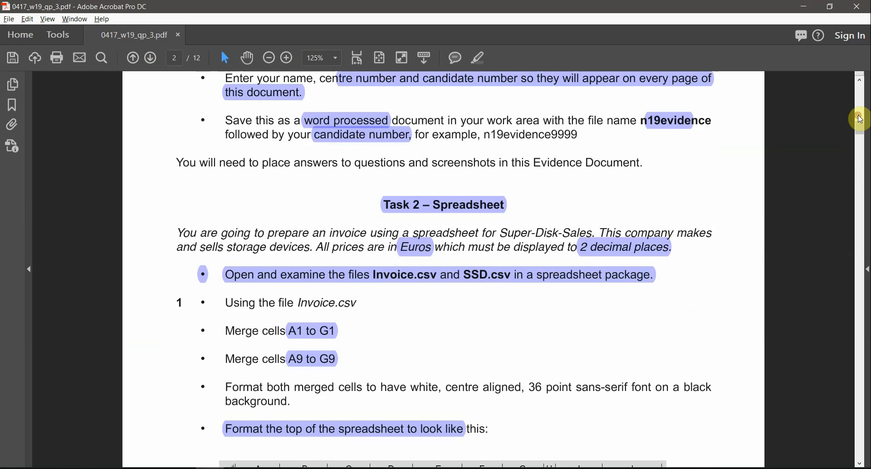
scroll(657, 332, "down", 1)
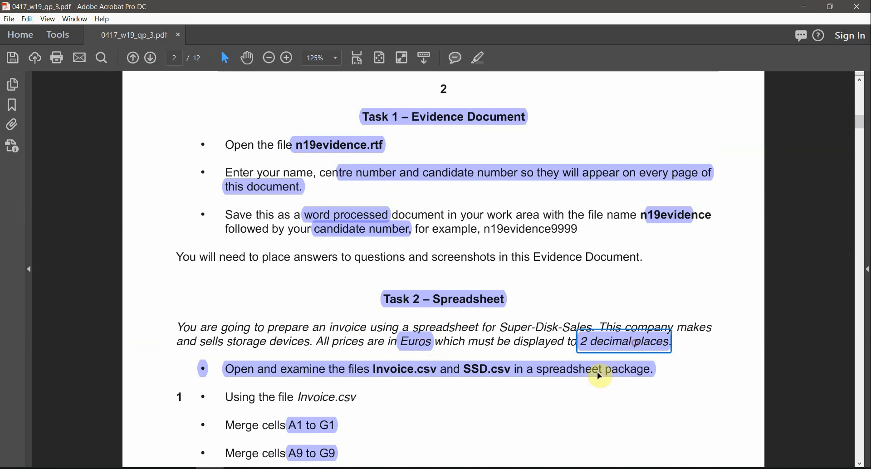
key("alt+Tab")
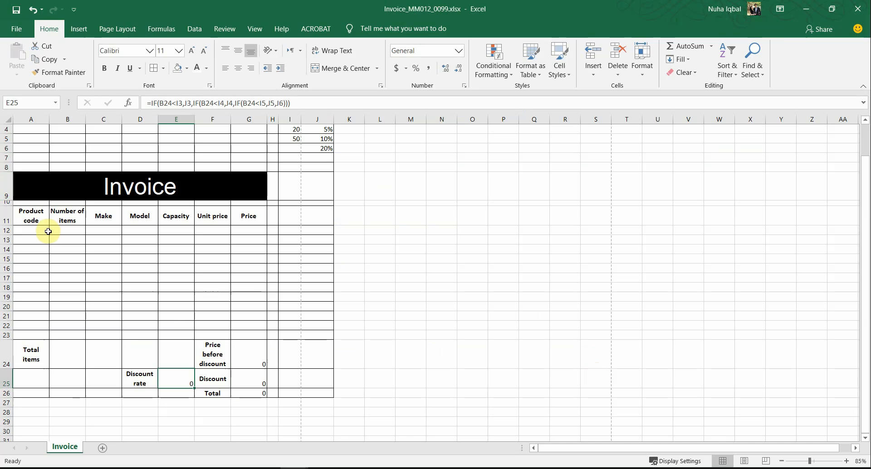
left_click(48, 232)
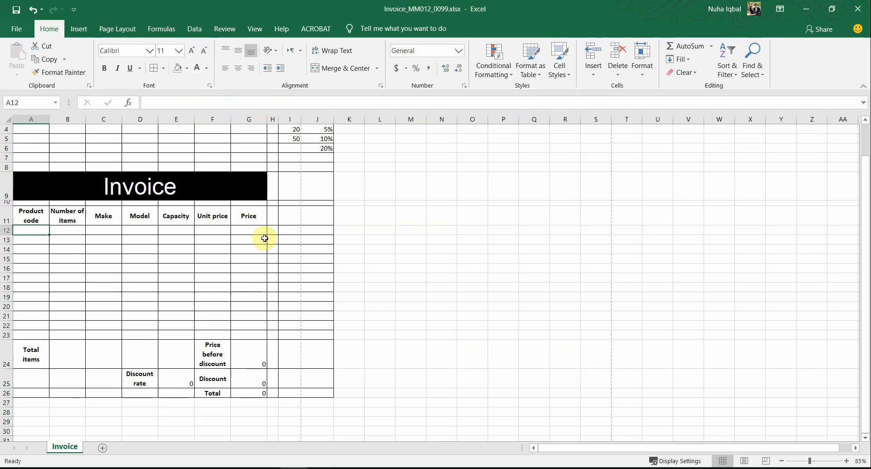
Apply € Euro accounting format to F12:G23 and open Format Cells to confirm 2 decimals
left_click_drag(257, 232, 212, 334)
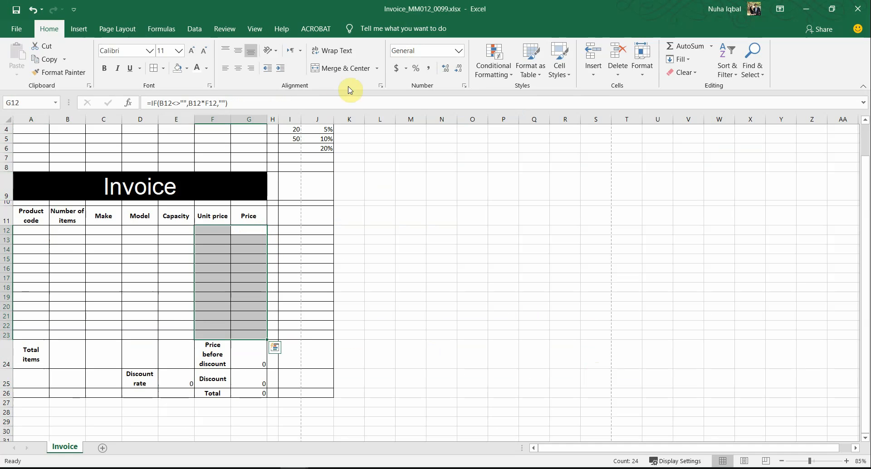
left_click(405, 72)
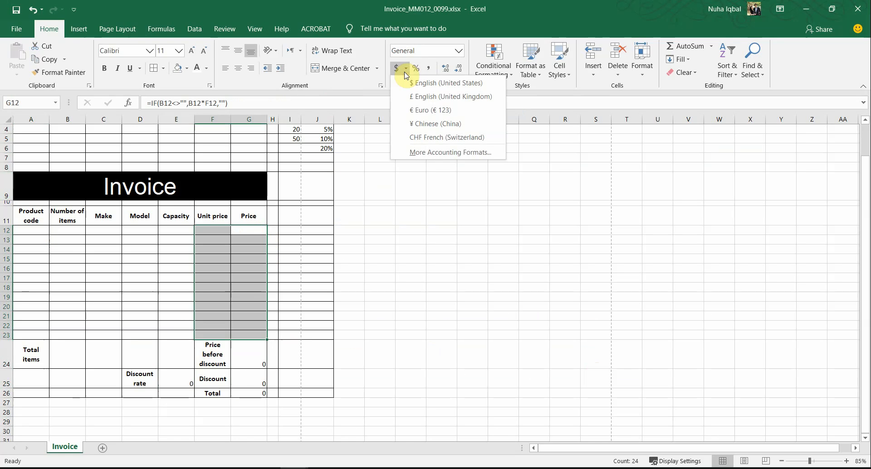
left_click(436, 109)
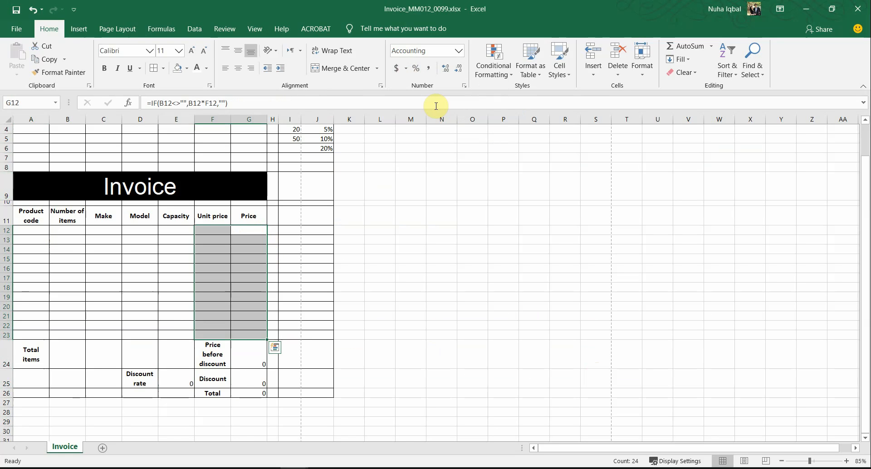
right_click(244, 262)
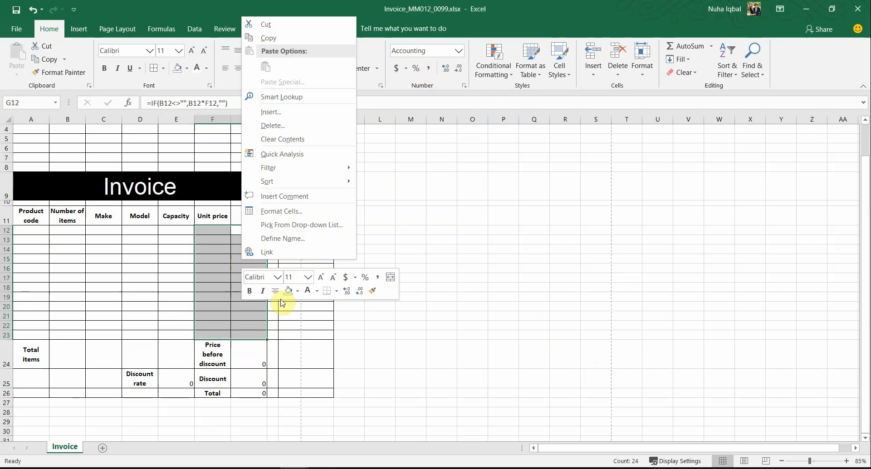
left_click(276, 216)
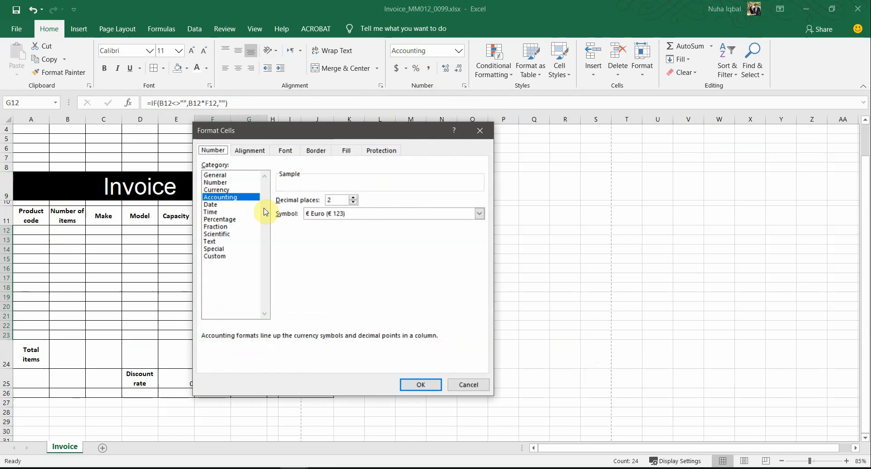
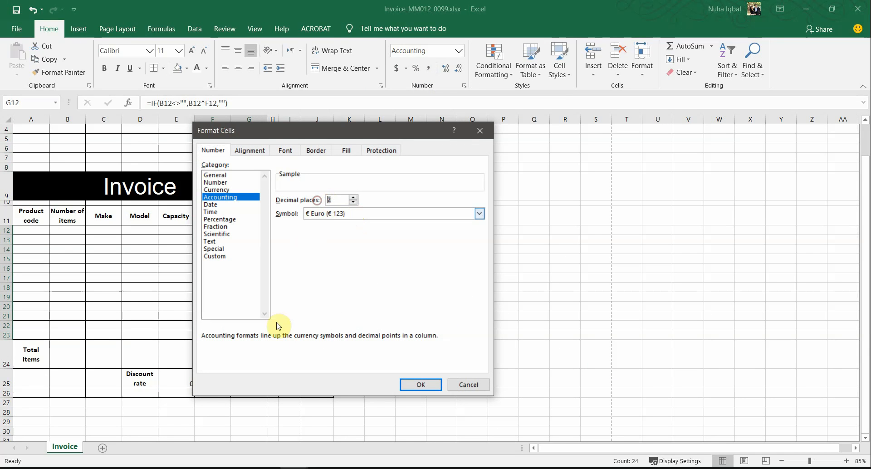
Give totals G24:G26 € Euro accounting format with 2 decimals, and show E25 as a percentage
left_click(428, 385)
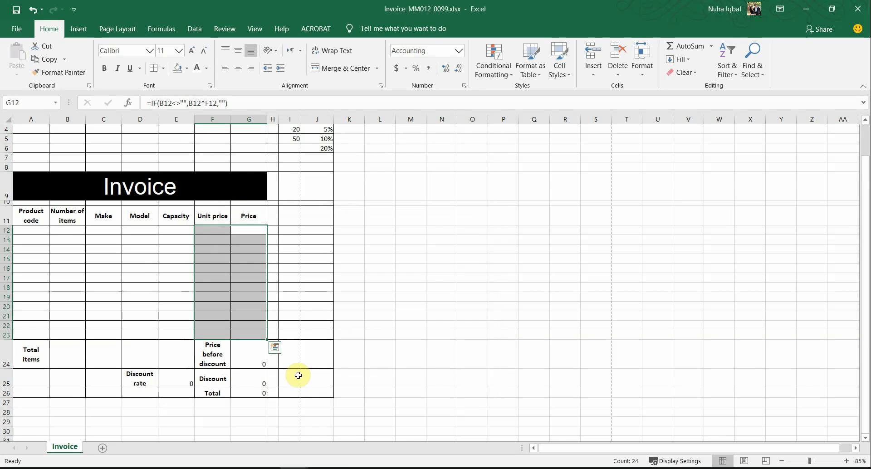
scroll(296, 372, "down", 1)
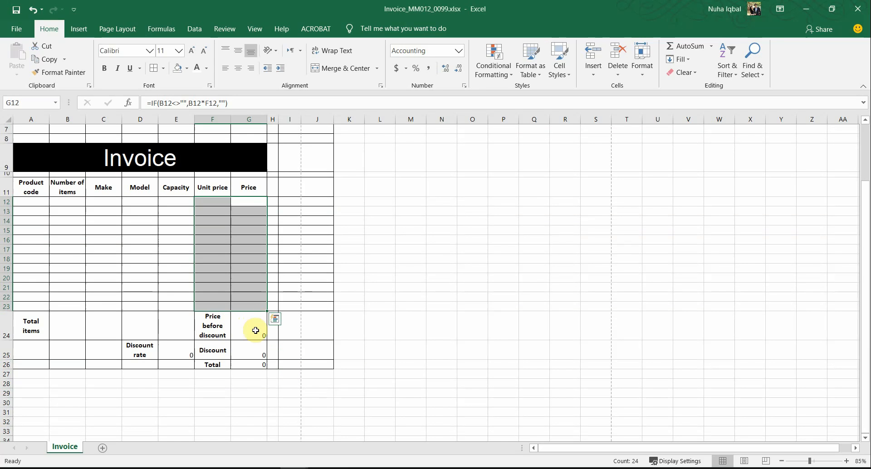
left_click_drag(252, 327, 250, 362)
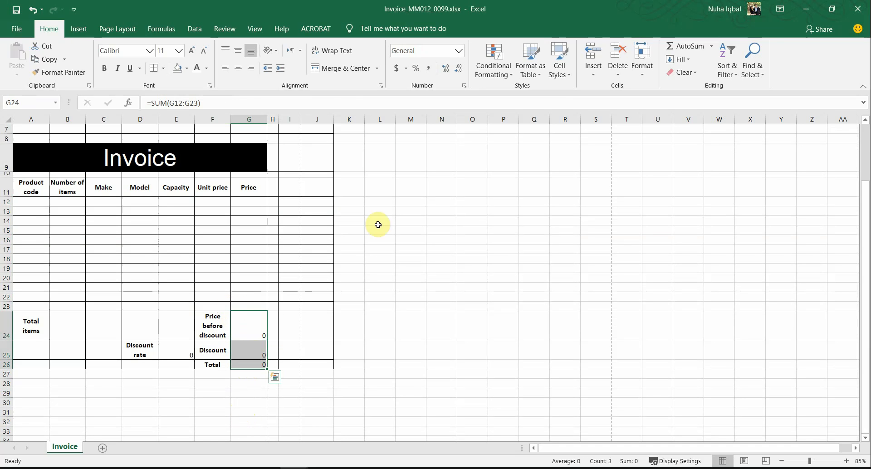
left_click(406, 69)
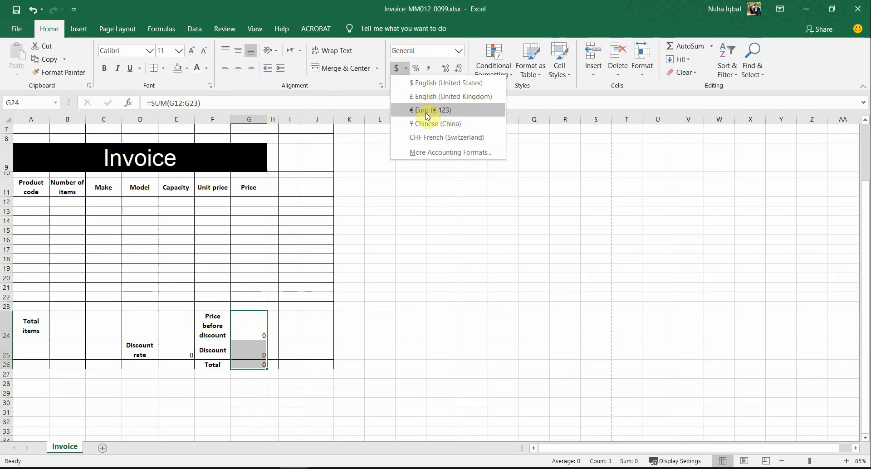
right_click(256, 326)
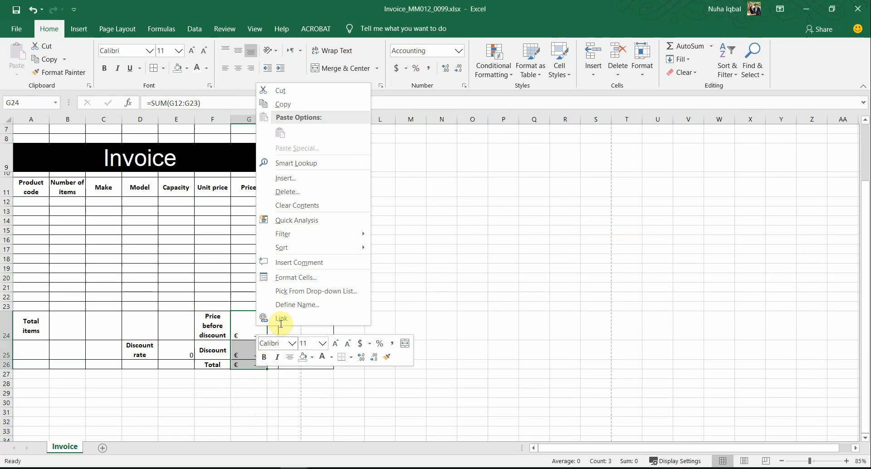
left_click(287, 276)
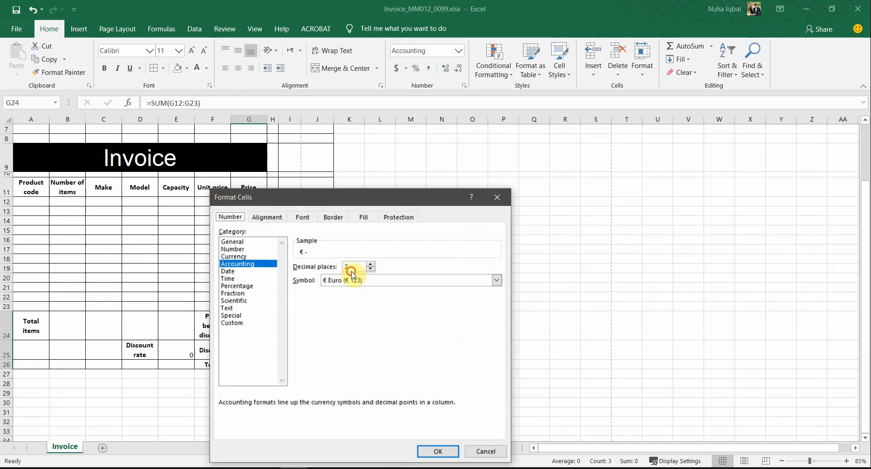
left_click(442, 450)
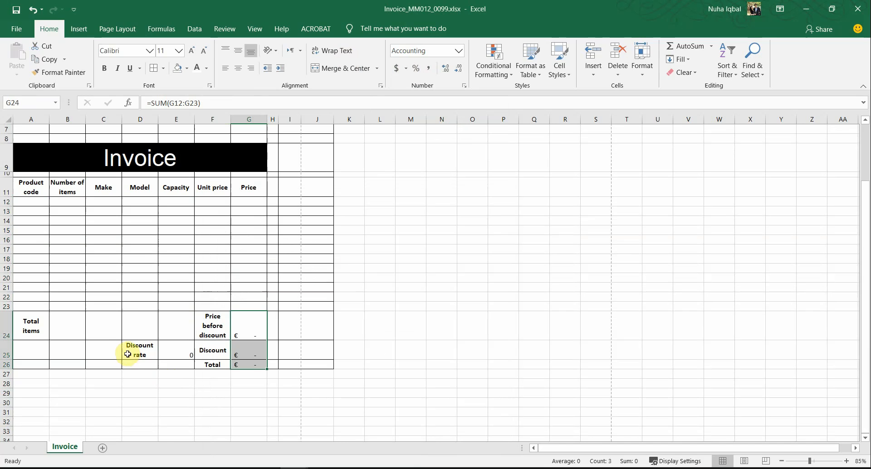
left_click(180, 353)
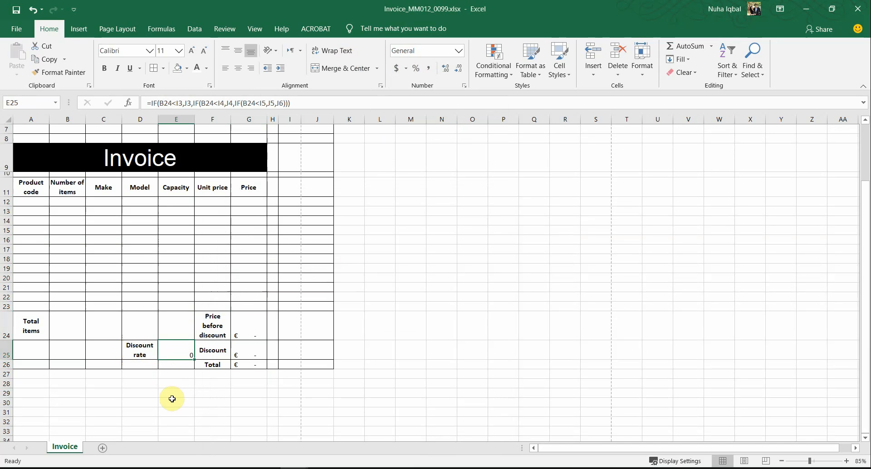
left_click(417, 69)
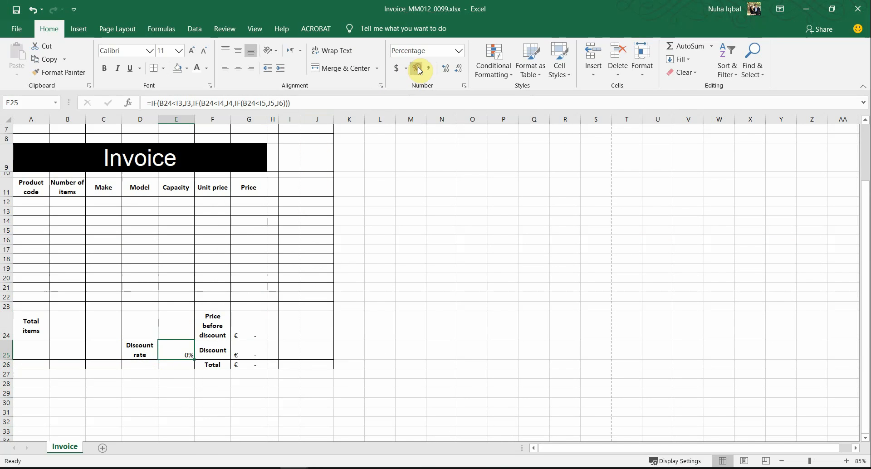
Apply € Euro accounting format to unit price and price cells F12:G23
left_click(254, 308)
left_click_drag(221, 295, 217, 200)
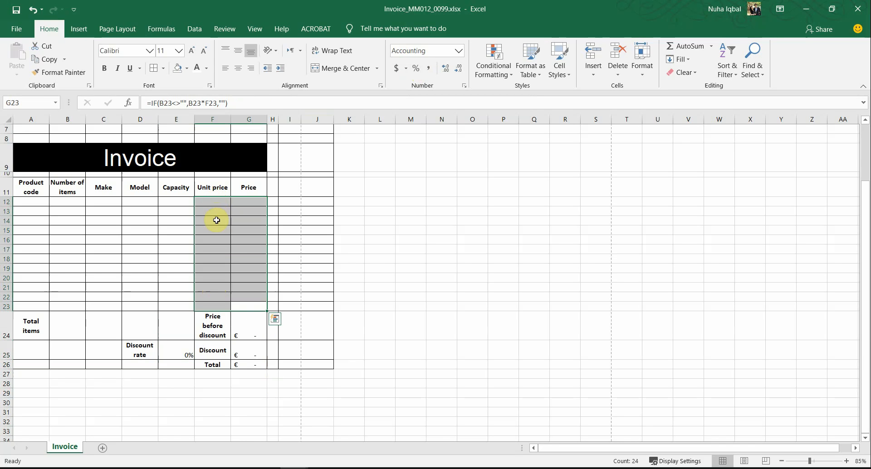
right_click(225, 256)
left_click(261, 220)
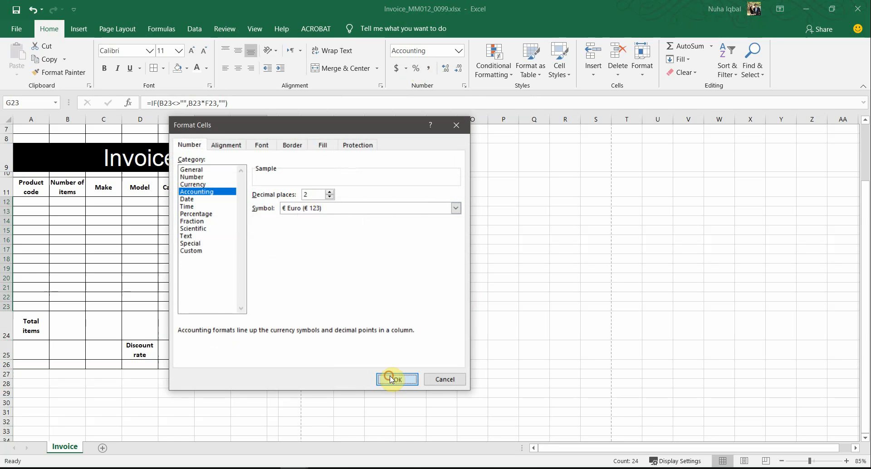
left_click(392, 379)
key("alt+Tab")
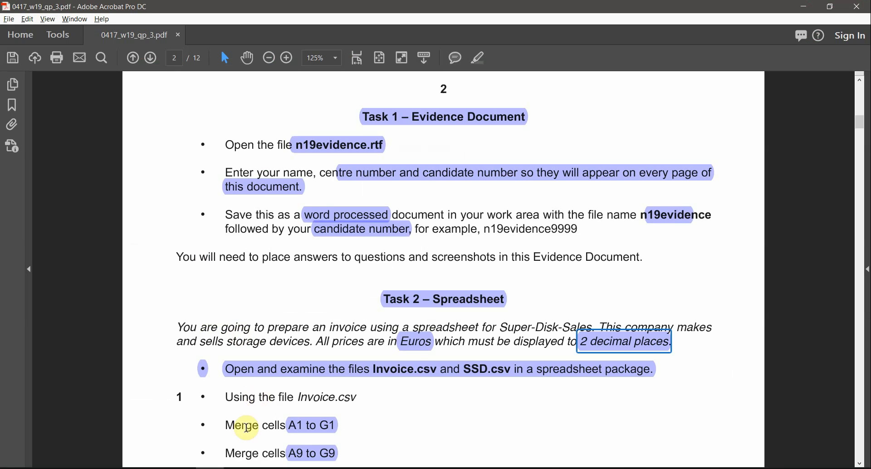
Read page 4 of the task PDF, marking items 10 and 11 on formatting and printing
scroll(305, 332, "down", 2)
scroll(288, 313, "down", 2)
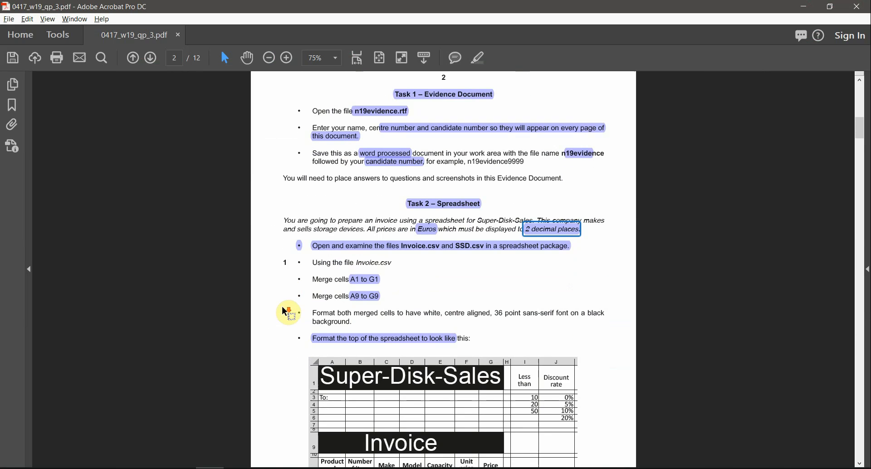
scroll(287, 313, "down", 2)
scroll(288, 313, "down", 10)
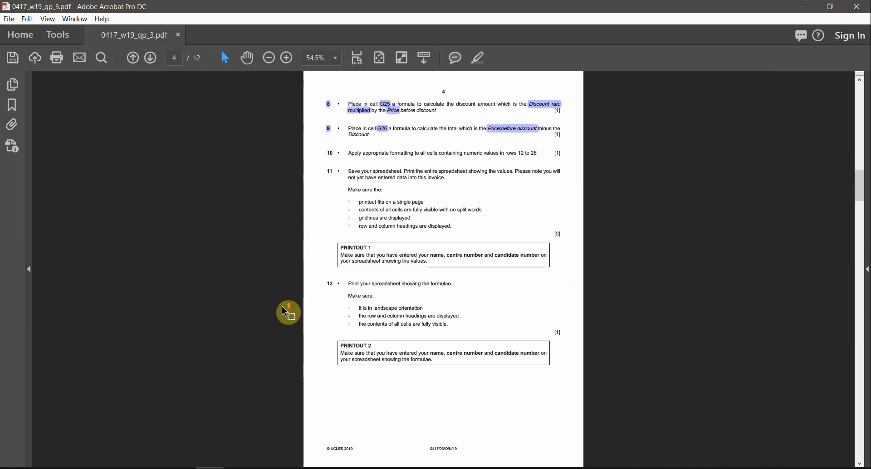
scroll(410, 171, "up", 4)
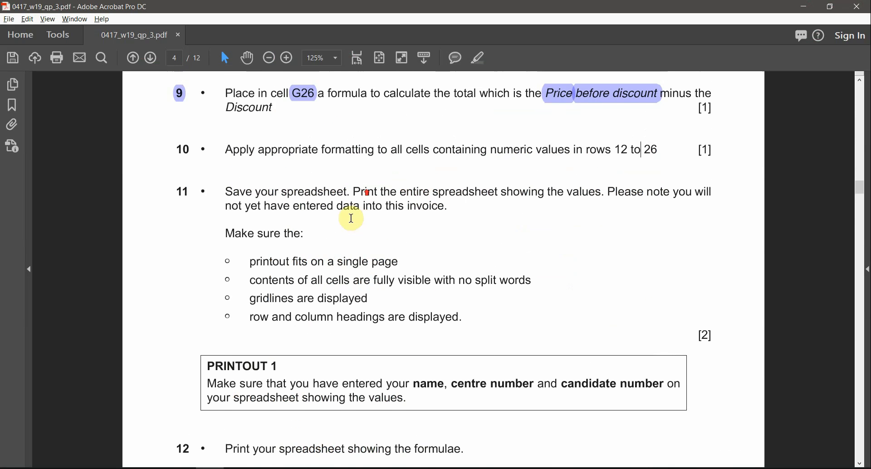
left_click_drag(176, 164, 197, 164)
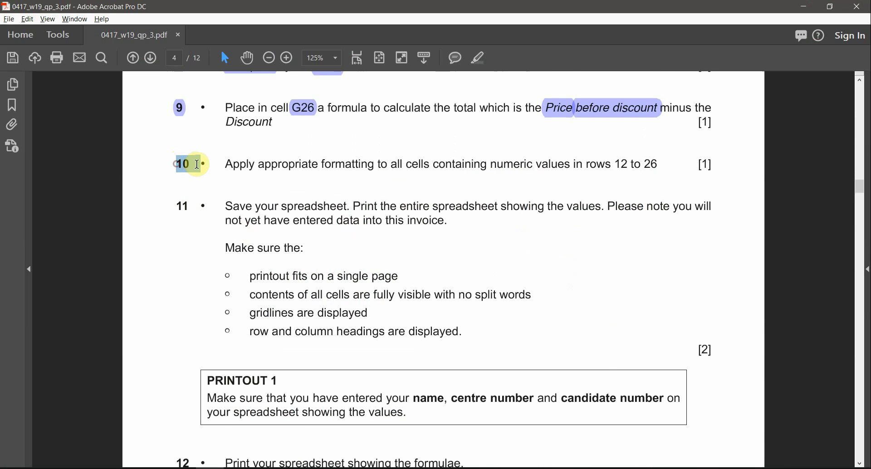
scroll(414, 330, "up", 1)
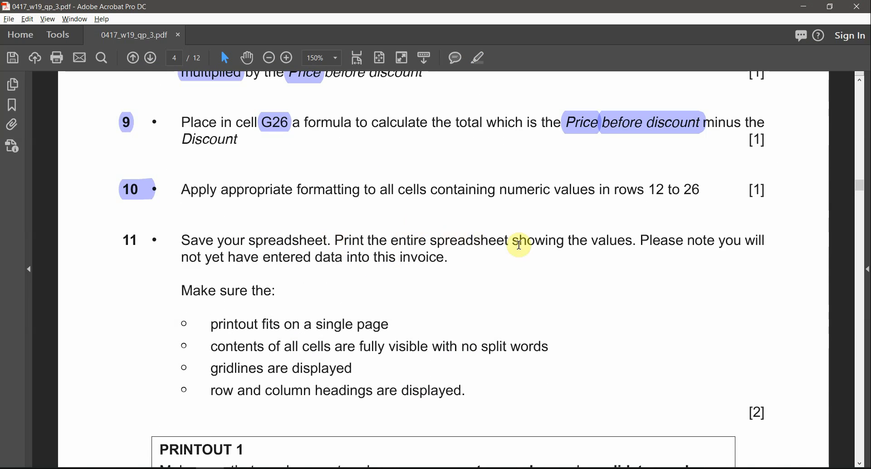
left_click_drag(587, 241, 628, 243)
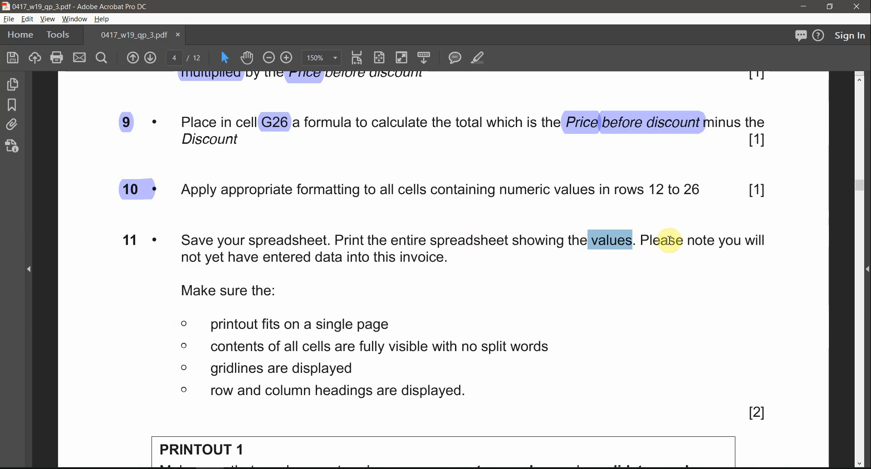
left_click_drag(696, 238, 740, 240)
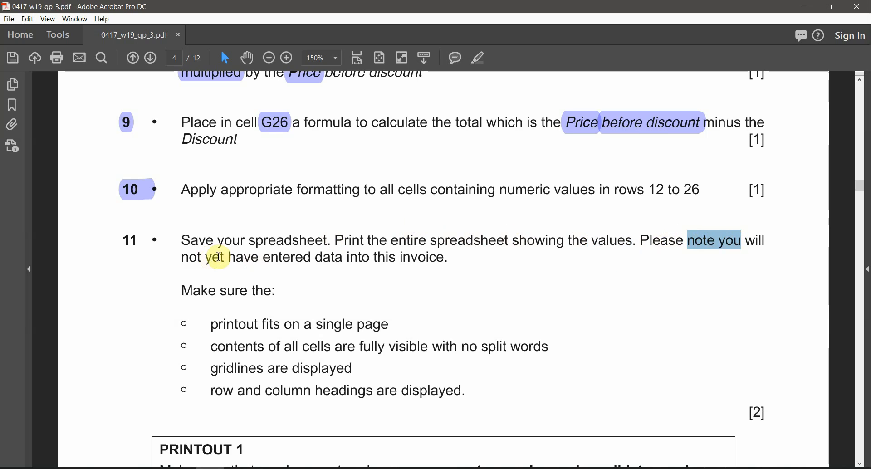
left_click_drag(317, 258, 370, 258)
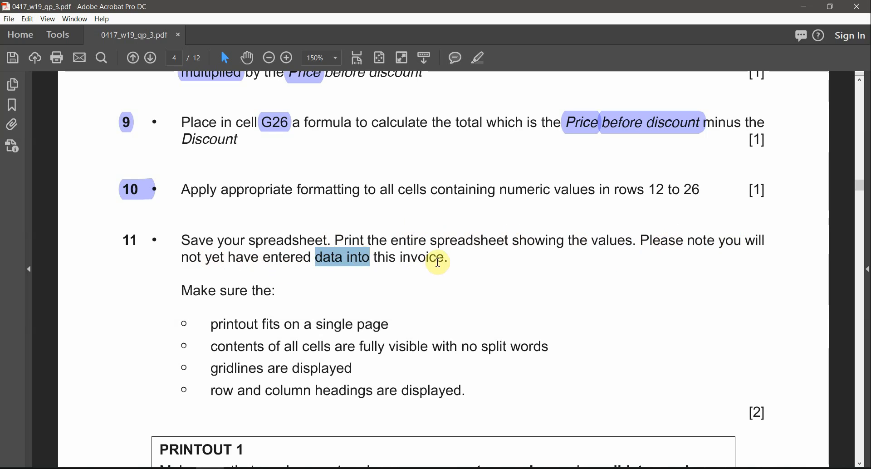
left_click_drag(449, 259, 388, 258)
key("alt+Tab")
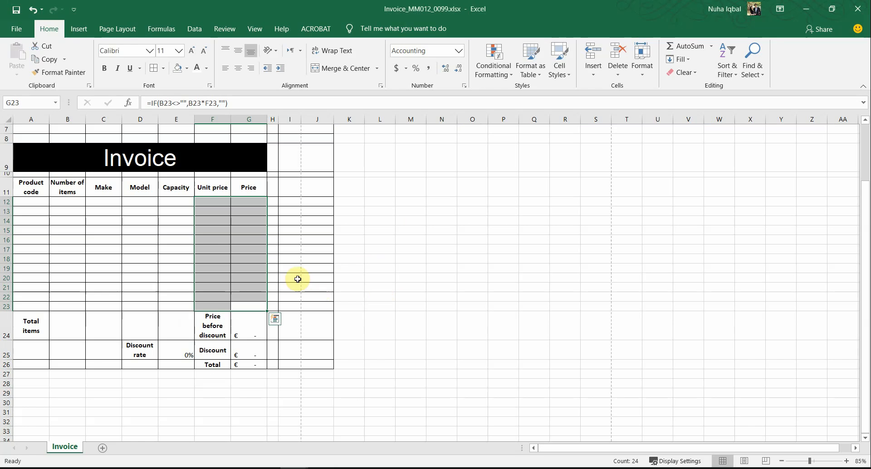
Look over the invoice sheet, selecting A12:A20 and J2:A24 while checking the View and Formulas ribbons
scroll(272, 278, "up", 2)
left_click_drag(27, 275, 30, 351)
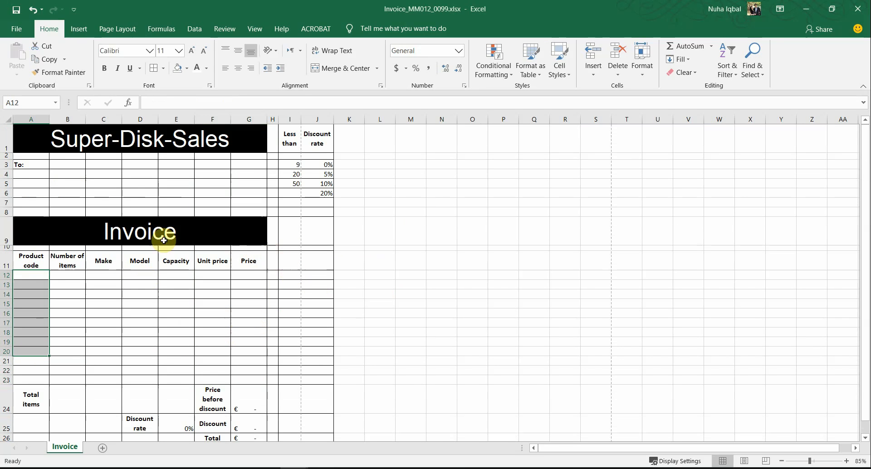
scroll(288, 303, "down", 4)
scroll(223, 98, "up", 4)
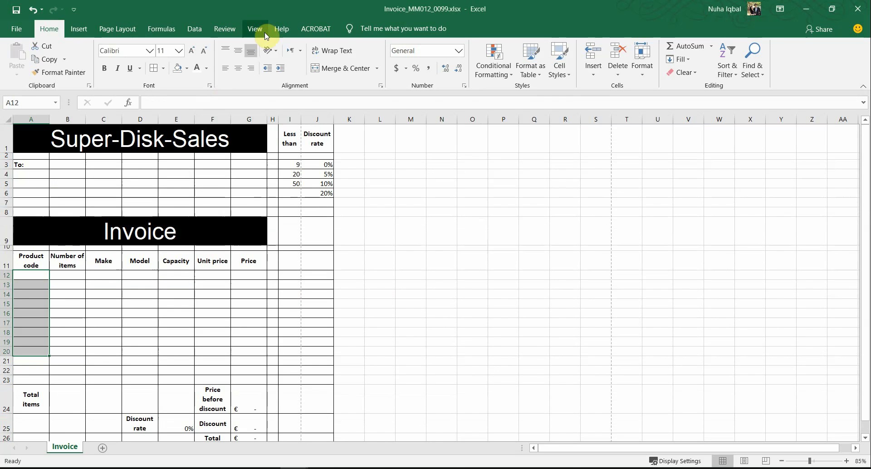
left_click(259, 31)
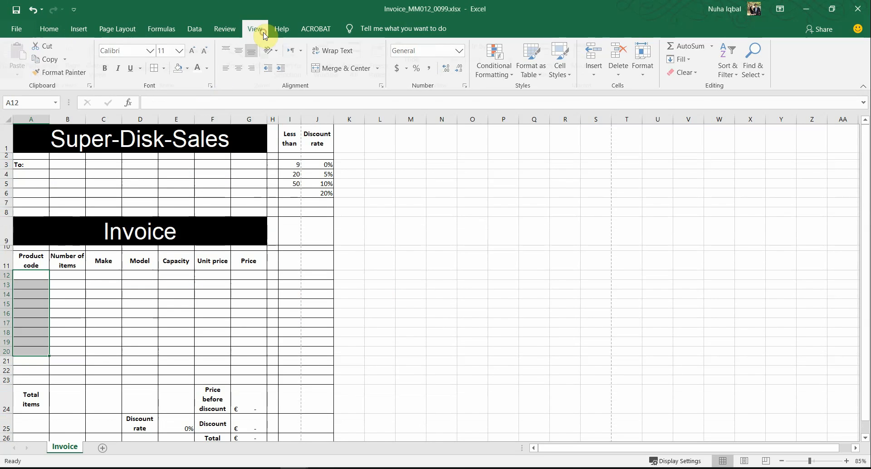
left_click(163, 30)
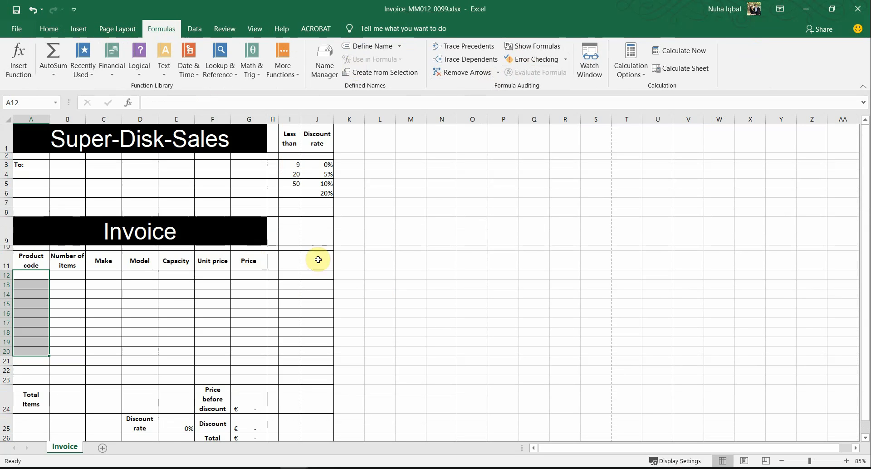
left_click_drag(317, 155, 112, 402)
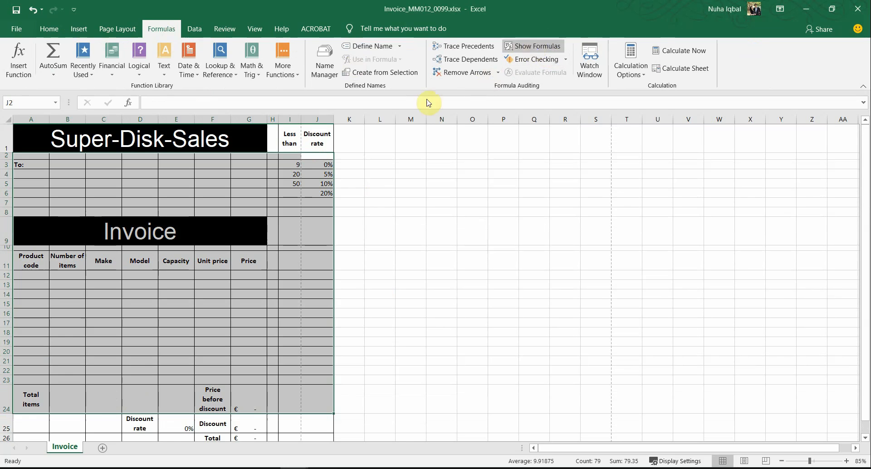
left_click(49, 29)
key("alt+Tab")
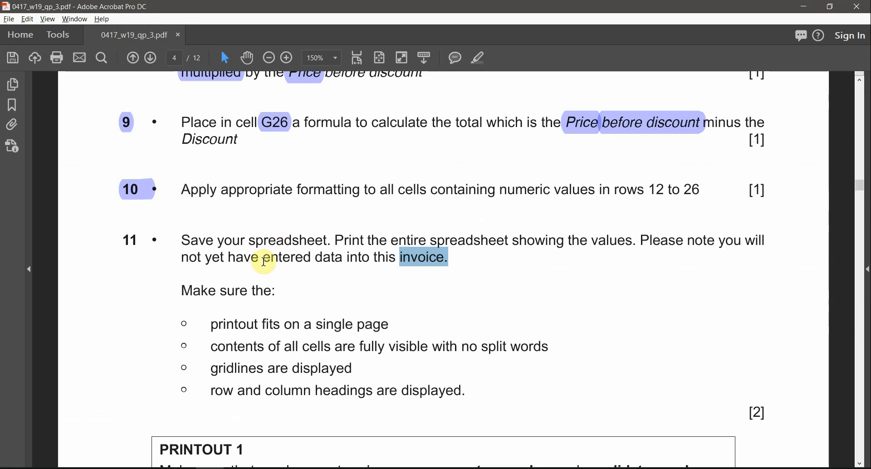
Highlight 'single page', 'values' and 'fully visible with no split words' in question 11
scroll(213, 294, "down", 1)
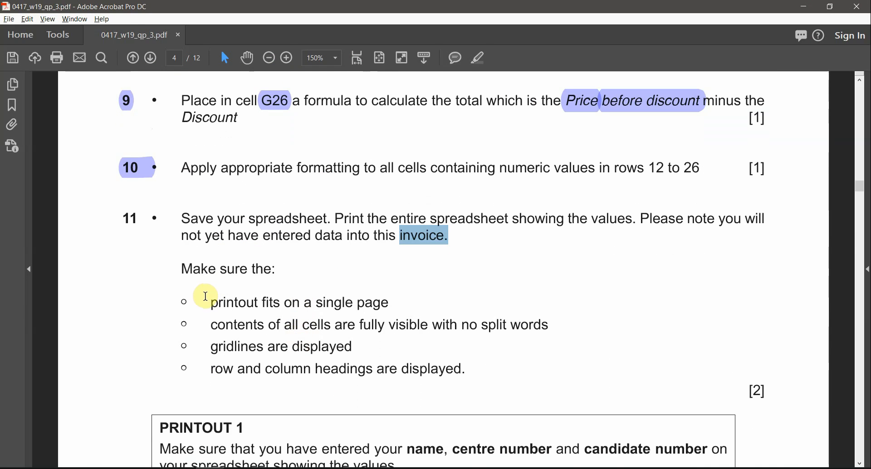
left_click_drag(212, 300, 390, 303)
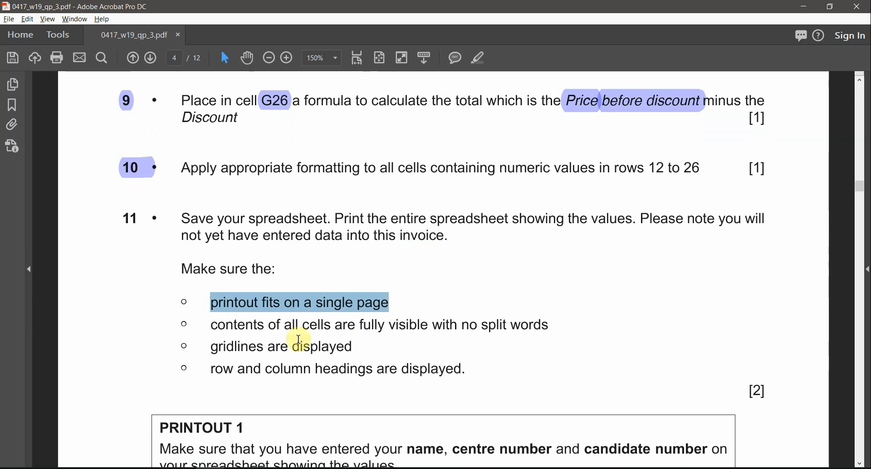
left_click(211, 321)
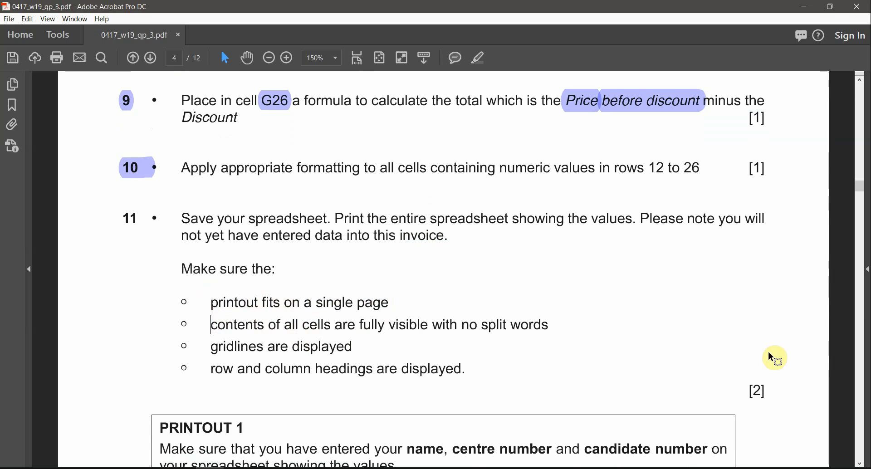
left_click_drag(317, 301, 387, 302)
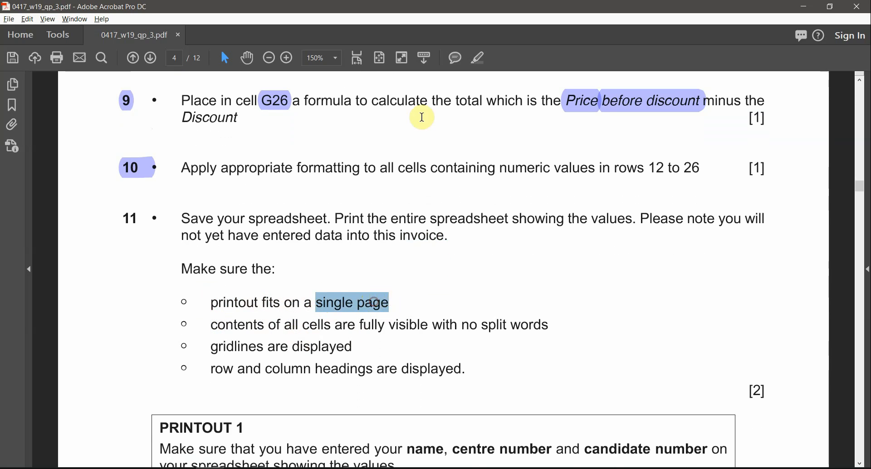
left_click(484, 61)
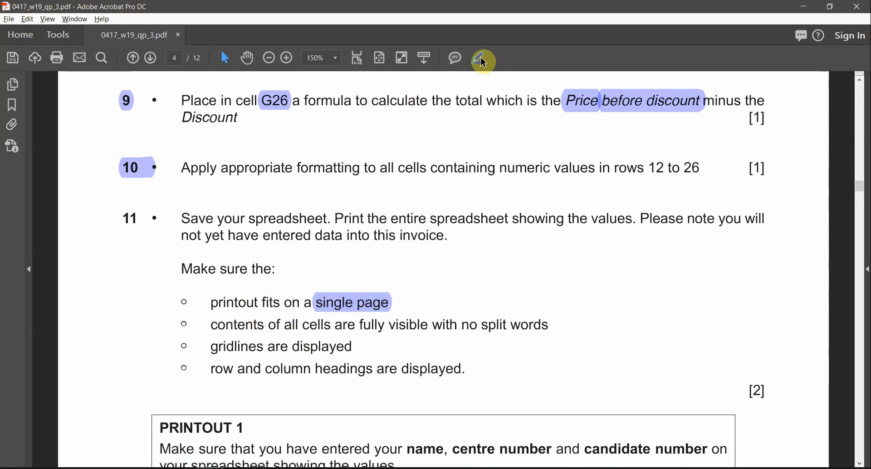
double_click(610, 226)
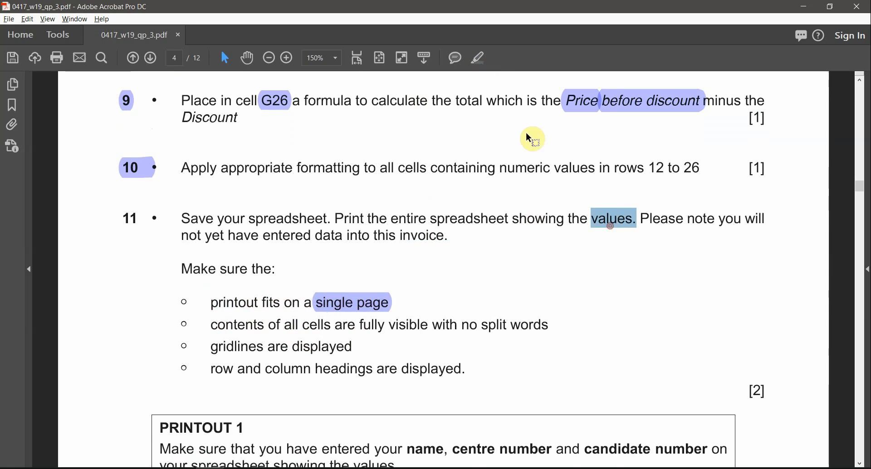
left_click(484, 62)
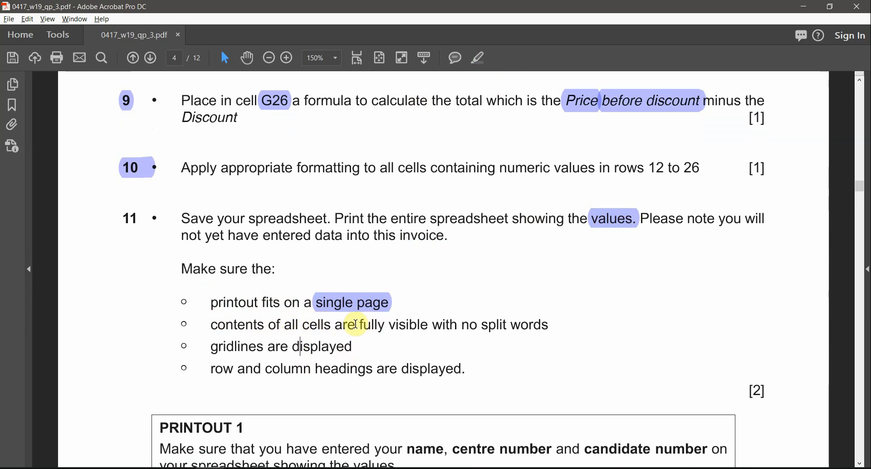
left_click_drag(356, 324, 548, 325)
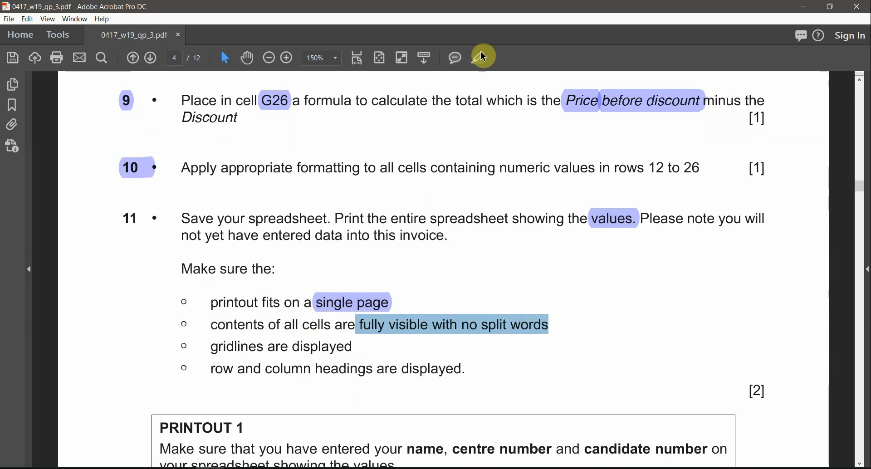
left_click(479, 57)
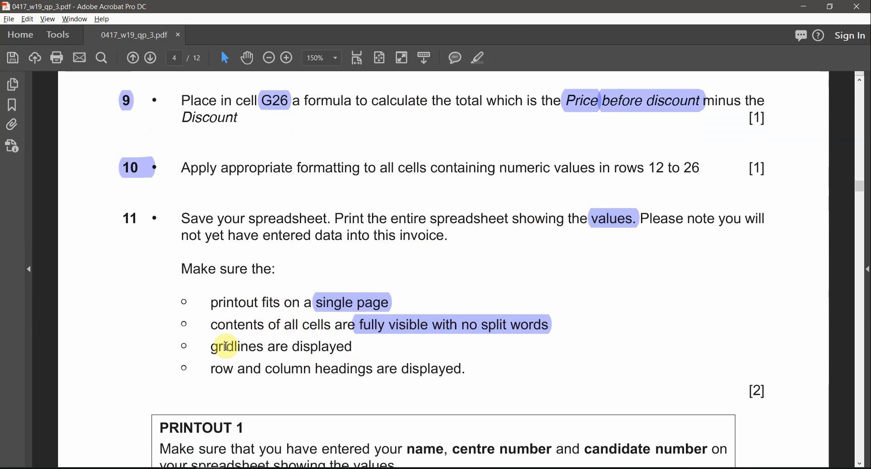
Highlight the gridlines and row and column headings requirements, plus 'name, centre' in PRINTOUT 1
left_click_drag(217, 344, 354, 346)
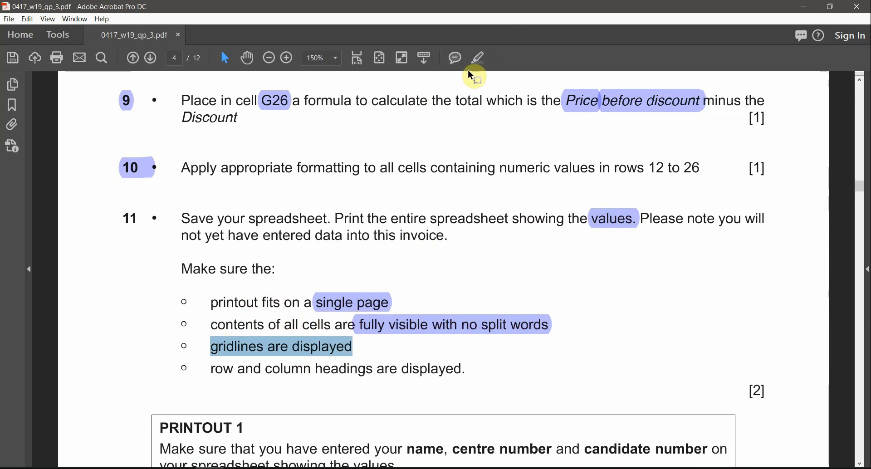
left_click(479, 57)
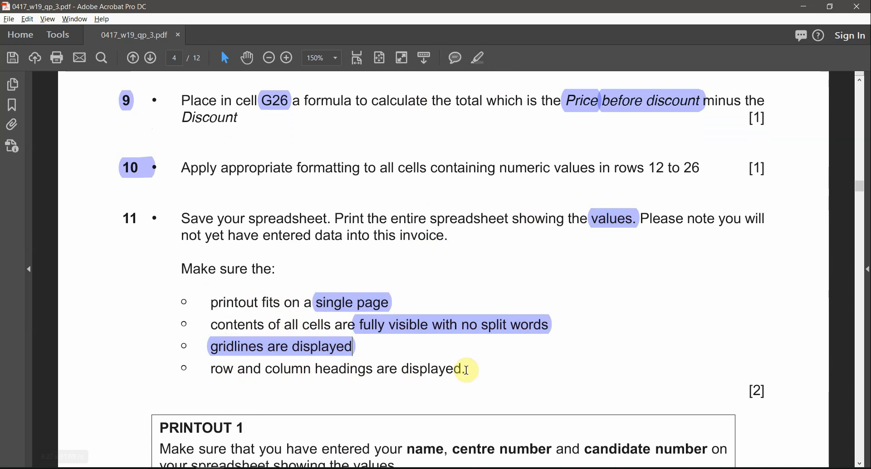
left_click_drag(467, 368, 214, 368)
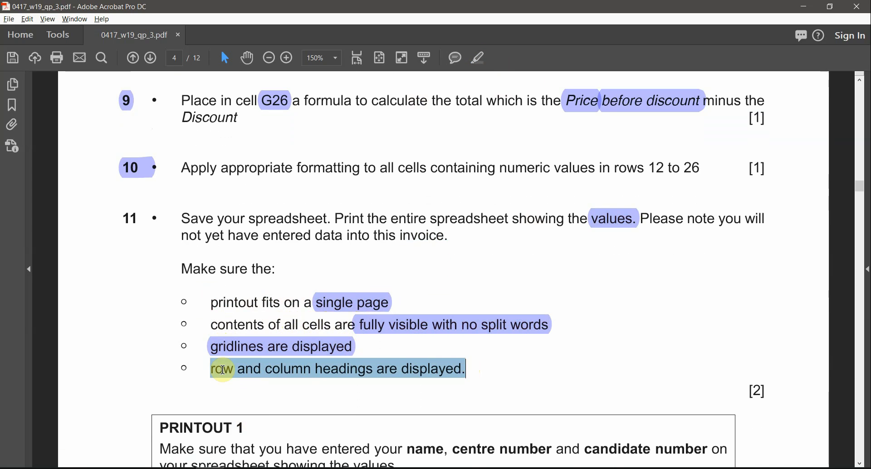
left_click(479, 58)
scroll(418, 309, "down", 2)
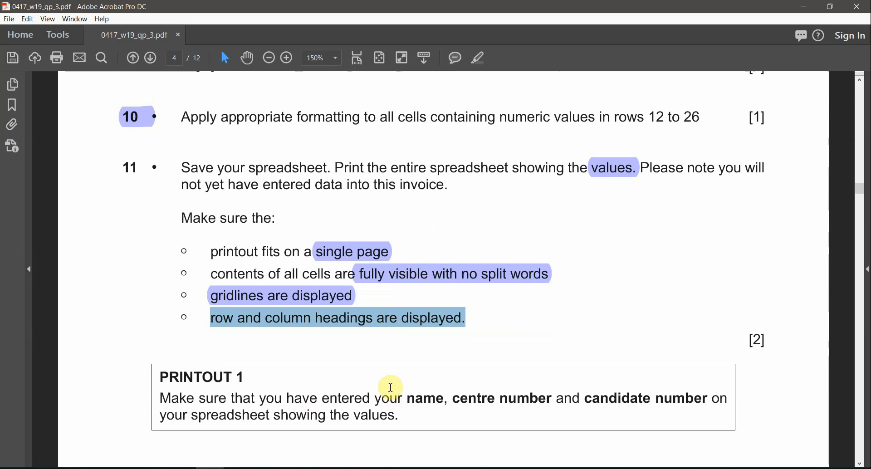
left_click_drag(408, 401, 495, 400)
left_click(474, 59)
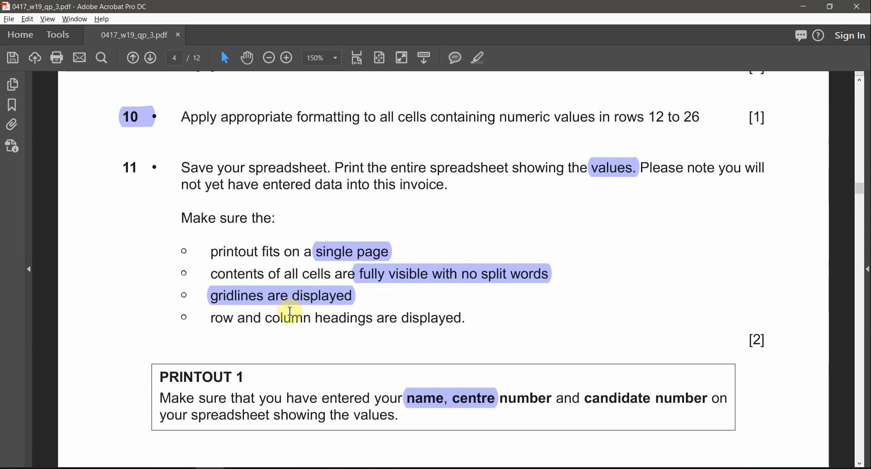
triple_click(290, 312)
left_click(479, 58)
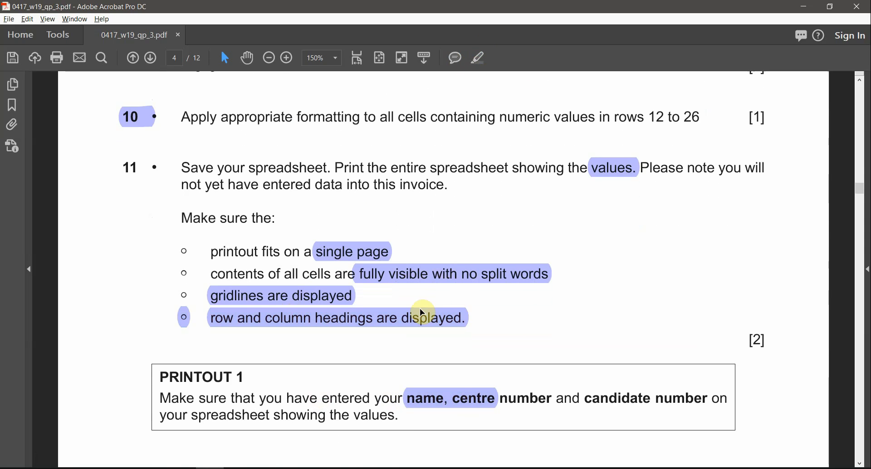
key("alt+Tab")
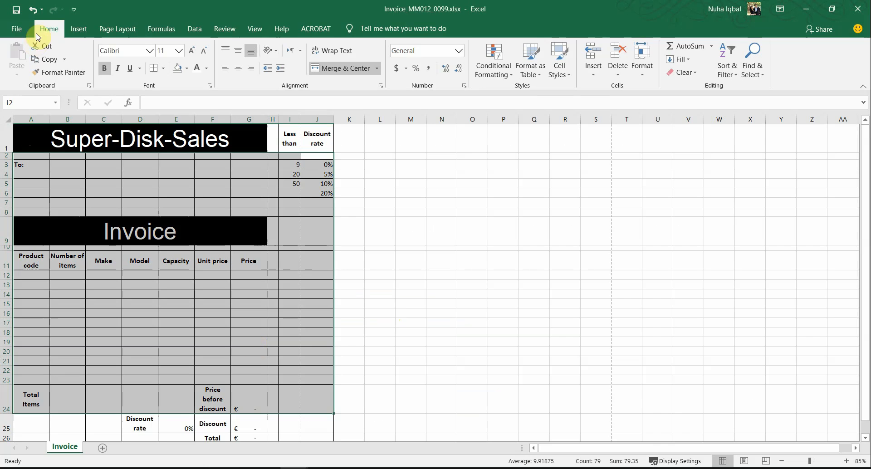
Open the invoice's print preview and scroll through its two pages
left_click(29, 30)
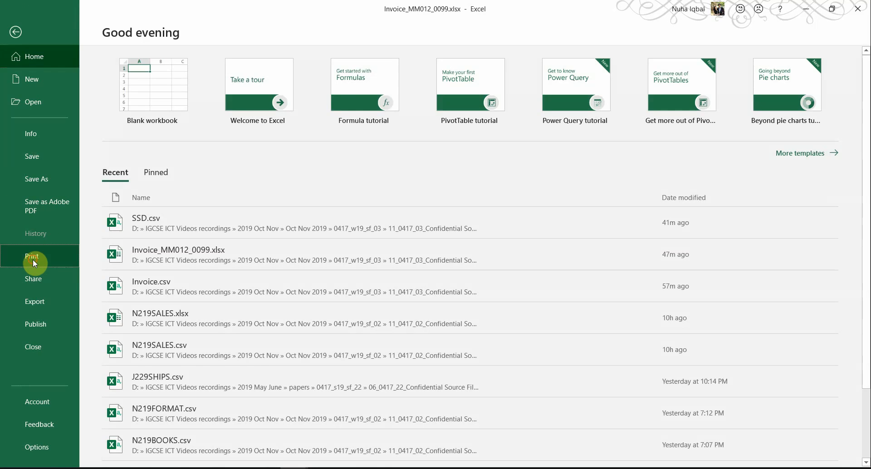
left_click(33, 260)
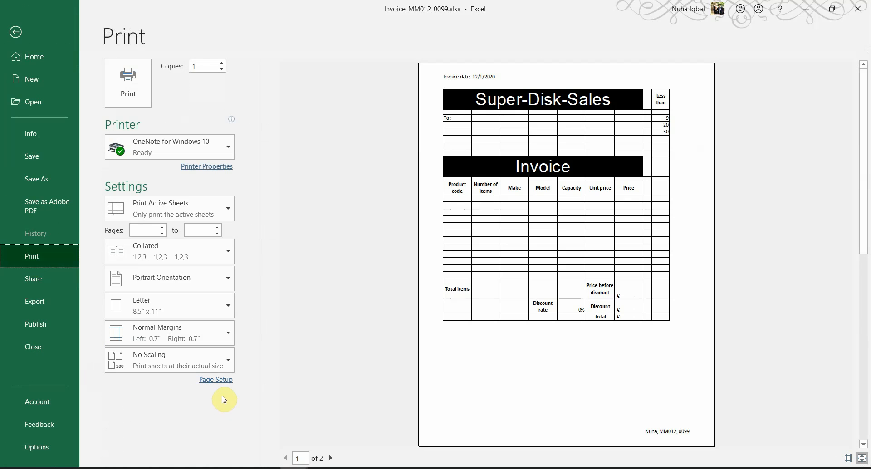
scroll(641, 395, "down", 1)
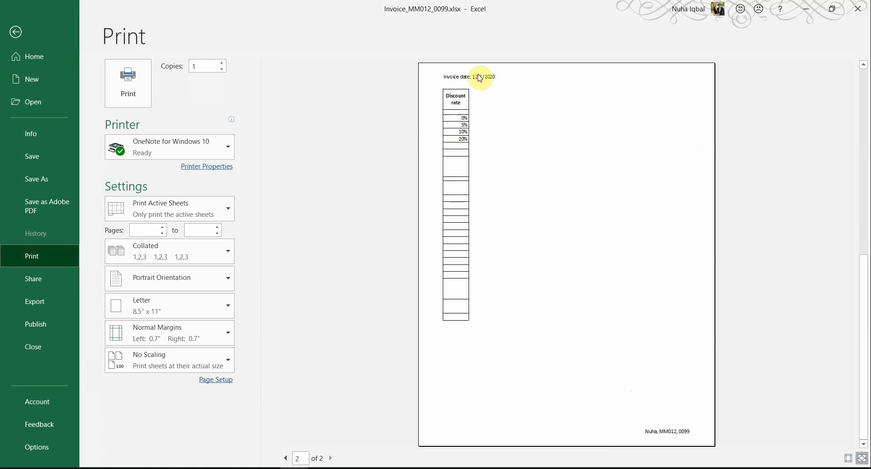
scroll(529, 231, "up", 1)
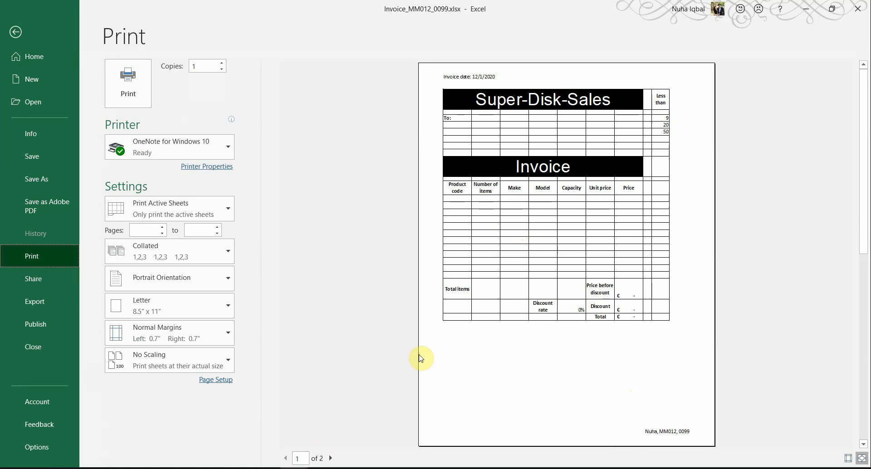
Set the invoice's page orientation to landscape in Page Setup
left_click(216, 382)
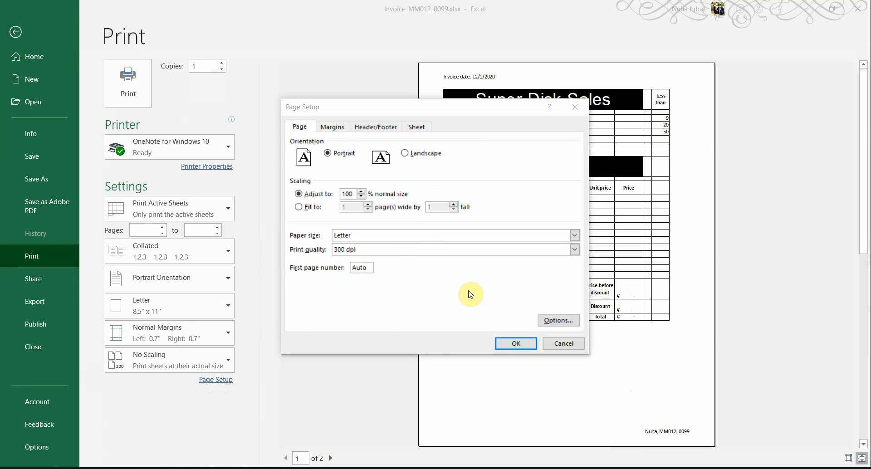
key("alt+Tab")
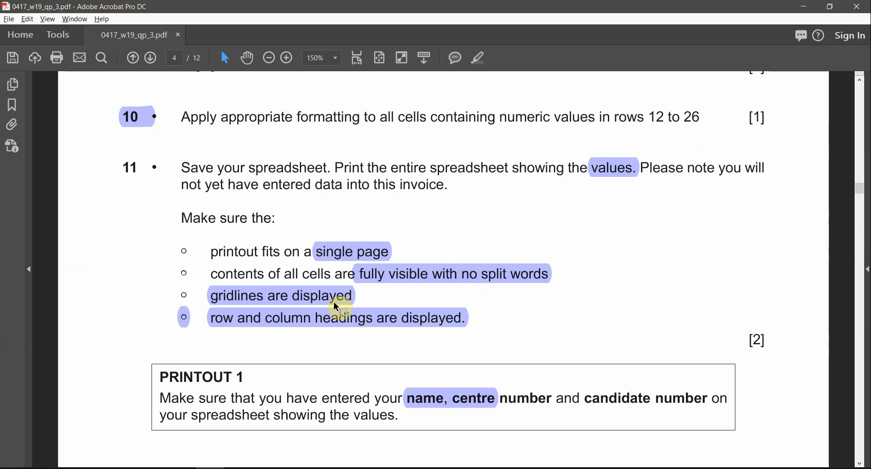
key("alt+Tab")
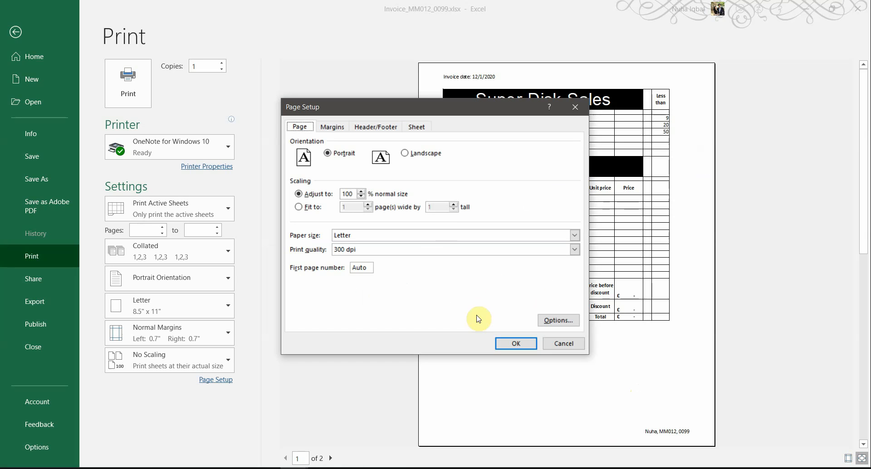
left_click_drag(440, 102, 295, 109)
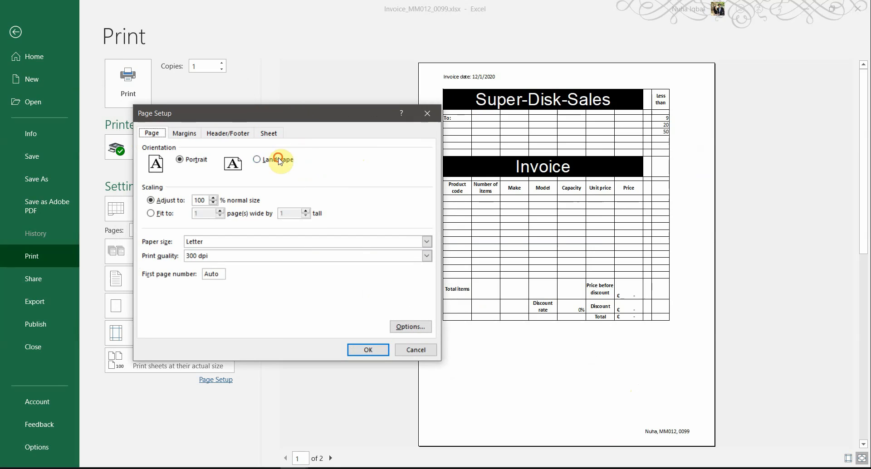
left_click(285, 159)
left_click(363, 351)
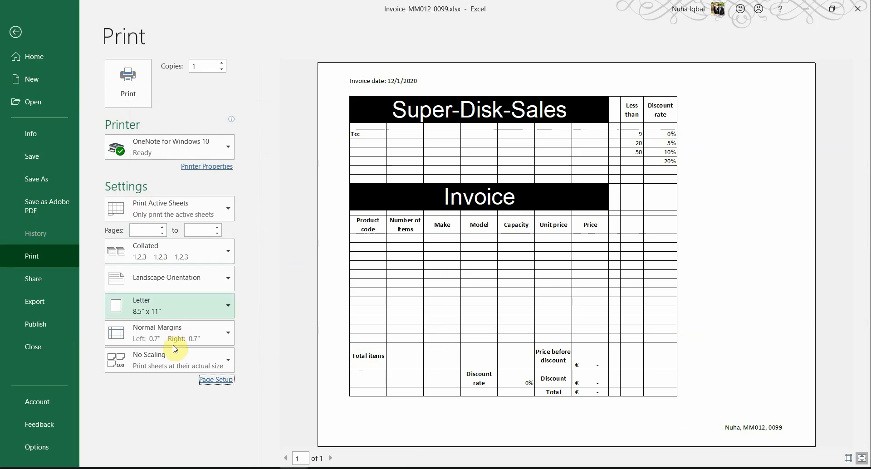
Scale the sheet to fit 1 page wide by 1 tall, rechecking the exam requirements
left_click(207, 380)
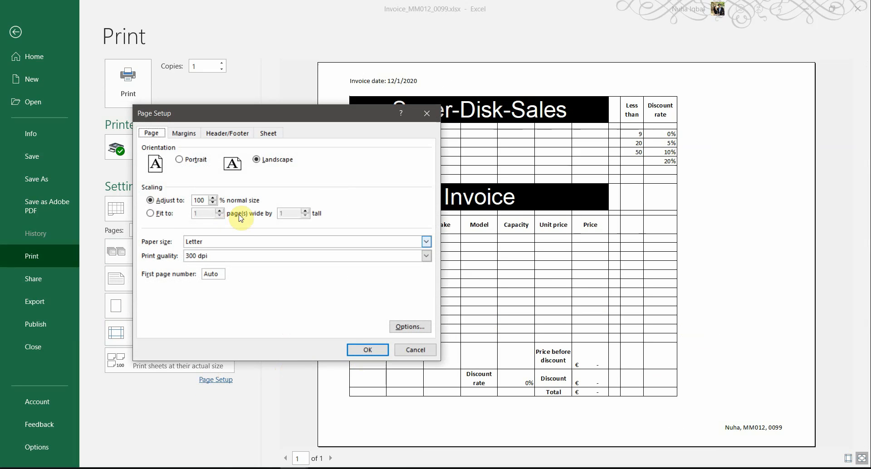
left_click(164, 214)
left_click(367, 350)
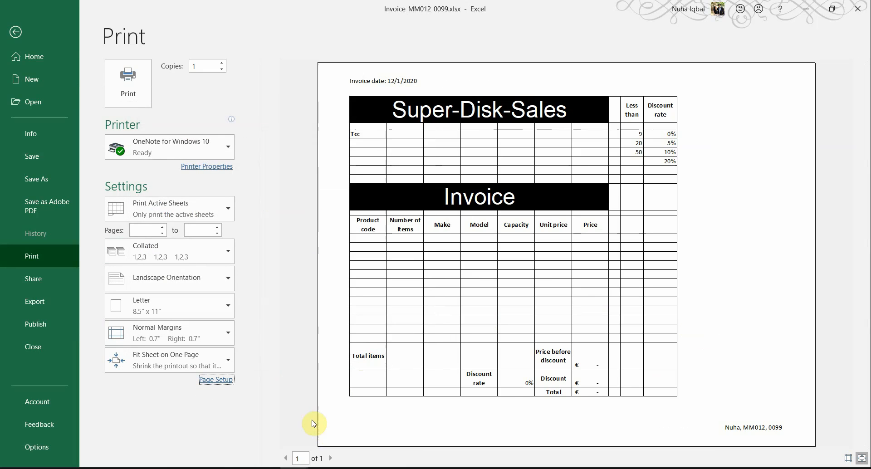
key("alt+Tab")
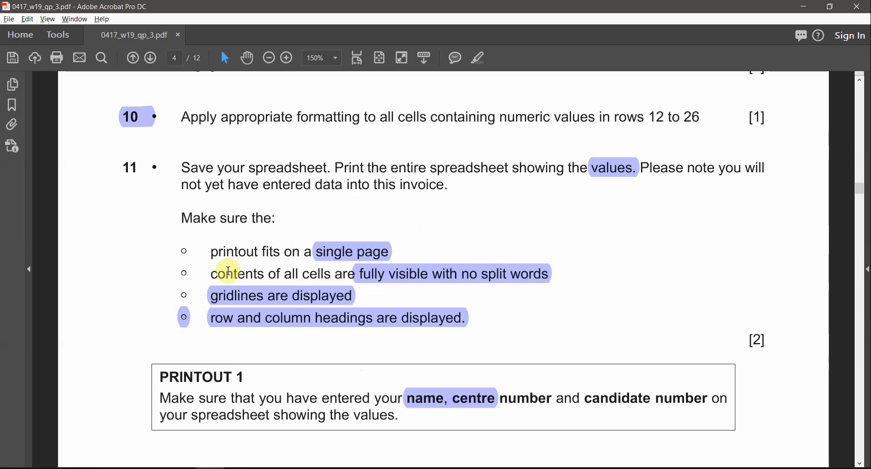
left_click_drag(228, 272, 297, 273)
key("alt+Tab")
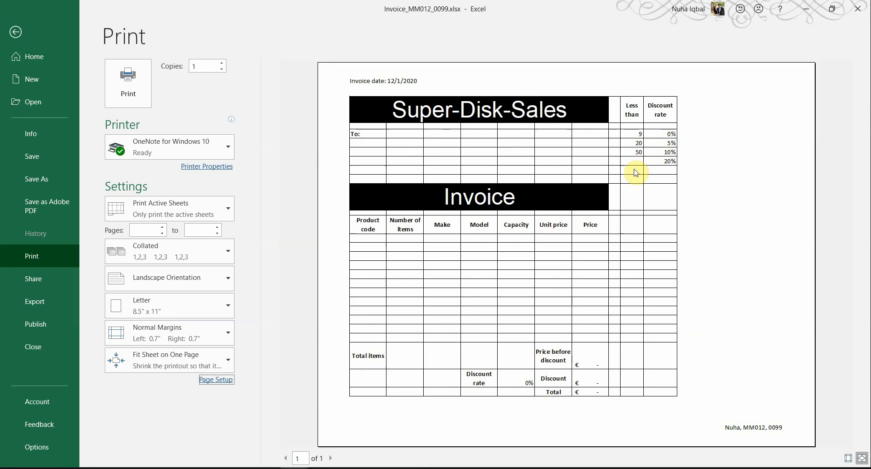
key("alt+Tab")
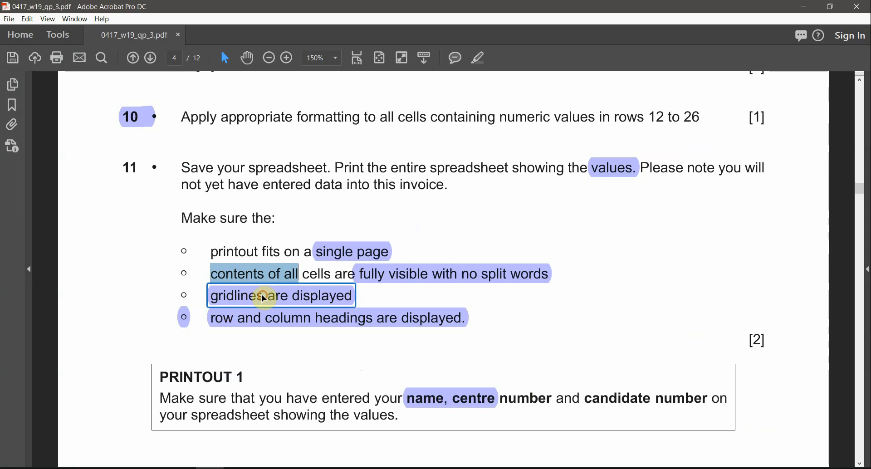
key("alt+Tab")
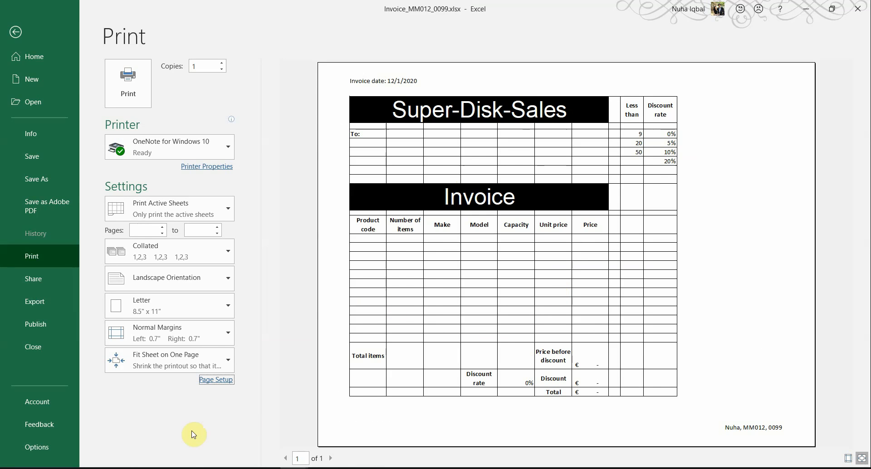
left_click(216, 380)
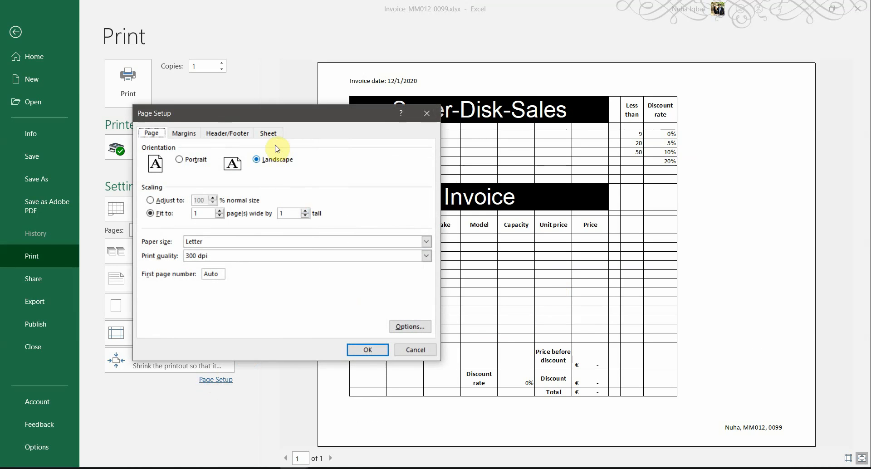
Turn on printing of row and column headings alongside the already-ticked gridlines
left_click(269, 133)
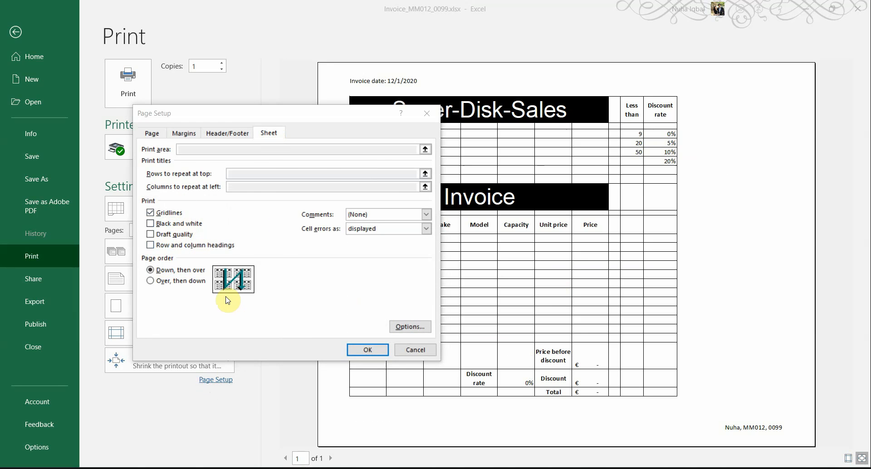
key("alt+Tab")
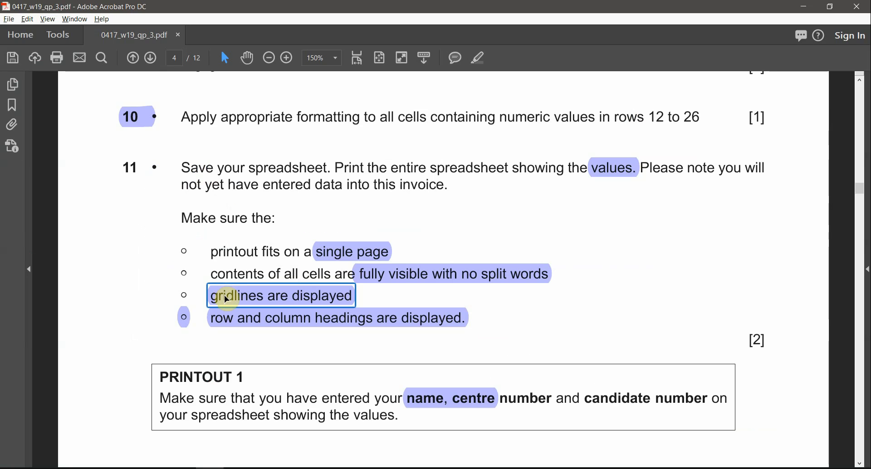
left_click(265, 323)
key("alt+Tab")
key("alt+Tab")
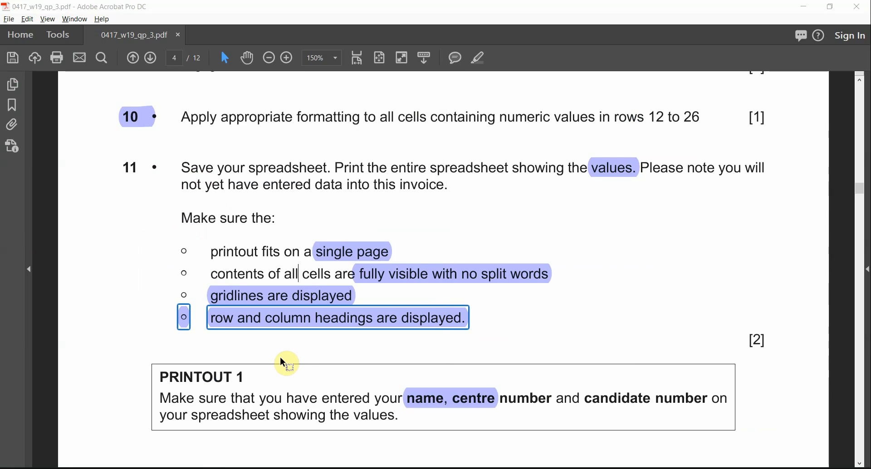
key("alt+Tab")
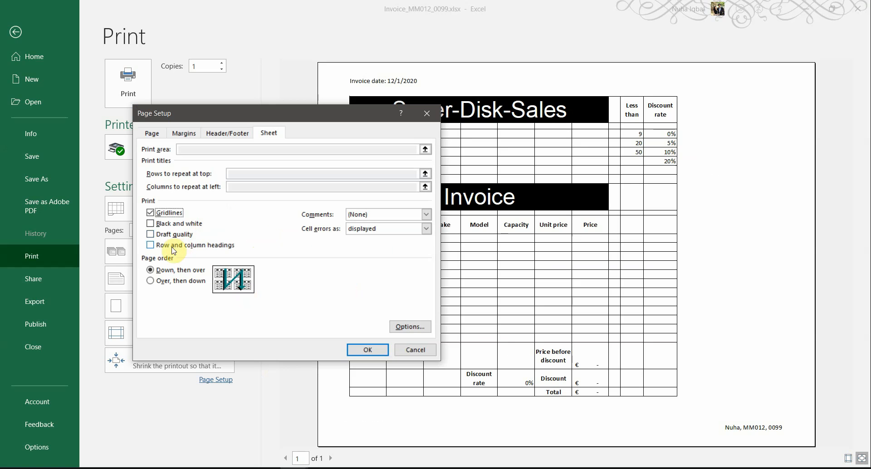
left_click(368, 350)
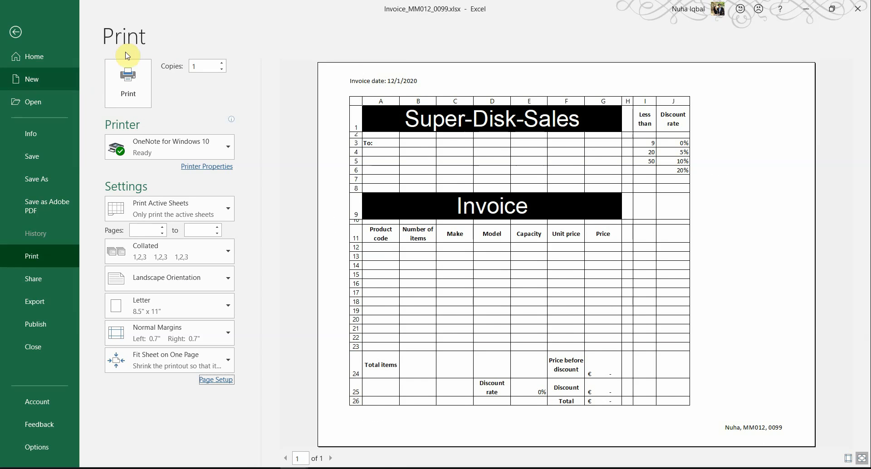
key("alt+Tab")
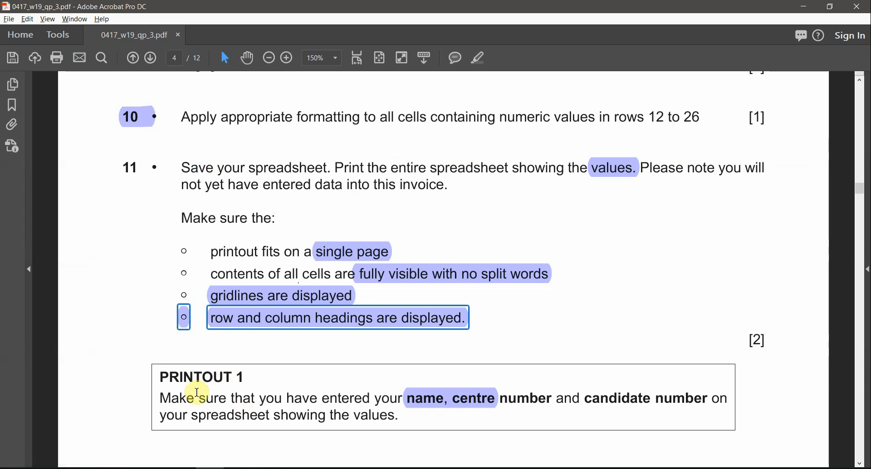
Highlight the PRINTOUT 1 heading and the word 'formulae' in item 12
left_click_drag(251, 374, 186, 376)
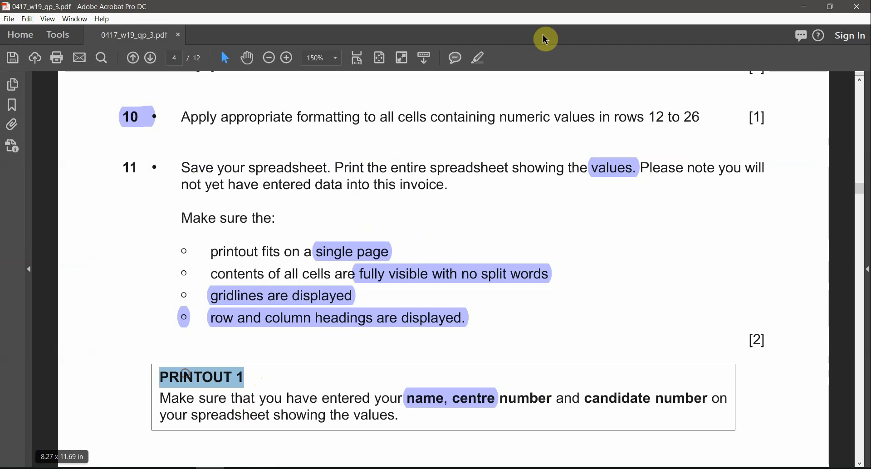
left_click(477, 58)
scroll(732, 317, "down", 2)
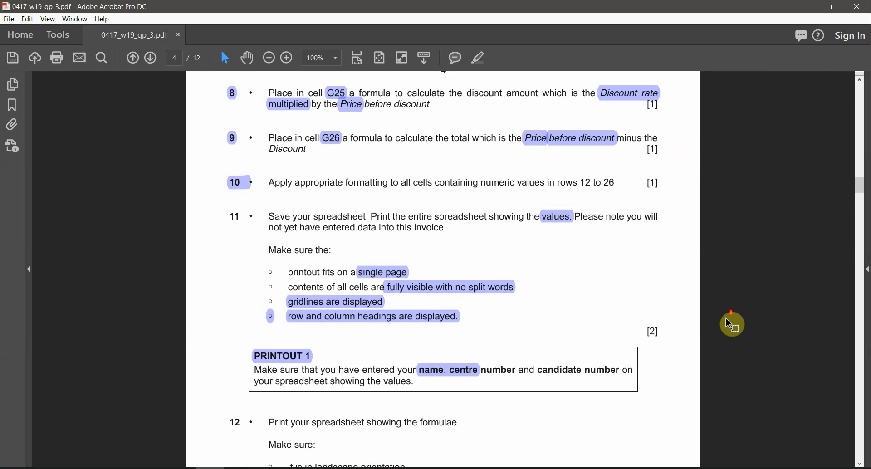
scroll(733, 324, "down", 3)
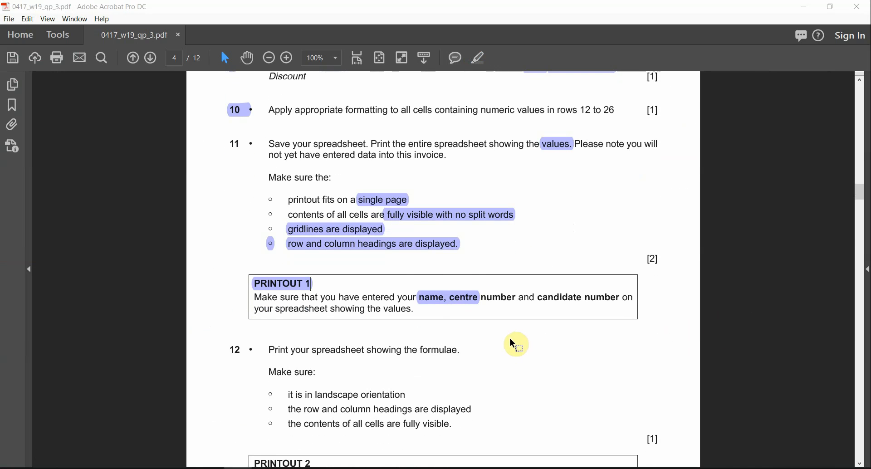
scroll(513, 344, "down", 2)
scroll(490, 344, "up", 2)
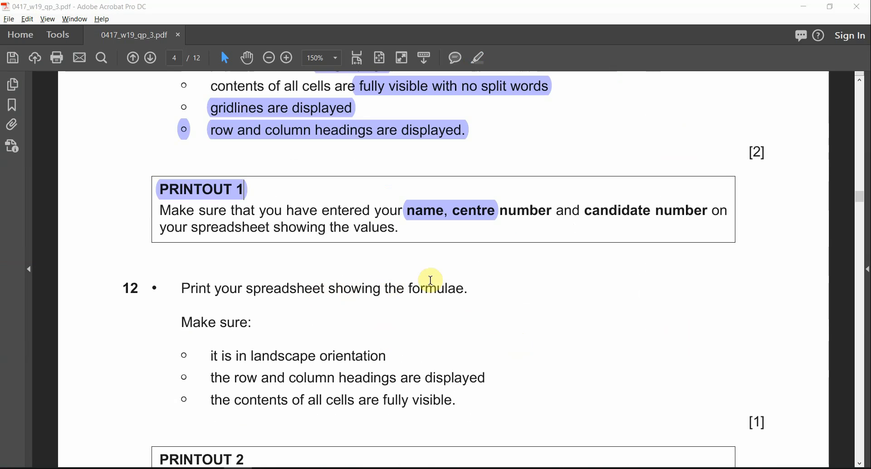
double_click(443, 287)
left_click(481, 55)
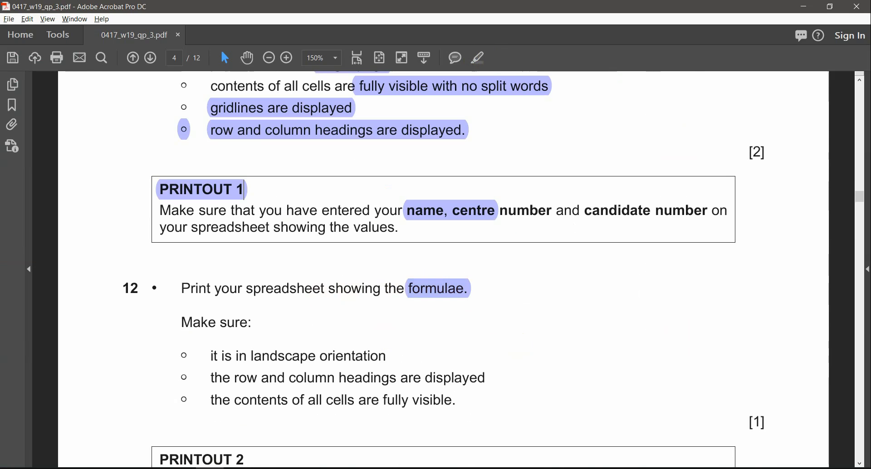
Highlight 'landscape' and 'all cells are fully visible' in item 12
scroll(292, 377, "down", 1)
scroll(292, 376, "down", 2)
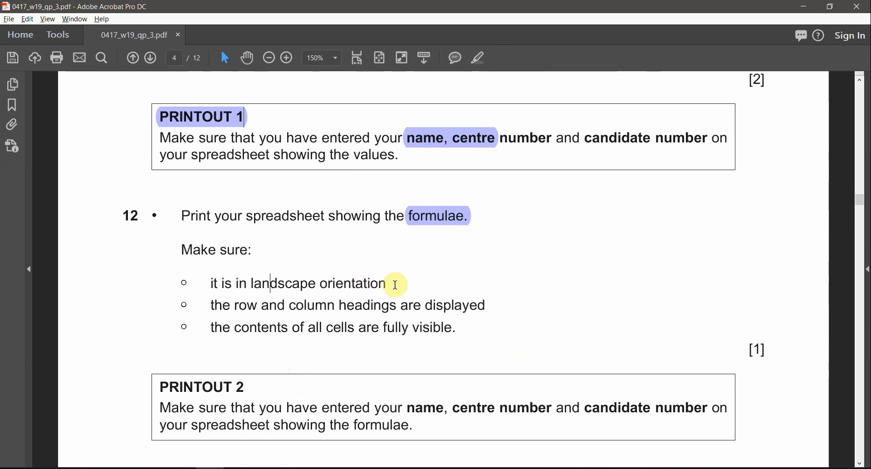
double_click(279, 284)
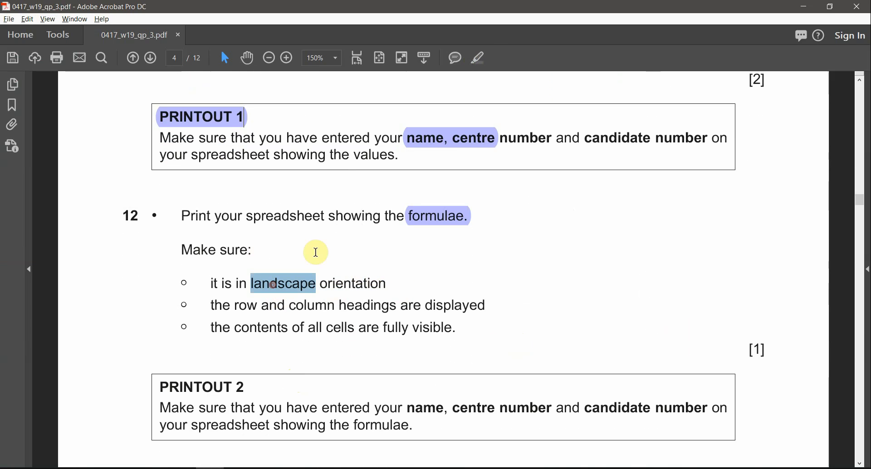
left_click(476, 58)
left_click(277, 286)
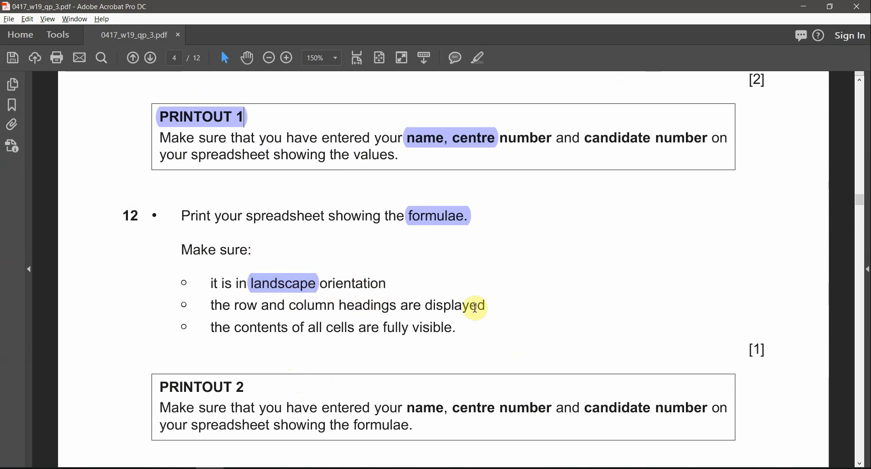
left_click_drag(484, 305, 291, 306)
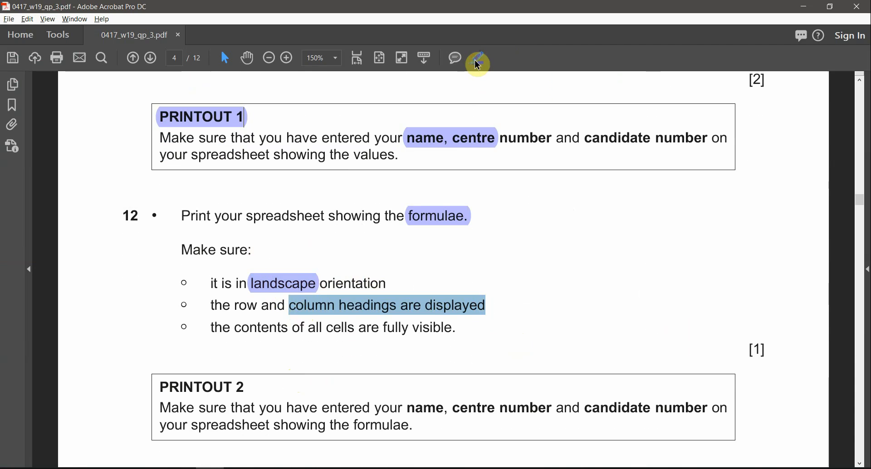
left_click(324, 317)
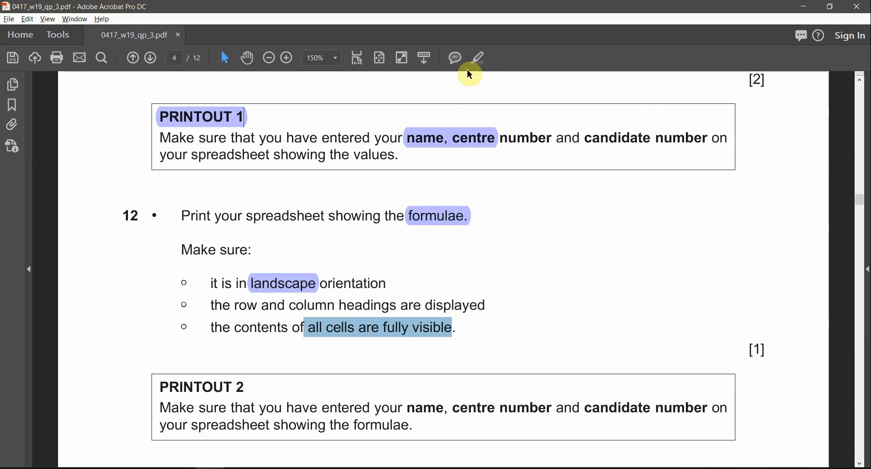
left_click(479, 56)
scroll(474, 267, "down", 2)
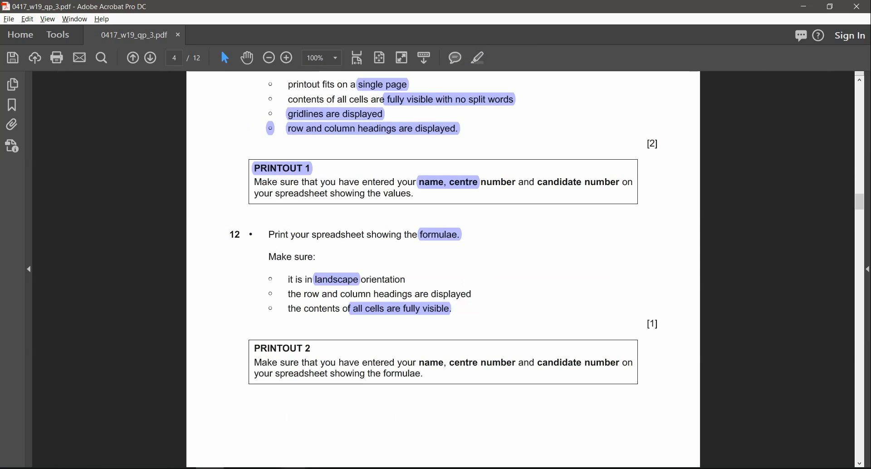
mouse_move(331, 444)
left_click(276, 448)
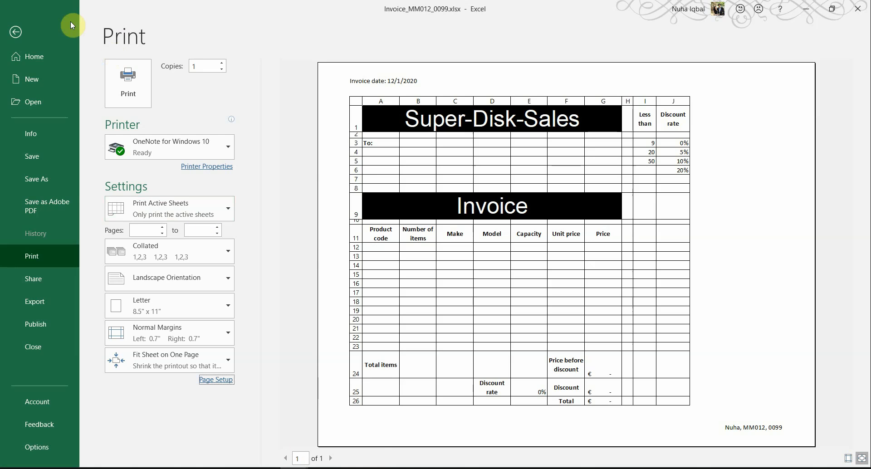
Leave print preview and display the invoice's formulas instead of values
left_click(11, 32)
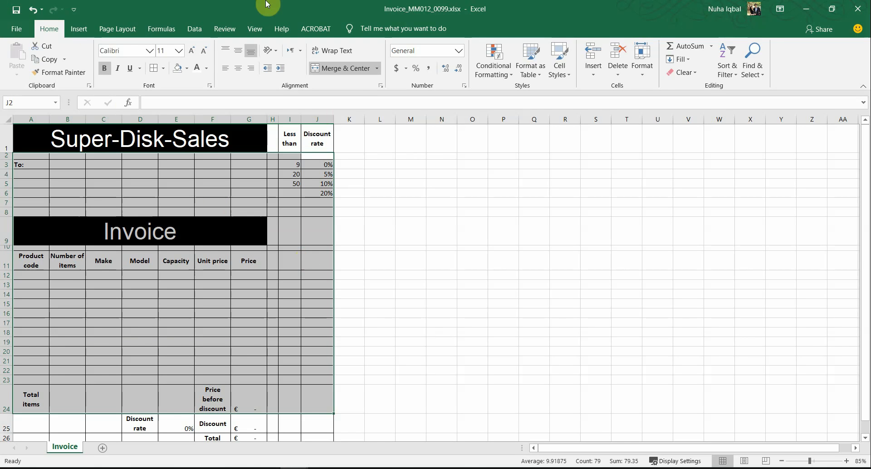
left_click(161, 29)
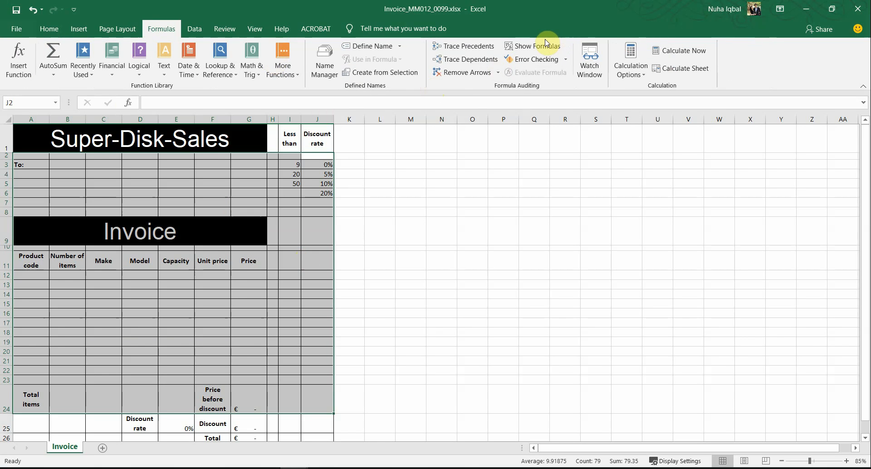
left_click(533, 47)
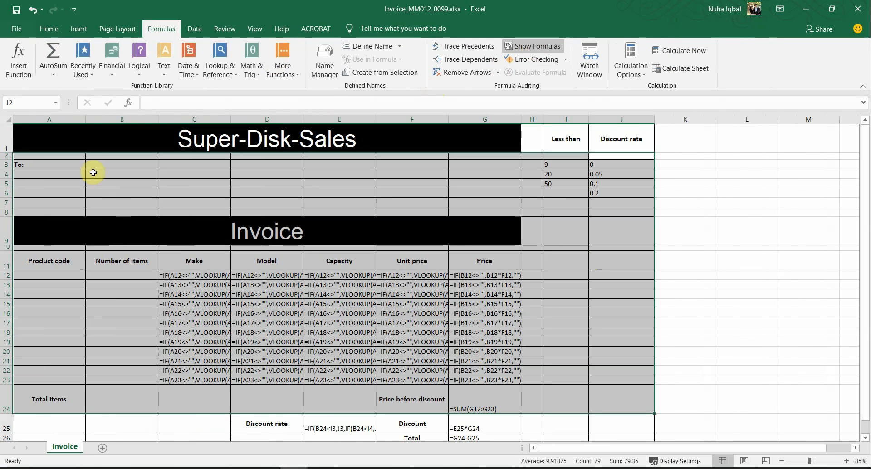
Autofit every column of the sheet so the formulas show in full
left_click(7, 120)
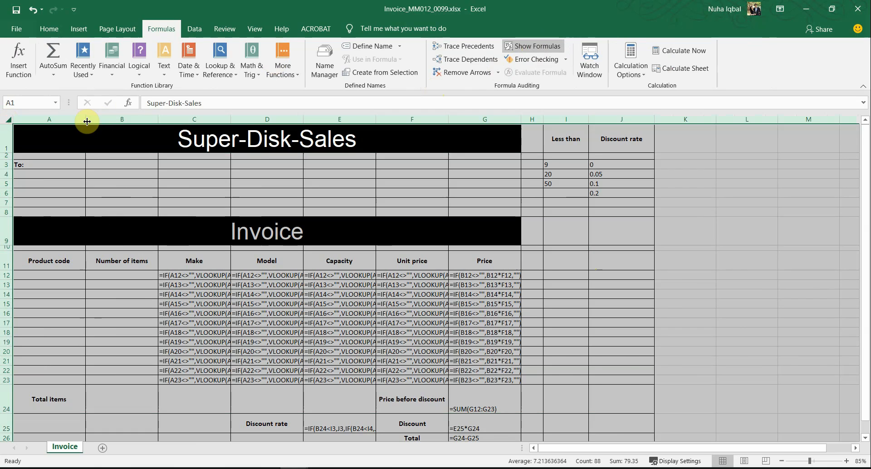
double_click(83, 119)
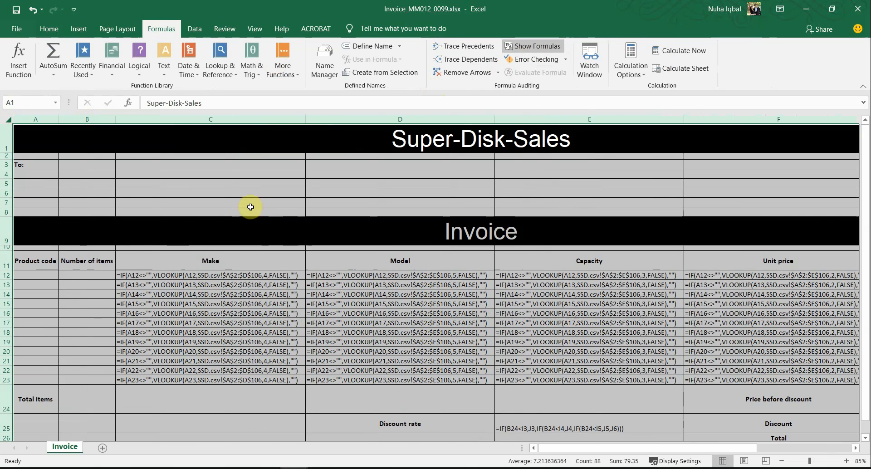
scroll(564, 314, "down", 5)
scroll(565, 315, "up", 5)
left_click(564, 315)
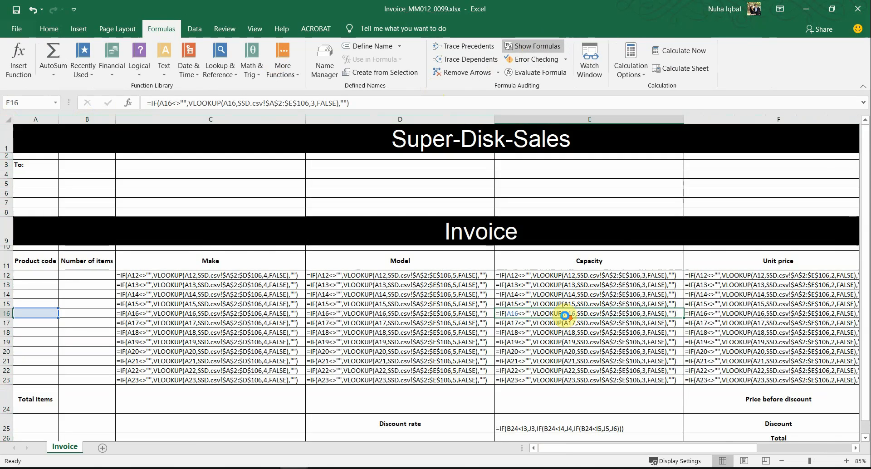
scroll(562, 316, "down", 4)
scroll(561, 318, "up", 3)
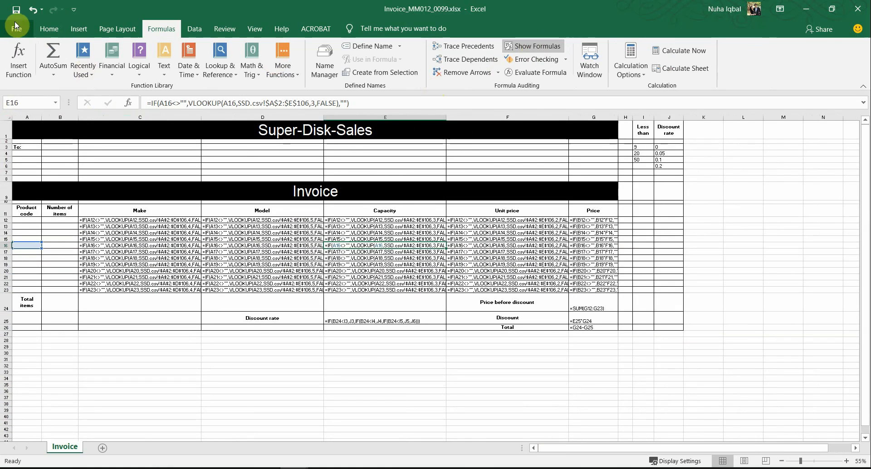
left_click(16, 29)
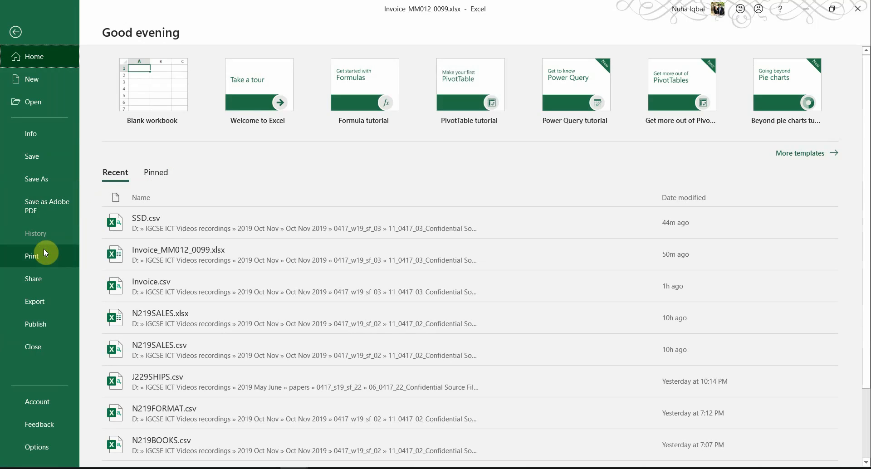
Preview the formulas printout and open Page Setup, checking the headings requirement in the paper
left_click(44, 252)
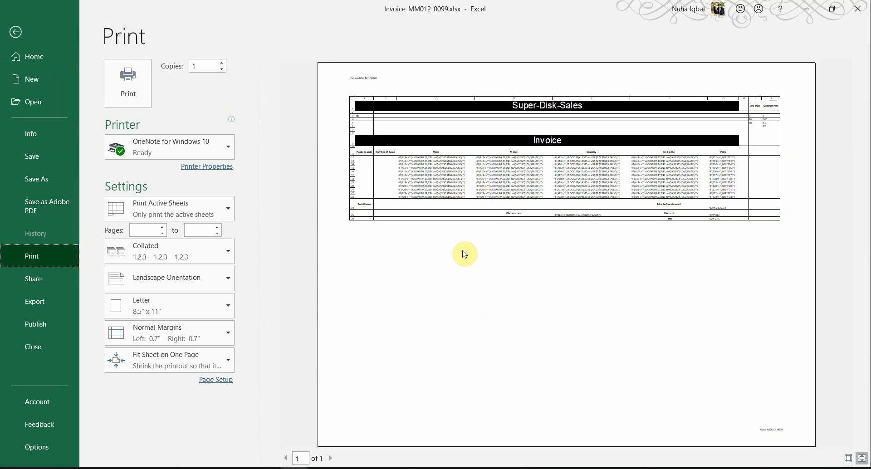
key("alt+Tab")
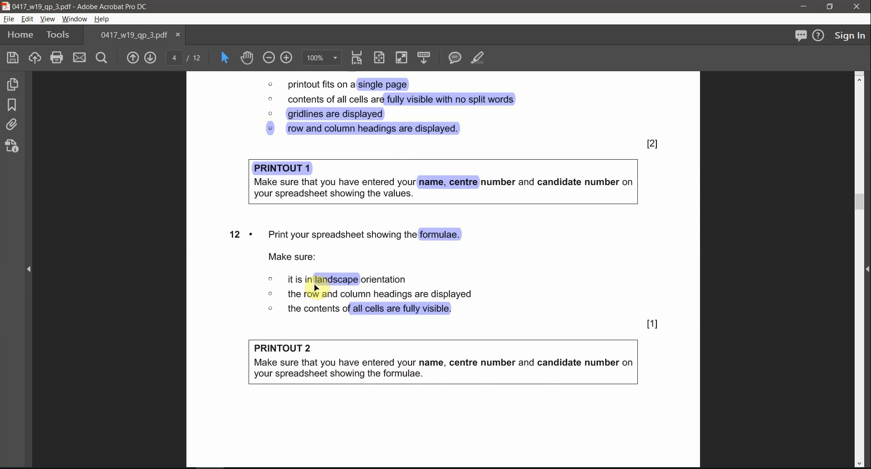
key("alt+Tab")
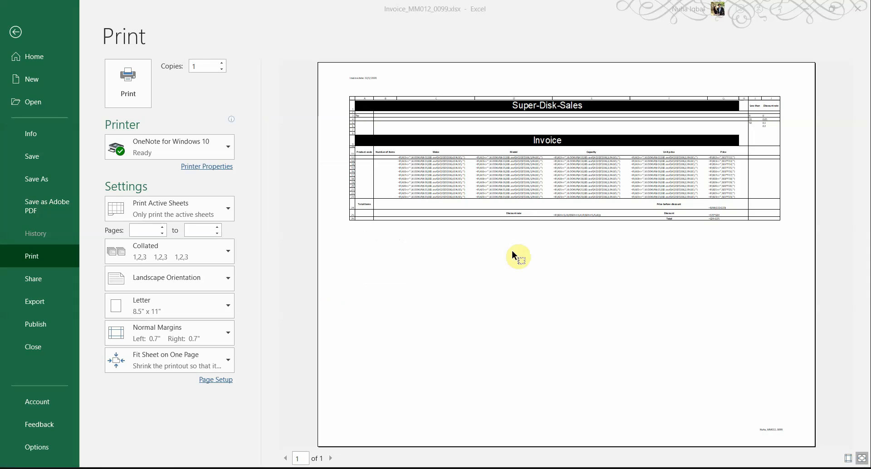
left_click(213, 381)
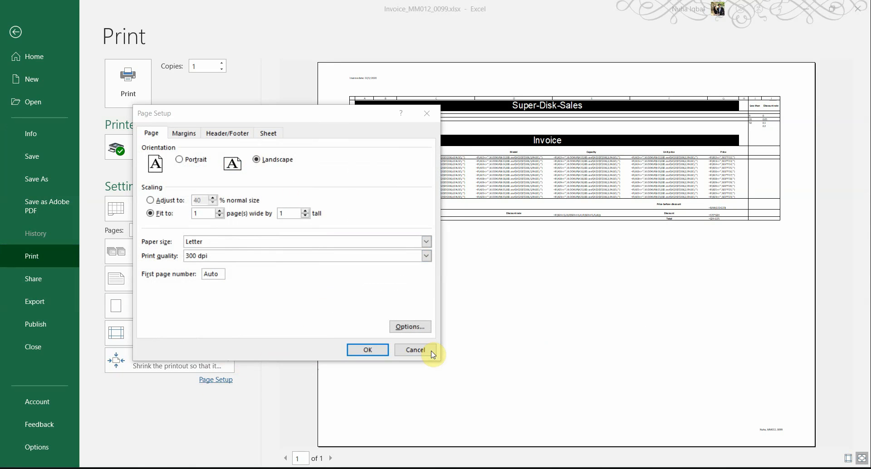
key("alt+Tab")
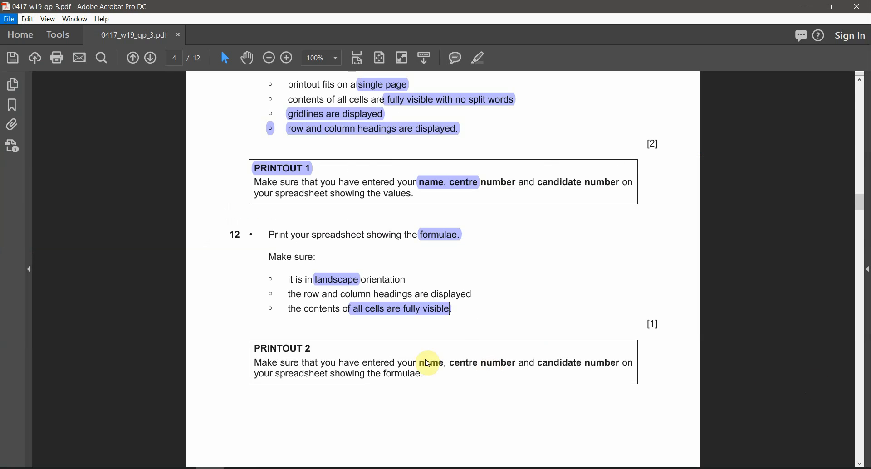
left_click_drag(324, 299, 454, 296)
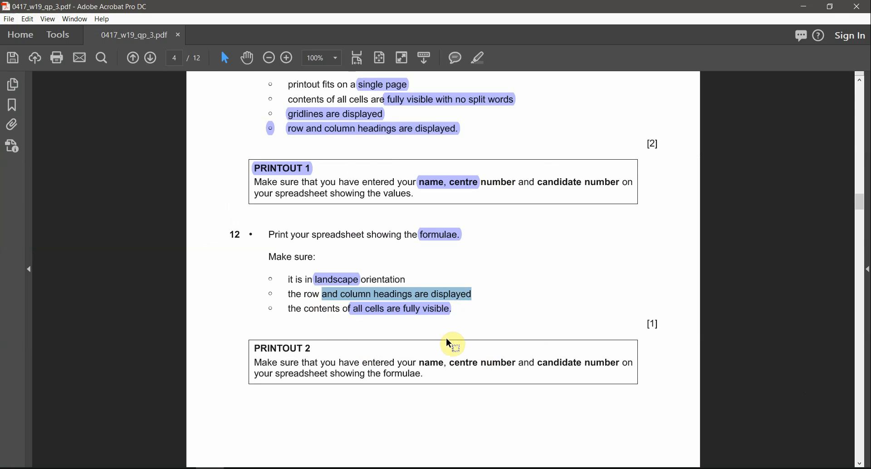
key("alt+Tab")
Untick Gridlines while keeping row and column headings, confirm, and return to the worksheet
left_click(267, 132)
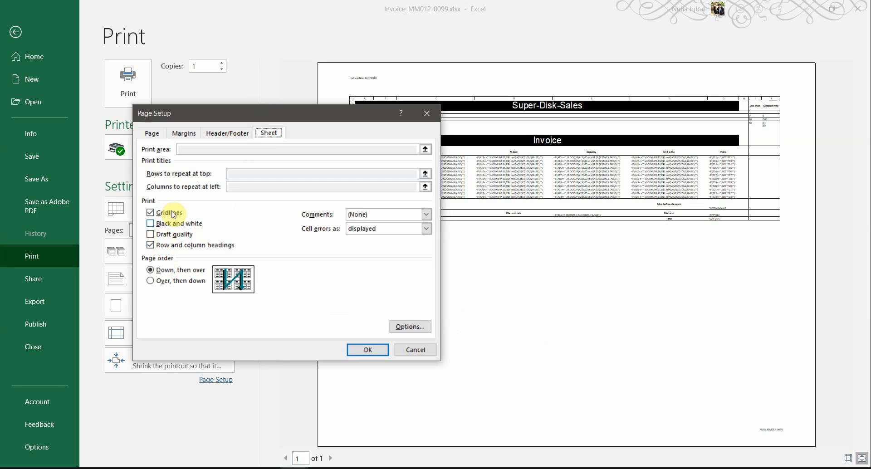
left_click(171, 213)
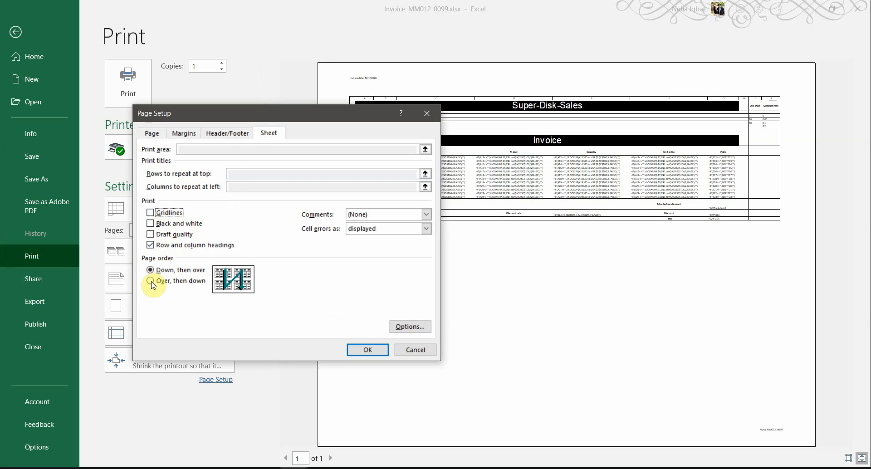
key("alt+Tab")
key("alt+Tab")
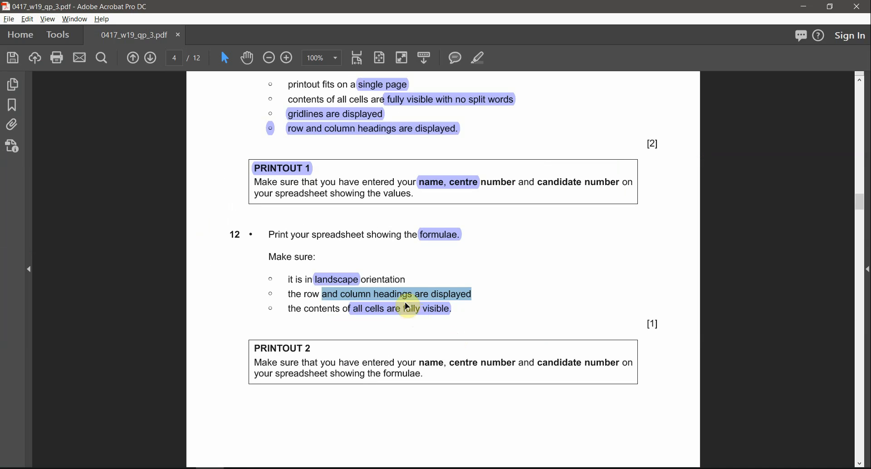
left_click(313, 310)
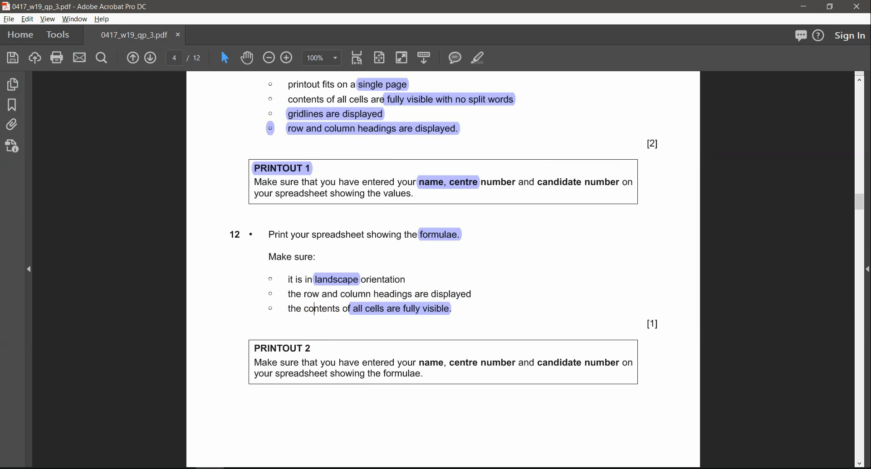
key("alt+Tab")
left_click_drag(352, 121, 352, 173)
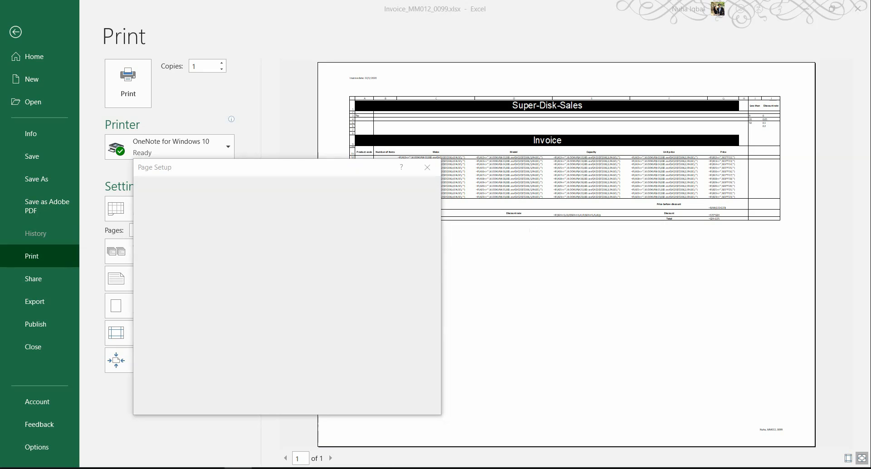
left_click_drag(327, 167, 339, 130)
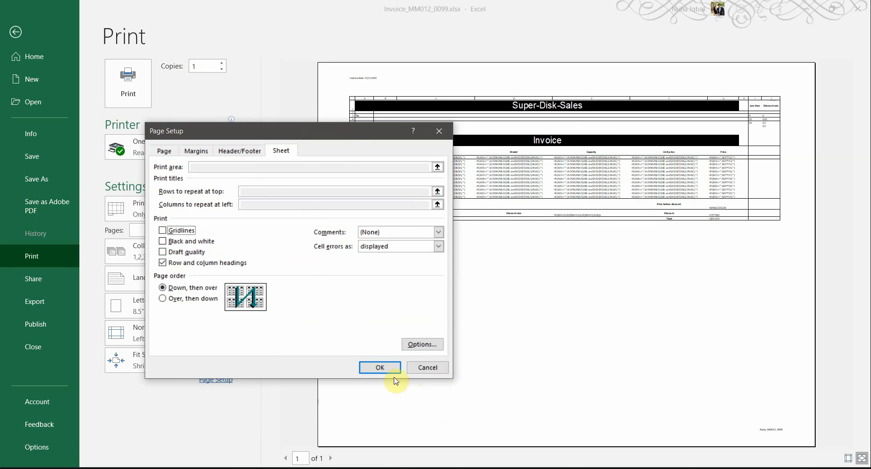
left_click(372, 368)
left_click(16, 27)
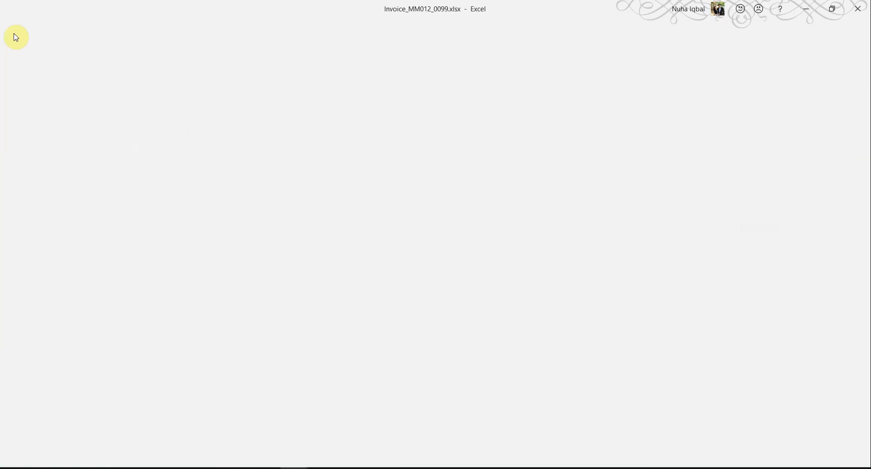
Select the whole worksheet and remove all cell borders with No Border
left_click(6, 117)
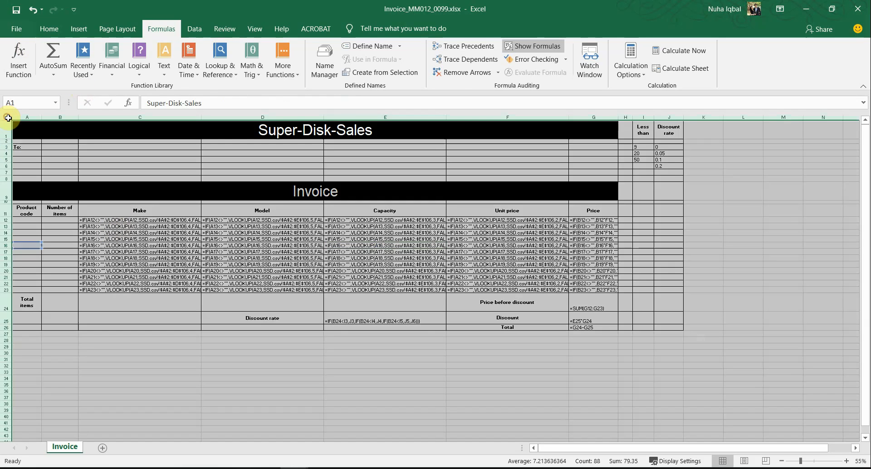
left_click(40, 27)
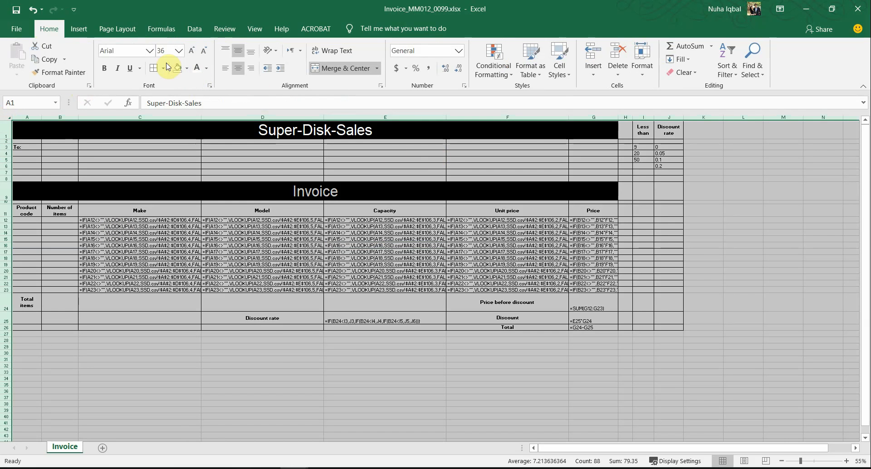
left_click(164, 68)
left_click(158, 153)
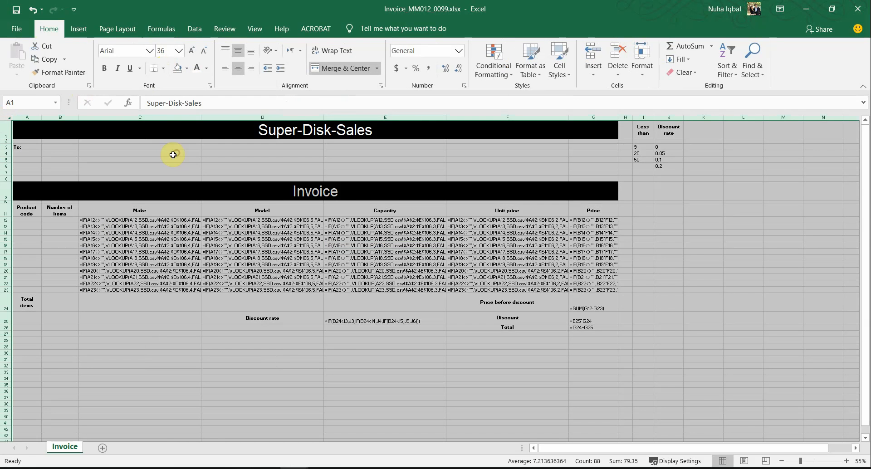
left_click(230, 271)
Open the print preview and check it against the paper's row and column headings requirement
left_click(16, 28)
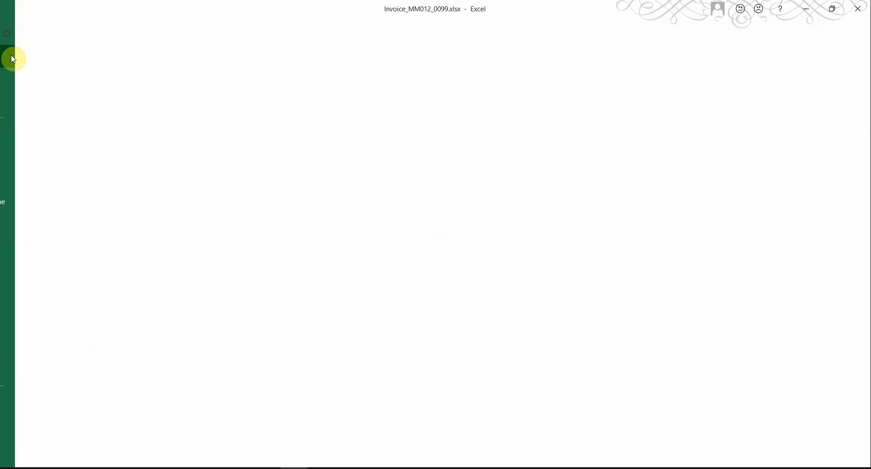
left_click(35, 253)
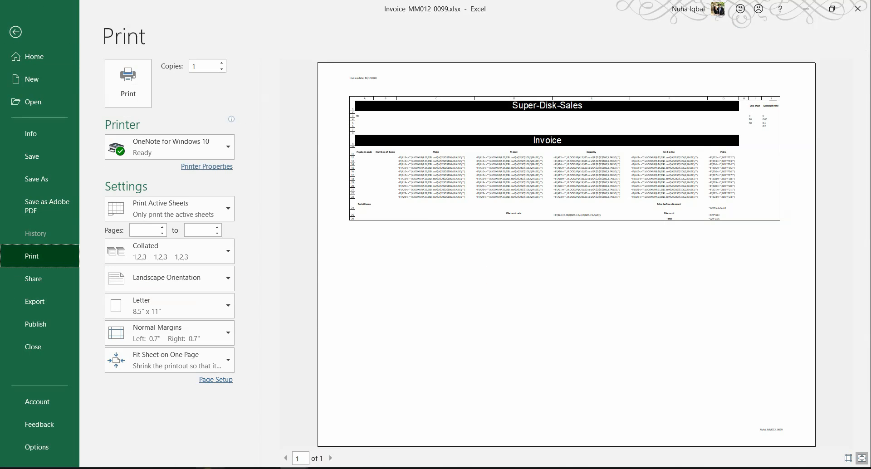
key("alt+Tab")
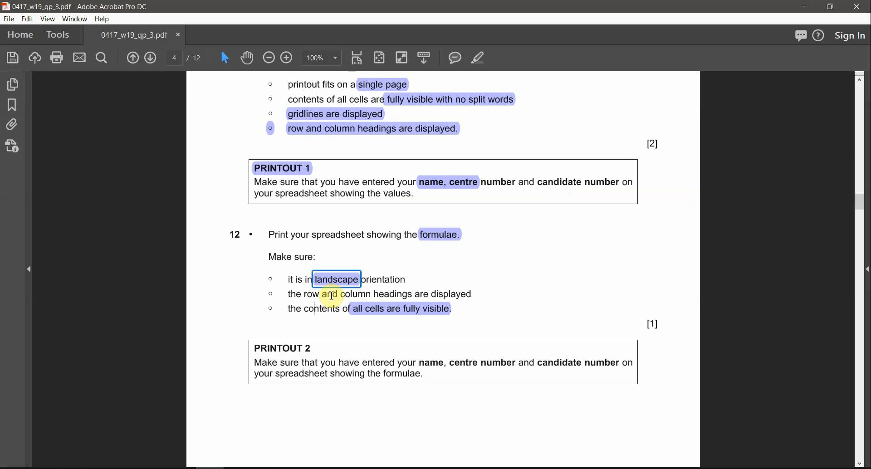
left_click_drag(332, 296, 427, 294)
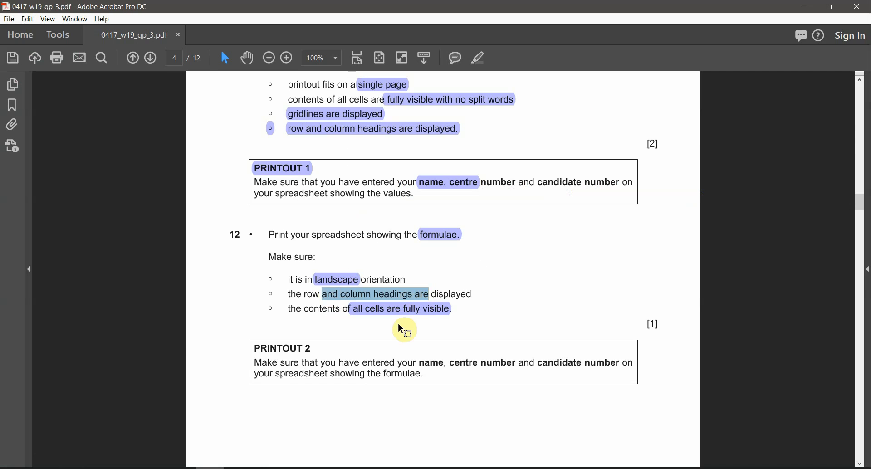
key("alt+Tab")
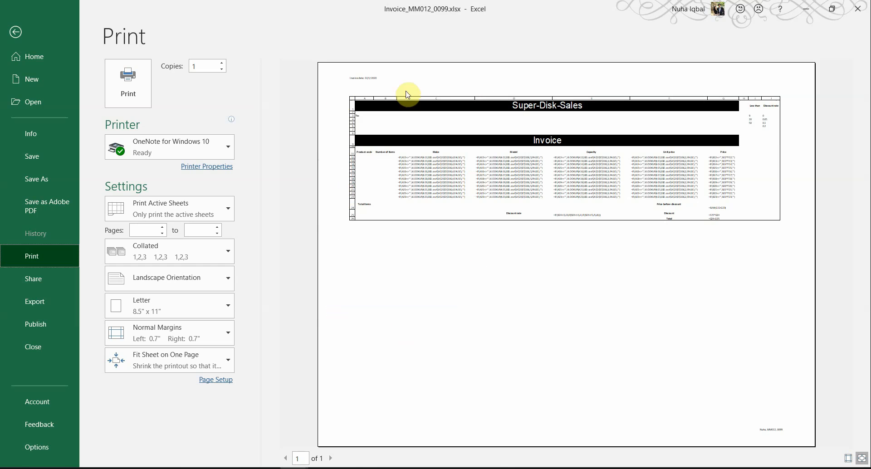
Compare the preview with the paper's requirement to show the contents of all cells
key("alt+Tab")
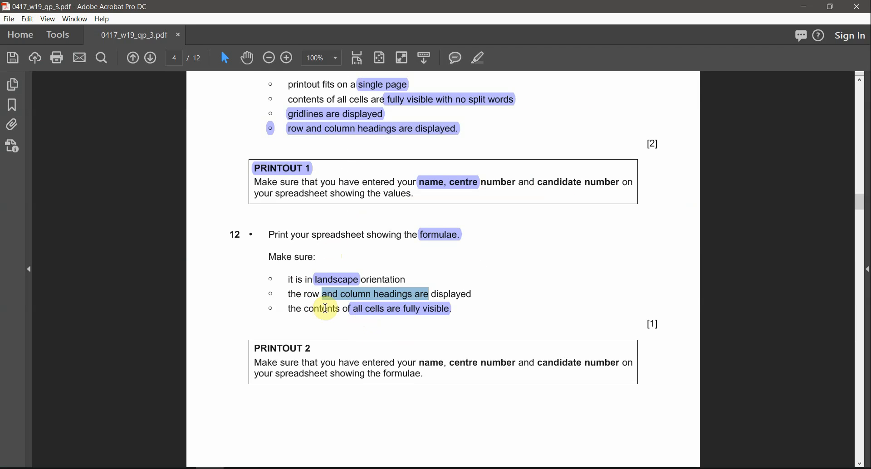
left_click_drag(328, 309, 385, 308)
key("alt+Tab")
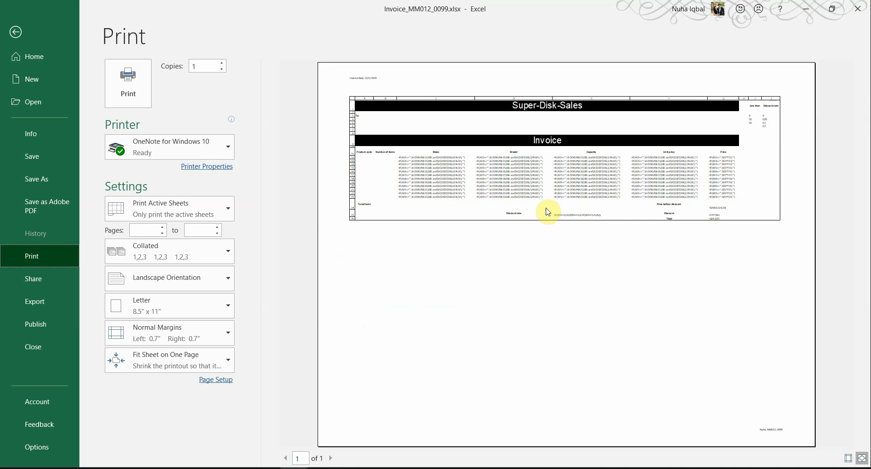
key("alt+Tab")
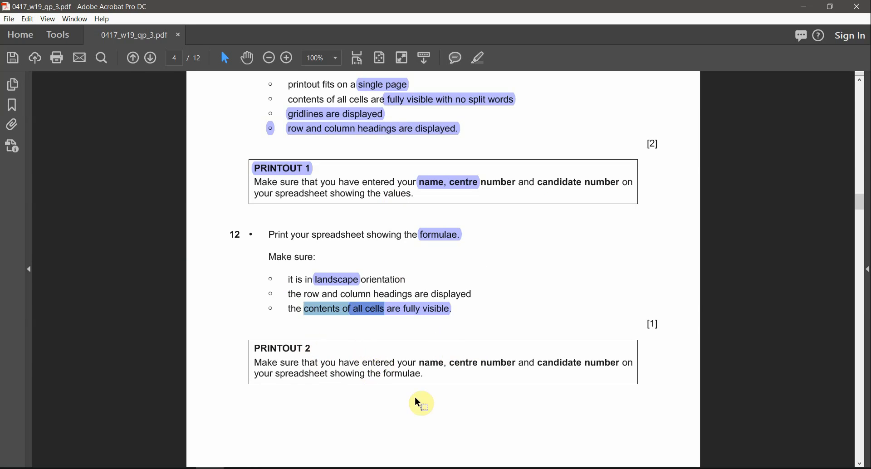
key("alt+Tab")
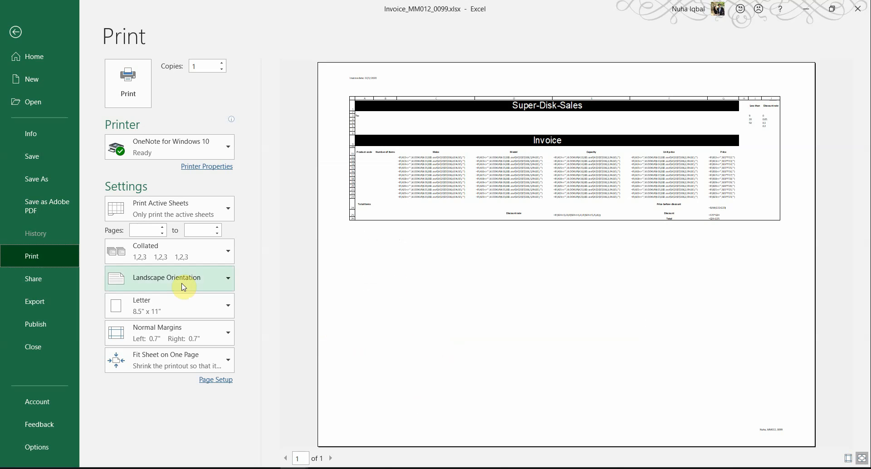
Change the printout scaling to a fixed percentage, then switch it to fit-to-page scaling
left_click(201, 382)
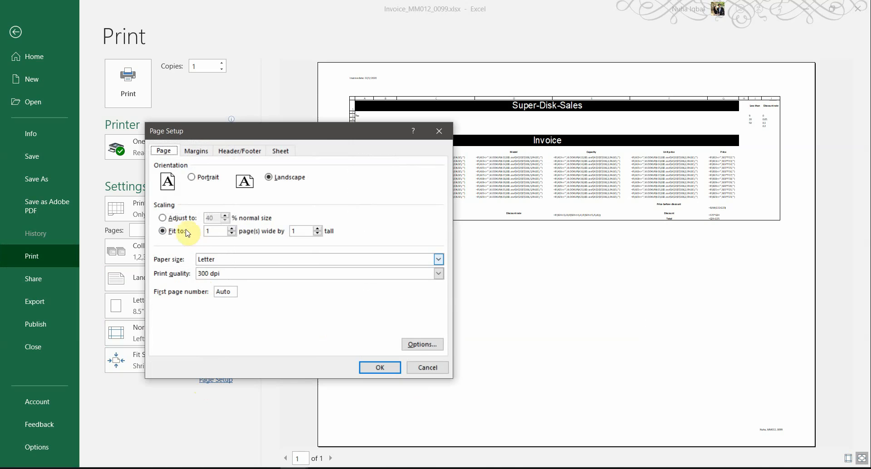
left_click(183, 220)
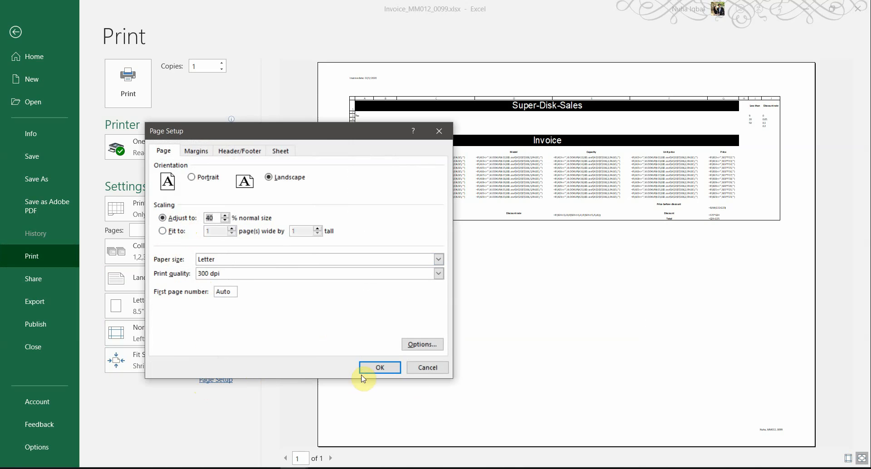
left_click(380, 366)
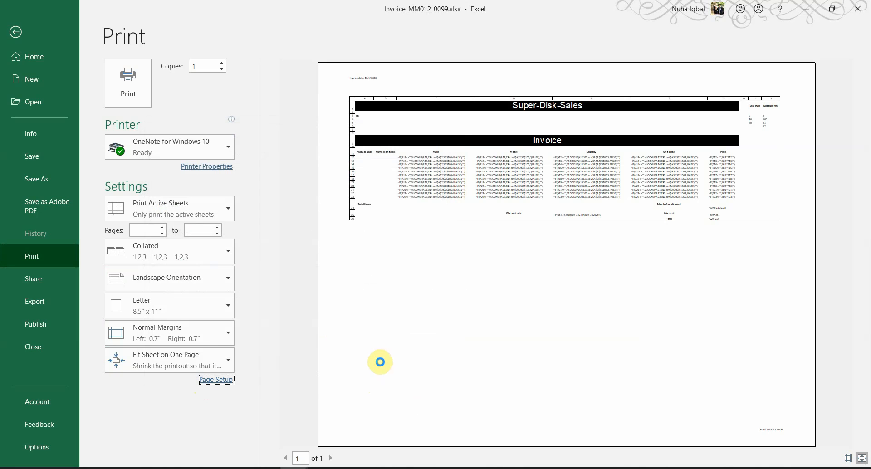
left_click(218, 380)
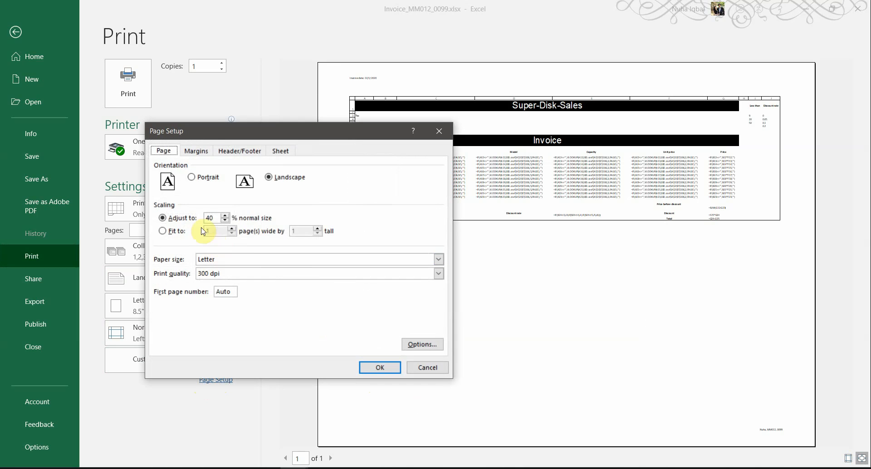
left_click(181, 232)
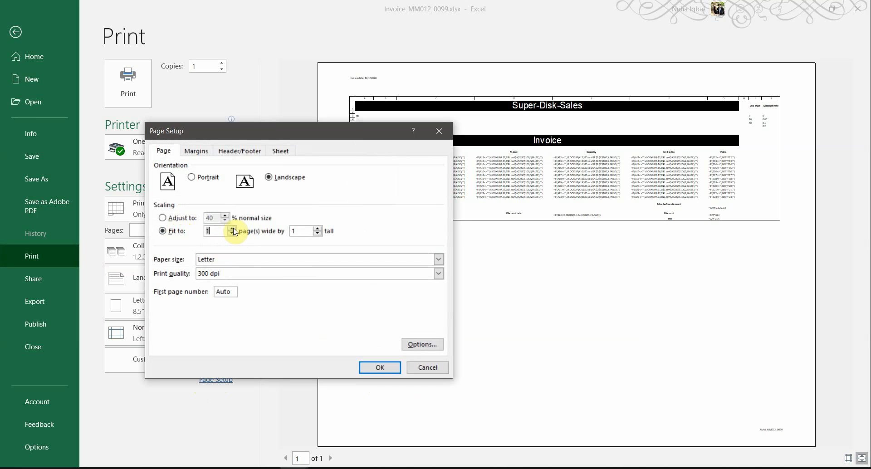
left_click(380, 370)
left_click(378, 367)
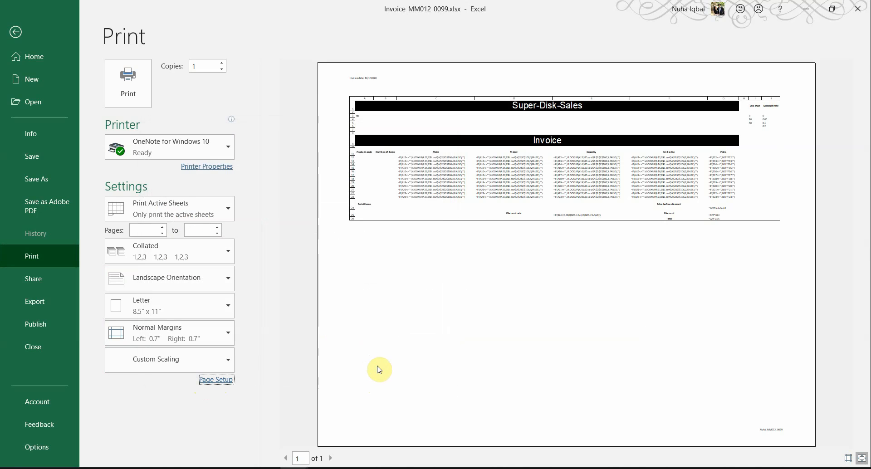
Scroll the print preview between page 1 and page 2 of 2
scroll(470, 368, "down", 2)
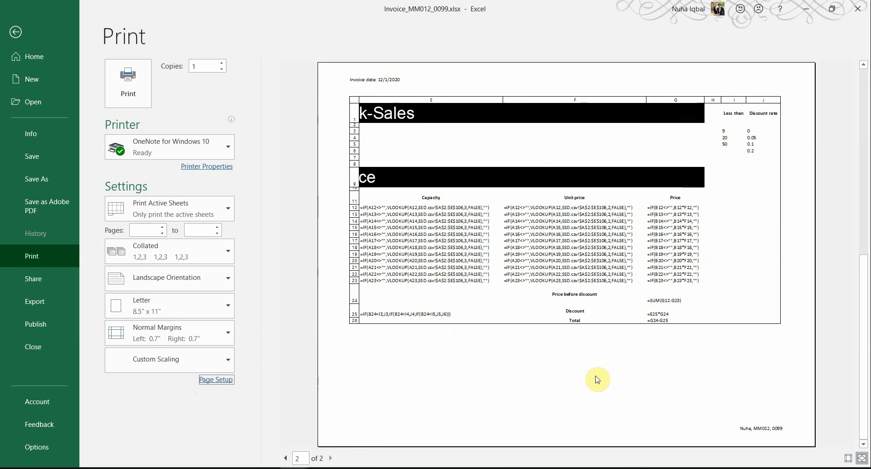
scroll(596, 377, "up", 2)
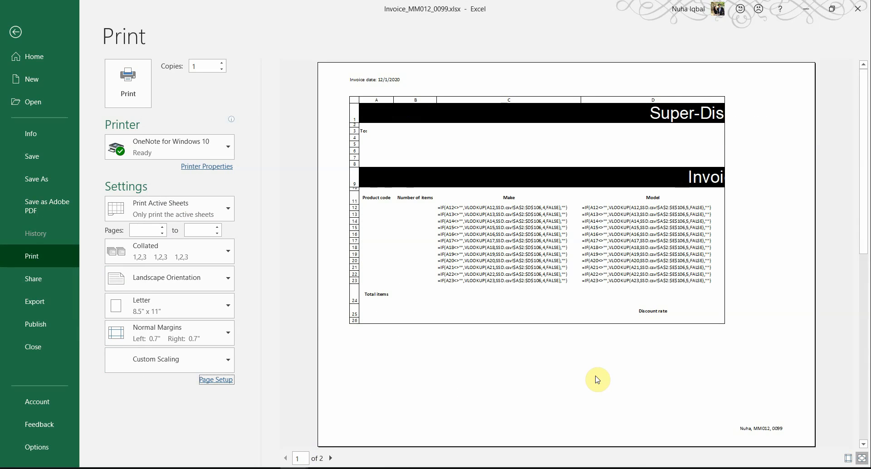
scroll(596, 380, "down", 2)
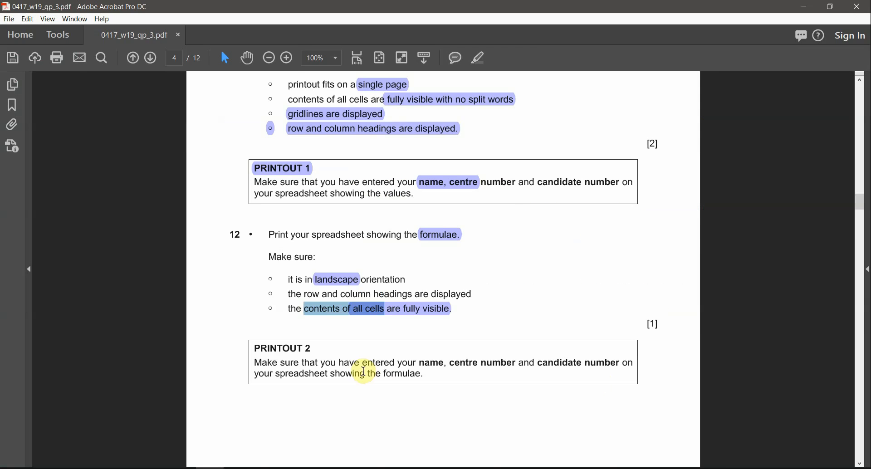
Highlight the PRINTOUT 2 heading, 'Make sure that you' and 'formulae.' in the question paper
left_click_drag(258, 347, 332, 352)
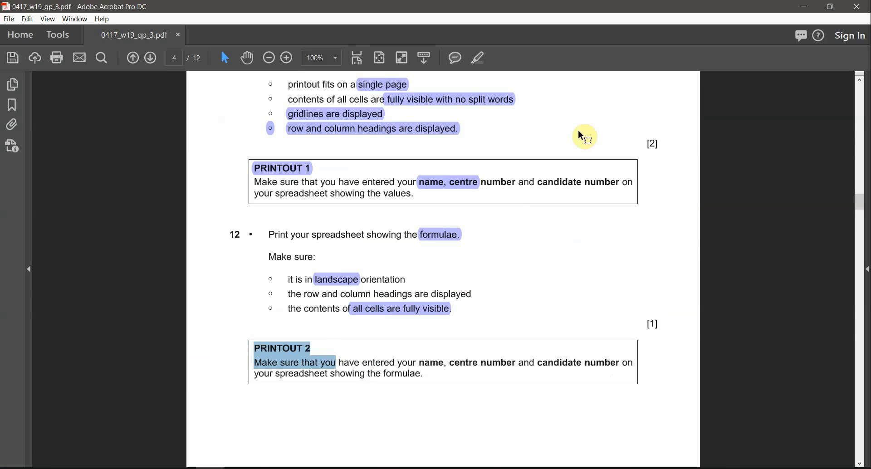
left_click(474, 60)
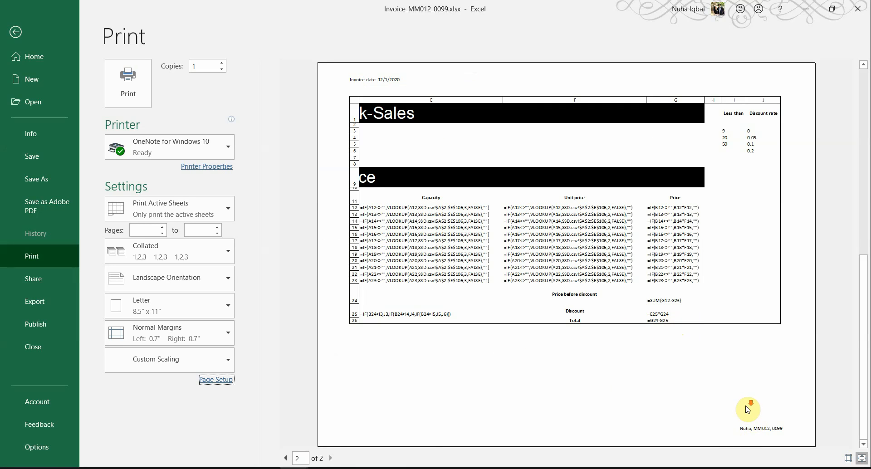
left_click(286, 458)
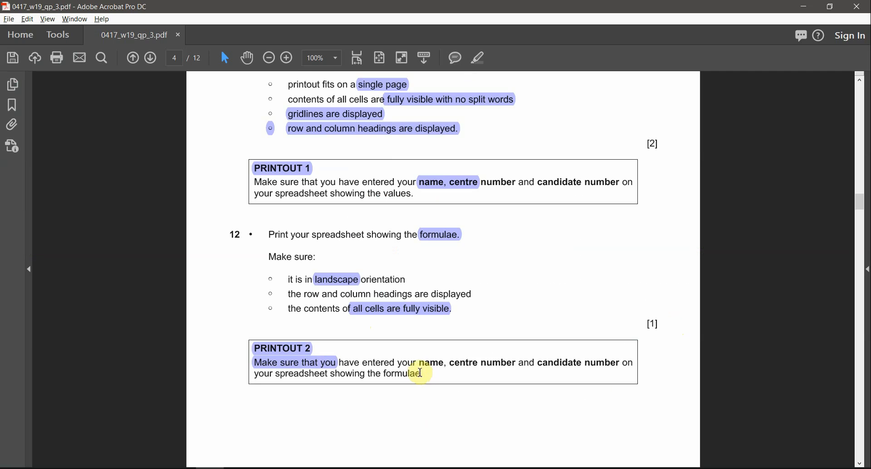
scroll(419, 371, "down", 1)
key("alt")
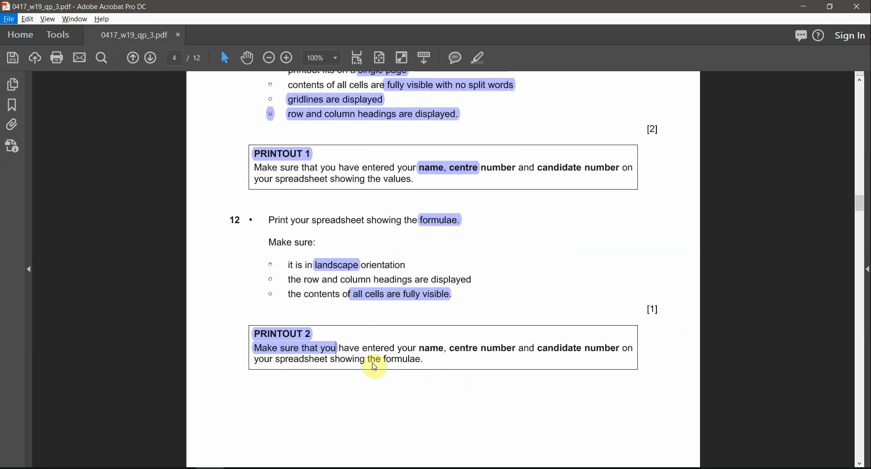
left_click_drag(384, 361, 423, 359)
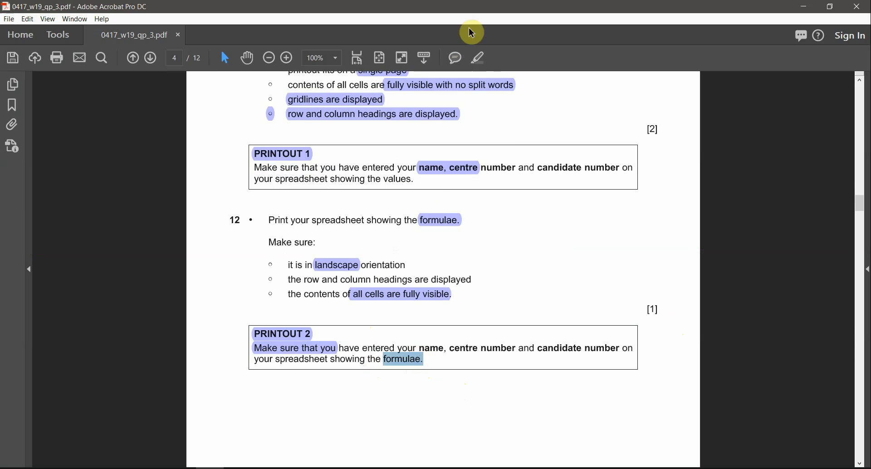
scroll(482, 271, "down", 10)
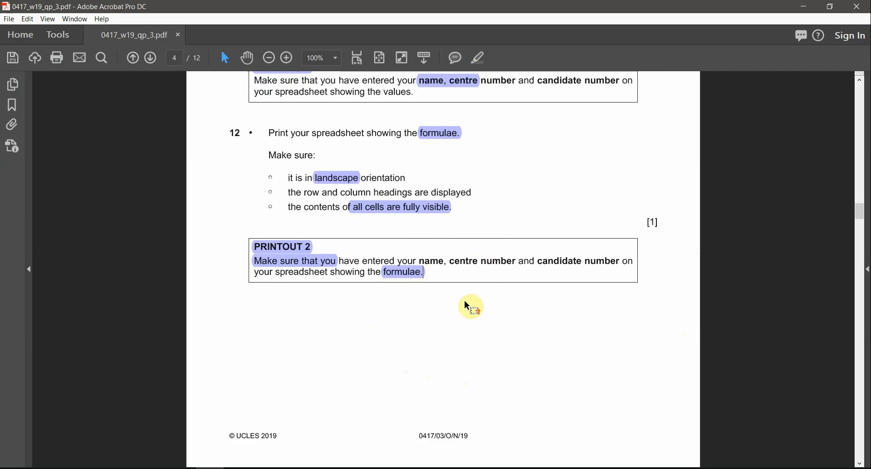
scroll(464, 308, "down", 1)
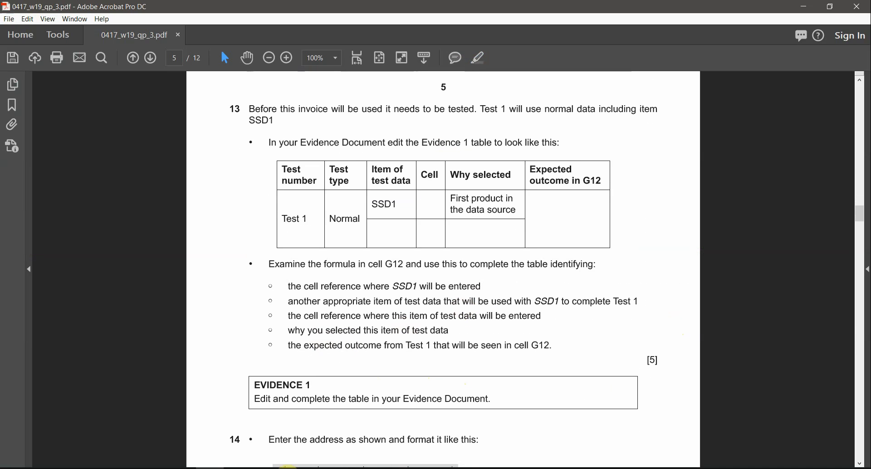
Close Excel's print preview and return to the question paper
mouse_move(297, 383)
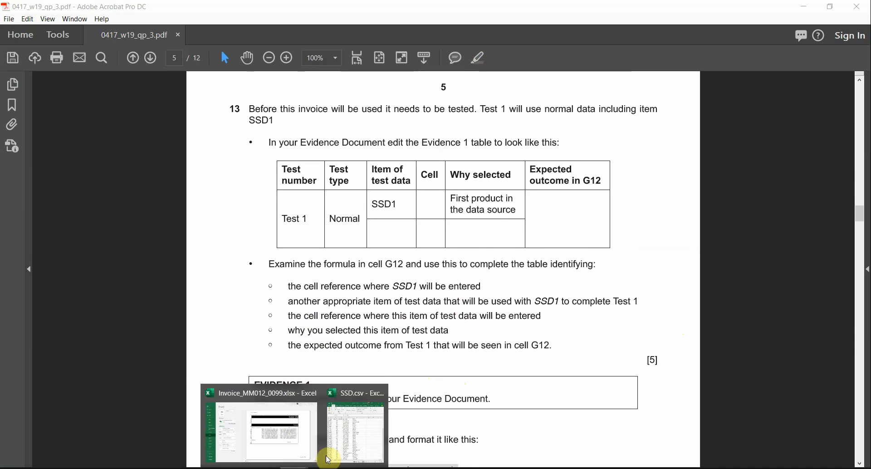
left_click(317, 430)
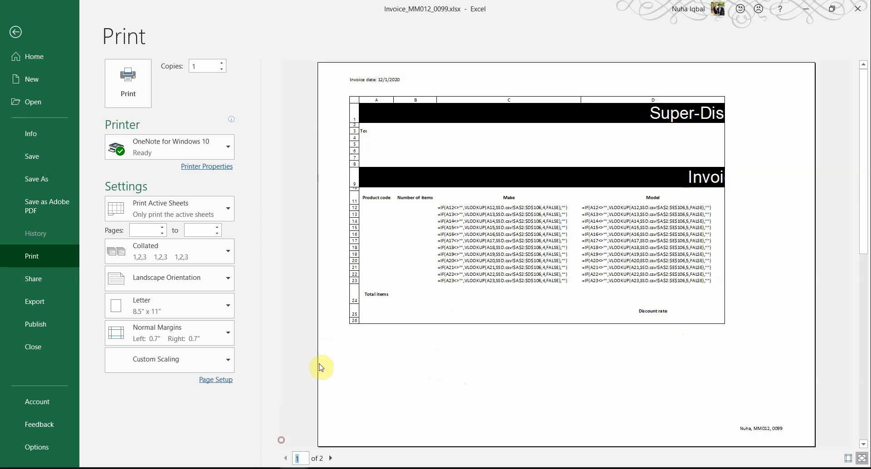
left_click(16, 32)
key("alt+Tab")
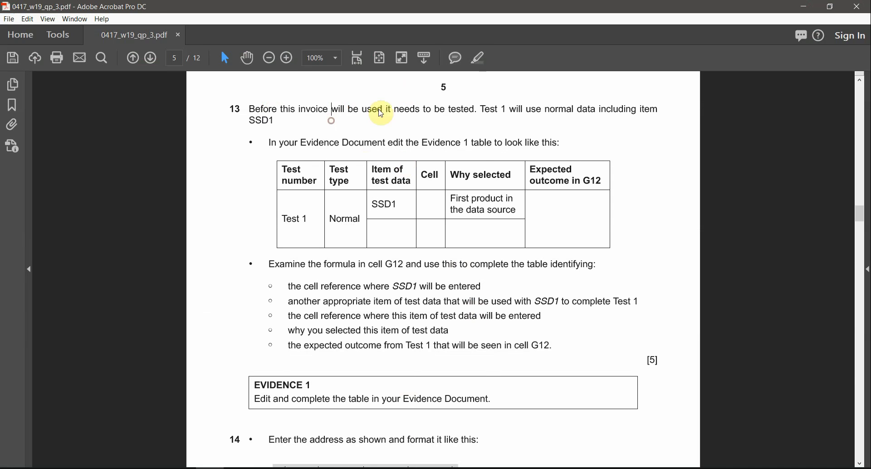
Mark Test, SSD1, Evidence 1 table, the Test 1 row and G12 in question 13
scroll(474, 166, "up", 1, "ctrl")
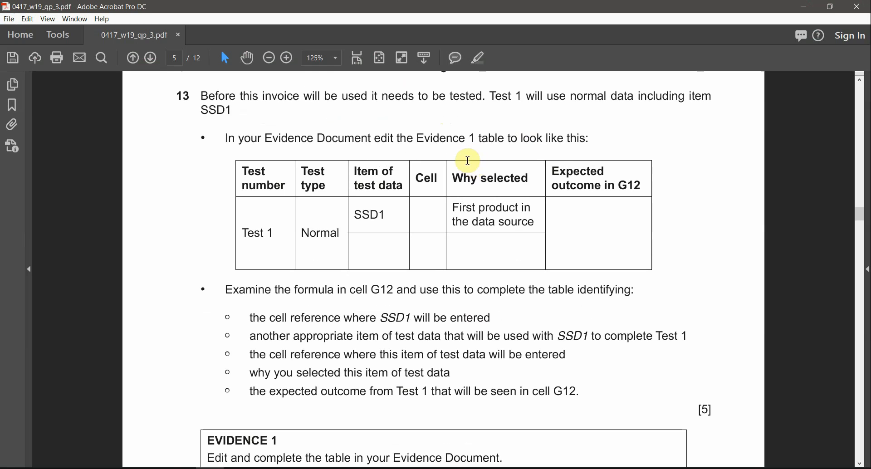
double_click(499, 97)
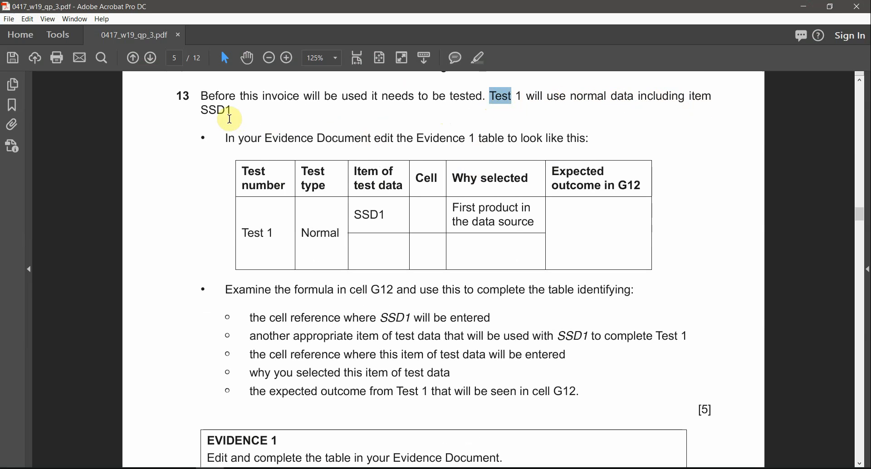
double_click(219, 119)
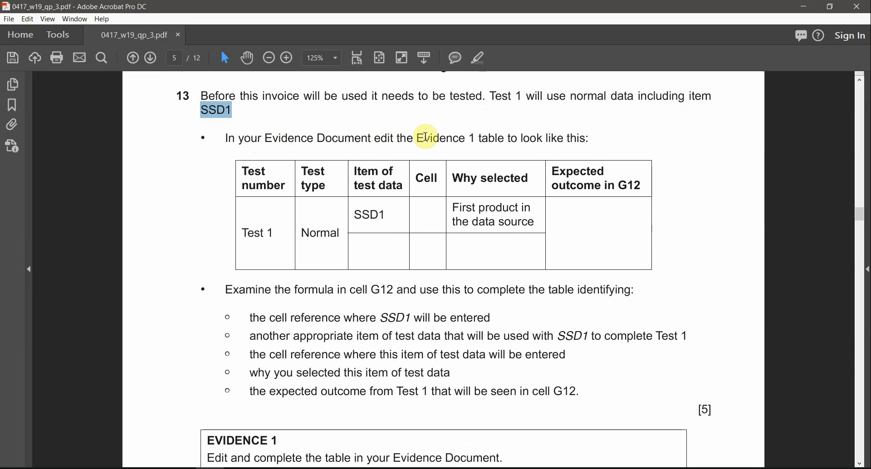
left_click_drag(413, 139, 502, 140)
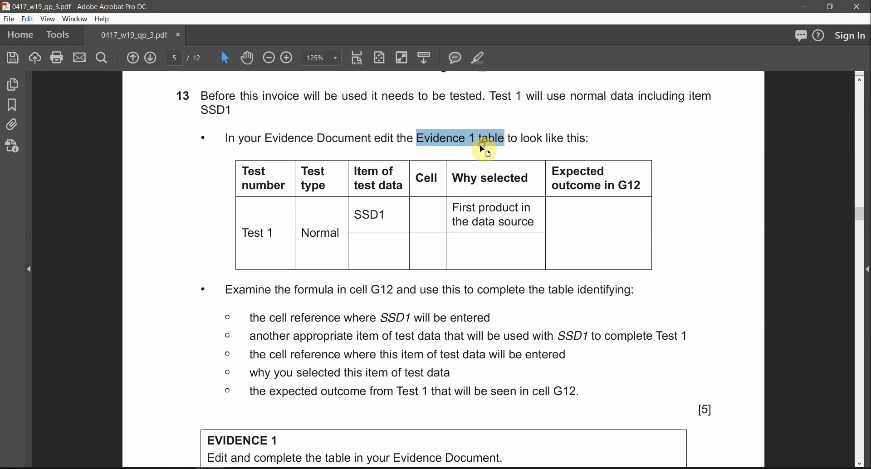
left_click_drag(243, 233, 520, 370)
left_click(519, 371)
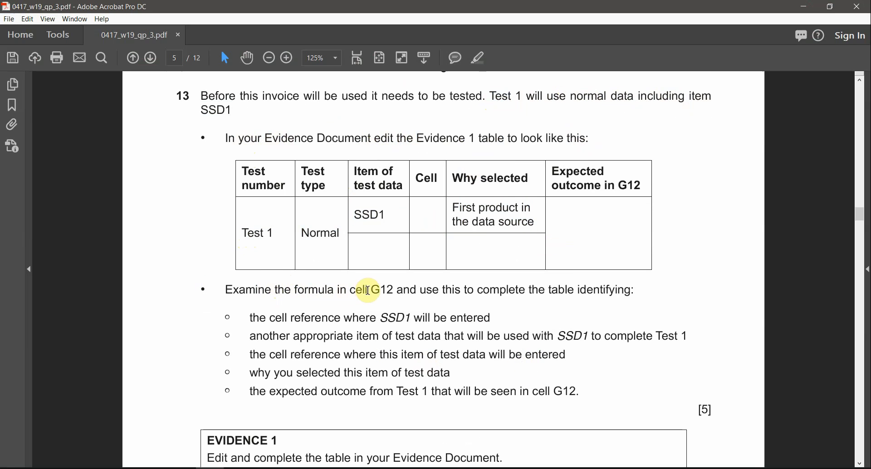
left_click_drag(369, 290, 398, 291)
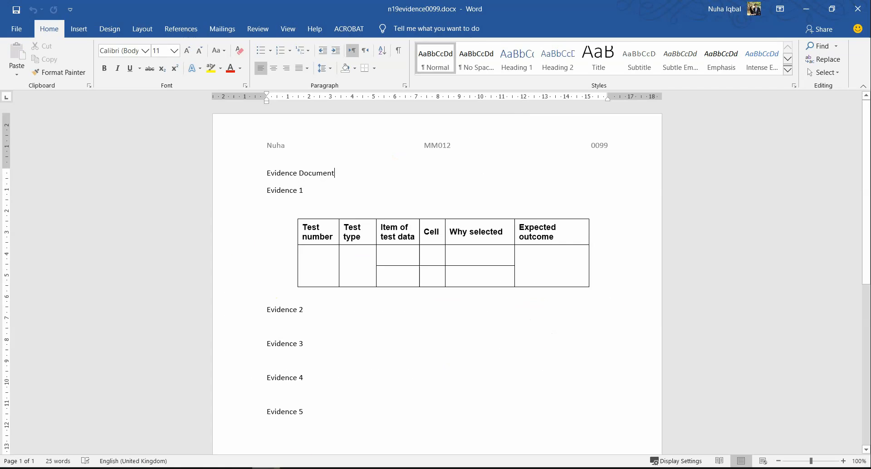
key("alt+Tab")
Snap Word left and the question paper right, then enter Test 1, Normal and SSD1 in the table
left_click_drag(347, 4, 2, 298)
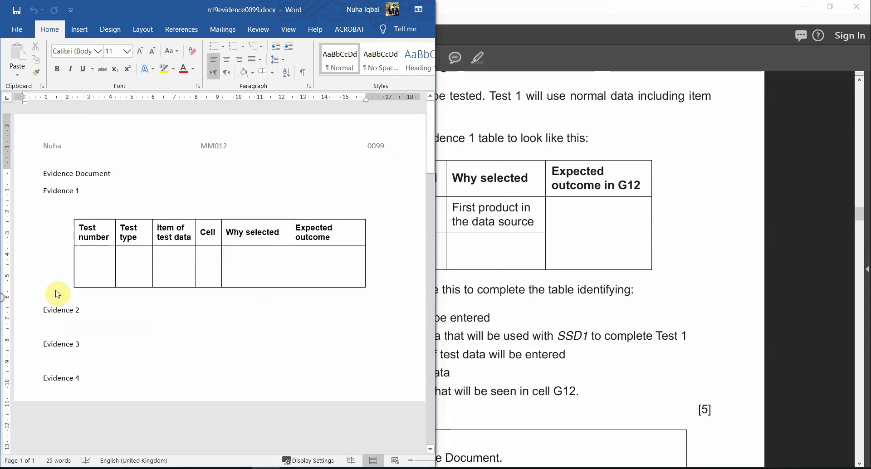
left_click(570, 193)
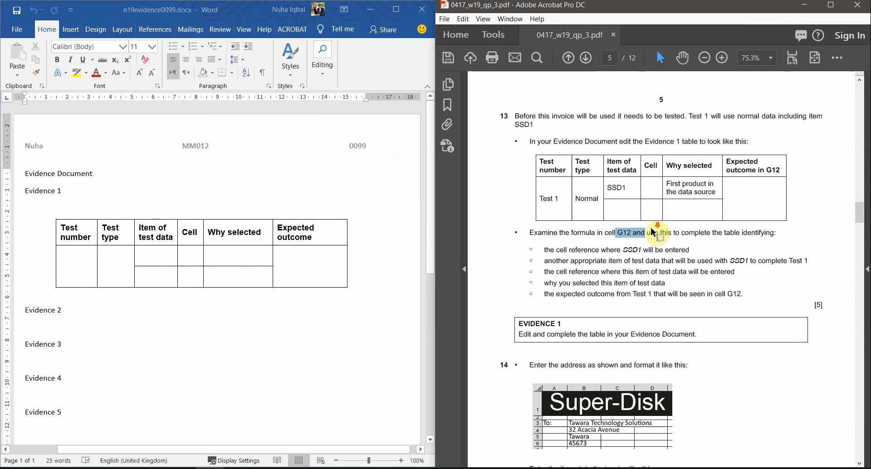
left_click(64, 265)
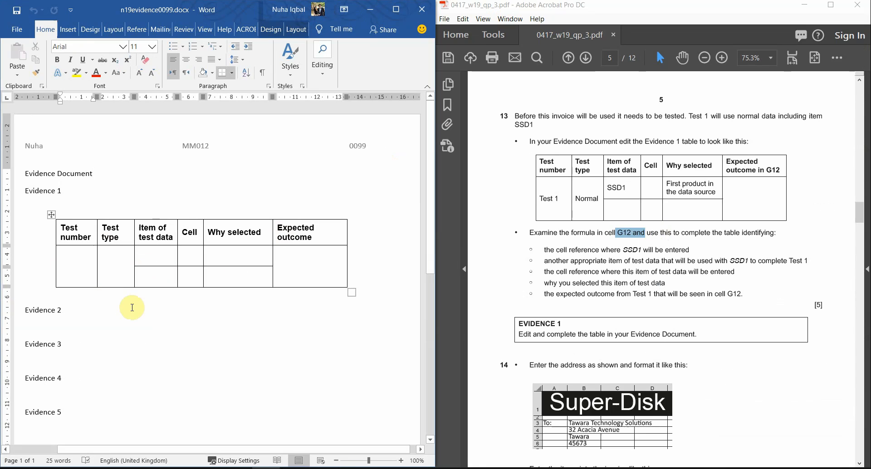
type("Test 1")
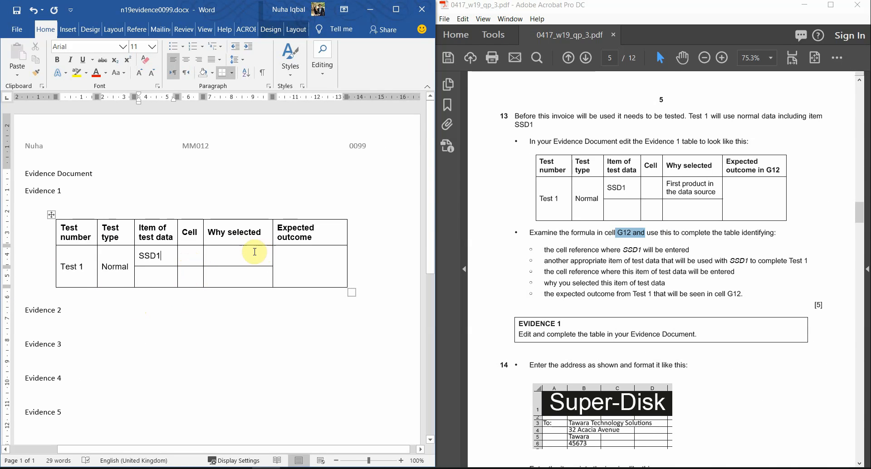
left_click(238, 252)
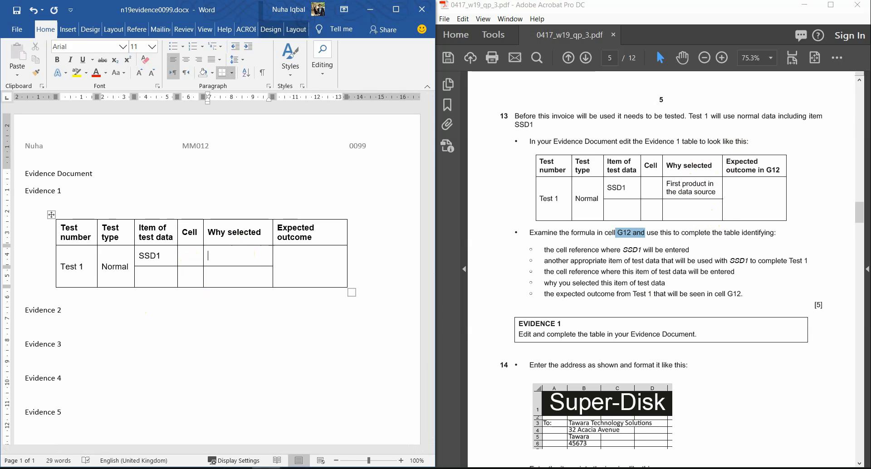
mouse_move(294, 466)
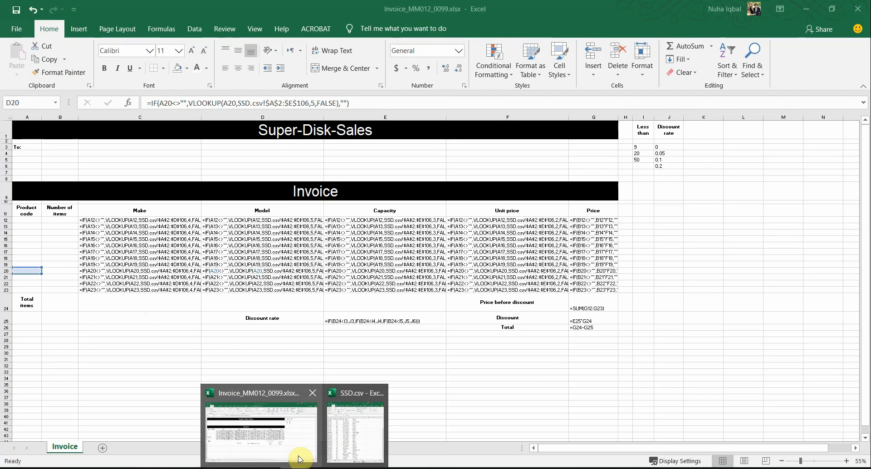
Bring up SSD.csv beside the invoice and check the first product code SSD1
left_click(298, 458)
mouse_move(309, 466)
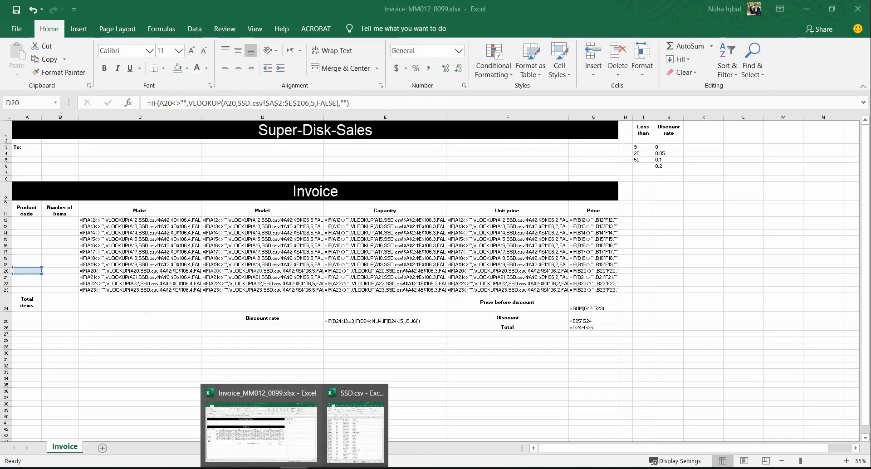
left_click(352, 436)
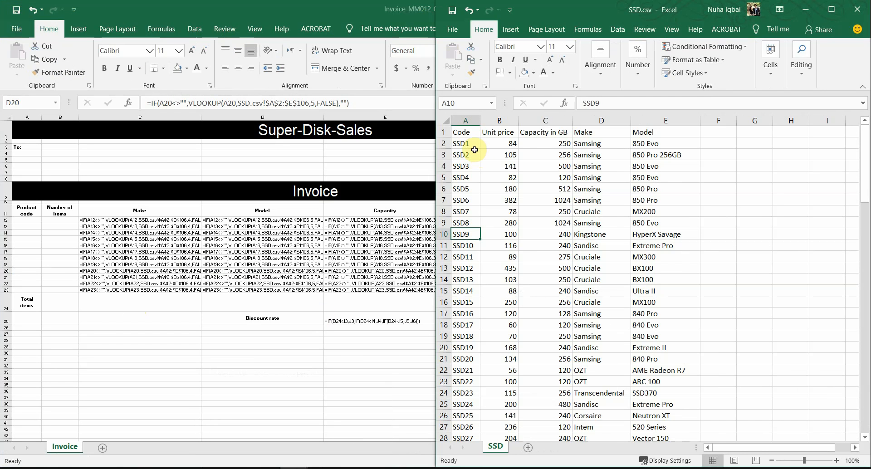
left_click(461, 142)
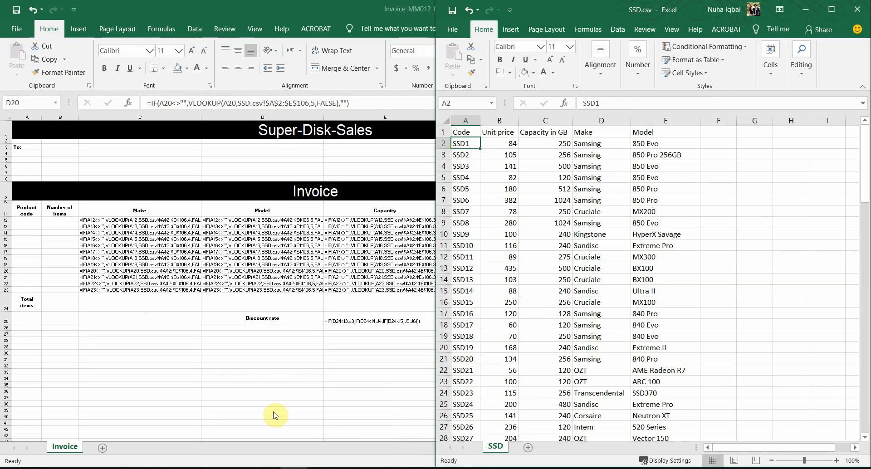
Maximize the question paper and scroll up to the Evidence 1 table
left_click(238, 468)
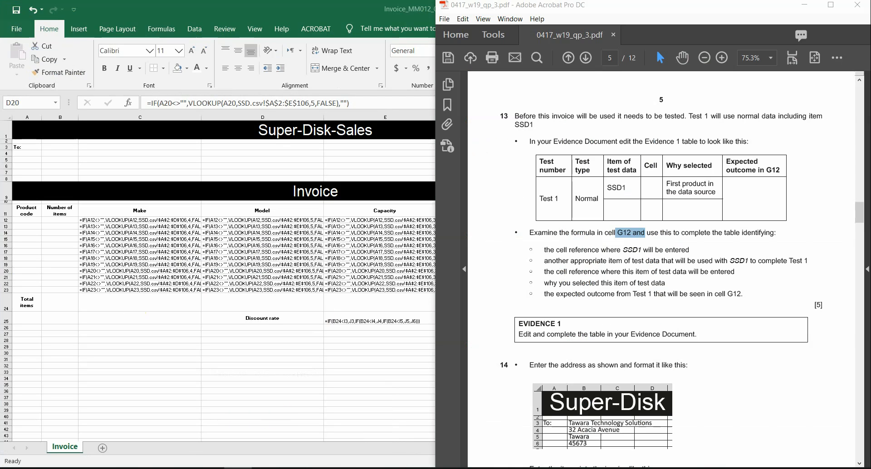
left_click(831, 5)
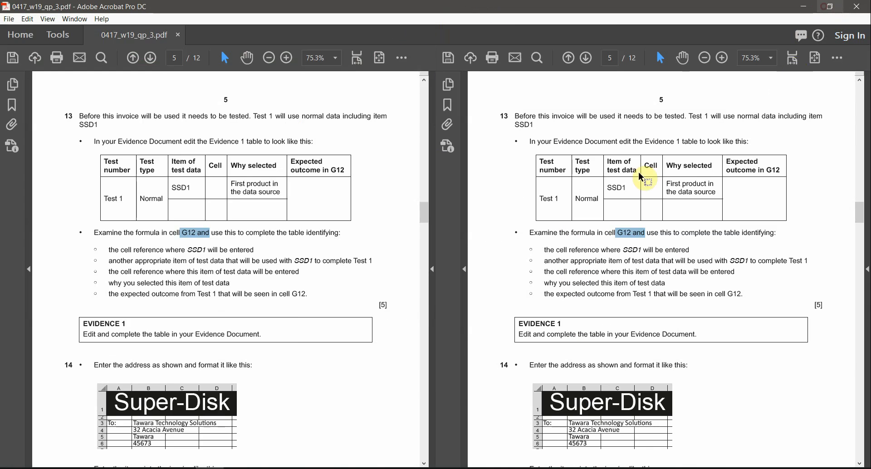
scroll(449, 299, "up", 3, "ctrl")
scroll(482, 281, "up", 5)
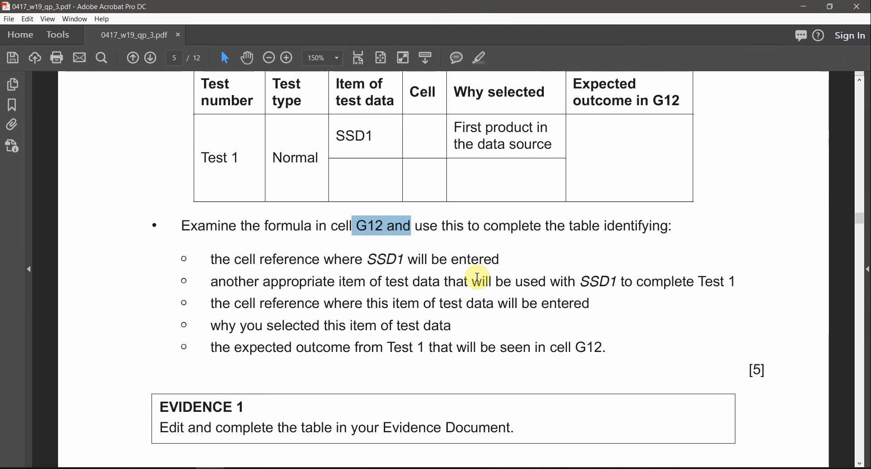
key("alt+Tab")
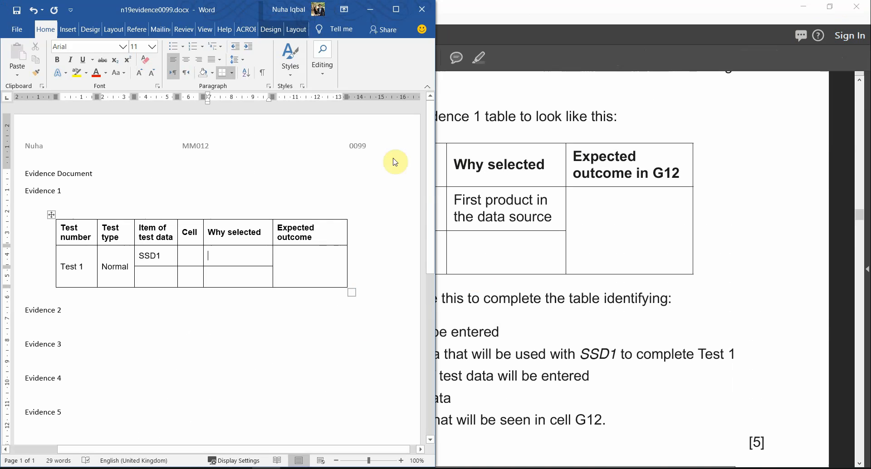
Paste 'First product in the data source' from the paper into Word's Why selected cell
left_click(394, 9)
scroll(446, 221, "up", 2, "ctrl")
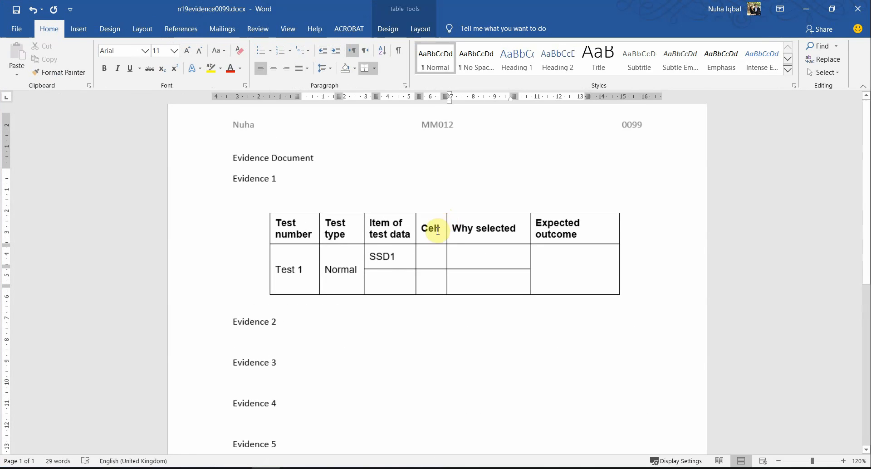
key("alt+Tab")
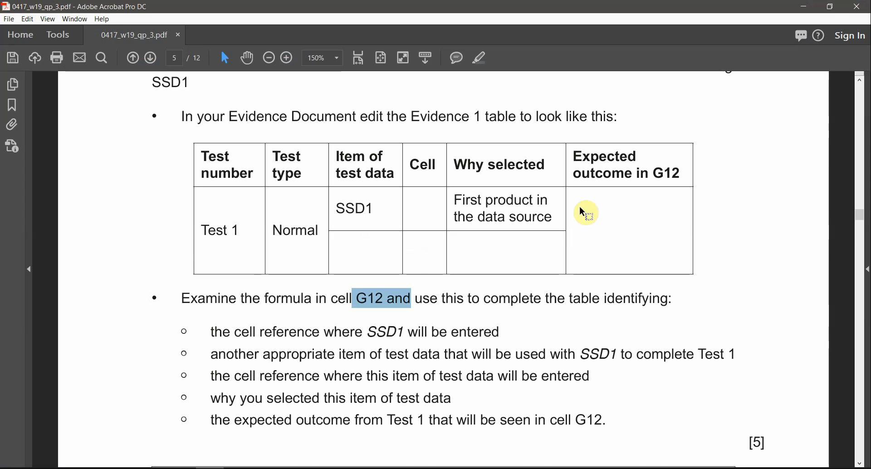
left_click_drag(552, 217, 461, 197)
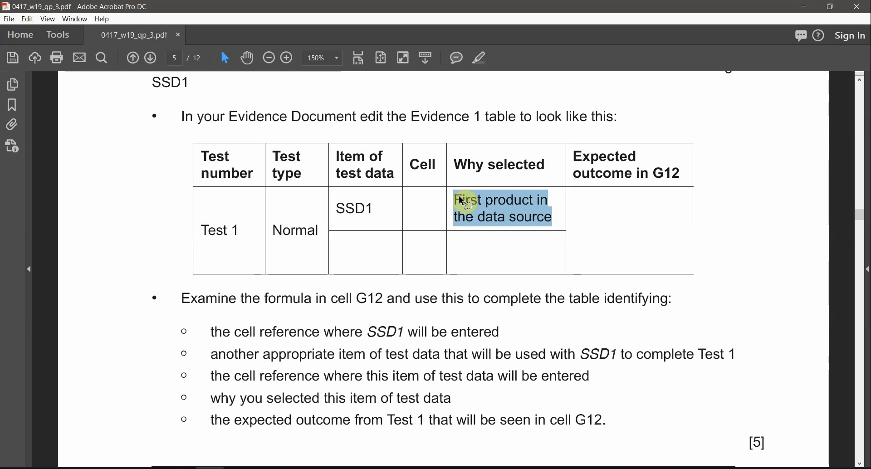
key("ctrl+c")
key("alt+Tab")
left_click(472, 251)
key("ctrl+v")
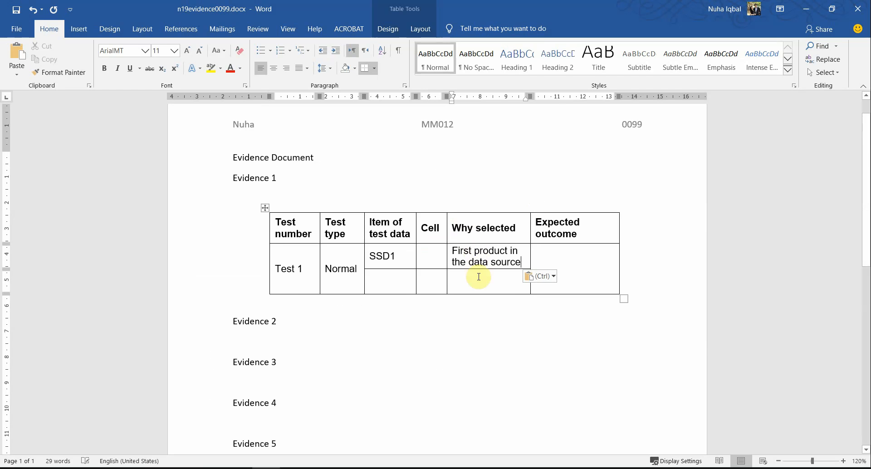
Check the pasted reason and select the formula instruction text in the paper
key("alt+Tab")
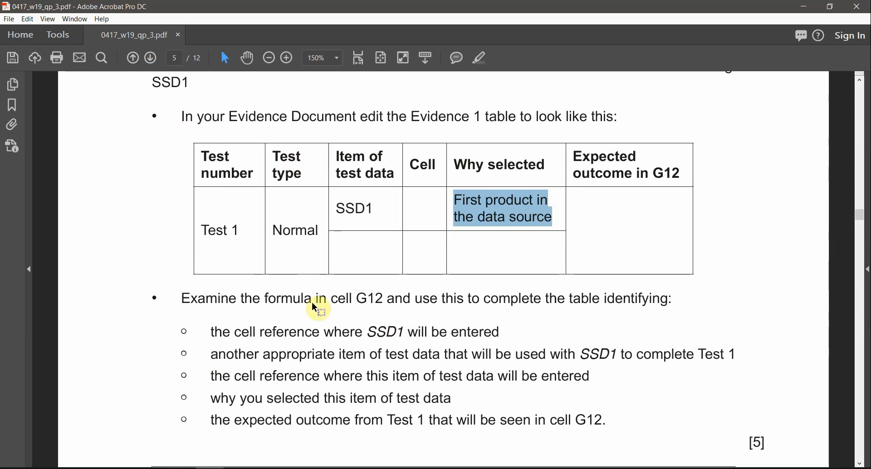
key("alt+Tab")
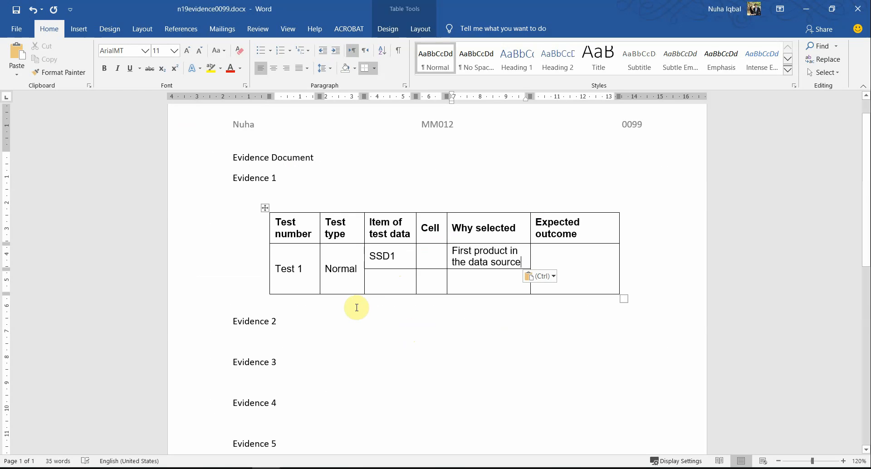
key("alt+Tab")
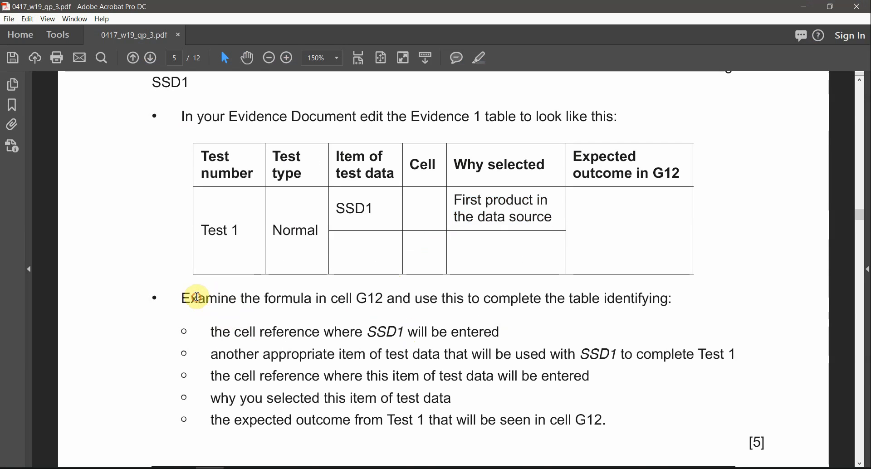
left_click_drag(198, 298, 389, 302)
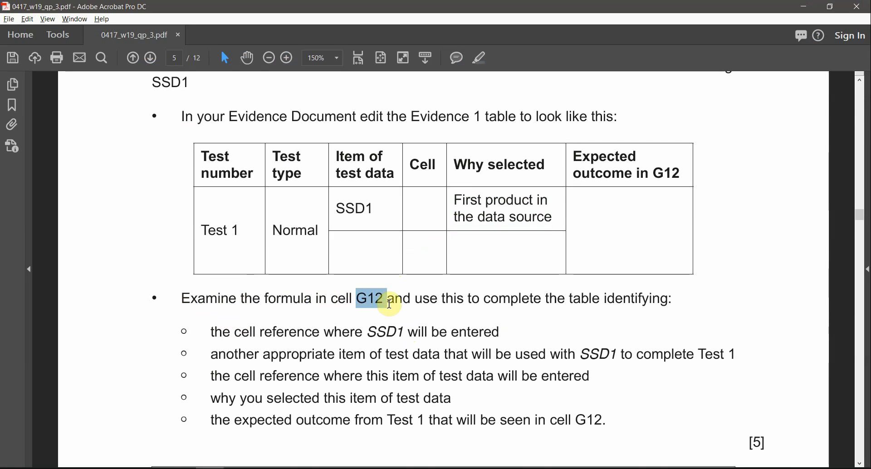
left_click(272, 449)
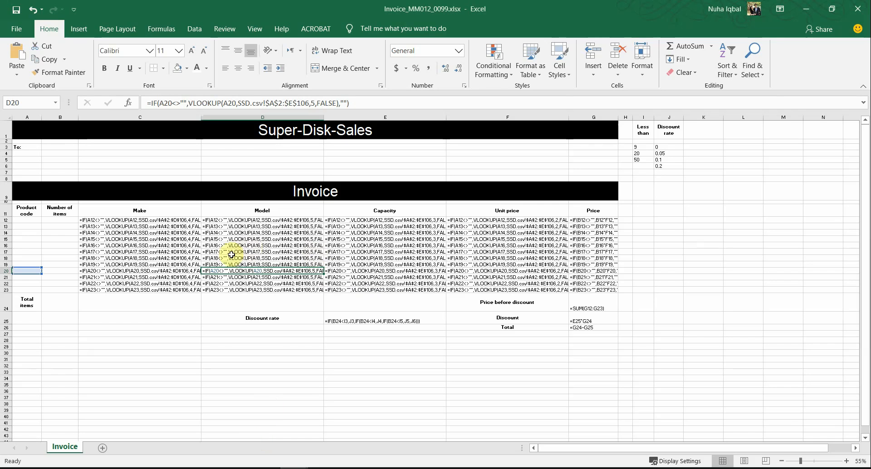
Turn off Show Formulas so the invoice displays calculated values
left_click(255, 28)
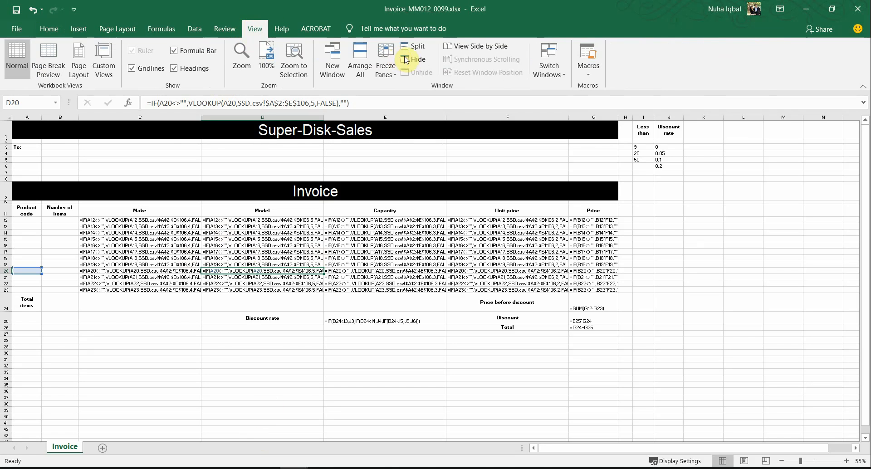
left_click(161, 28)
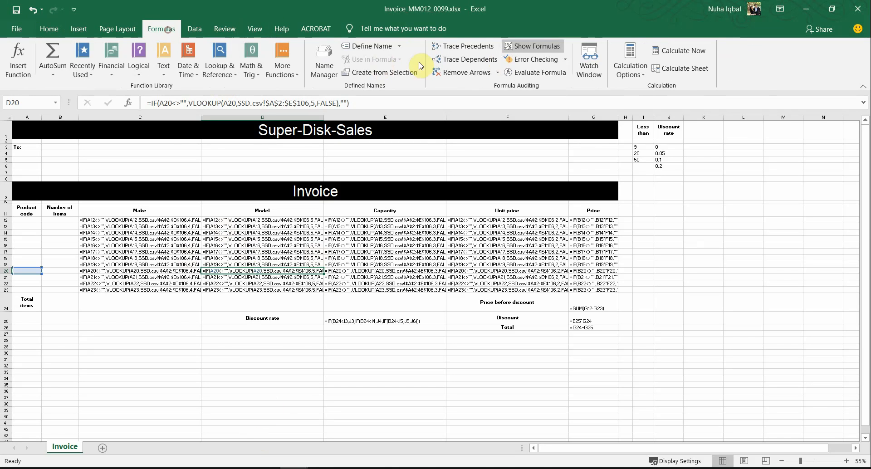
left_click(532, 46)
left_click(6, 120)
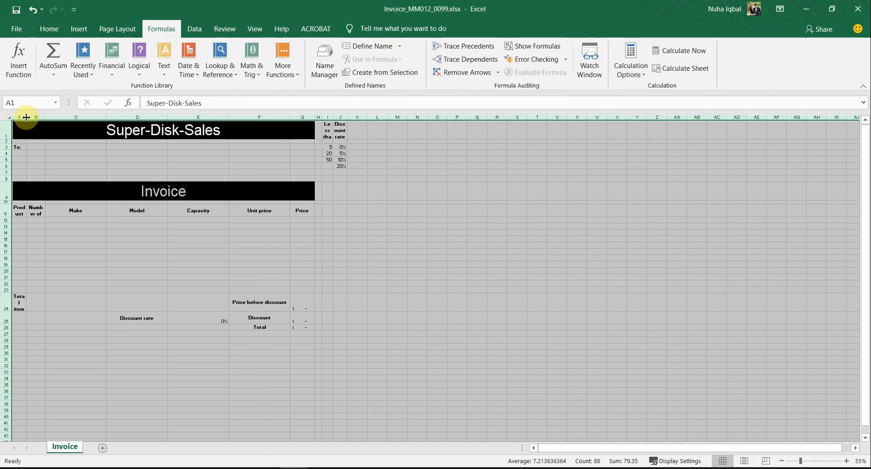
scroll(84, 290, "up", 4)
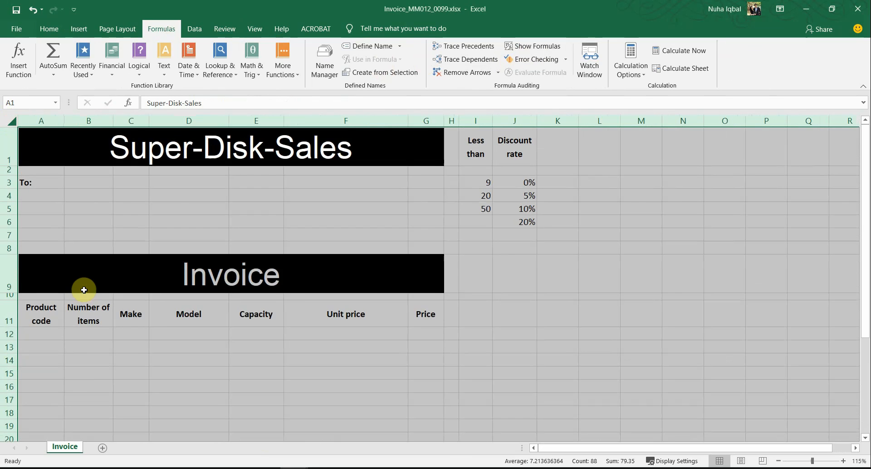
scroll(288, 218, "up", 4)
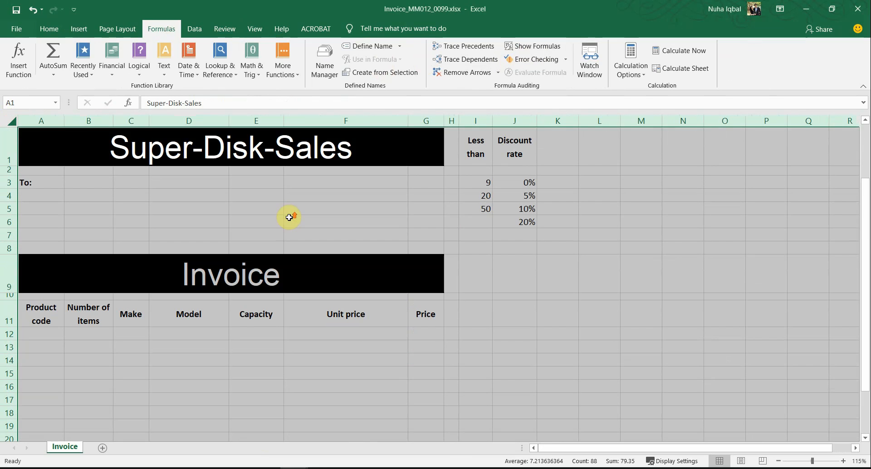
left_click(422, 199)
Inspect the unit price formula in F12 and the Price formula in G12
left_click(402, 333)
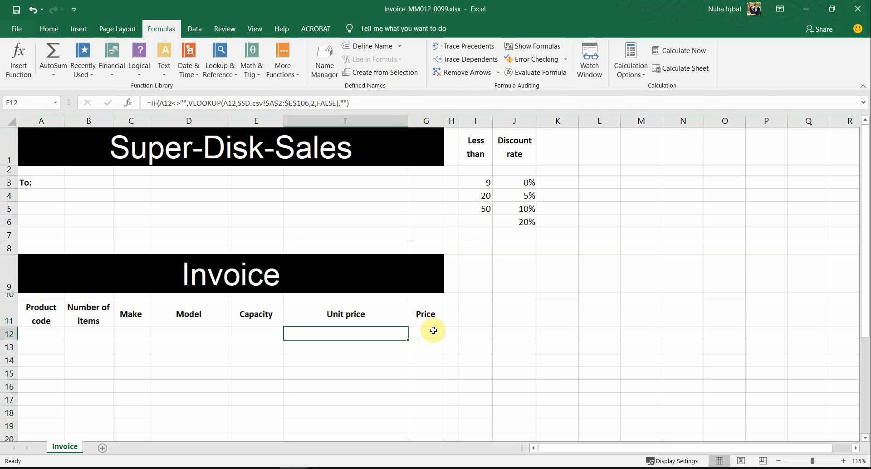
left_click(432, 331)
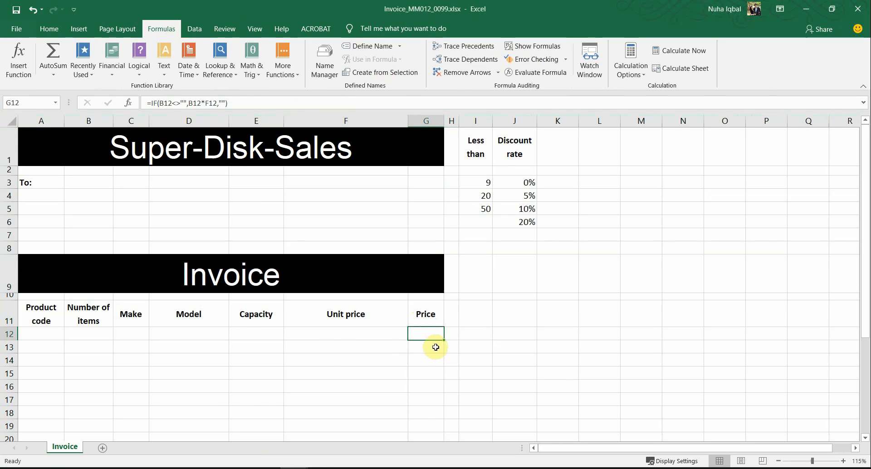
key("alt+Tab")
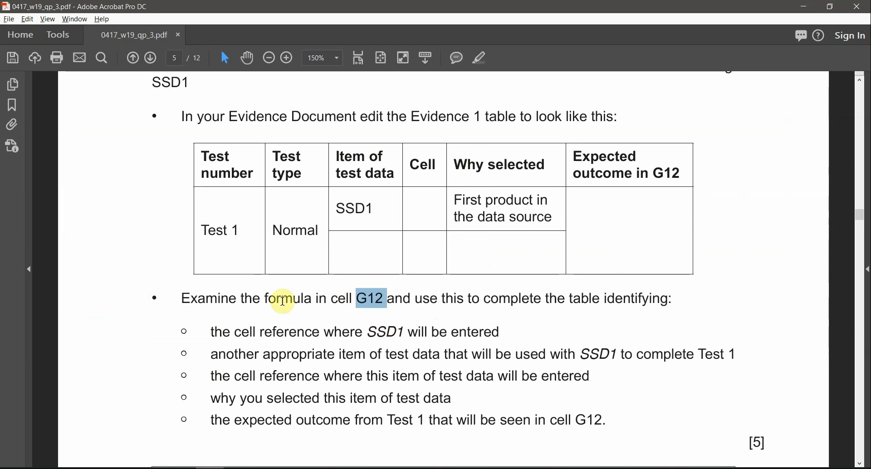
Select the list of required table entries and the SSD1 entries in the bullet and table
key("alt+Tab")
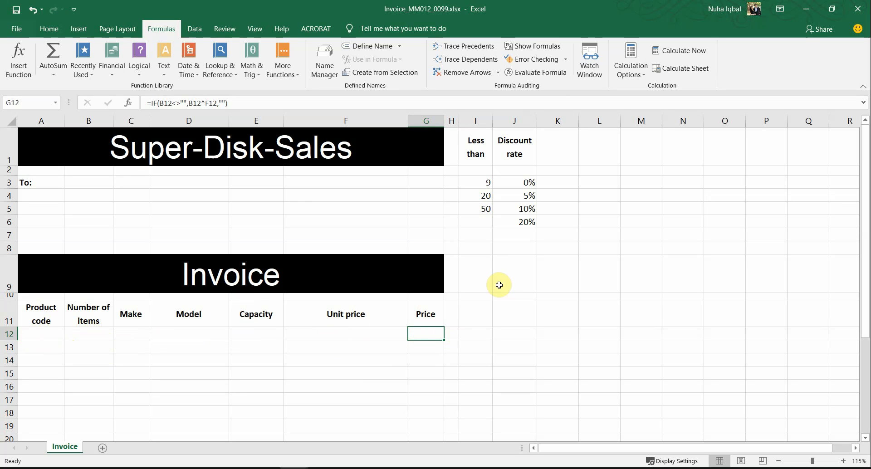
key("alt+Tab")
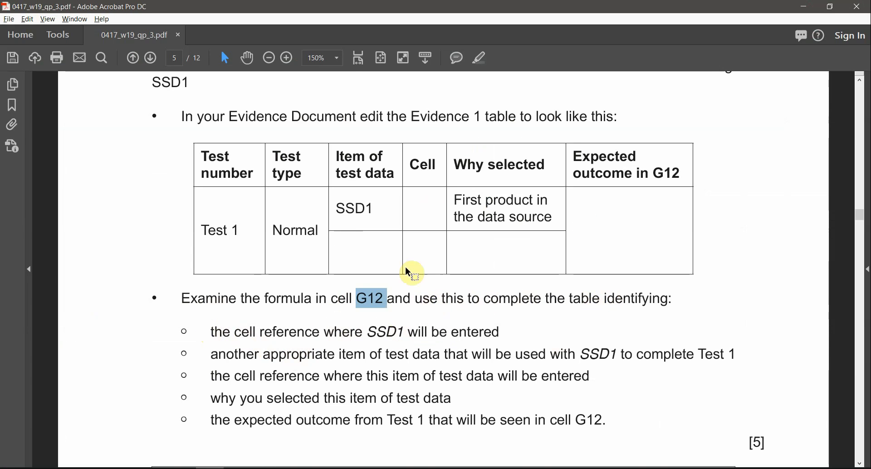
left_click(213, 334)
left_click_drag(213, 333, 500, 419)
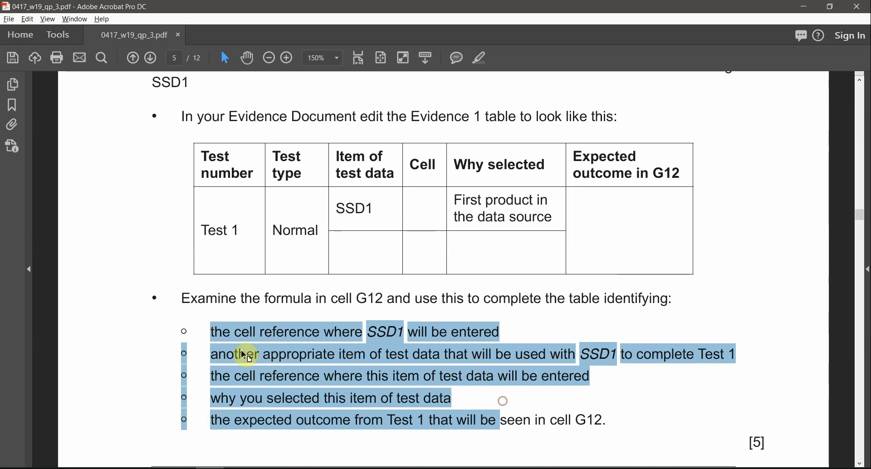
left_click(291, 338)
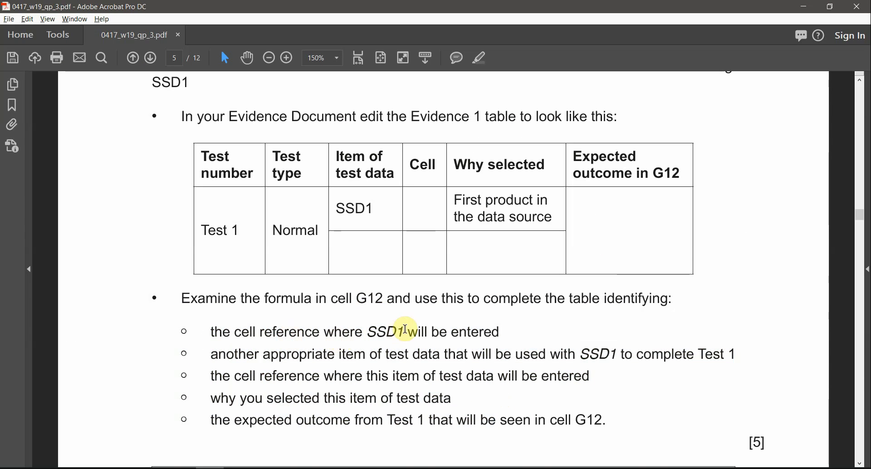
double_click(399, 331)
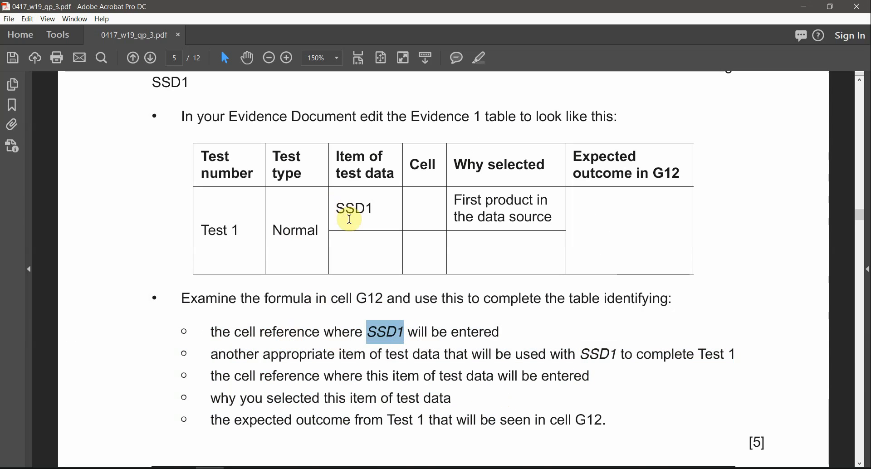
left_click(343, 211)
left_click_drag(343, 211, 375, 272)
key("alt+Tab")
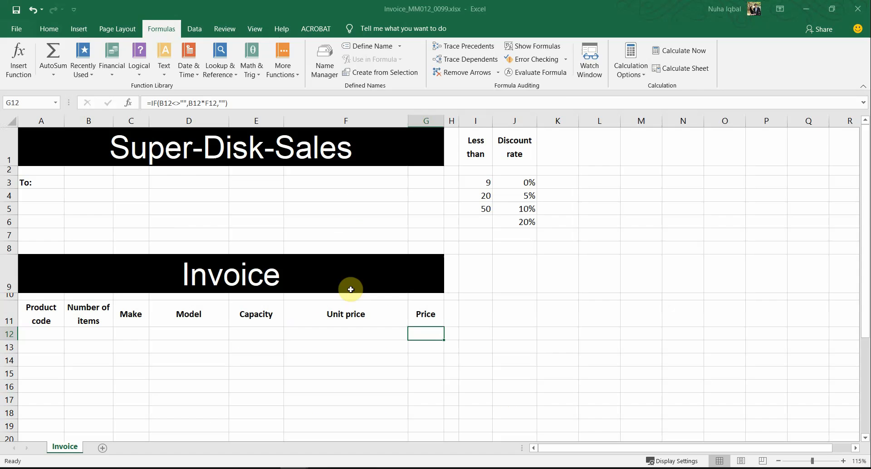
Enter SSD1 in cell A12 so row 12 fills in
left_click(52, 335)
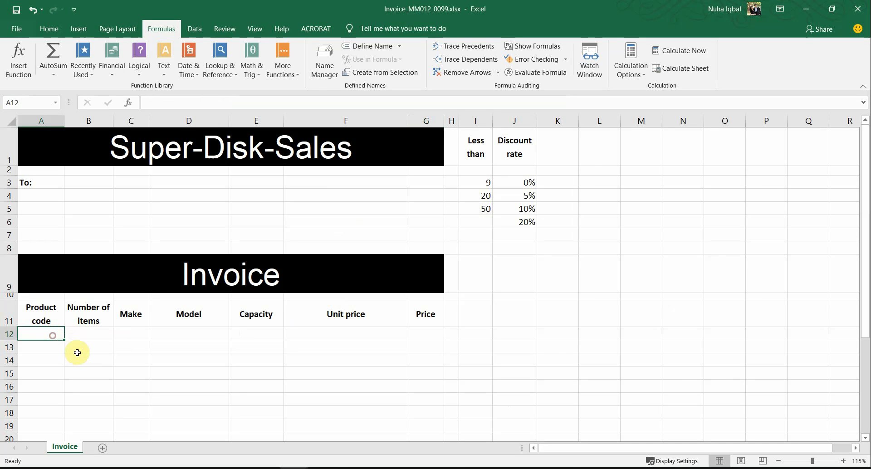
type("SSD1")
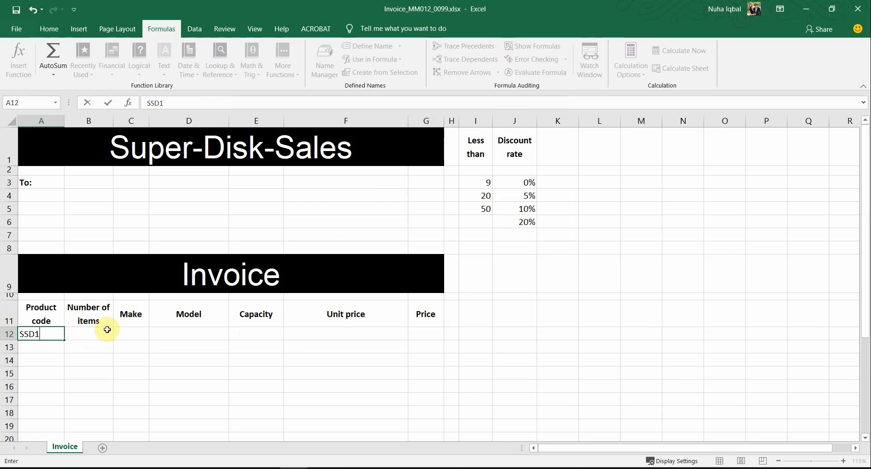
left_click(91, 342)
left_click(54, 334)
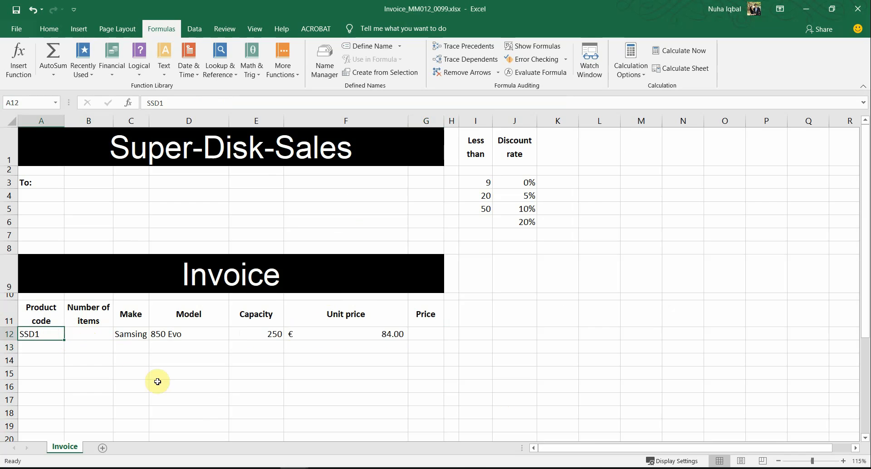
Highlight 'another appropriate', item, test, used, SSD1 and Test 1 in the task text
key("alt+Tab")
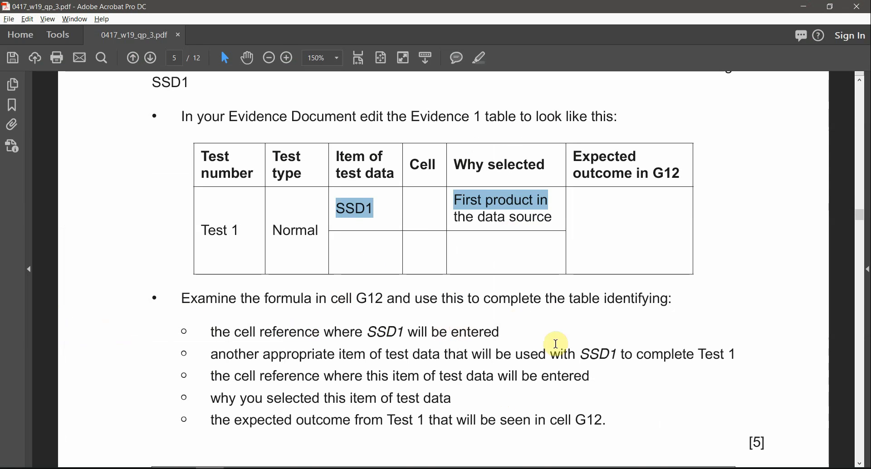
left_click_drag(212, 354, 346, 356)
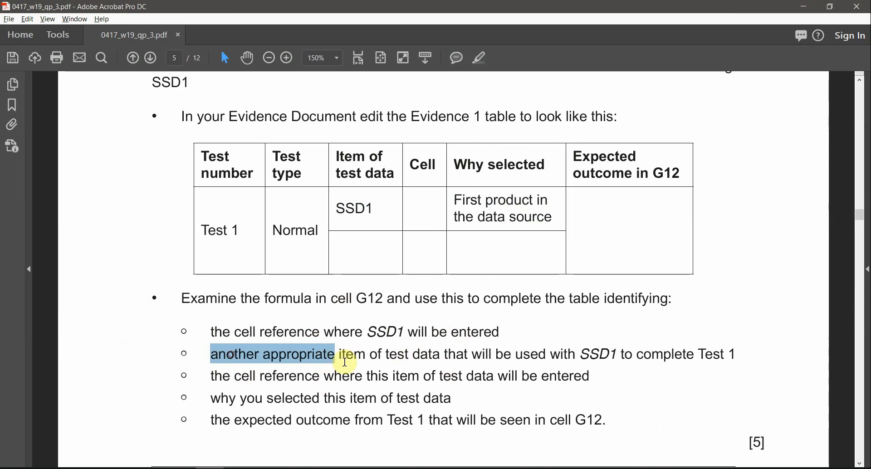
left_click(355, 361)
double_click(355, 358)
double_click(393, 355)
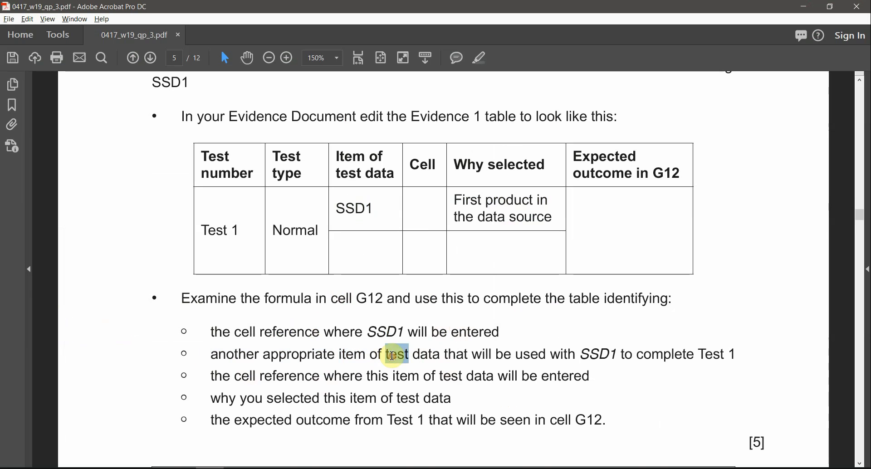
double_click(531, 355)
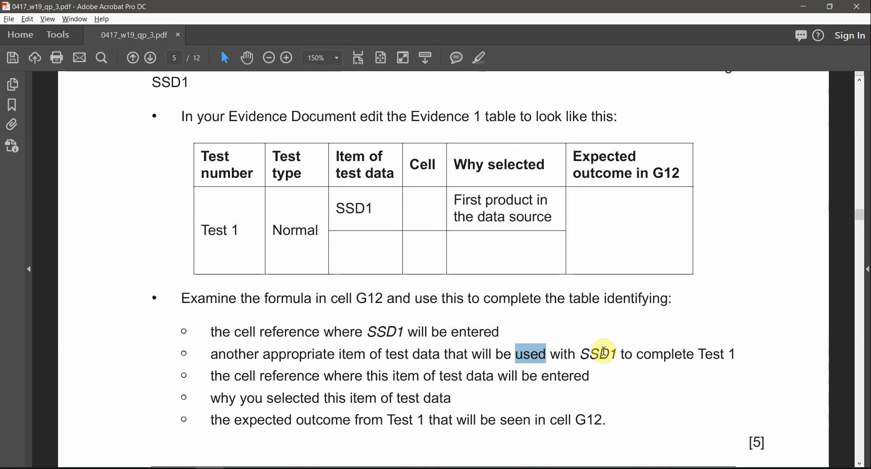
double_click(597, 354)
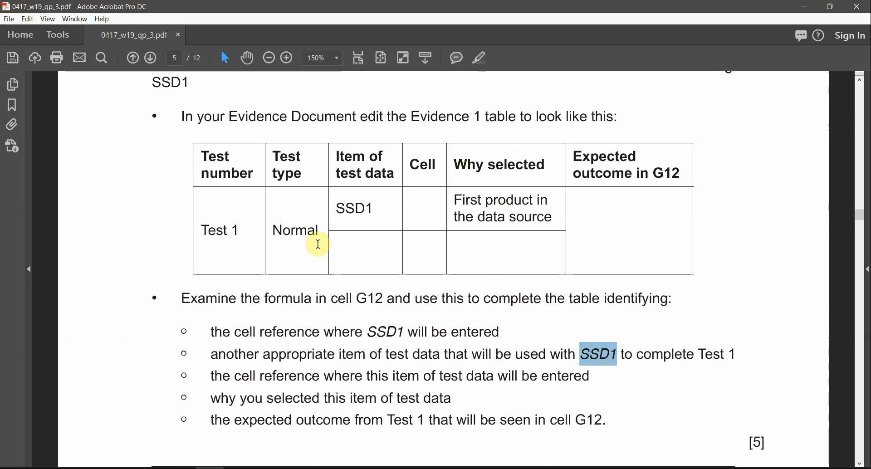
triple_click(240, 231)
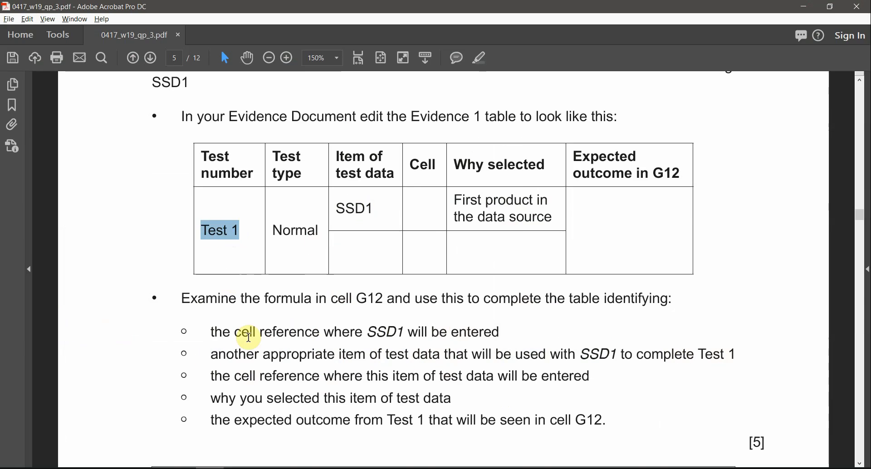
Enter 10 items in B12 and AutoFit column G so G12 shows € 840.00
key("alt+Tab")
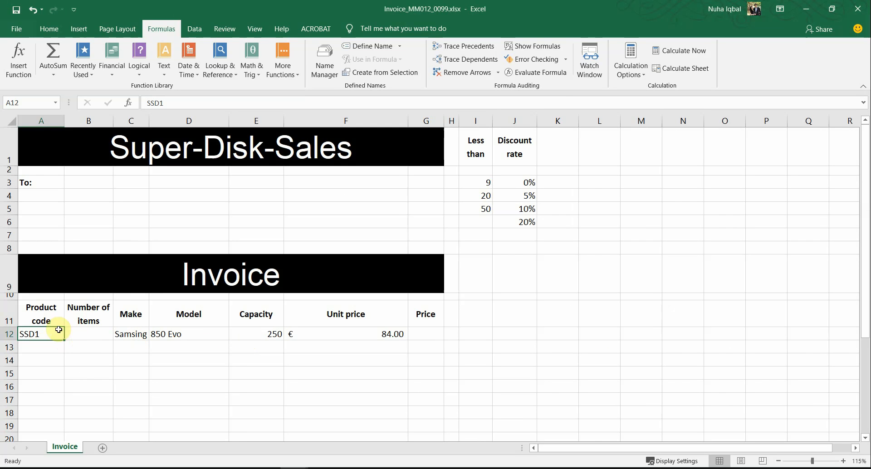
left_click_drag(430, 338, 68, 333)
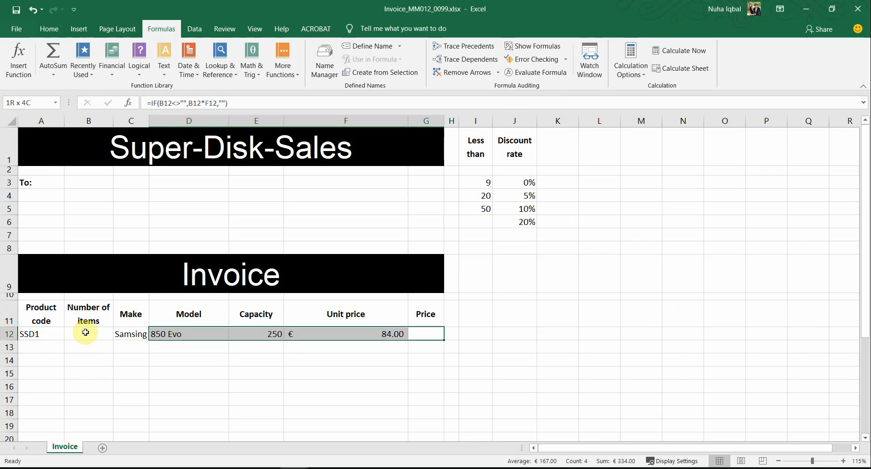
left_click(89, 333)
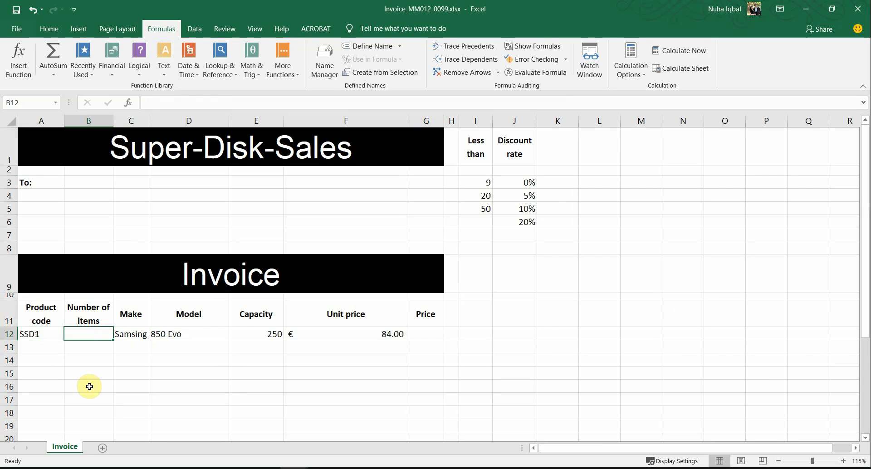
type("10")
key("Return")
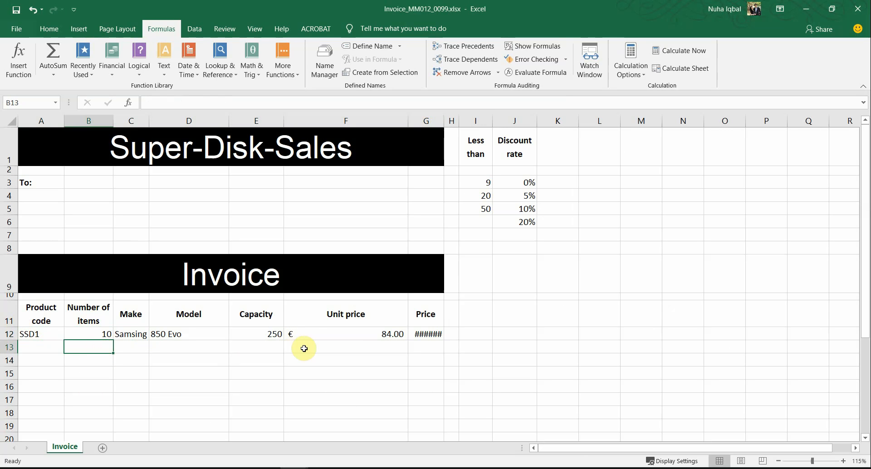
double_click(445, 119)
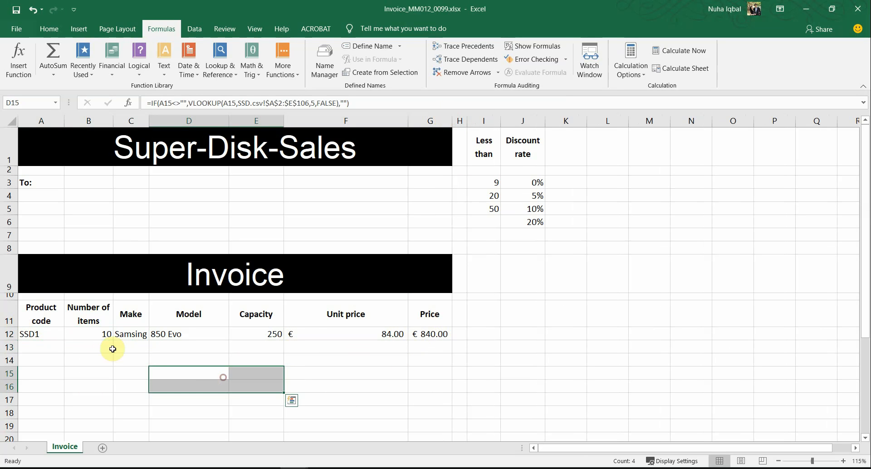
key("alt+Tab")
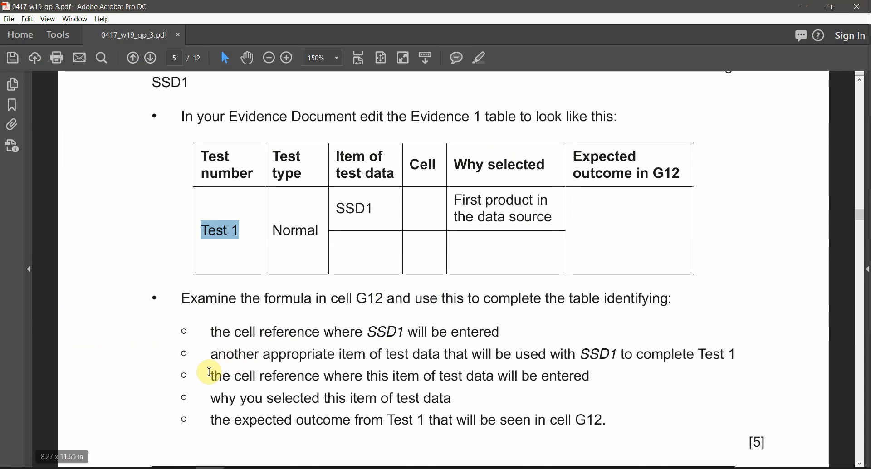
Read the Evidence 1 task in Acrobat, highlighting the cell reference wording, Cell heading and SSD1
left_click_drag(209, 374, 321, 376)
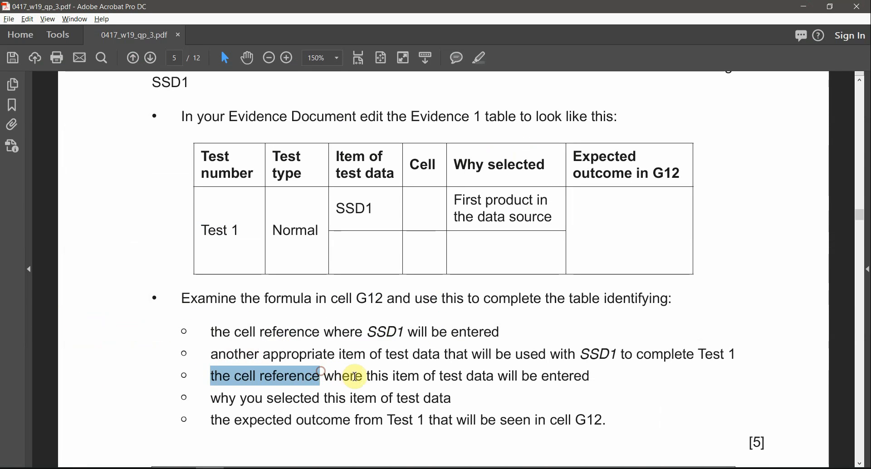
double_click(378, 376)
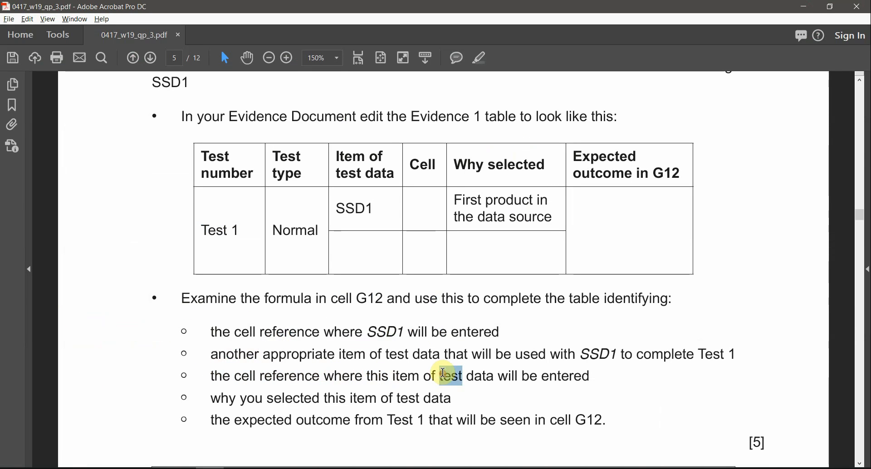
key("alt+Tab")
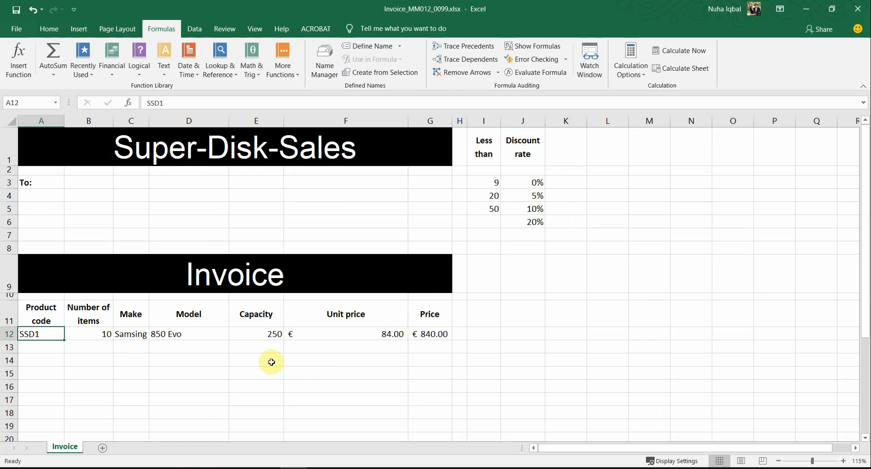
key("alt+Tab")
left_click(421, 168)
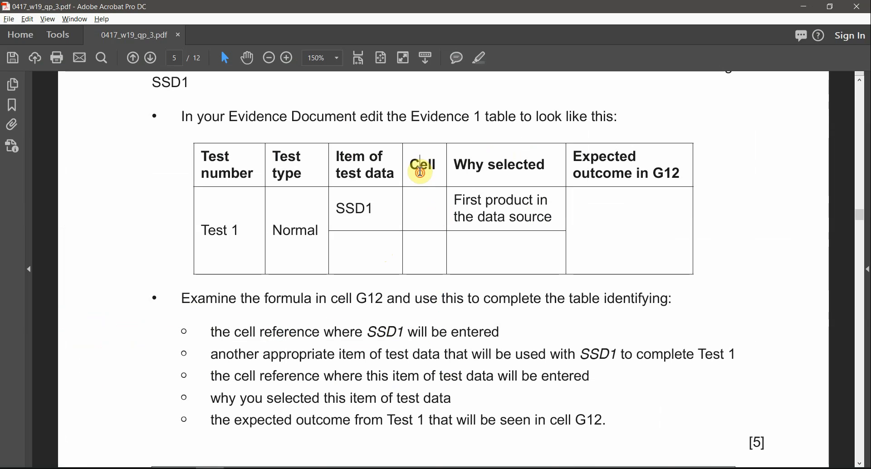
triple_click(420, 171)
double_click(352, 204)
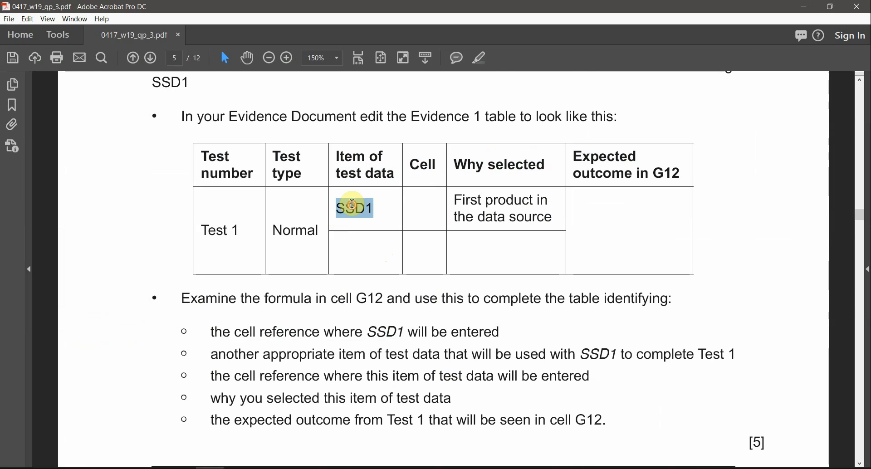
Compare the task table with the Excel sheet, checking the number of items in B12
key("alt+Tab")
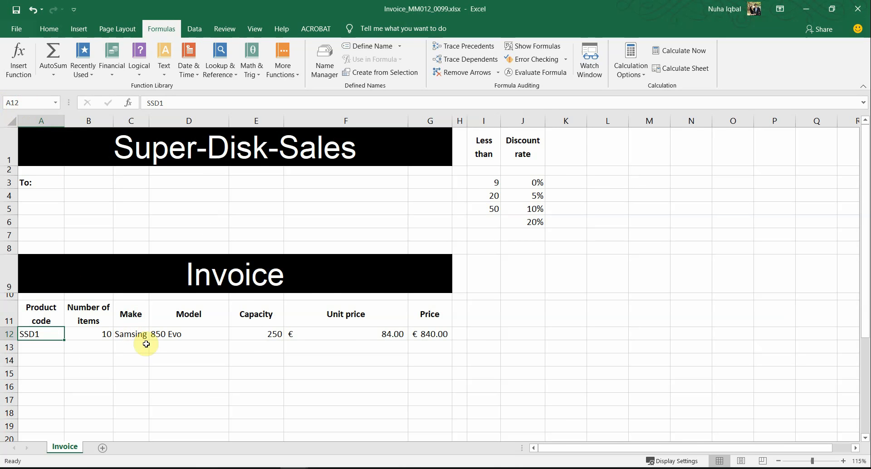
key("alt+Tab")
left_click_drag(354, 243, 387, 256)
key("alt+Tab")
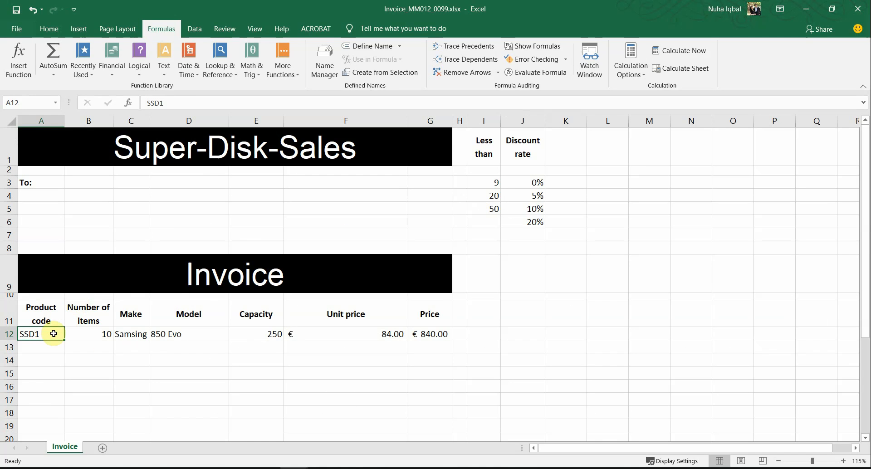
left_click(100, 334)
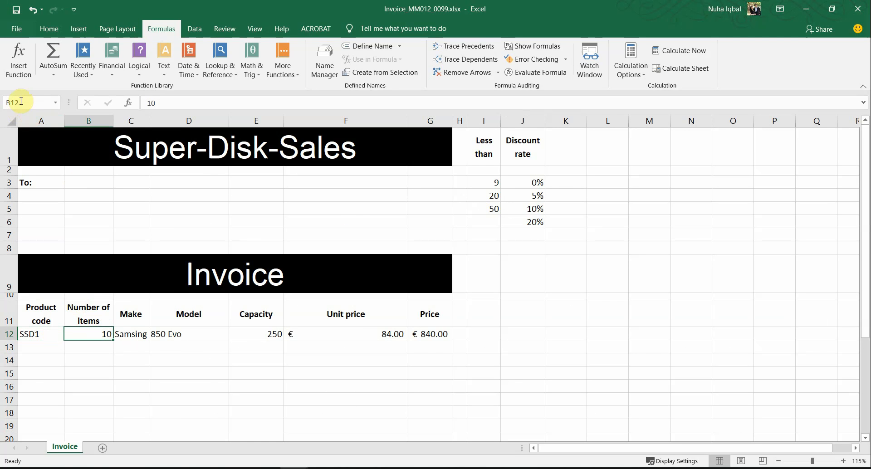
key("alt+Tab")
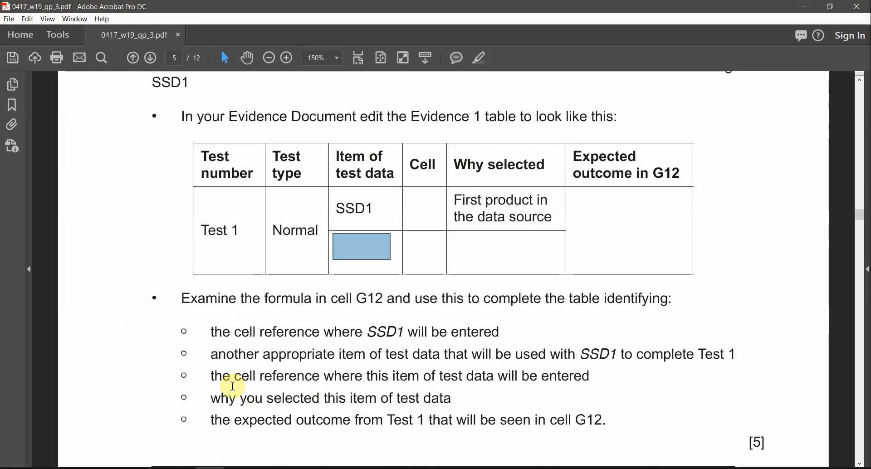
Read the why-selected and expected-outcome bullets, inspecting the G12 price formula in Excel
left_click_drag(303, 399, 350, 401)
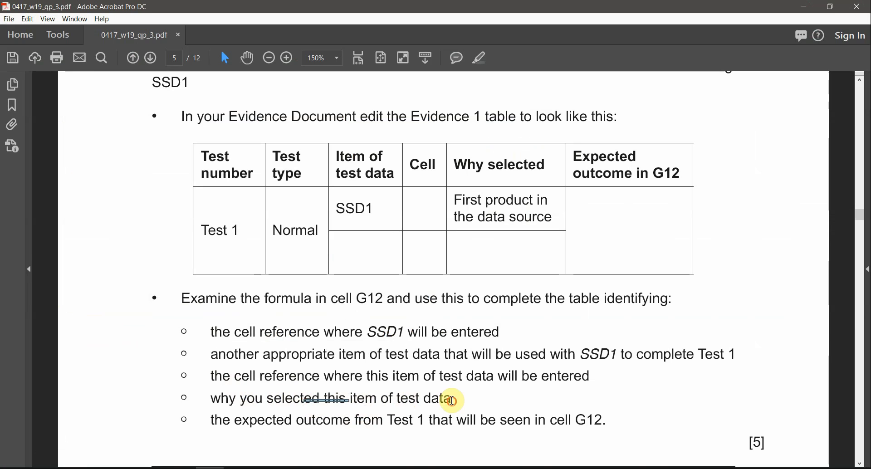
key("alt+Tab")
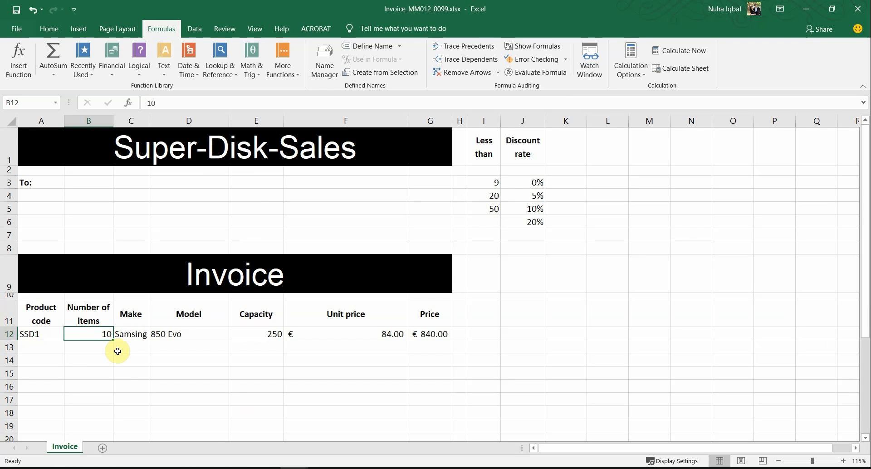
key("alt+Tab")
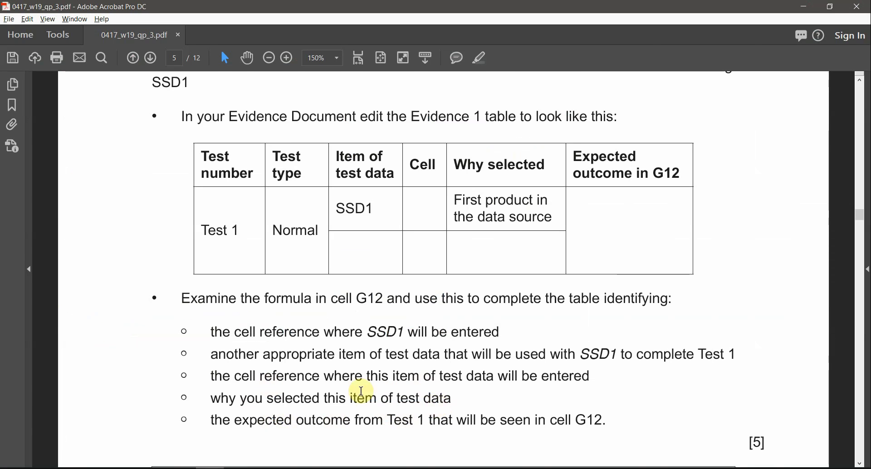
key("alt+Tab")
left_click(433, 335)
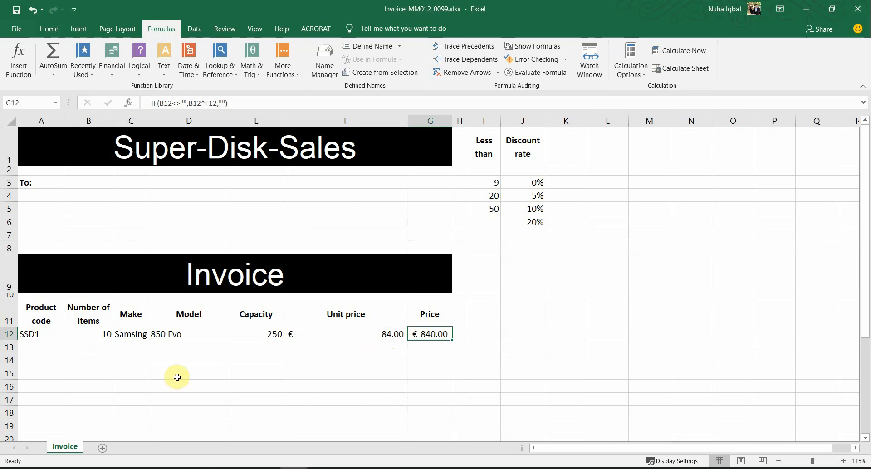
key("alt+Tab")
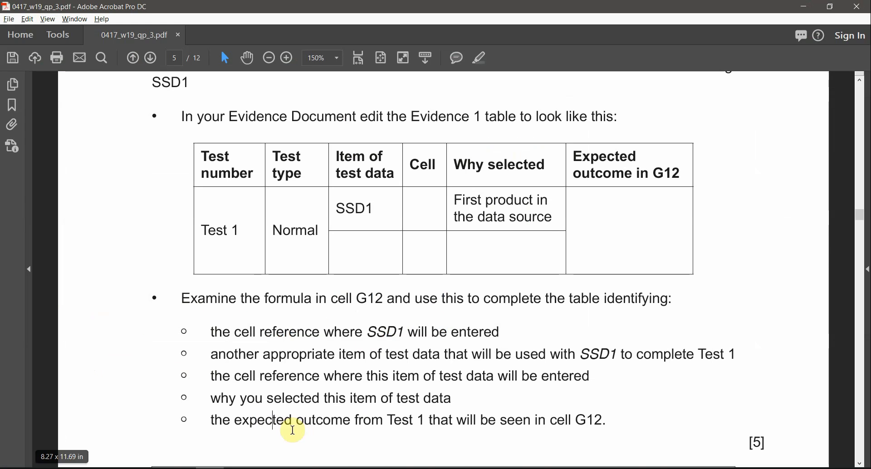
left_click_drag(298, 422, 411, 421)
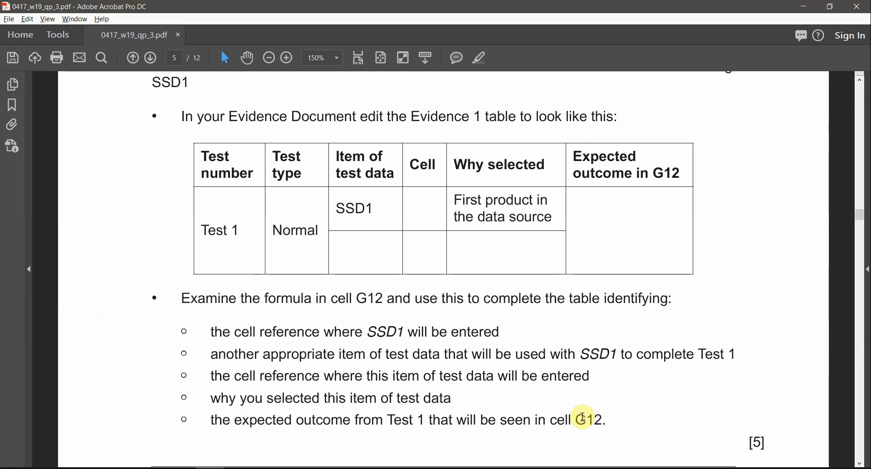
double_click(581, 418)
key("alt+Tab")
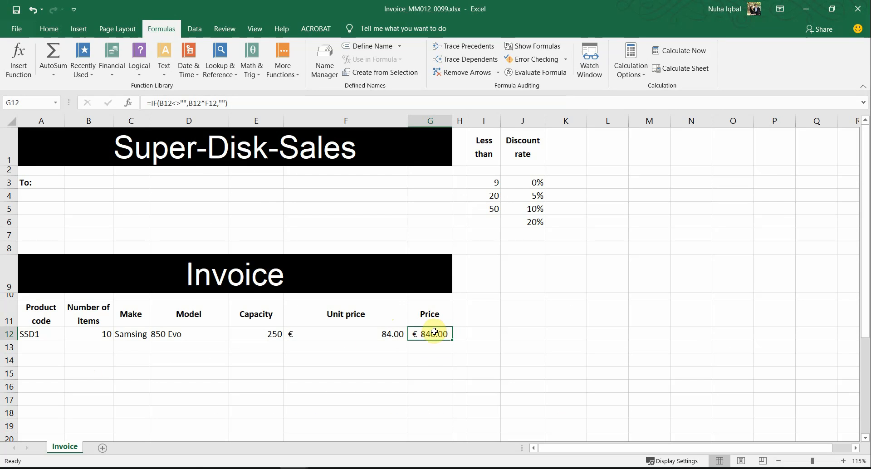
key("alt+Tab")
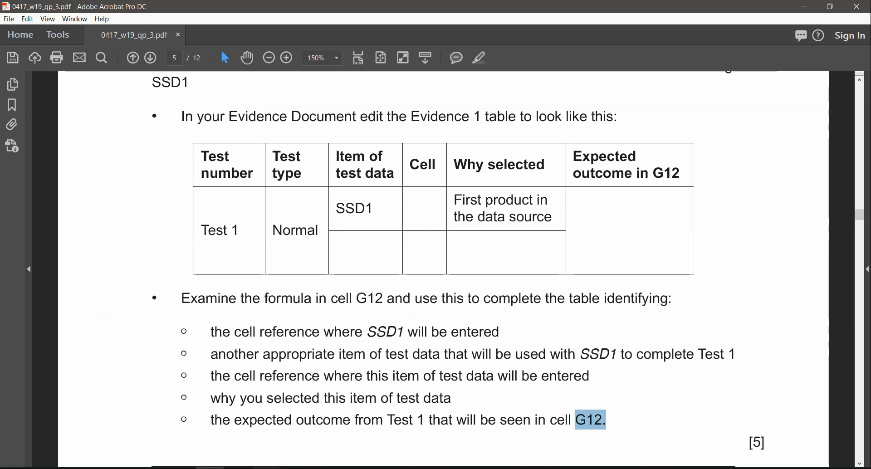
Return to the Word table's empty cell below SSD1 and recheck B12 in Excel
left_click(266, 468)
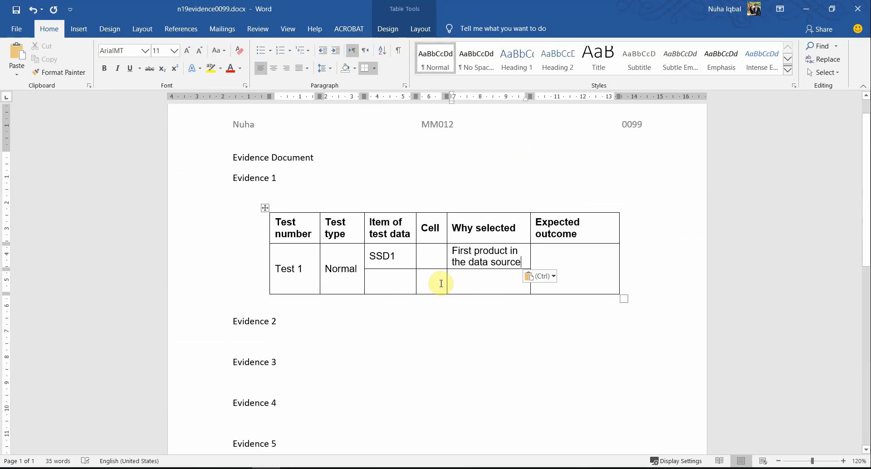
left_click(411, 282)
key("alt+Tab")
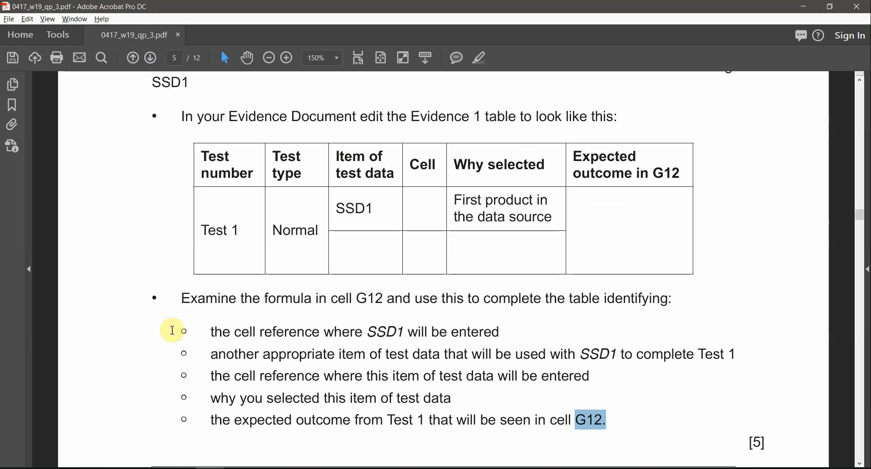
key("alt+Tab")
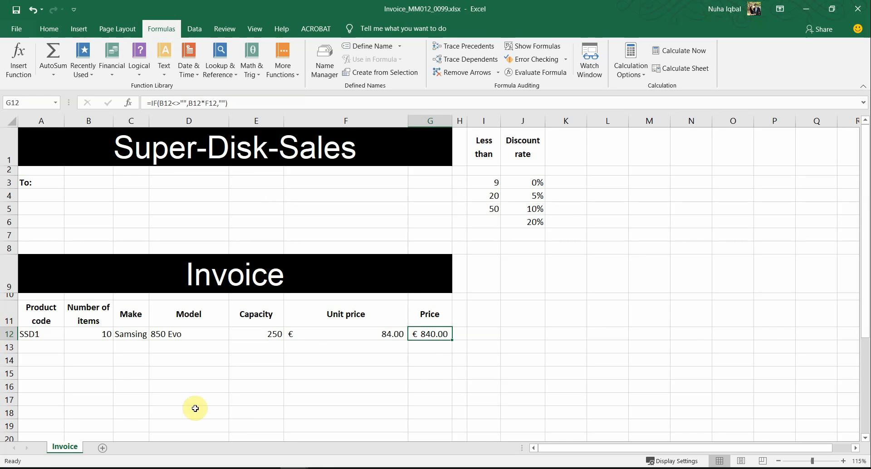
left_click(93, 332)
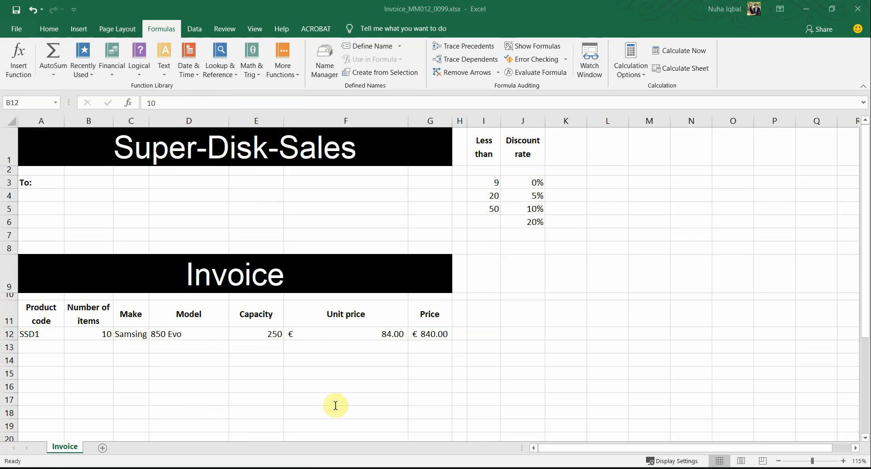
key("alt+Tab")
key("alt+Tab")
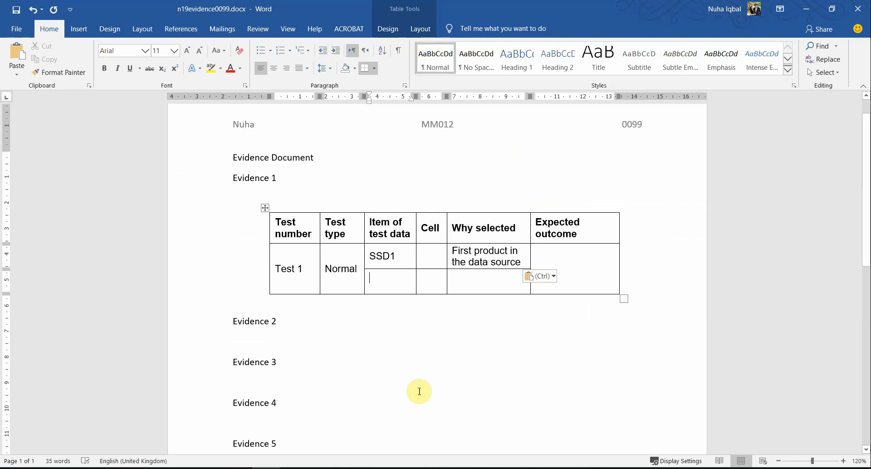
Enter 10 under SSD1 and fill the Cell column with A12 and B12, confirmed in Excel
type("10")
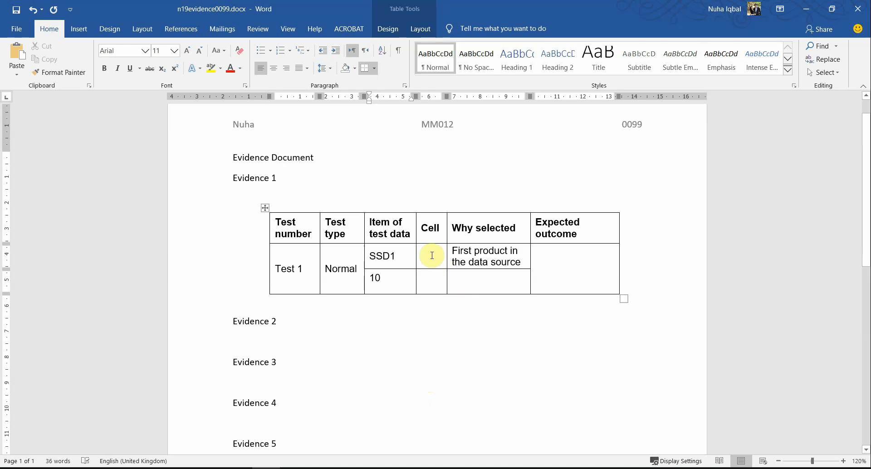
left_click(431, 255)
type("A12")
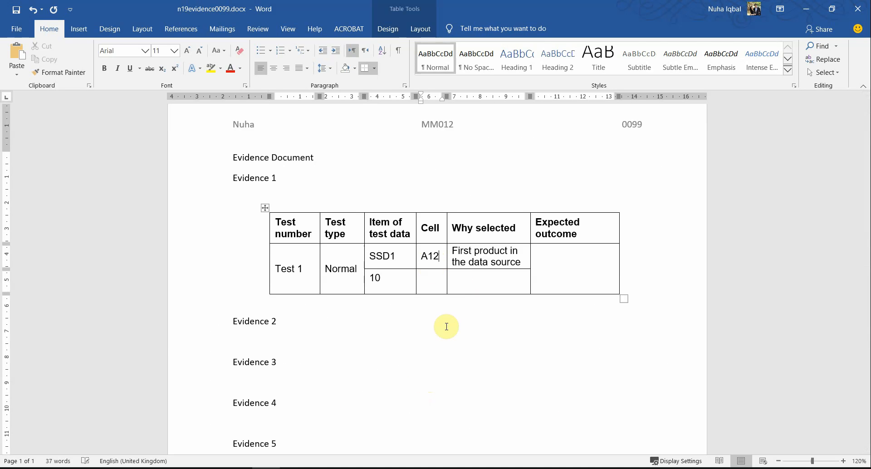
key("alt+Tab")
key("alt+Tab")
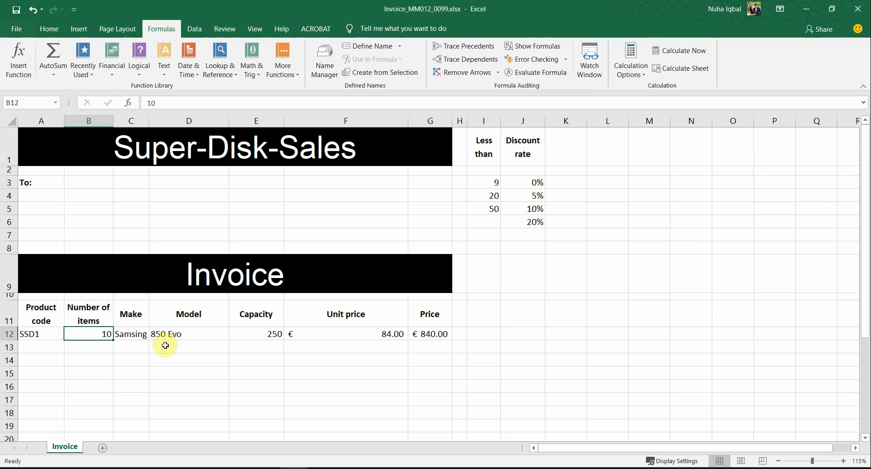
left_click(43, 336)
left_click(77, 335)
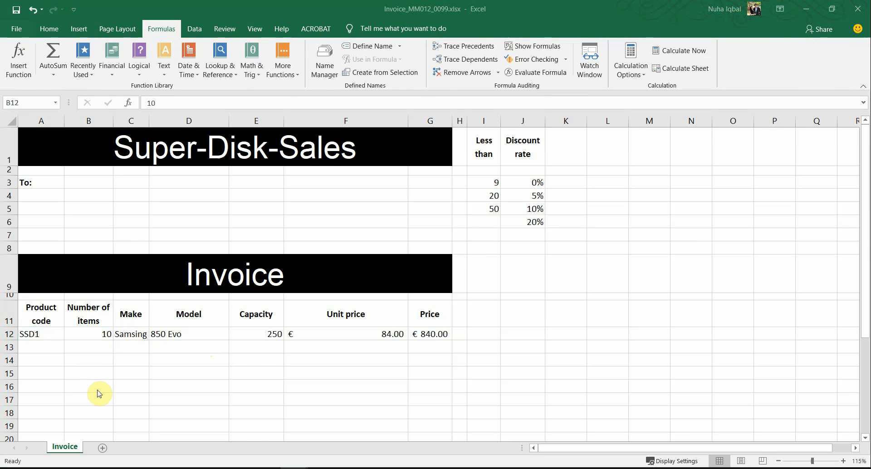
key("alt+Tab")
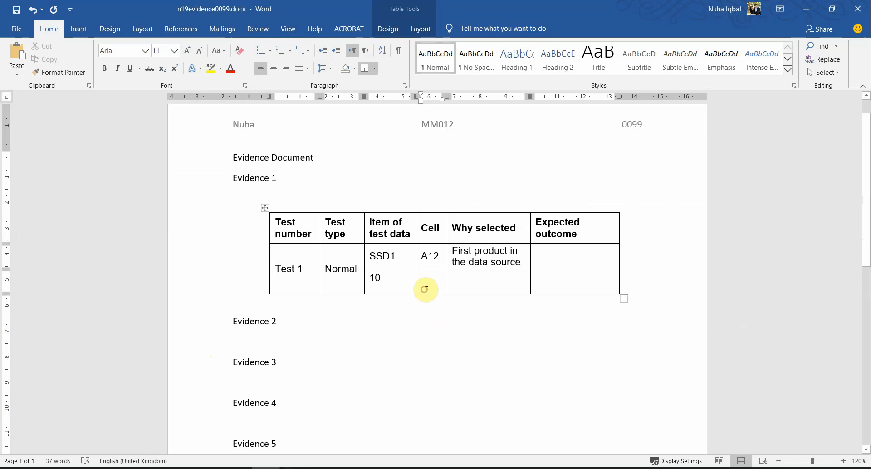
type("B12")
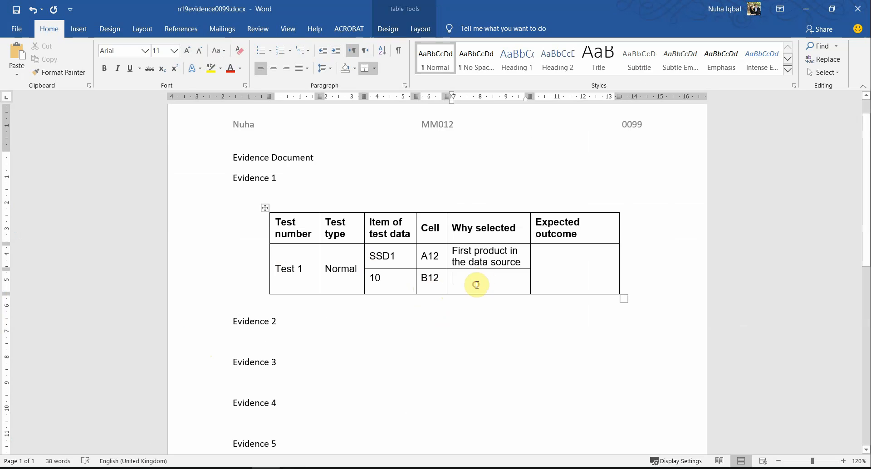
Enter 'easy to calculate' as the Why selected reason for item 10
left_click_drag(455, 249, 517, 262)
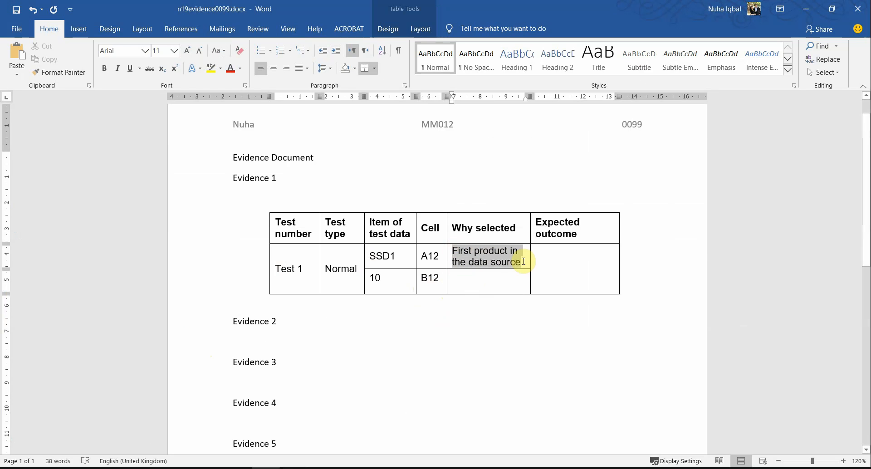
left_click(502, 287)
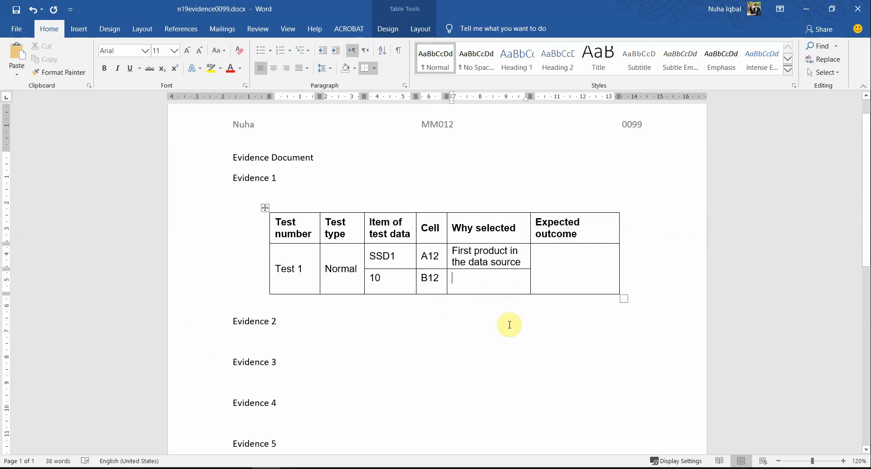
type("ea")
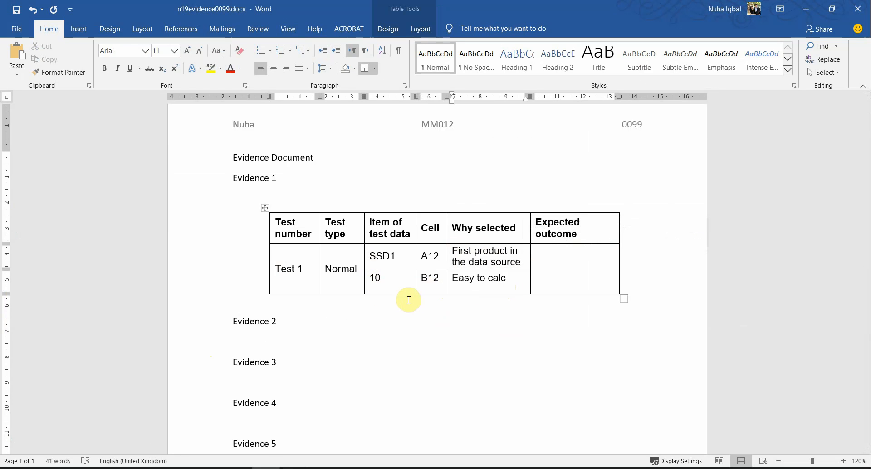
type("sy to calculate")
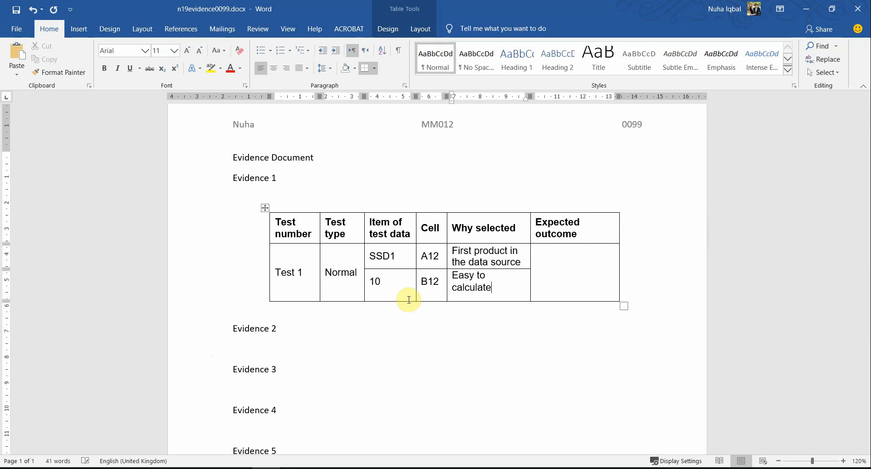
Enter 840 as the expected outcome after checking F12 and G12 in Excel
left_click(586, 260)
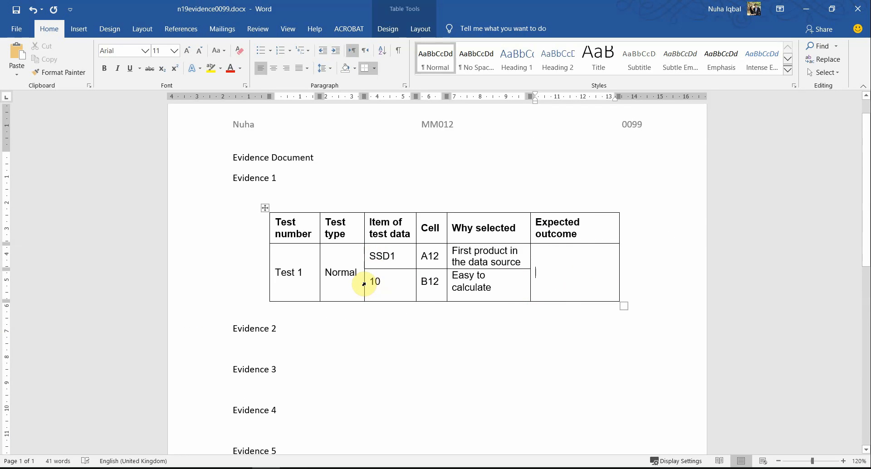
left_click_drag(373, 282, 393, 282)
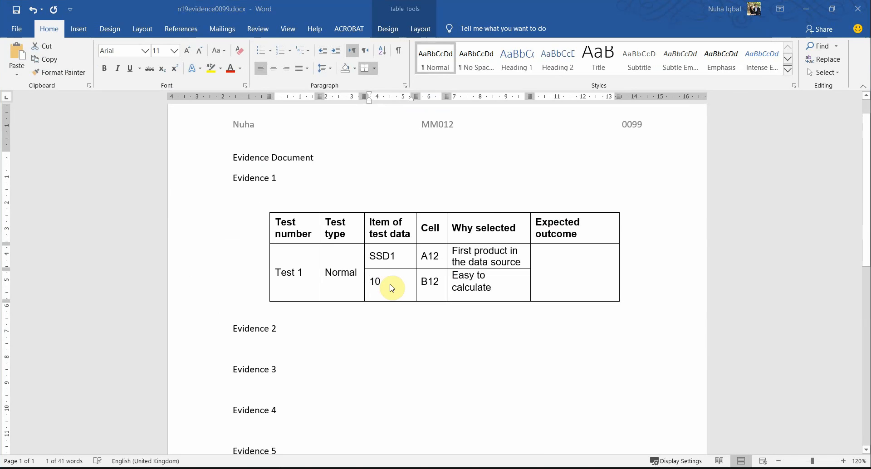
key("alt+Tab")
left_click(385, 334)
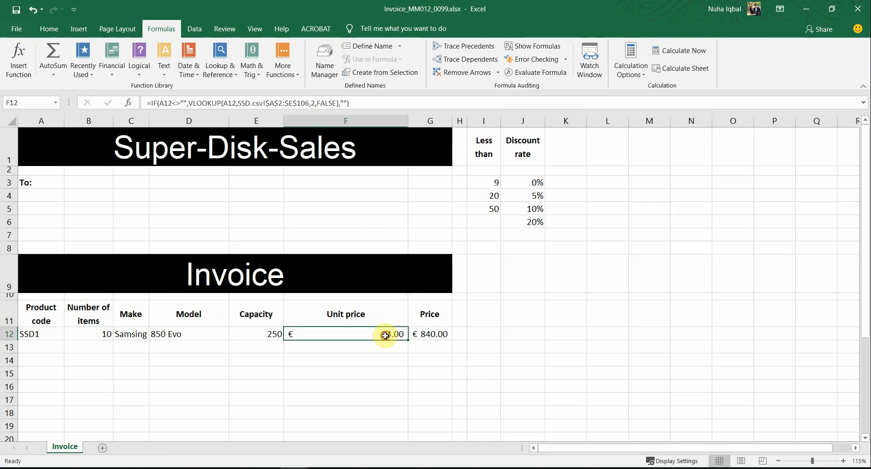
left_click(436, 335)
key("alt+Tab")
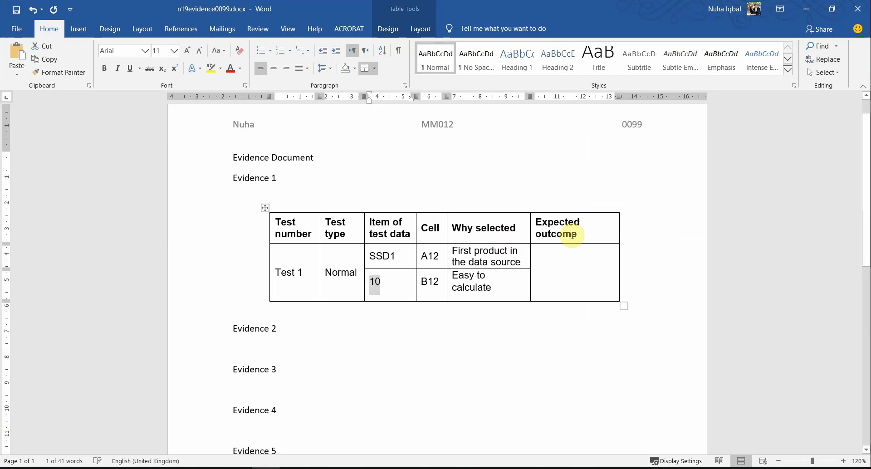
left_click(539, 272)
type("840")
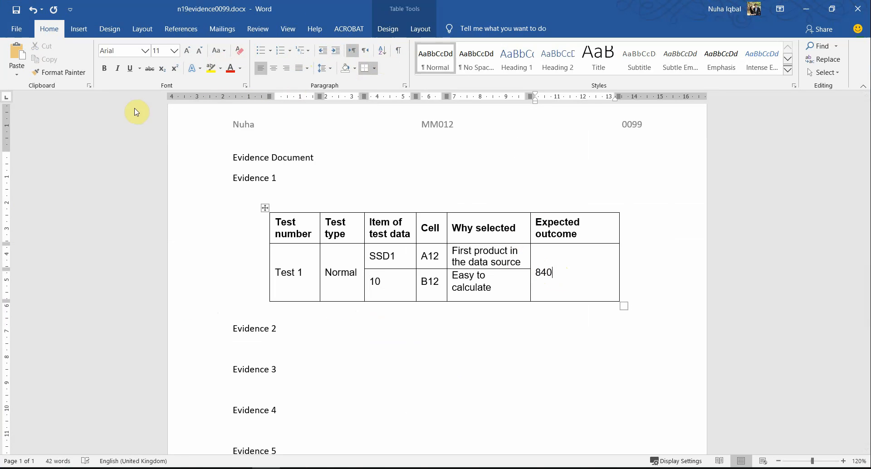
right_click(539, 275)
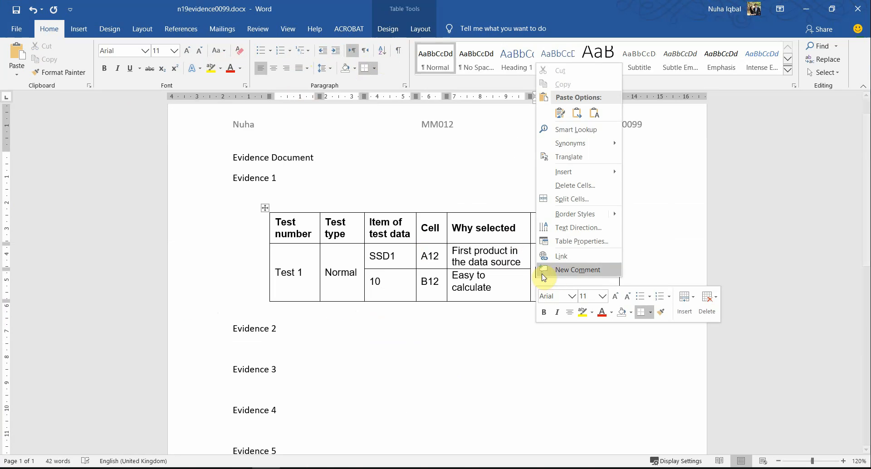
left_click(449, 274)
left_click(547, 274)
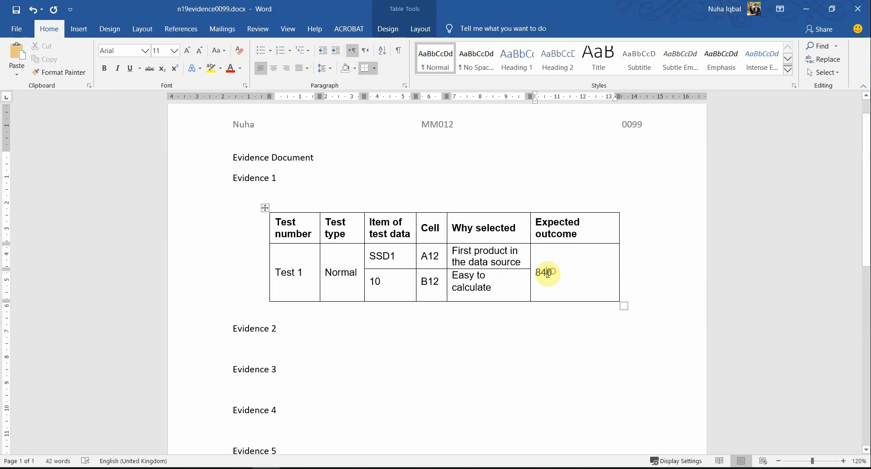
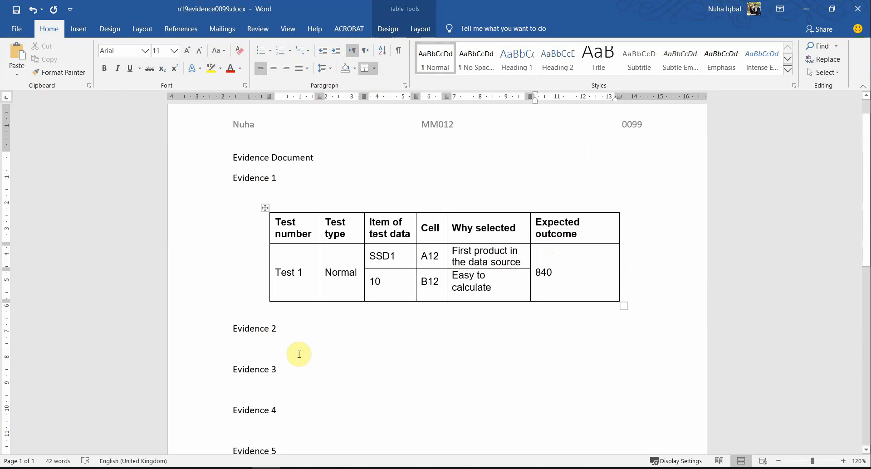
Switch from the Word evidence document to the Excel invoice workbook
key("alt+Tab")
key("alt+Tab")
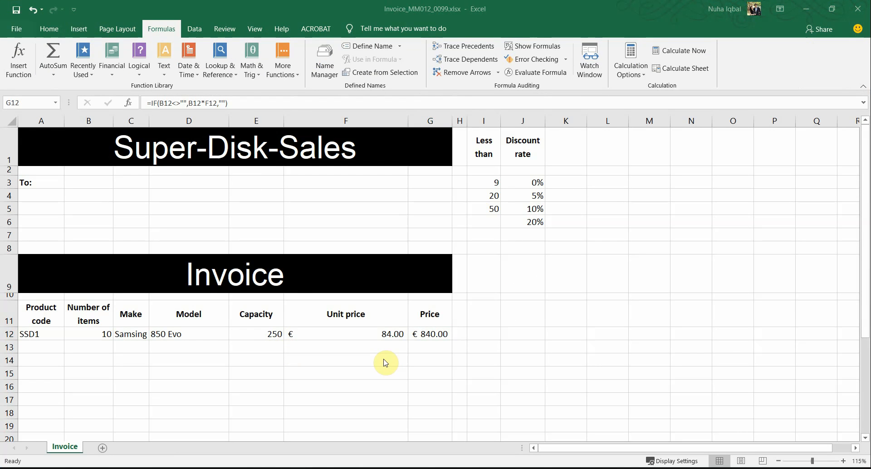
Highlight the word EVIDENCE in the question paper
scroll(299, 361, "down", 3)
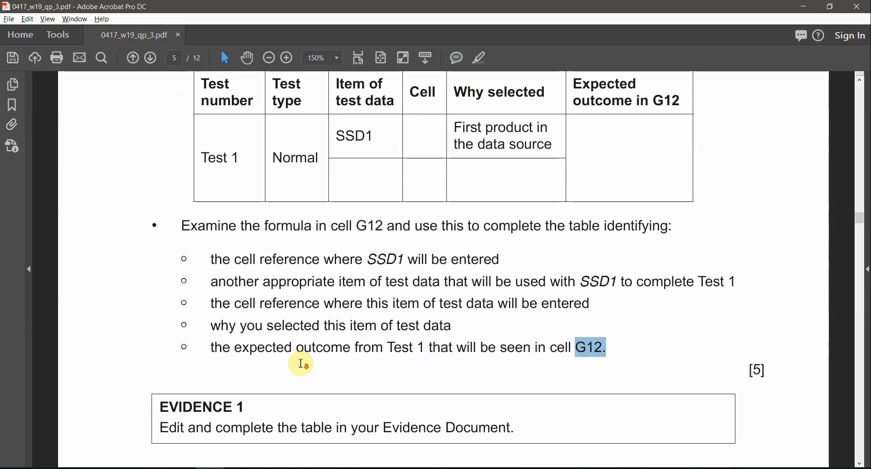
scroll(301, 362, "up", 1)
scroll(302, 363, "down", 2)
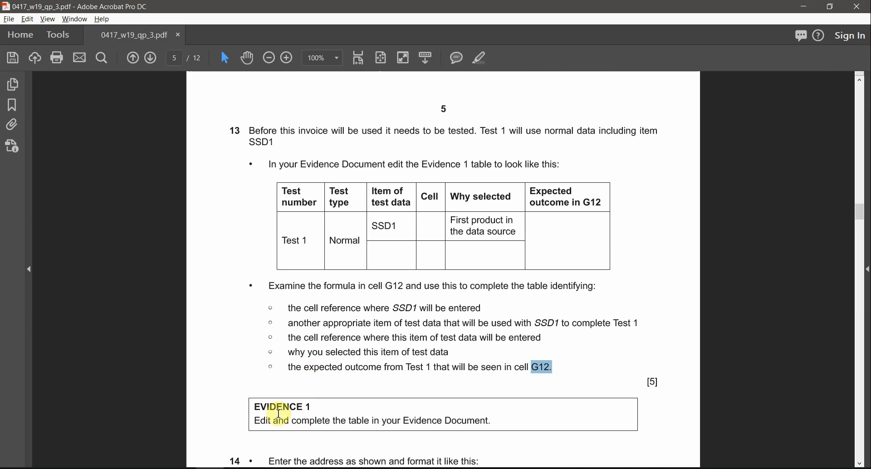
left_click(272, 408)
double_click(271, 408)
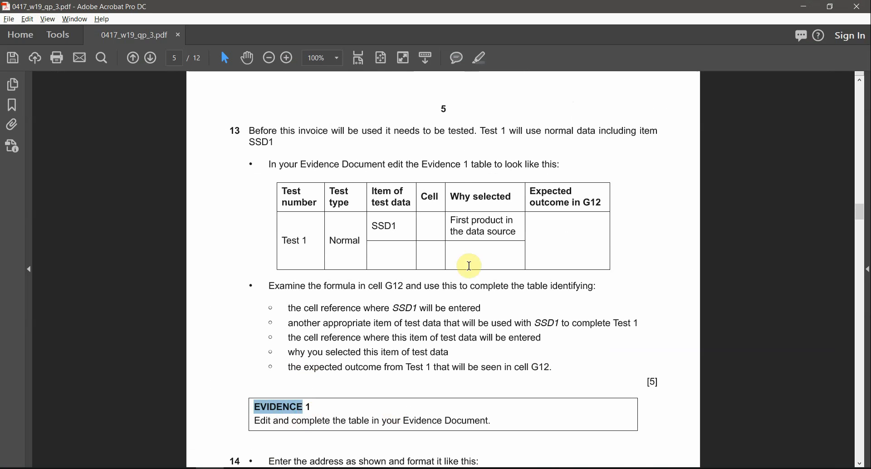
left_click(482, 58)
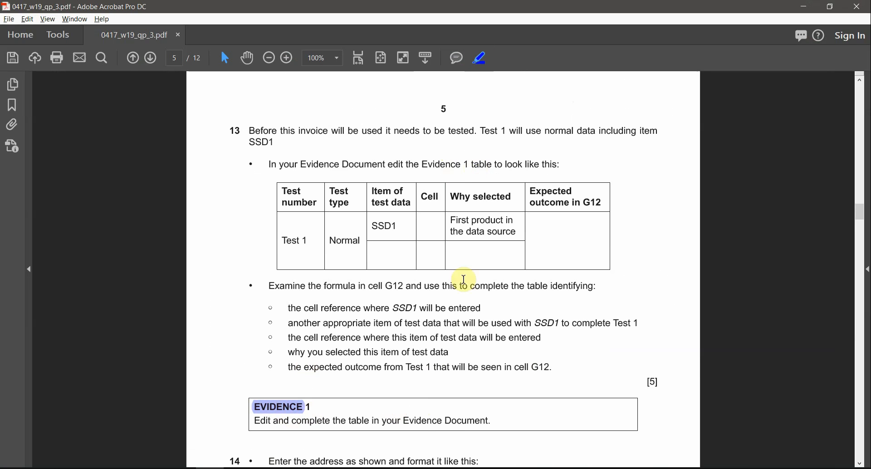
Copy the company name from question 14's example address and return to Excel
scroll(423, 414, "up", 1)
scroll(418, 411, "down", 1)
scroll(418, 411, "down", 3)
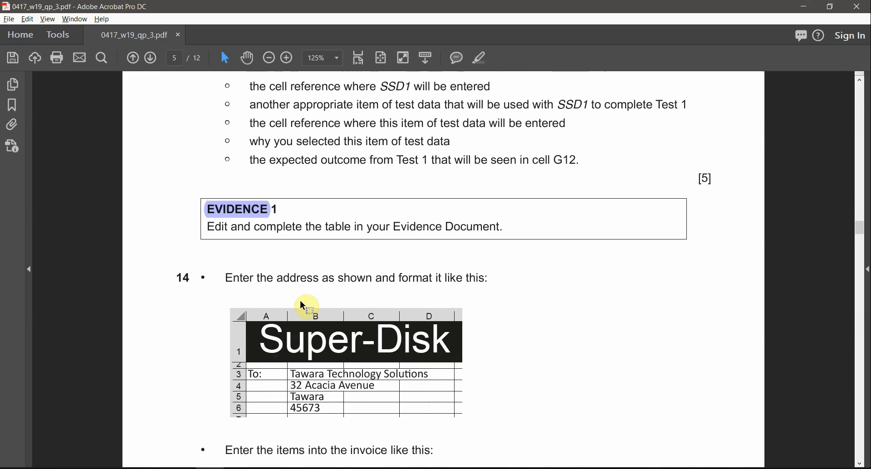
scroll(359, 305, "up", 1)
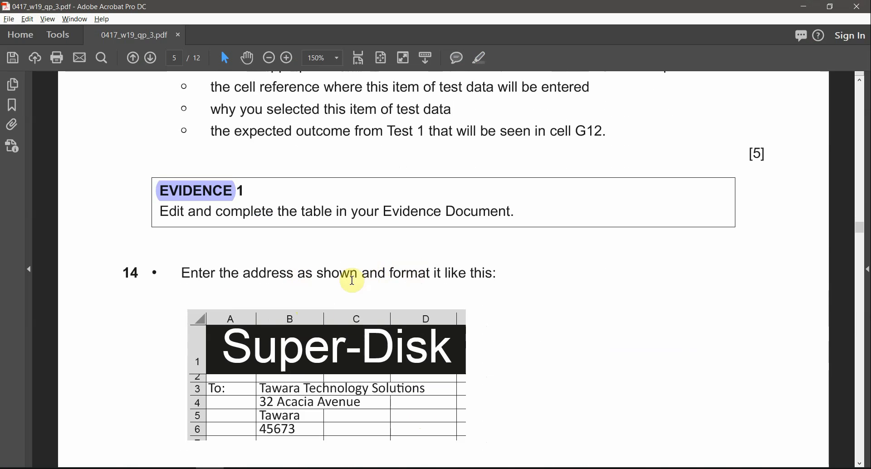
scroll(338, 430, "down", 2)
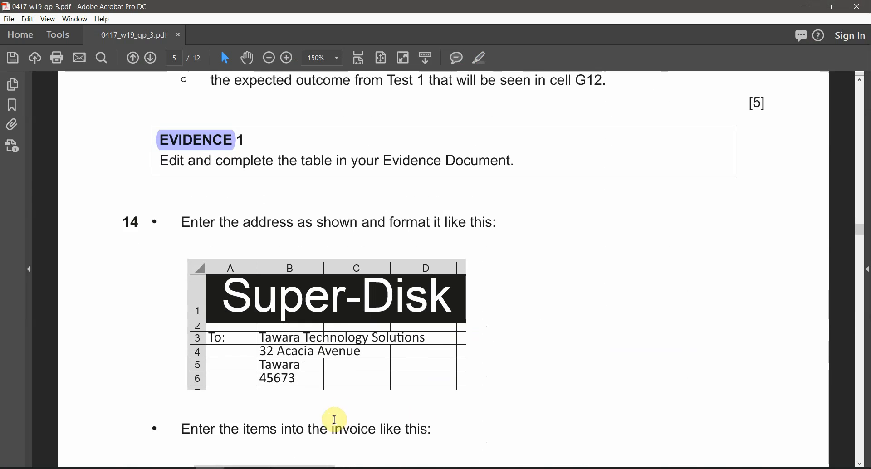
left_click_drag(260, 322, 420, 328)
key("ctrl+c")
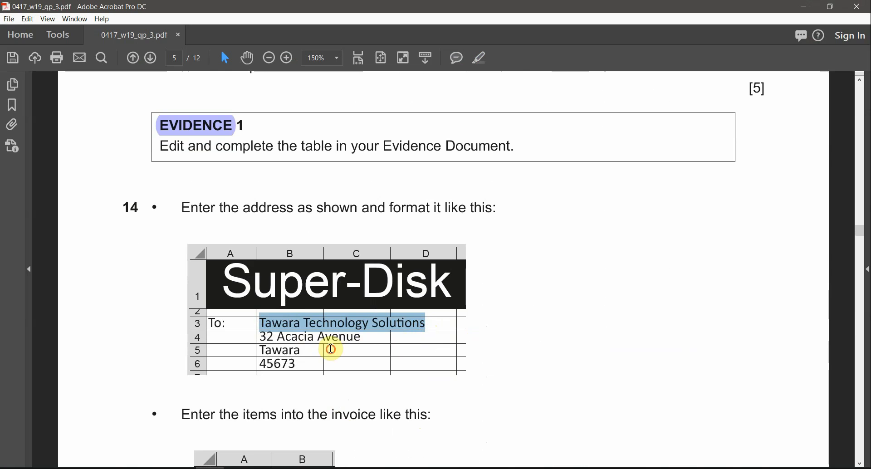
left_click(329, 353)
scroll(346, 355, "up", 3, "ctrl")
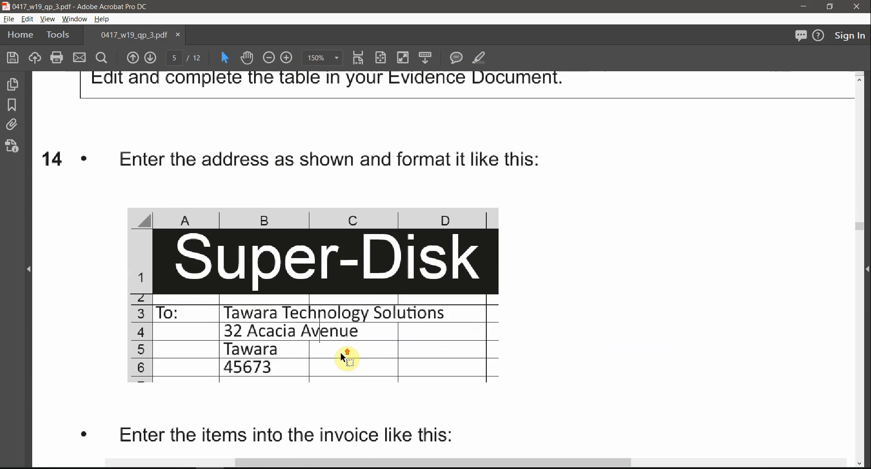
scroll(343, 356, "down", 2)
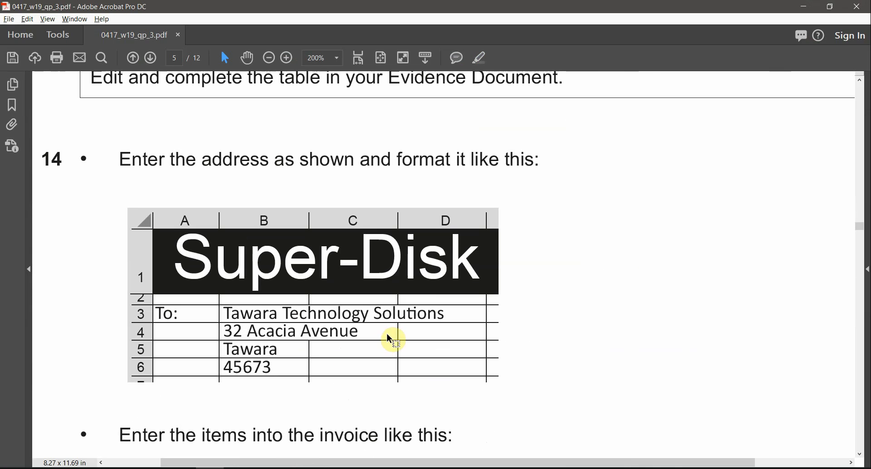
key("alt+Tab")
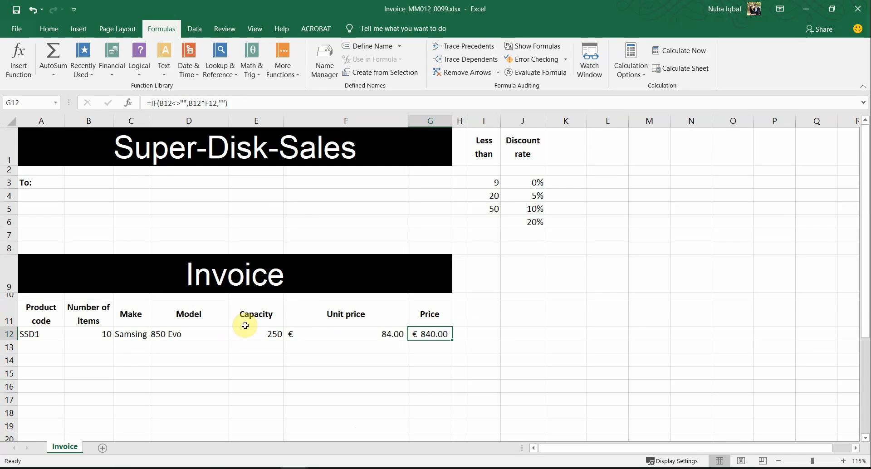
Paste the company name into cell B3
left_click(100, 184)
key("ctrl+v")
key("alt+Tab")
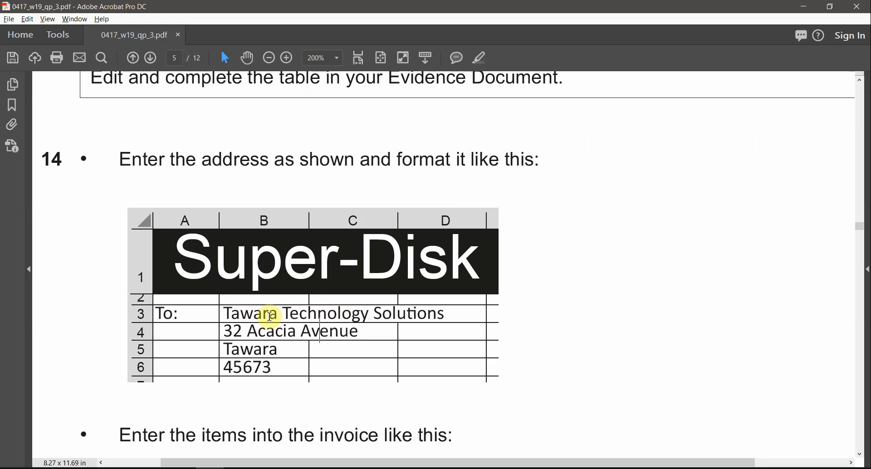
key("alt+Tab")
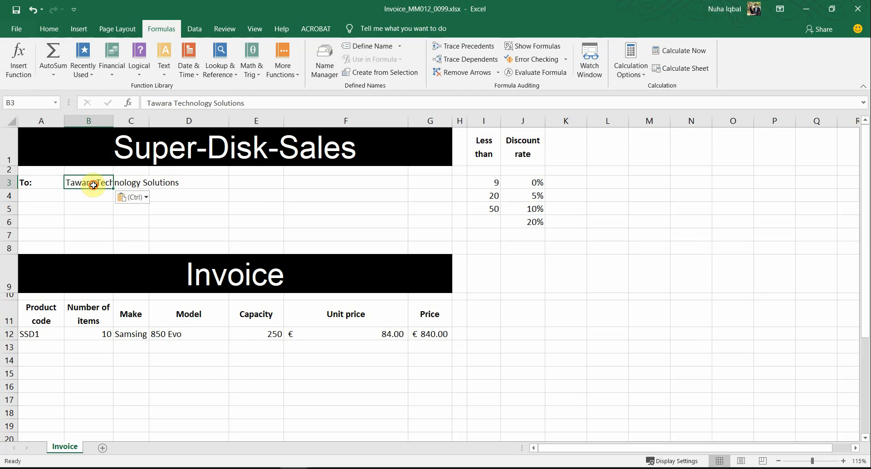
Try merging B3:D3 with left alignment, then undo both changes
left_click_drag(98, 182, 181, 182)
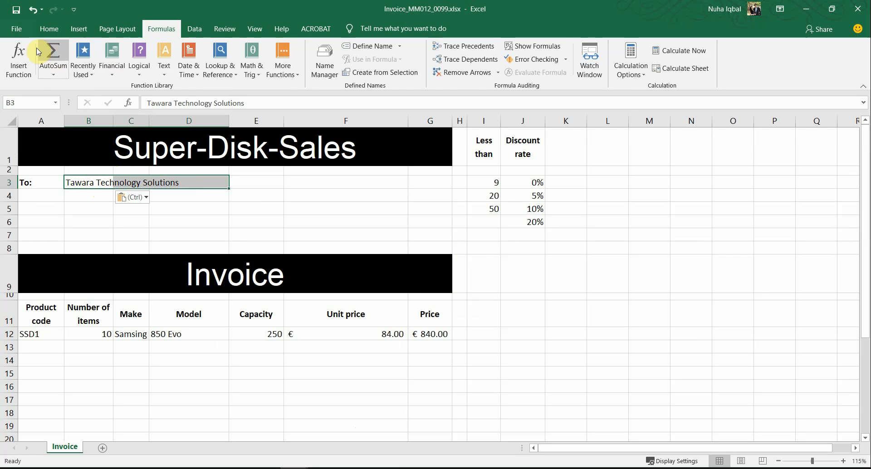
left_click(42, 33)
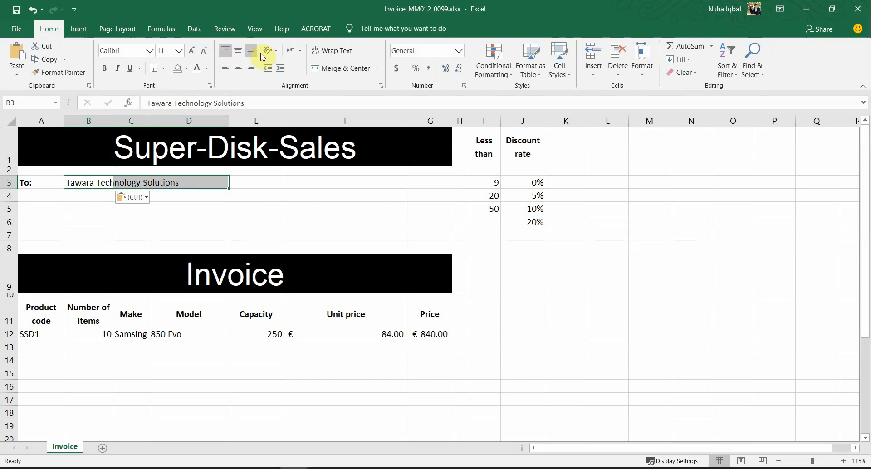
left_click(334, 72)
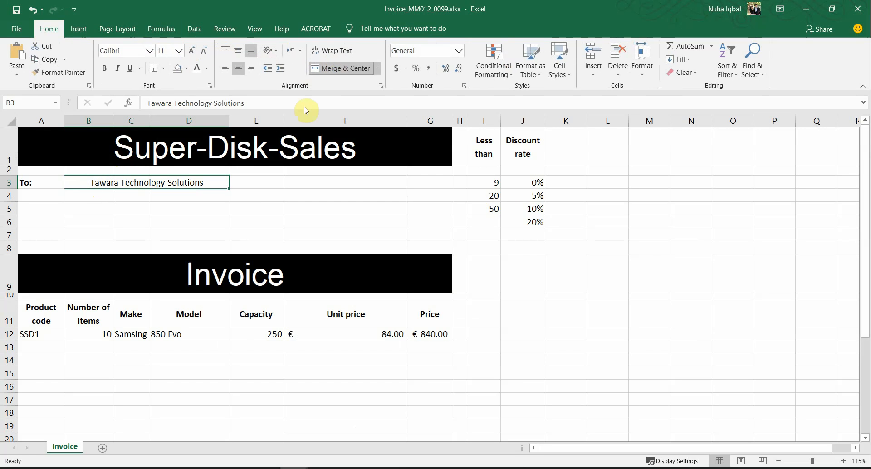
left_click(222, 69)
key("alt+Tab")
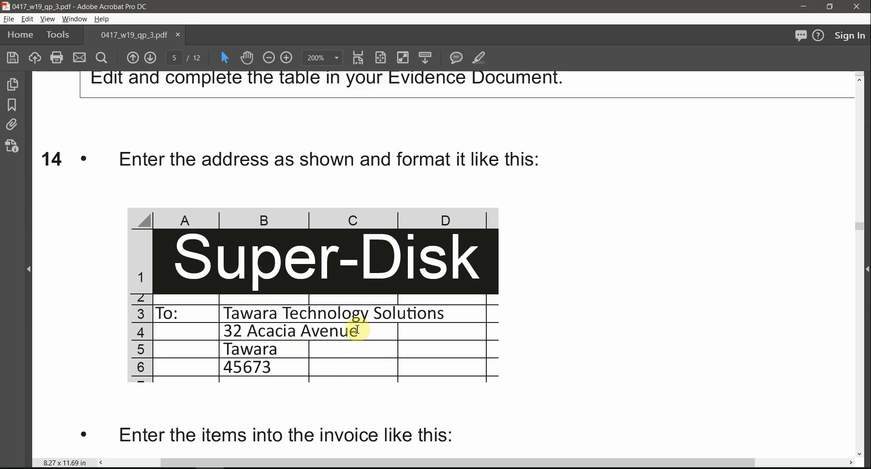
key("alt+Tab")
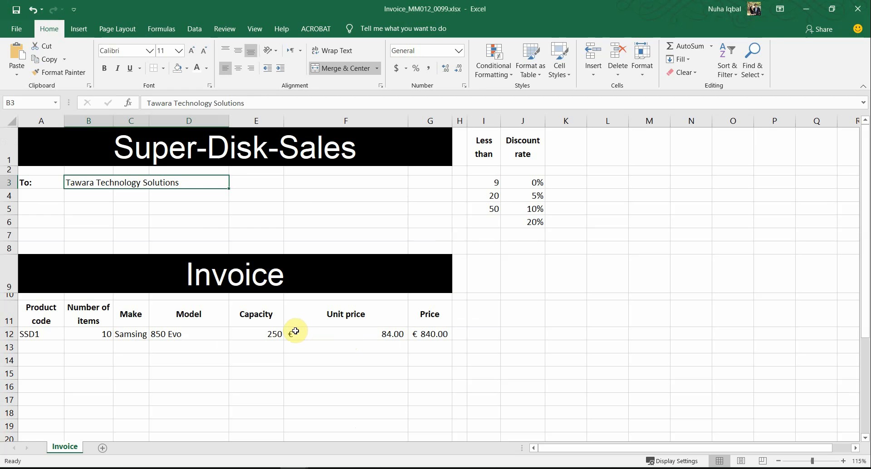
left_click(322, 272)
key("ctrl+z")
left_click(240, 220)
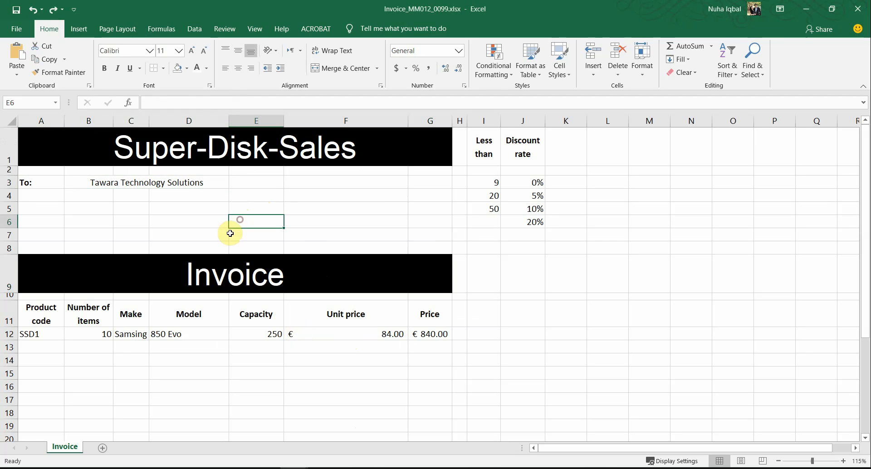
key("ctrl+z")
left_click(193, 234)
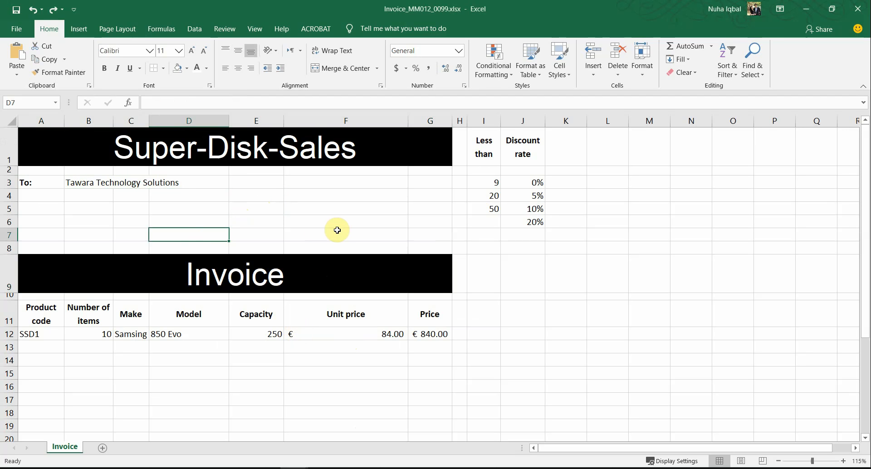
Copy the street line 32 Acacia Avenue into cell B4
key("alt+Tab")
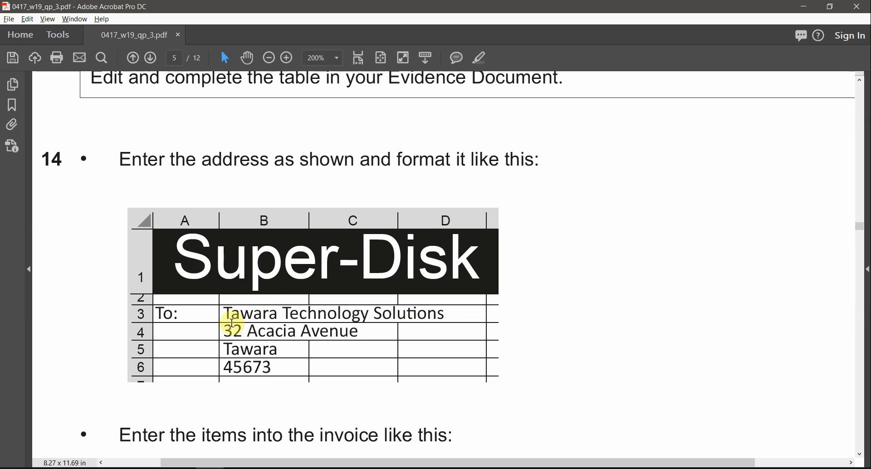
left_click_drag(222, 336, 362, 331)
left_click_drag(362, 332, 228, 330)
key("ctrl+c")
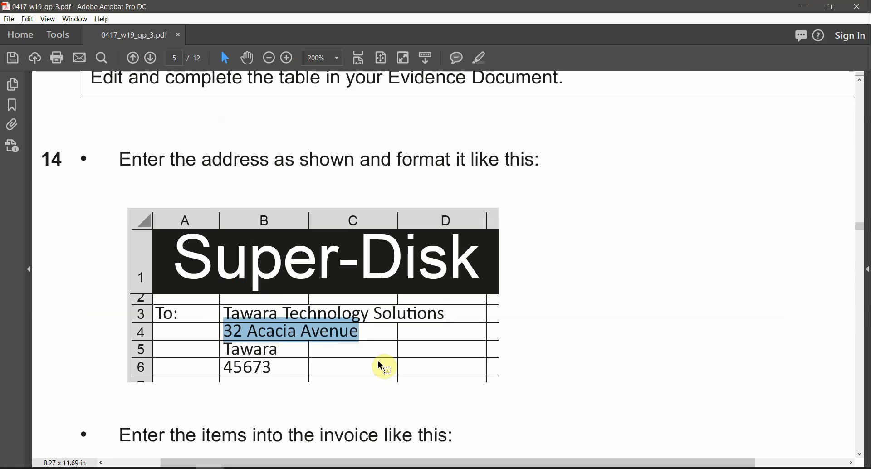
key("alt+Tab")
left_click(107, 195)
key("ctrl+v")
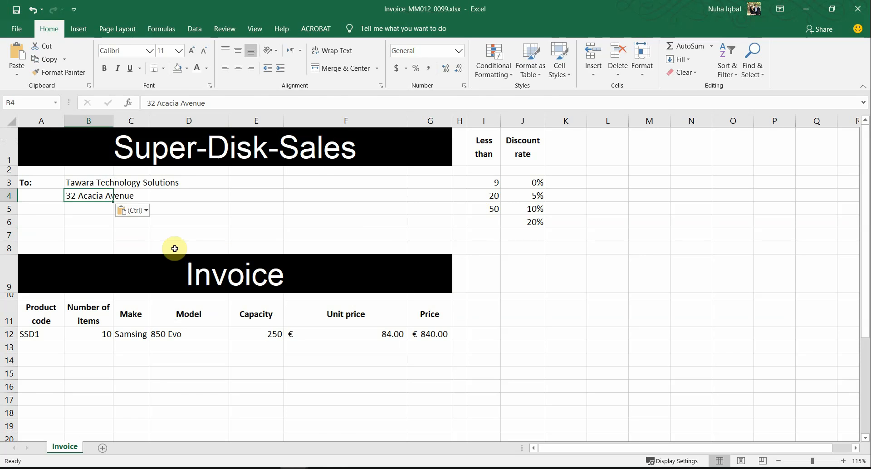
left_click(264, 233)
Copy Tawara from the example address into cell B5
key("alt+Tab")
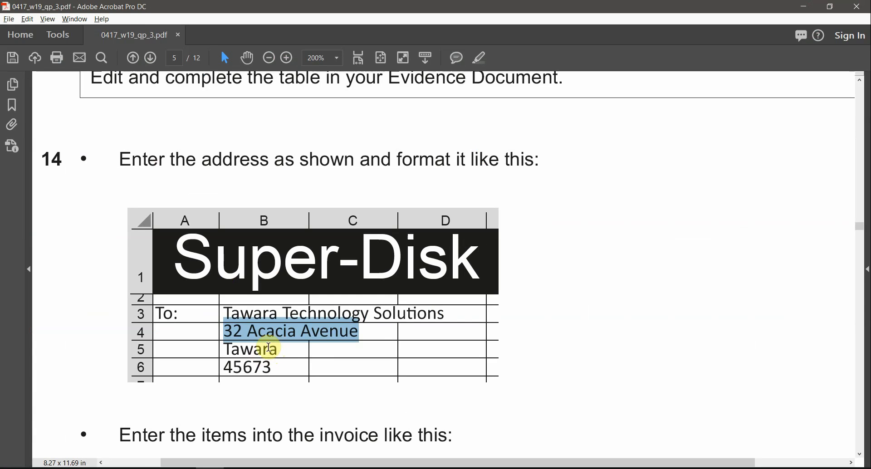
double_click(271, 349)
key("ctrl+c")
key("alt+Tab")
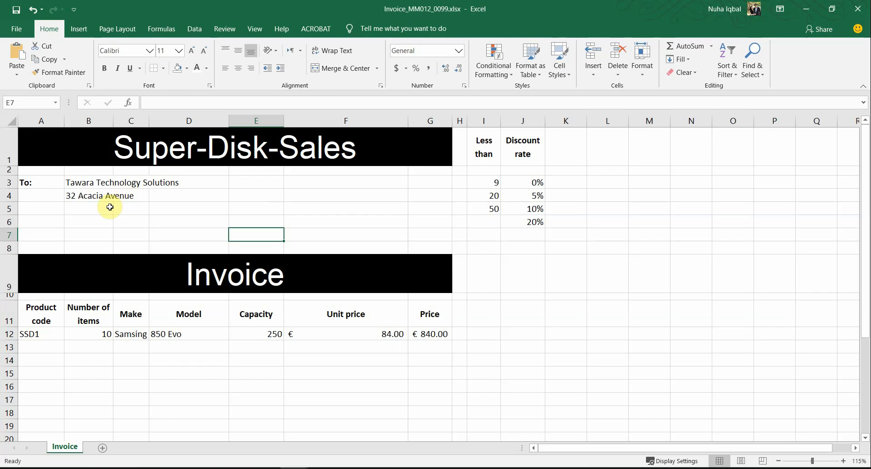
left_click(109, 208)
key("ctrl+v")
Paste 45673 into cell B6 and left-align it
key("alt+Tab")
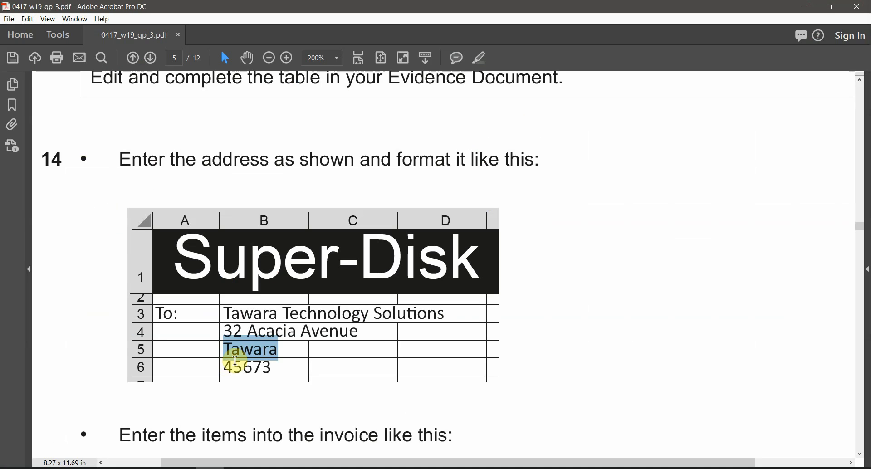
double_click(236, 365)
key("alt+Tab")
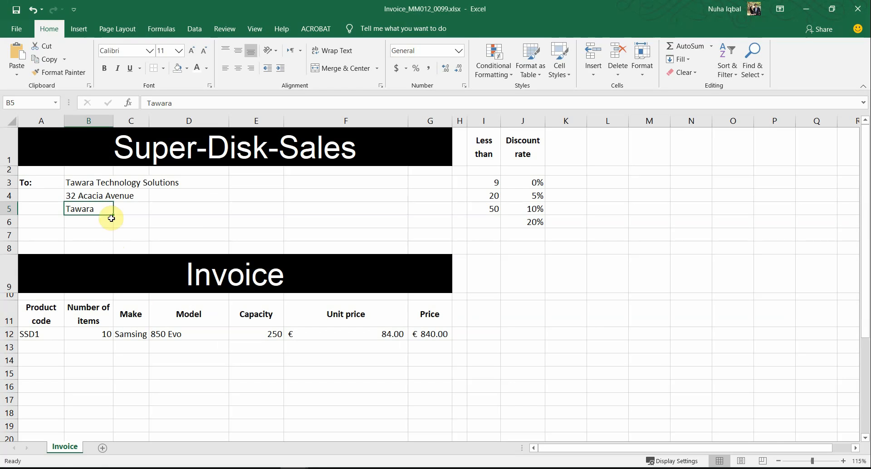
left_click(86, 221)
key("ctrl+v")
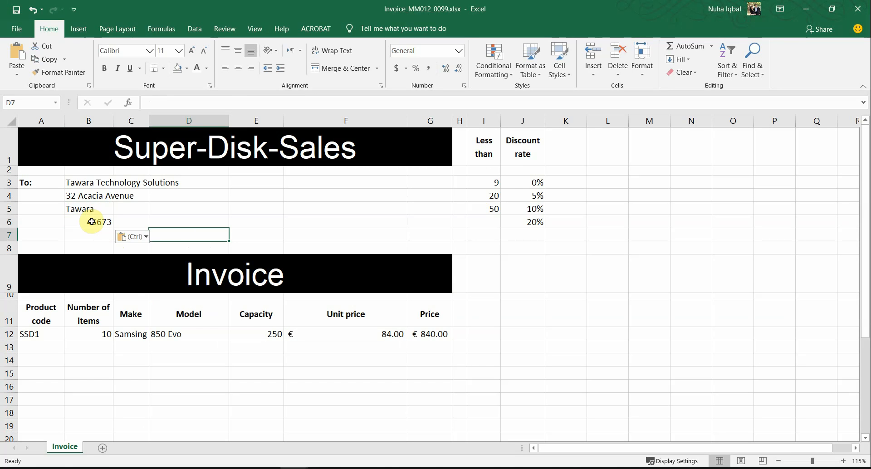
left_click(224, 65)
left_click(250, 225)
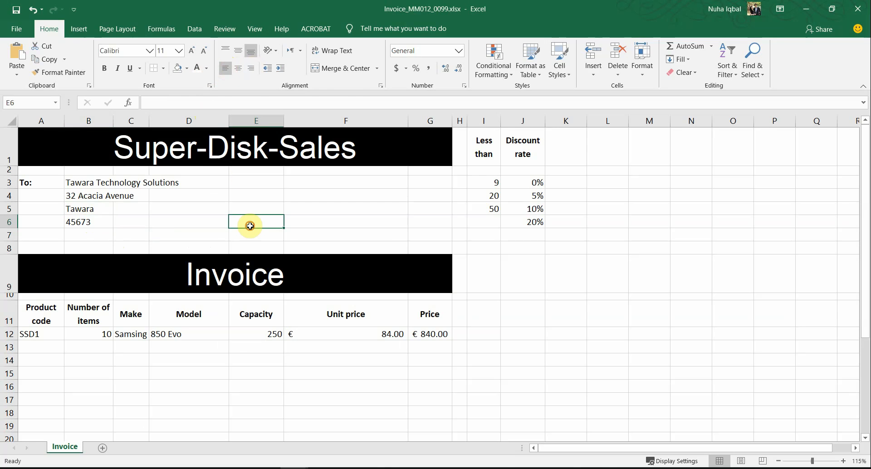
key("alt+Tab")
Read the item instructions, then tile the question paper left and the invoice right
scroll(293, 320, "down", 2)
scroll(293, 320, "down", 2)
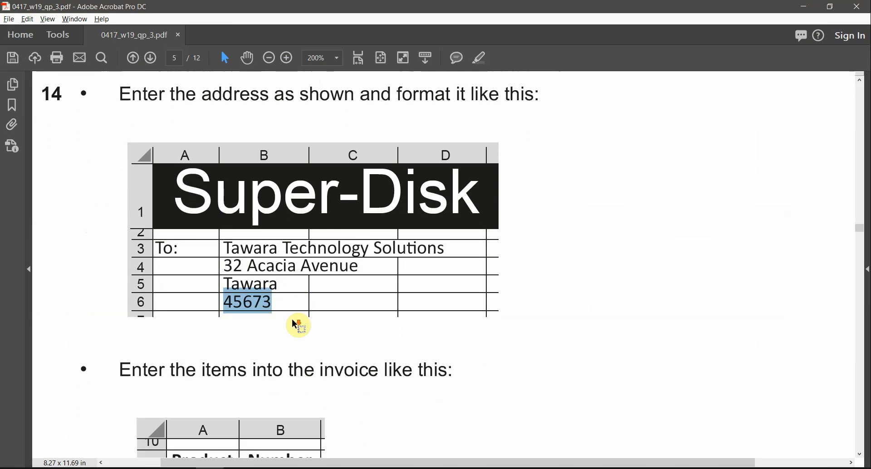
scroll(294, 323, "down", 1)
scroll(294, 322, "down", 2)
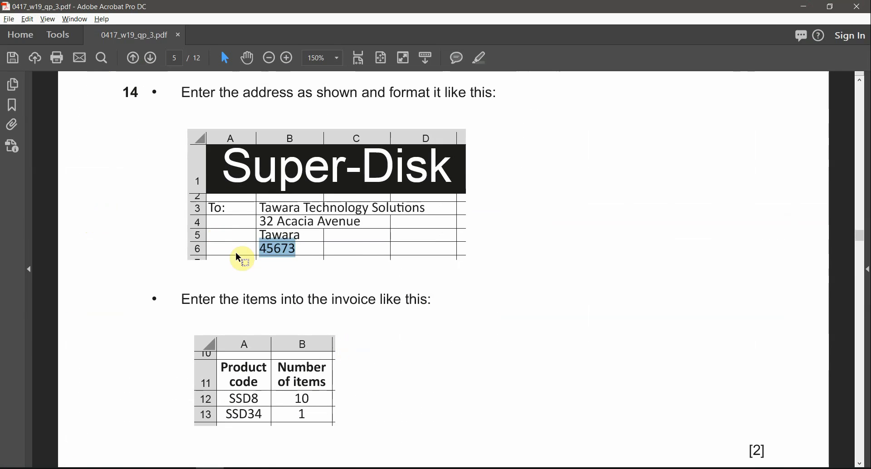
double_click(260, 299)
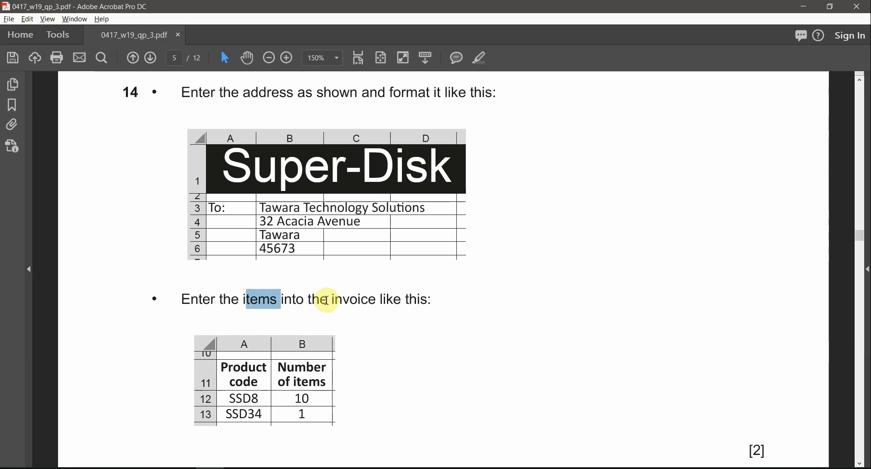
left_click_drag(326, 301, 402, 301)
scroll(379, 342, "down", 2)
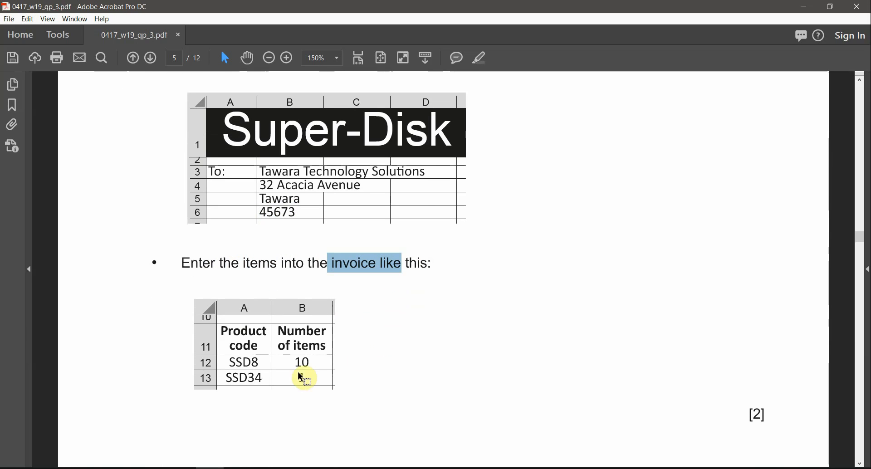
scroll(301, 376, "up", 1)
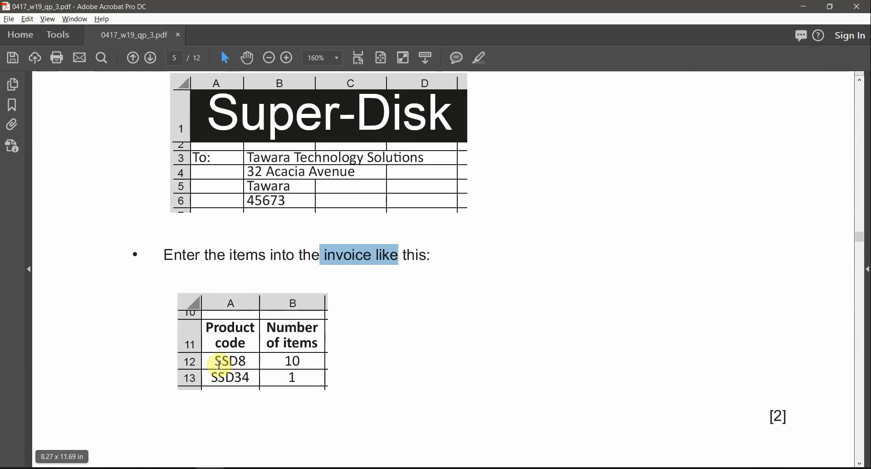
left_click_drag(346, 5, 2, 242)
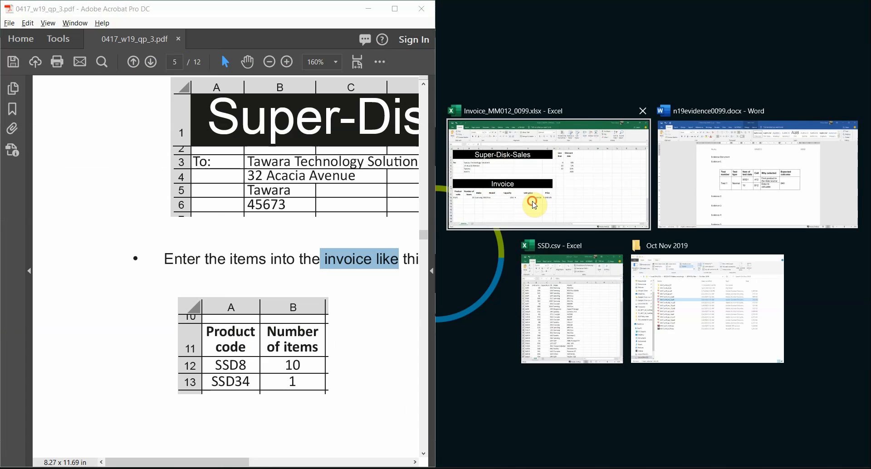
left_click(534, 205)
scroll(528, 336, "down", 2)
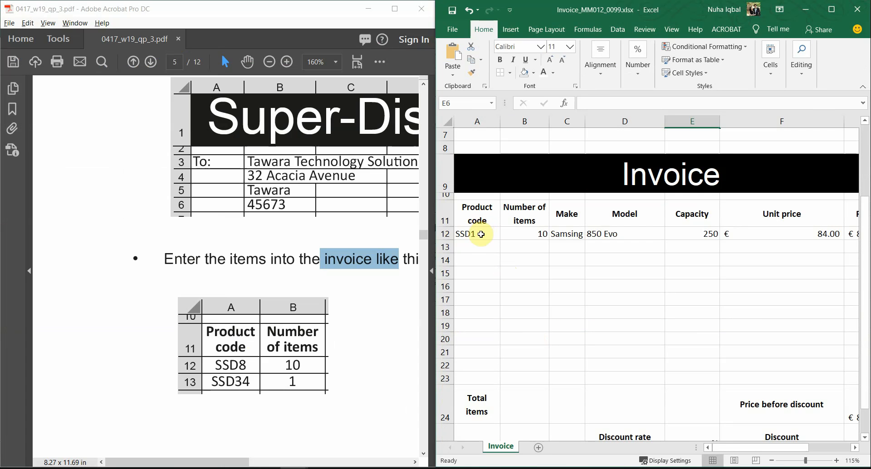
Change the first product code in A12 to SSD8
left_click(481, 234)
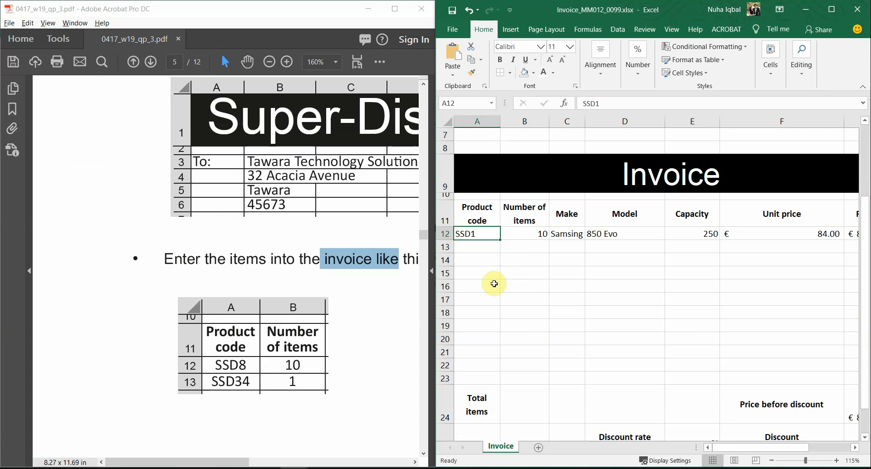
type("SSD")
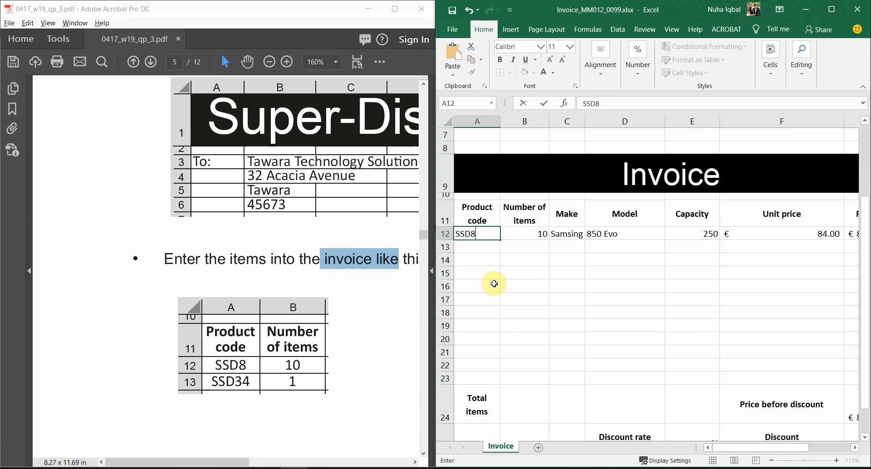
key("Return")
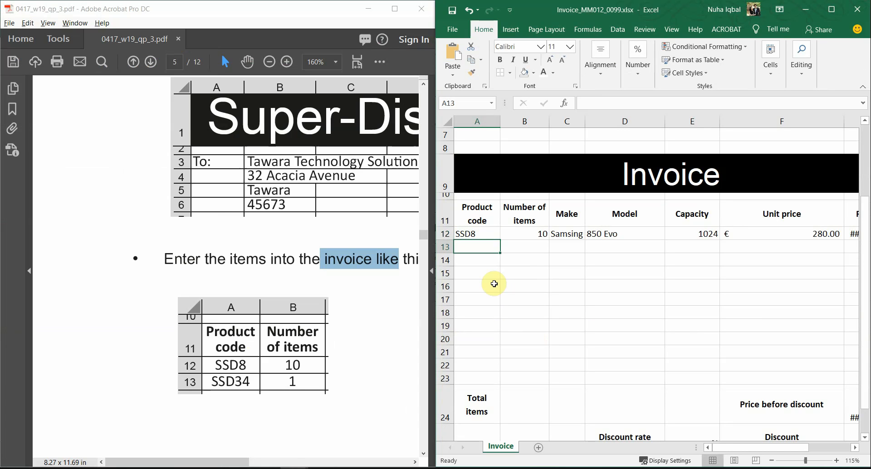
key("Right")
key("Up")
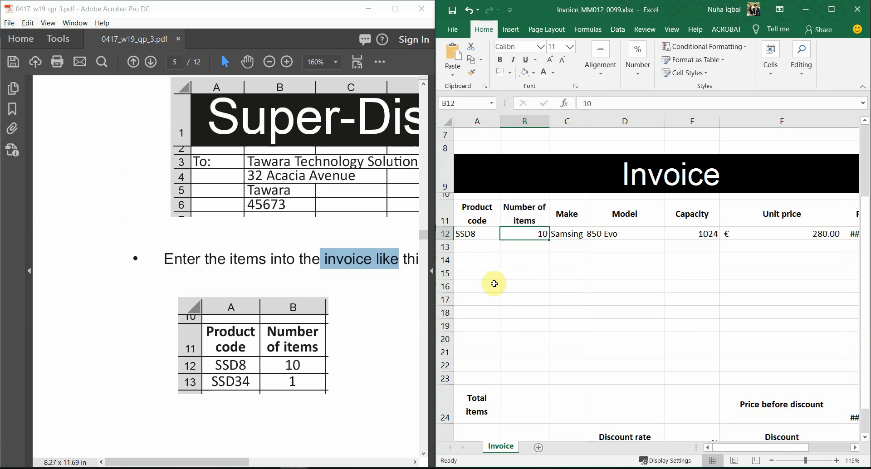
key("Left")
key("Down")
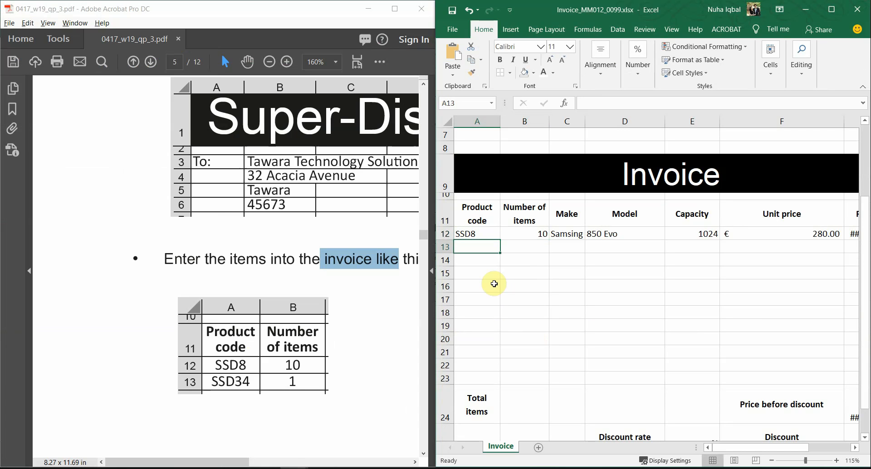
Enter SSD34 in A13 with 1 item in B13
type("SSD8")
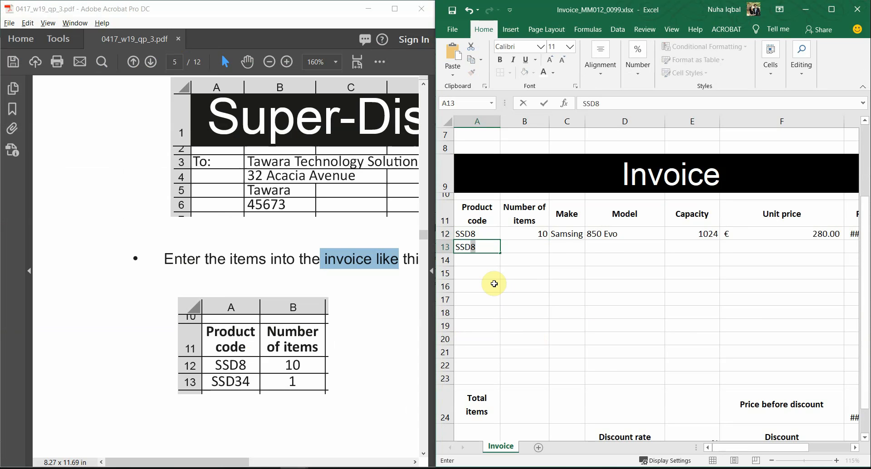
key("Return")
key("Right")
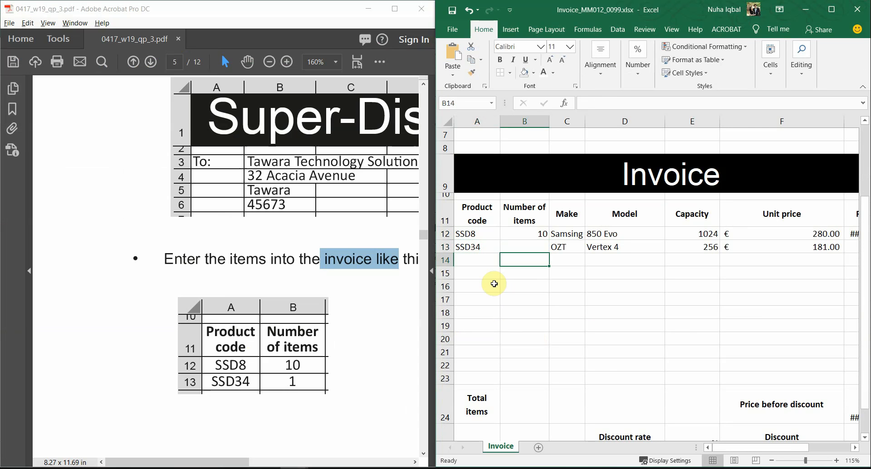
key("Up")
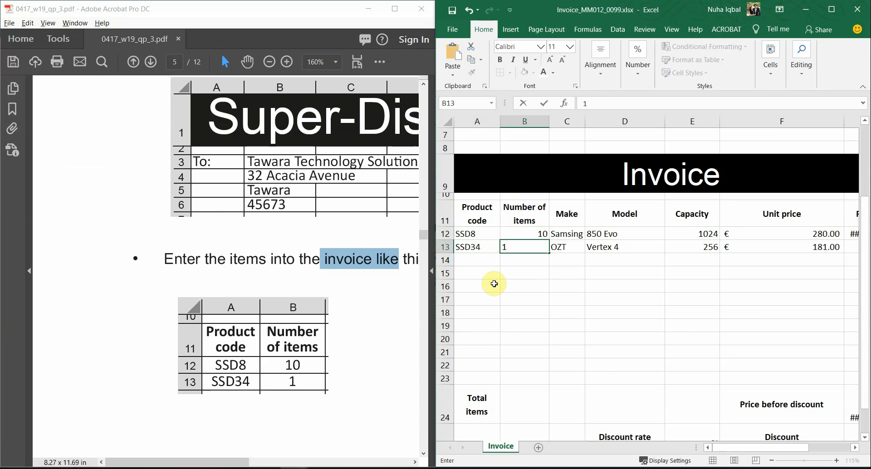
key("Tab")
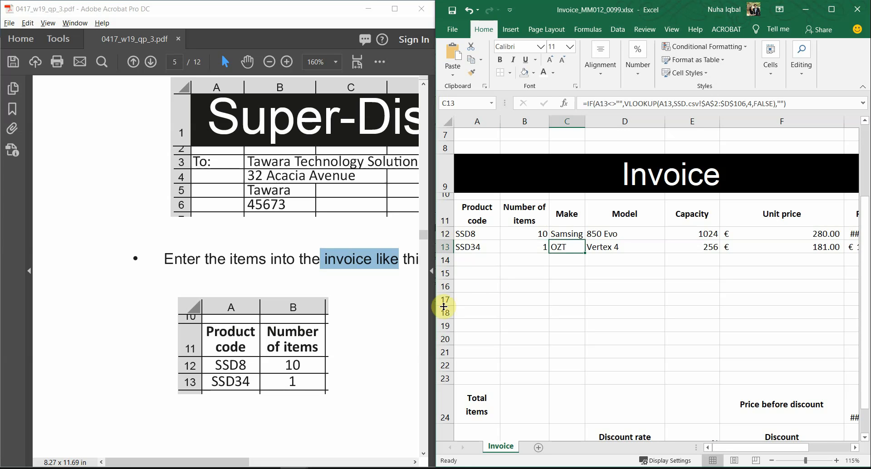
scroll(369, 303, "down", 1)
left_click(394, 8)
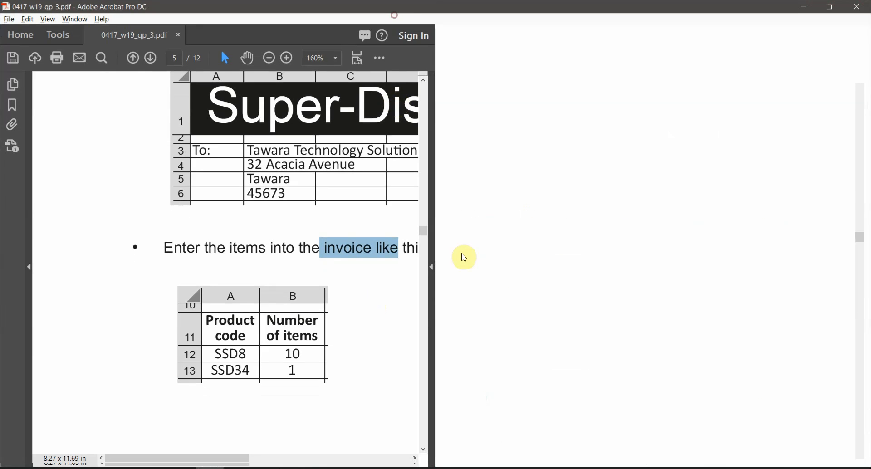
Highlight 'A1 to G26' in question 15, then return to a maximized Excel
scroll(564, 352, "down", 2)
scroll(563, 353, "down", 10)
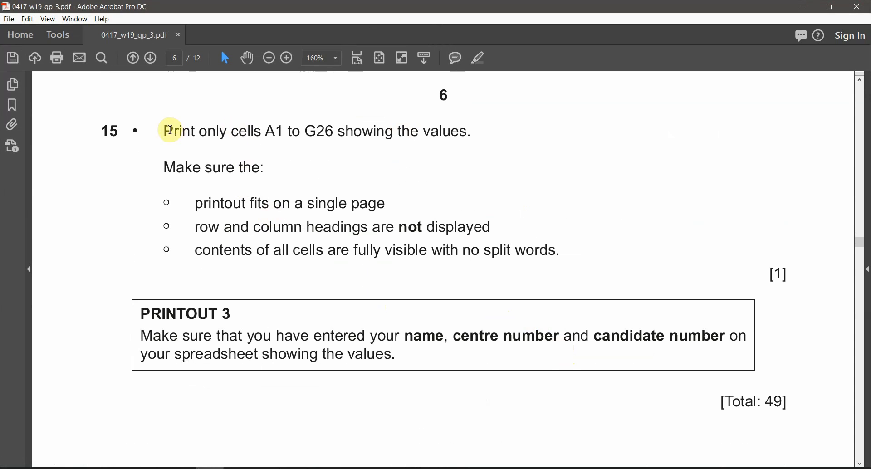
left_click_drag(265, 131, 332, 132)
left_click(288, 463)
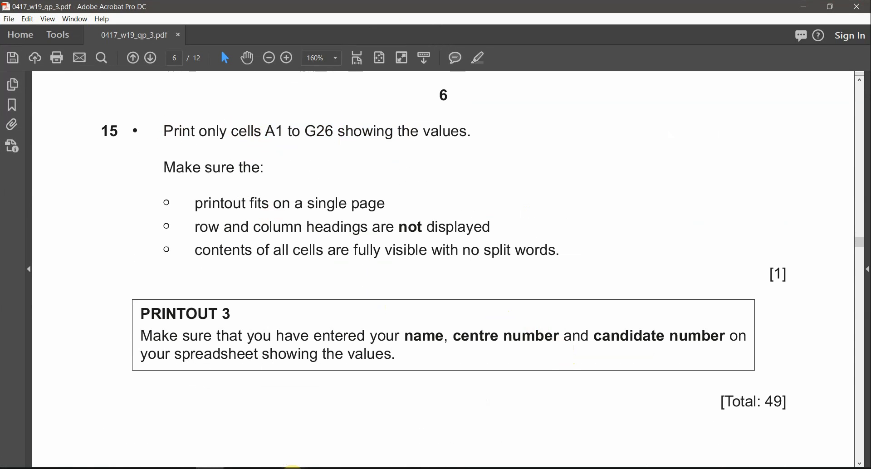
left_click(258, 440)
left_click(831, 9)
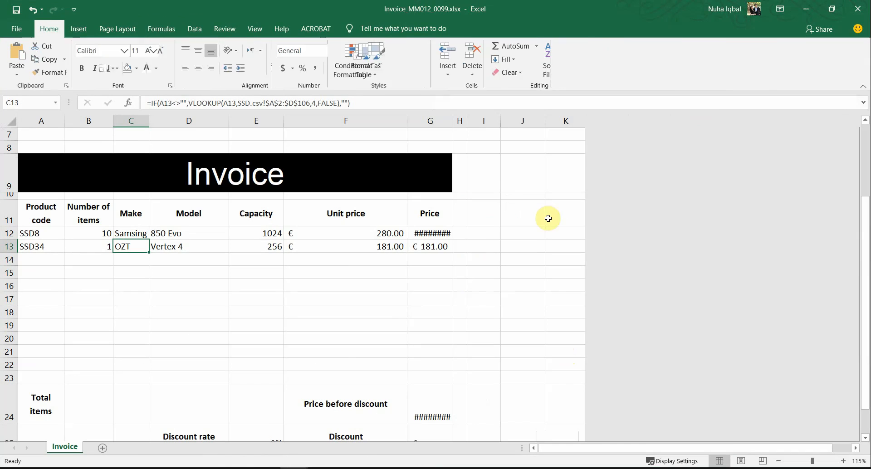
Select the whole sheet and AutoFit all column widths so the prices show
double_click(452, 120)
left_click(441, 311)
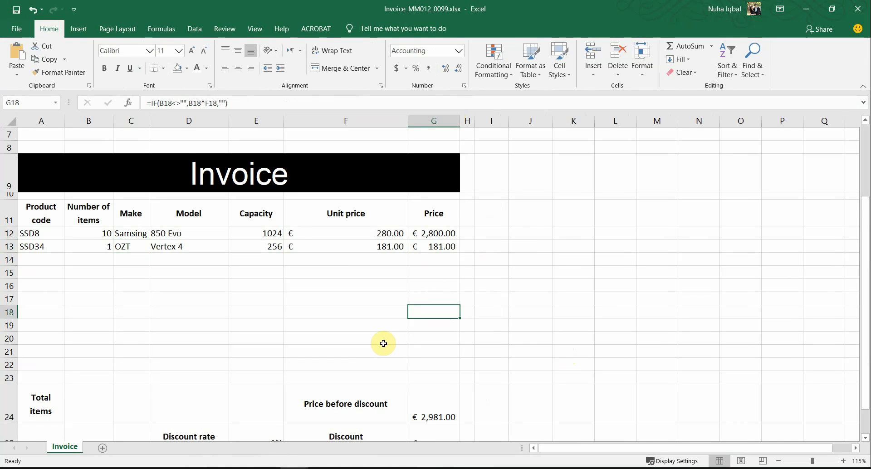
scroll(383, 343, "down", 4, "ctrl")
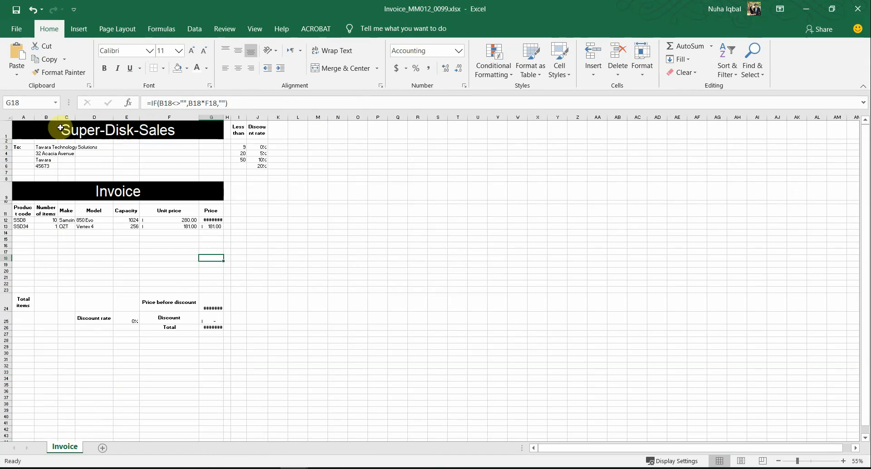
left_click(6, 115)
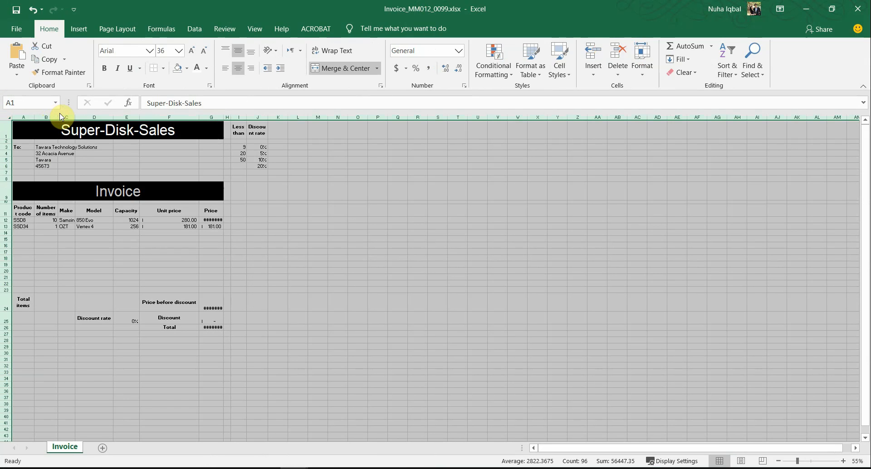
double_click(57, 117)
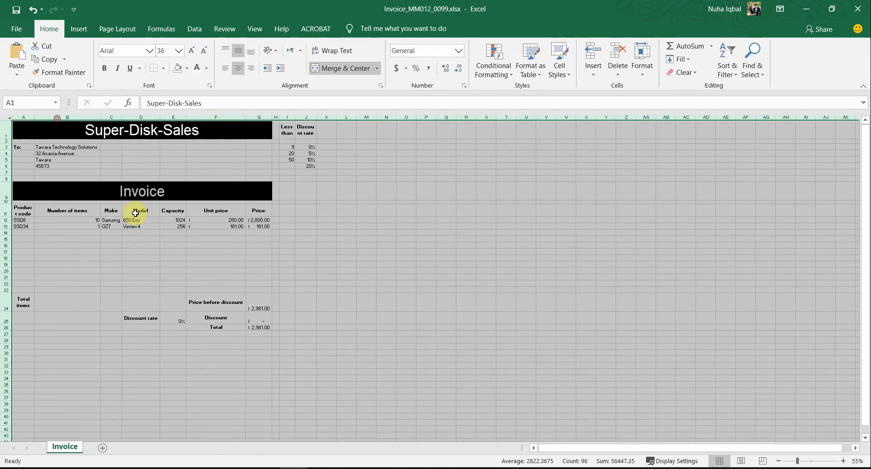
scroll(159, 317, "up", 2, "ctrl")
left_click(161, 323)
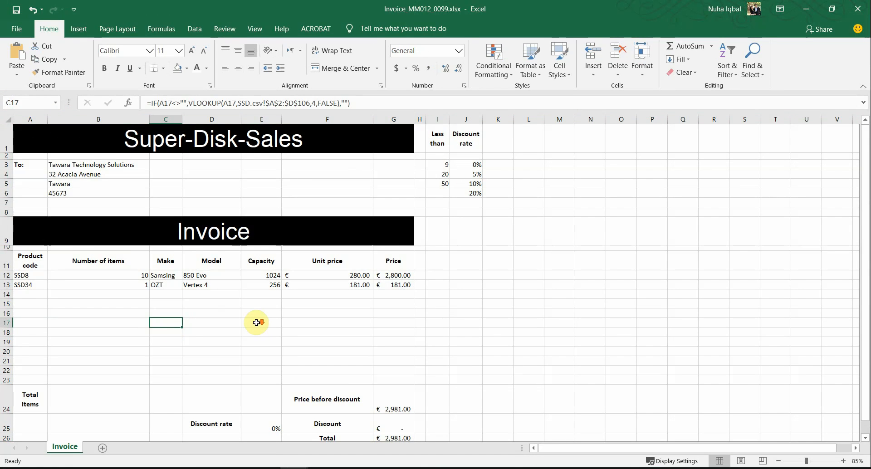
scroll(272, 320, "down", 1)
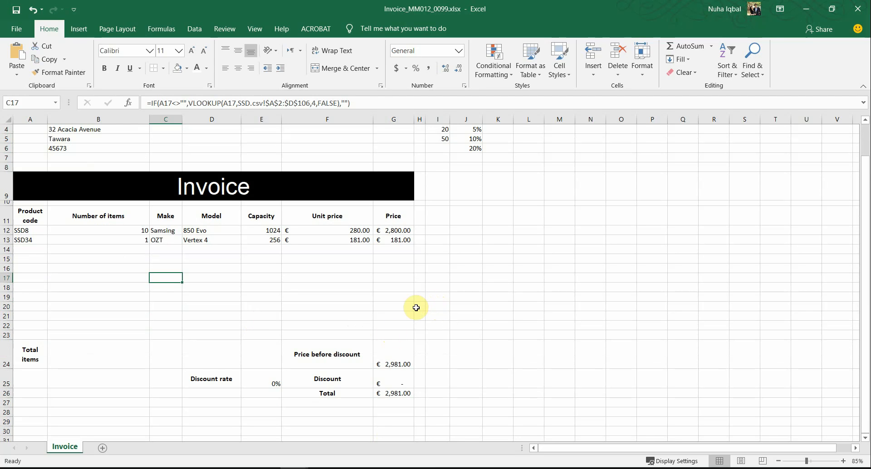
scroll(404, 322, "down", 1)
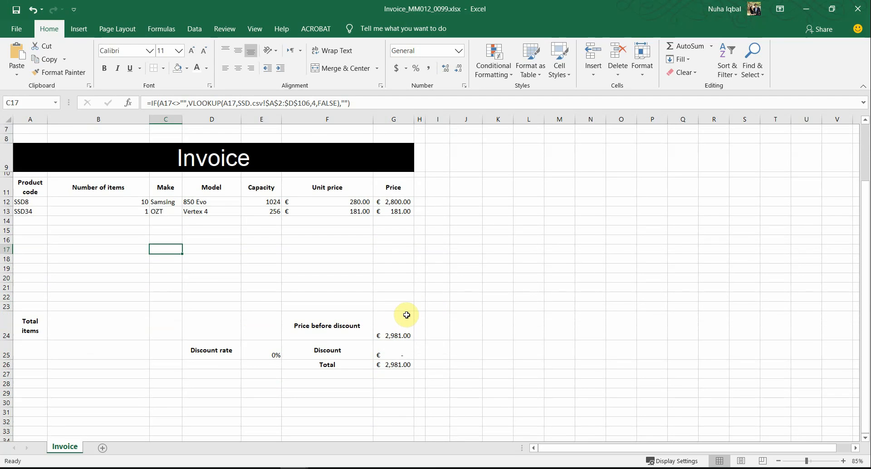
Inspect cells B24 to E24 in the totals row
left_click(126, 313)
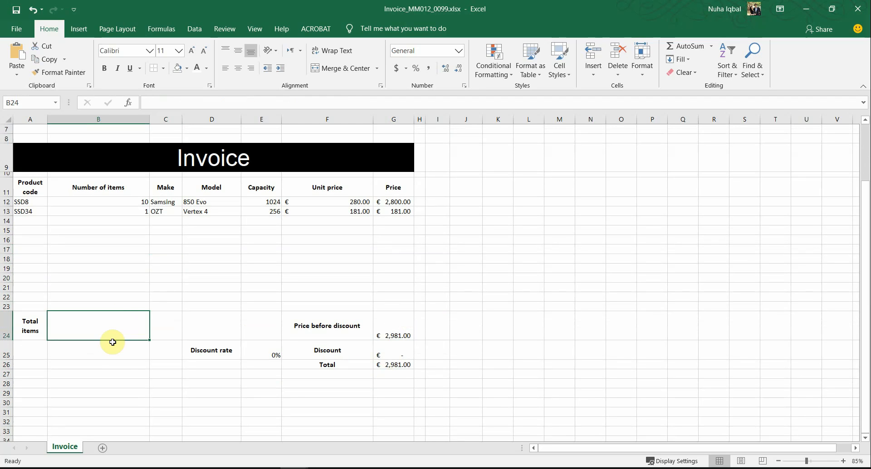
left_click(169, 333)
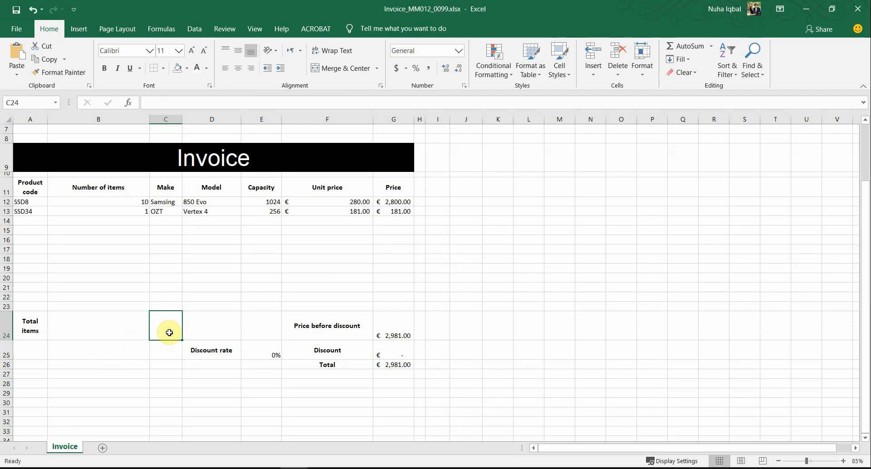
left_click(198, 332)
left_click(266, 333)
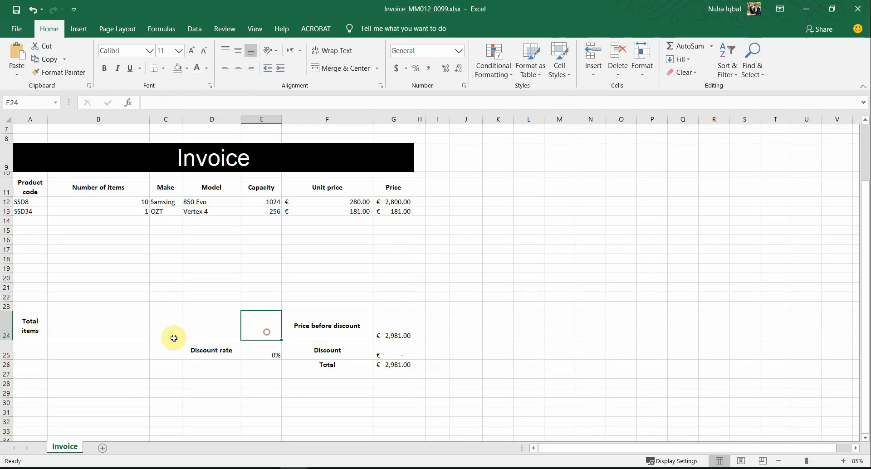
left_click(107, 332)
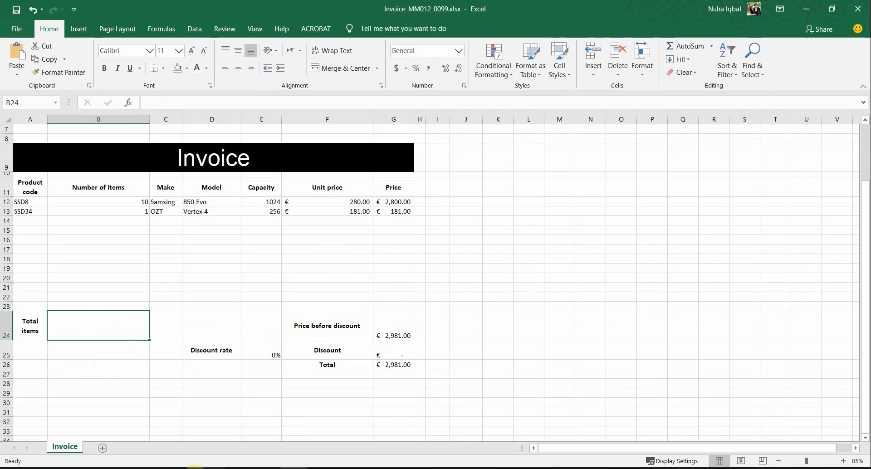
left_click(210, 468)
scroll(718, 291, "down", 6)
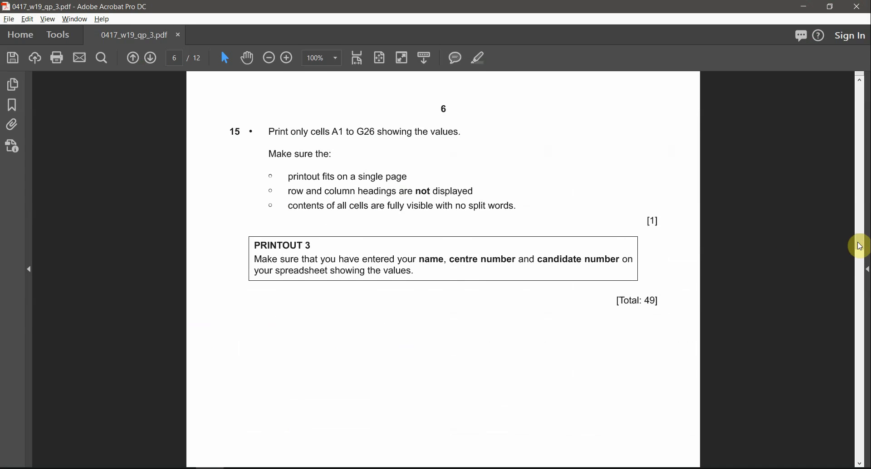
Read tasks 1–6, selecting question 5's instruction for a total-items function in B24
left_click_drag(860, 246, 855, 200)
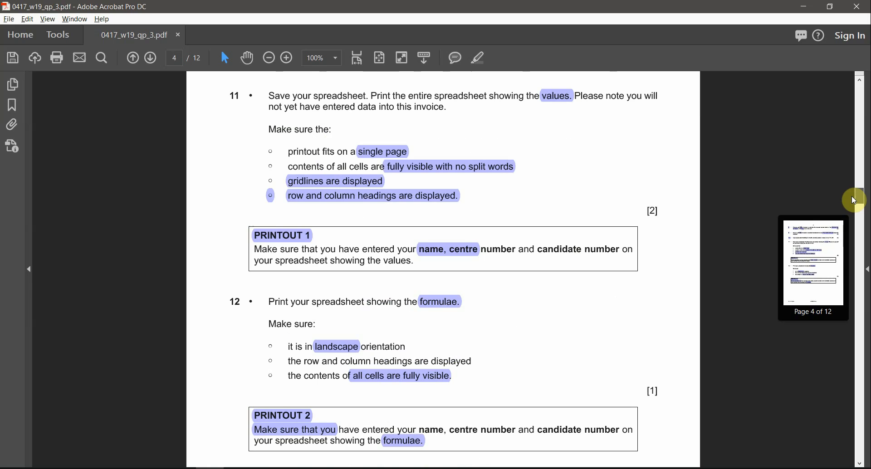
scroll(536, 295, "down", 3)
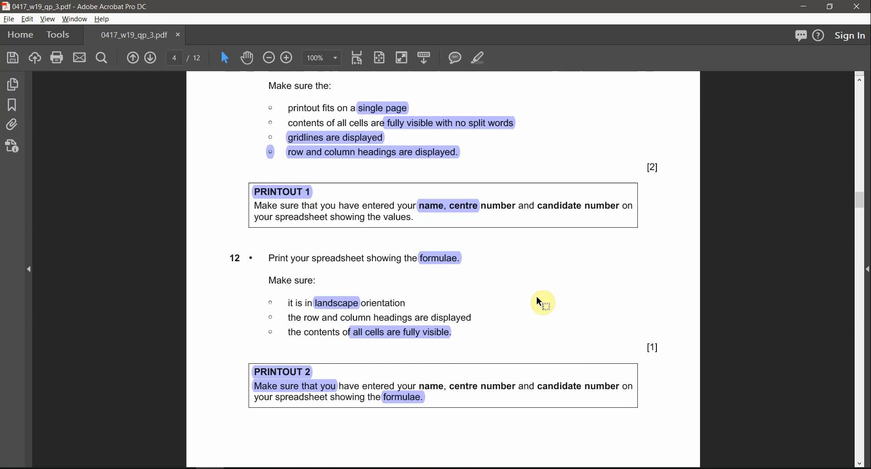
scroll(553, 301, "down", 8)
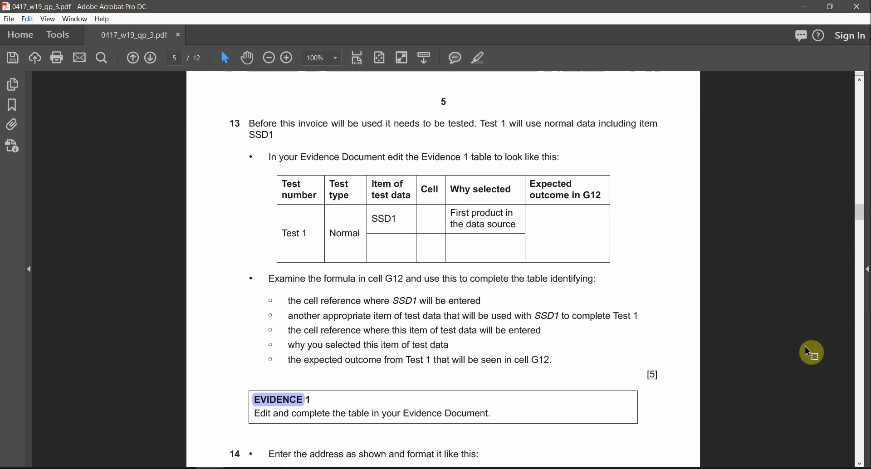
scroll(779, 361, "down", 2, "ctrl")
scroll(773, 313, "up", 10)
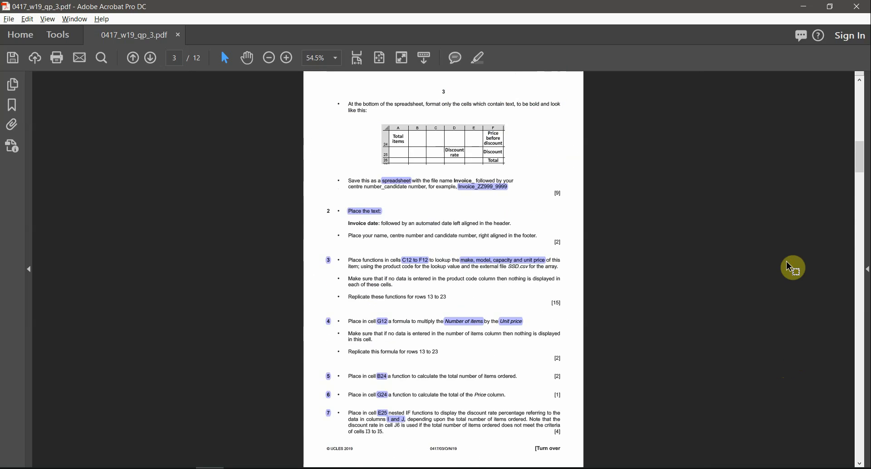
scroll(680, 345, "up", 3, "ctrl")
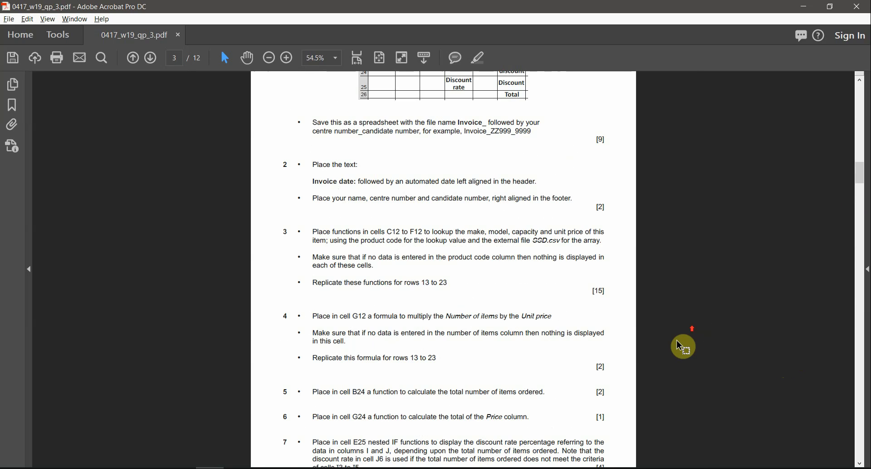
scroll(677, 339, "down", 1, "ctrl")
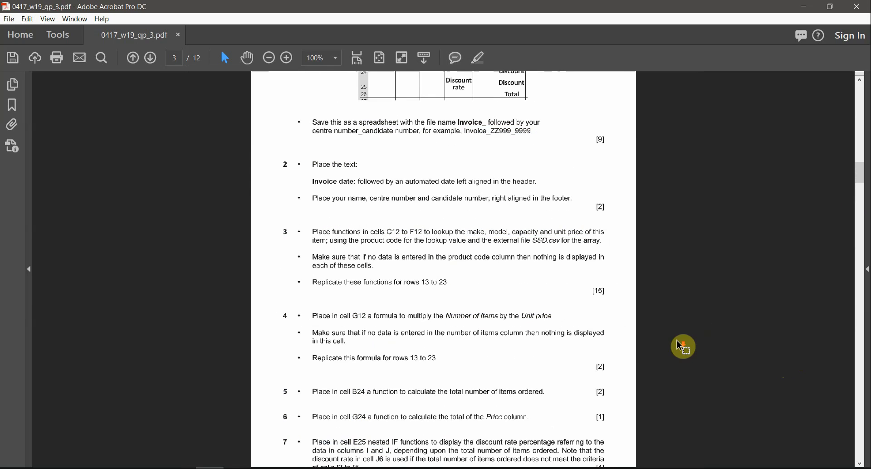
scroll(676, 340, "up", 3)
scroll(675, 340, "up", 5)
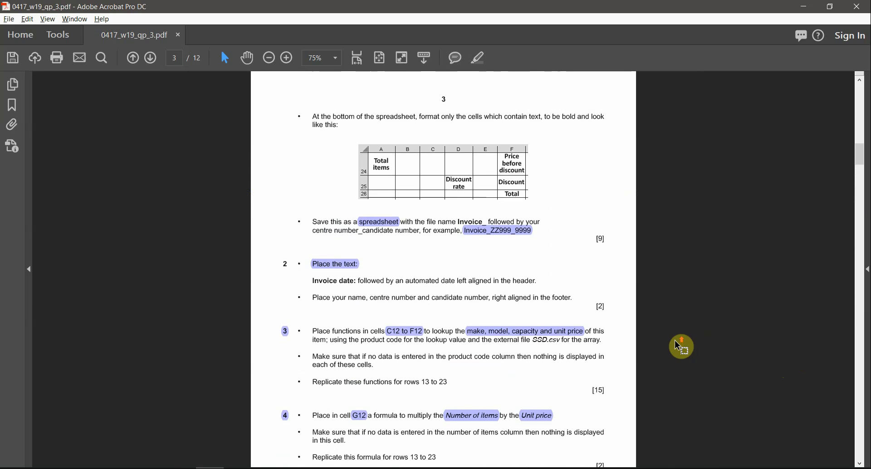
scroll(674, 340, "up", 2)
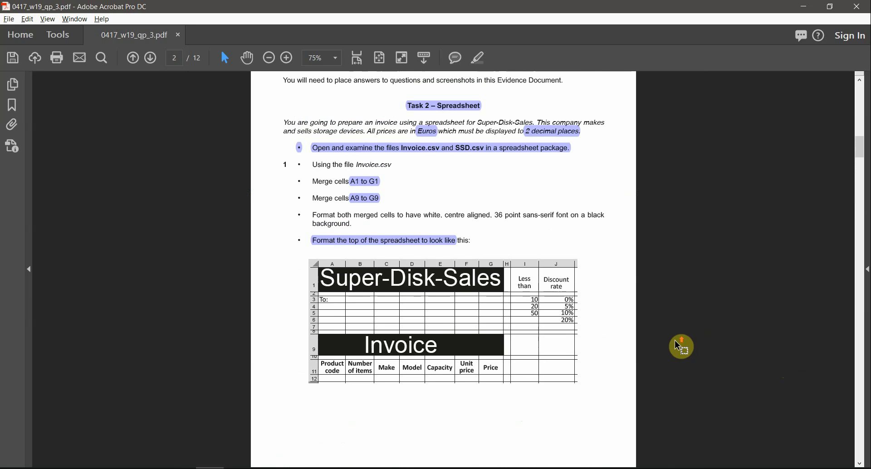
scroll(674, 340, "up", 2, "ctrl")
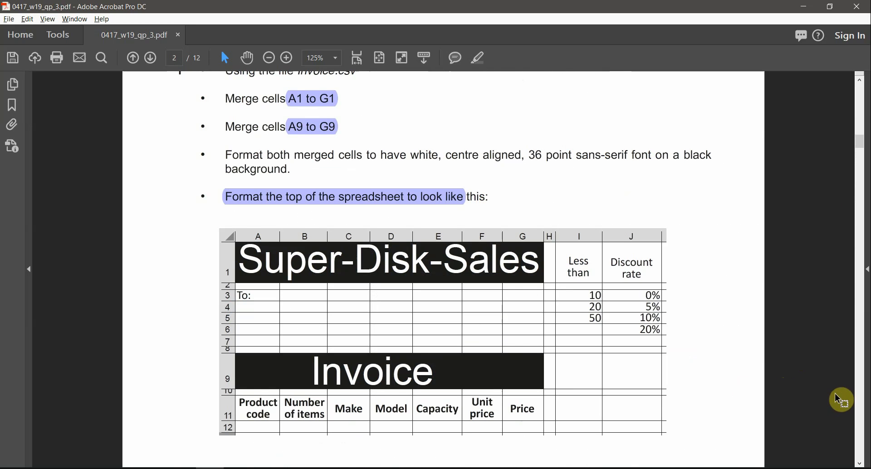
scroll(857, 407, "down", 10)
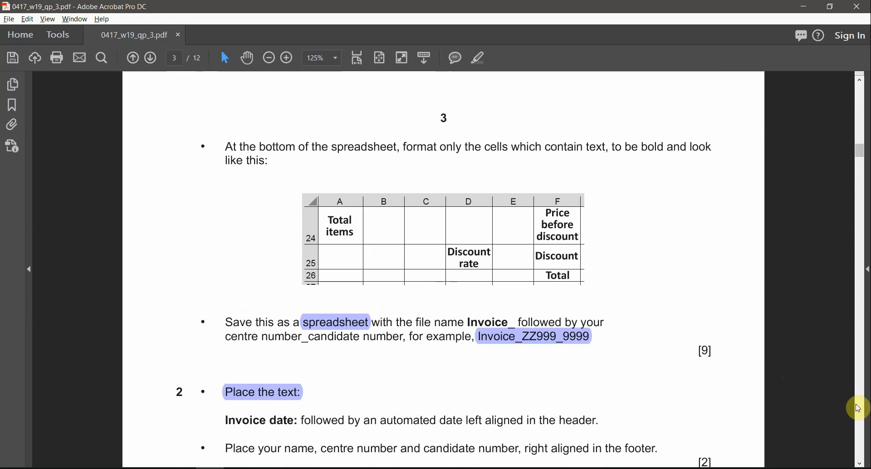
scroll(858, 408, "down", 5)
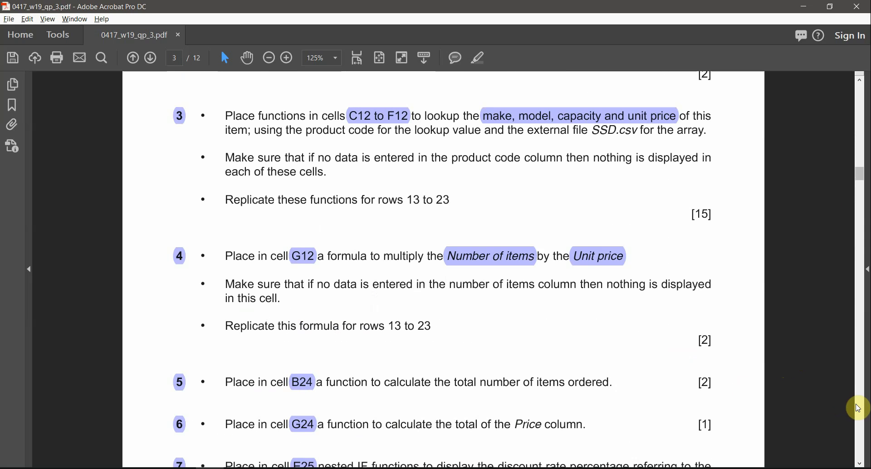
scroll(403, 409, "down", 1)
left_click_drag(327, 368, 549, 375)
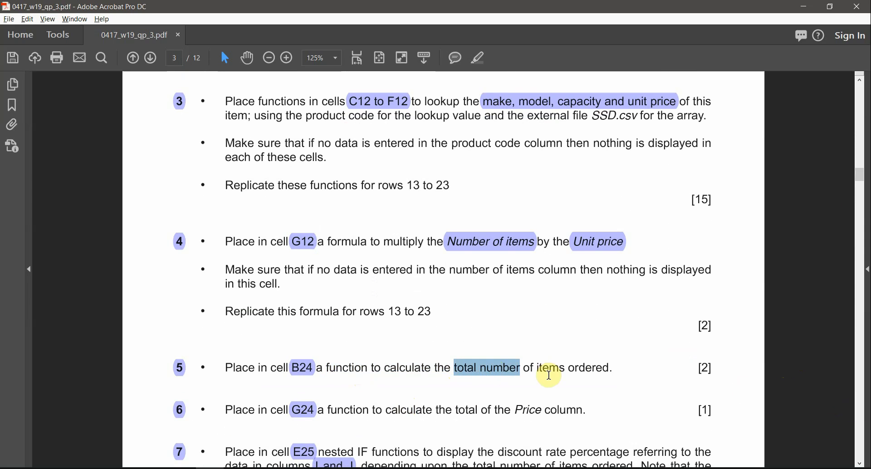
key("alt+Tab")
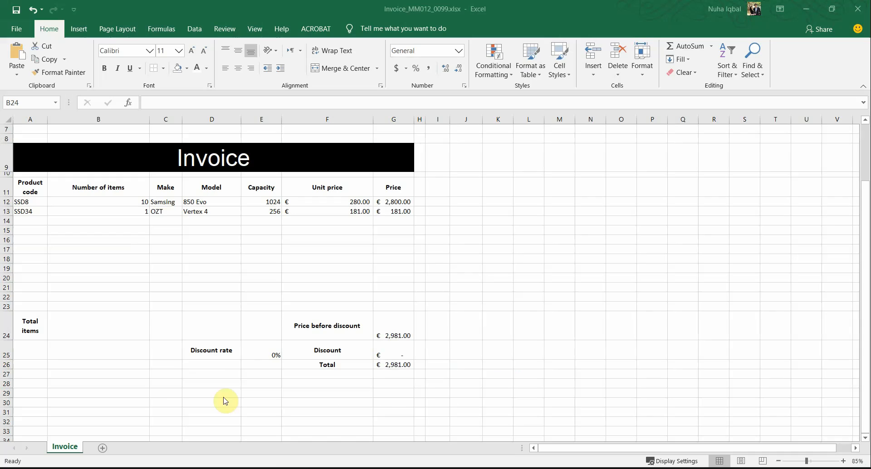
Enter =SUM(B12:B23) in B24 to total 11 items
left_click(391, 334)
left_click(116, 316)
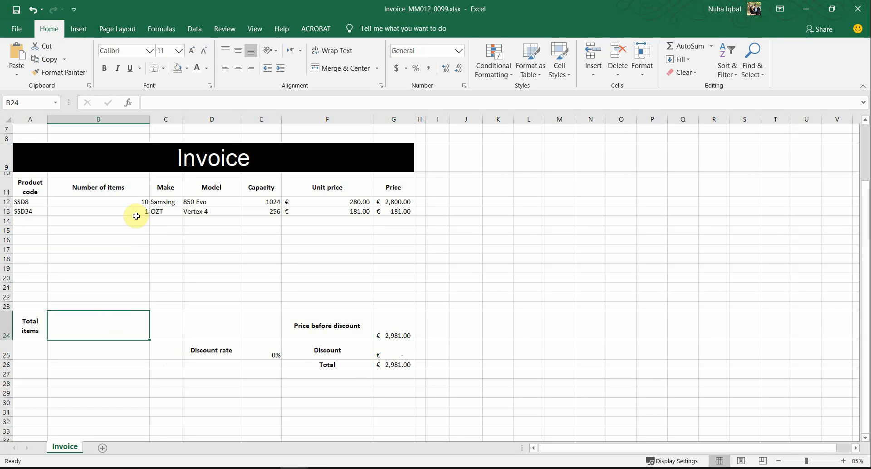
type("=sum(")
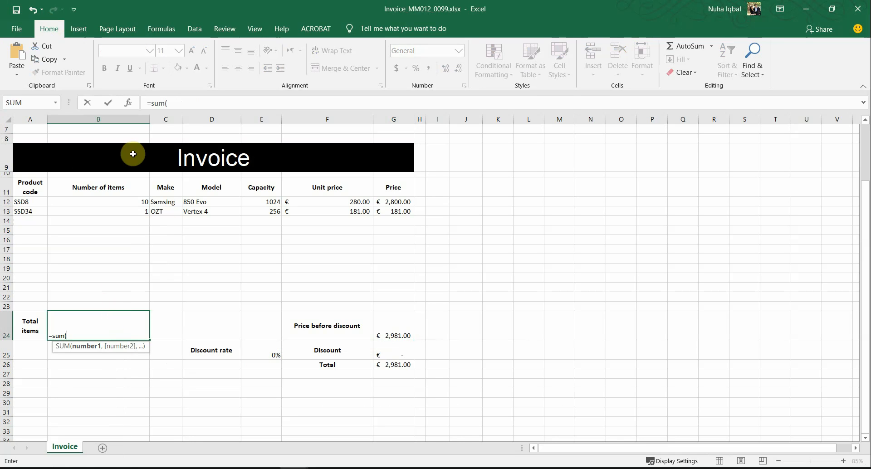
left_click_drag(138, 204, 137, 301)
key("Return")
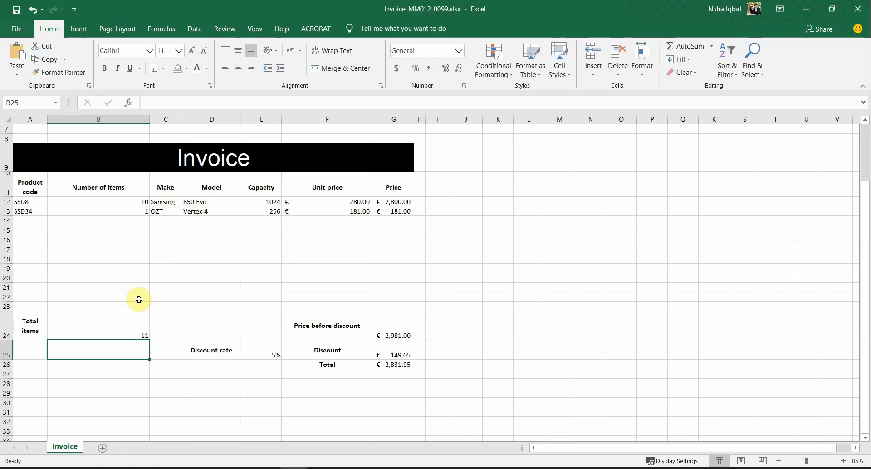
Check the formulas in E25, G26, G25 and G24: 5% discount, €2,831.95 total
left_click(277, 356)
left_click(186, 393)
left_click(266, 355)
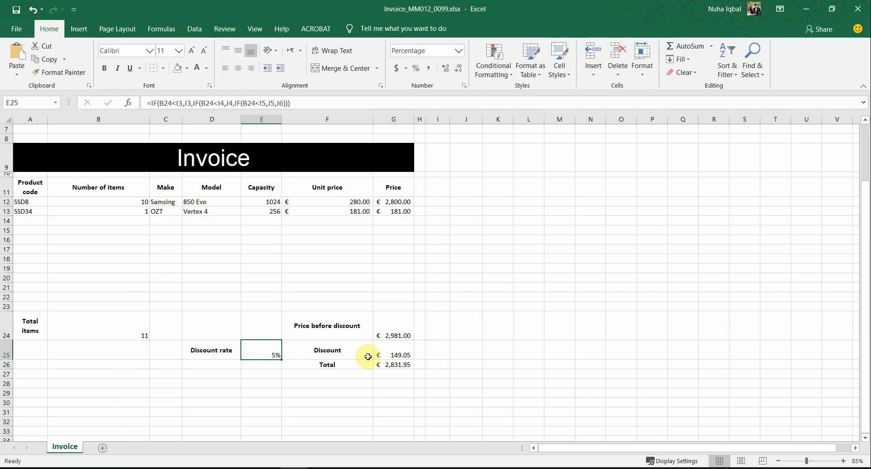
left_click(390, 364)
left_click(384, 348)
left_click(378, 336)
key("alt+Tab")
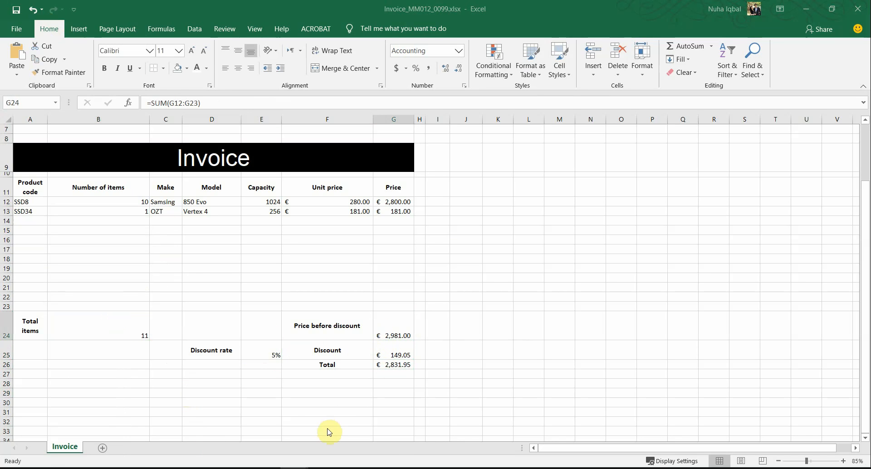
On page 6, highlight question number 15, the A1 to G26 range and the 'showing the values' wording
scroll(488, 322, "down", 5)
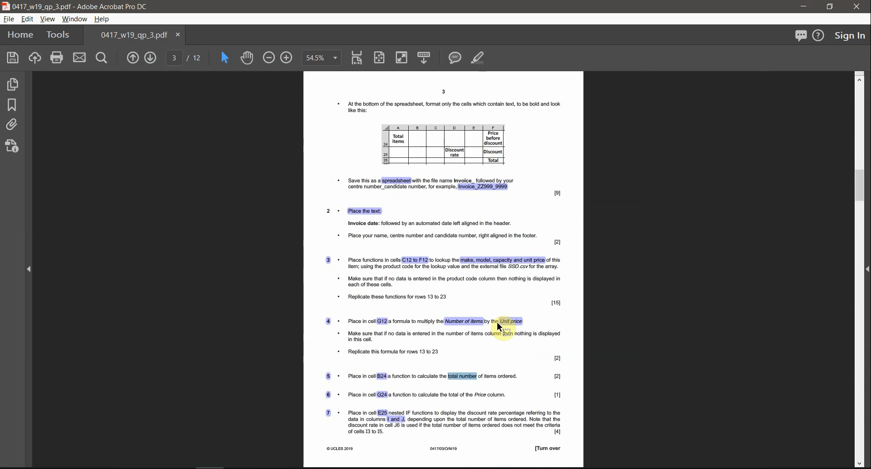
scroll(497, 322, "down", 10)
scroll(511, 130, "up", 5)
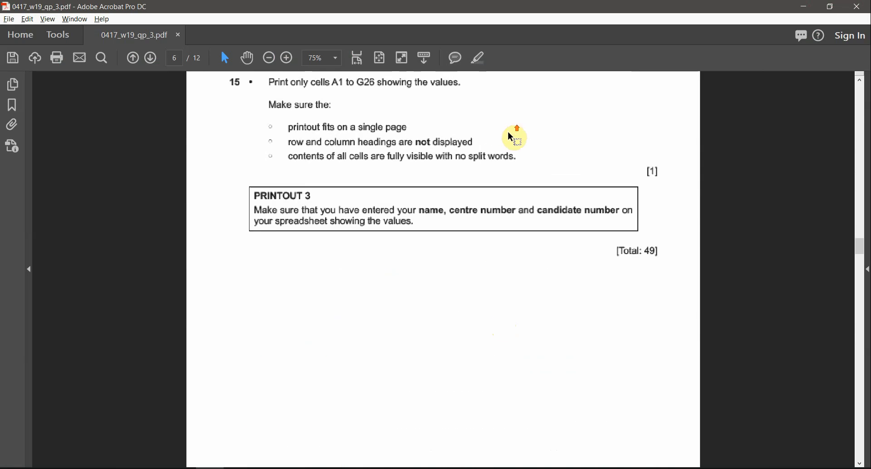
scroll(509, 155, "up", 3)
scroll(494, 164, "up", 3)
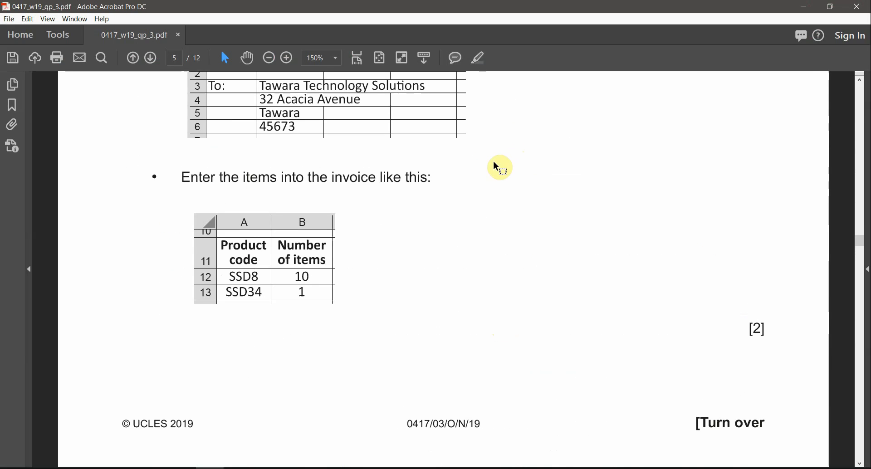
scroll(494, 163, "down", 3)
double_click(130, 154)
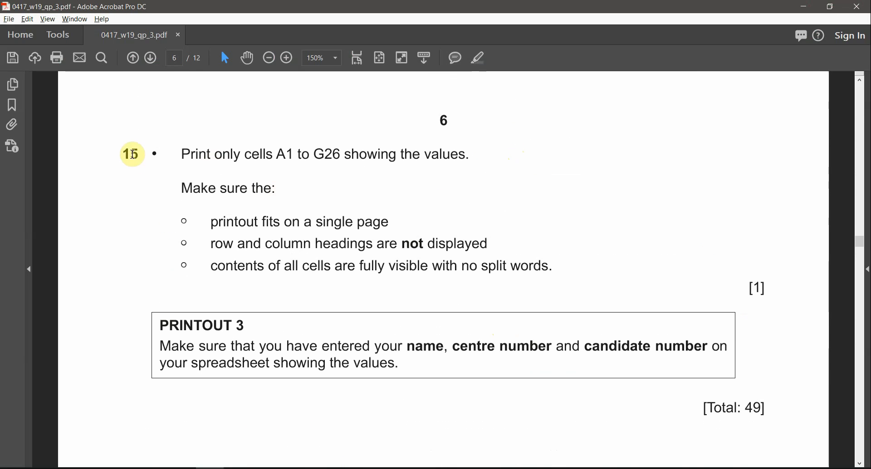
left_click(477, 58)
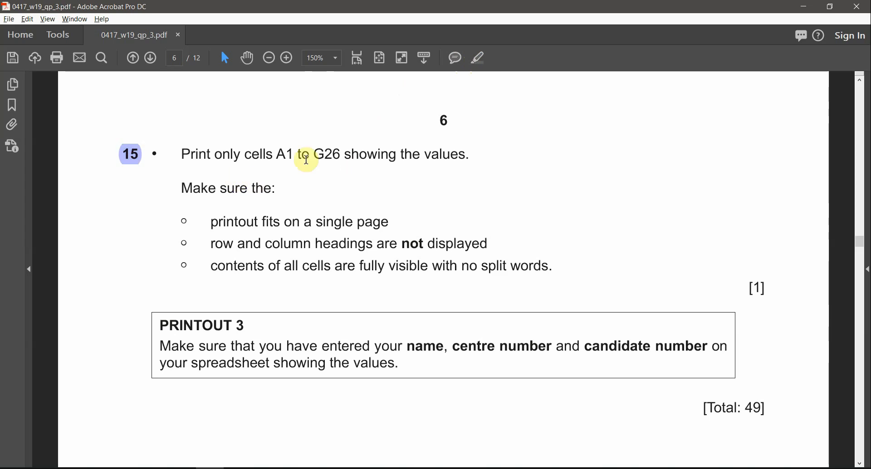
left_click_drag(277, 154, 328, 153)
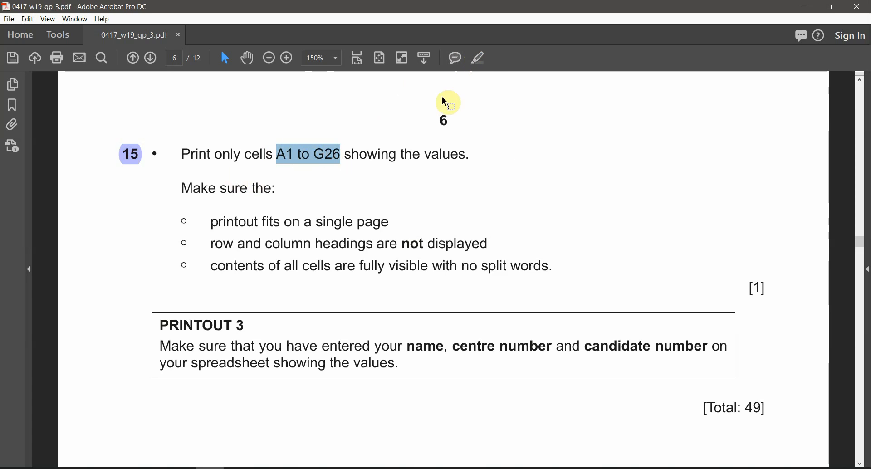
left_click(481, 59)
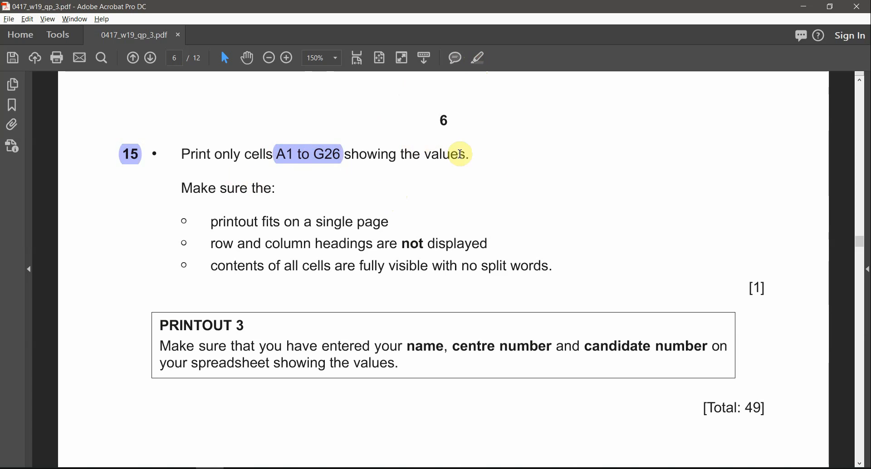
left_click_drag(468, 151, 363, 157)
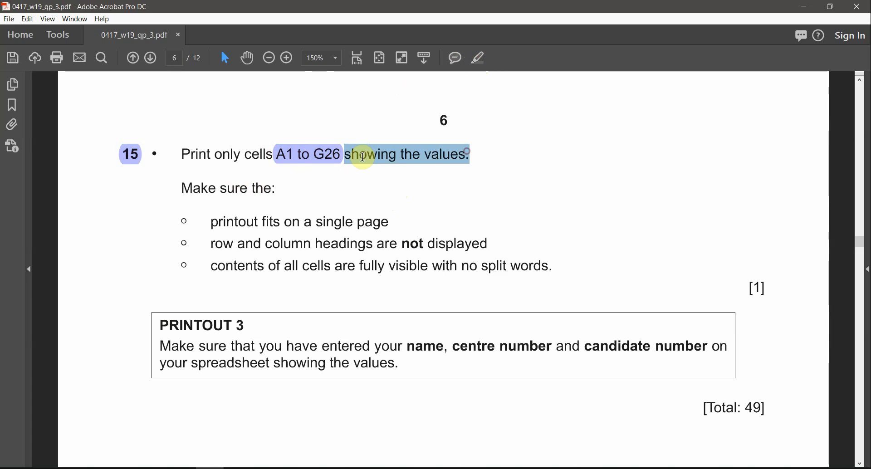
left_click(478, 56)
Highlight the single-page, not-displayed and no-split-words requirements and the name and candidate number reminder
left_click_drag(225, 223, 390, 223)
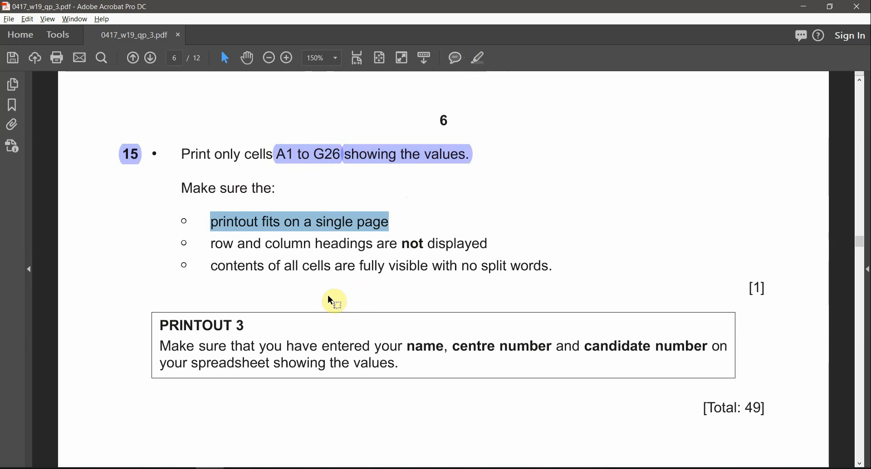
left_click(476, 59)
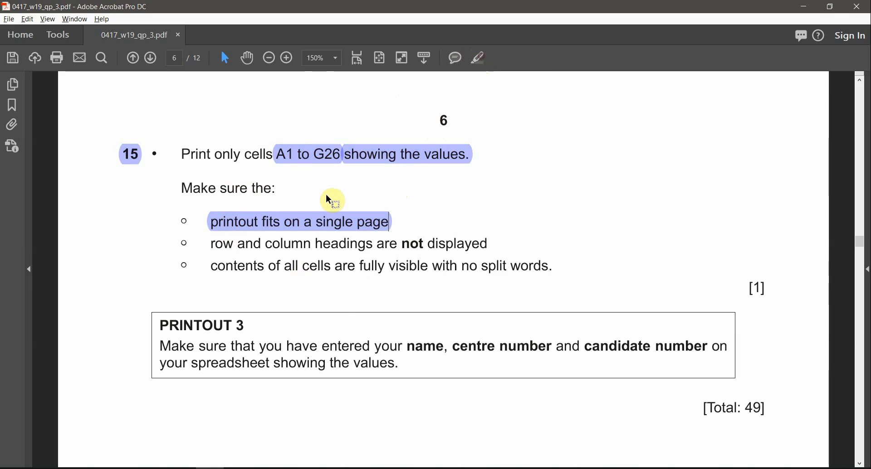
left_click_drag(404, 243, 488, 245)
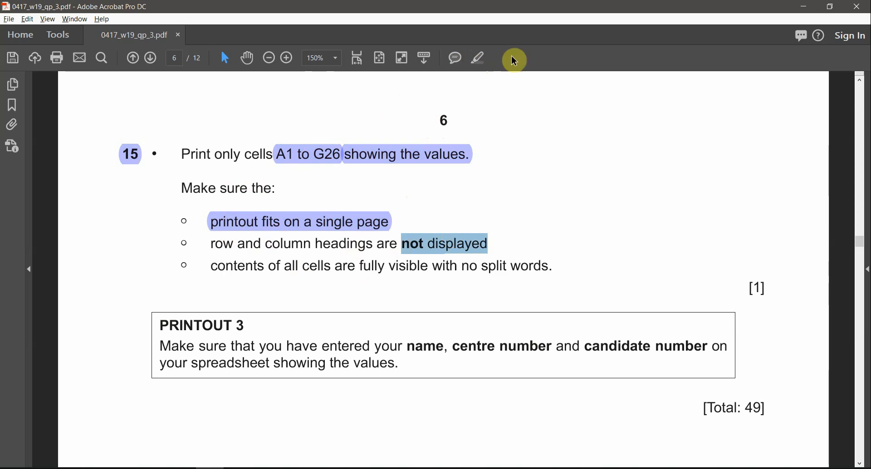
left_click(482, 66)
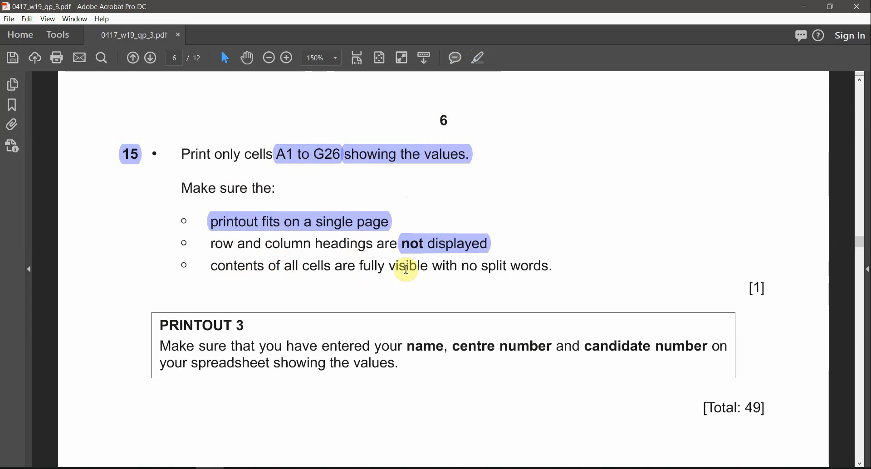
left_click_drag(554, 267, 430, 268)
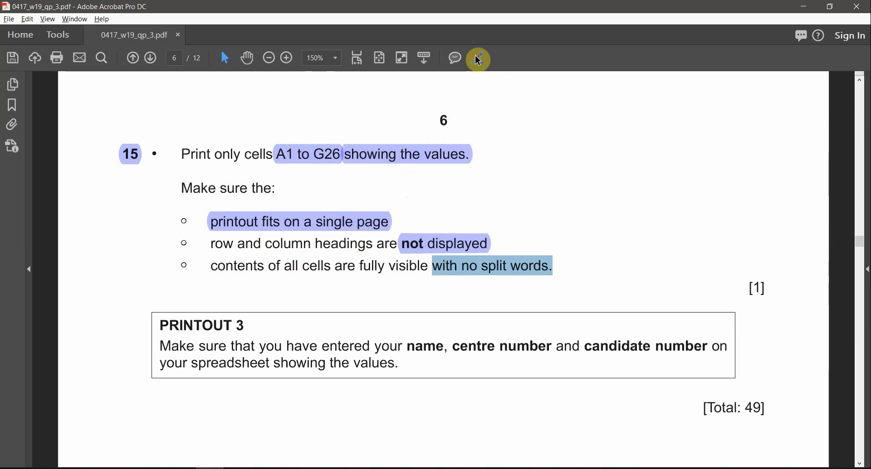
left_click(477, 58)
left_click_drag(407, 339, 294, 365)
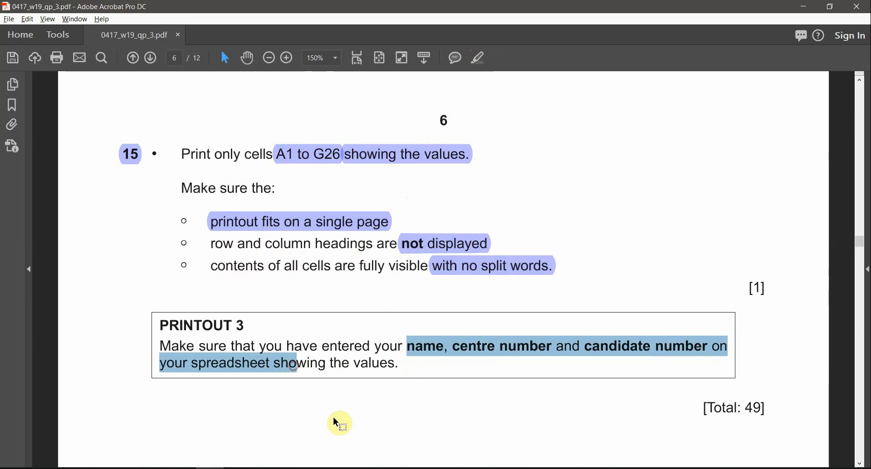
left_click(476, 58)
key("alt+Tab")
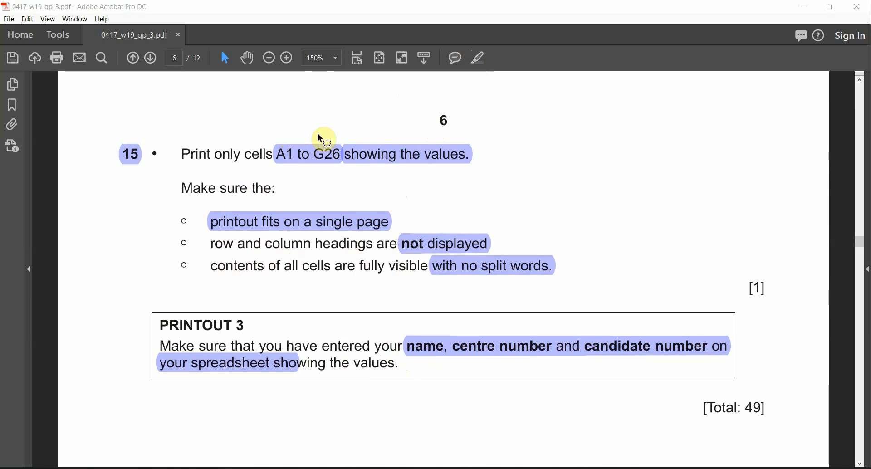
key("alt+Tab")
Select the invoice range A1 to G26, starting from the Super-Disk-Sales title cell
scroll(181, 221, "up", 2)
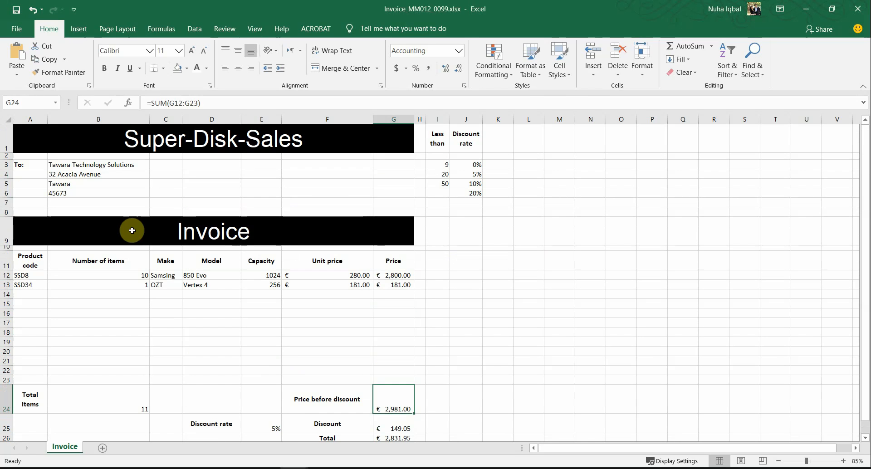
left_click(39, 153)
left_click_drag(39, 152, 55, 295)
left_click_drag(278, 204, 369, 438)
scroll(356, 328, "down", 1)
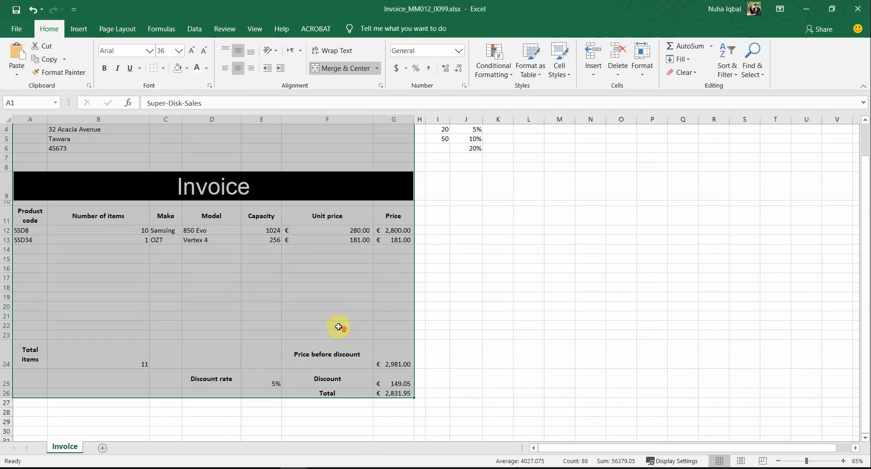
scroll(339, 327, "up", 1)
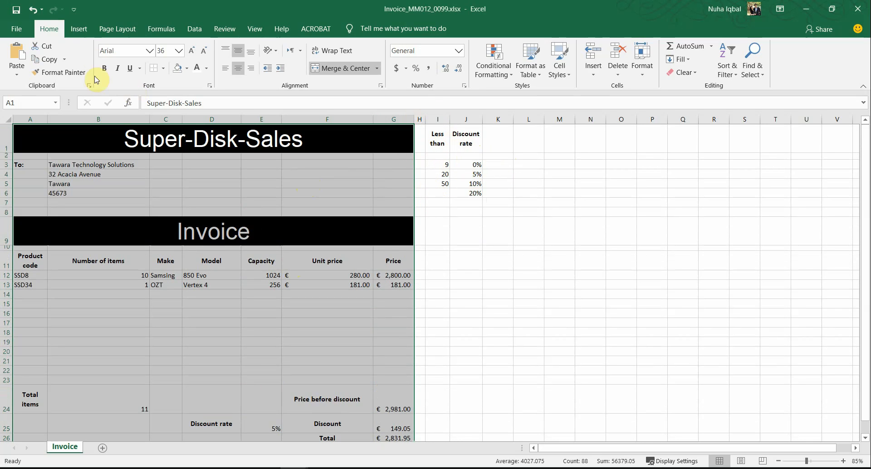
Preview the invoice for printing and set it to print only the selection
left_click(16, 28)
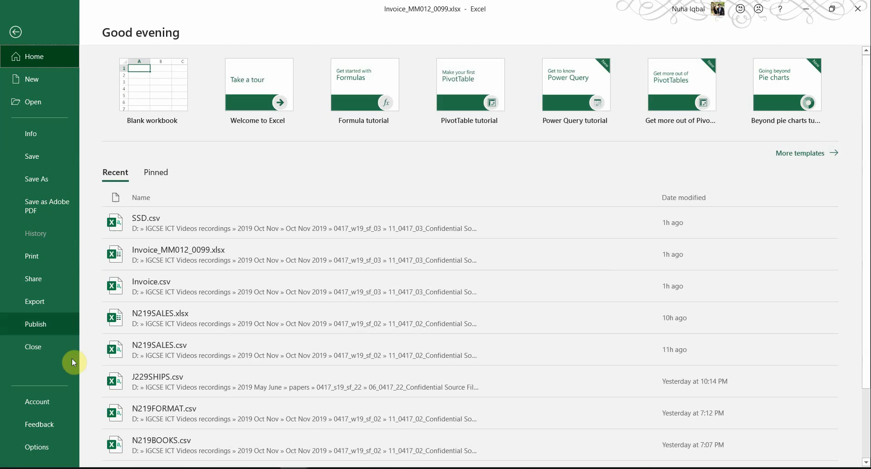
left_click(55, 260)
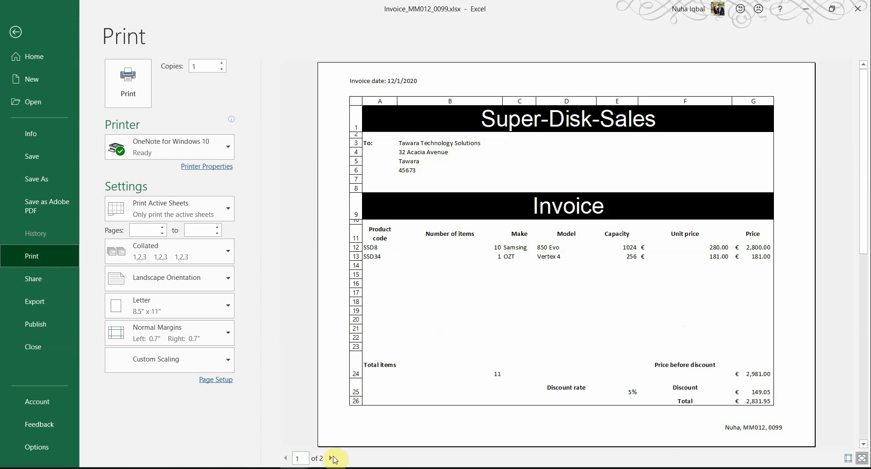
left_click(331, 458)
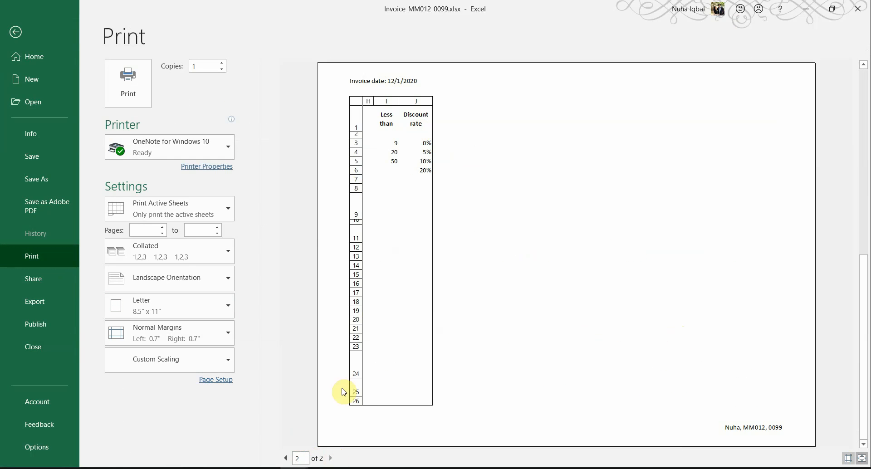
left_click(282, 459)
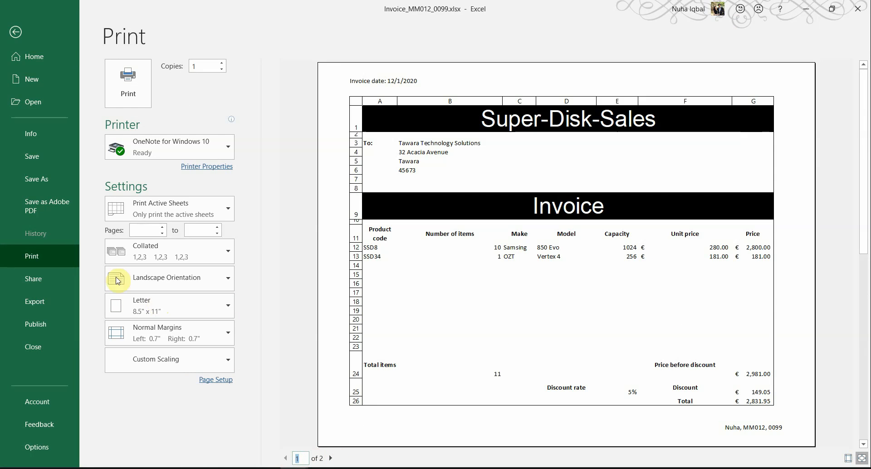
left_click(151, 202)
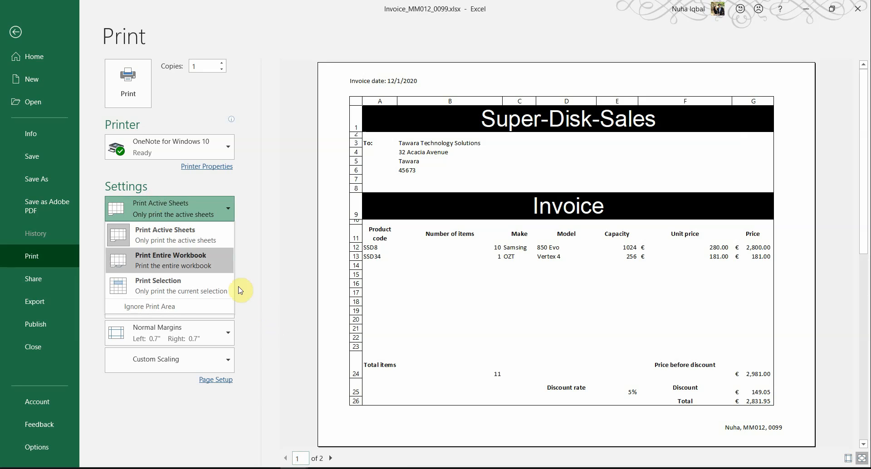
left_click(161, 286)
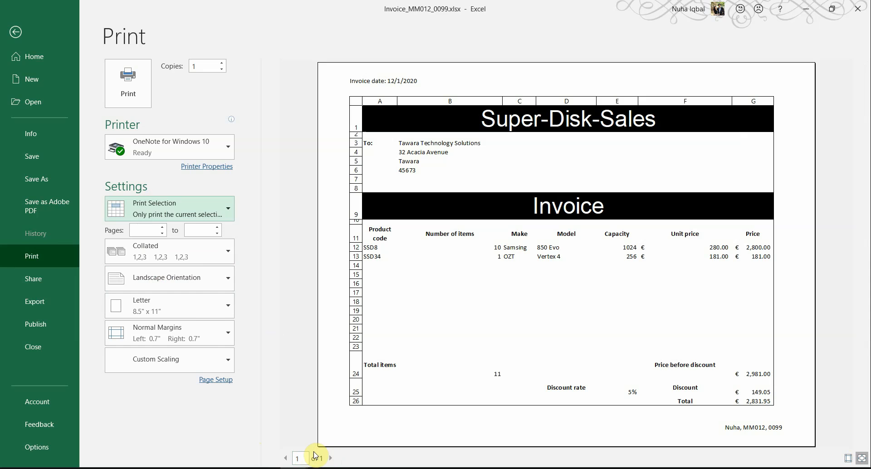
key("alt+Tab")
Check the exam requirements, then use Page Setup to fit the sheet on one page
left_click(312, 219)
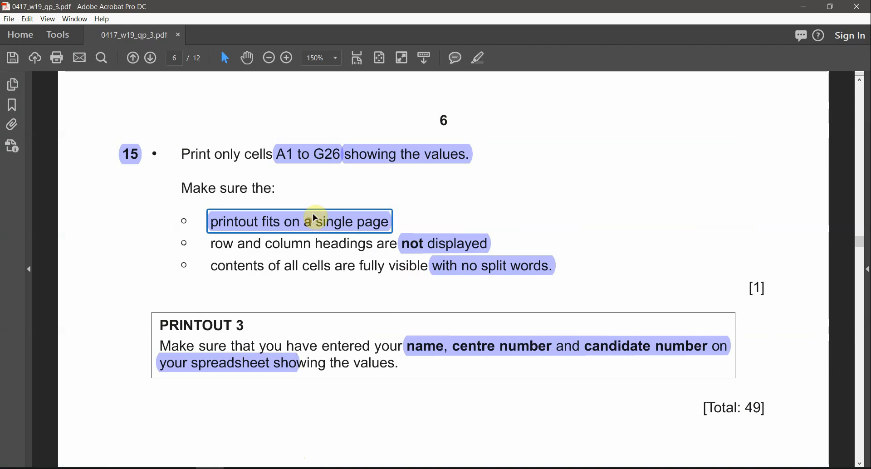
left_click(329, 159)
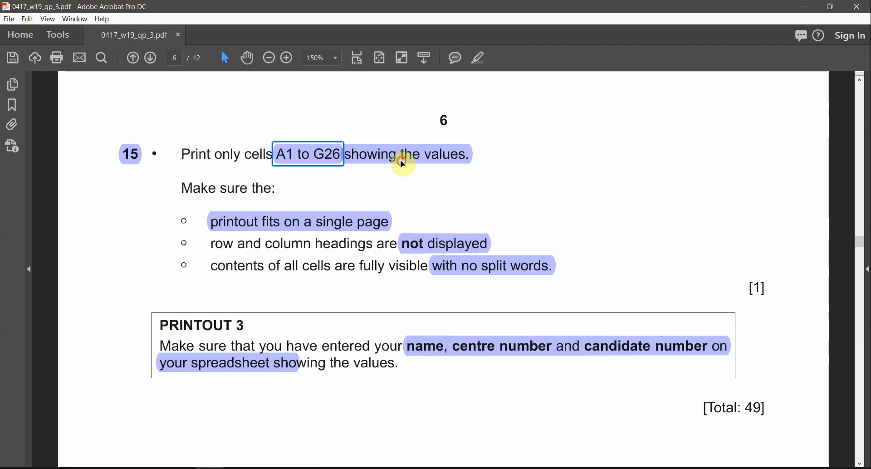
left_click(419, 154)
key("alt+Tab")
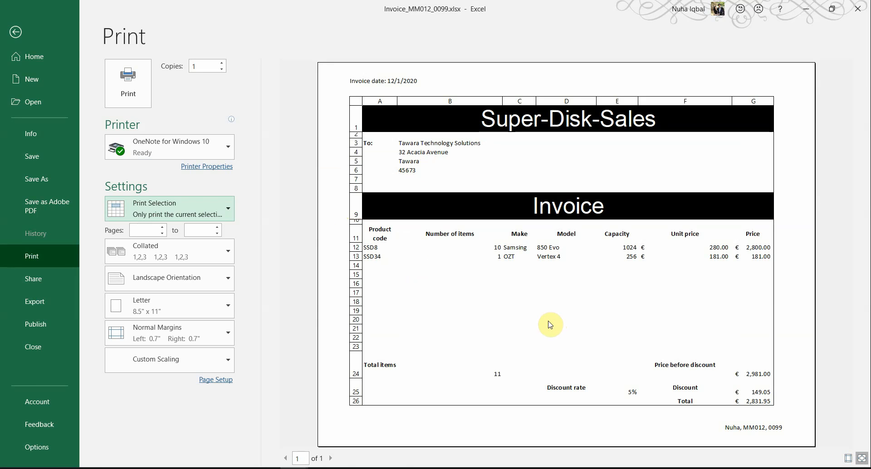
key("alt+Tab")
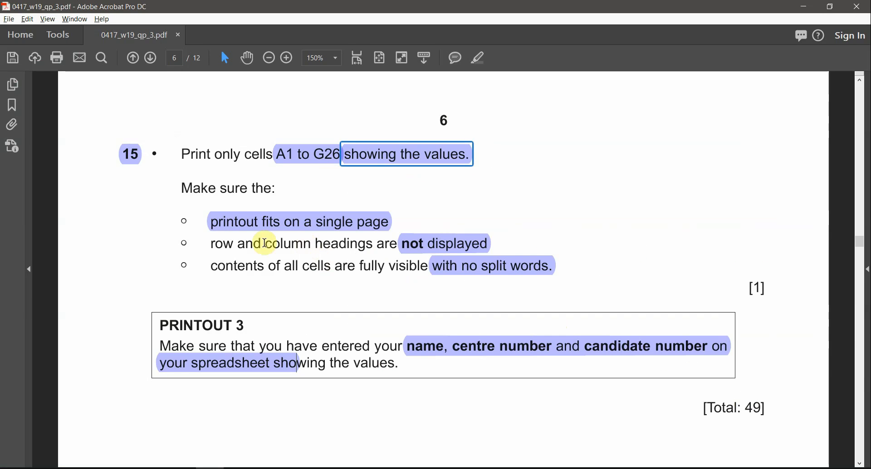
left_click(222, 232)
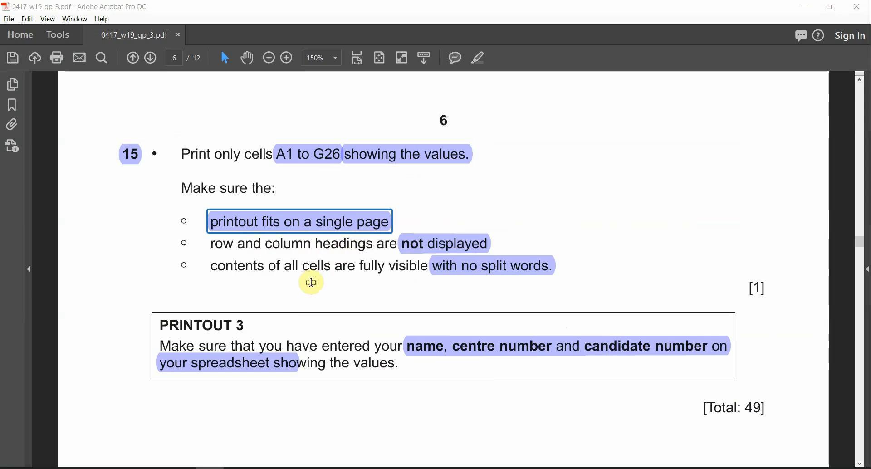
key("alt+Tab")
left_click(225, 380)
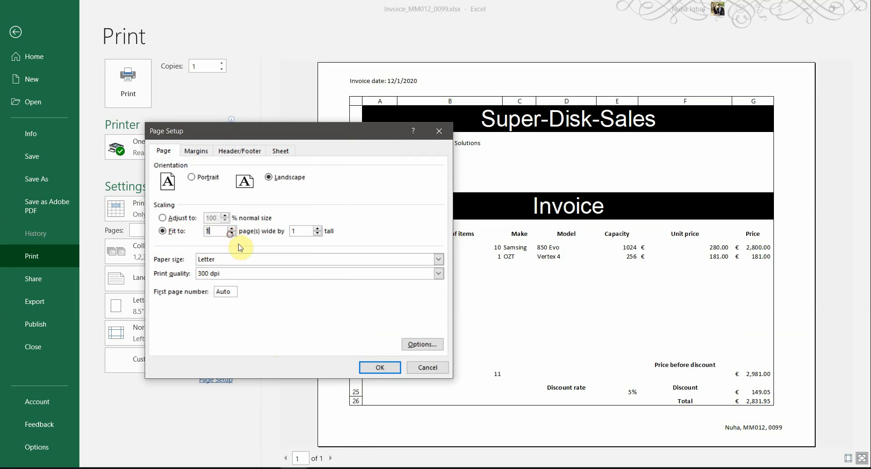
left_click(380, 368)
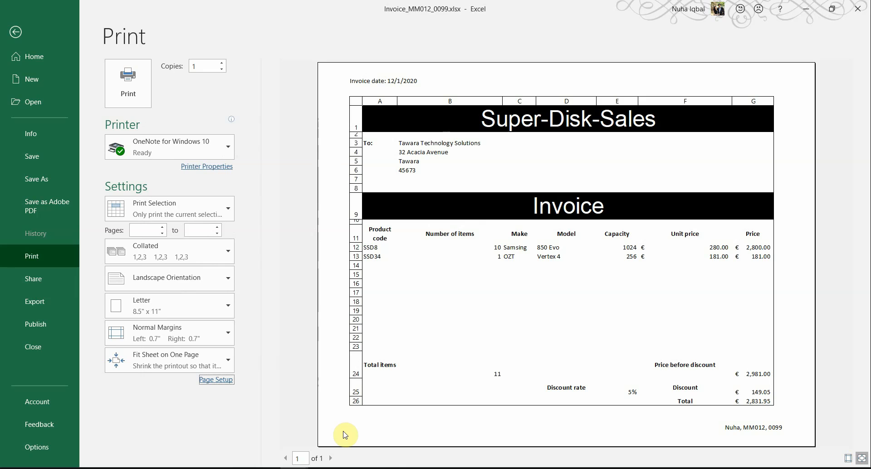
Turn off row and column headings on the Page Setup Sheet tab
key("alt+Tab")
key("alt+Tab")
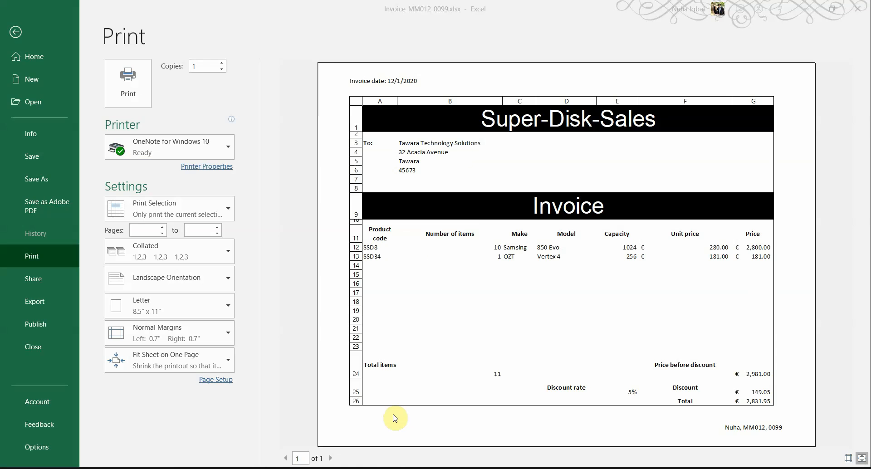
key("alt+Tab")
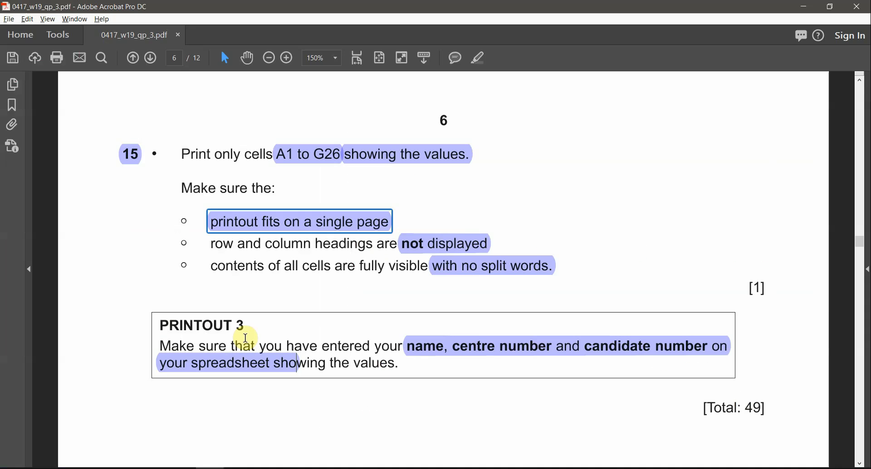
left_click_drag(210, 242, 356, 243)
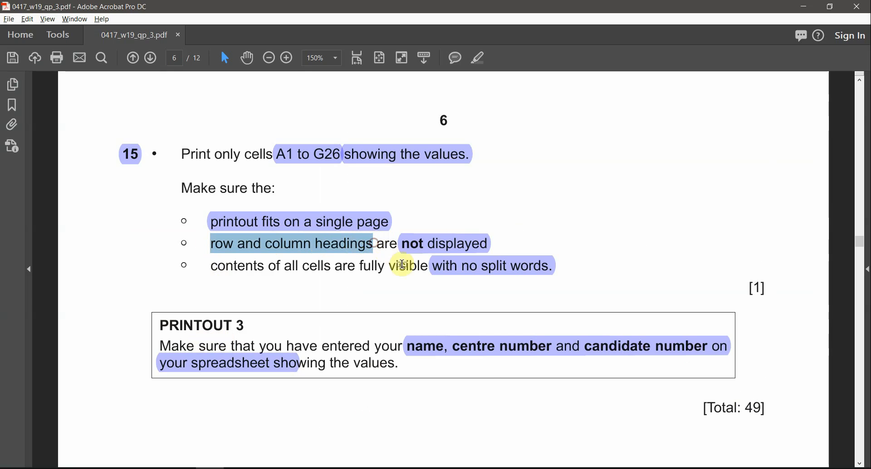
key("alt+Tab")
left_click(222, 382)
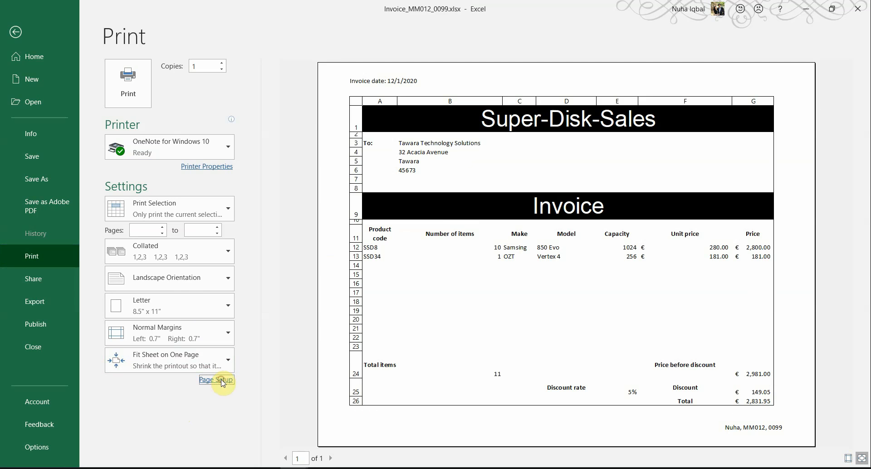
left_click(280, 151)
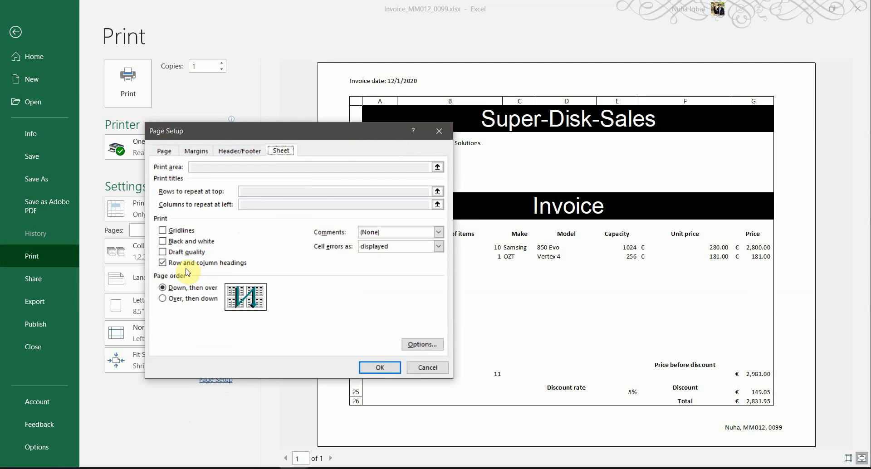
left_click(372, 373)
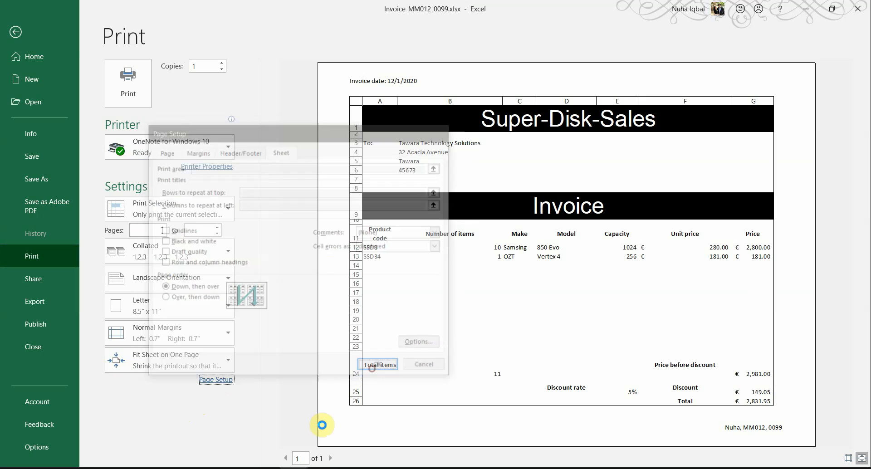
Confirm the remaining requirements on the exam paper and print the invoice
key("alt+Tab")
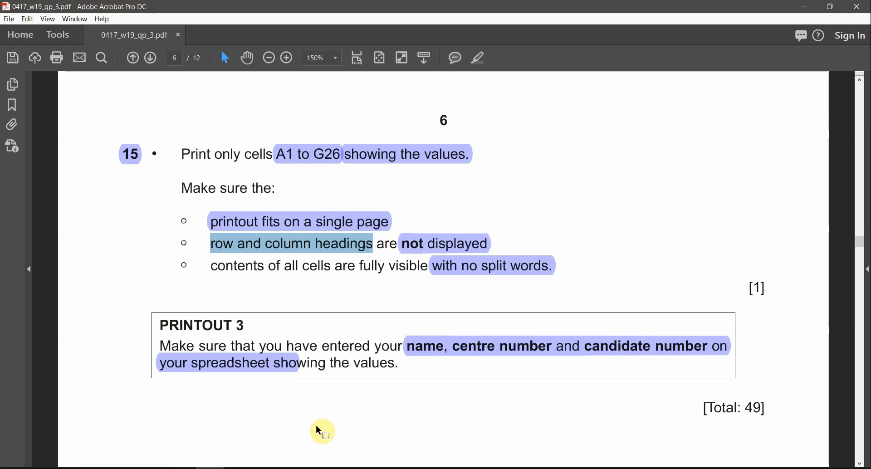
left_click_drag(232, 267, 369, 264)
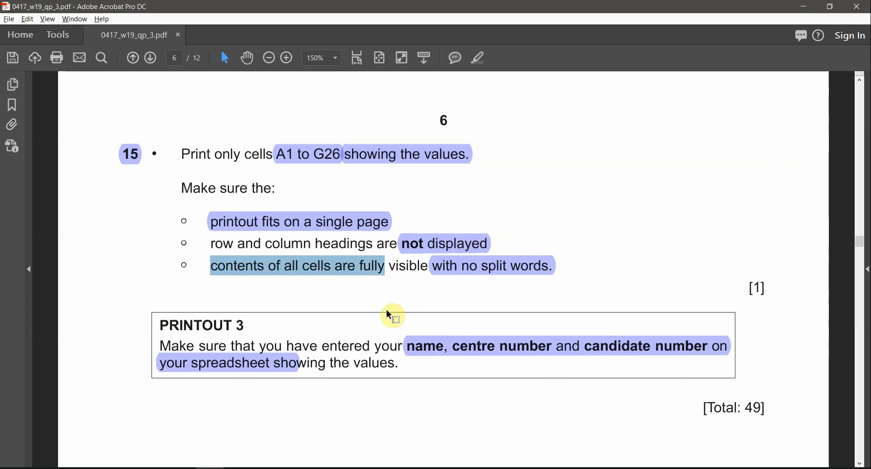
key("alt+Tab")
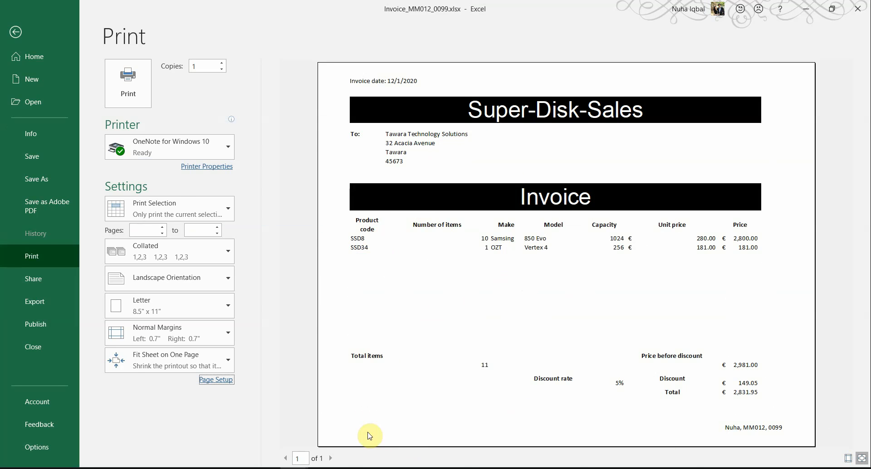
key("alt+Tab")
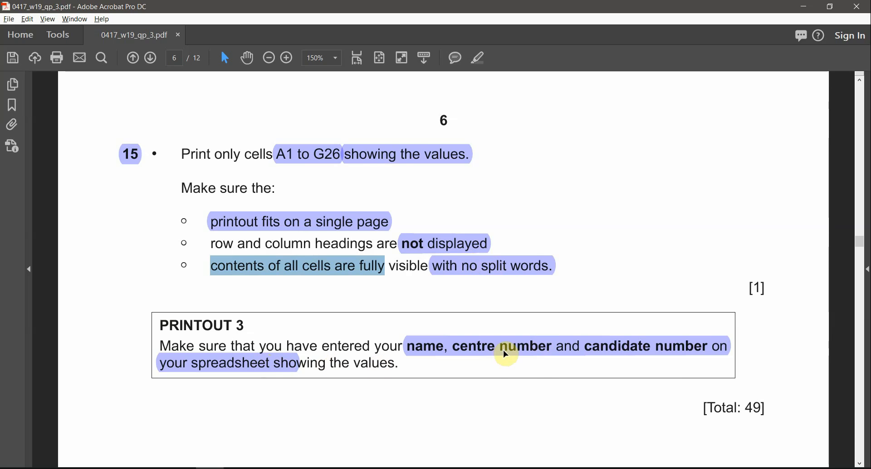
key("alt+Tab")
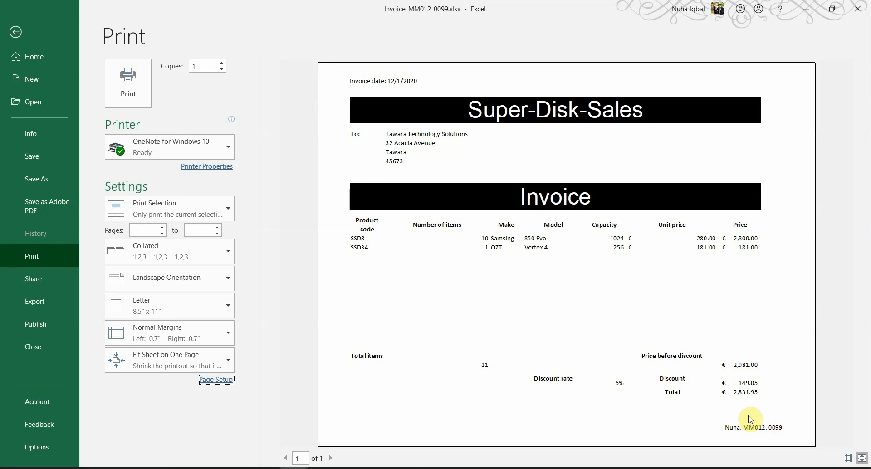
left_click(118, 96)
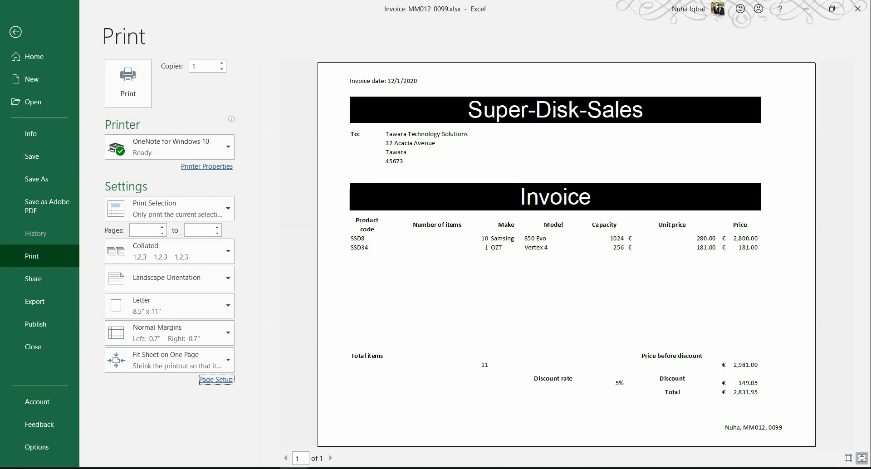
Bring the exam paper forward in Acrobat and scroll to question 15 and the Printout 3 note
left_click(207, 468)
scroll(638, 280, "down", 2)
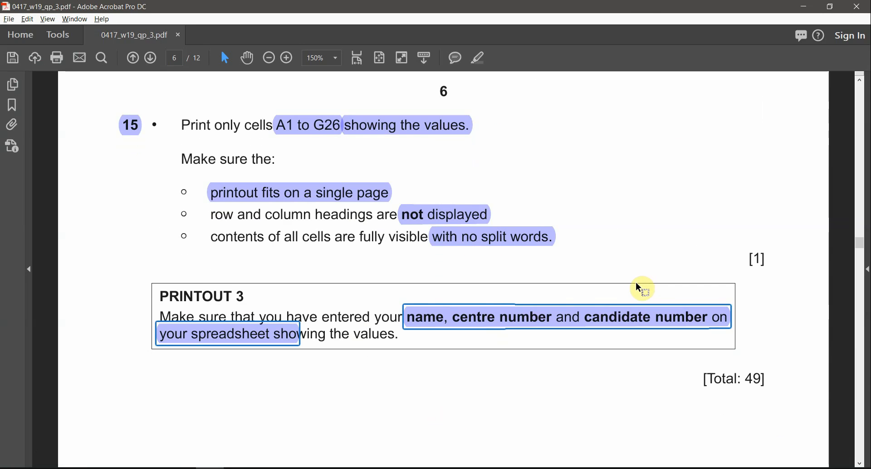
scroll(616, 278, "down", 3)
scroll(633, 297, "down", 4)
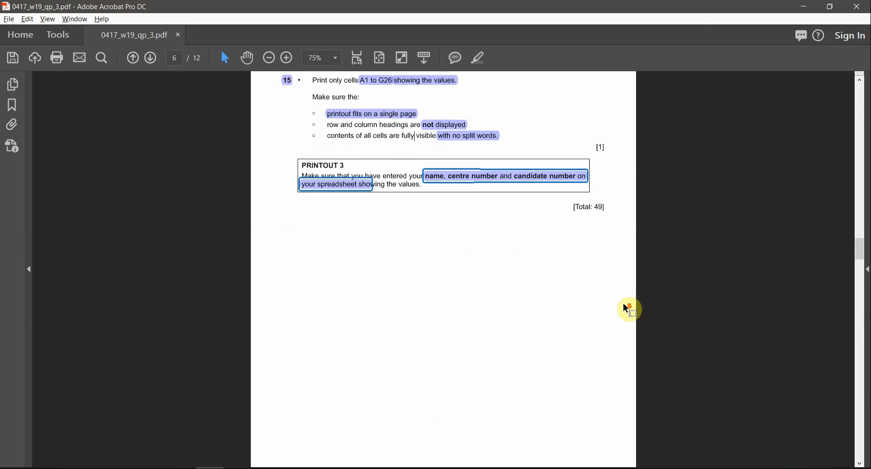
scroll(626, 309, "down", 8)
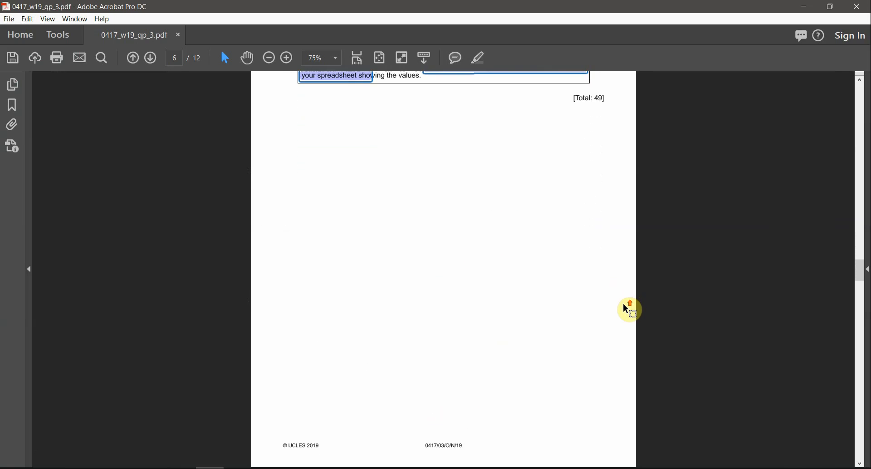
scroll(623, 306, "up", 8)
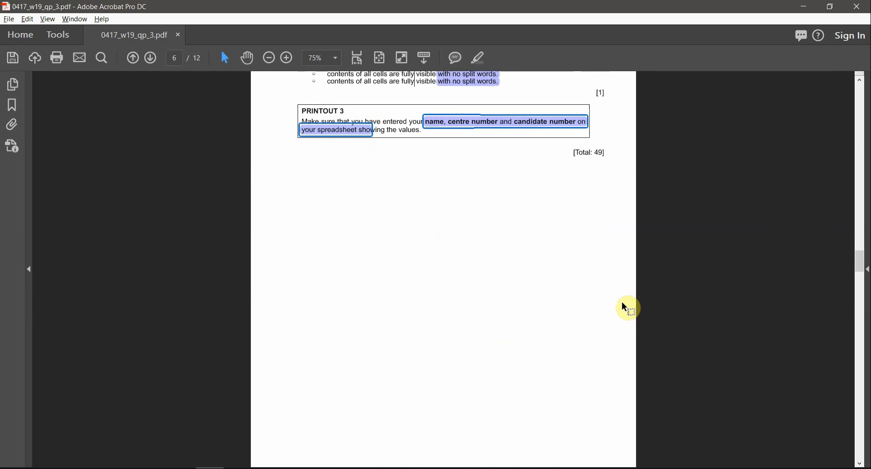
scroll(619, 304, "up", 1)
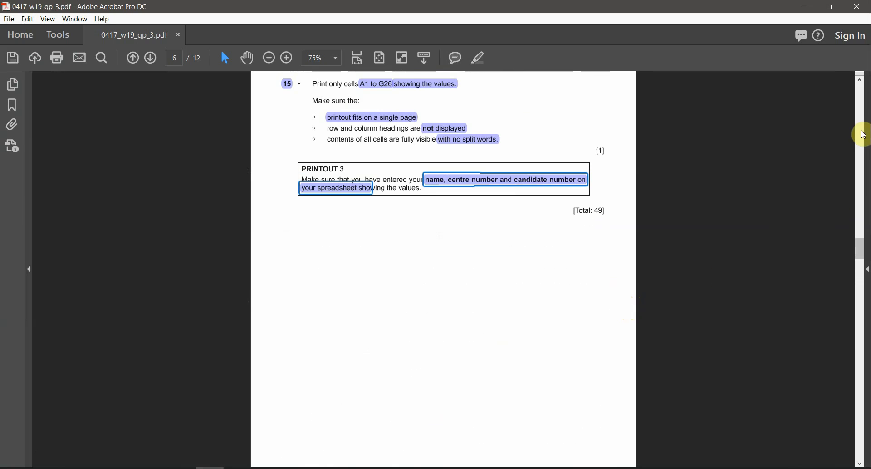
scroll(863, 134, "up", 2)
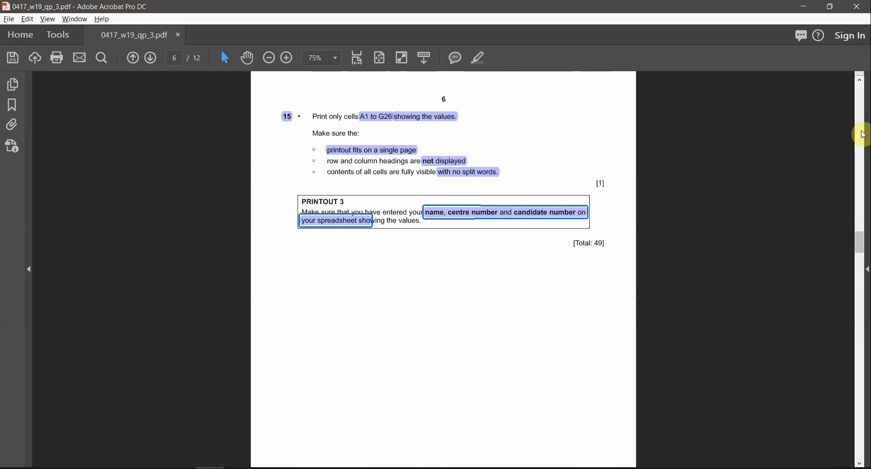